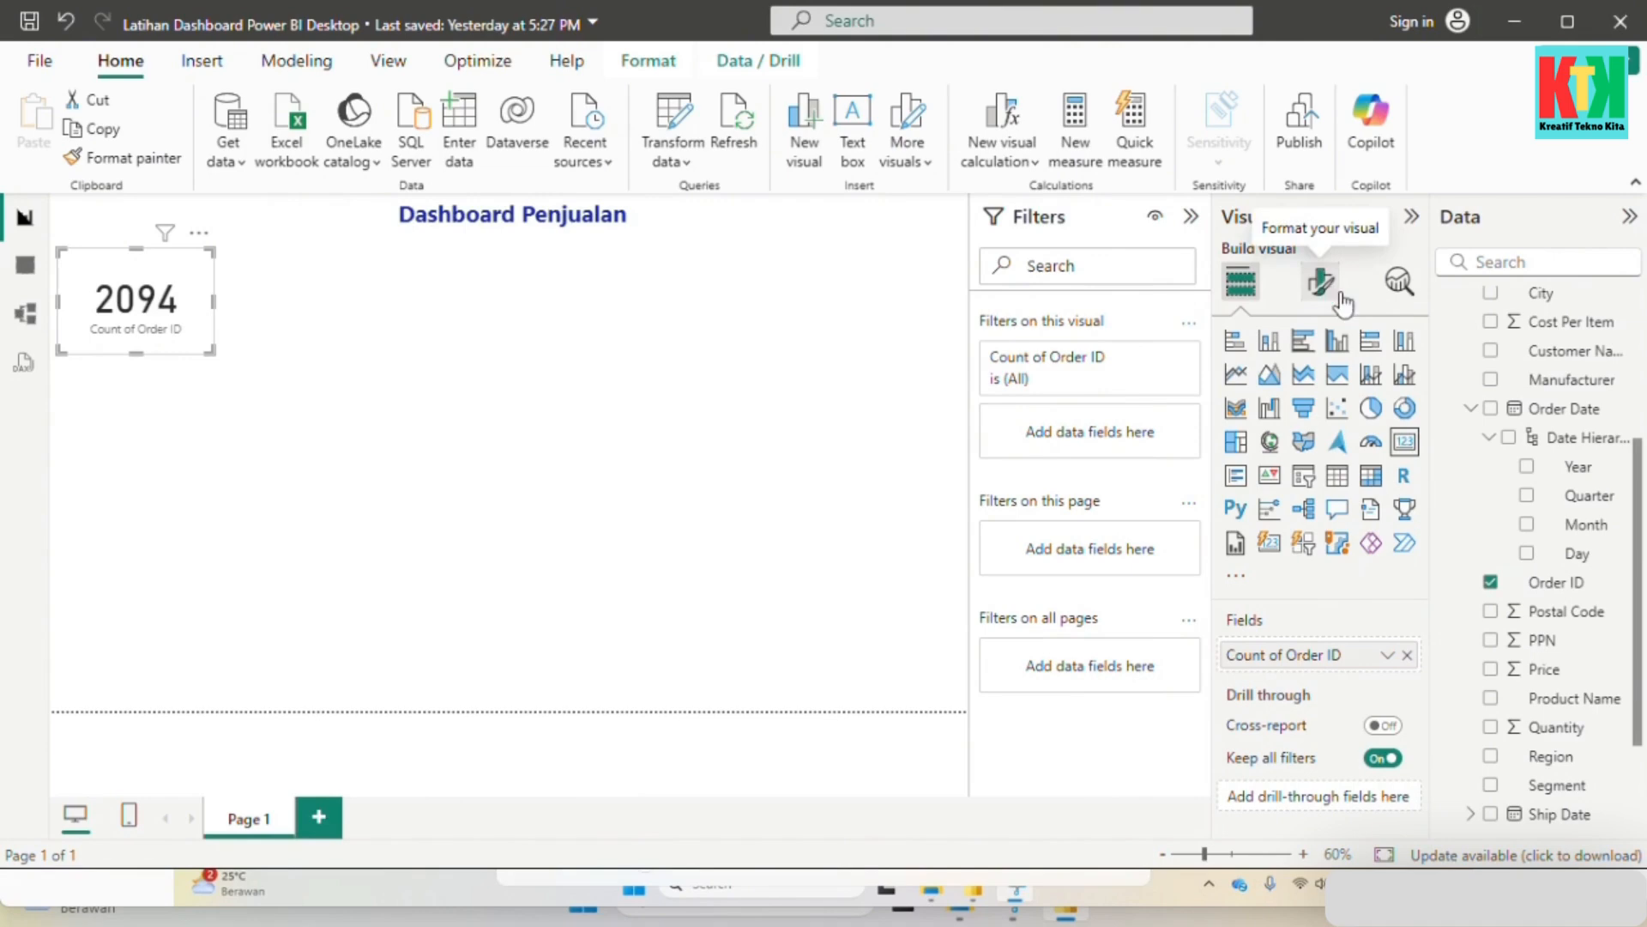
Step: Turn off the category label of the Order ID card and set its callout value font size to 35
click(1330, 287)
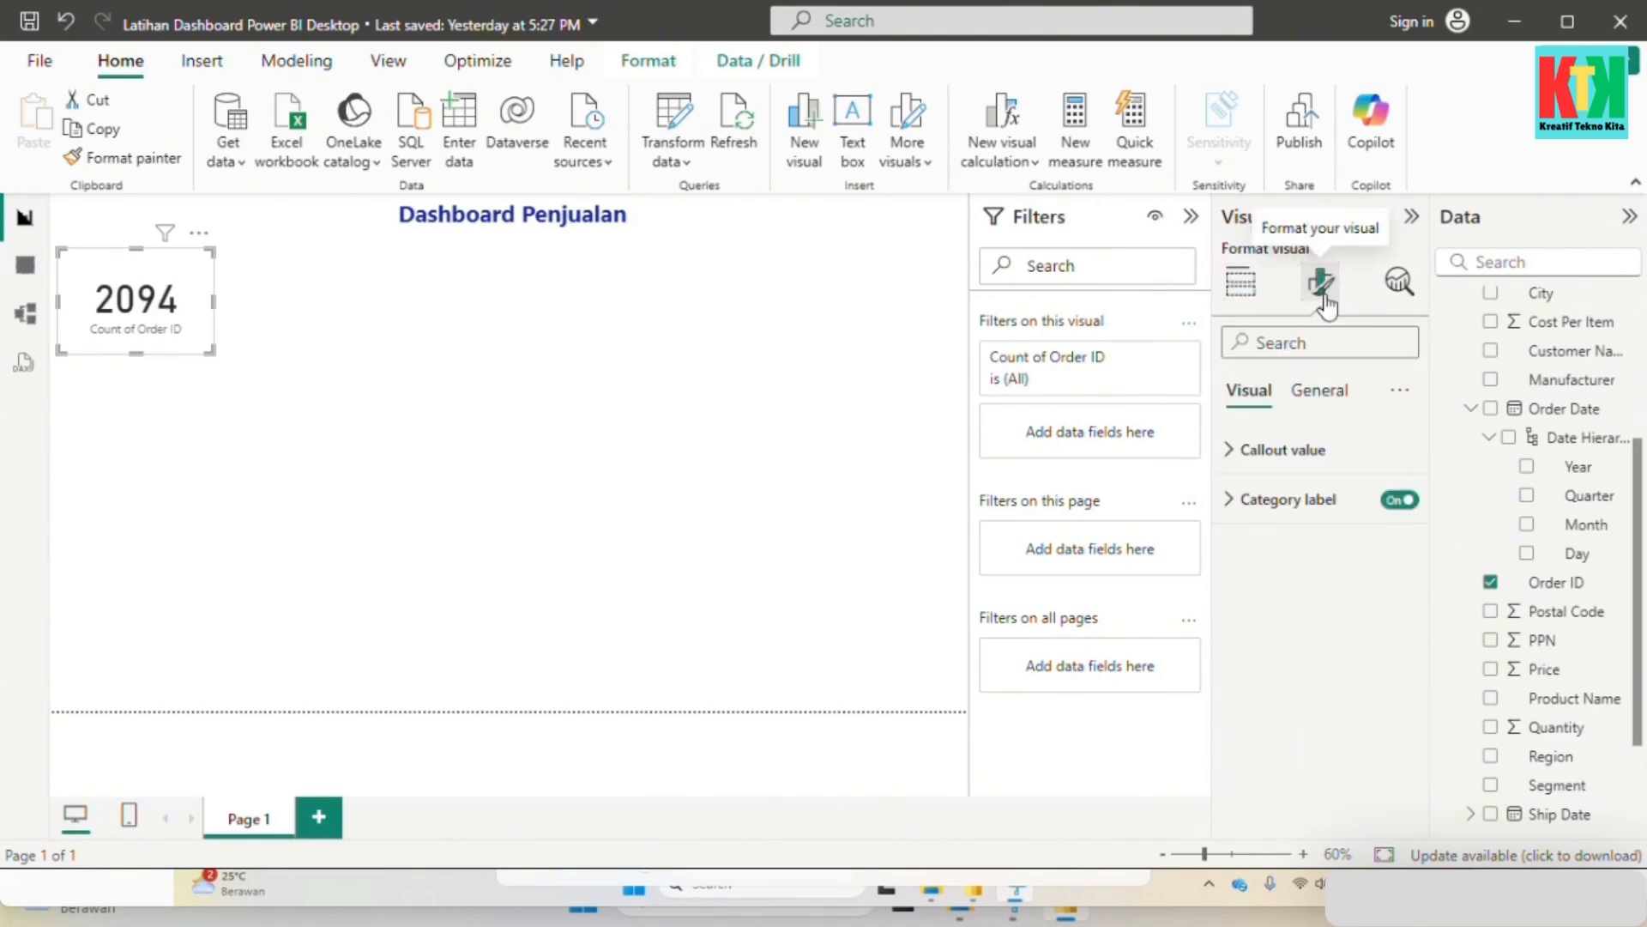
click(1396, 504)
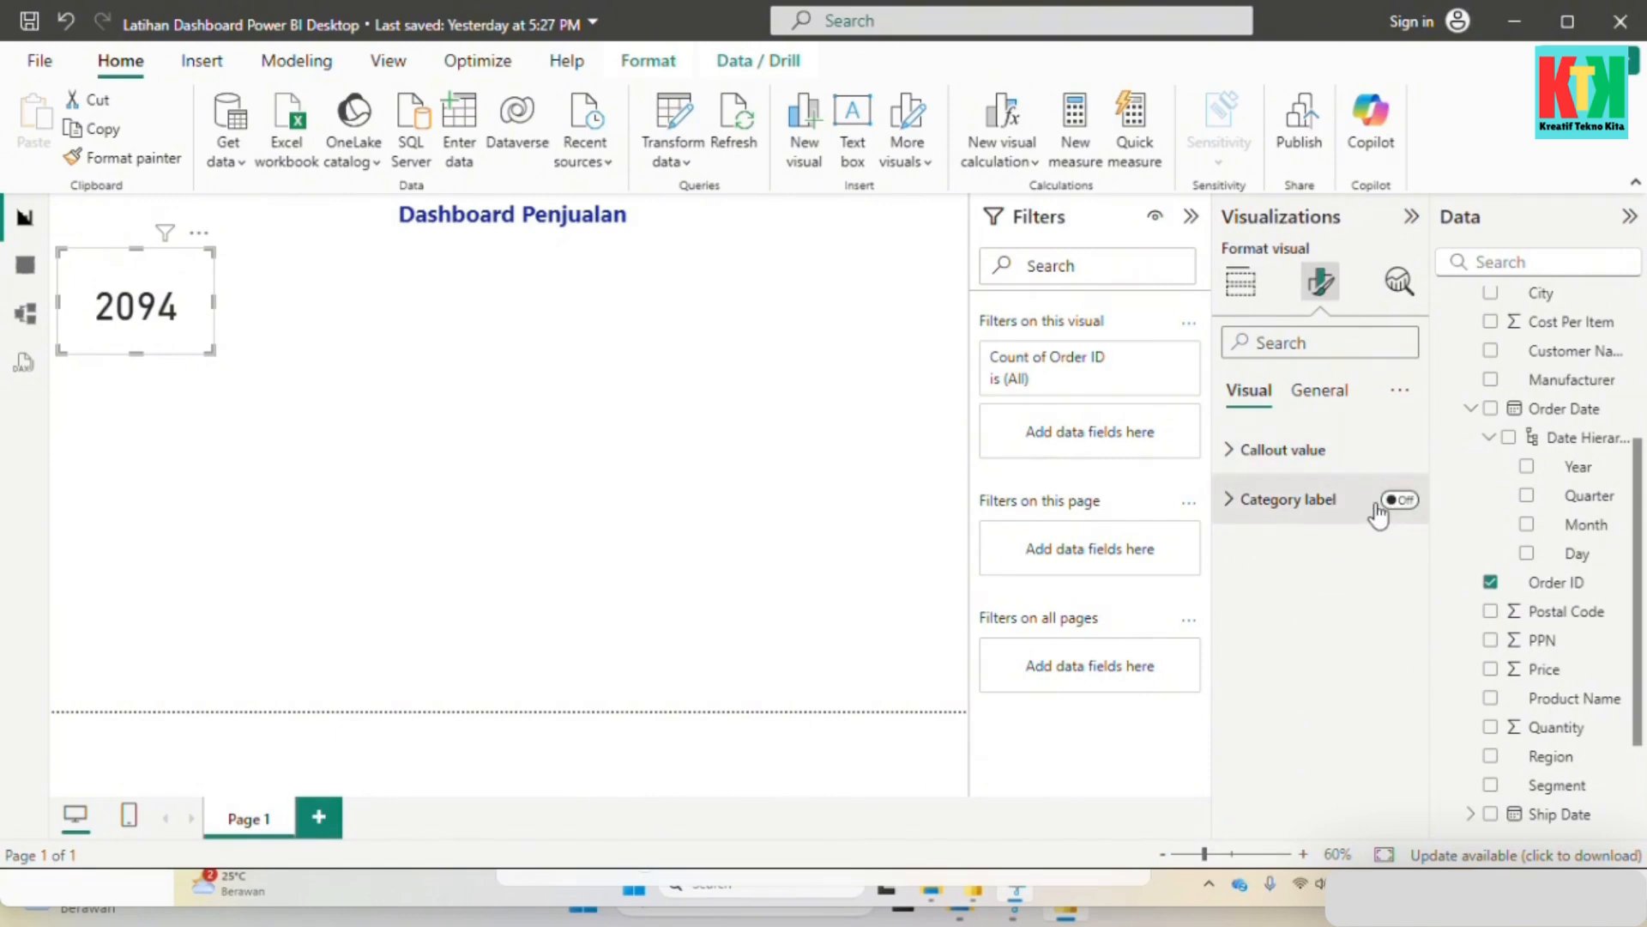
click(1281, 455)
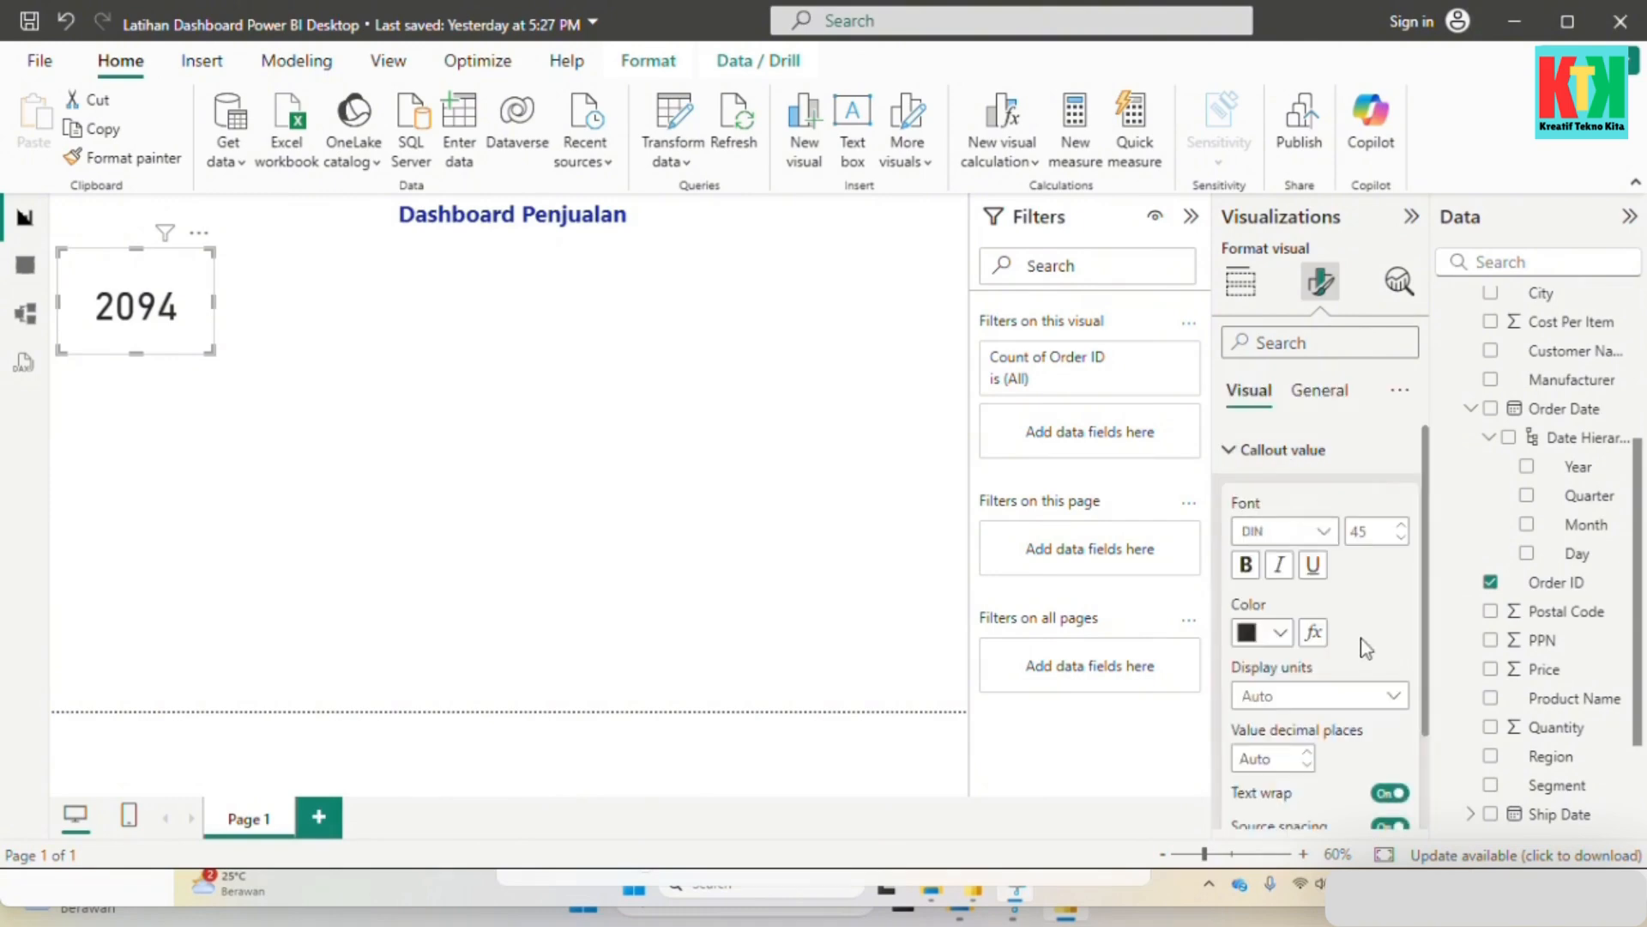
click(1379, 530)
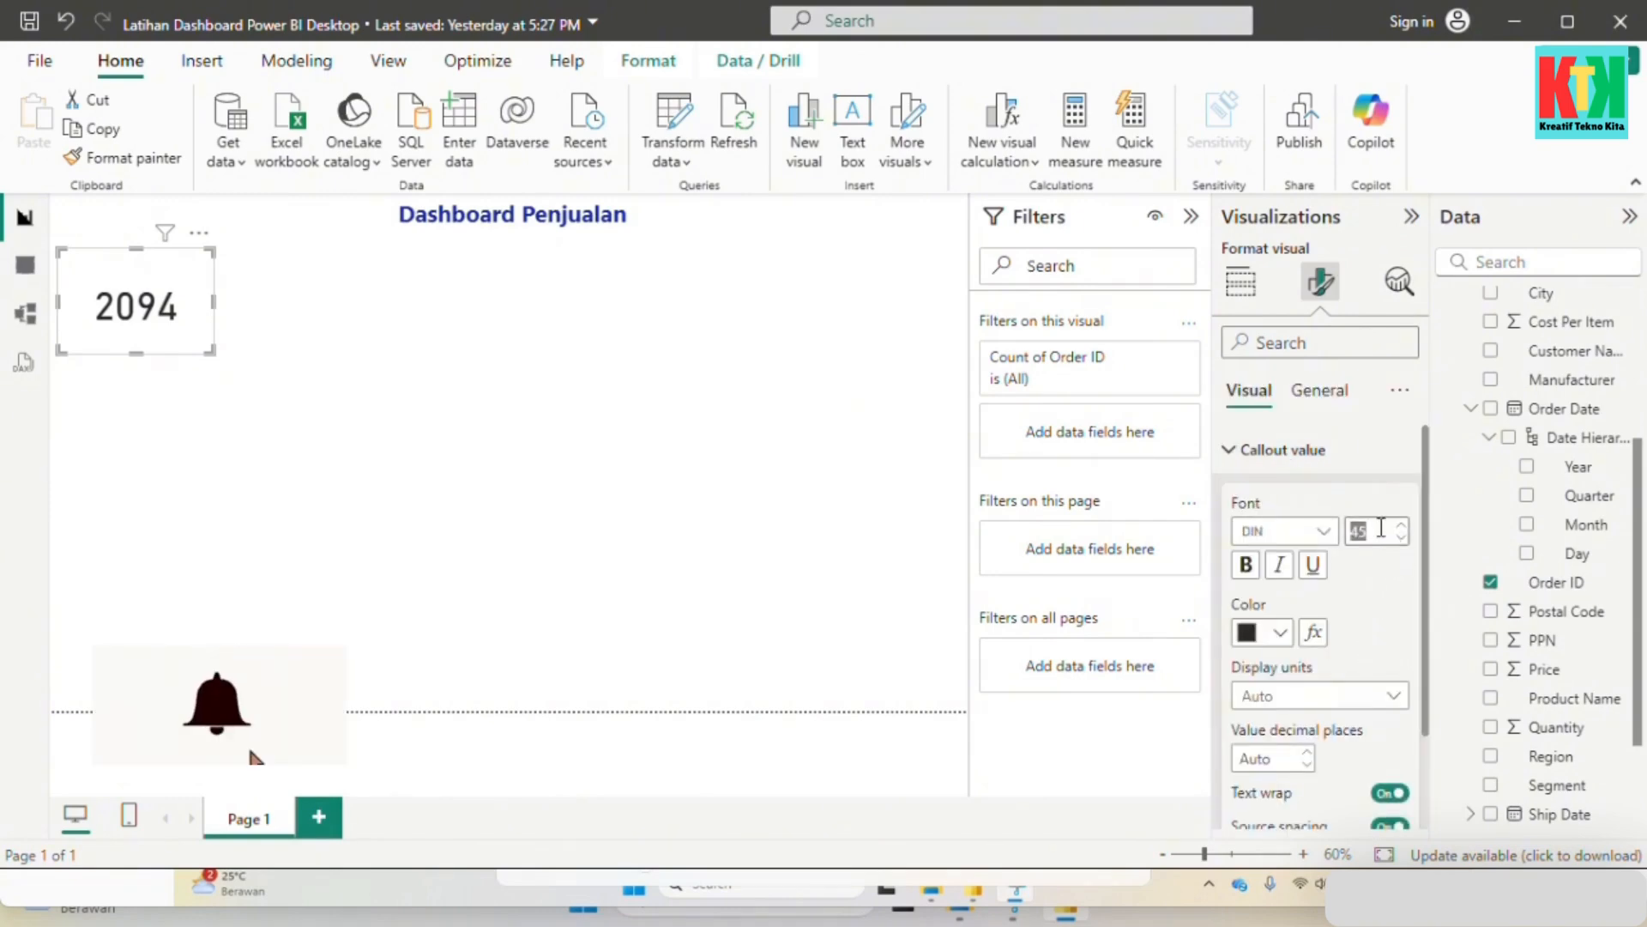
text(35)
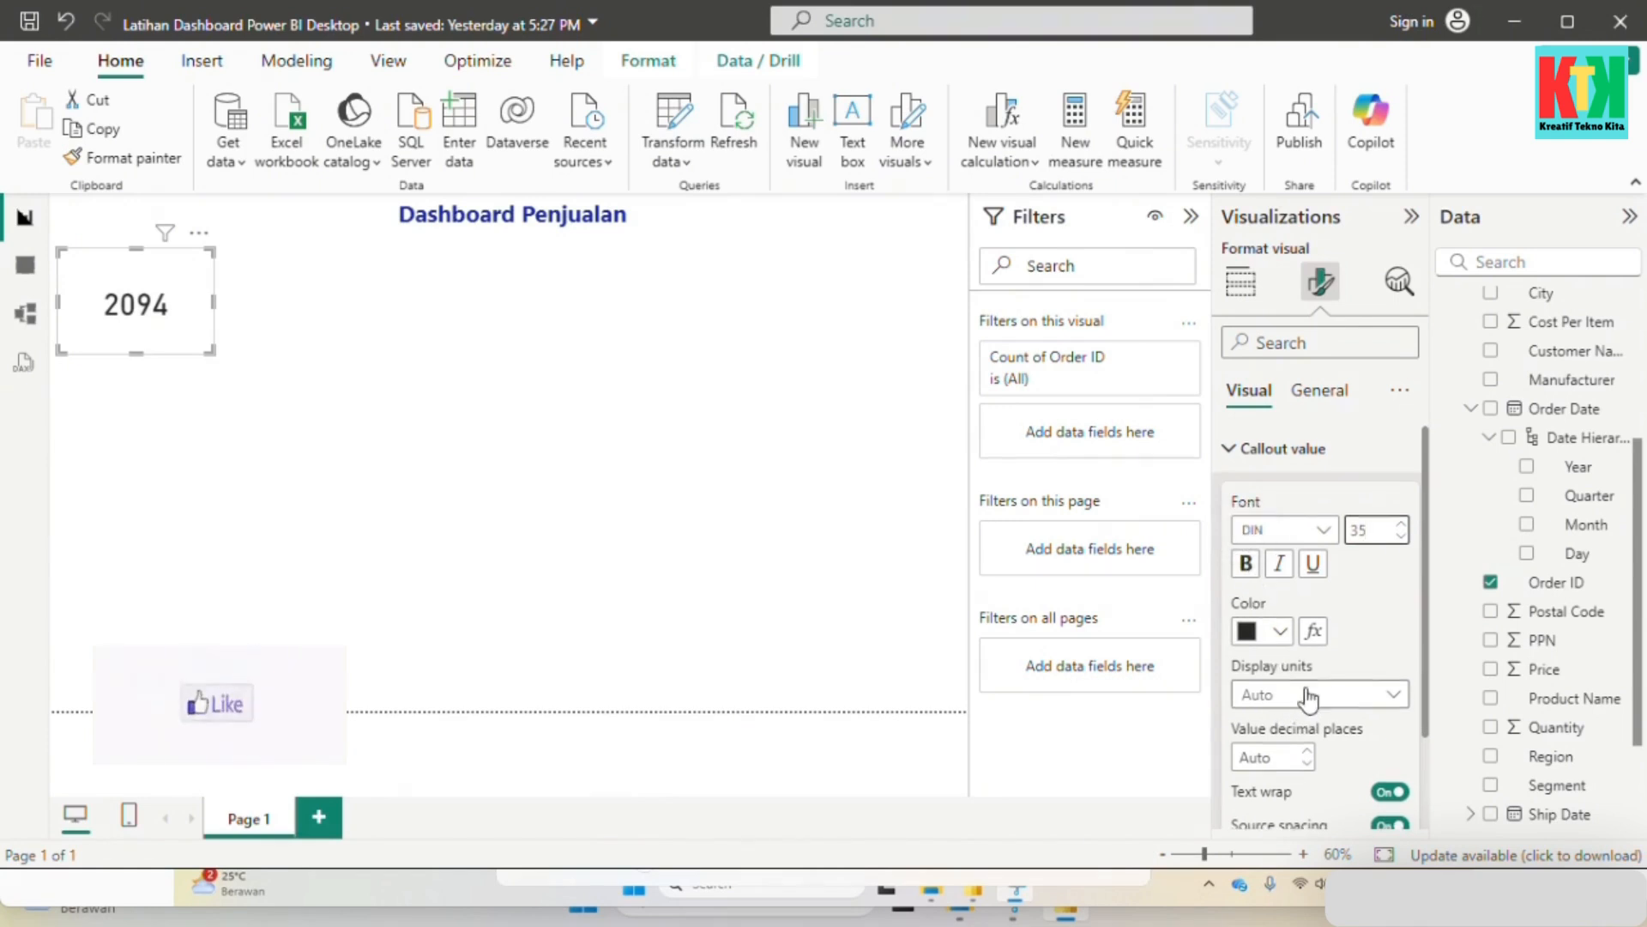
Step: Change the card's callout value color to black
scroll(1294, 674, down, 3)
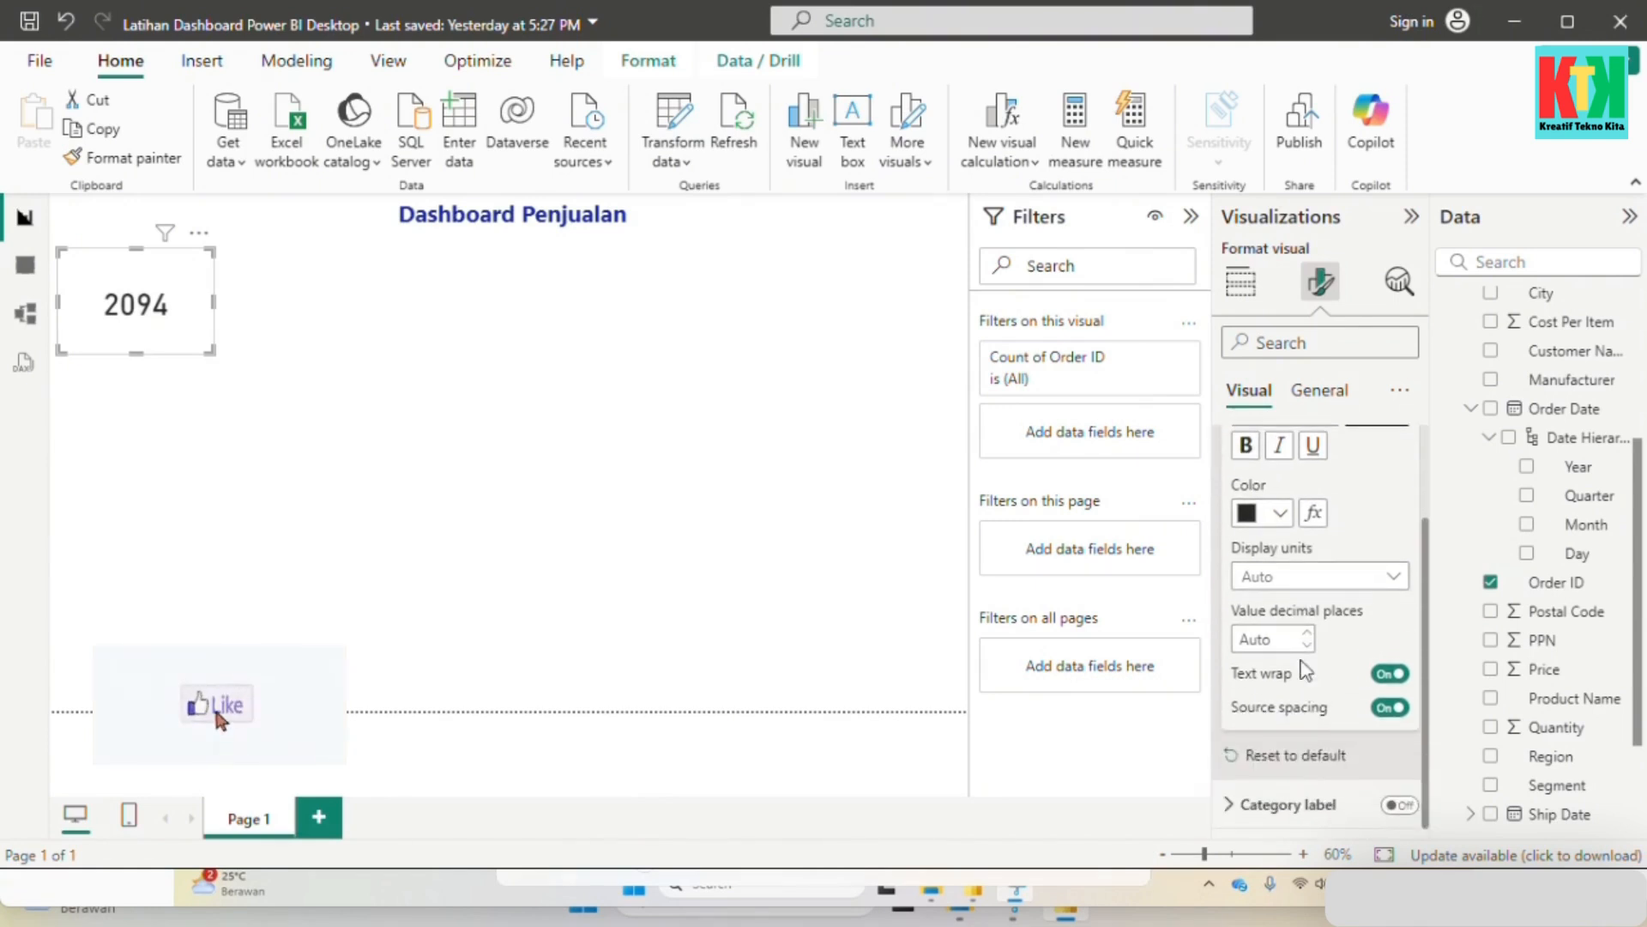
click(1279, 513)
click(1297, 132)
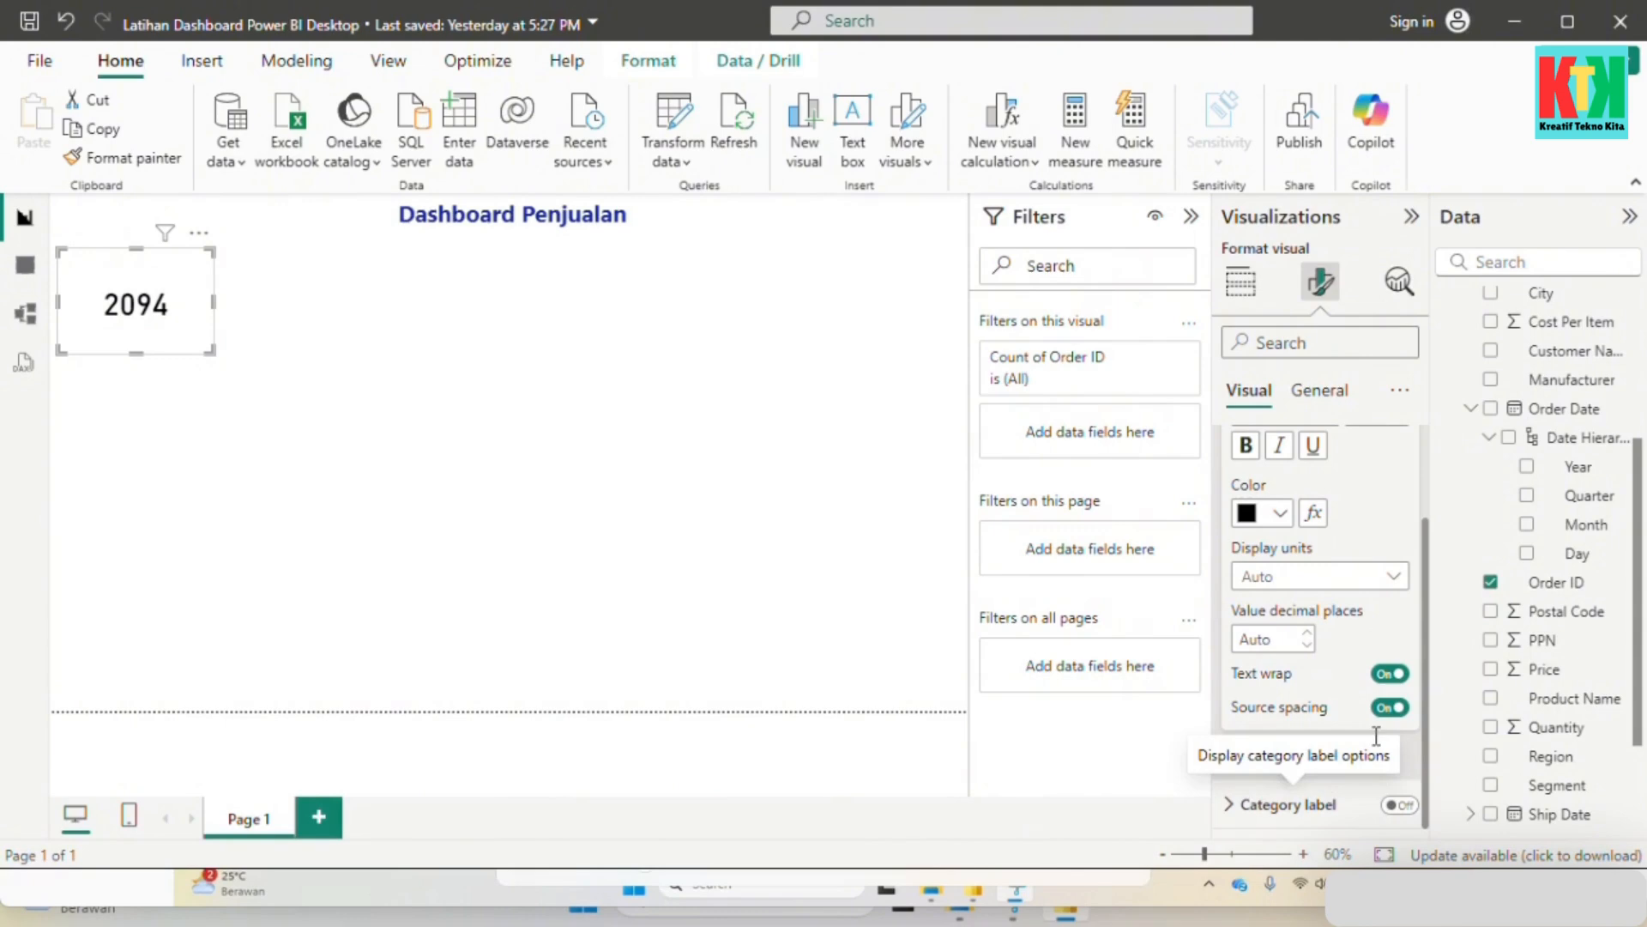
scroll(1376, 736, up, 3)
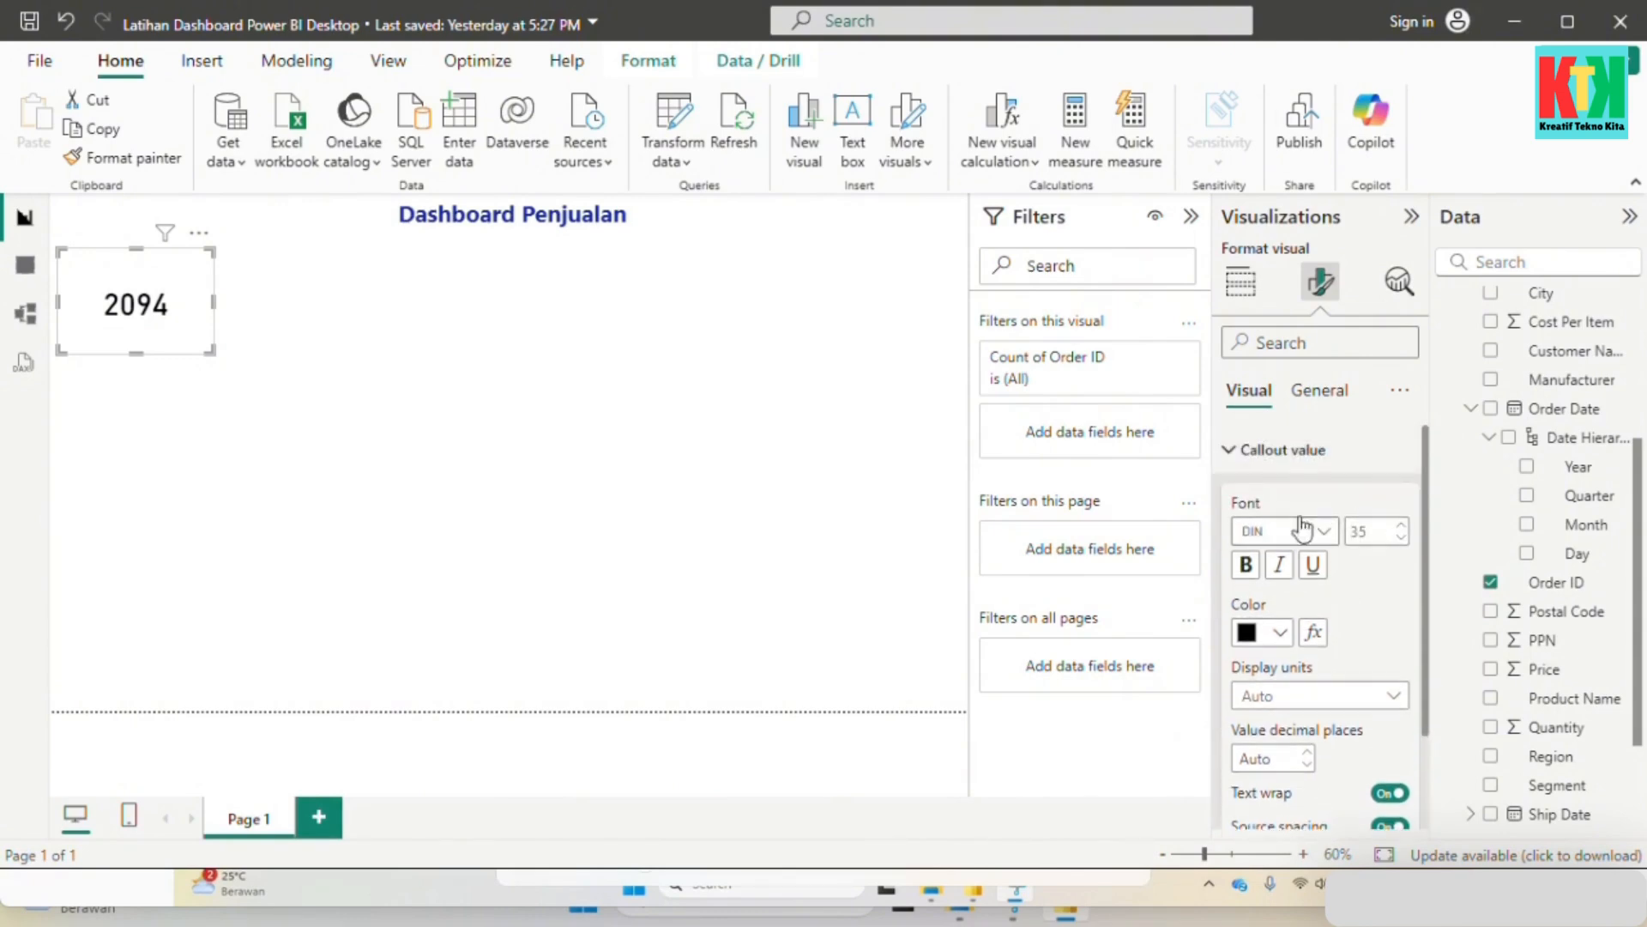
click(1268, 455)
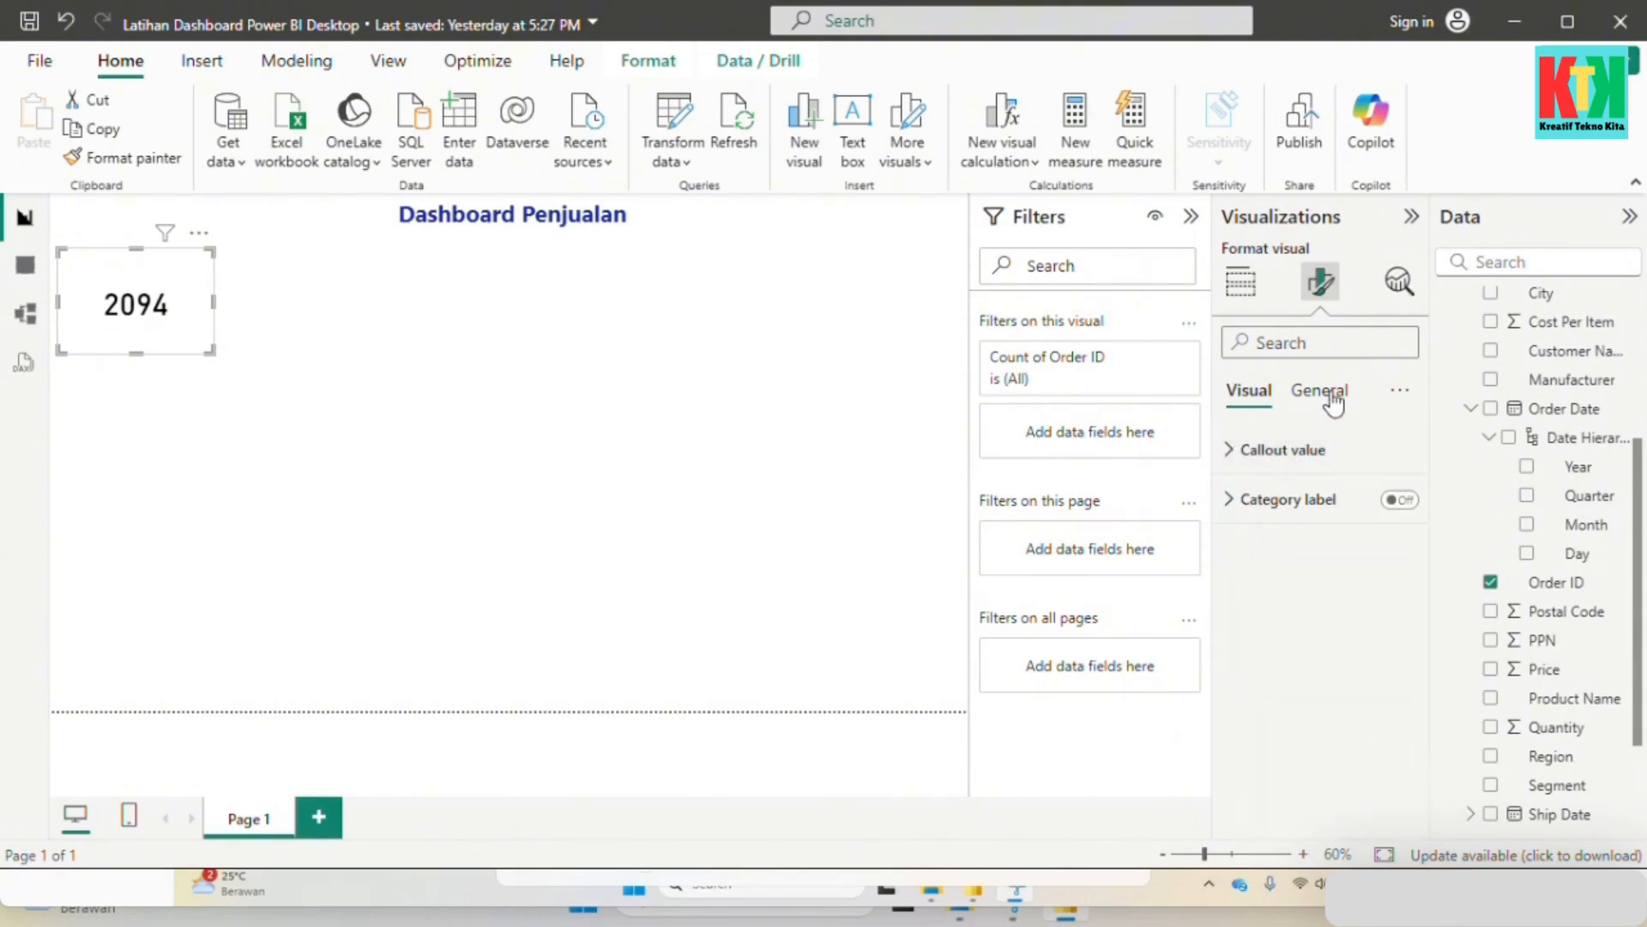
Step: Set the card's width to 275 in its general size properties
click(1330, 396)
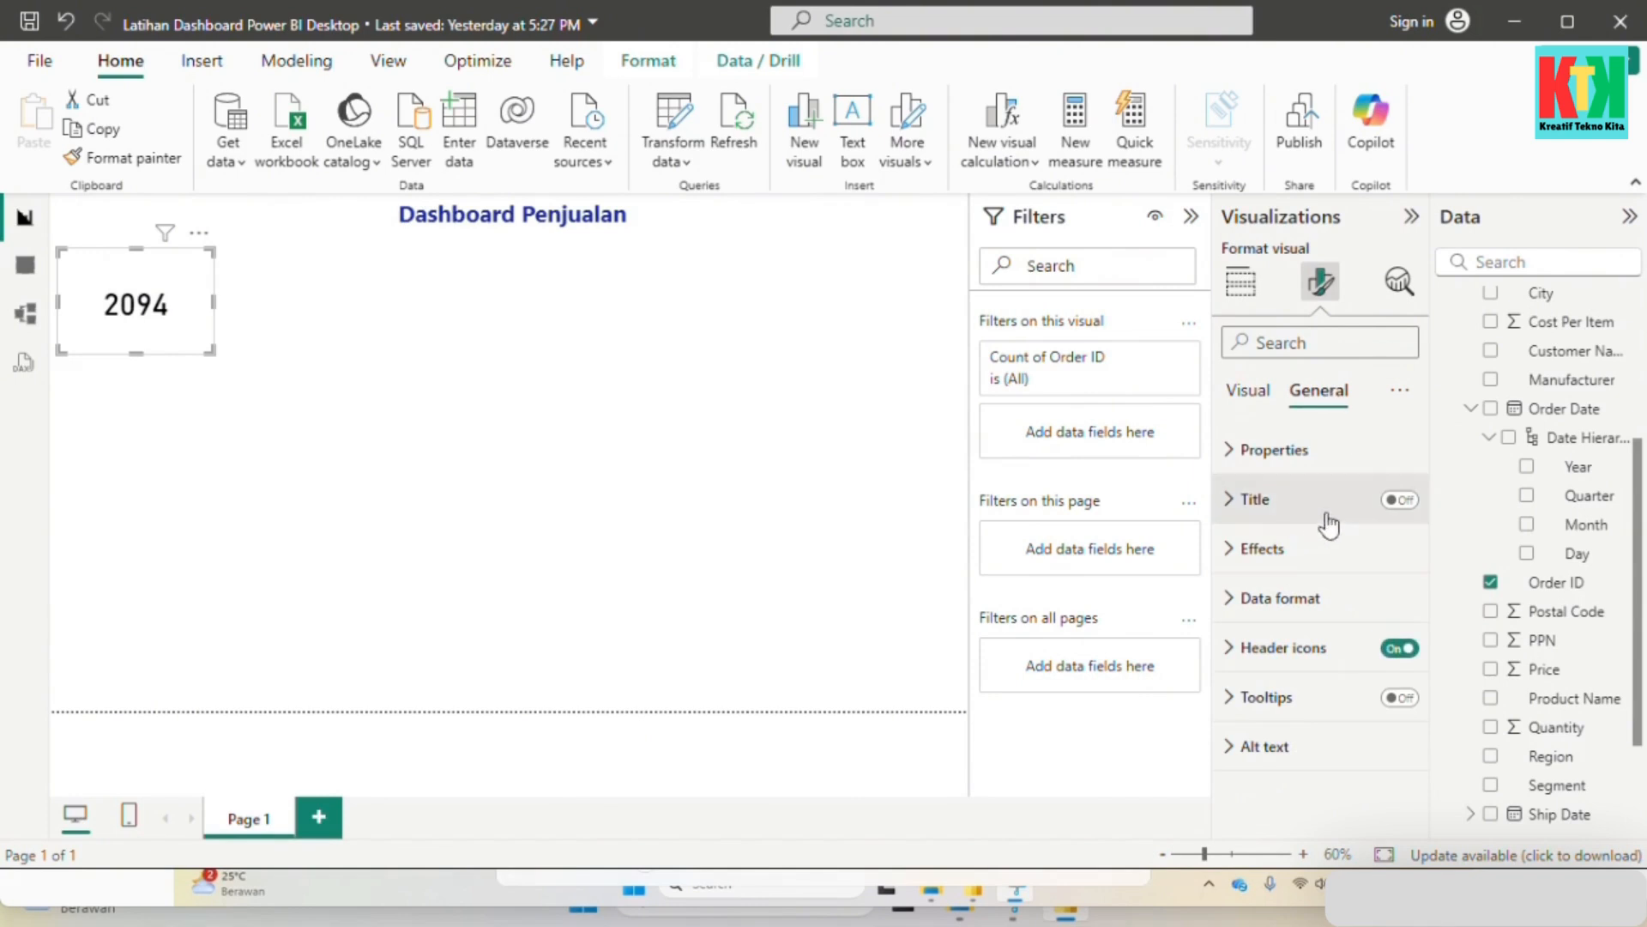
click(1355, 470)
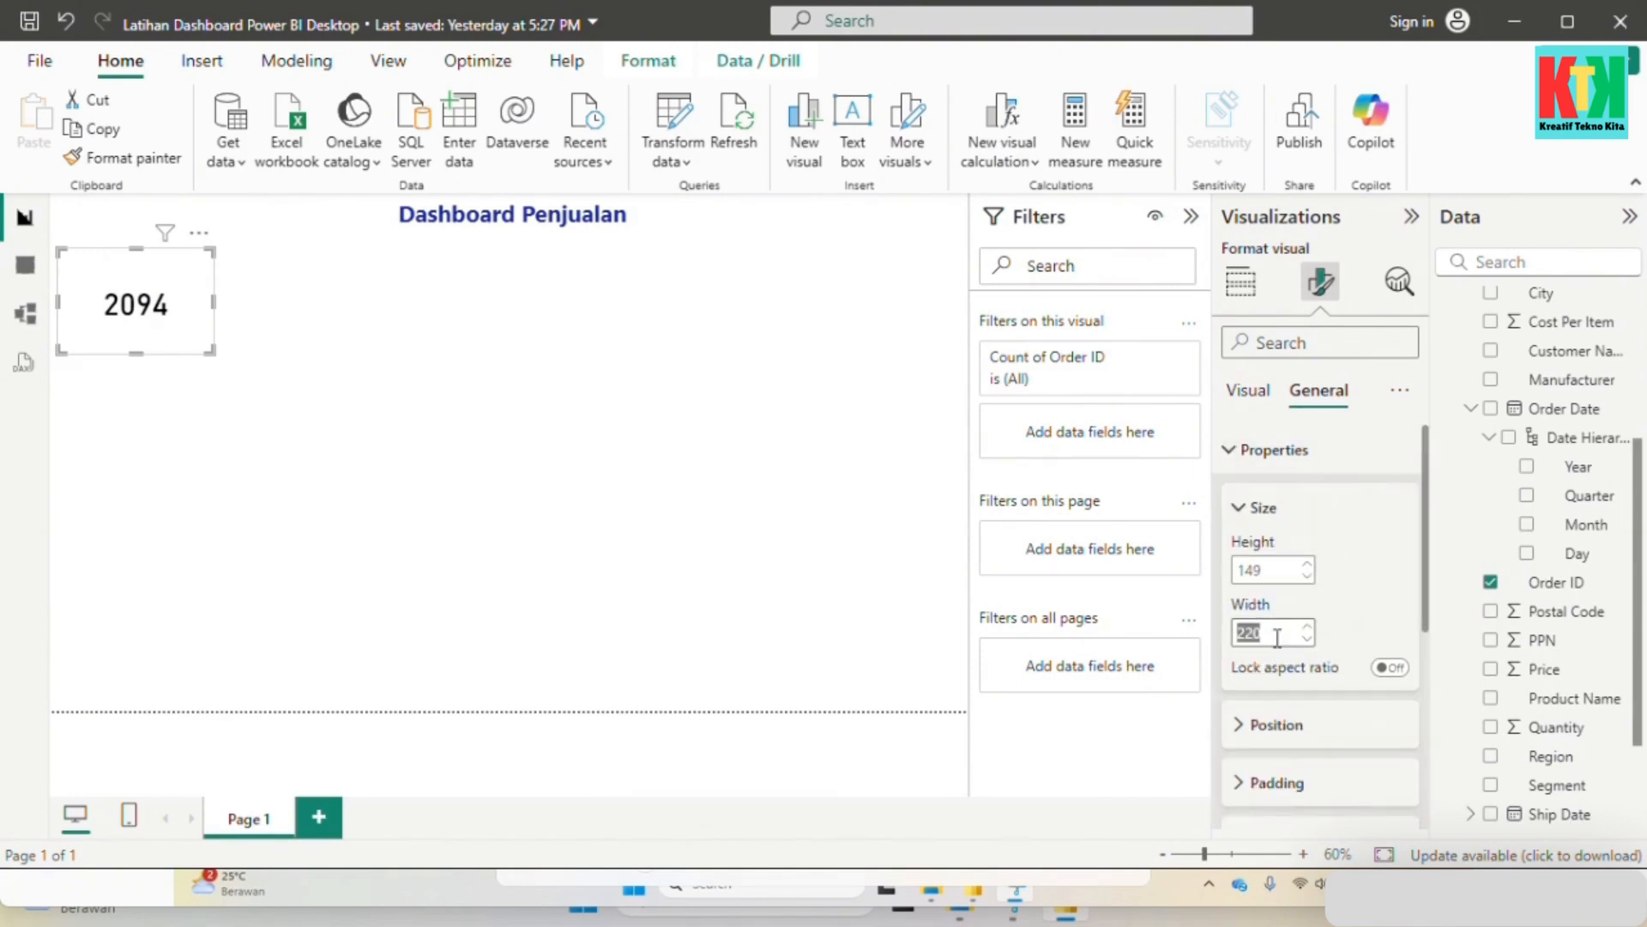
text(2)
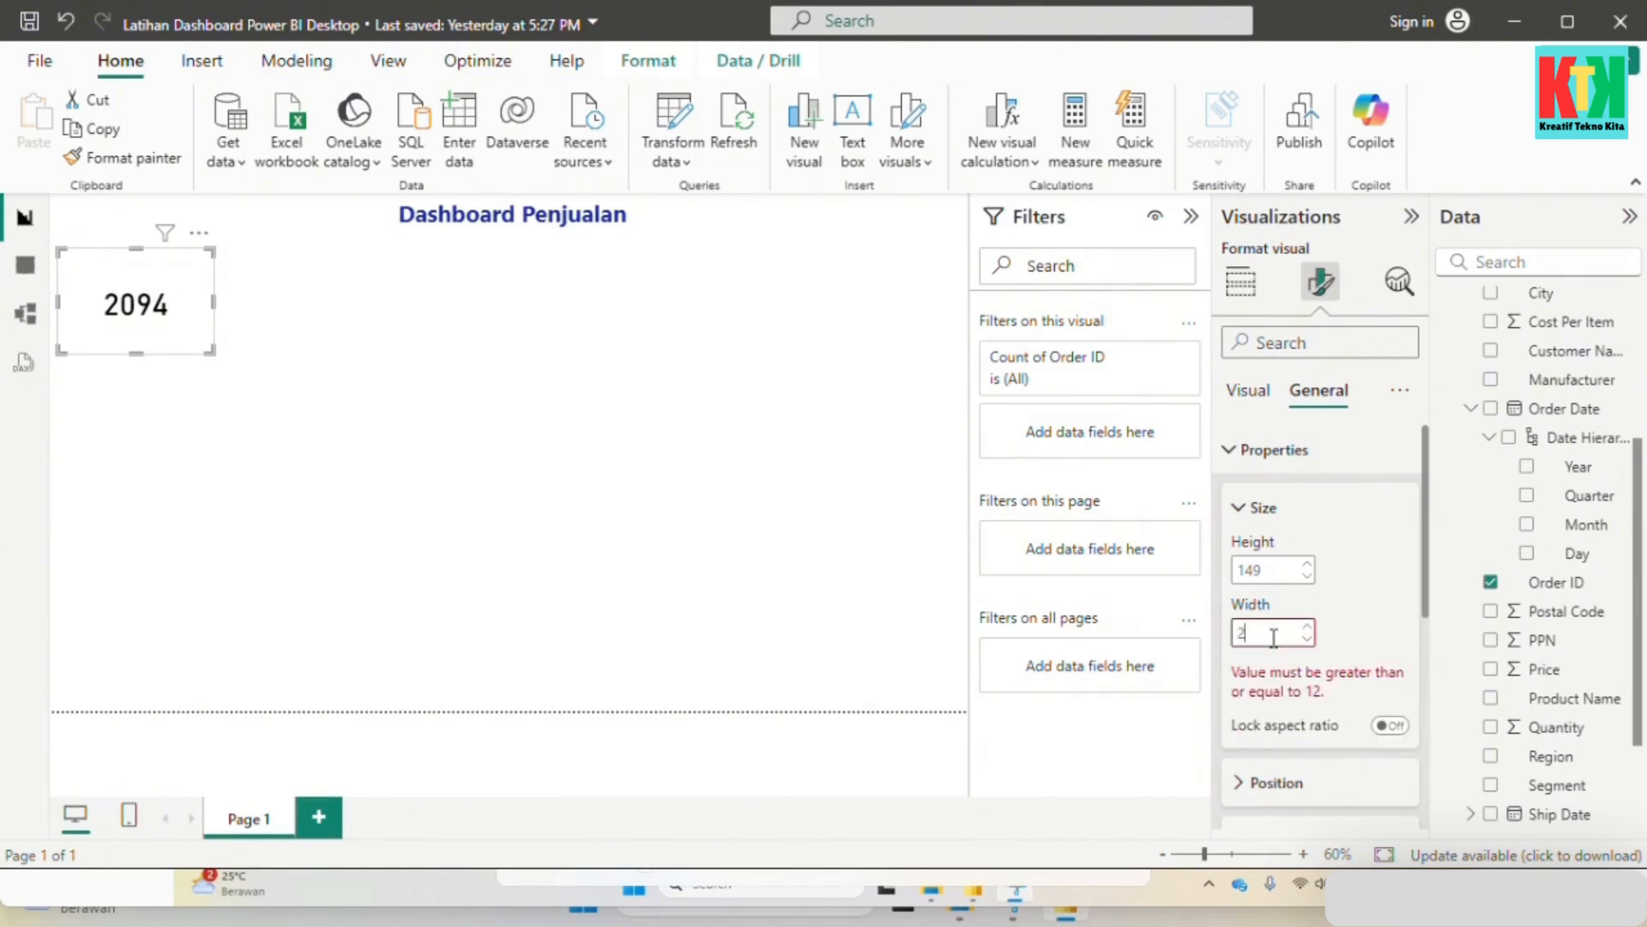
text(75)
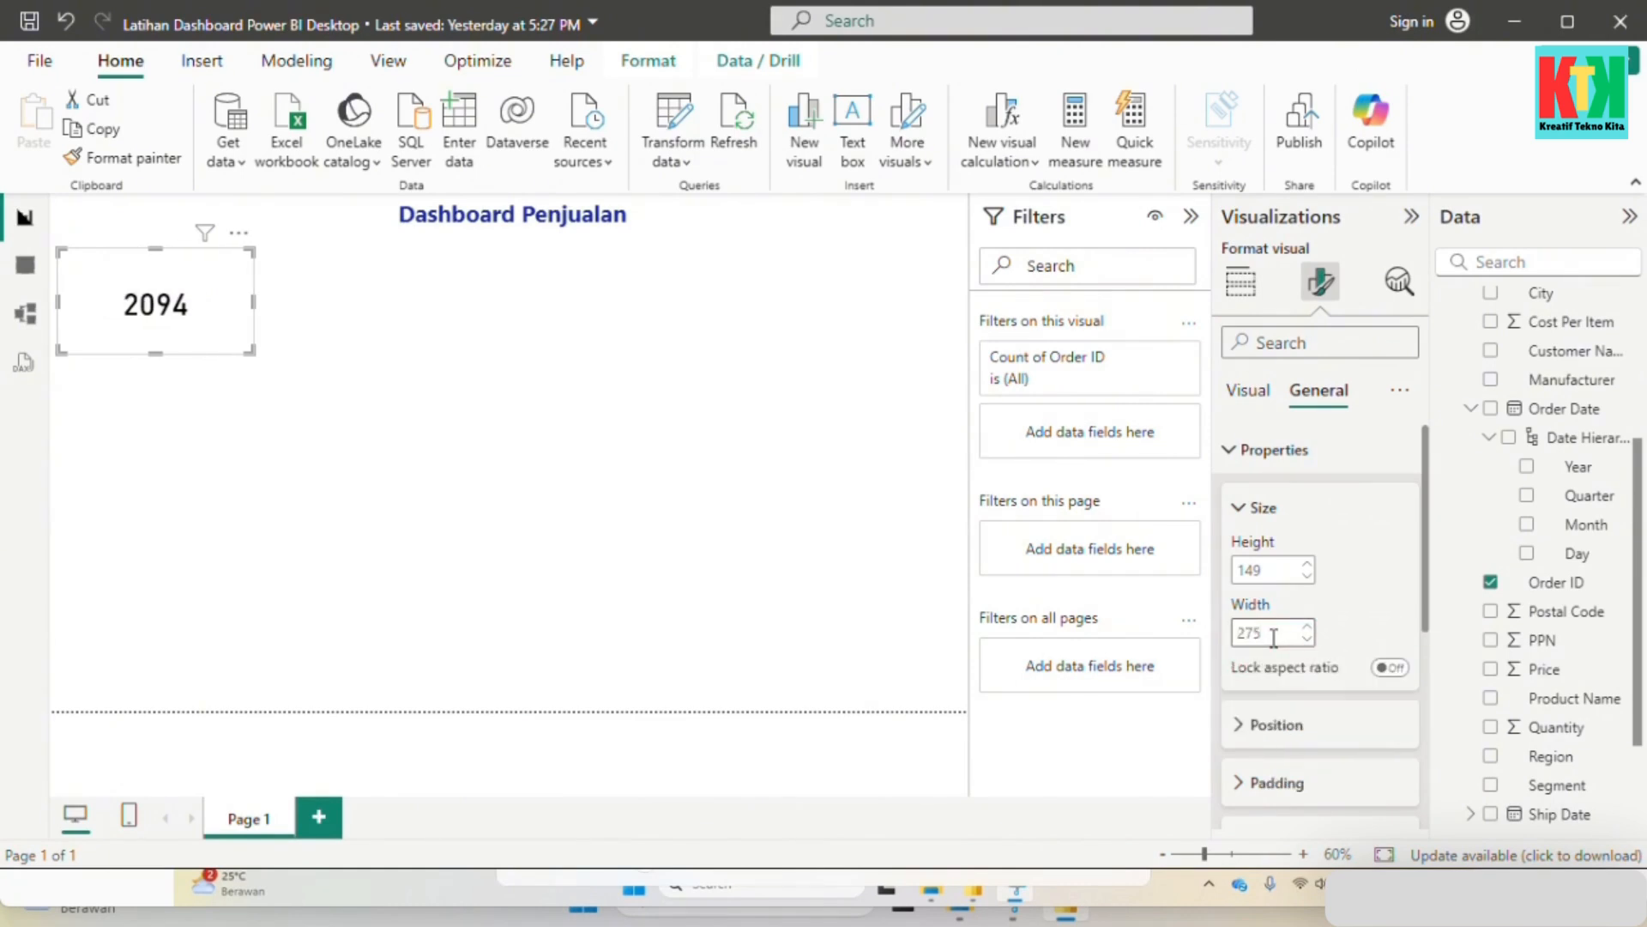
click(1292, 447)
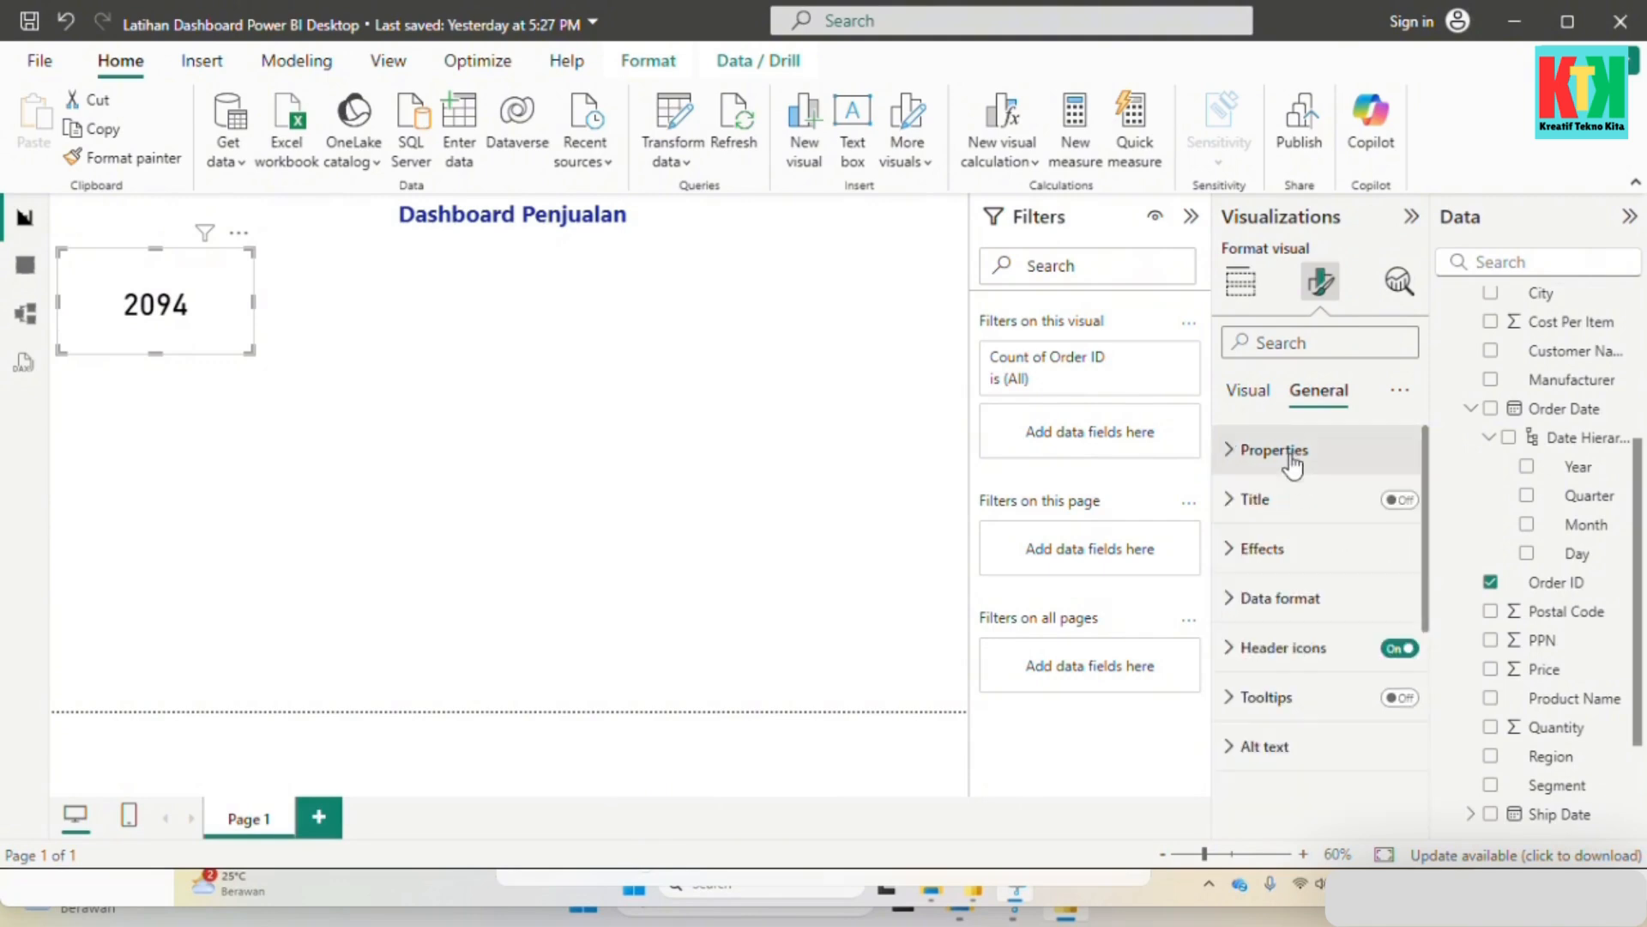
Step: Turn on the card's title and enter the text "Total Transaksi"
click(1398, 500)
click(1317, 510)
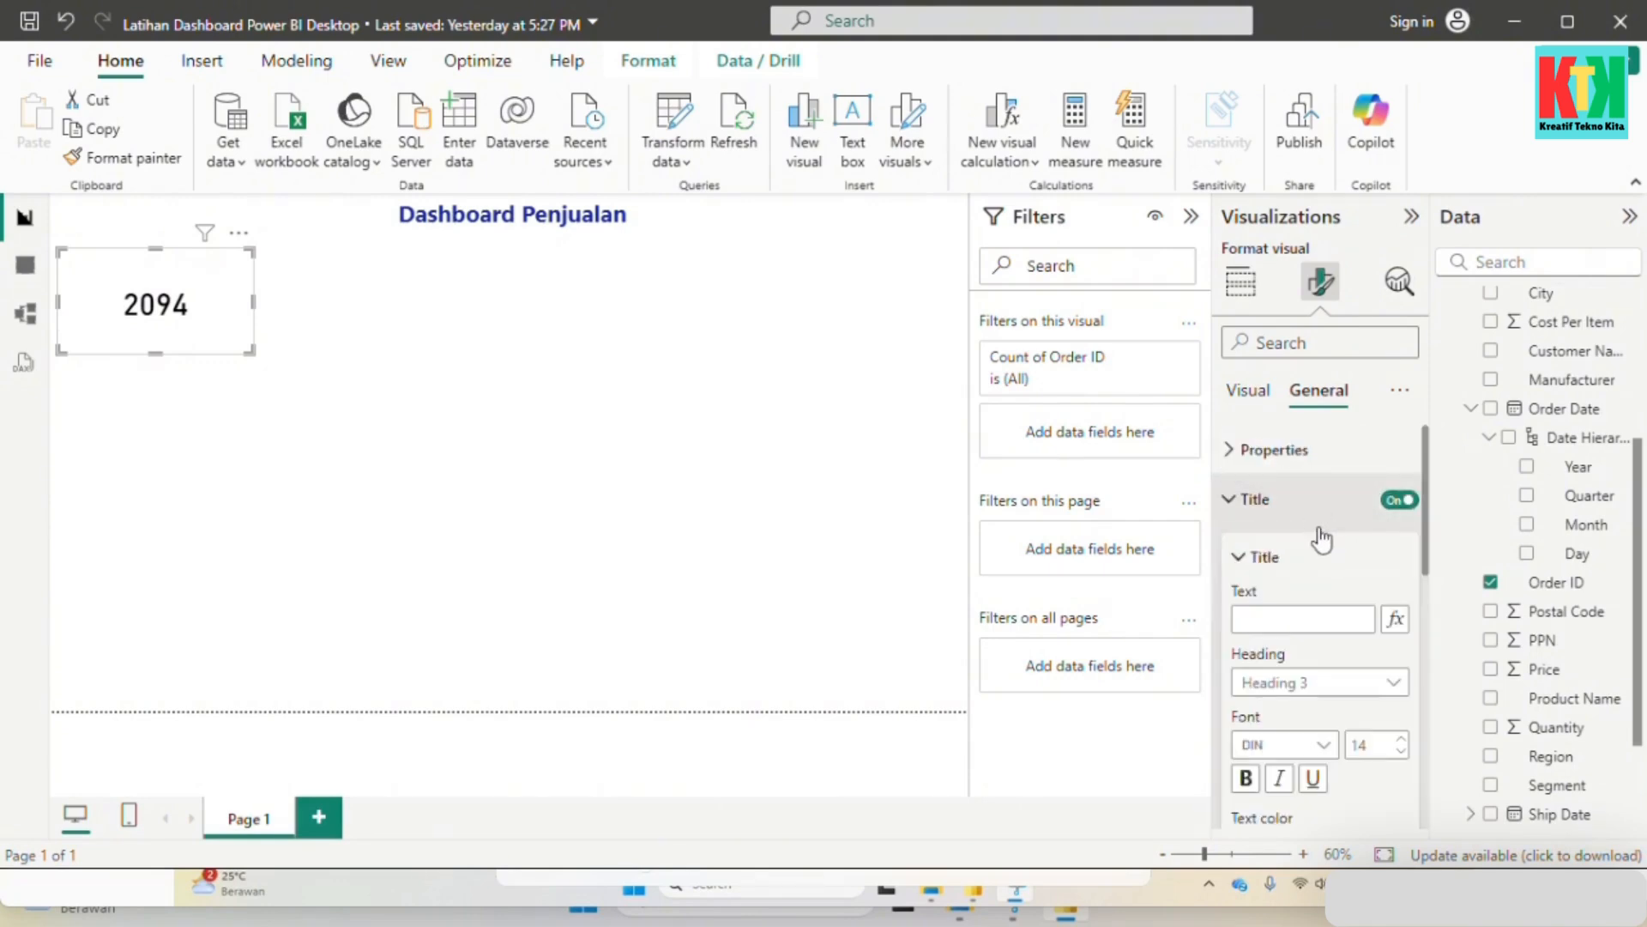
click(1293, 620)
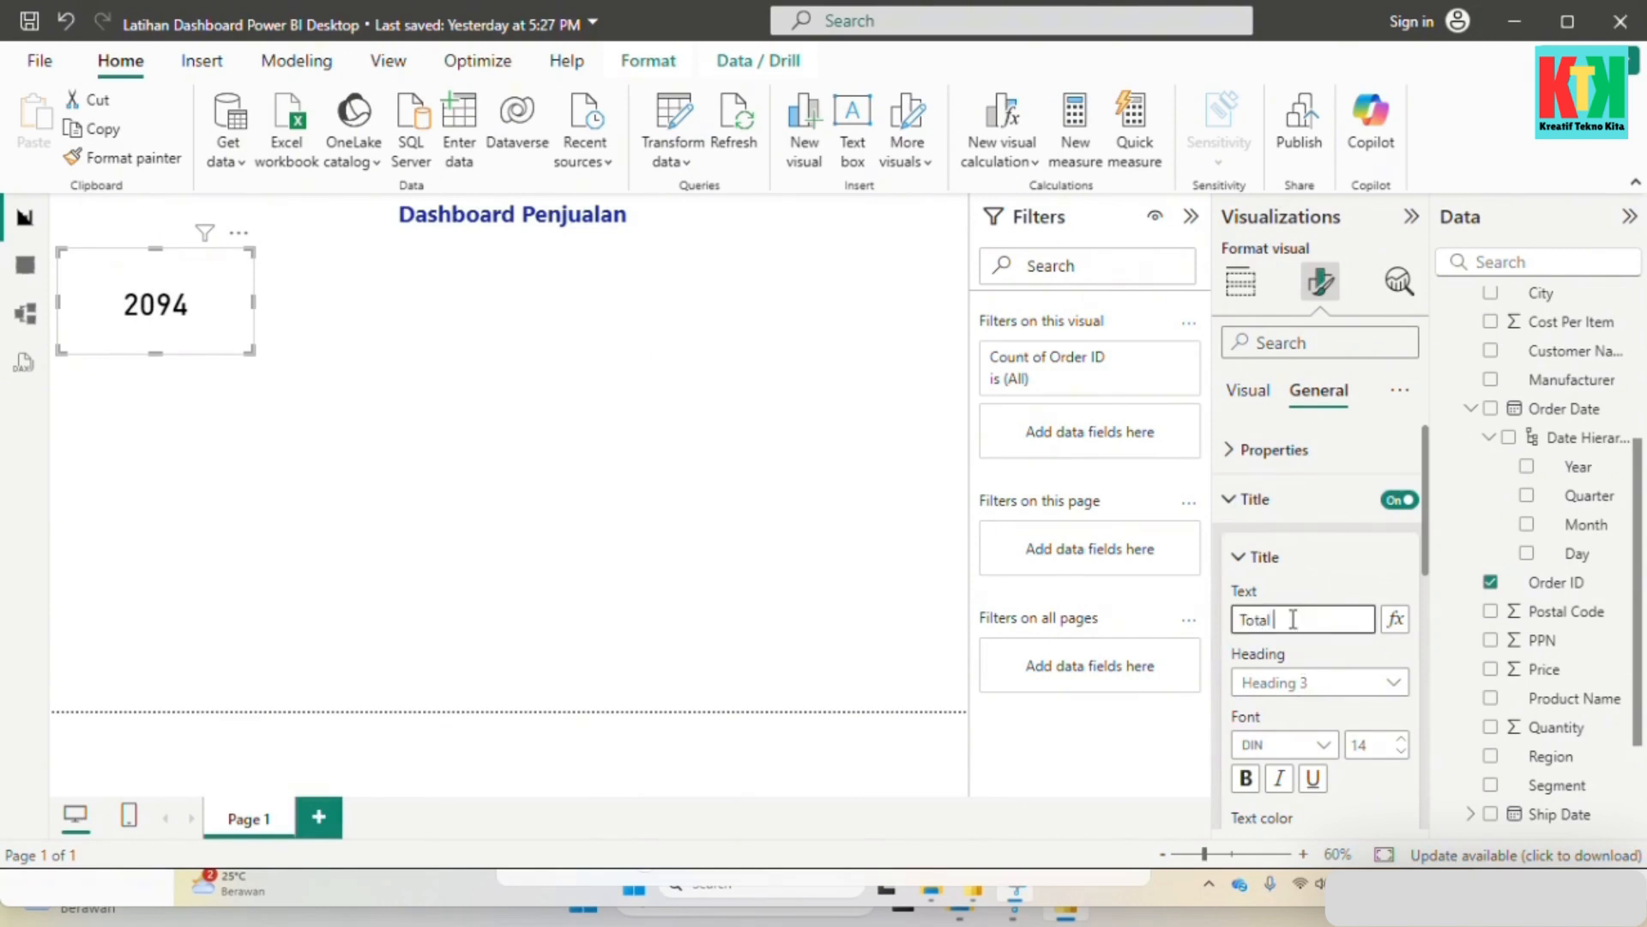
text(Total Transact)
key(BackSpace)
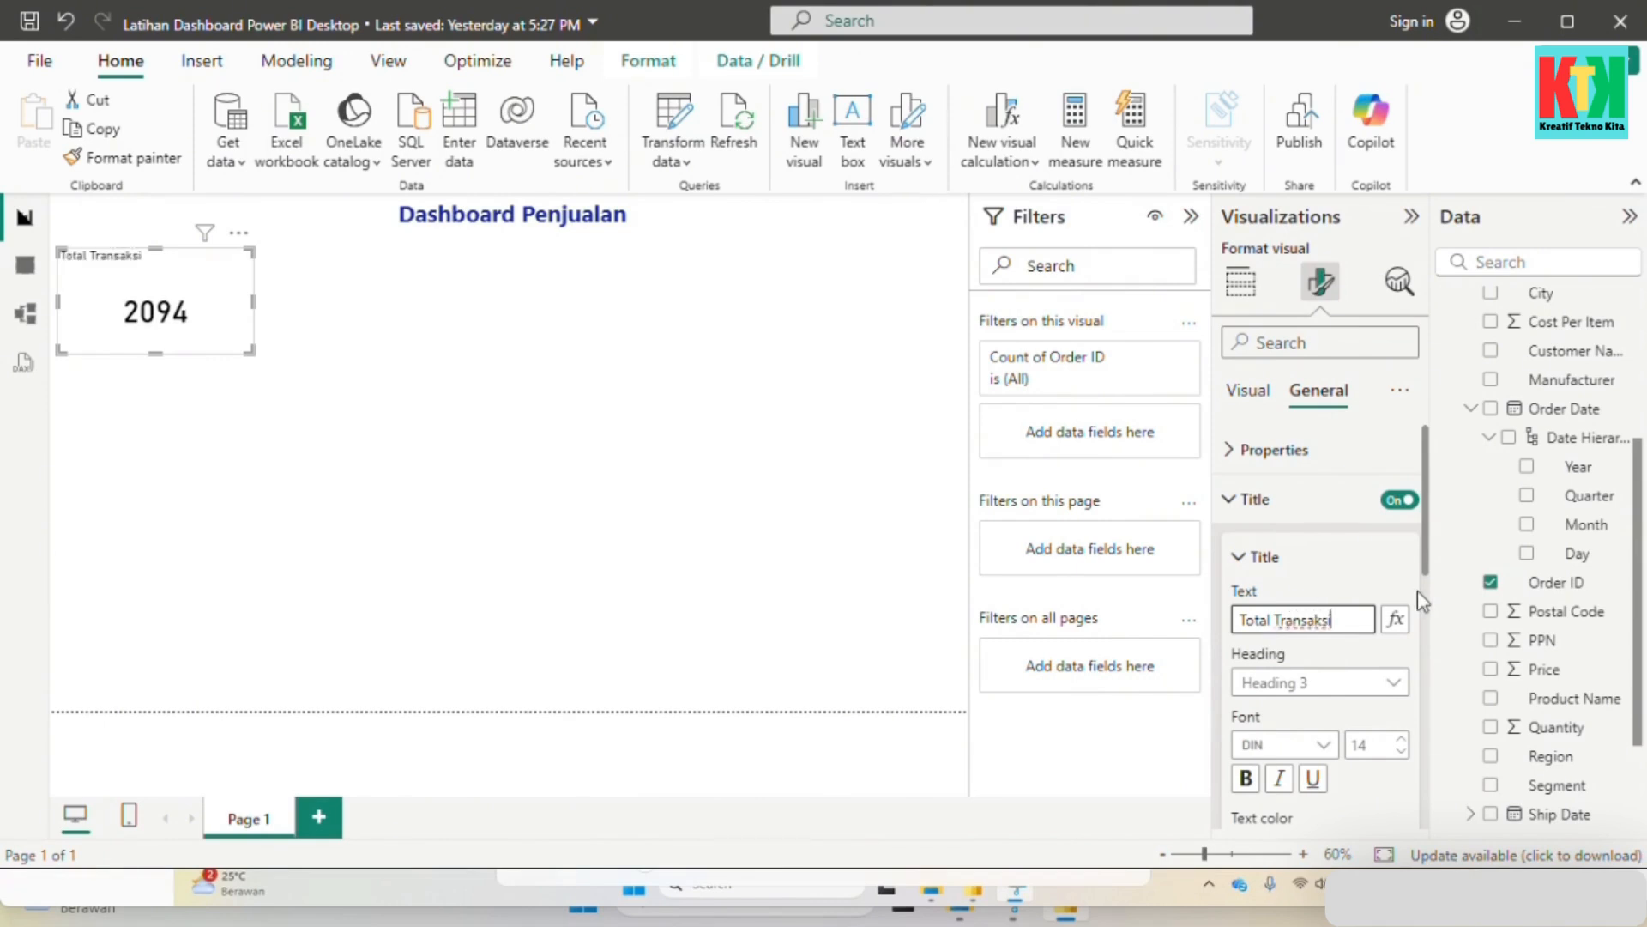
Step: Set the card title's font size to 16 and make it bold
click(1402, 740)
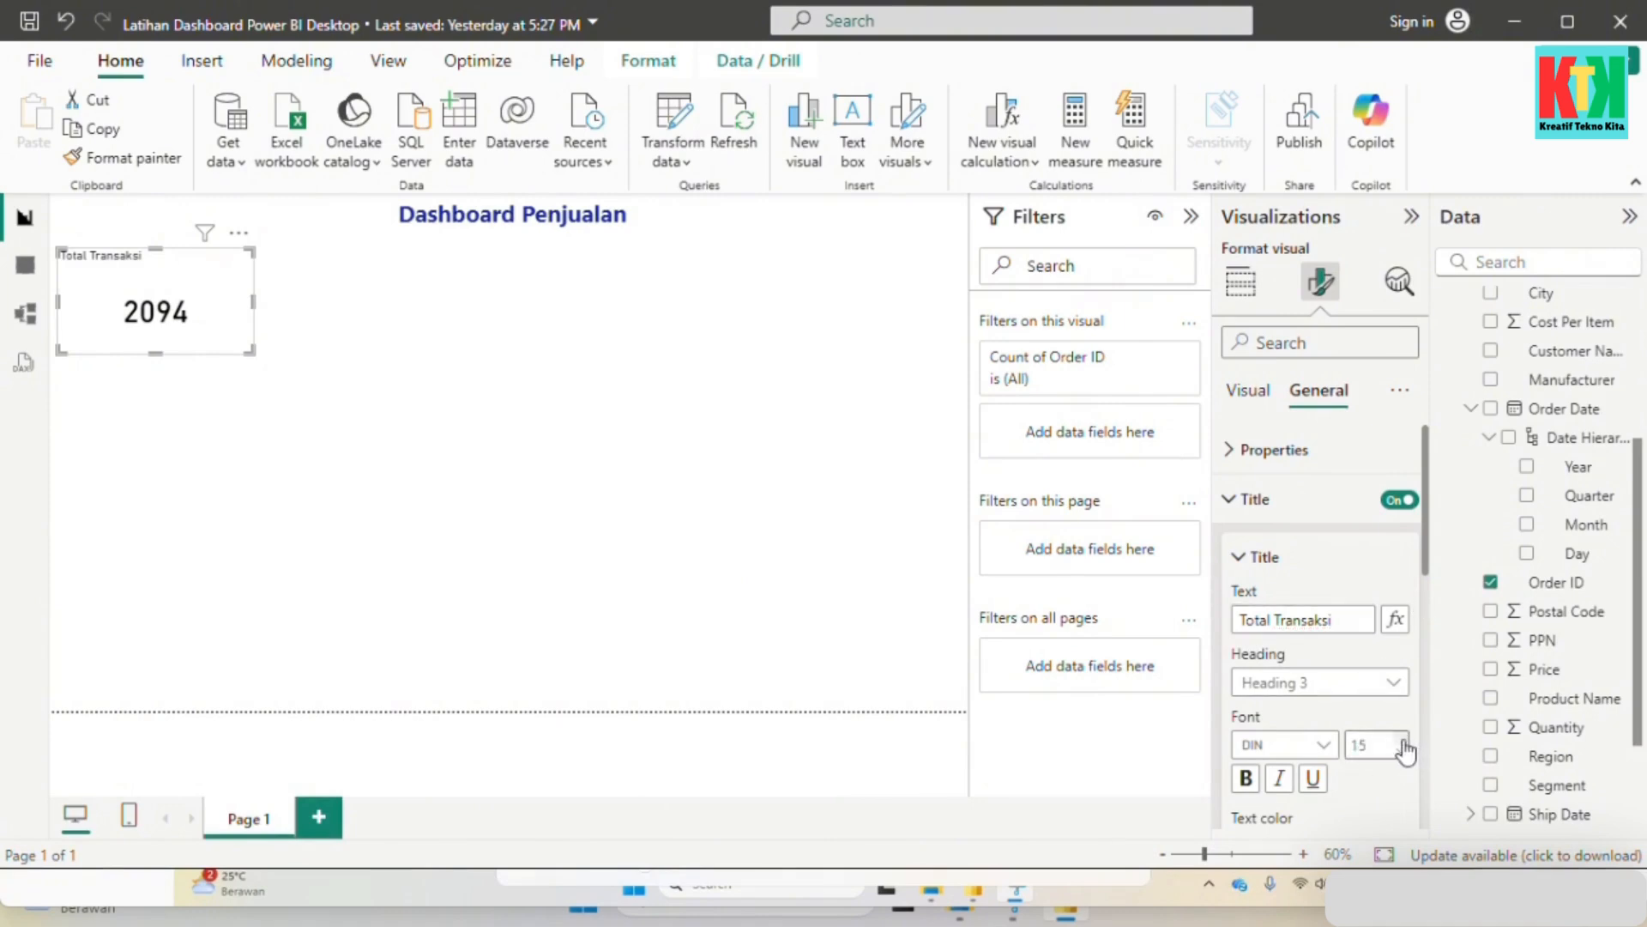
click(1403, 739)
click(1246, 781)
Step: Give the card title a light blue background and center its text horizontally
scroll(1389, 785, down, 5)
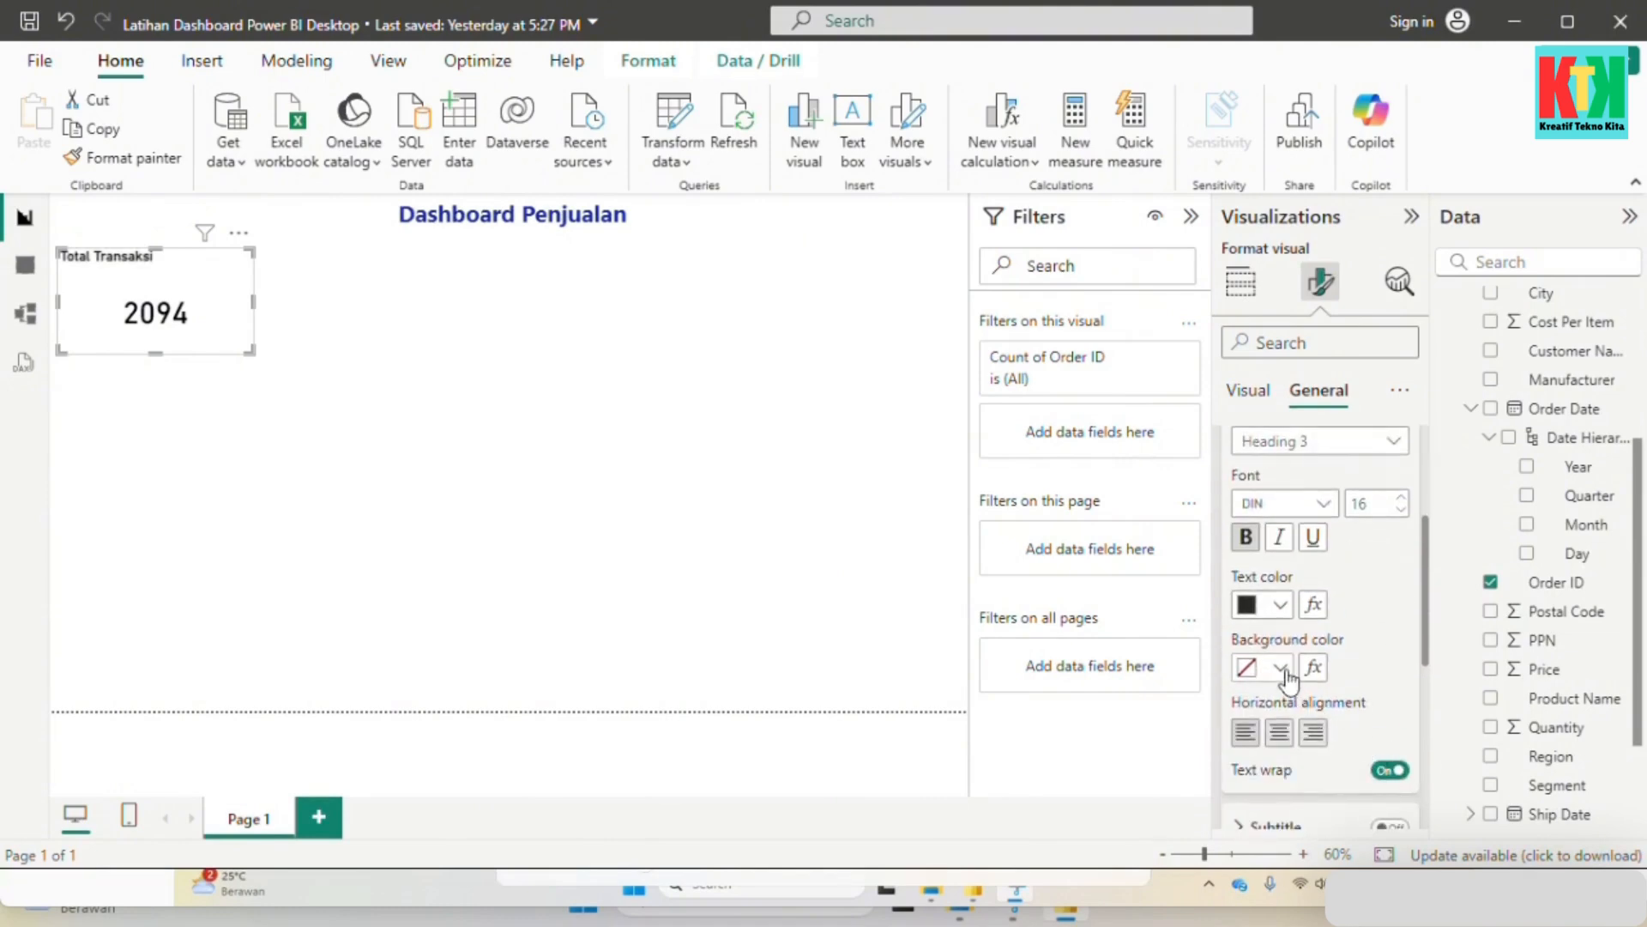
click(1279, 668)
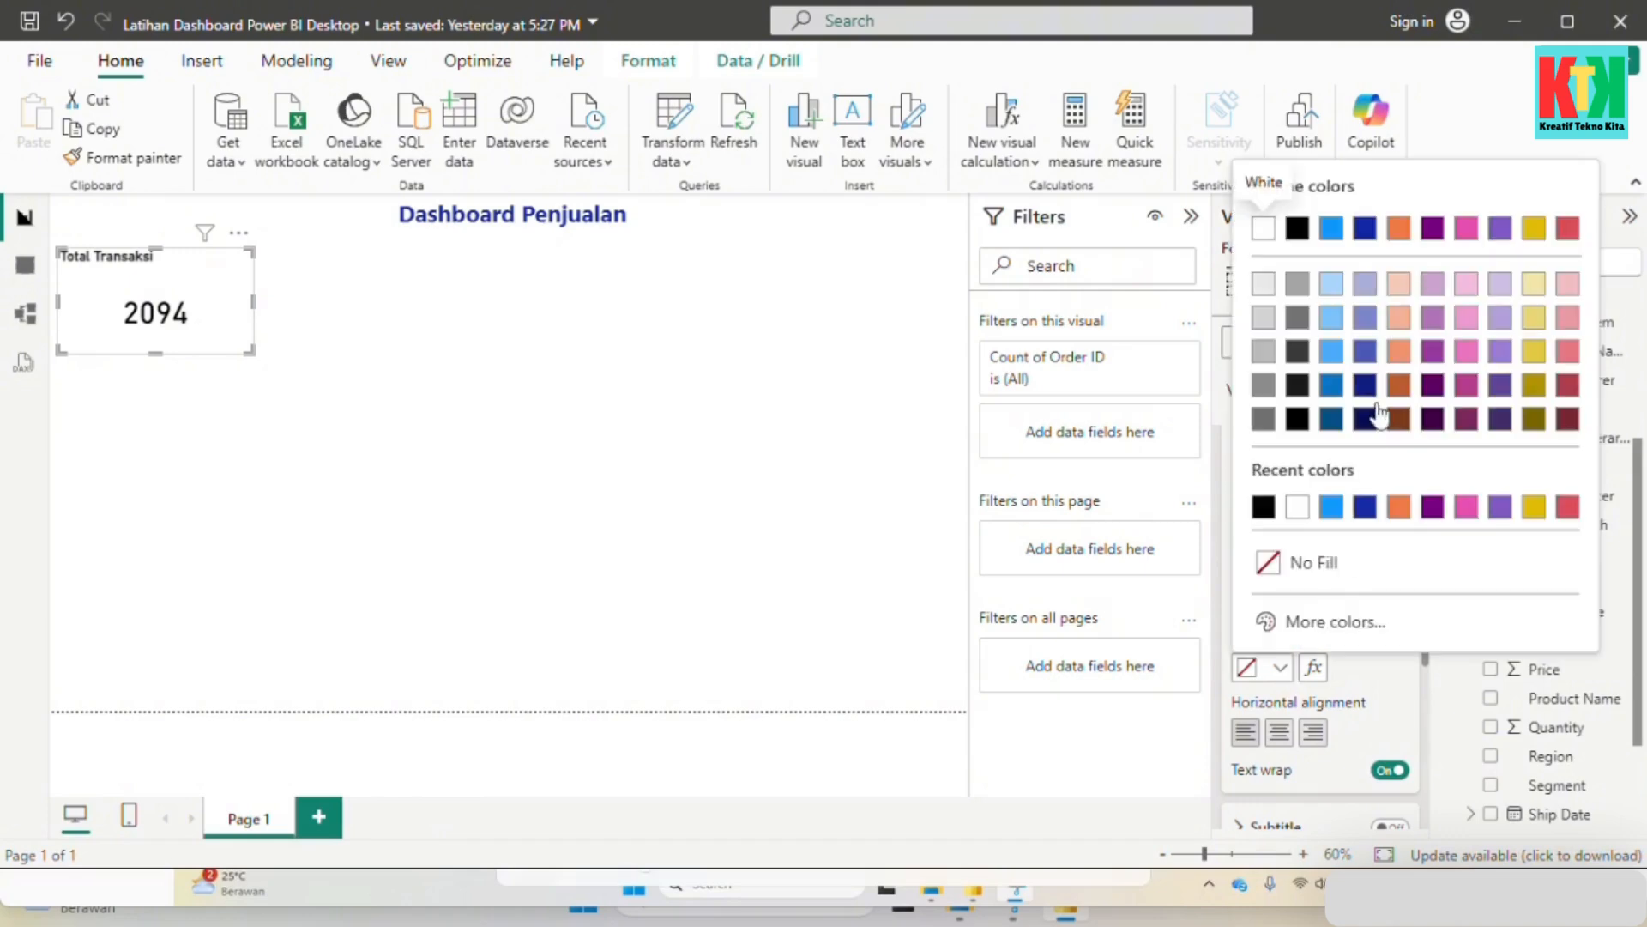
click(1330, 284)
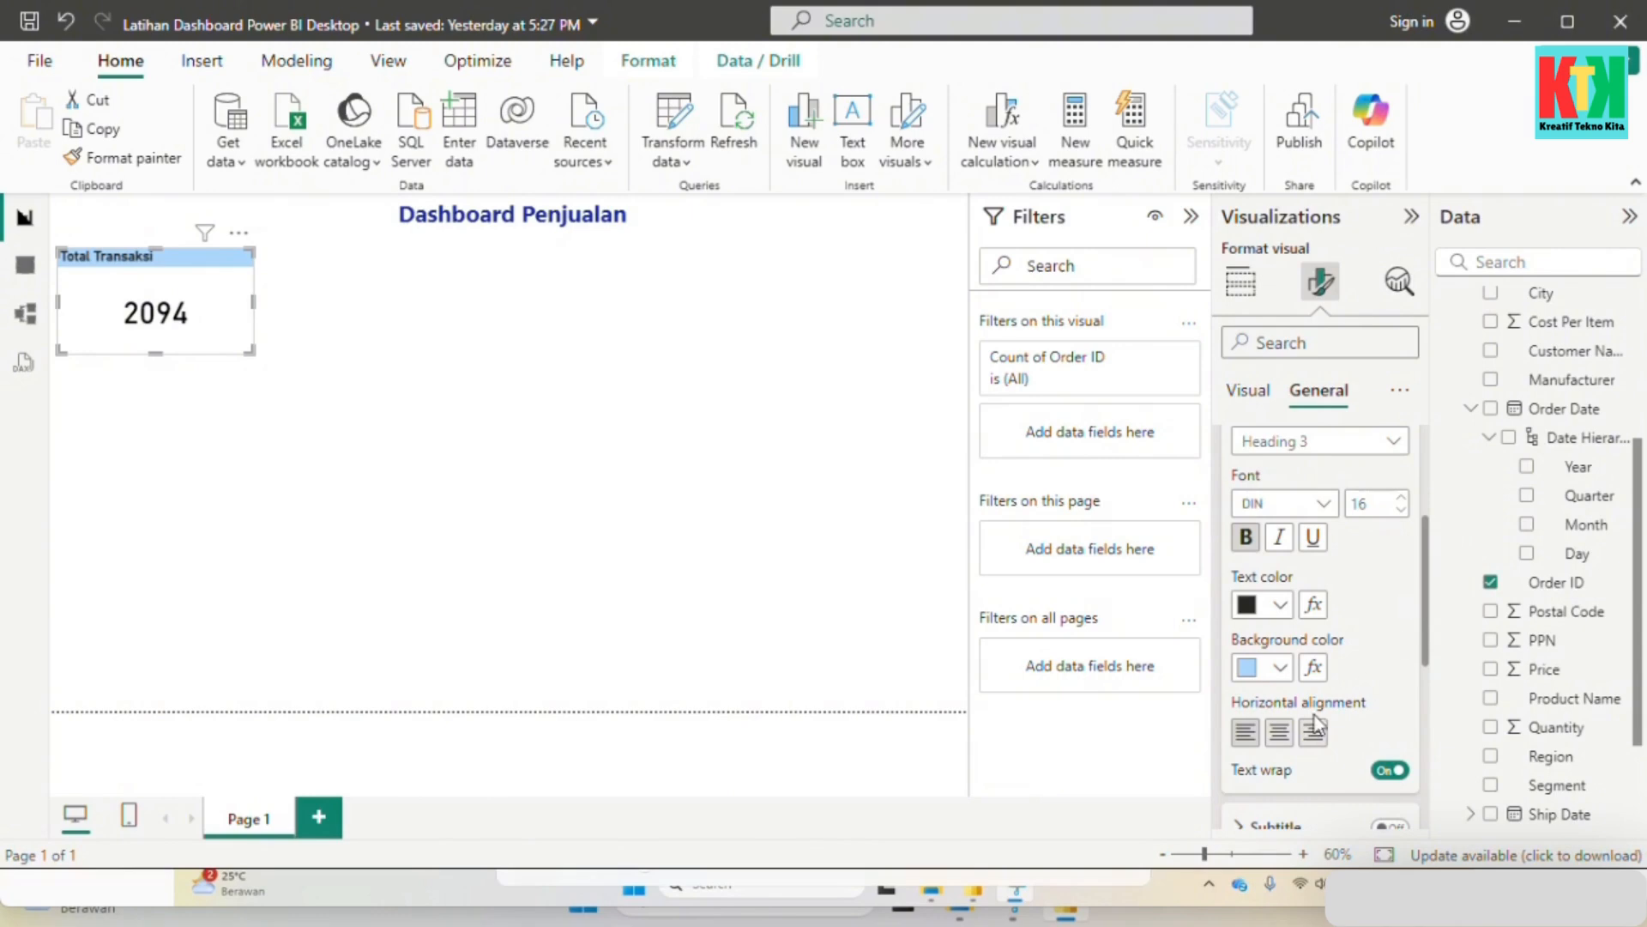
click(1280, 734)
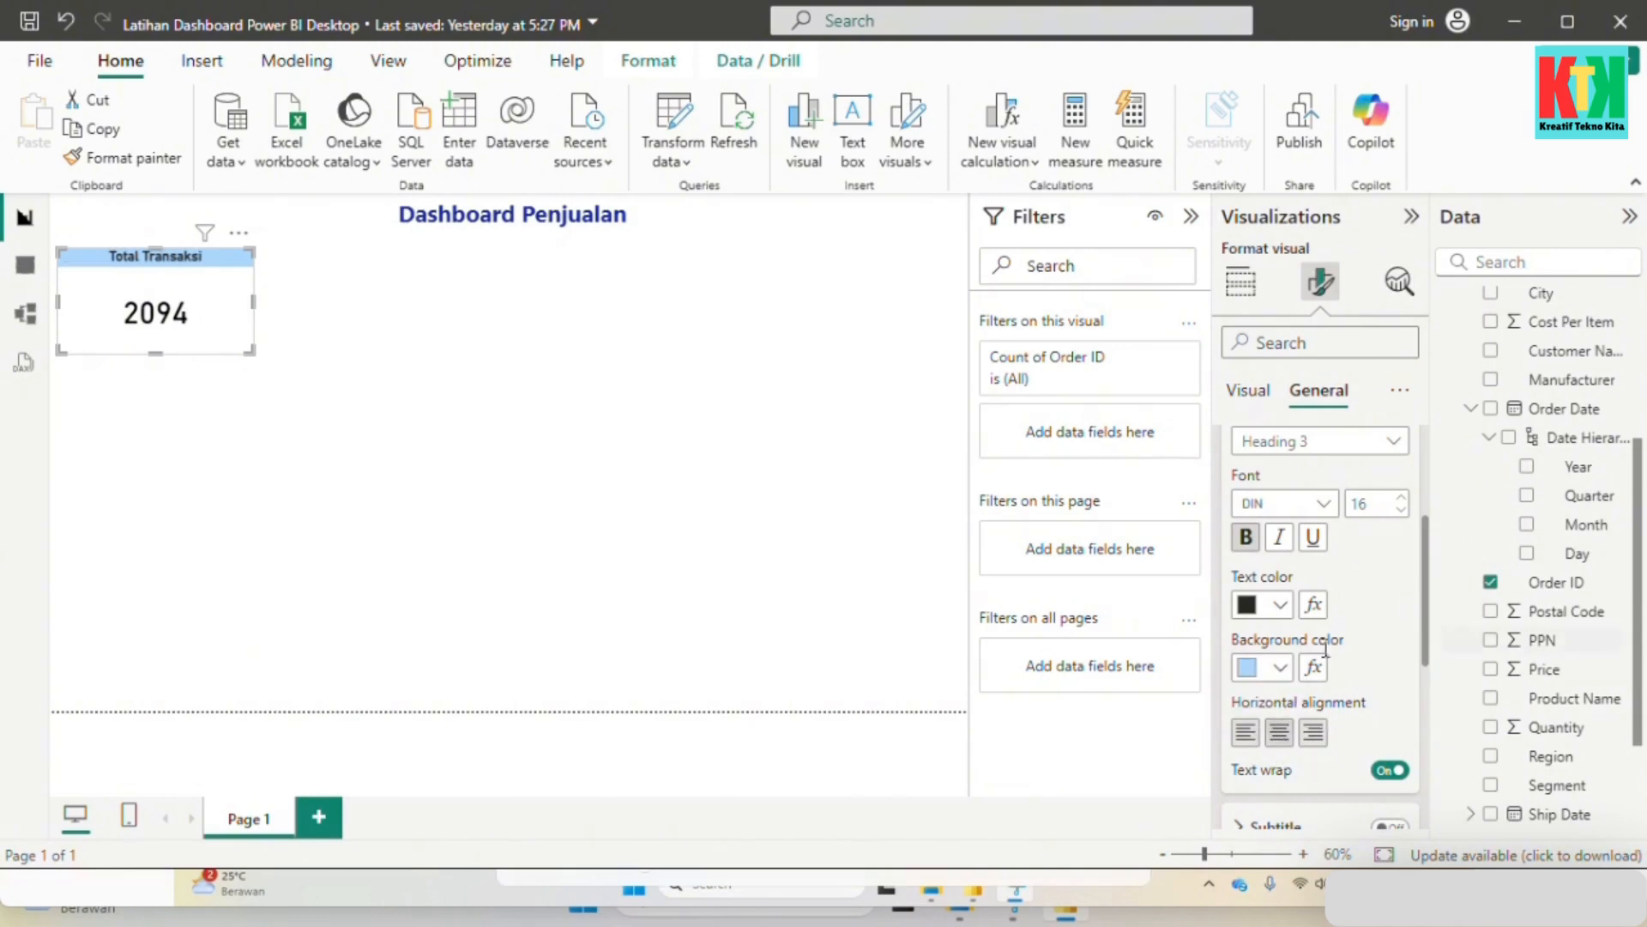
scroll(1412, 666, down, 3)
scroll(1412, 665, up, 2)
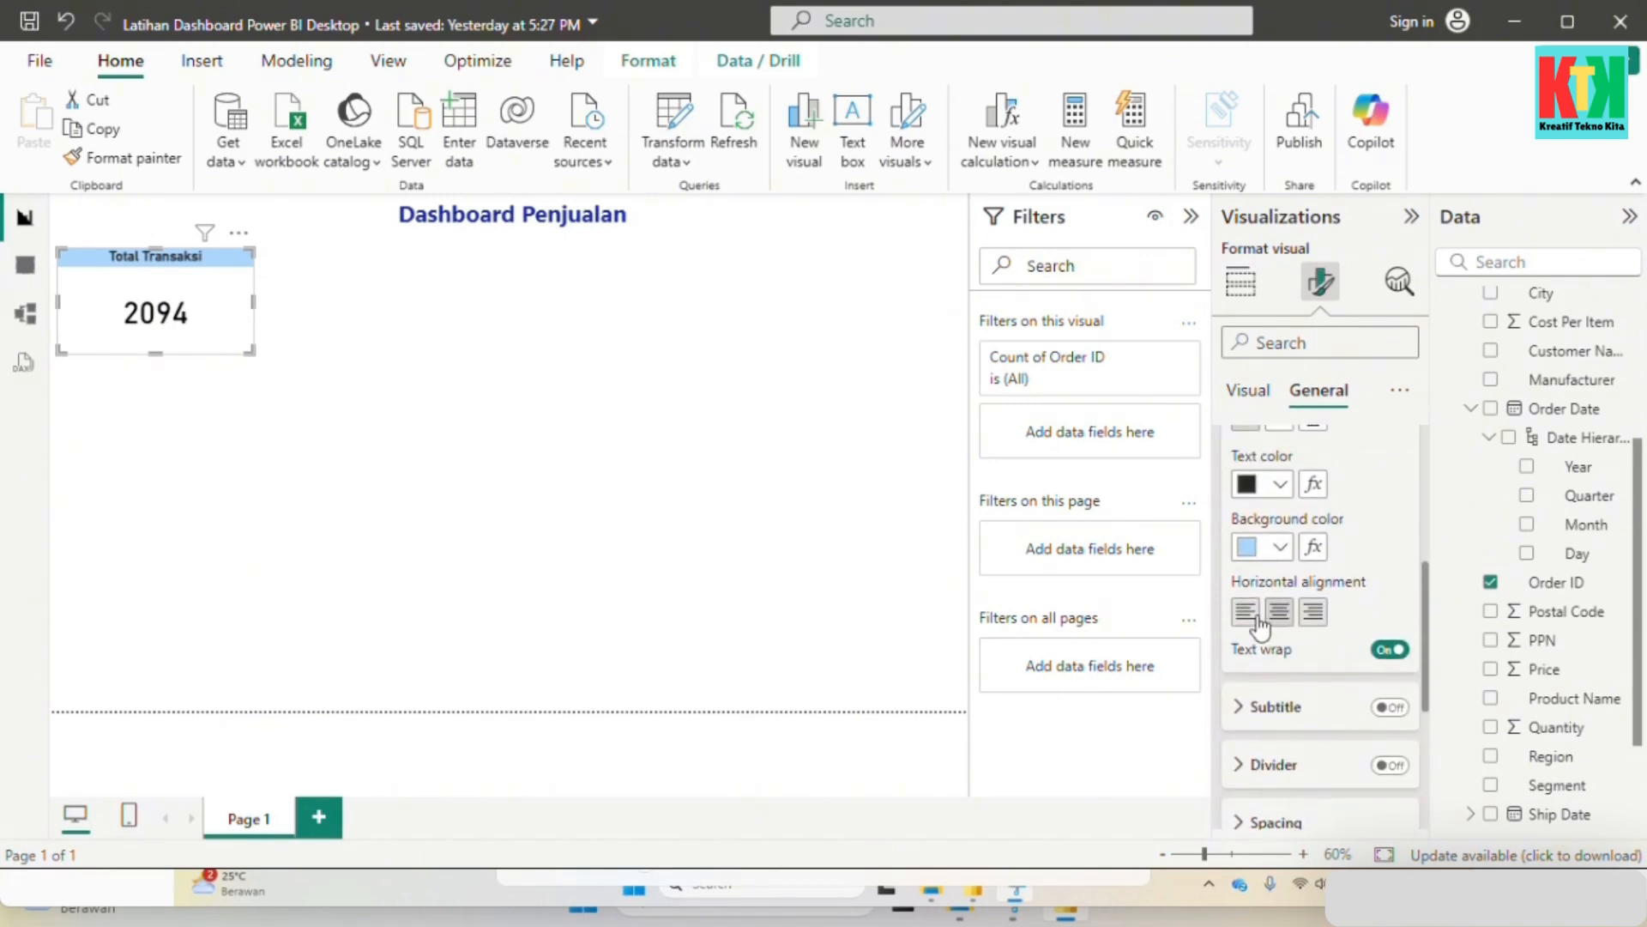
scroll(1282, 635, up, 5)
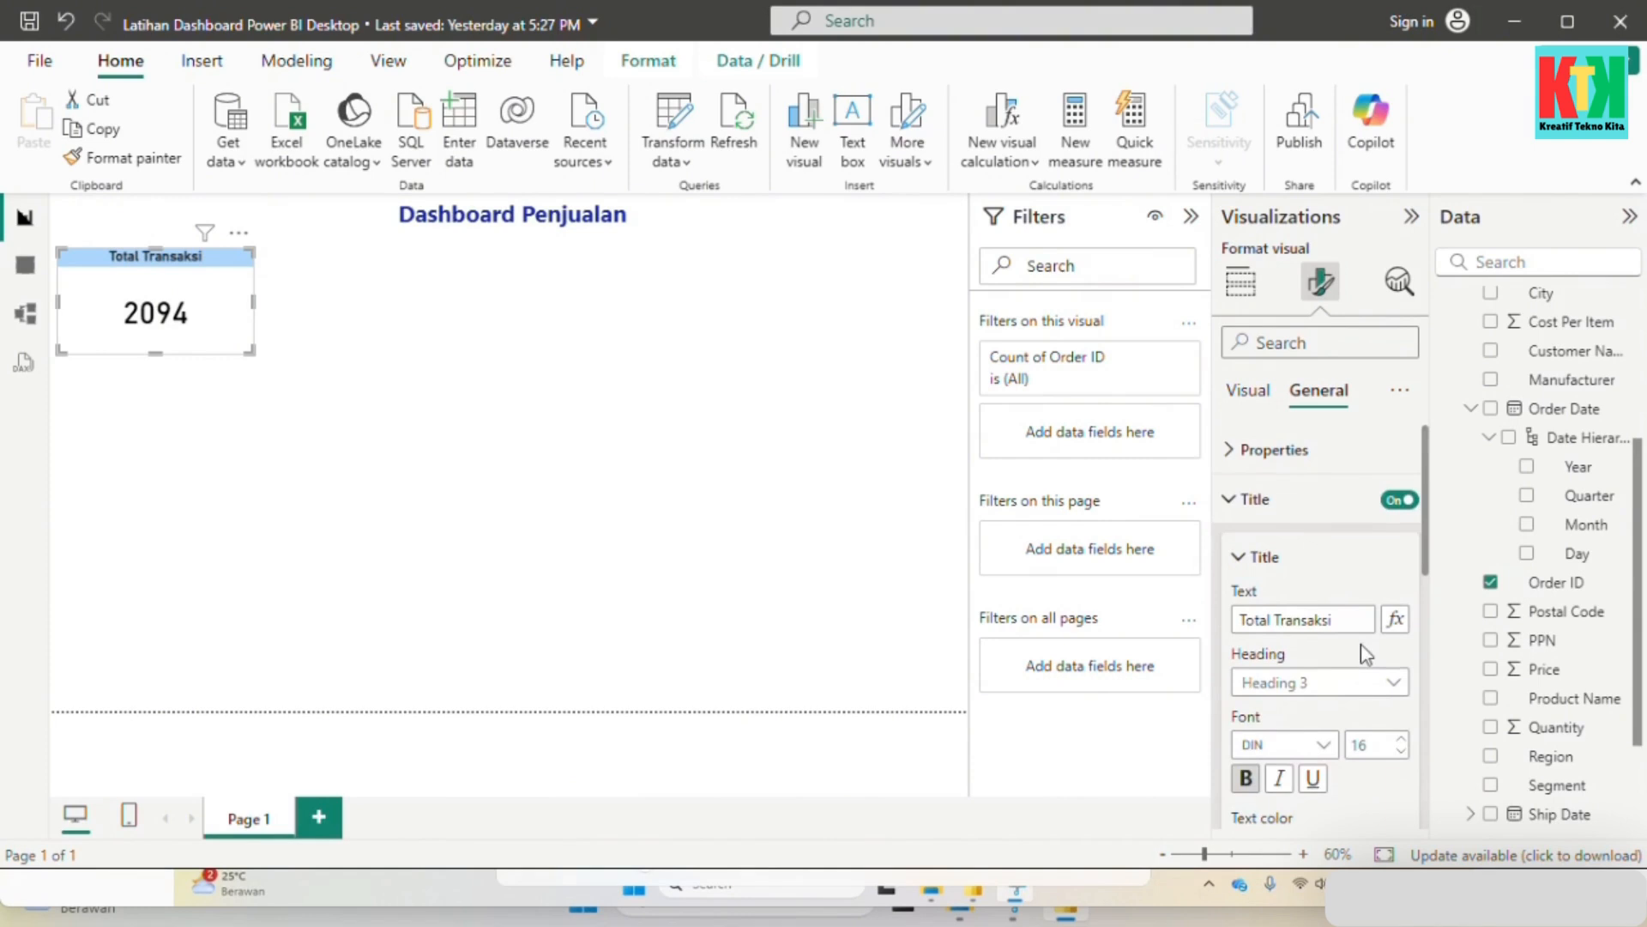
click(1330, 499)
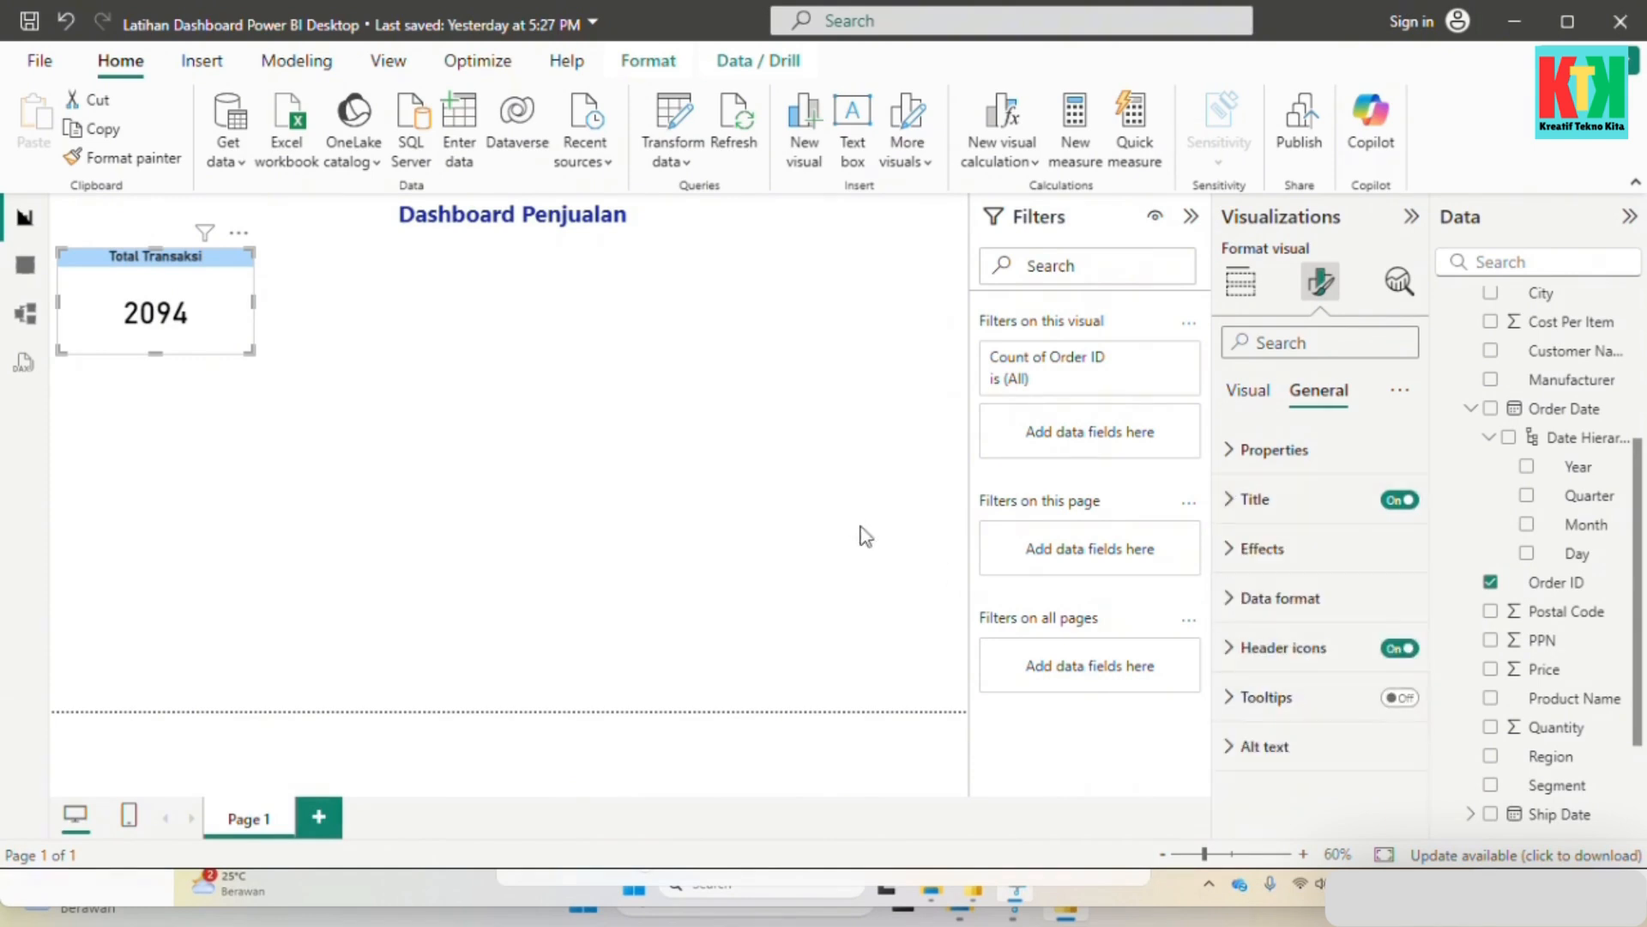
Step: Turn on the visual border in the effects of the Total Transaksi card
click(400, 467)
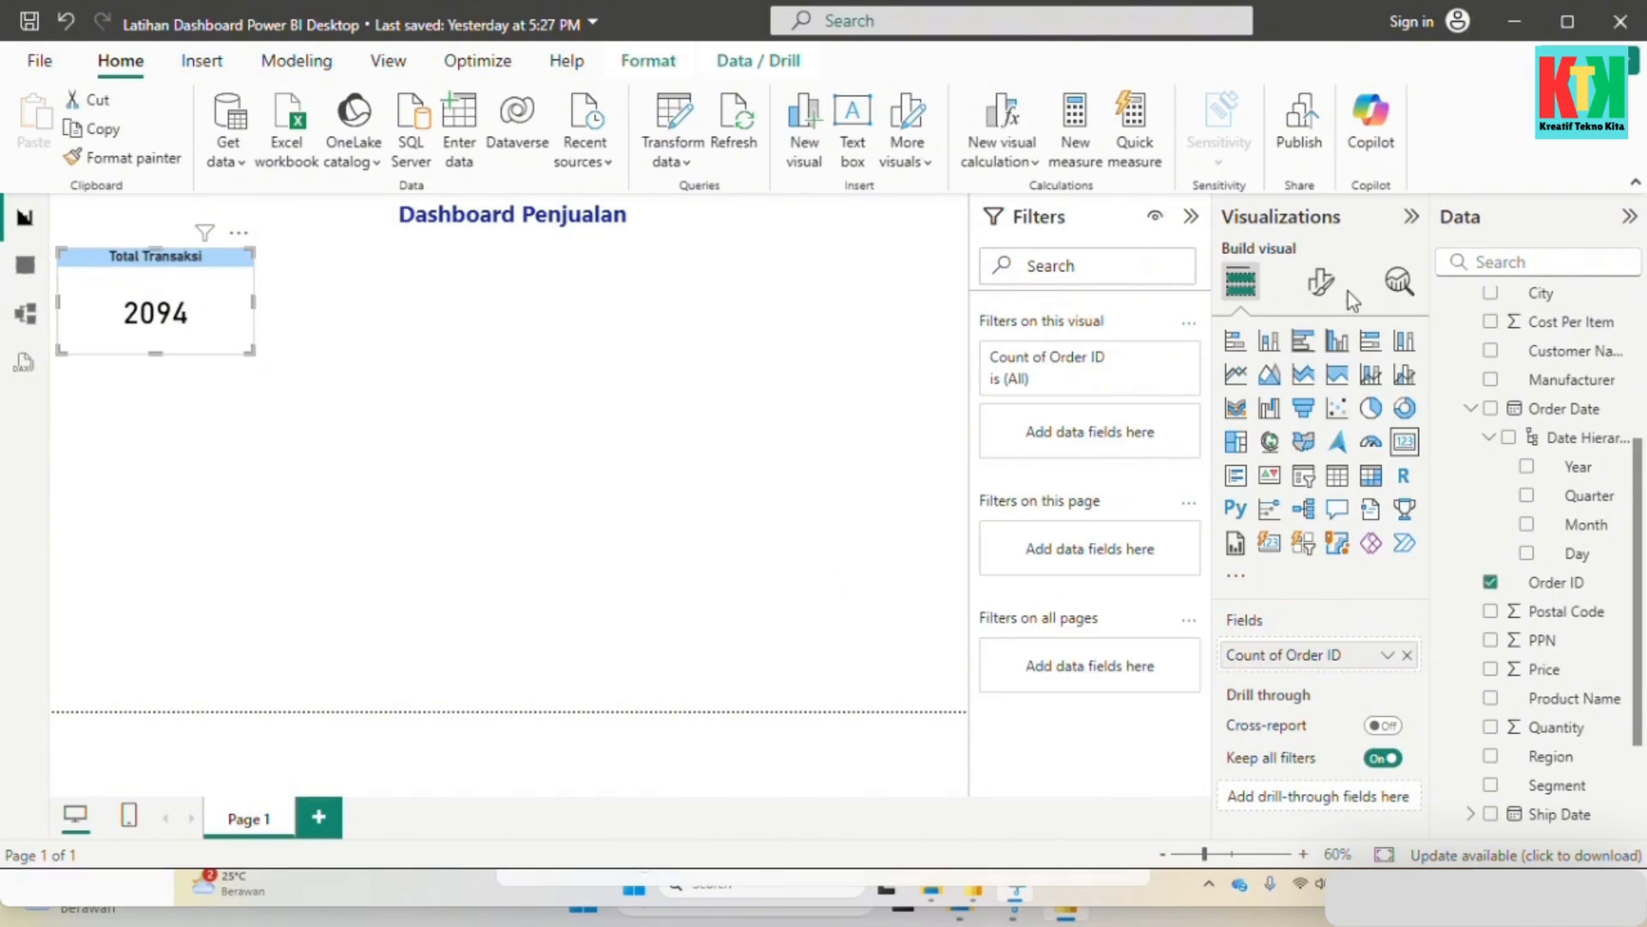
click(1321, 283)
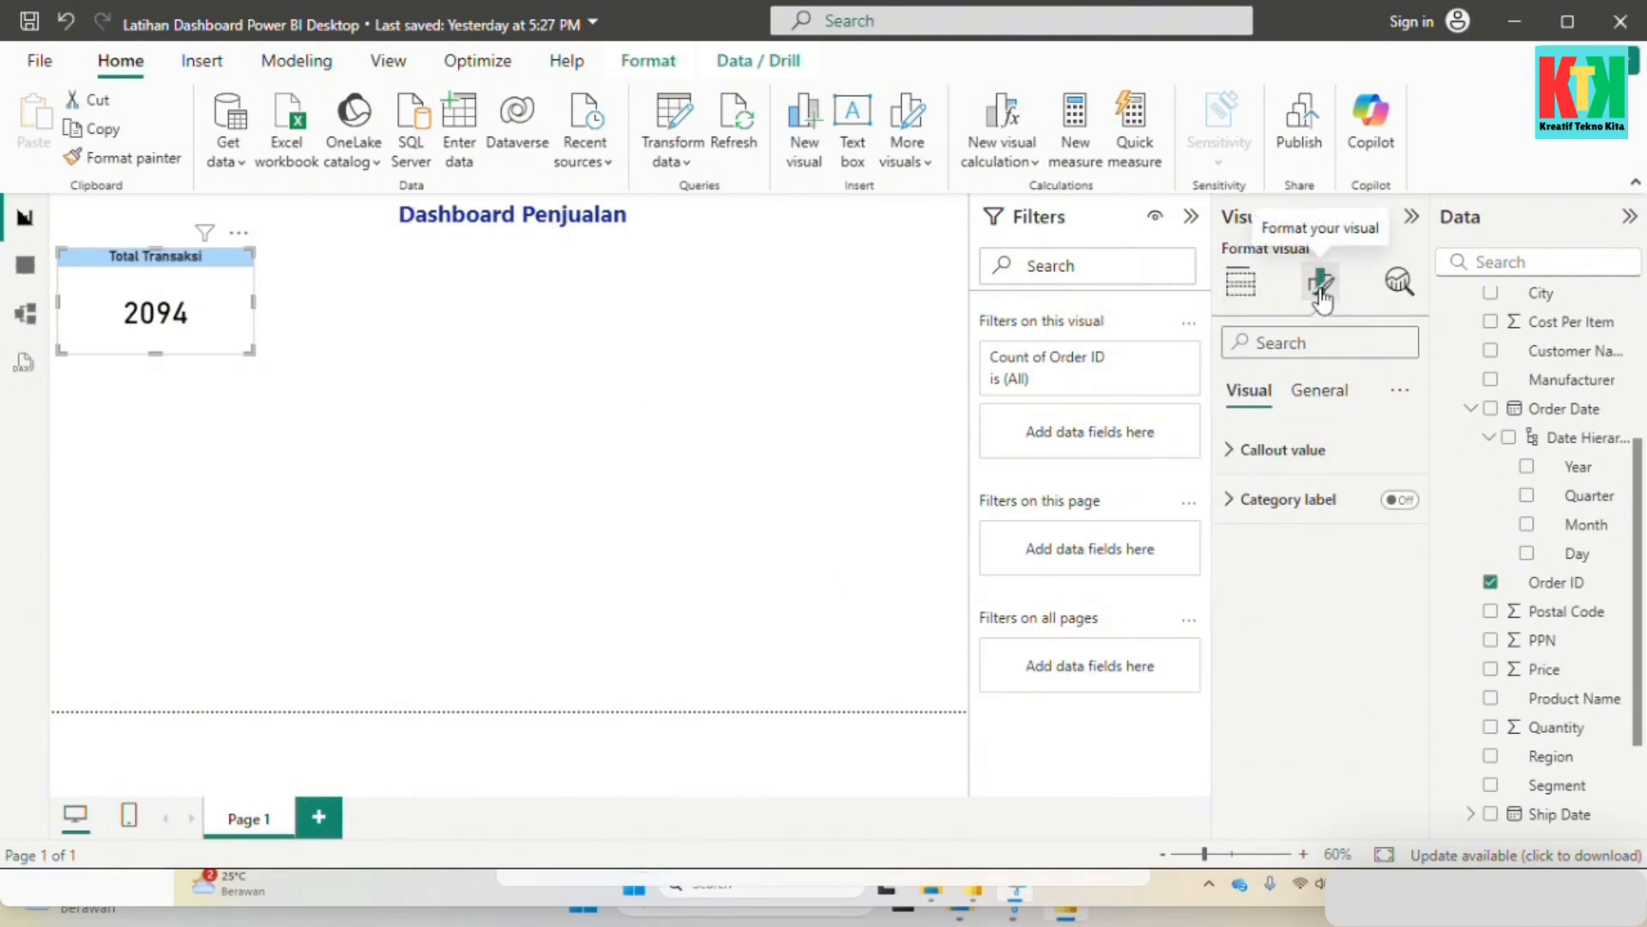
click(1319, 391)
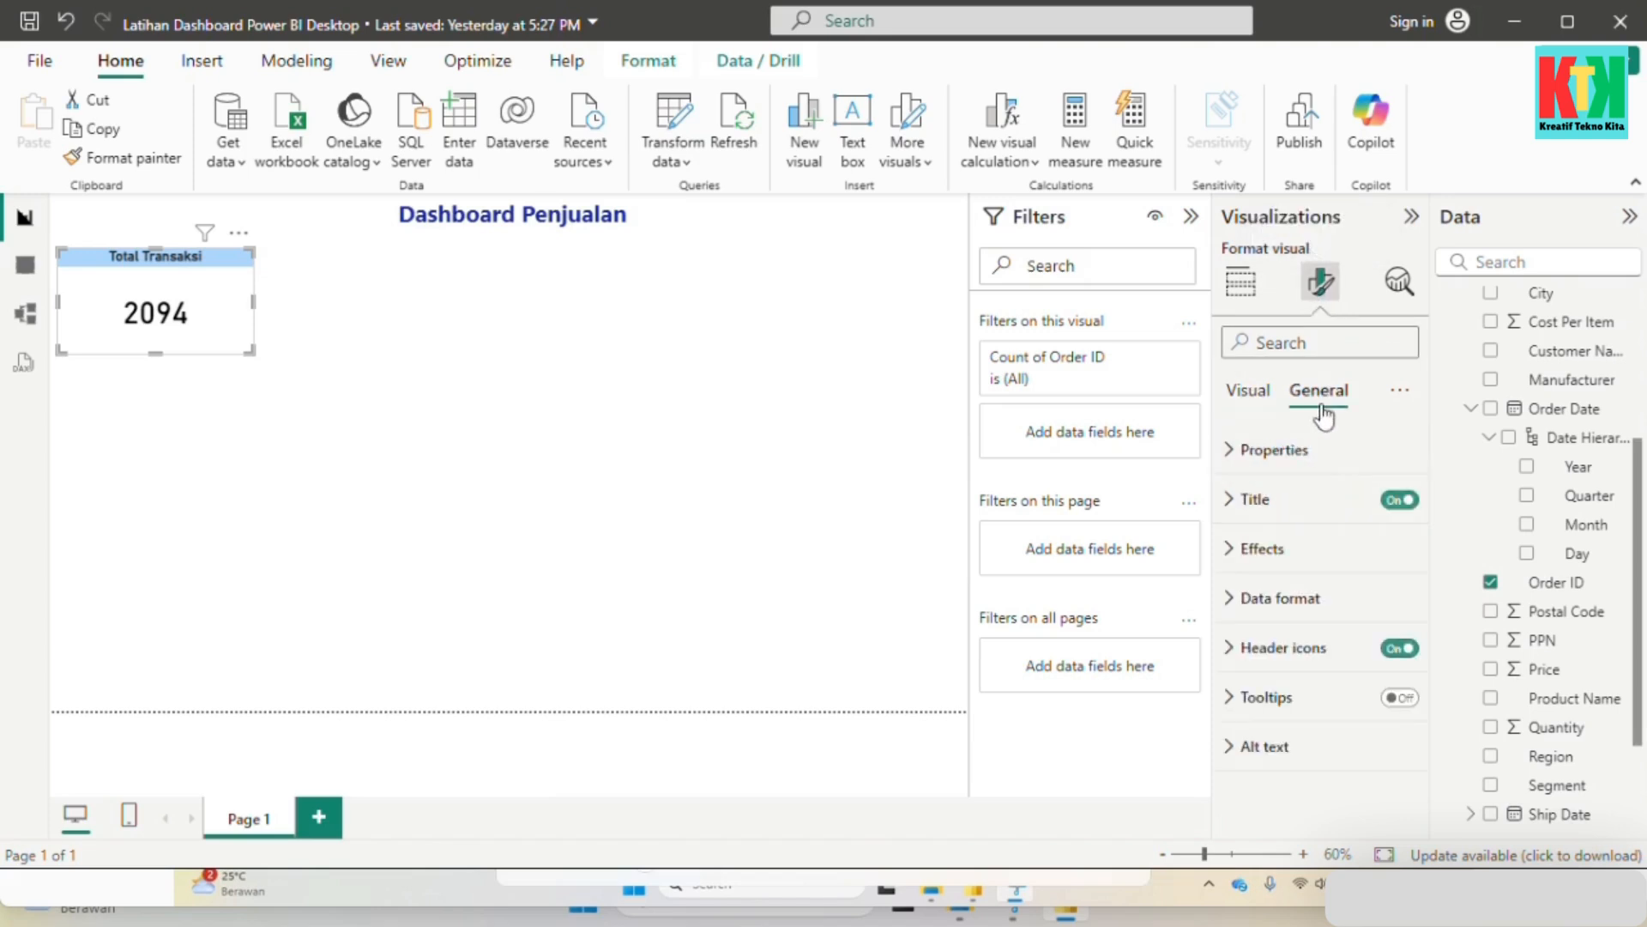
click(1335, 549)
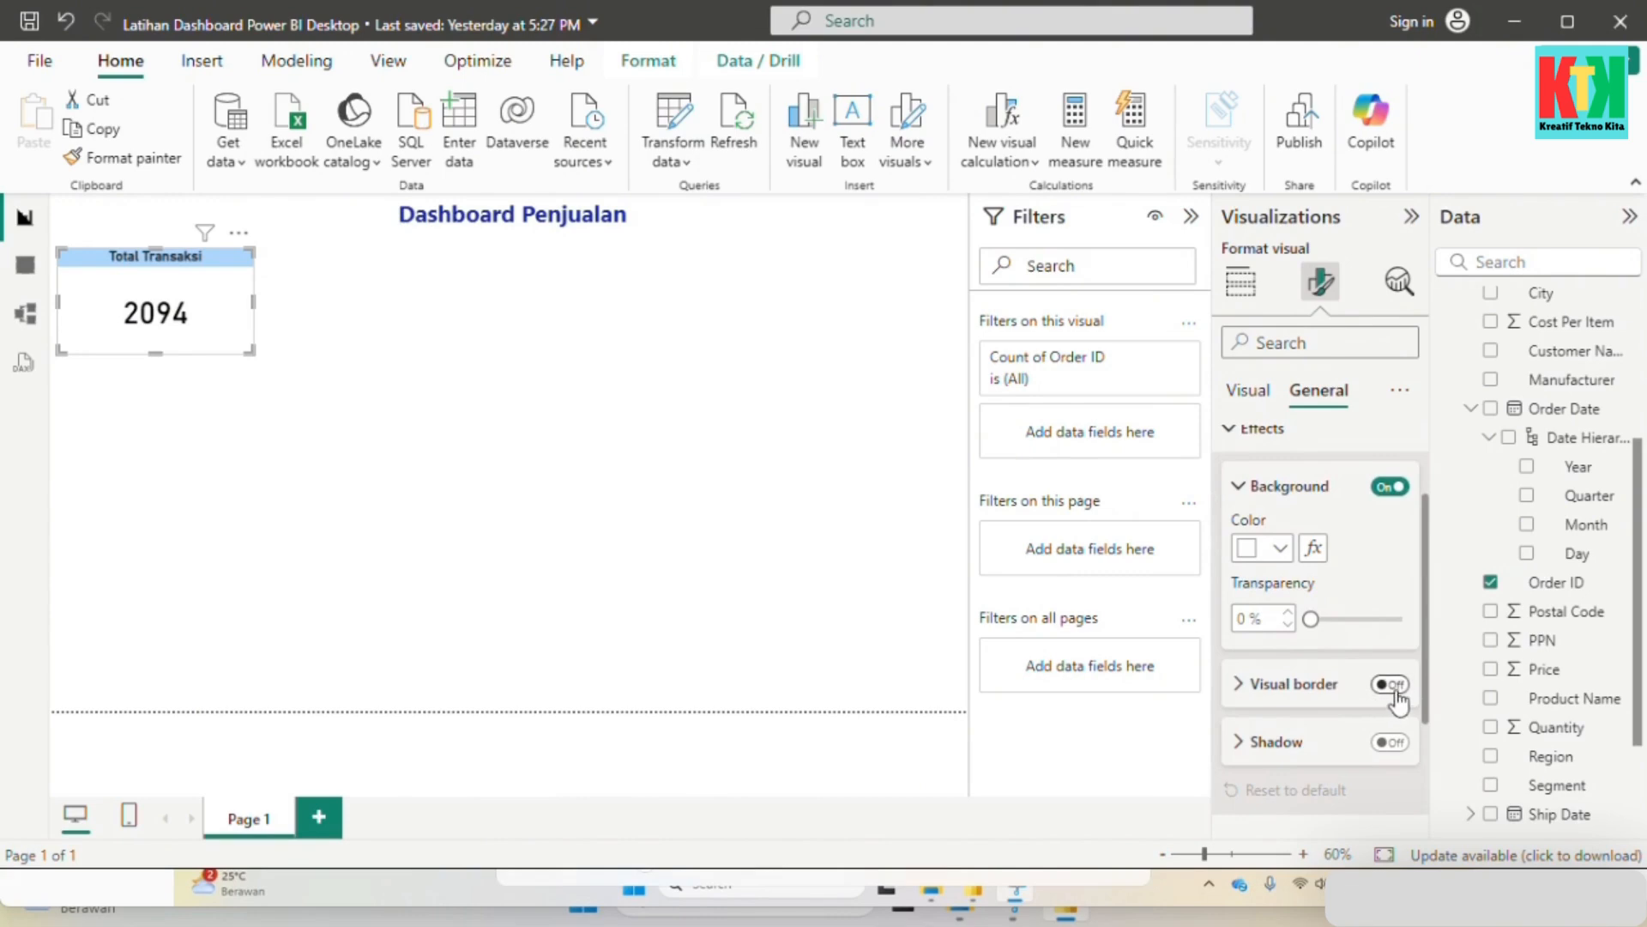
click(1390, 684)
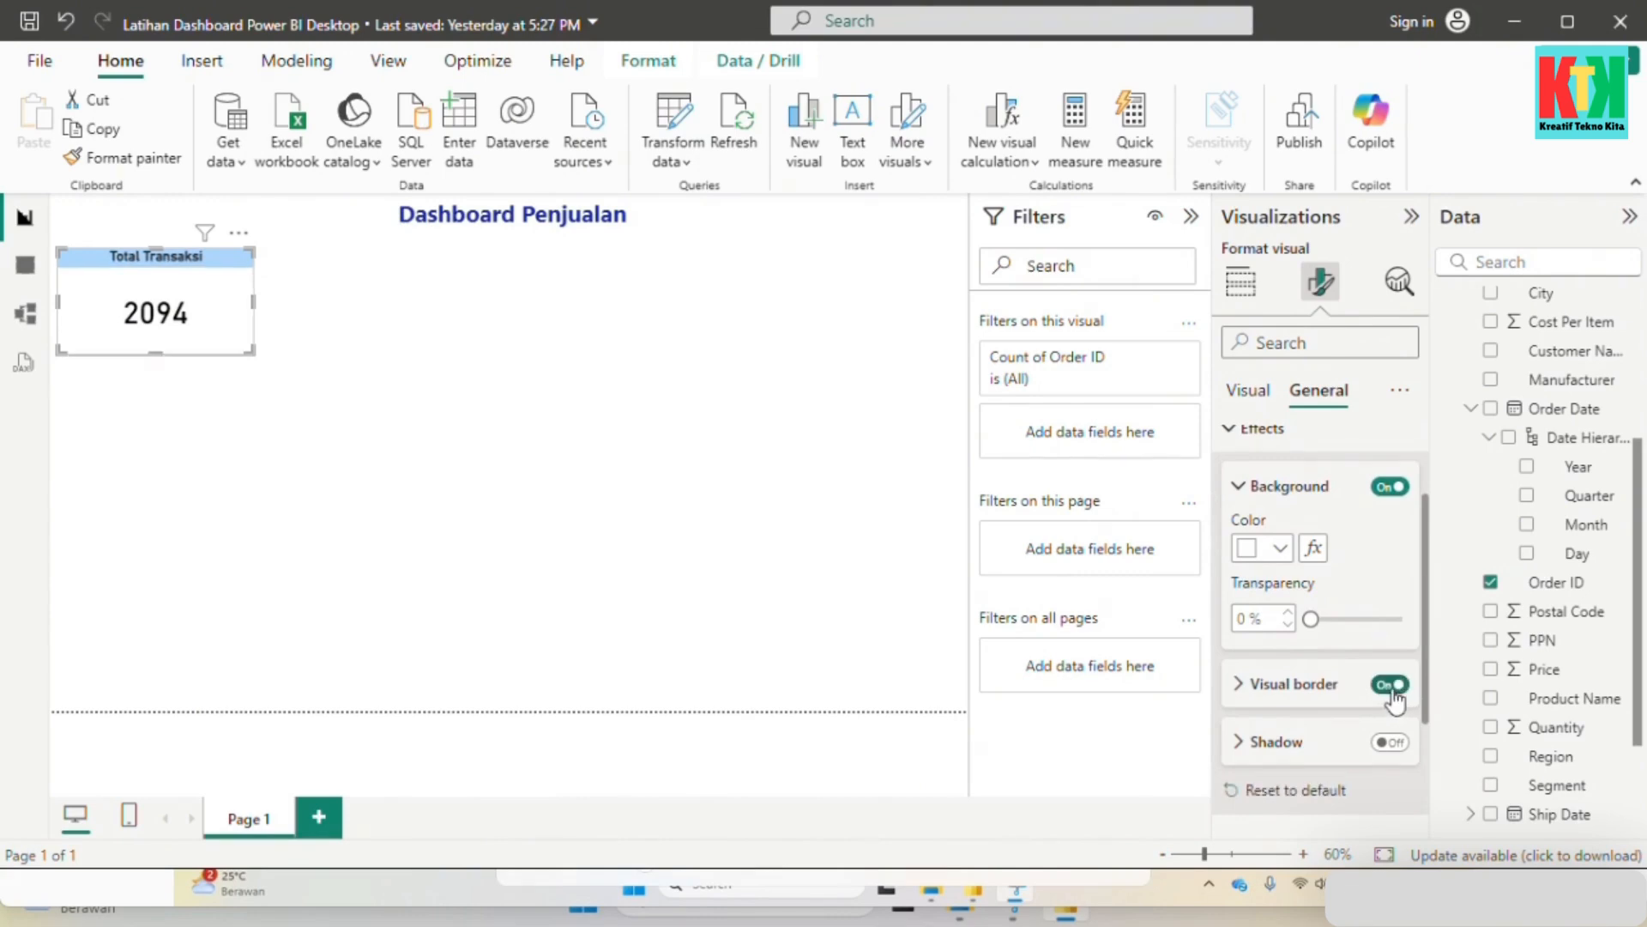
click(720, 508)
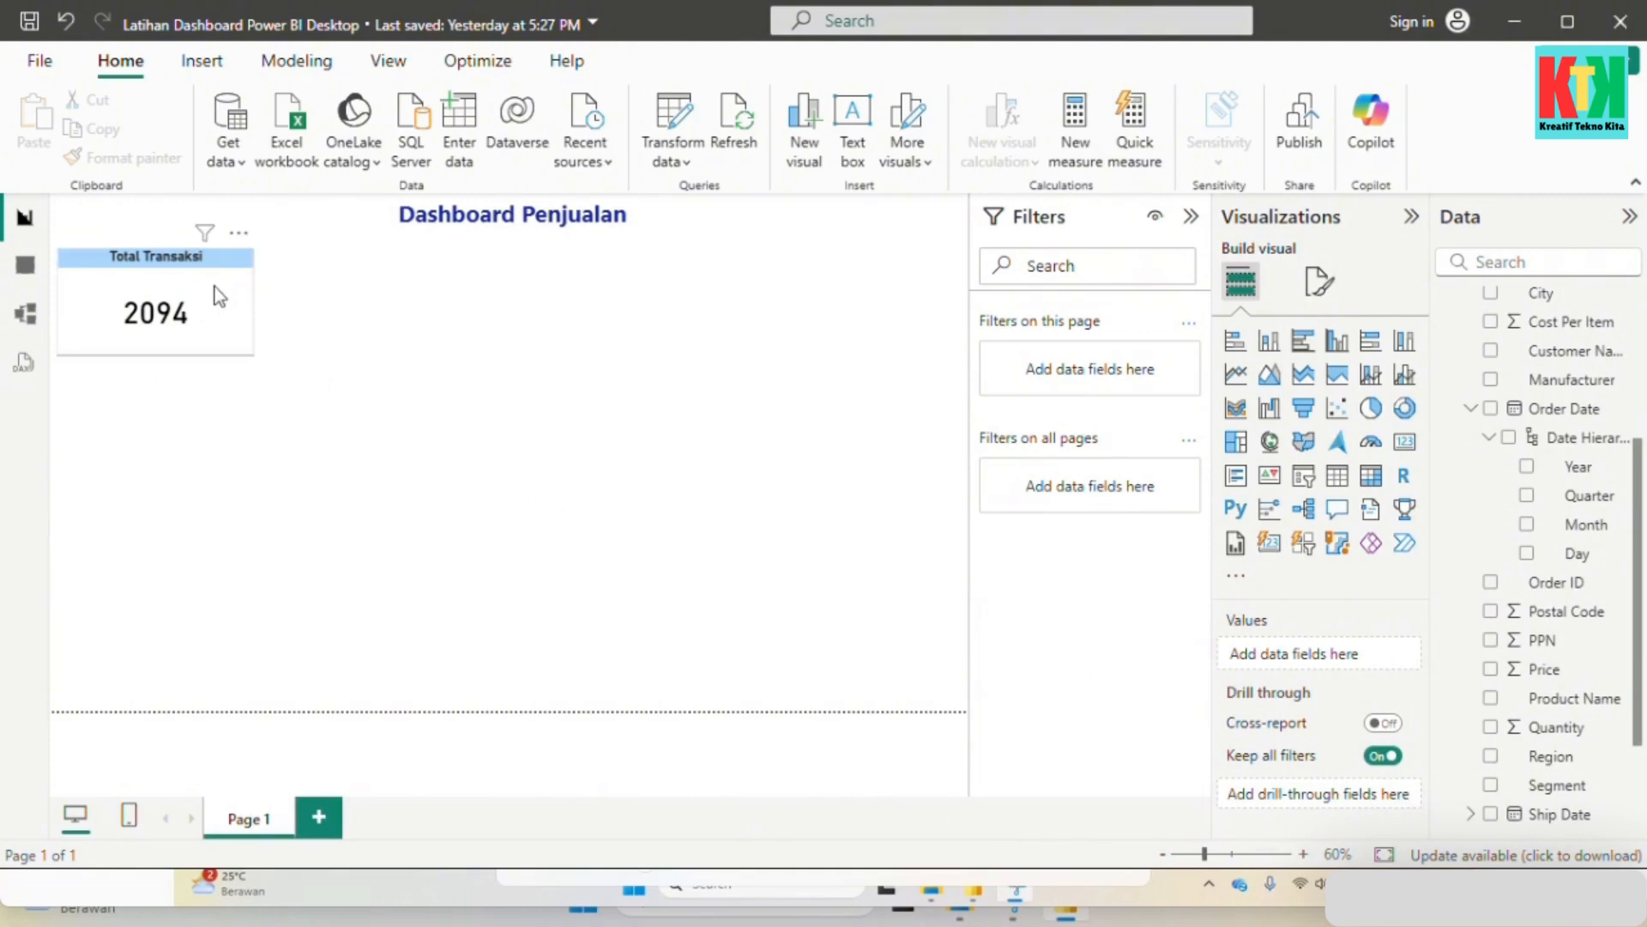
Step: Move the Total Transaksi card slightly down and to the right on the report page
click(177, 294)
drag(176, 289, 197, 316)
click(378, 357)
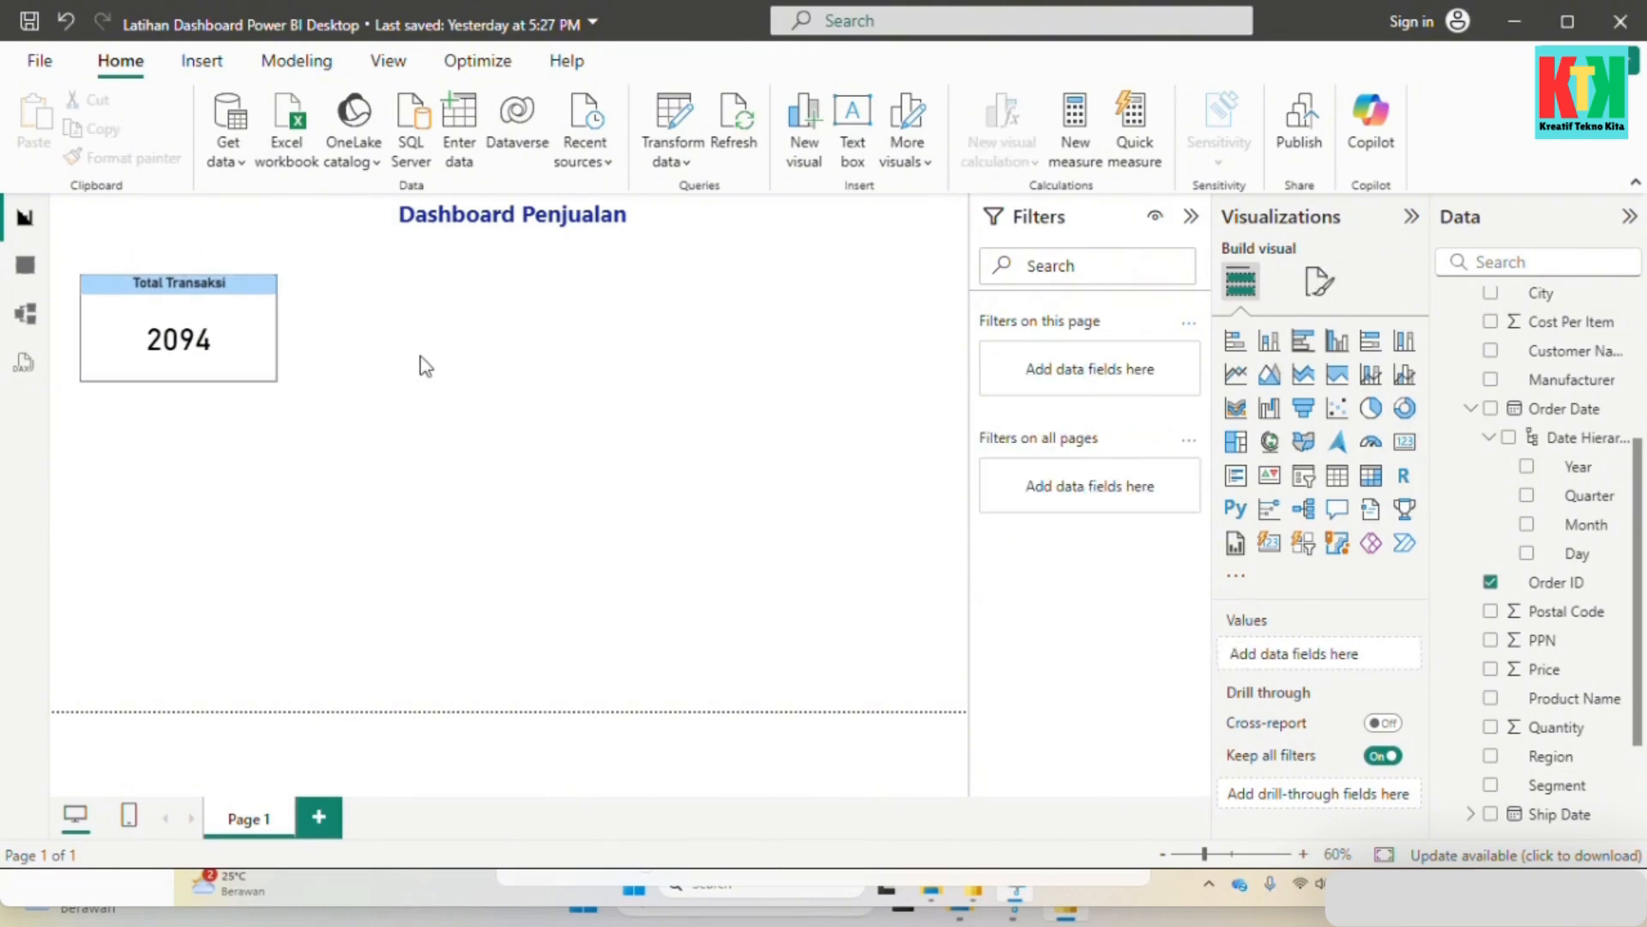
click(230, 345)
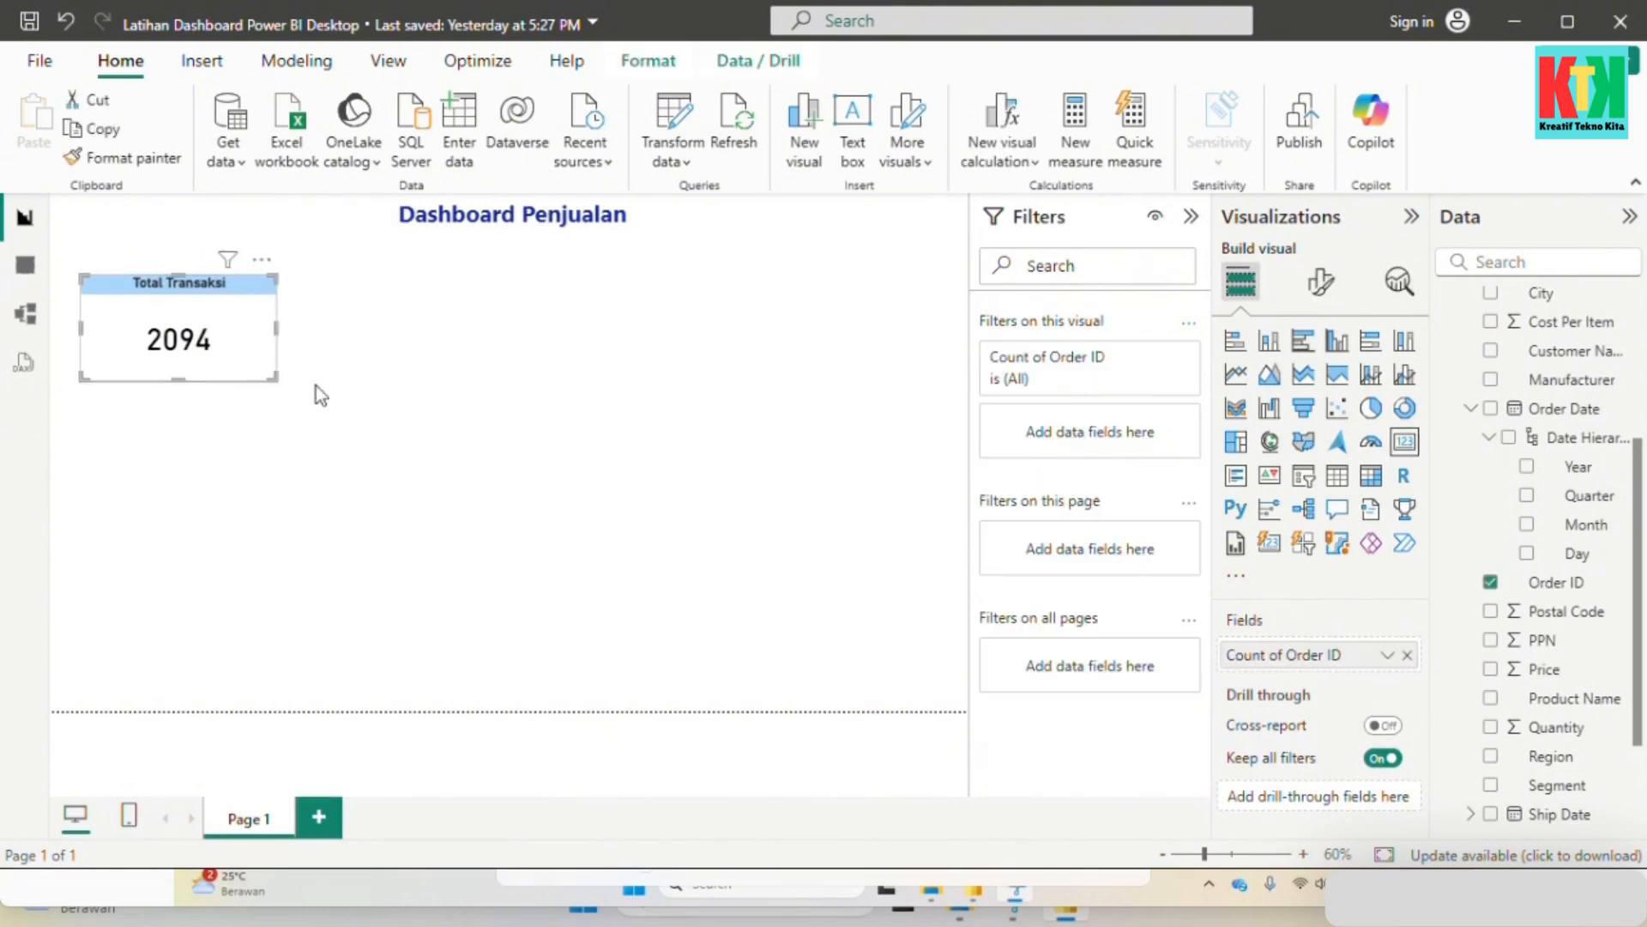
click(547, 383)
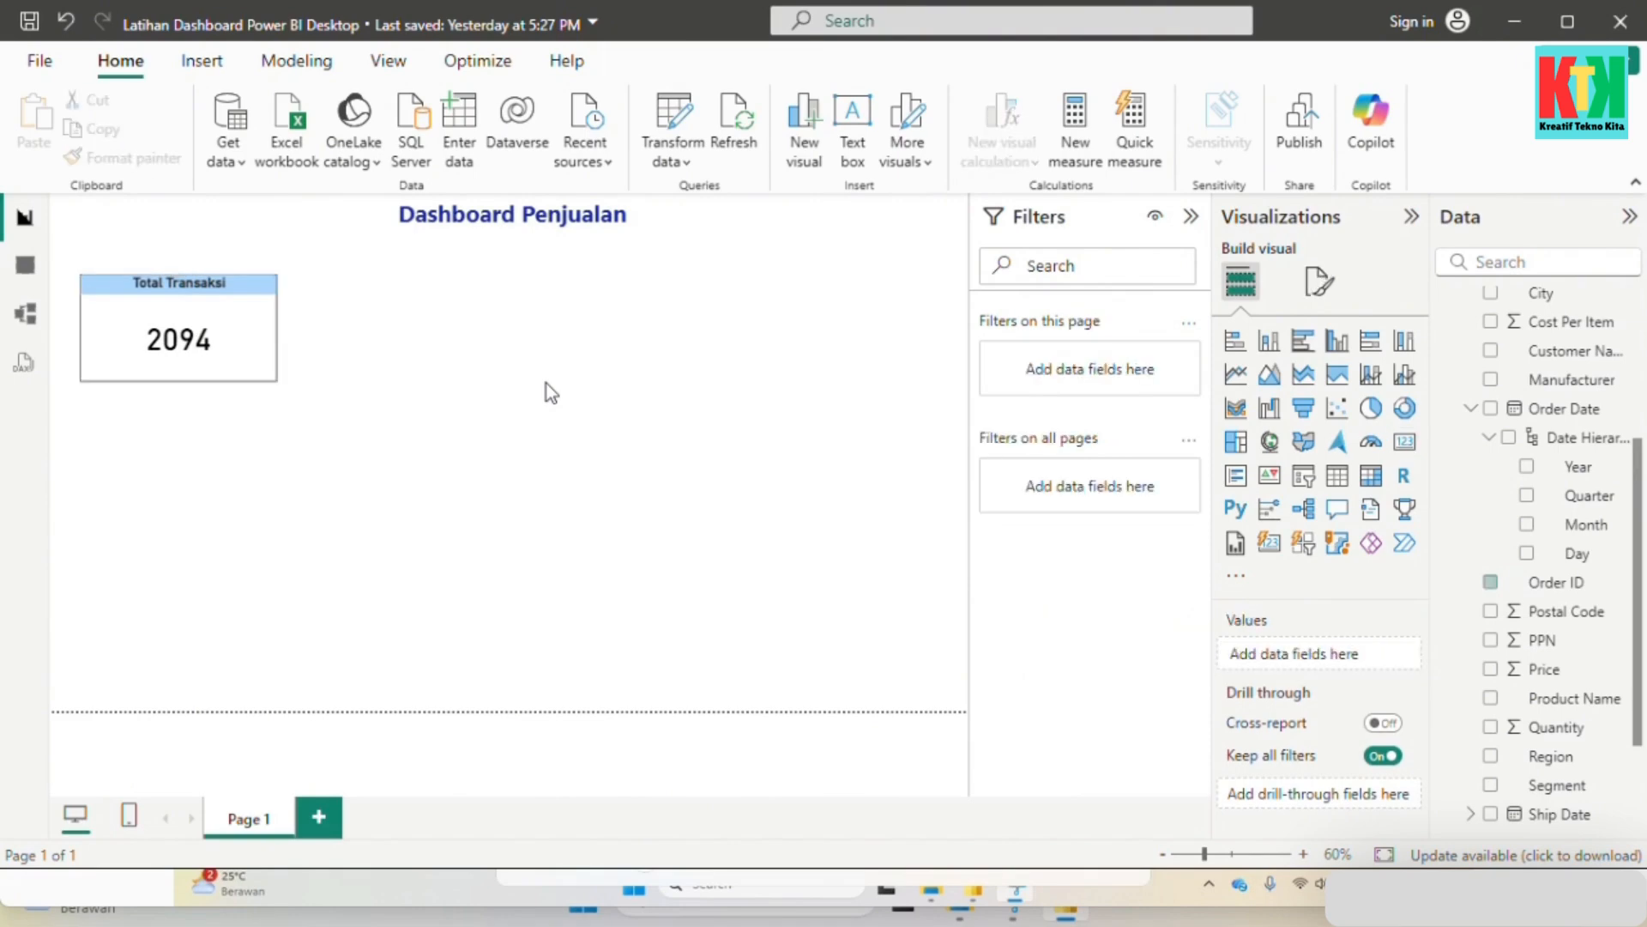
click(248, 344)
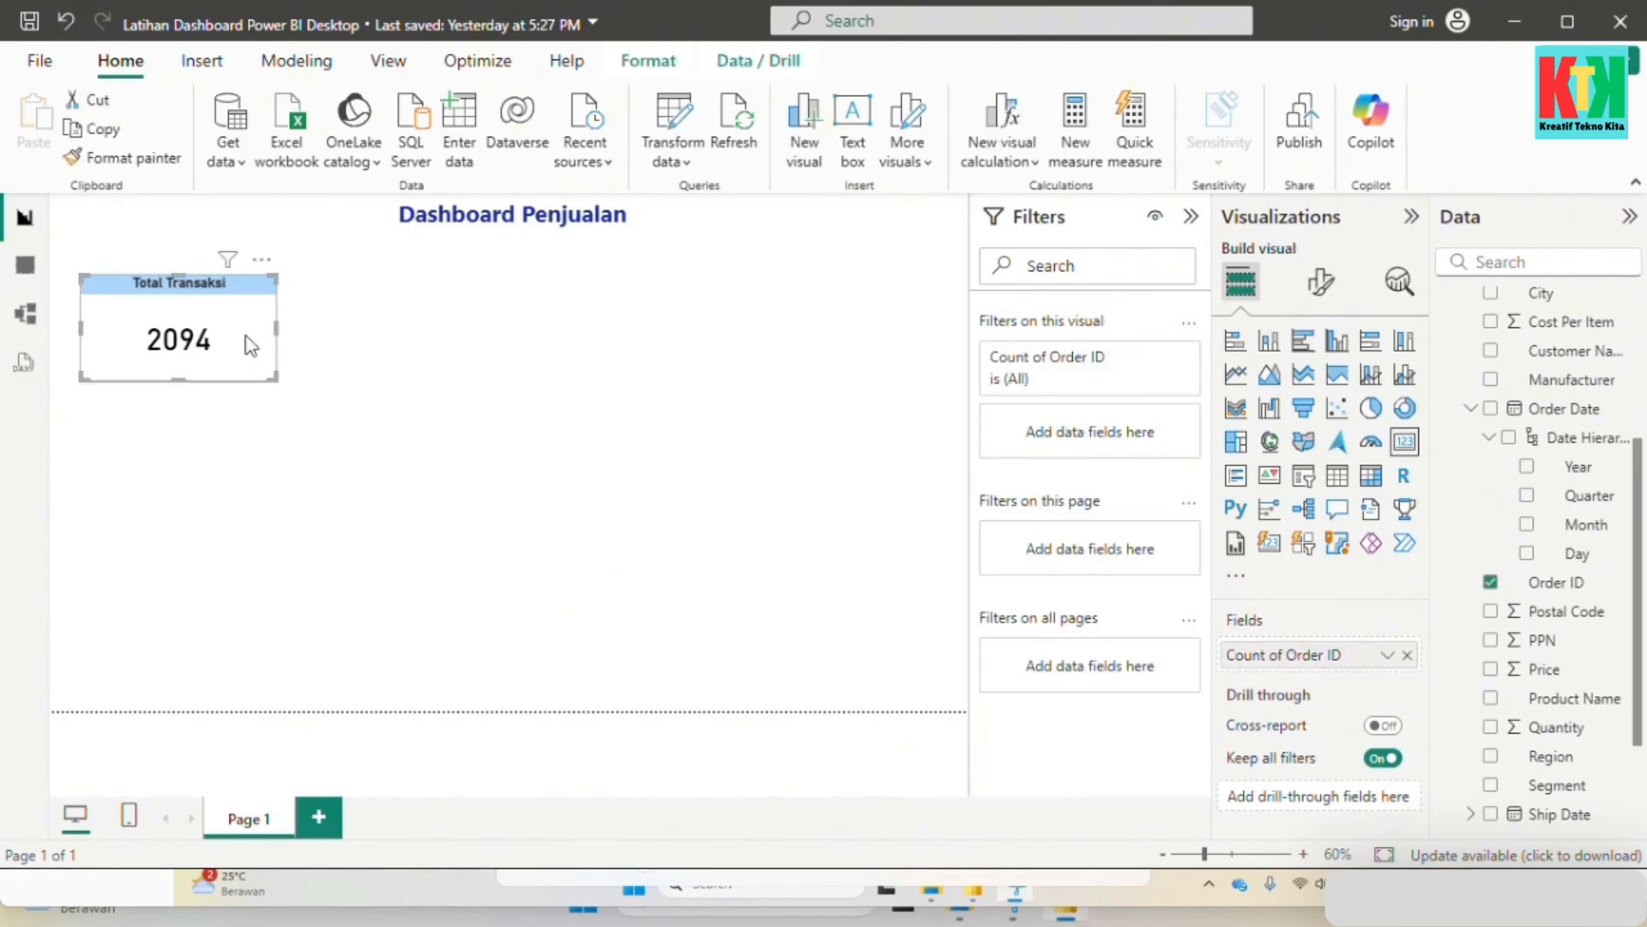
Step: Duplicate the Total Transaksi card and place the copy beside the original, aligned in the same row
key(ctrl+c)
key(ctrl+v)
drag(388, 352, 431, 336)
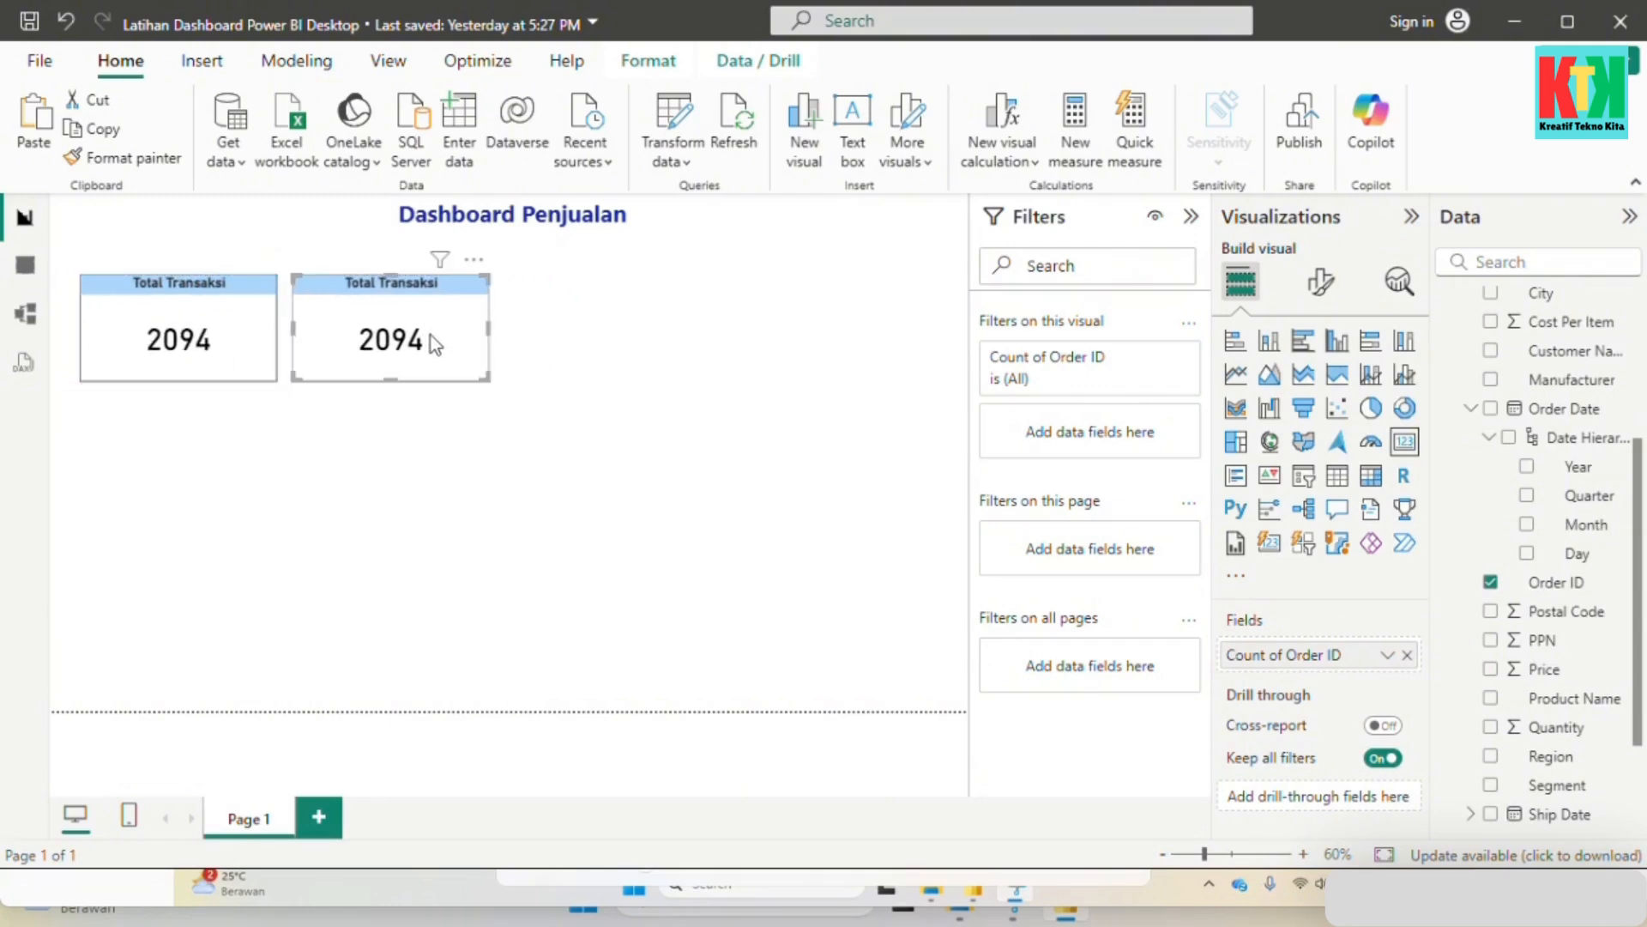
click(726, 439)
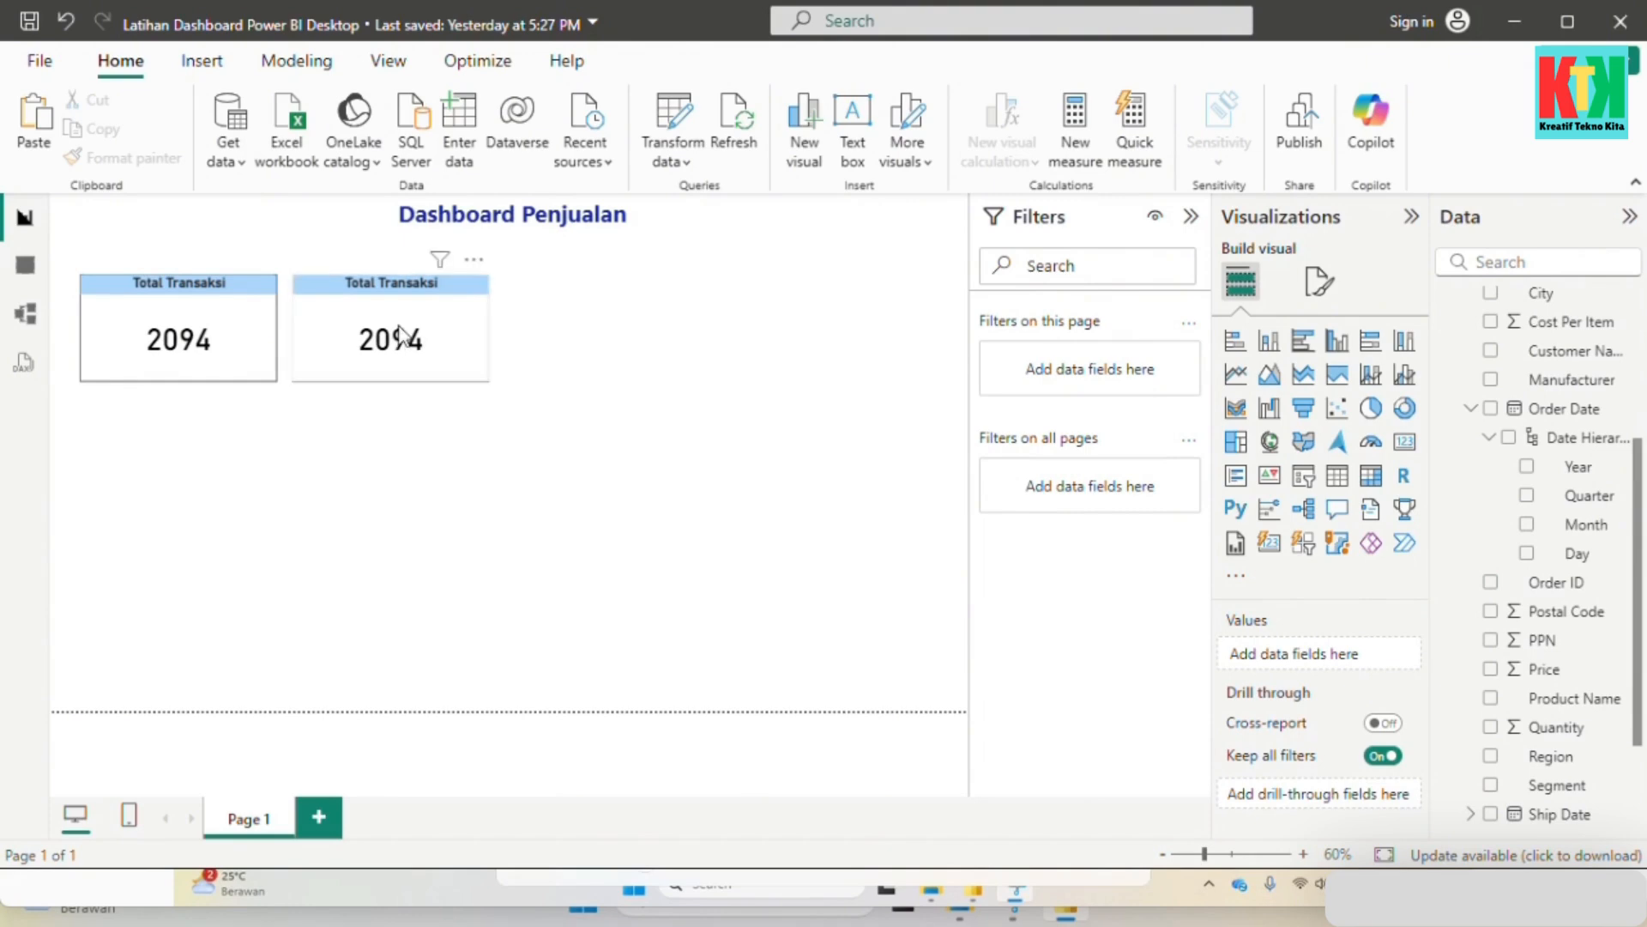
Step: Replace the Order ID count in the duplicated card with the Total Cost field
click(443, 314)
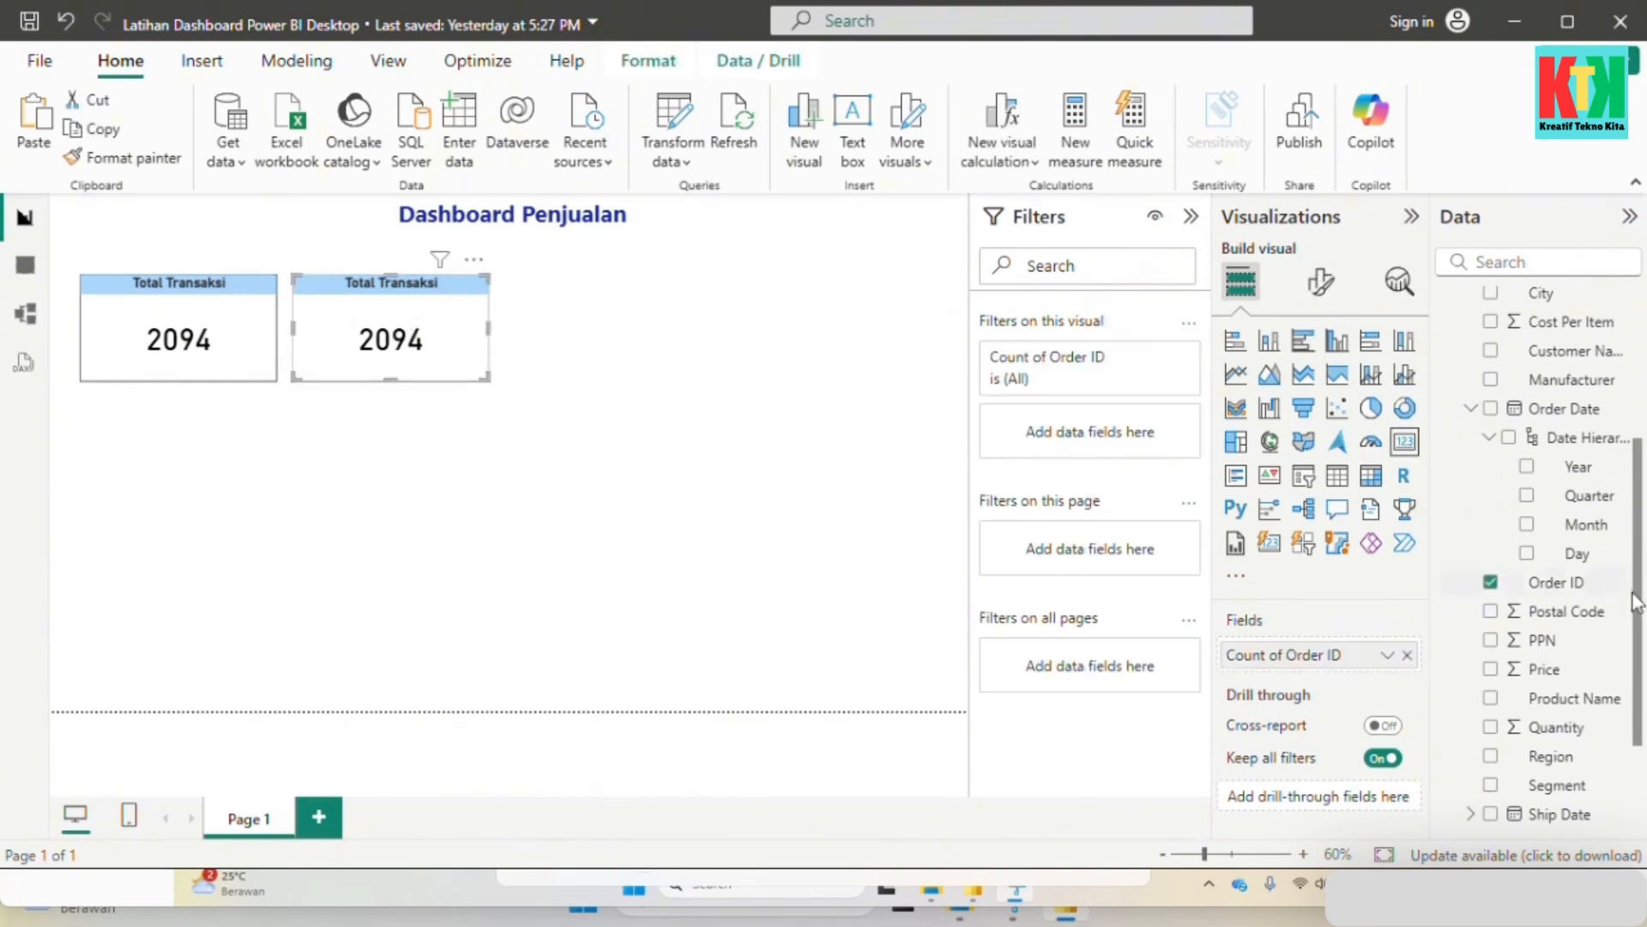
scroll(1496, 588, down, 3)
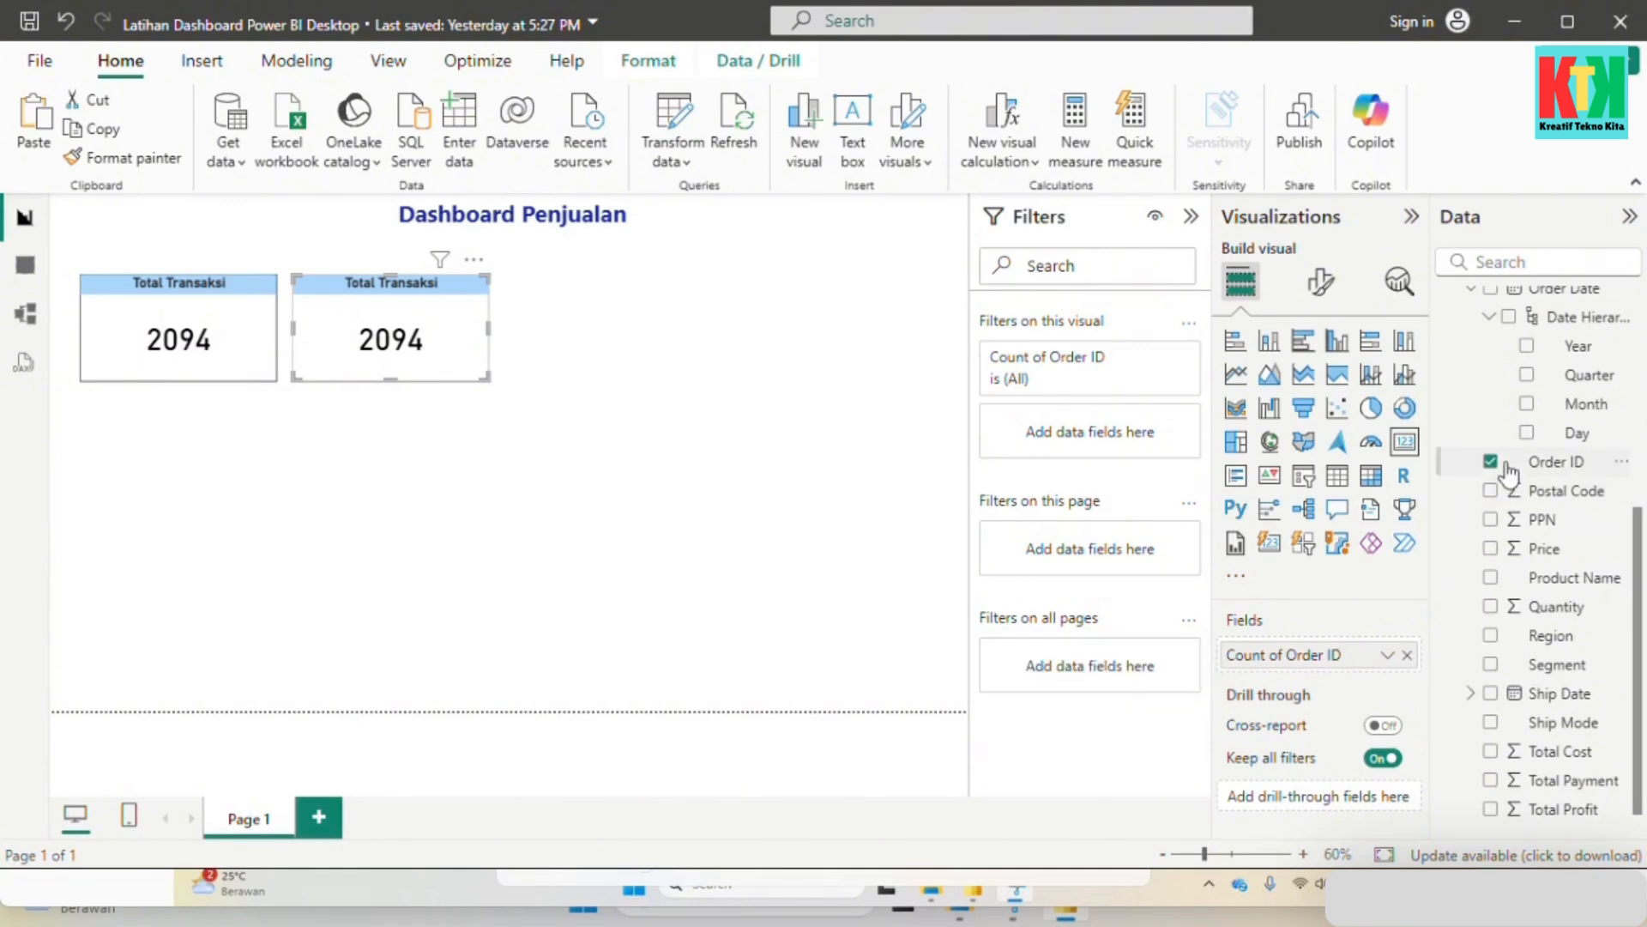
click(1407, 655)
scroll(1570, 738, down, 1)
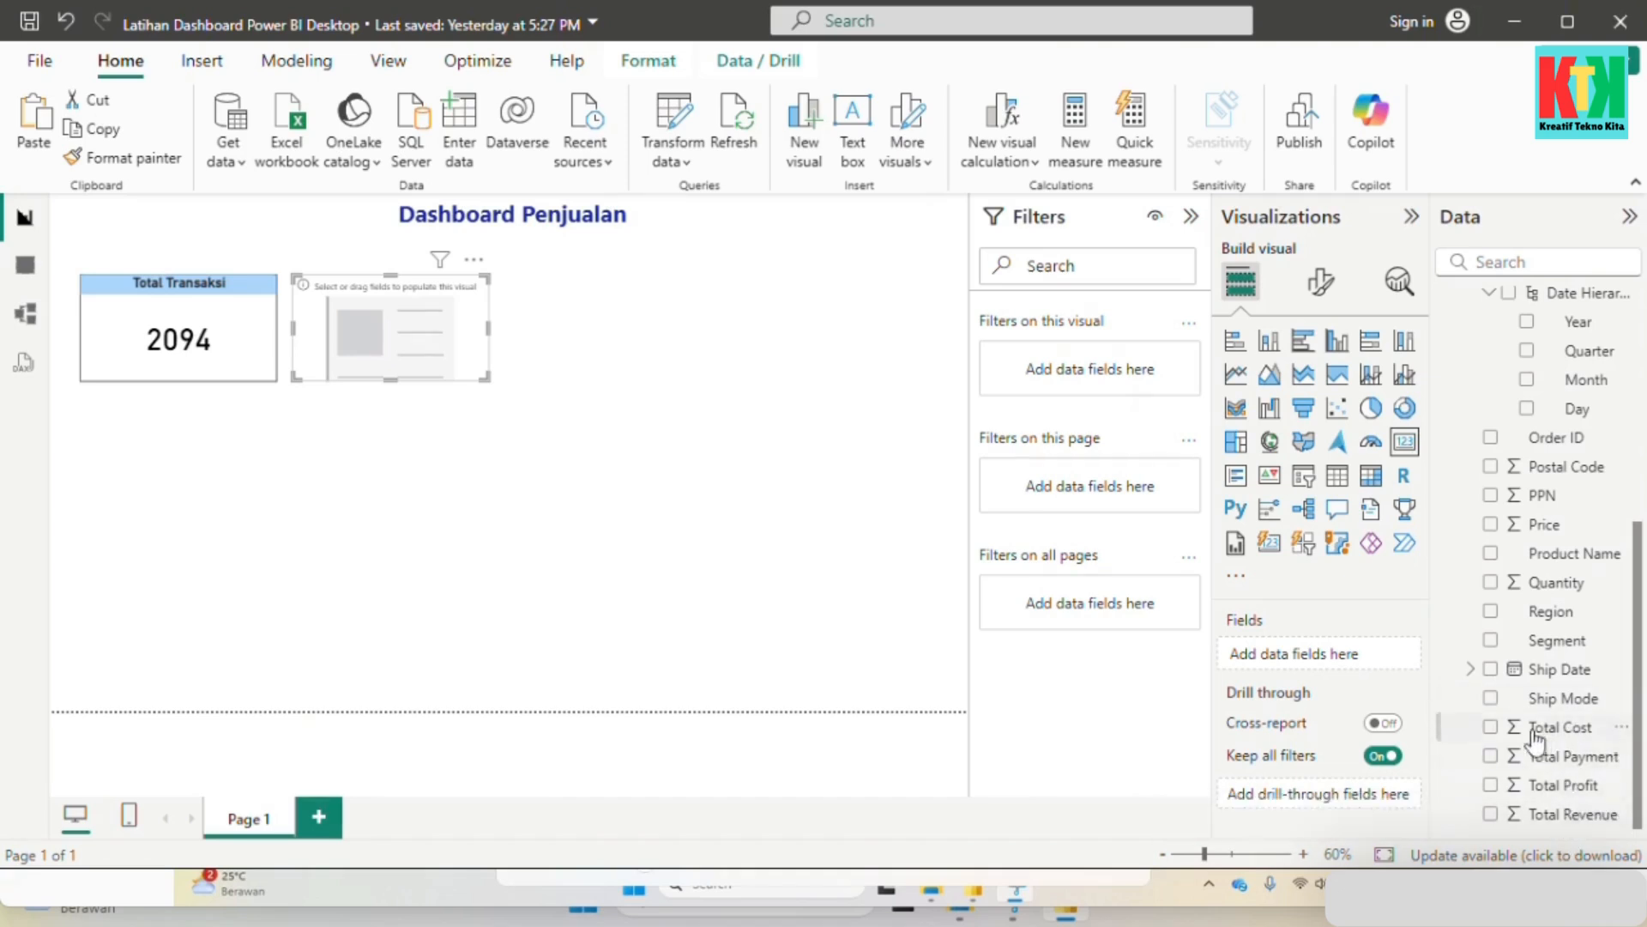
click(1491, 727)
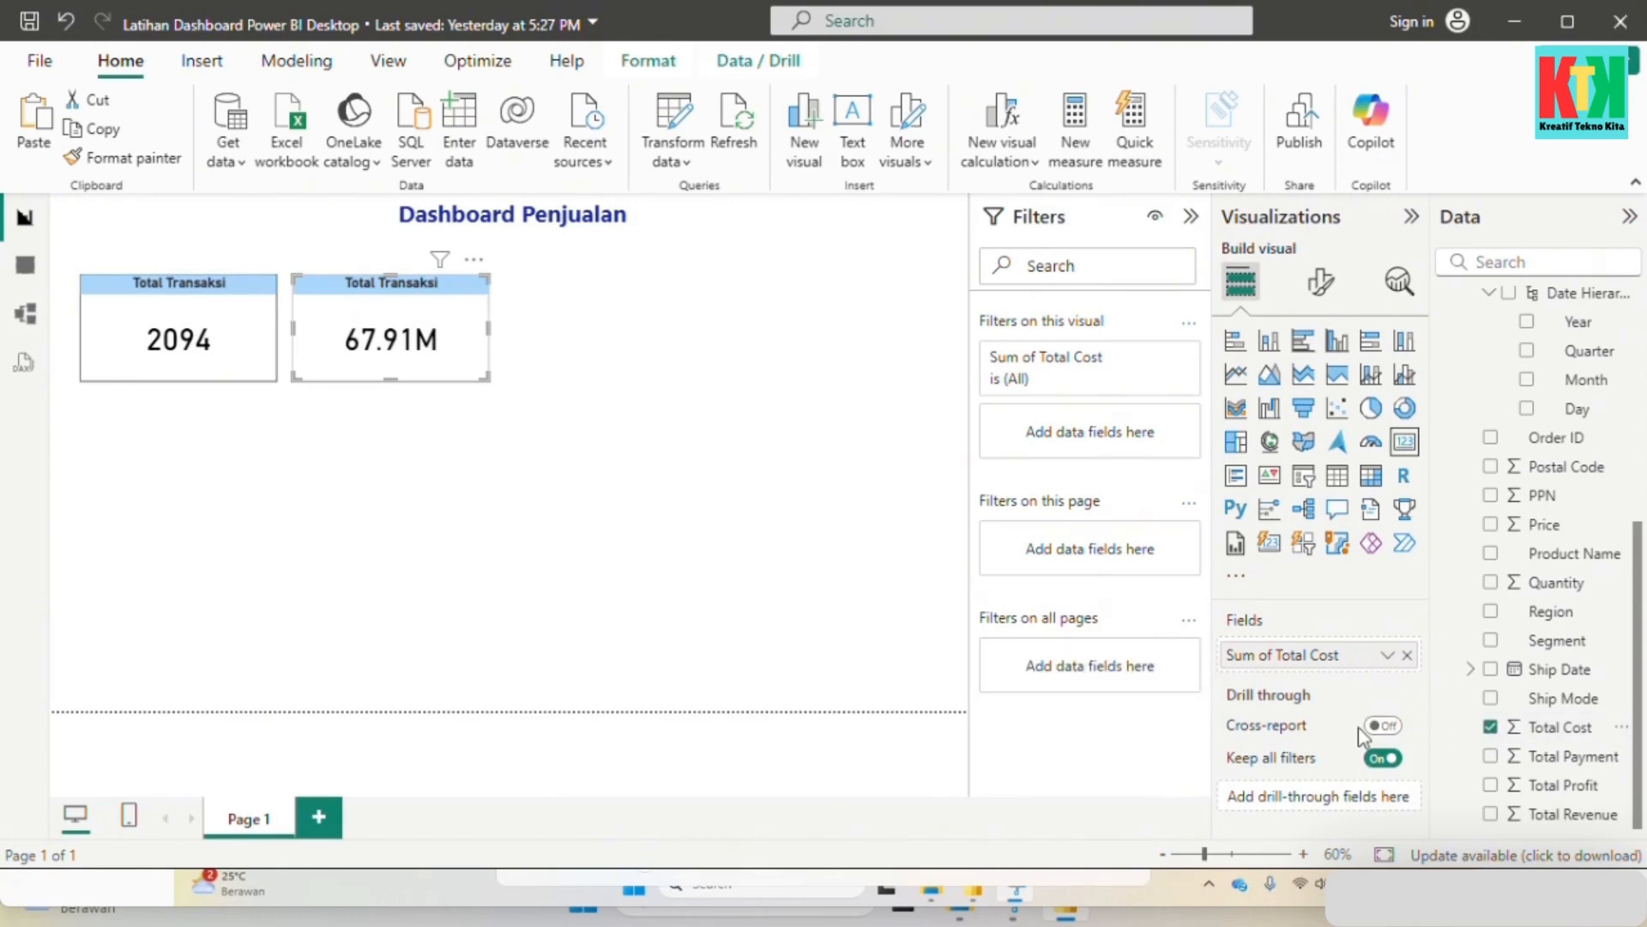
Step: Set the data format of the second card's Total Cost value to Currency, Rp English (Indonesia)
click(1322, 281)
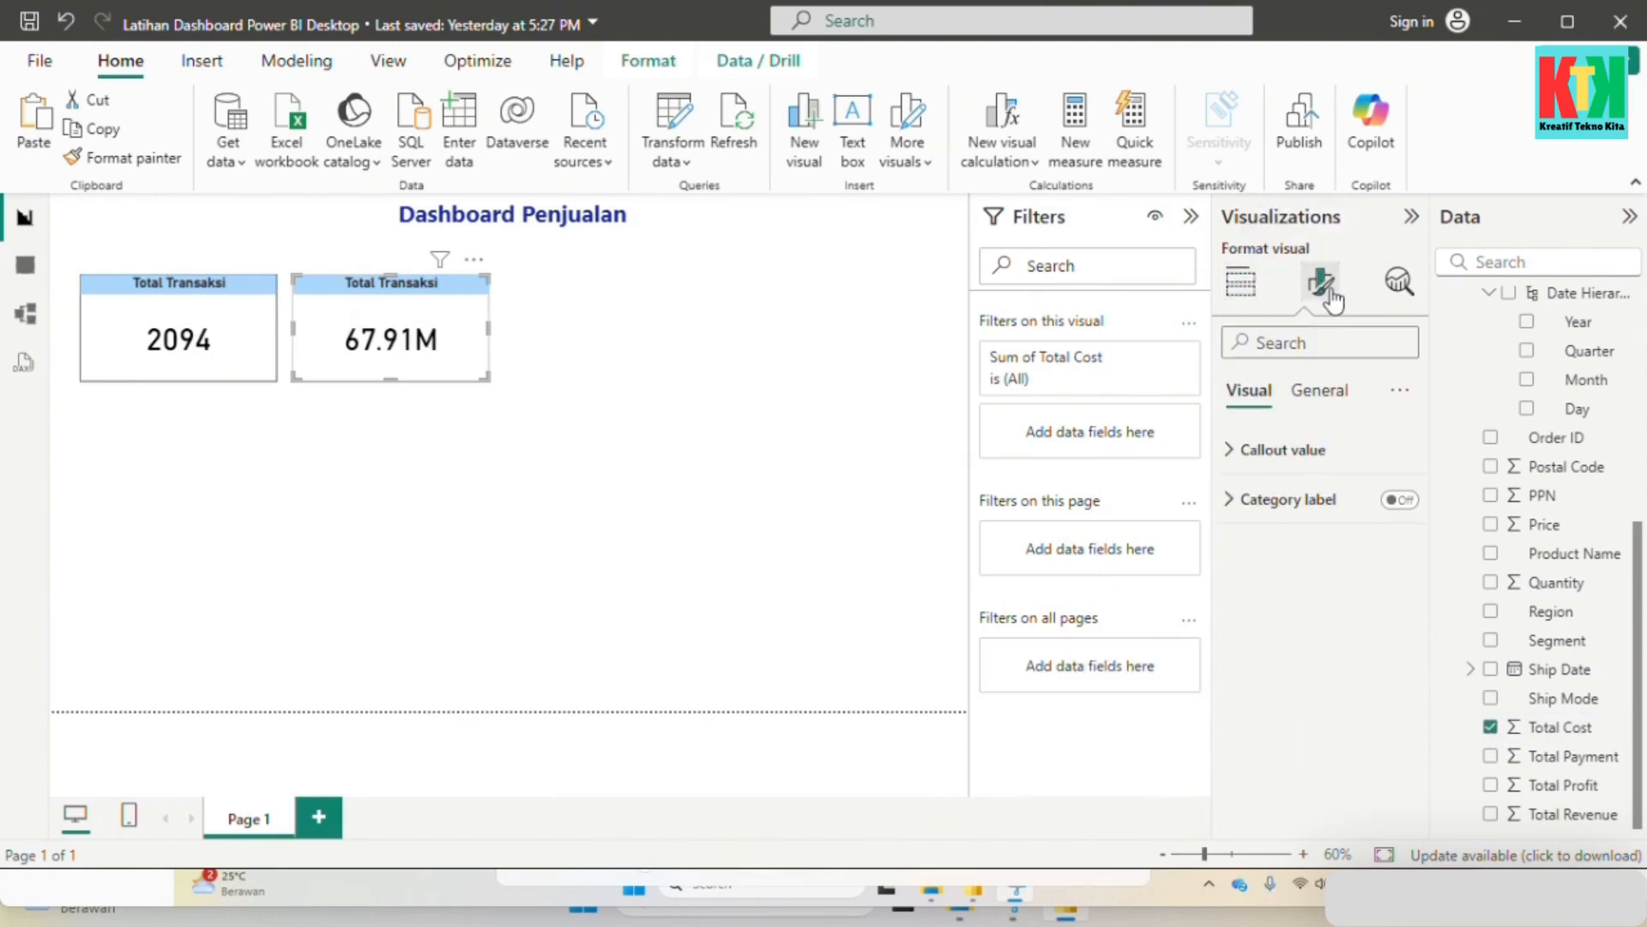
click(1326, 391)
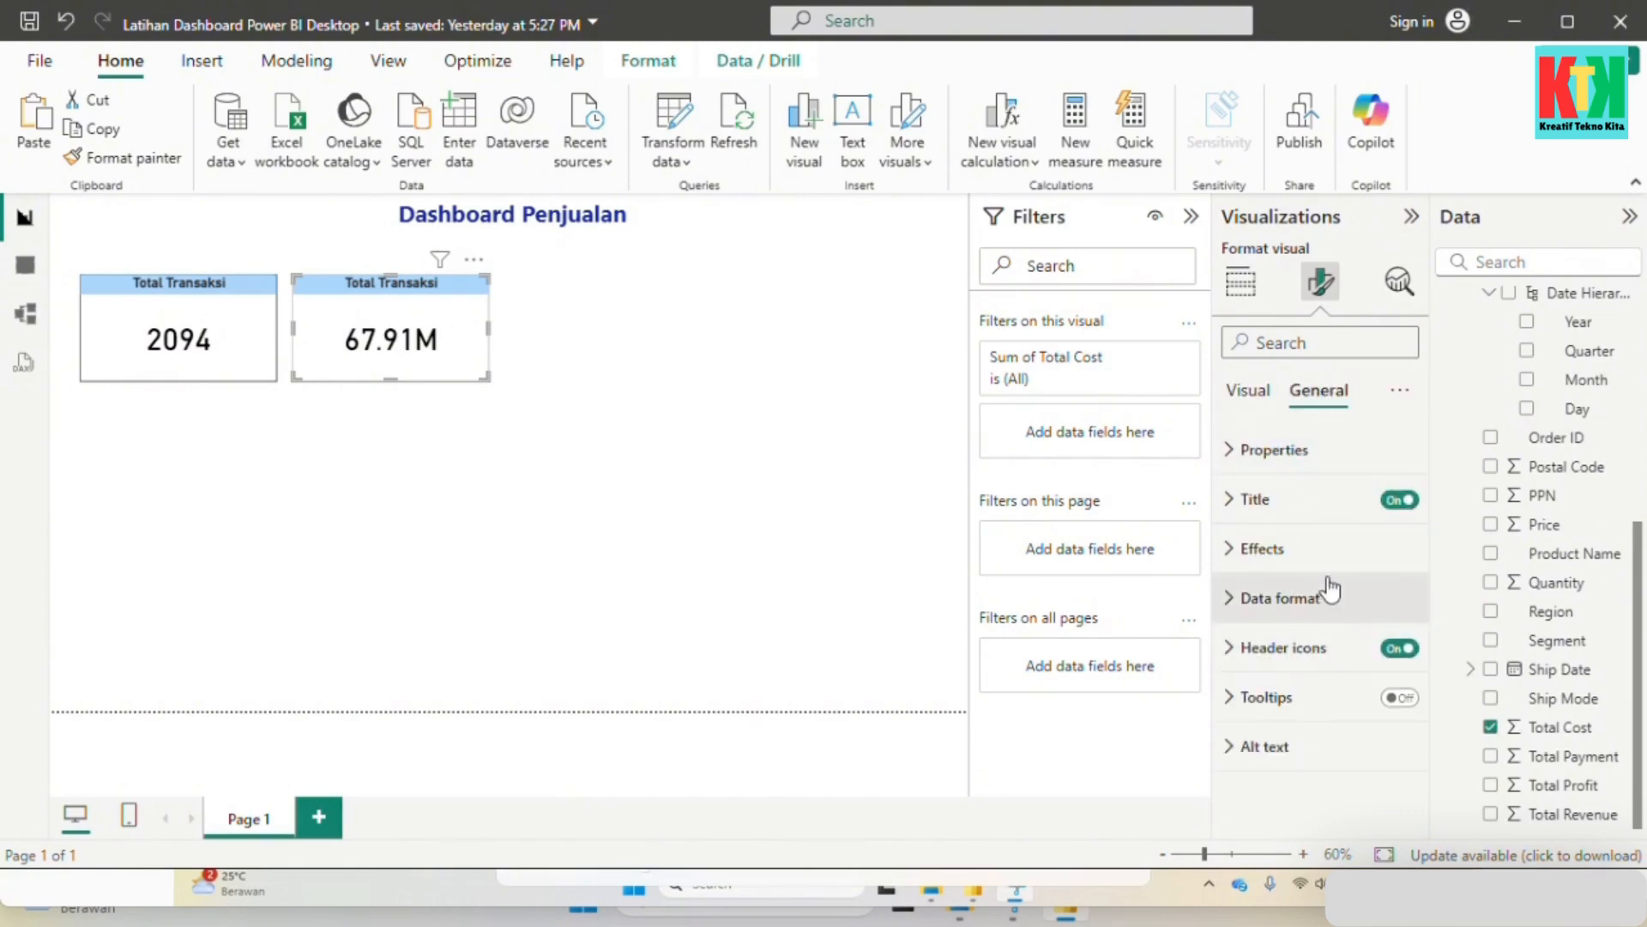
click(1329, 600)
scroll(1329, 661, down, 2)
click(1395, 693)
click(1269, 579)
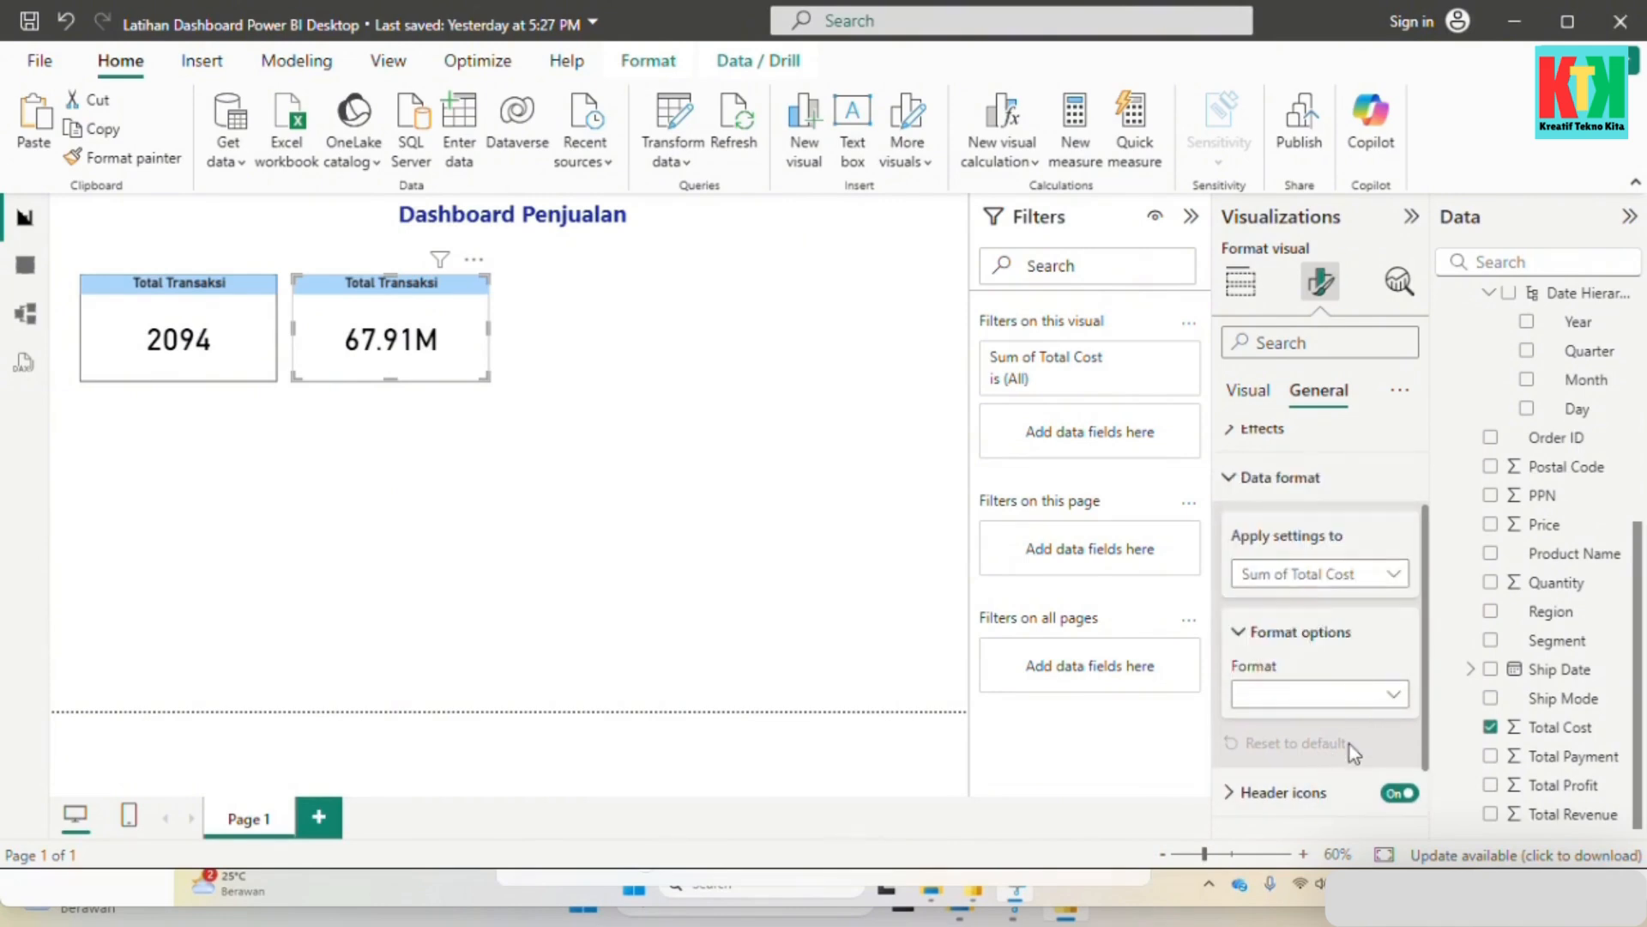
scroll(1347, 718, down, 3)
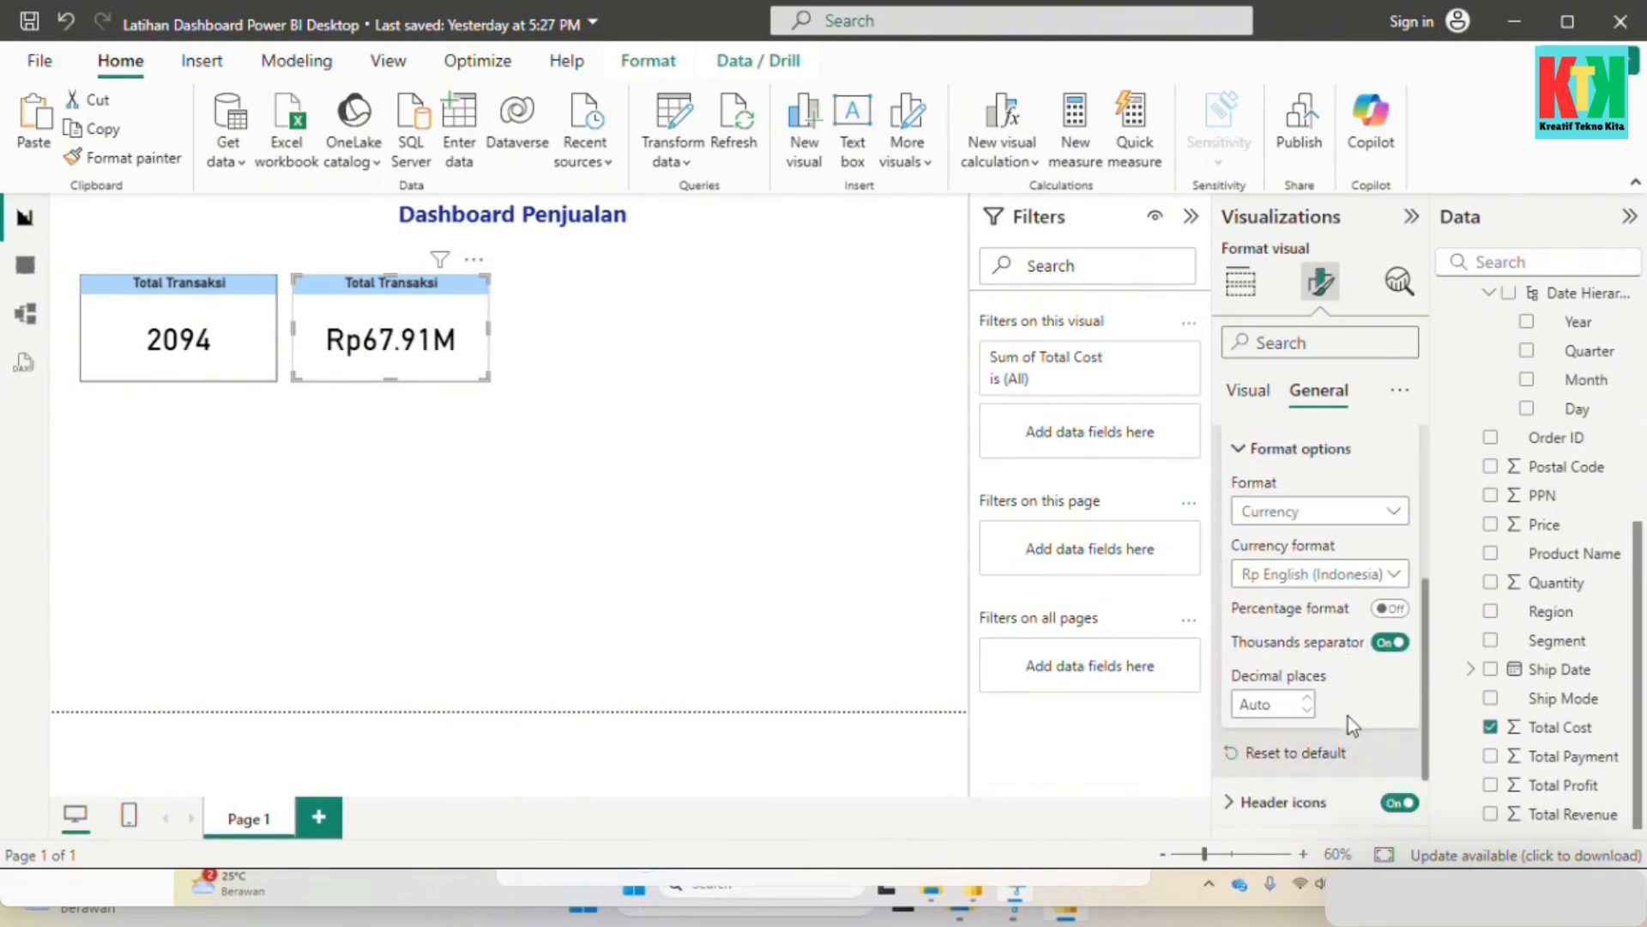
Step: Set the decimal places of the Total Cost currency format to 2
click(1281, 644)
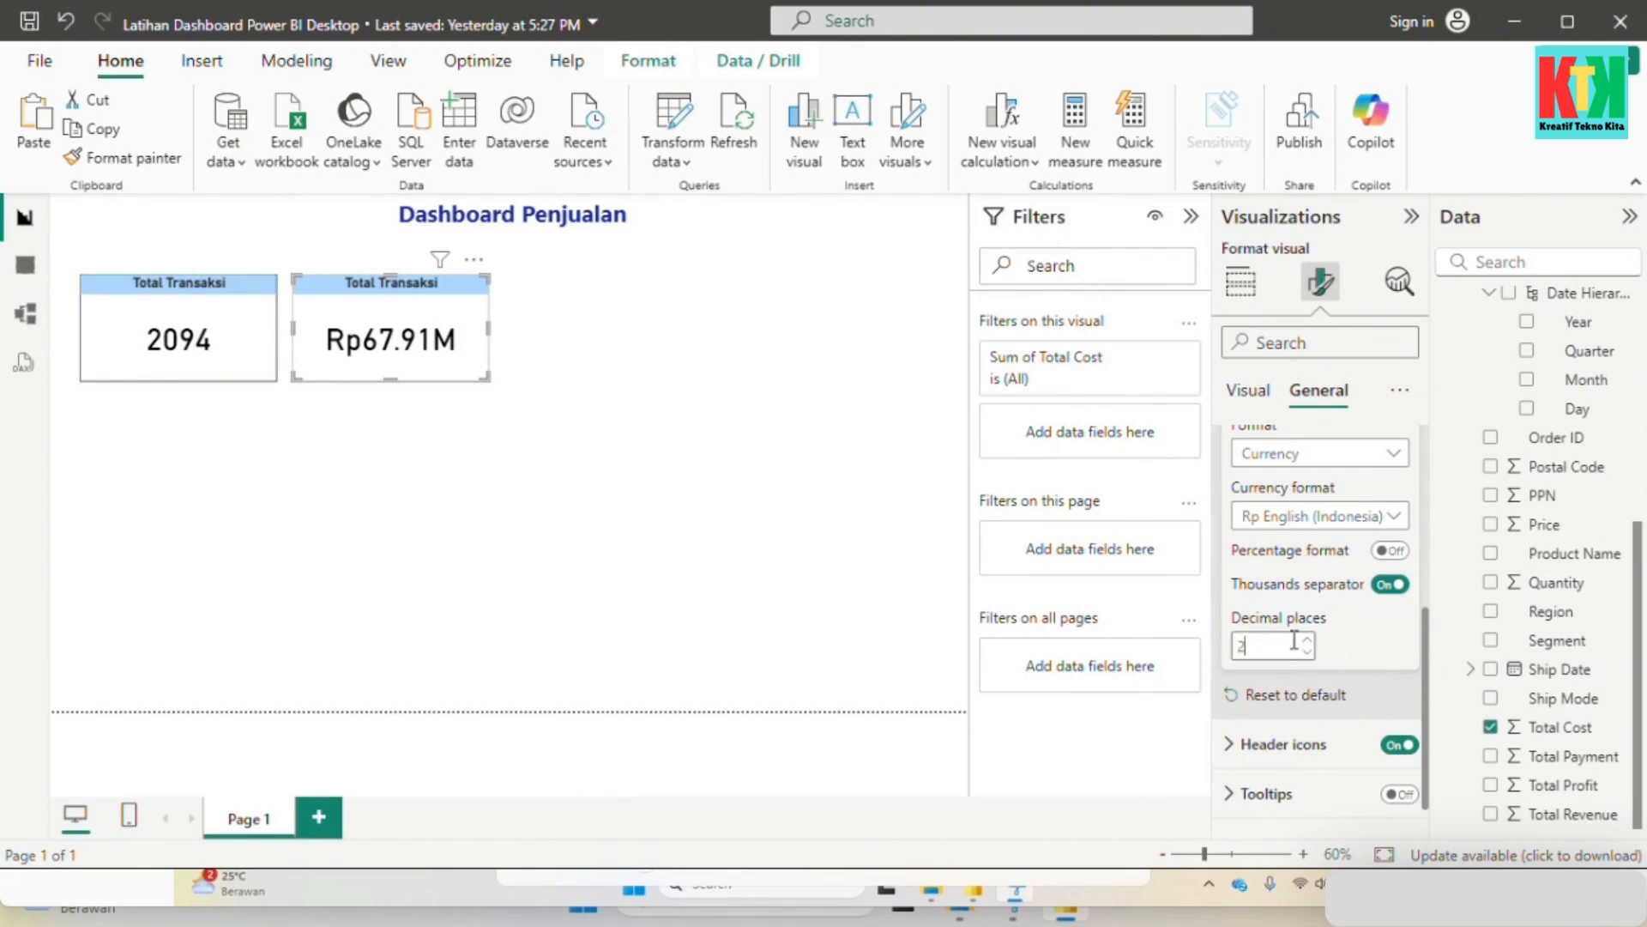
click(1294, 642)
click(1409, 645)
scroll(1366, 683, down, 2)
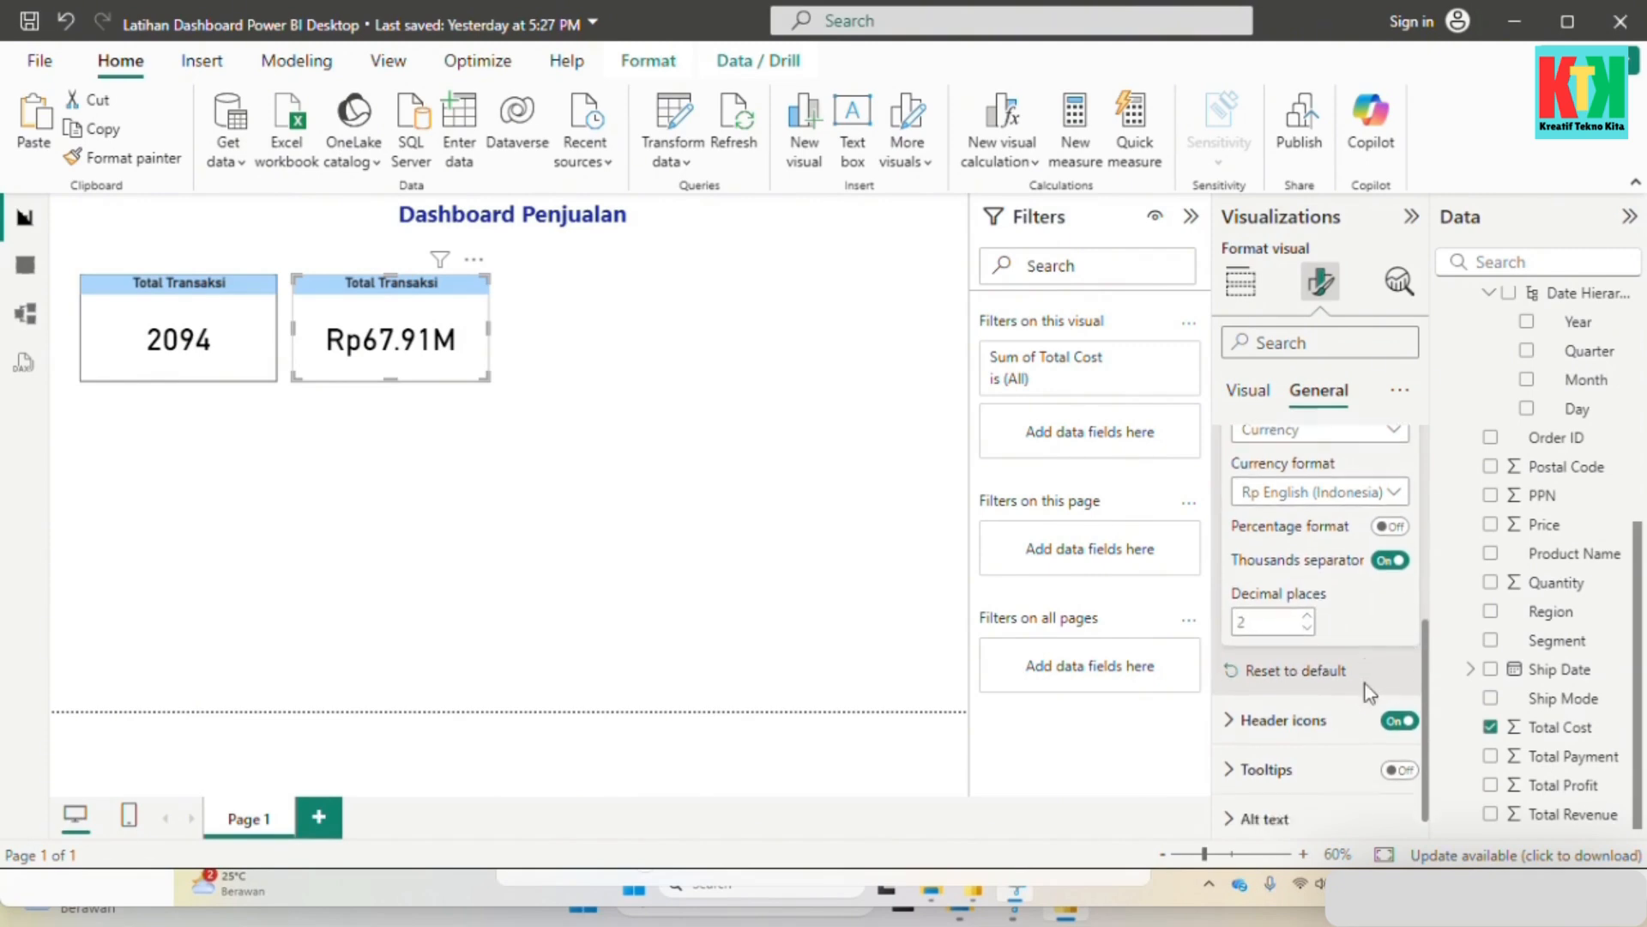
scroll(1366, 633, up, 8)
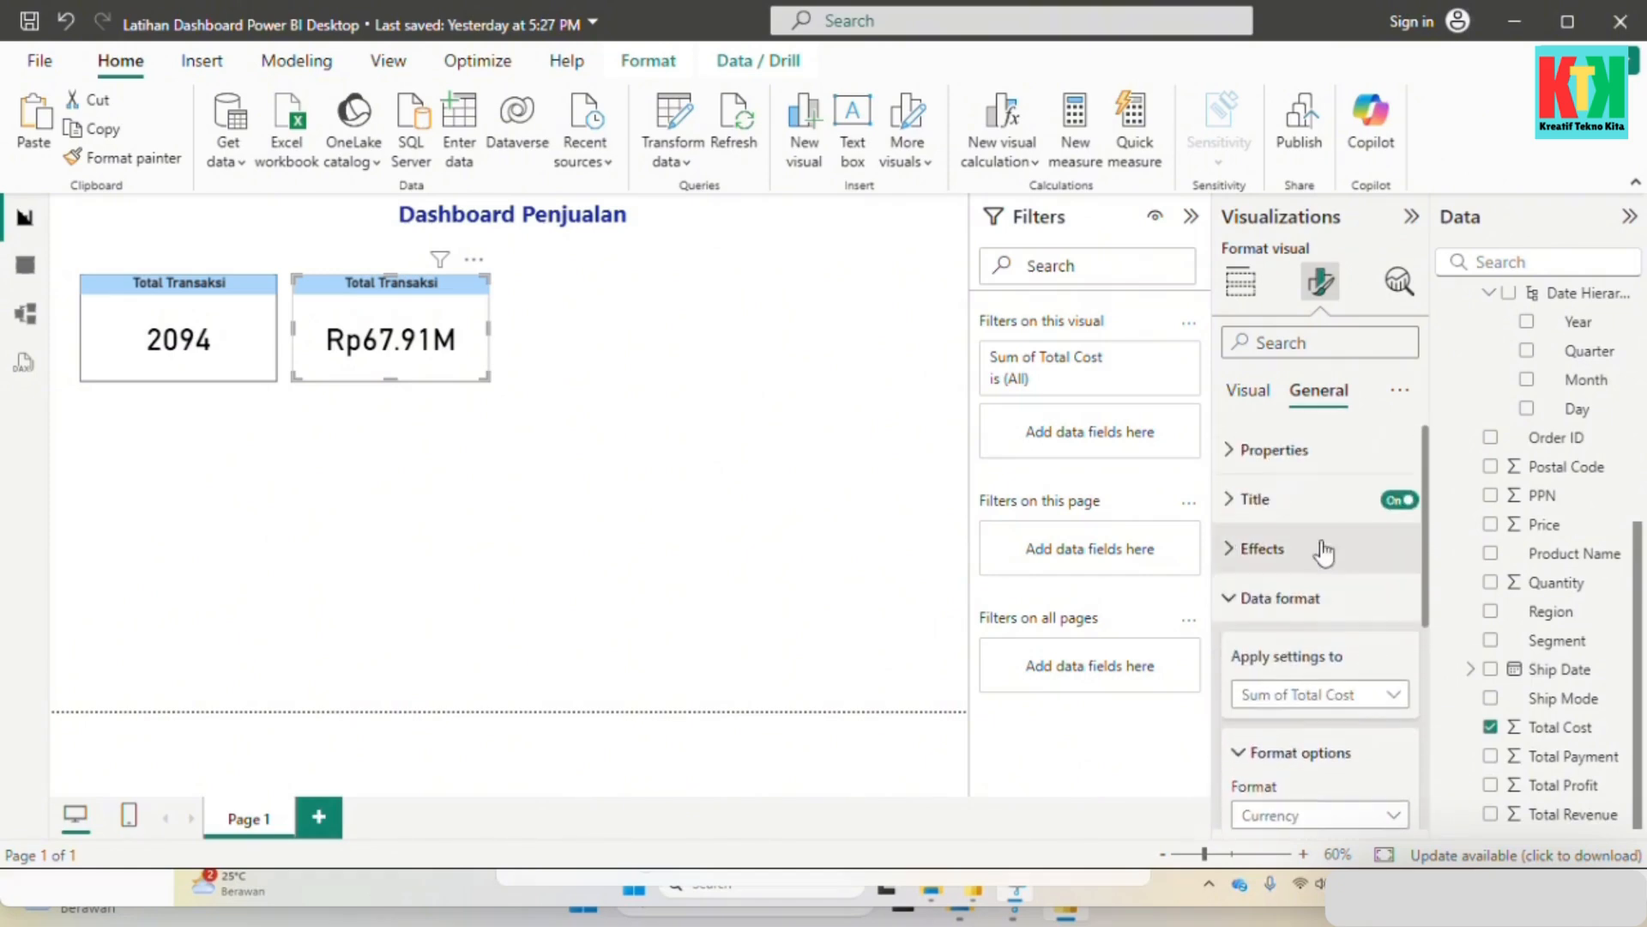
Step: Change the title of the second card to "Total Cost"
click(463, 397)
click(444, 300)
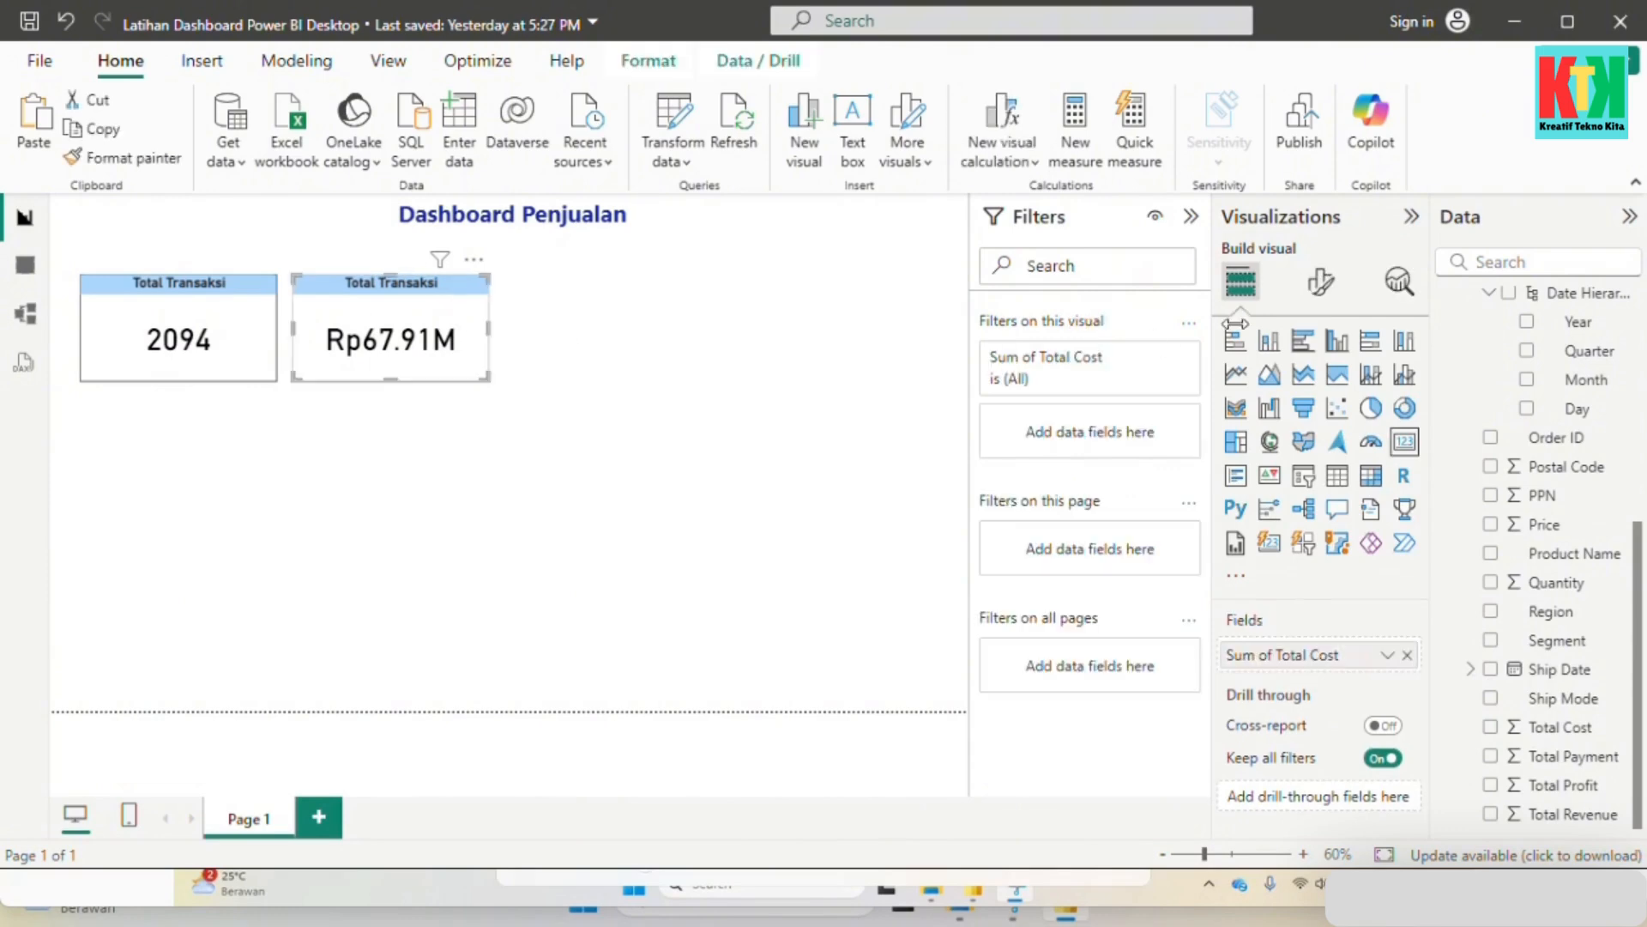
click(1319, 283)
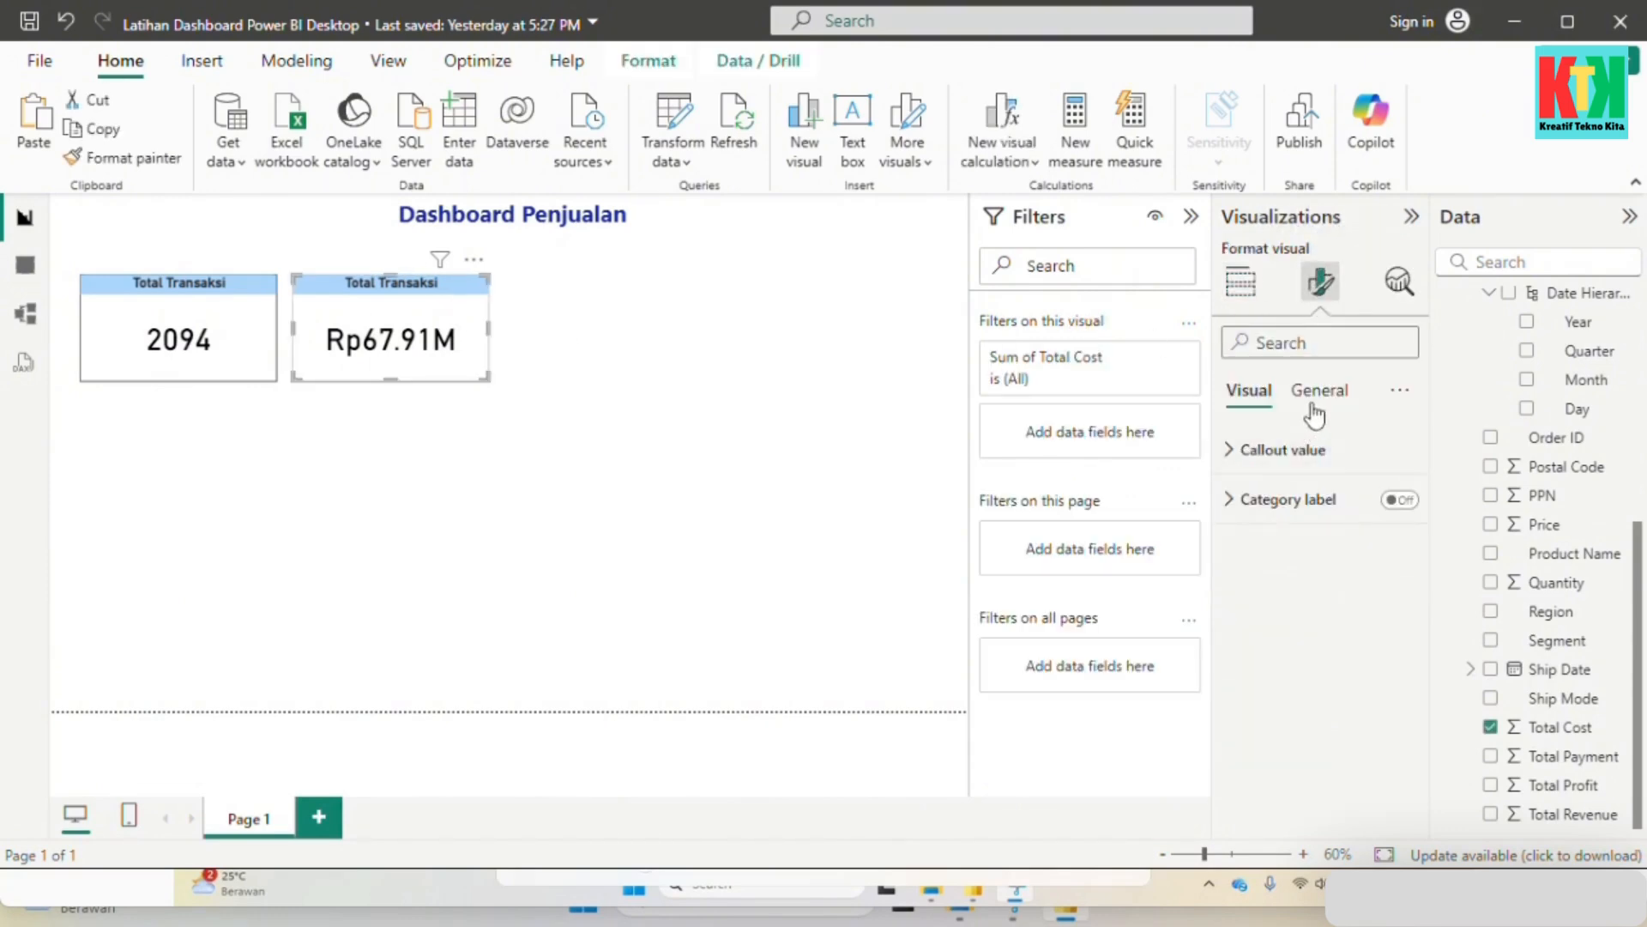
click(1318, 391)
click(1255, 499)
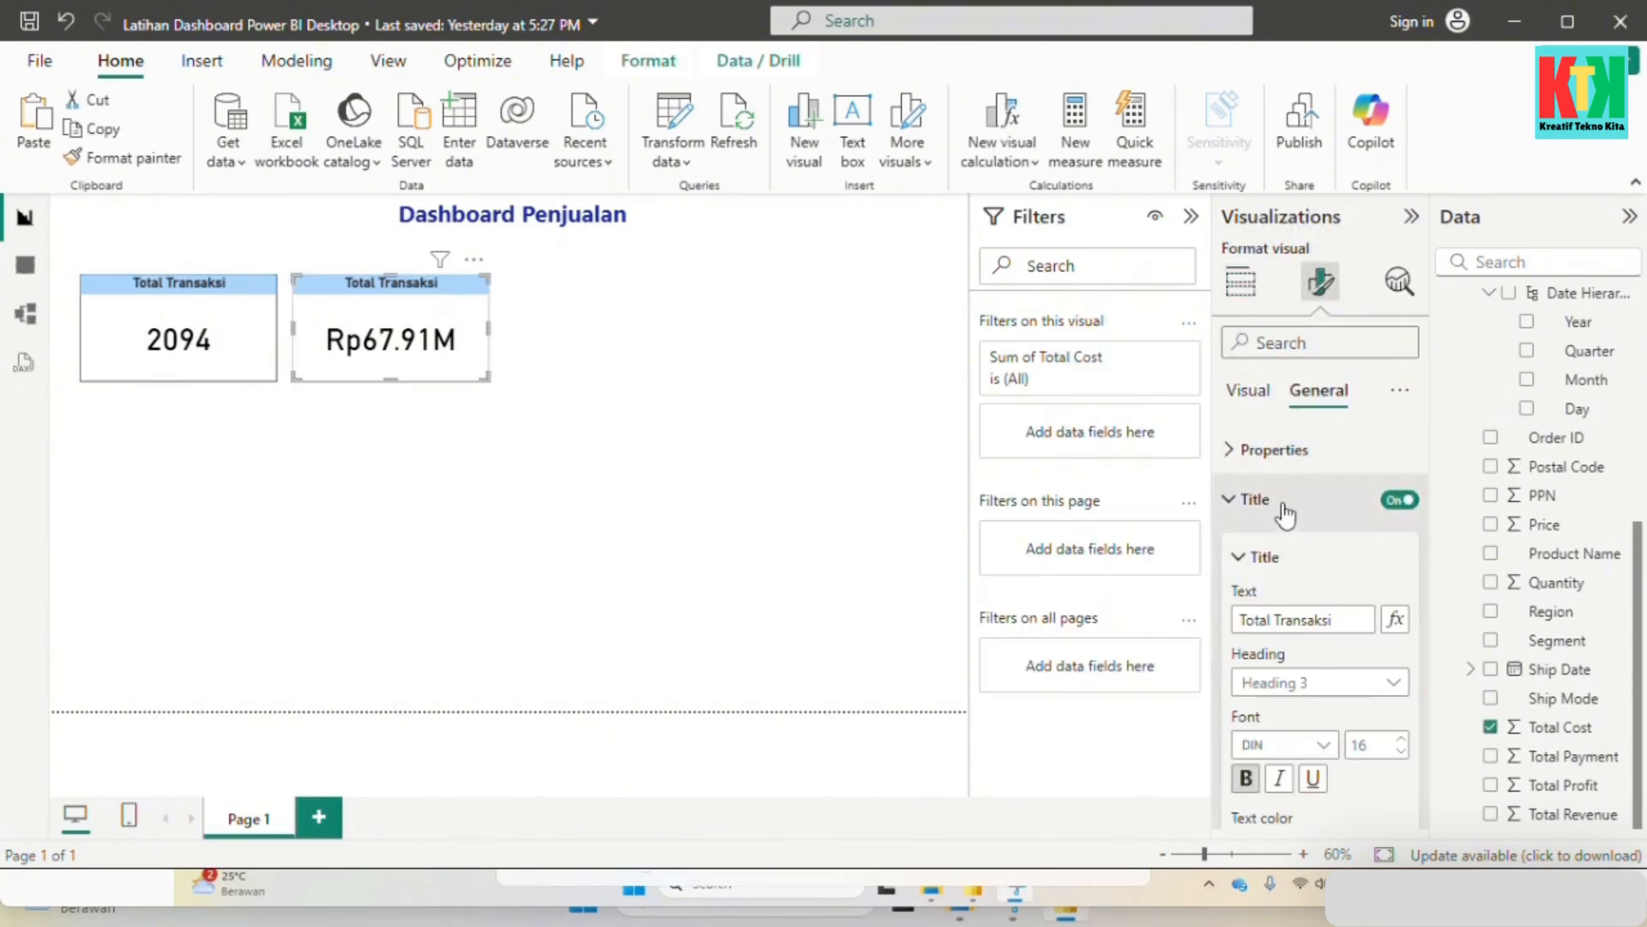
double_click(1303, 620)
text(Cost)
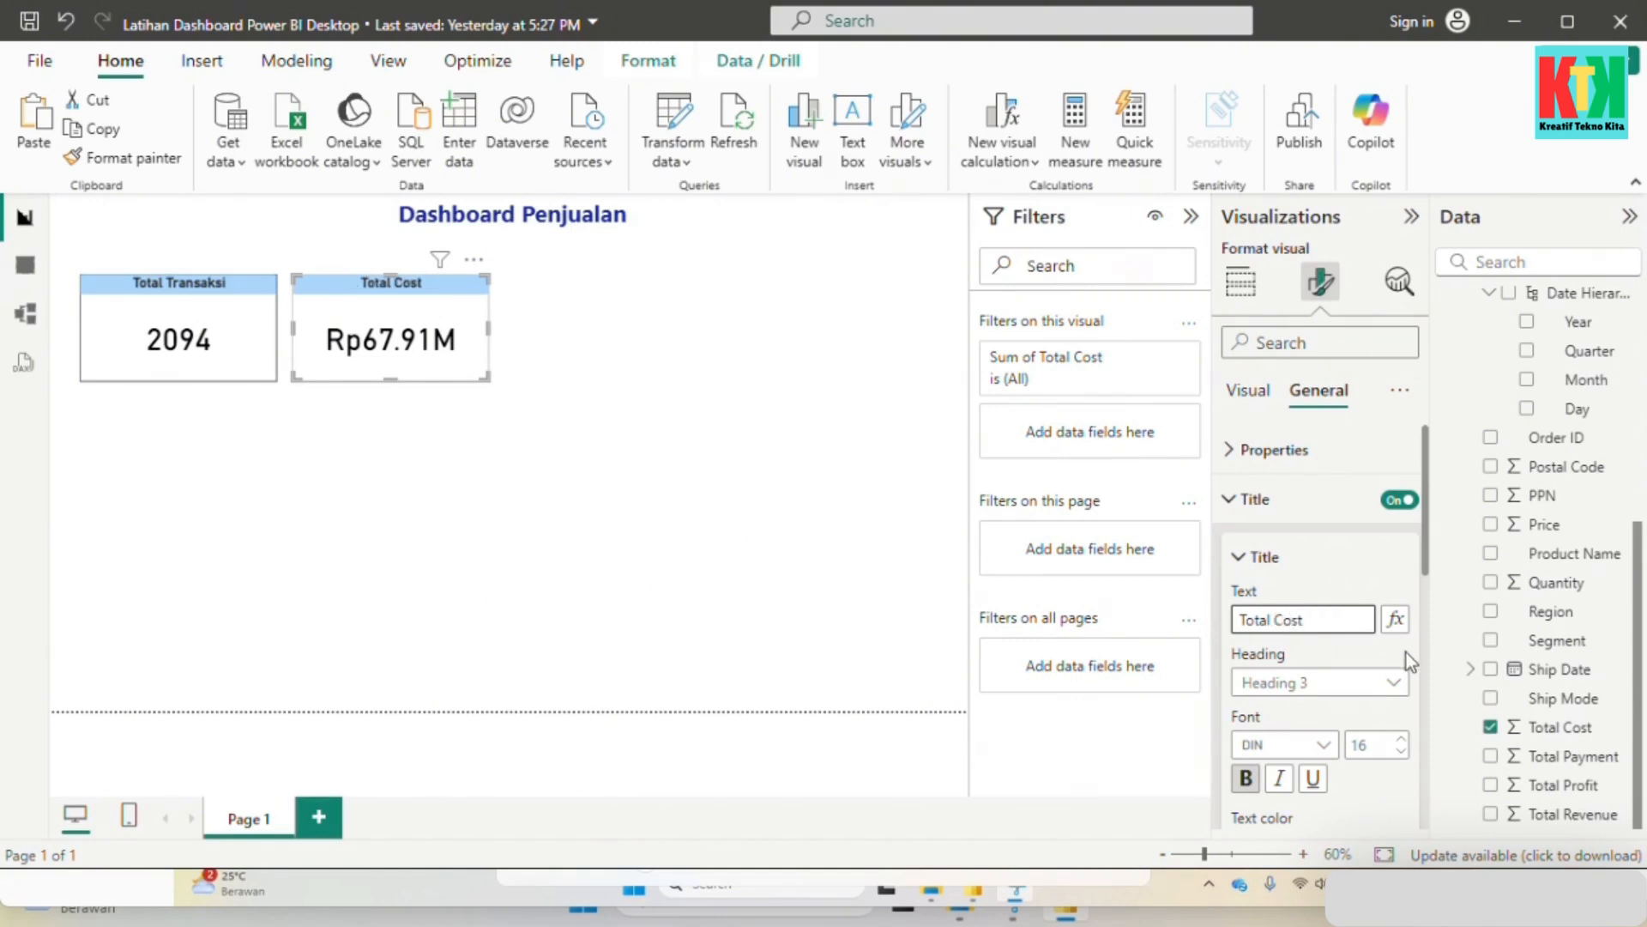
click(546, 346)
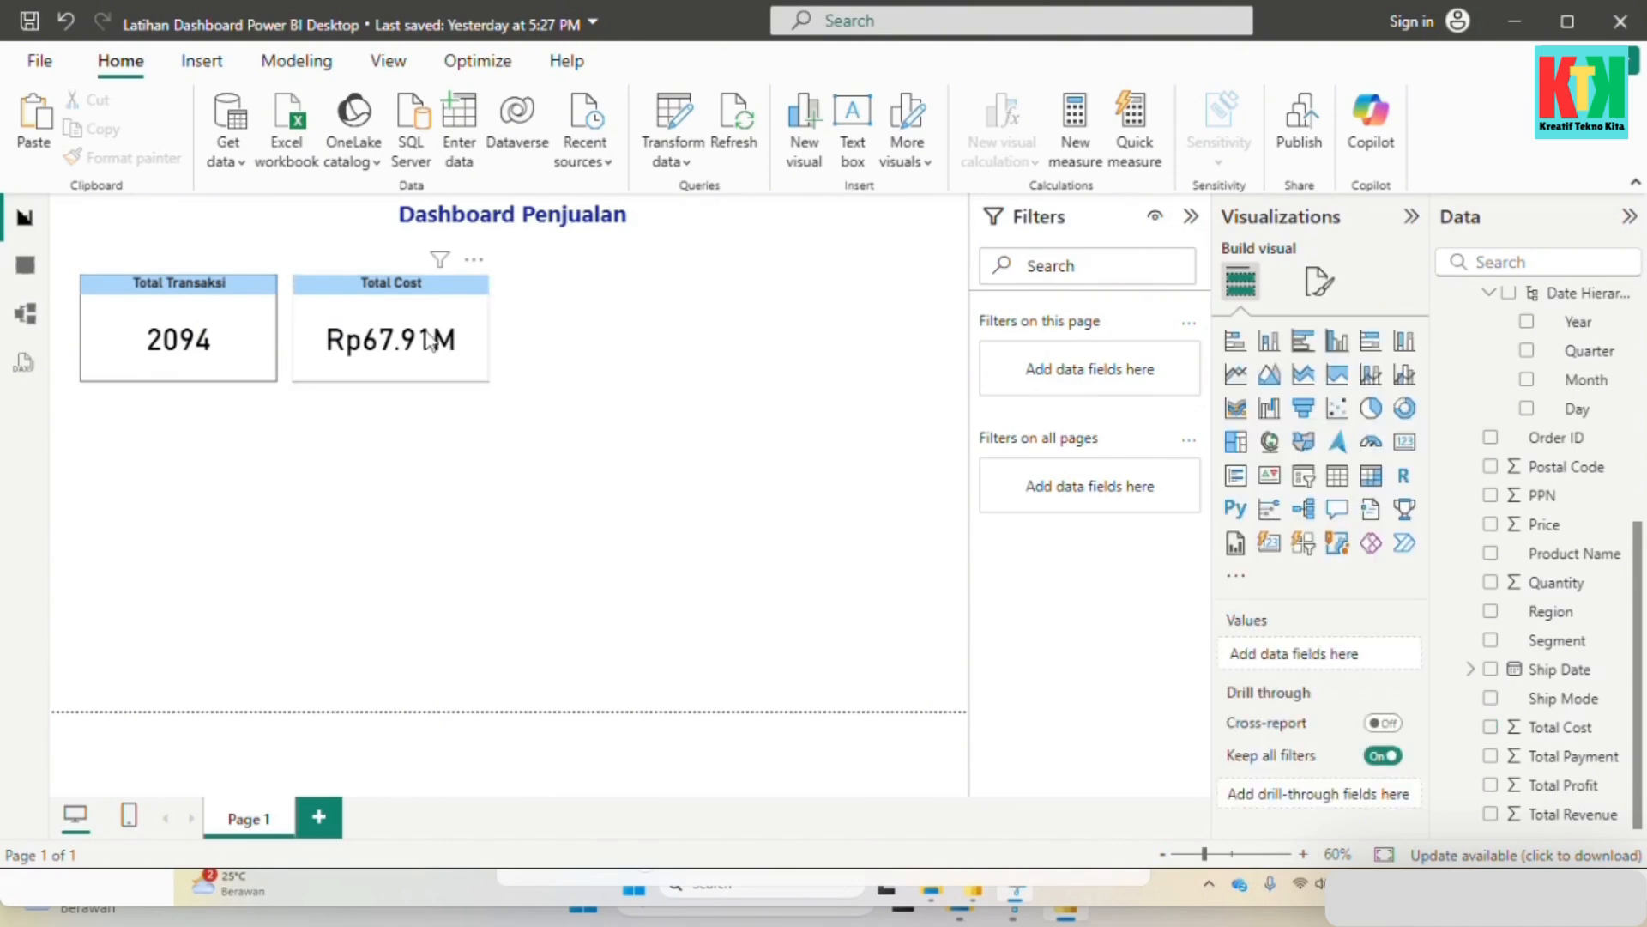
Step: Duplicate the Total Cost card and place the copy as the third card in the row
click(430, 286)
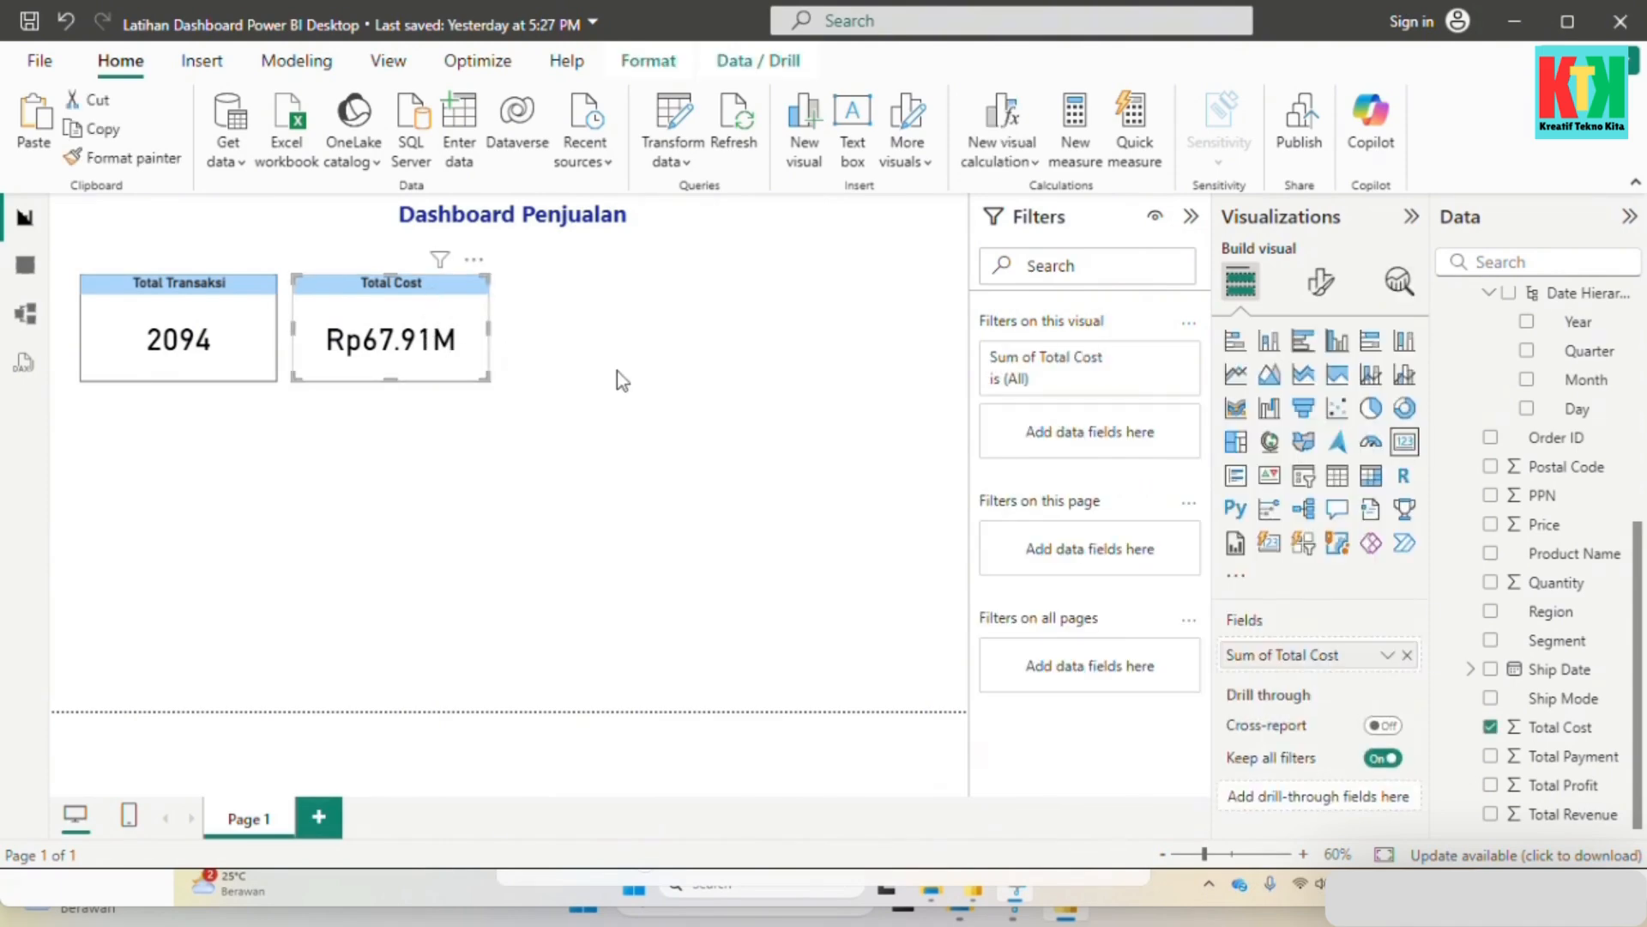
key(ctrl+c)
key(ctrl+v)
drag(447, 322, 650, 326)
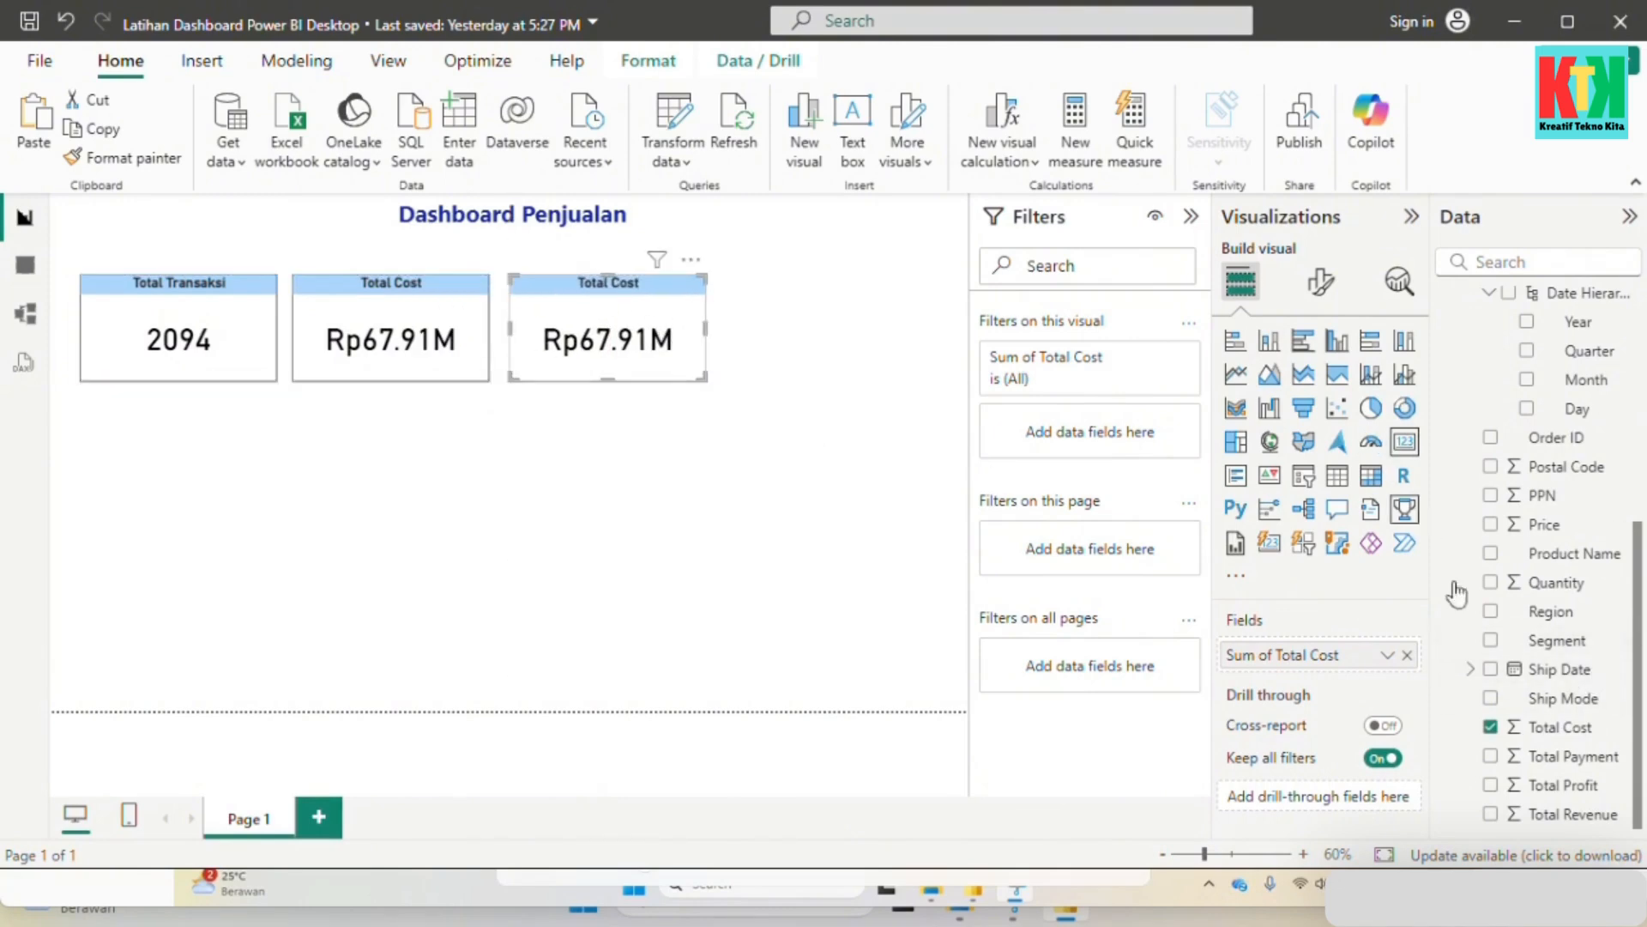
Step: Replace Total Cost in the third card with the Total Revenue field, aggregated as Sum
click(1491, 726)
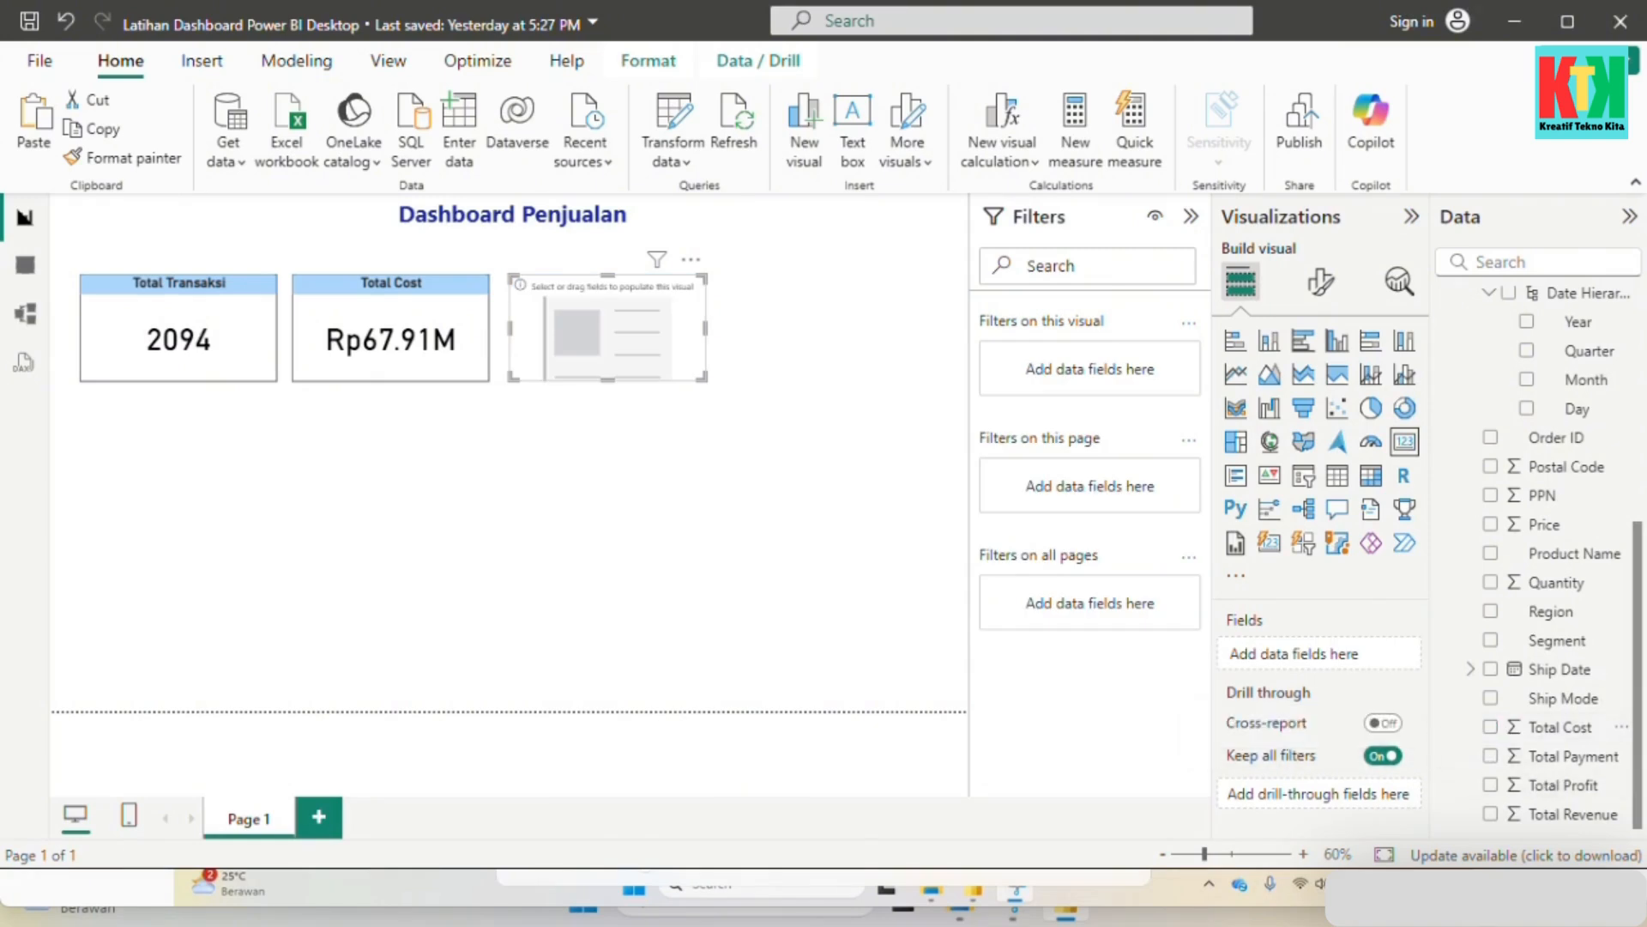
click(1491, 813)
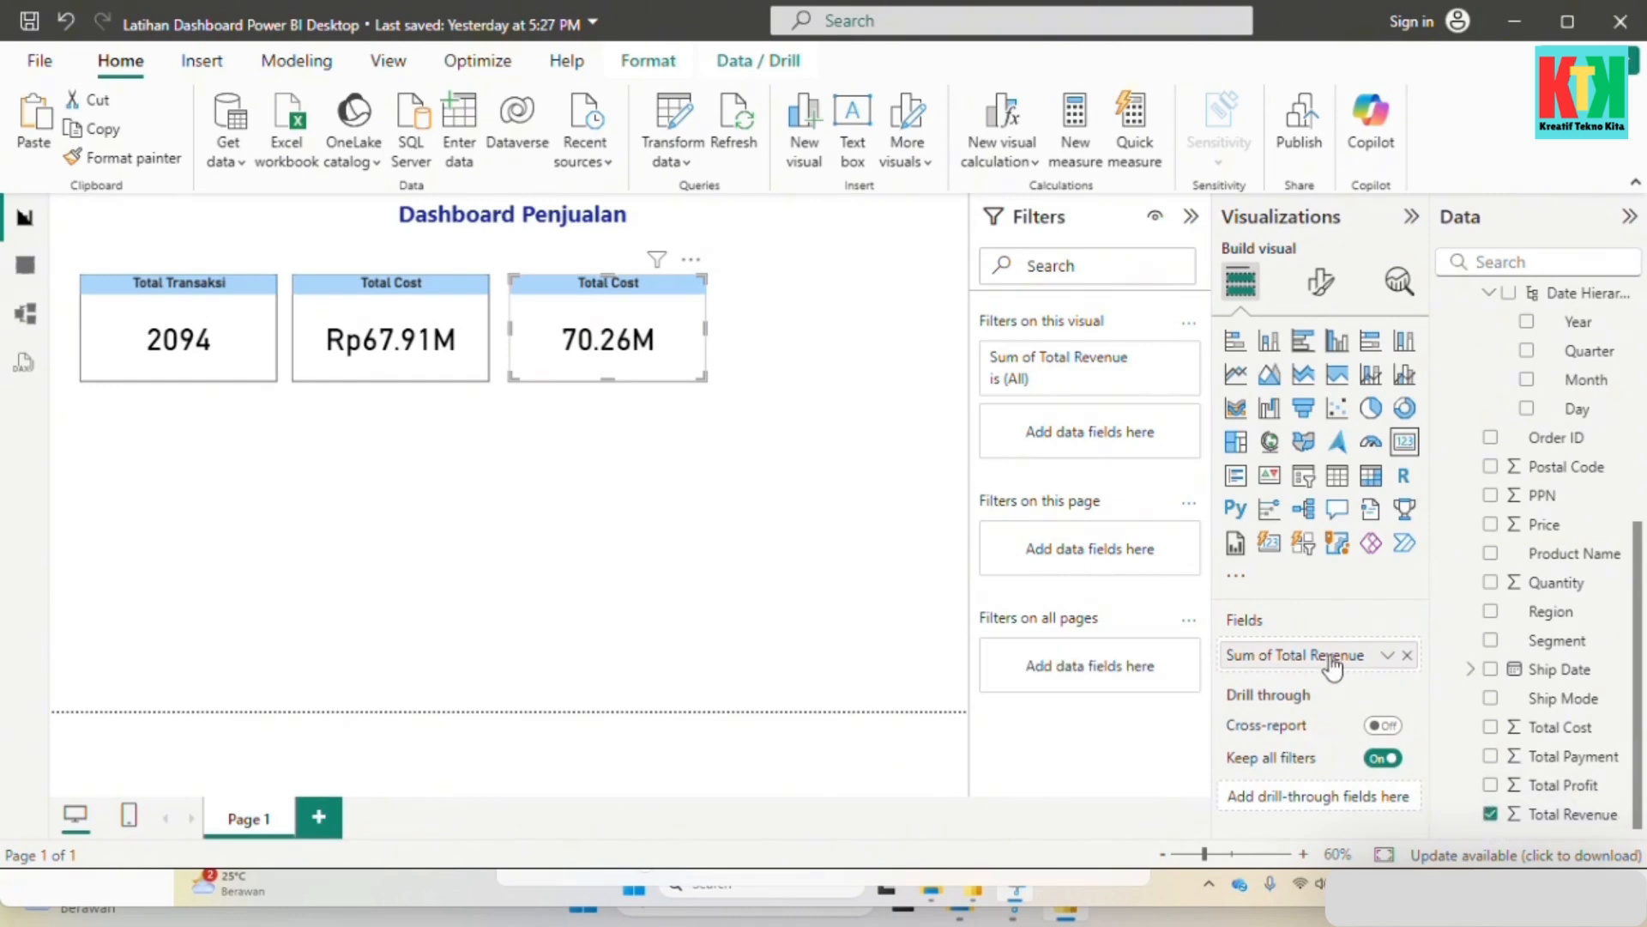
click(1385, 657)
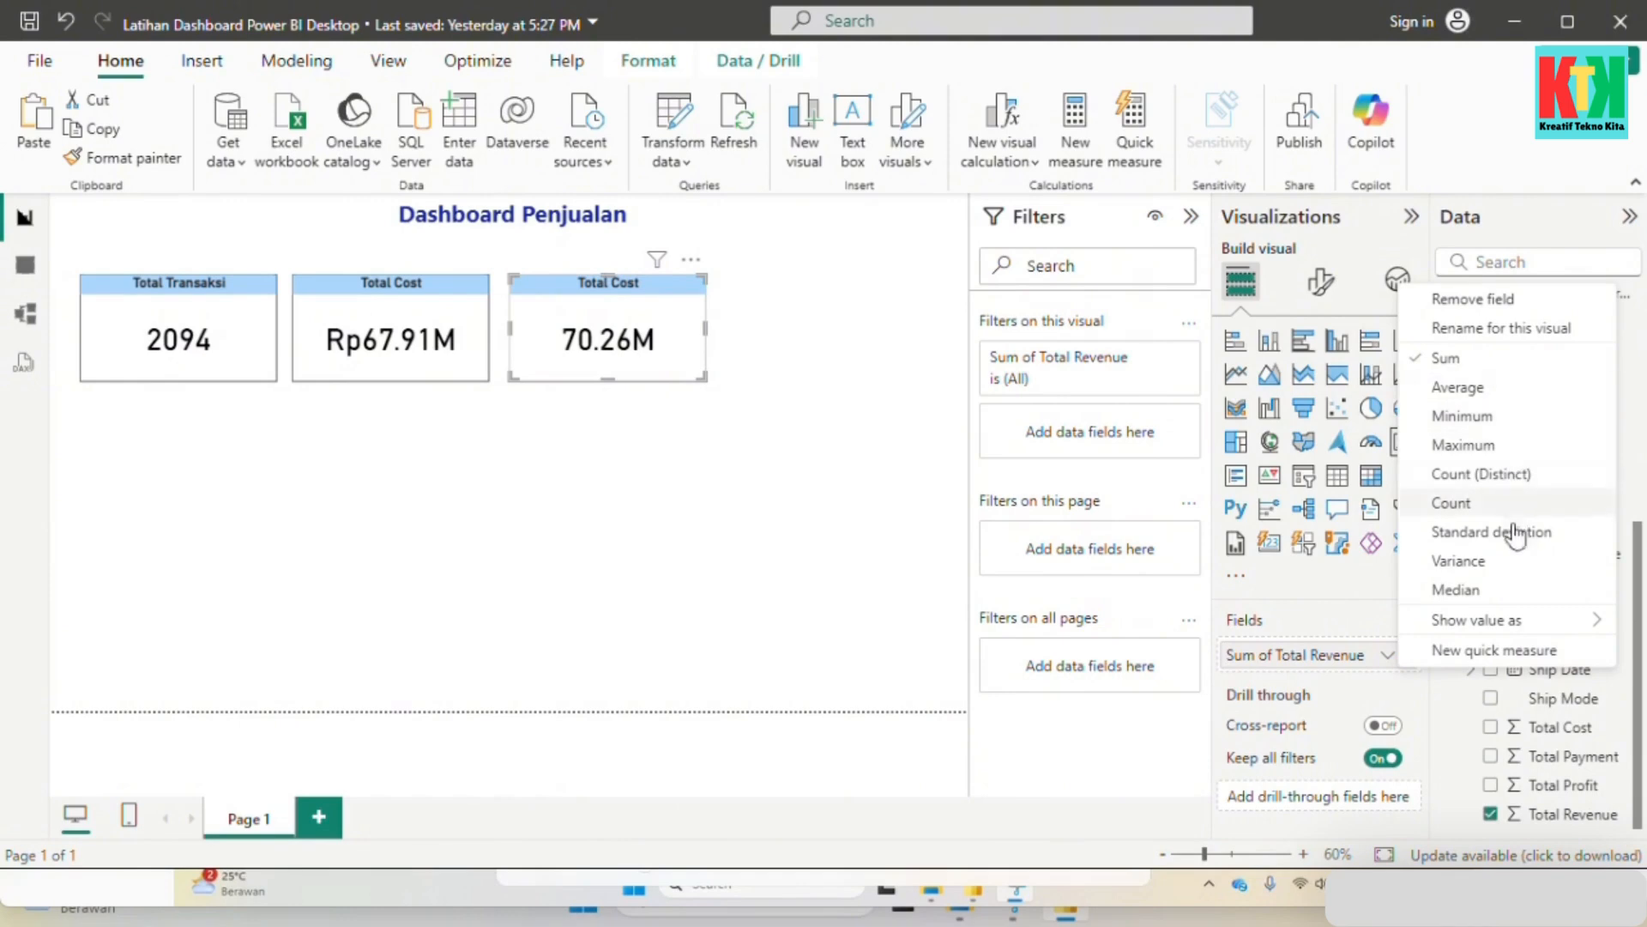
click(1507, 368)
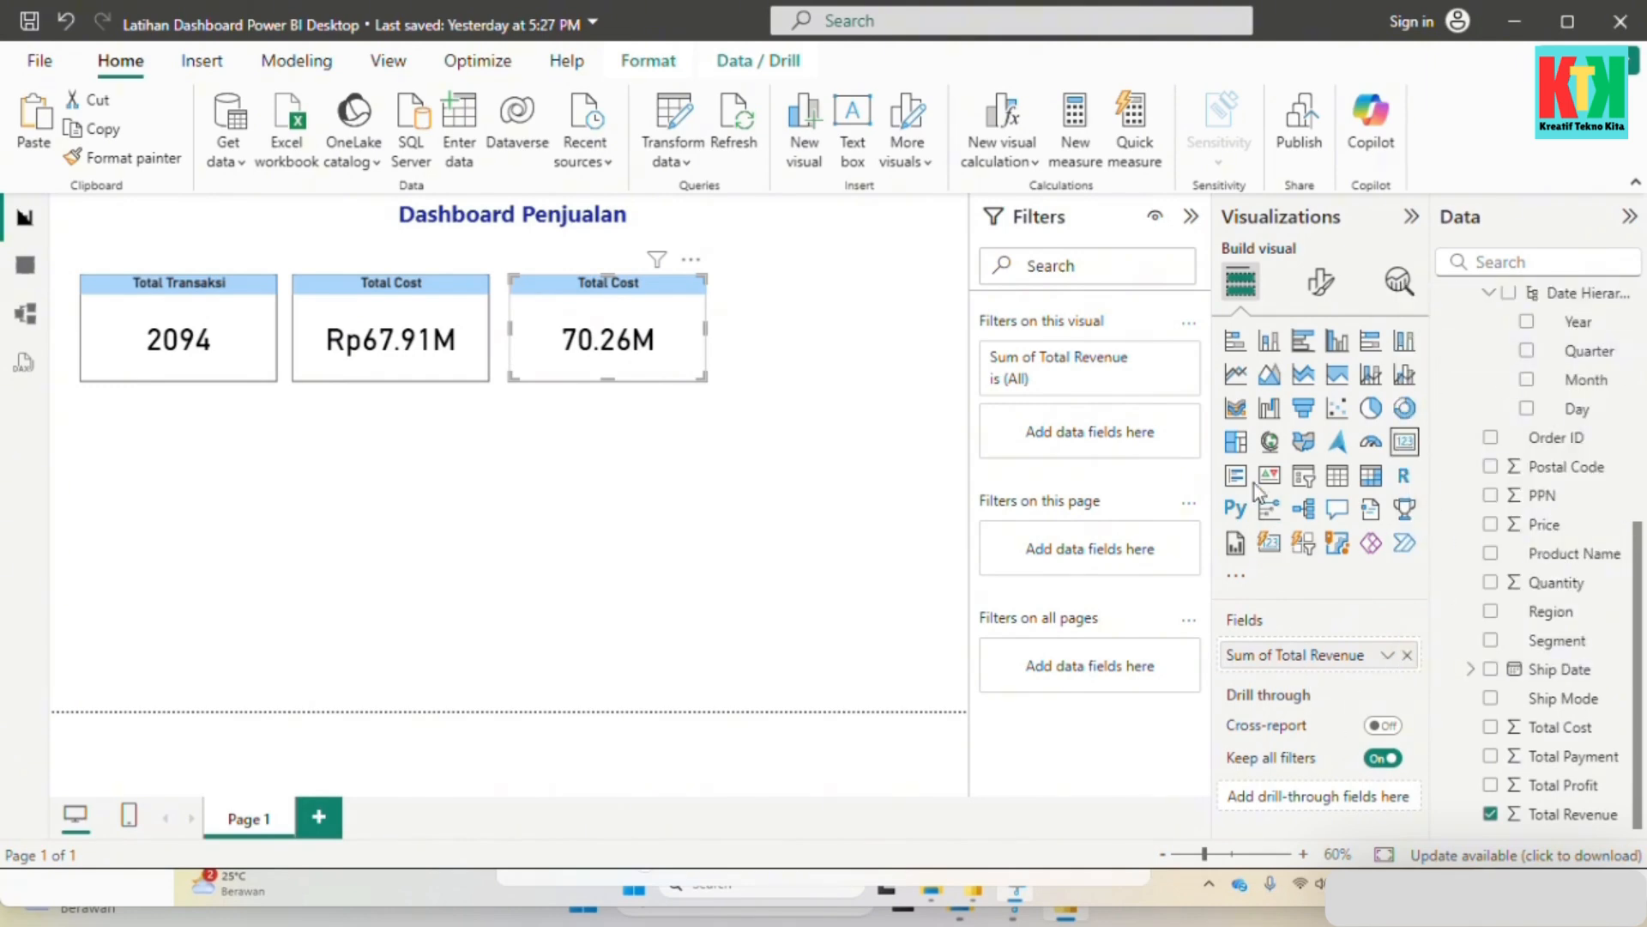
Step: Change the title of the third card to "Total Revenue"
click(1321, 283)
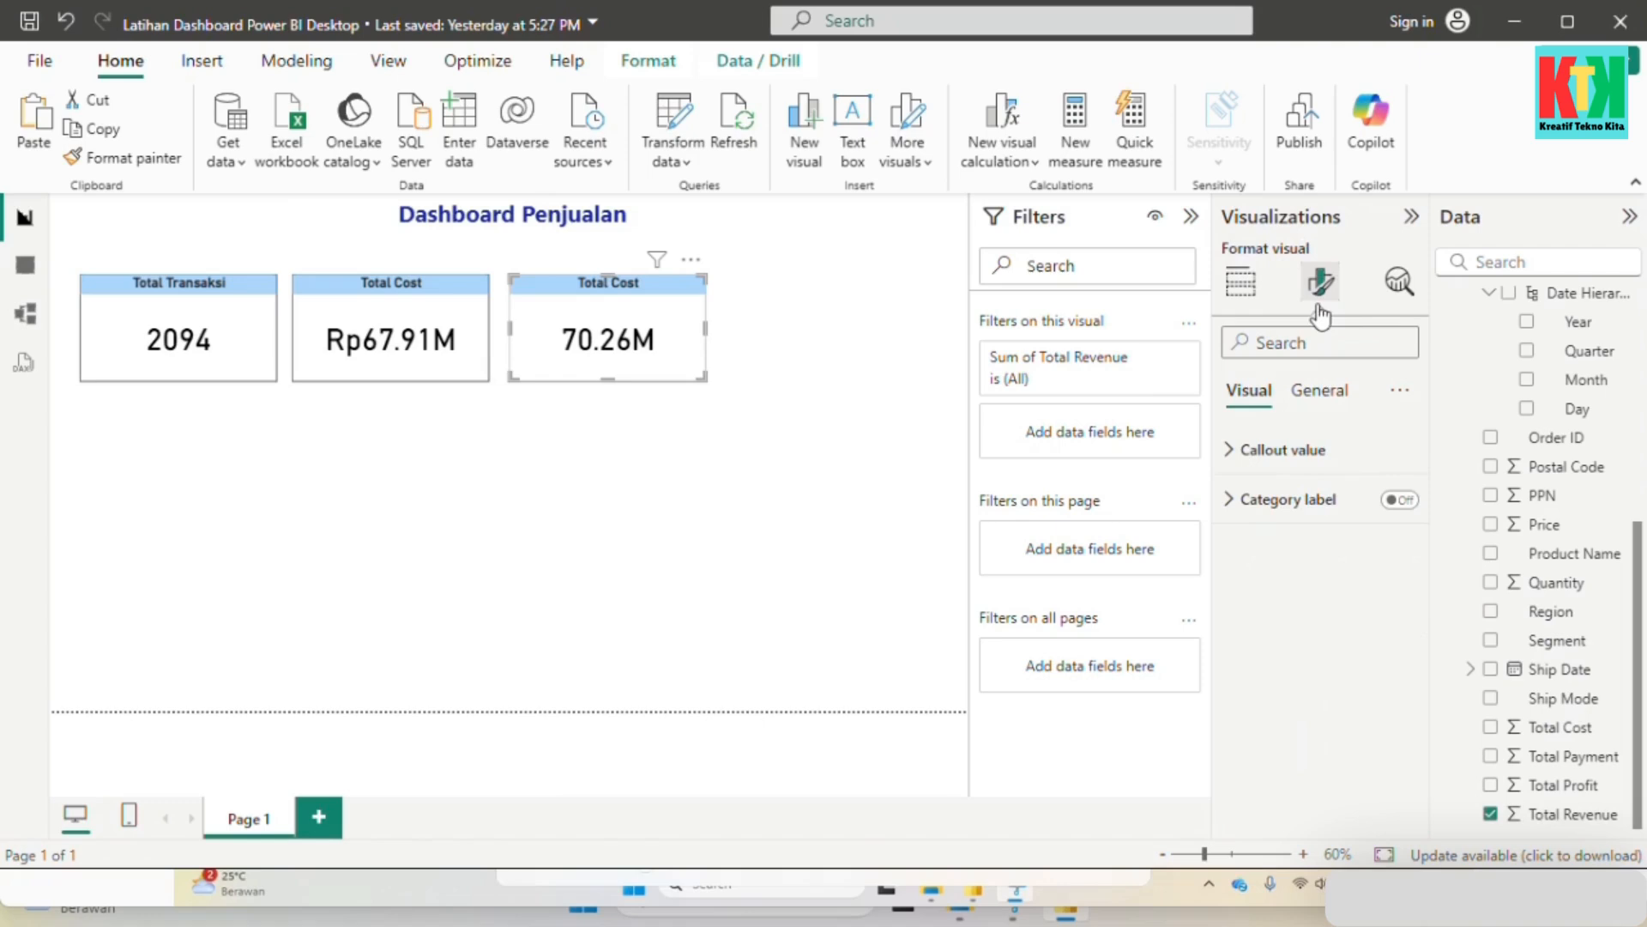
click(1321, 391)
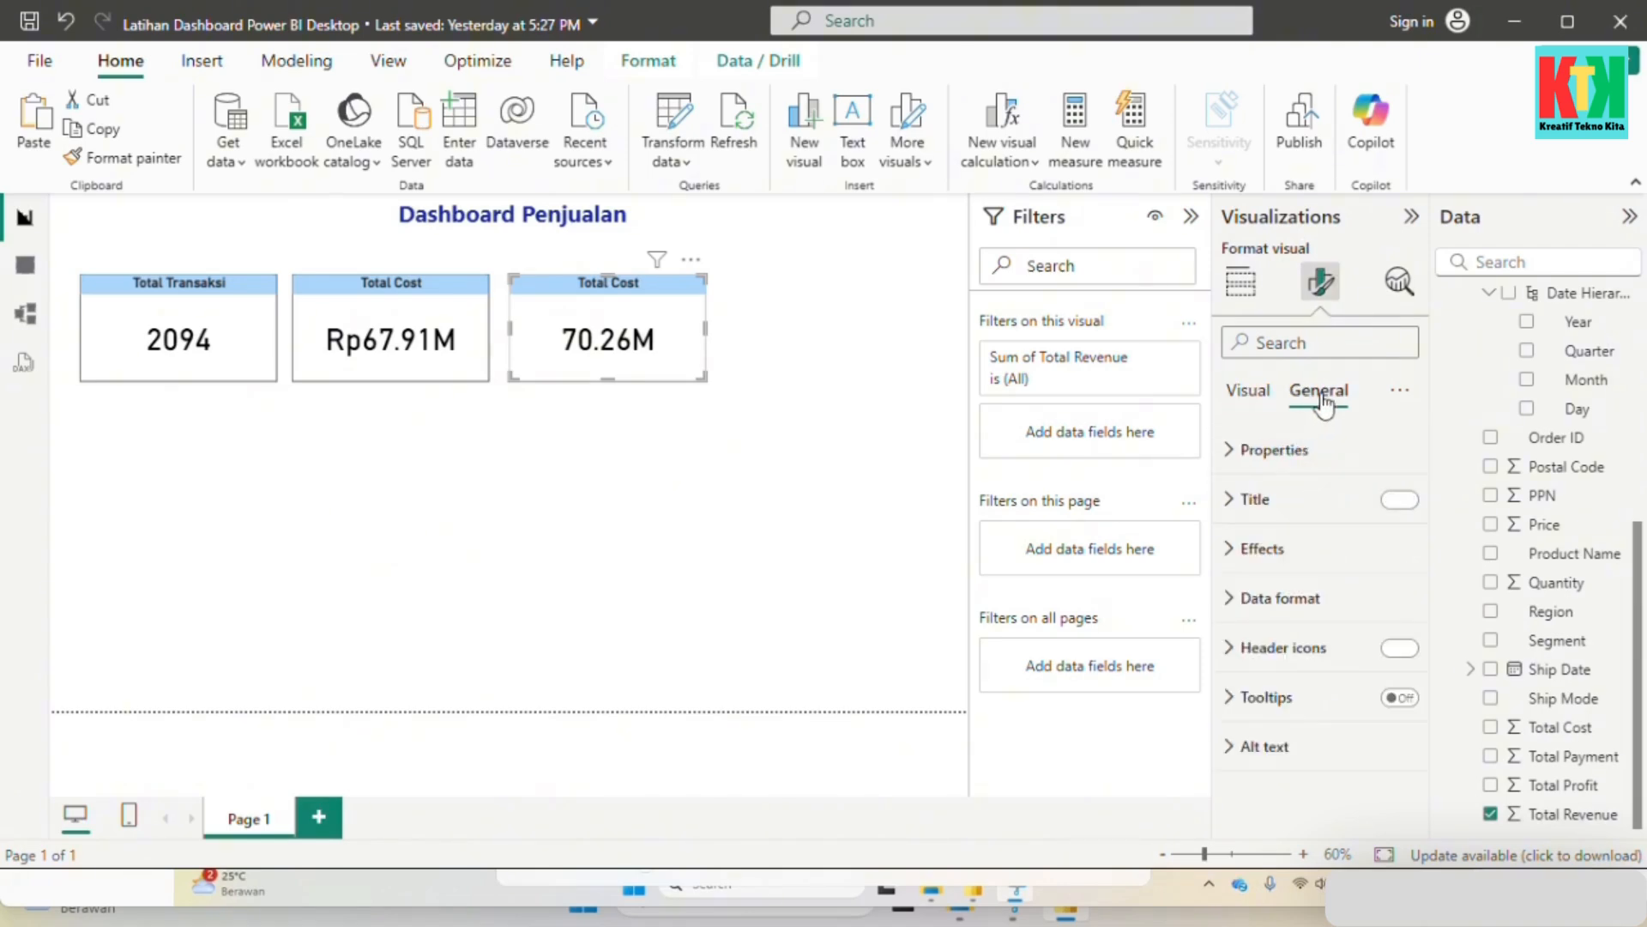
click(1291, 501)
double_click(1290, 619)
text(Revenue)
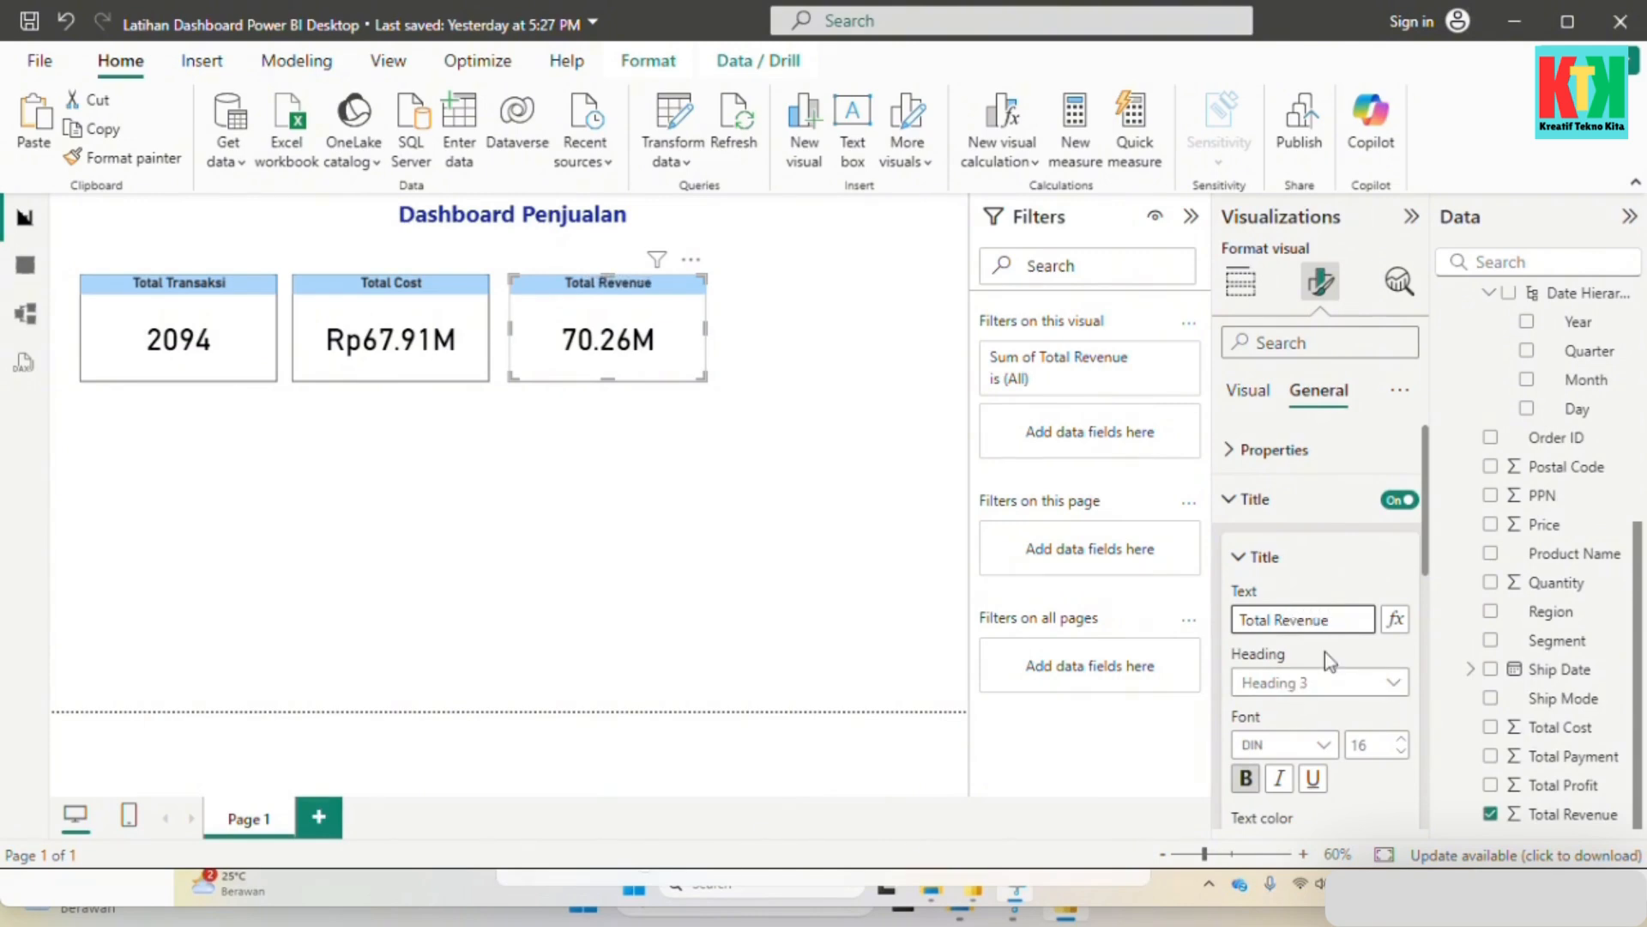
Step: Format the third card's Total Revenue value as Currency, Rp English (Indonesia), with 2 decimal places
scroll(1346, 728, down, 2)
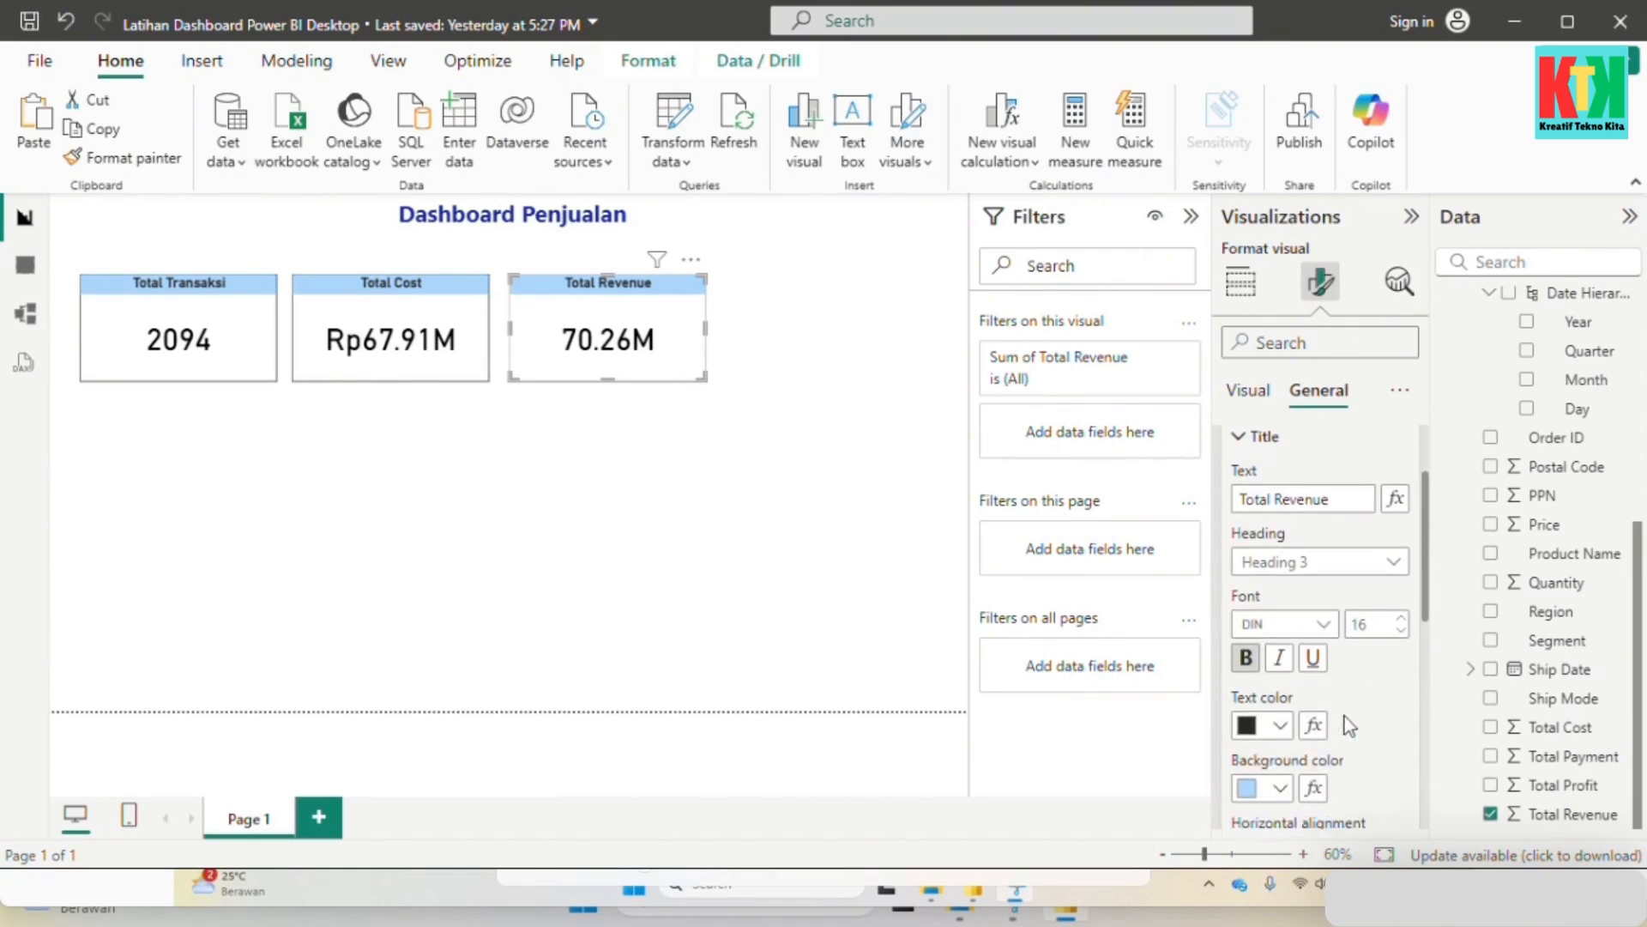
scroll(1346, 725, down, 6)
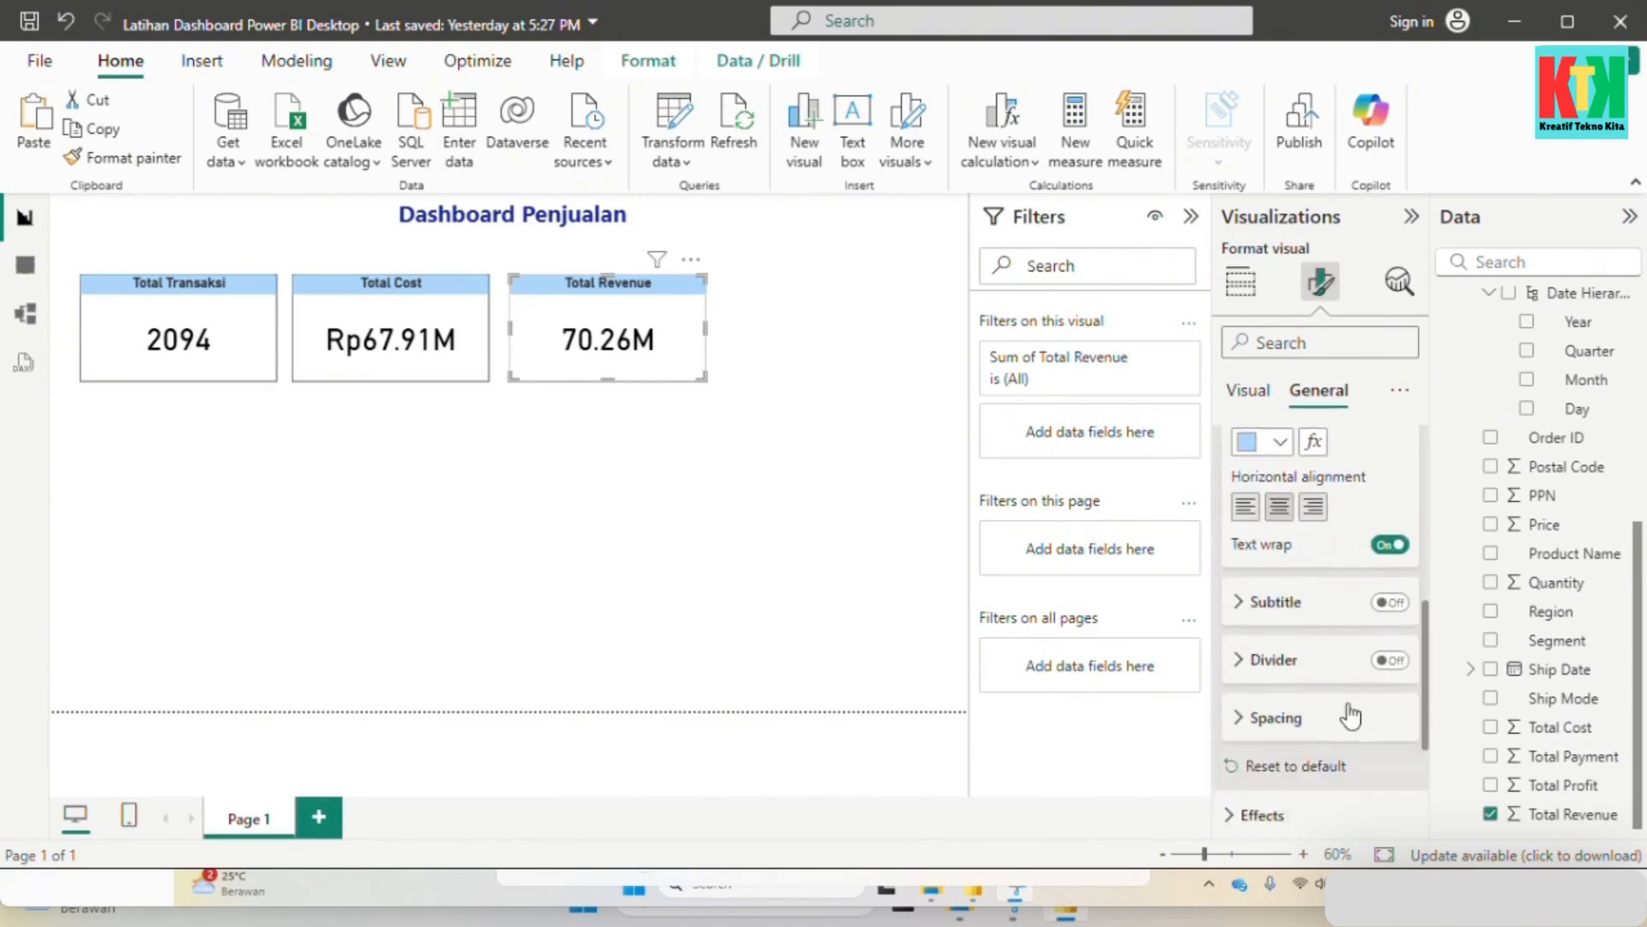
scroll(1319, 766, down, 2)
click(1304, 725)
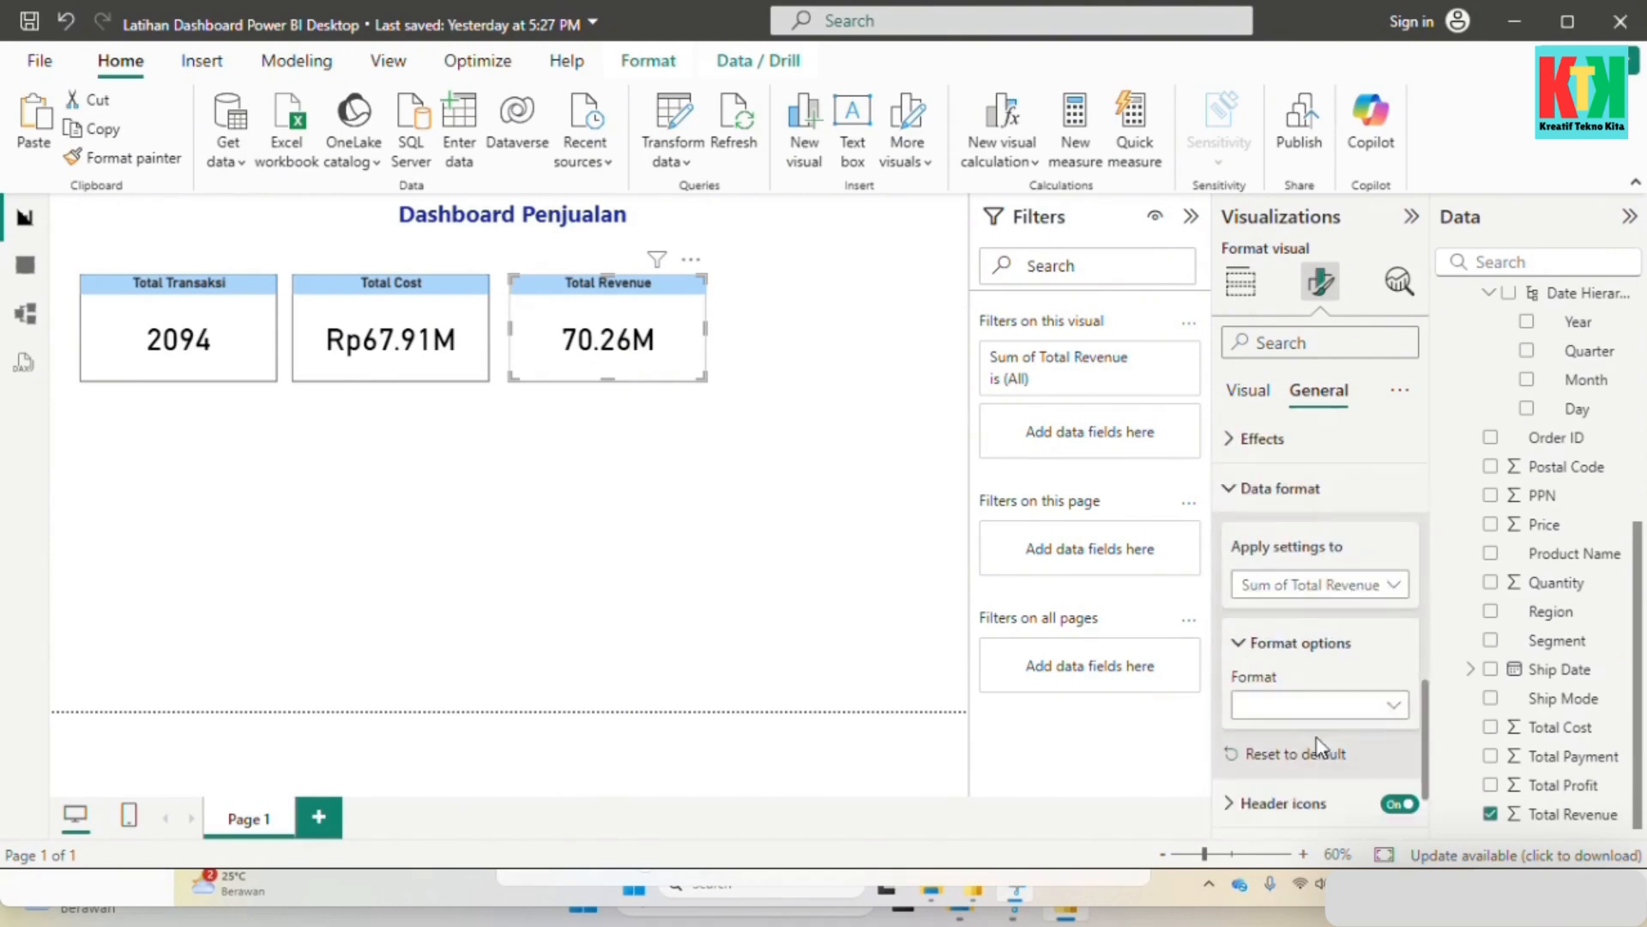
click(1328, 702)
click(1312, 590)
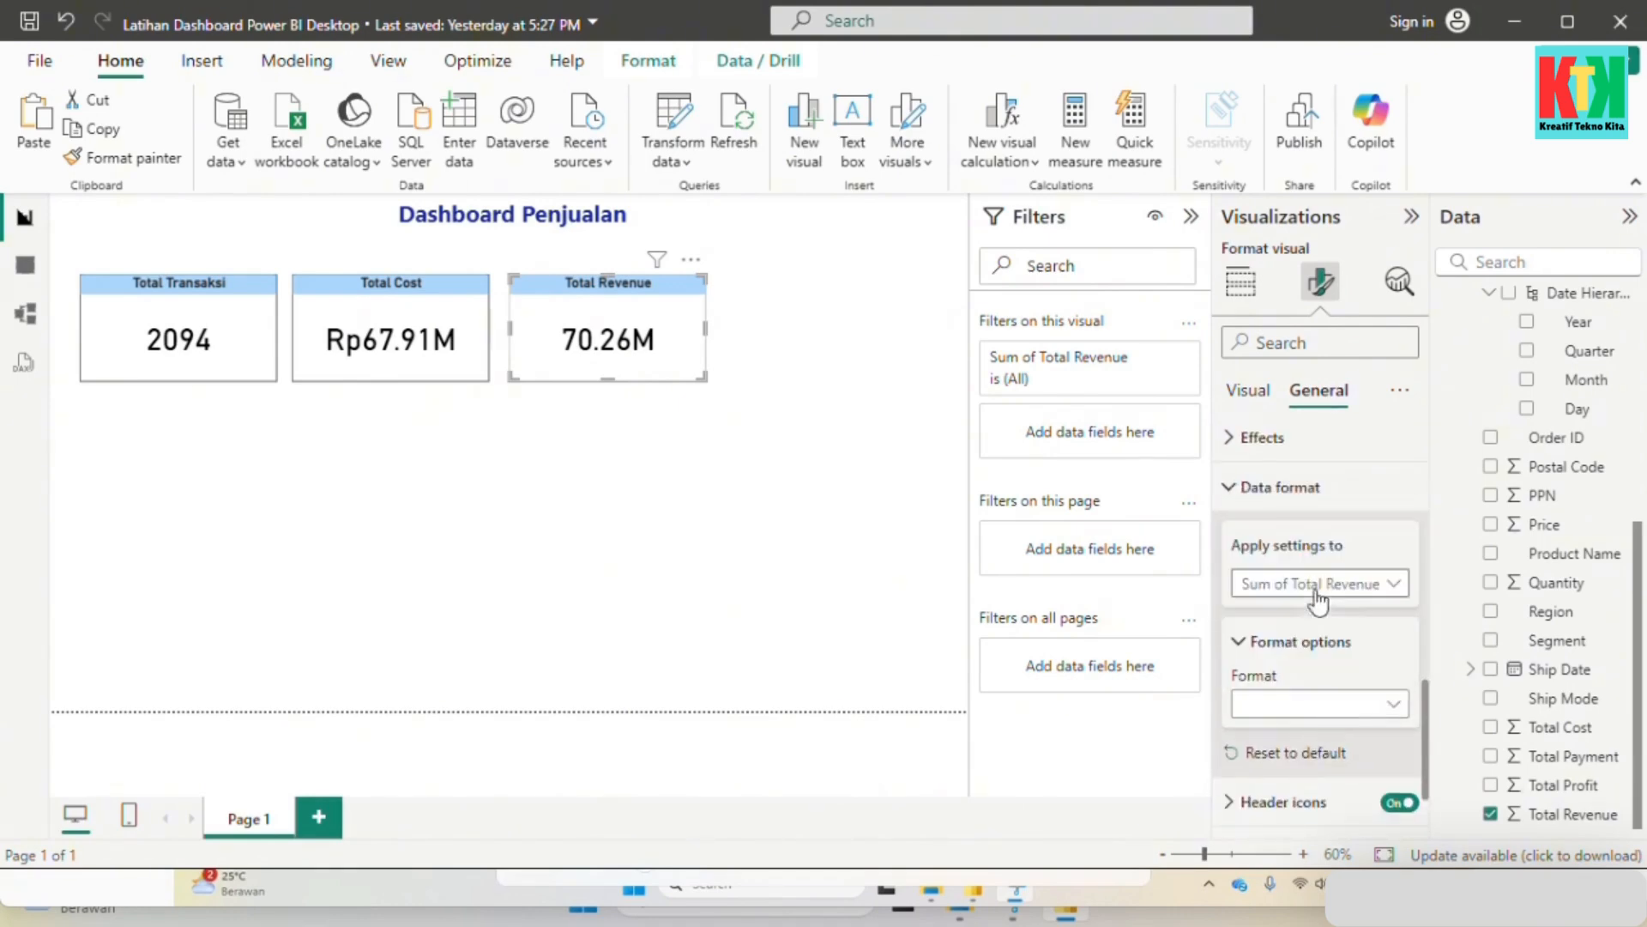
scroll(1326, 683, down, 2)
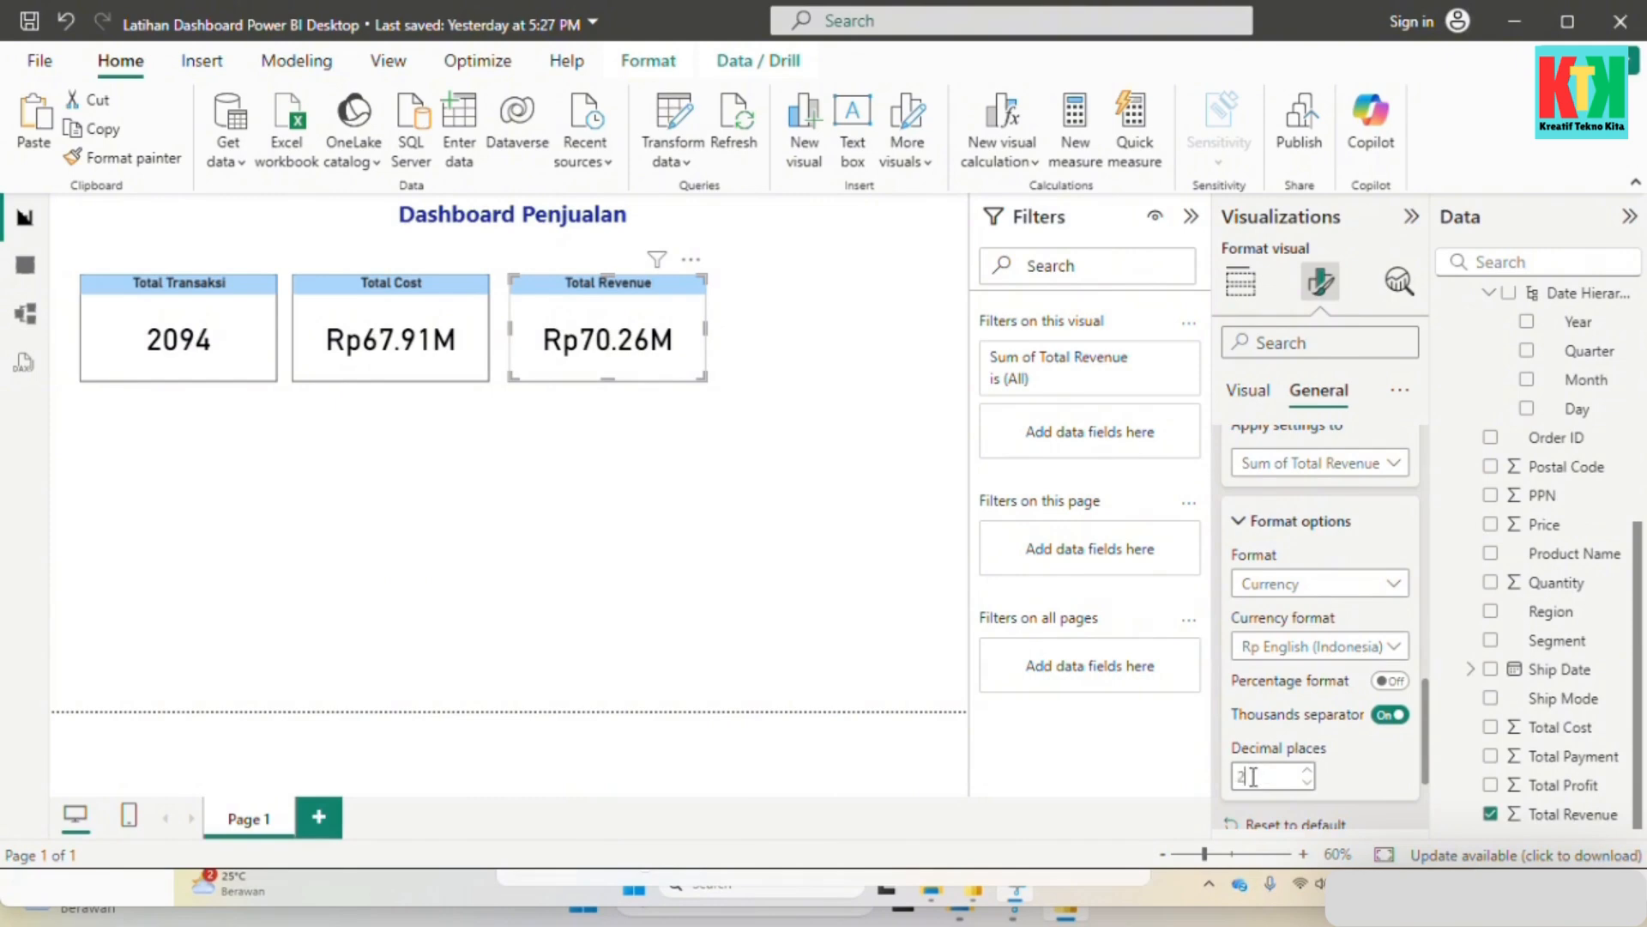
click(745, 517)
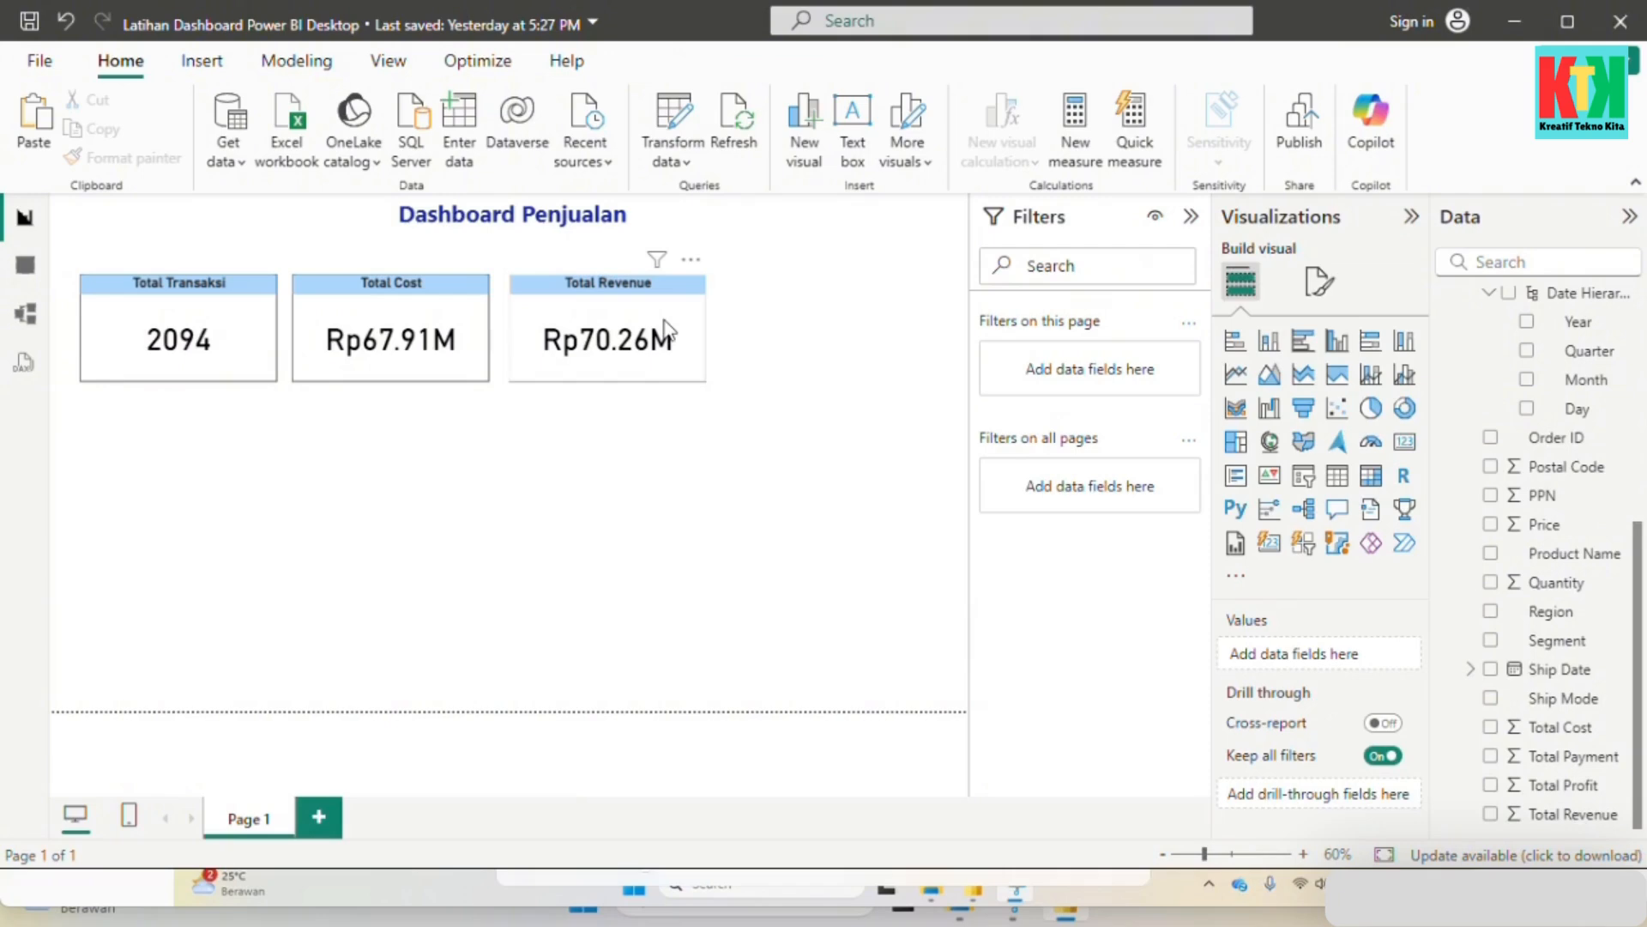
Step: Duplicate the Total Revenue card and place the copy as the fourth card in the row
click(668, 330)
key(ctrl+c)
key(ctrl+v)
drag(678, 316, 887, 299)
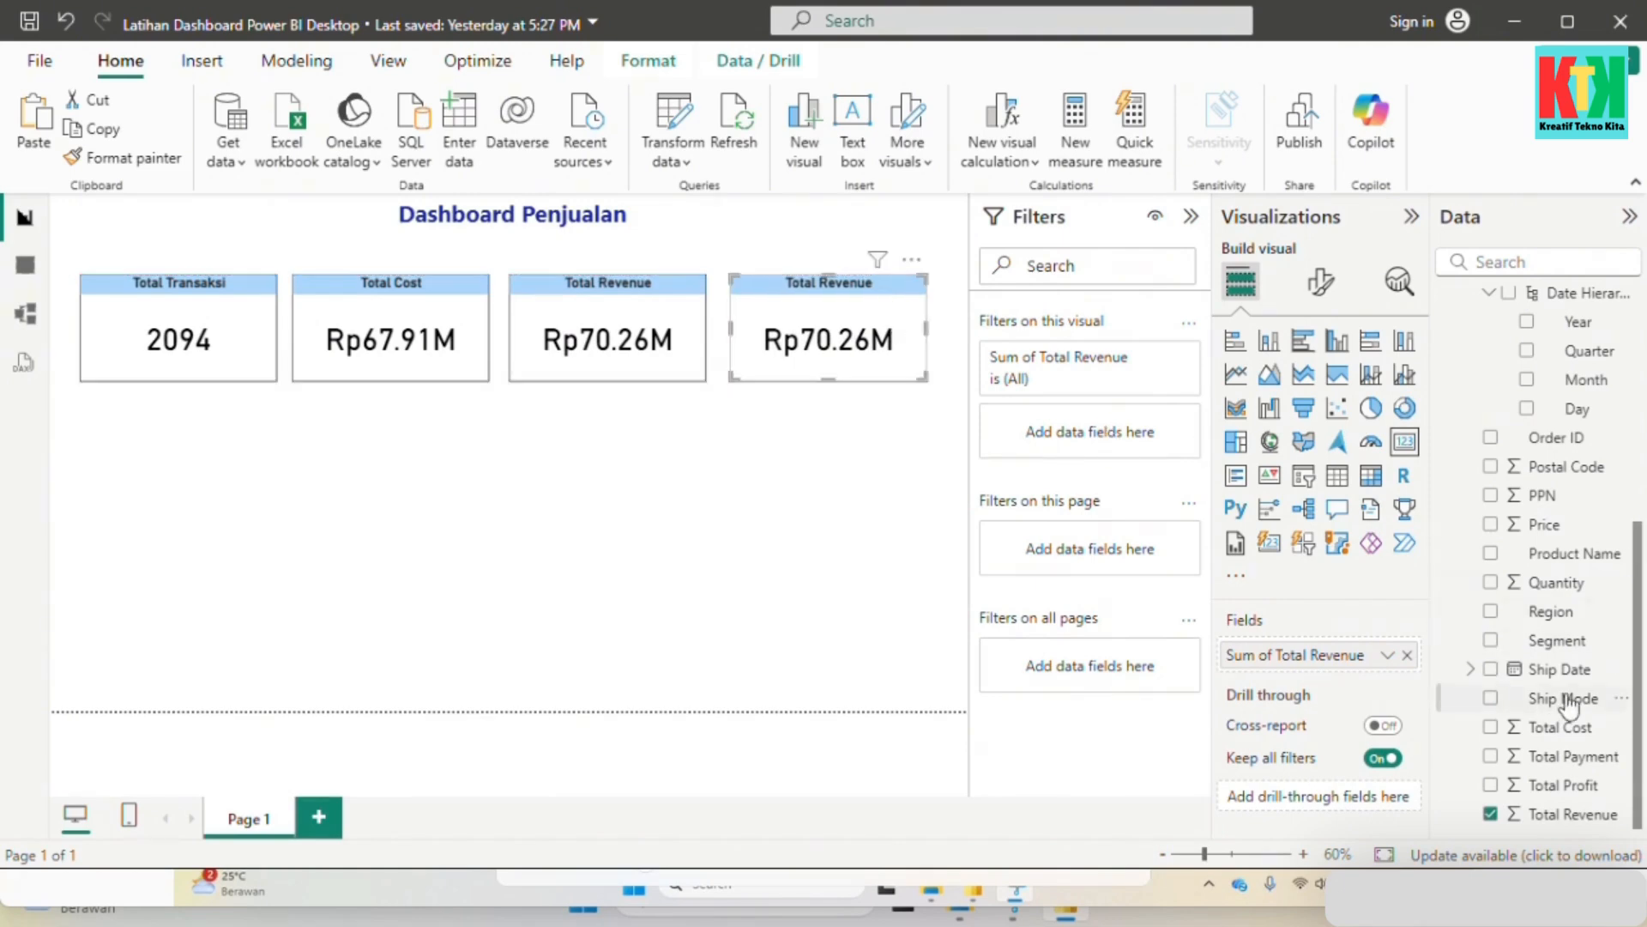
Step: Replace Total Revenue in the fourth card with the Total Profit field and change the card's title to "Total Profit"
click(1491, 813)
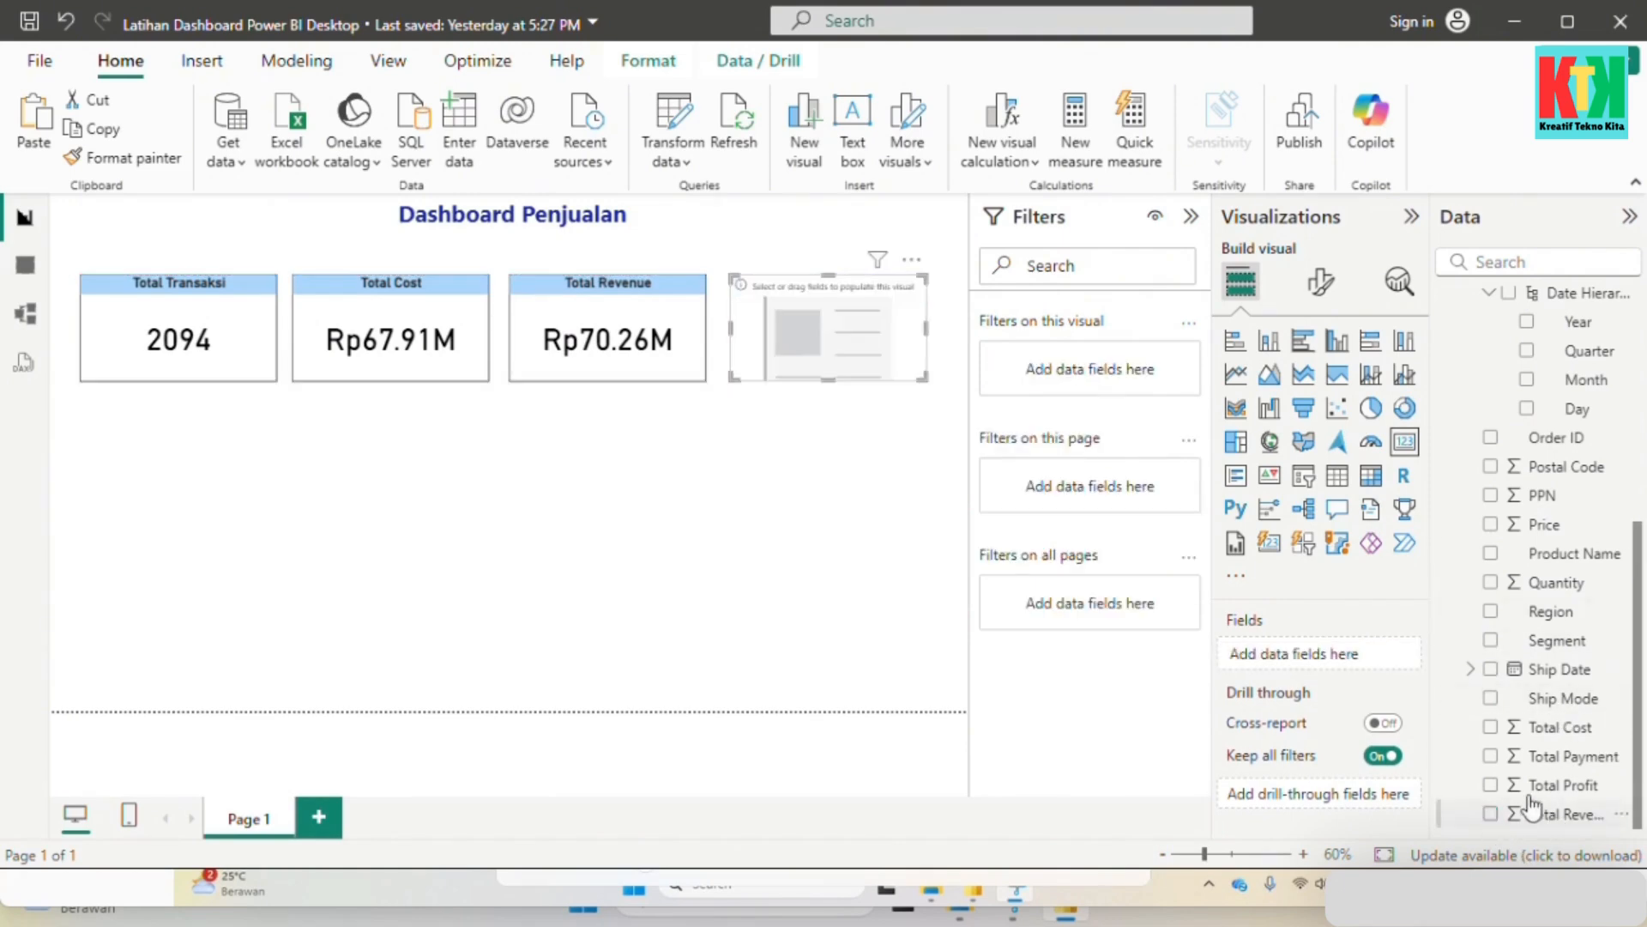
click(1493, 786)
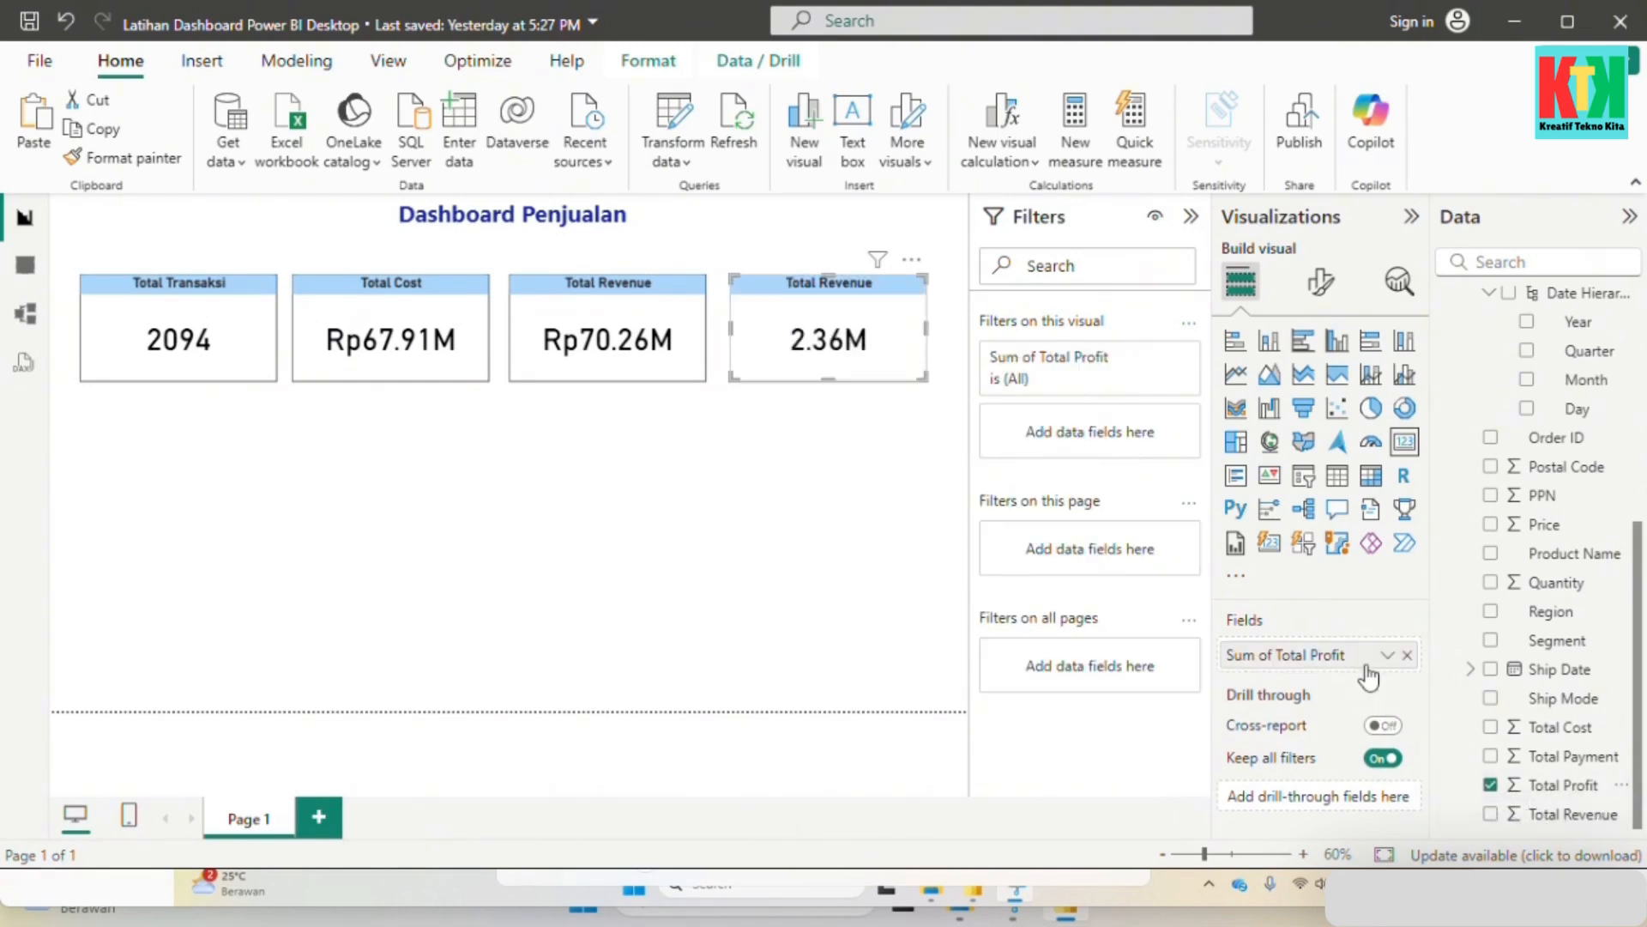
click(1318, 292)
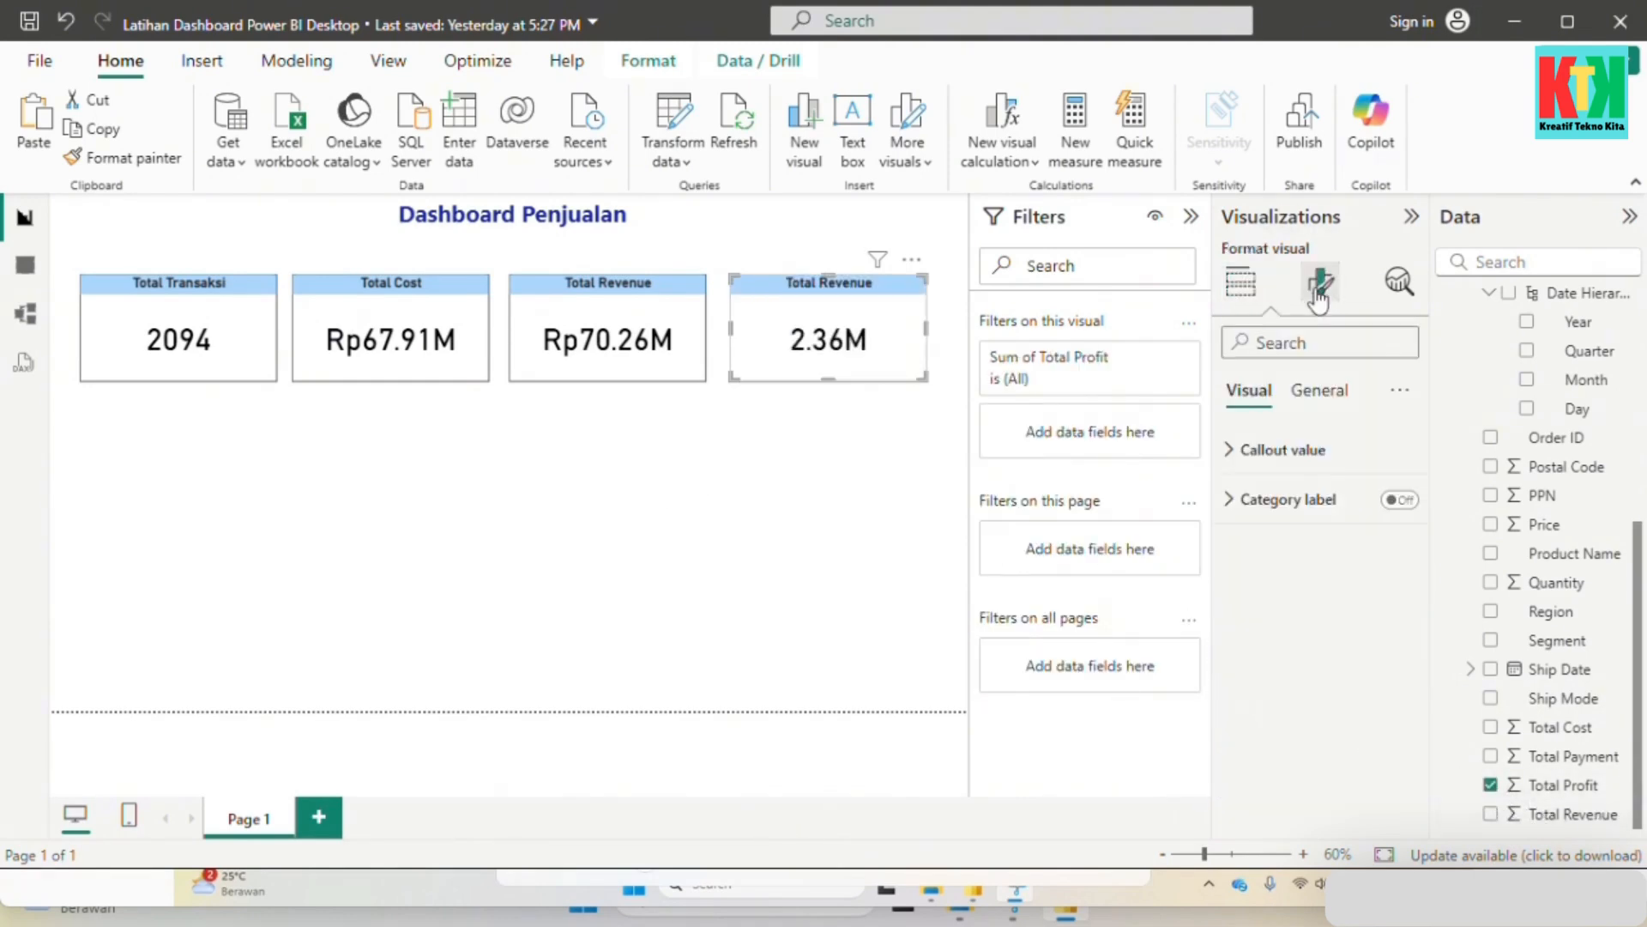
click(1317, 393)
click(1310, 502)
double_click(1301, 619)
text(Prof)
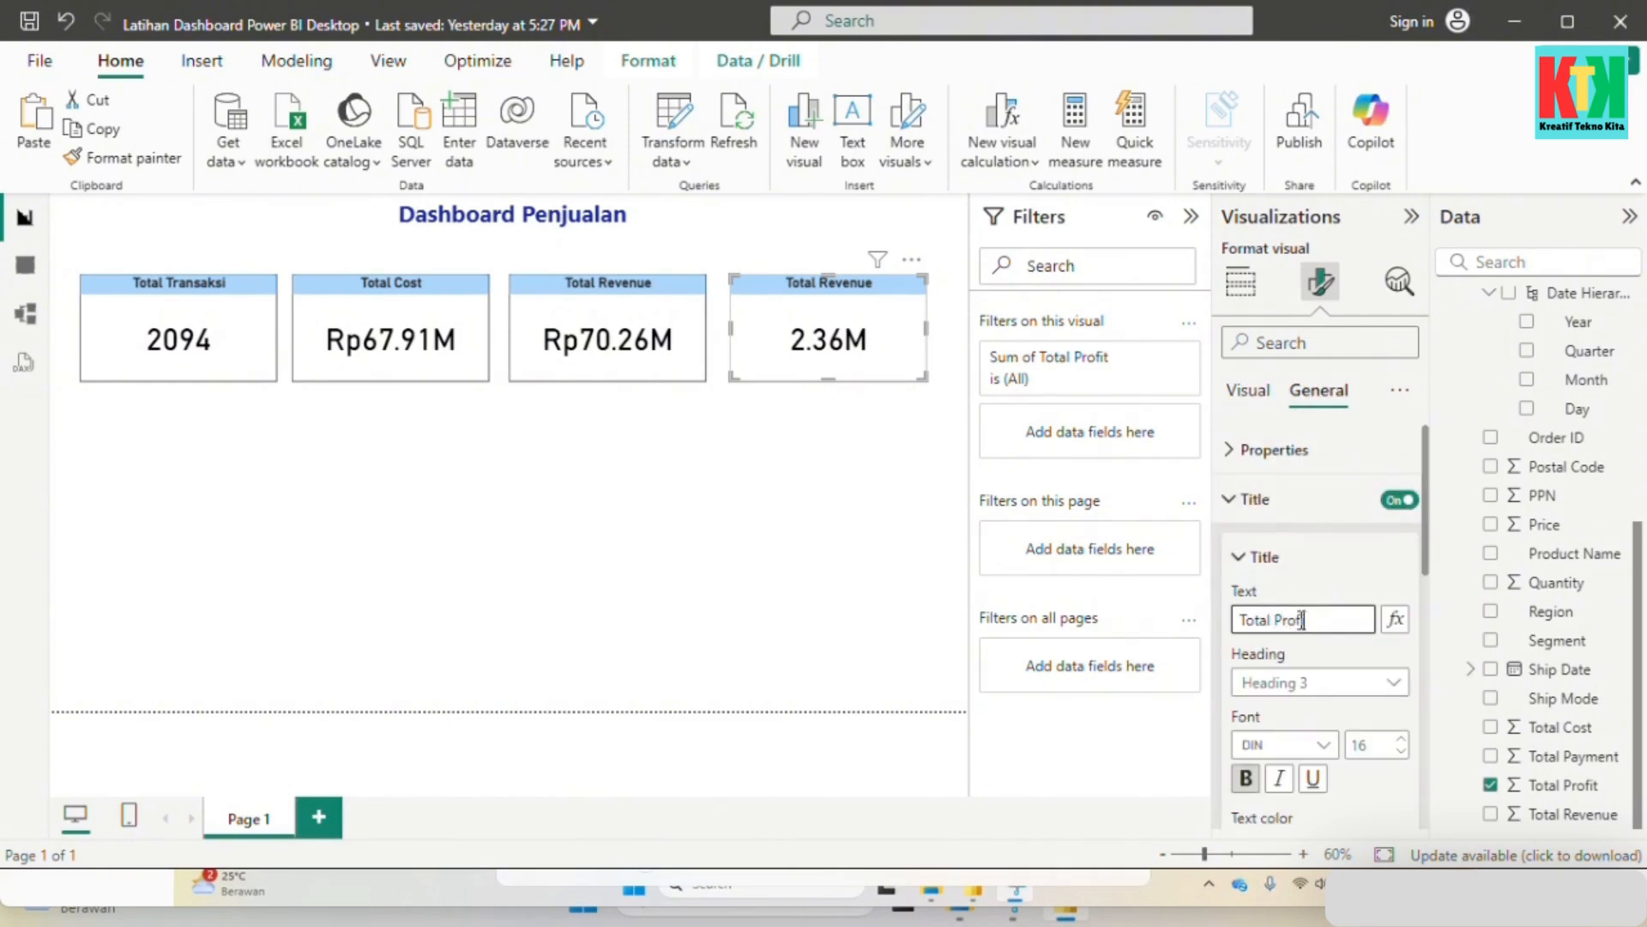
text(it)
click(758, 476)
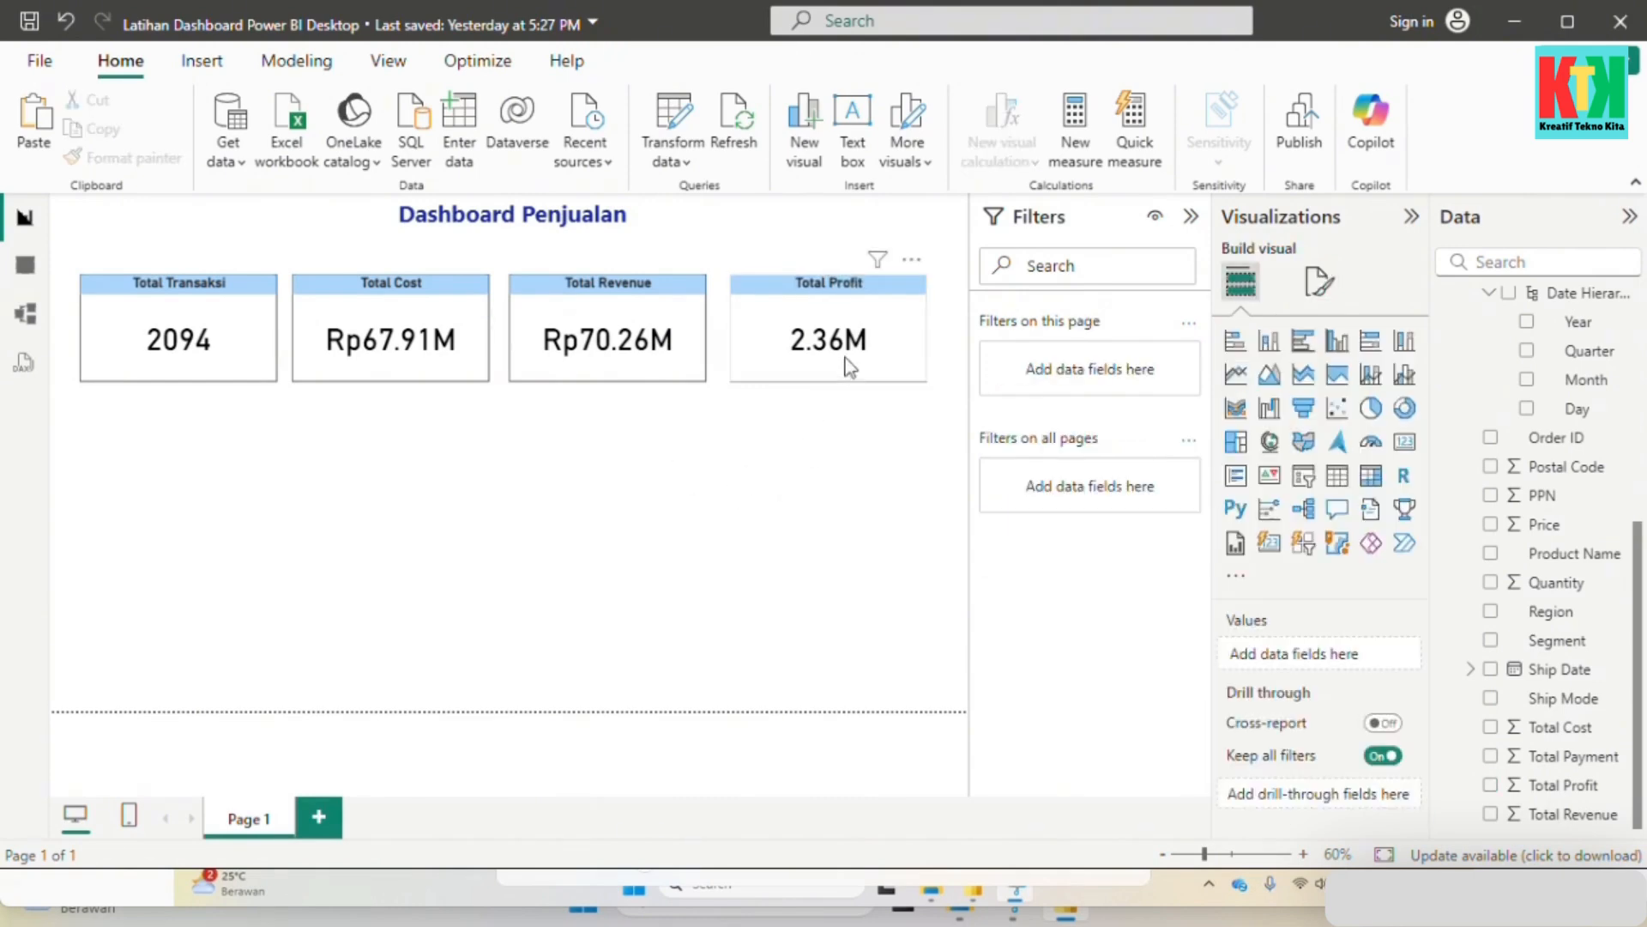
Step: Format the Total Profit card's value as Currency
click(1318, 279)
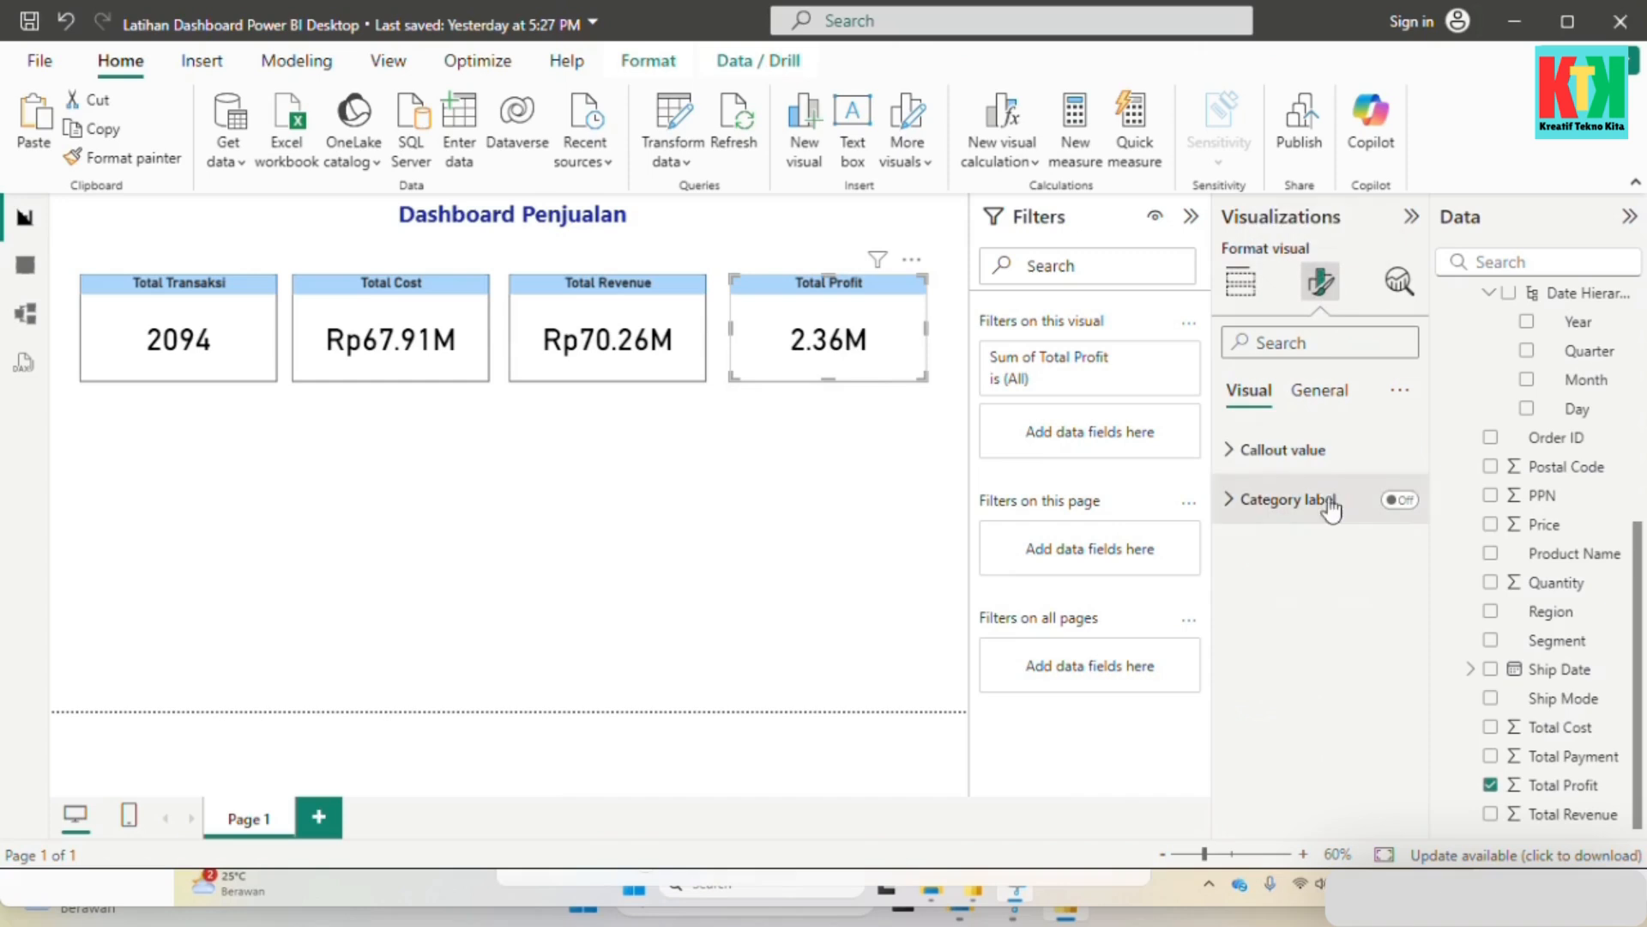
click(1322, 403)
click(1343, 594)
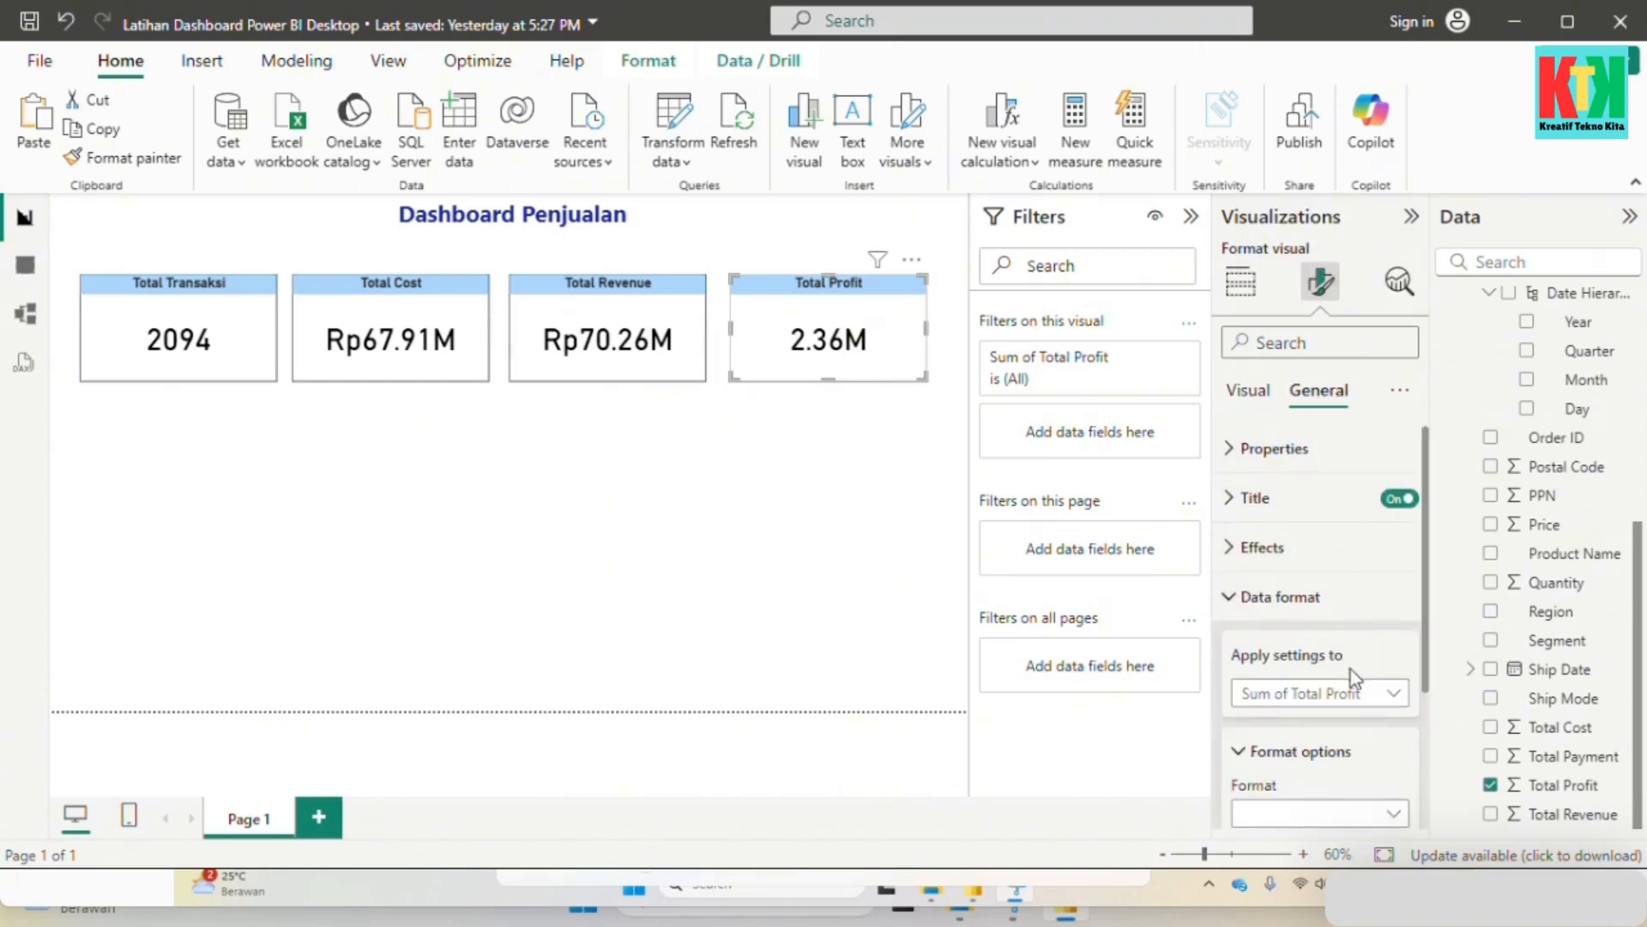
click(1367, 693)
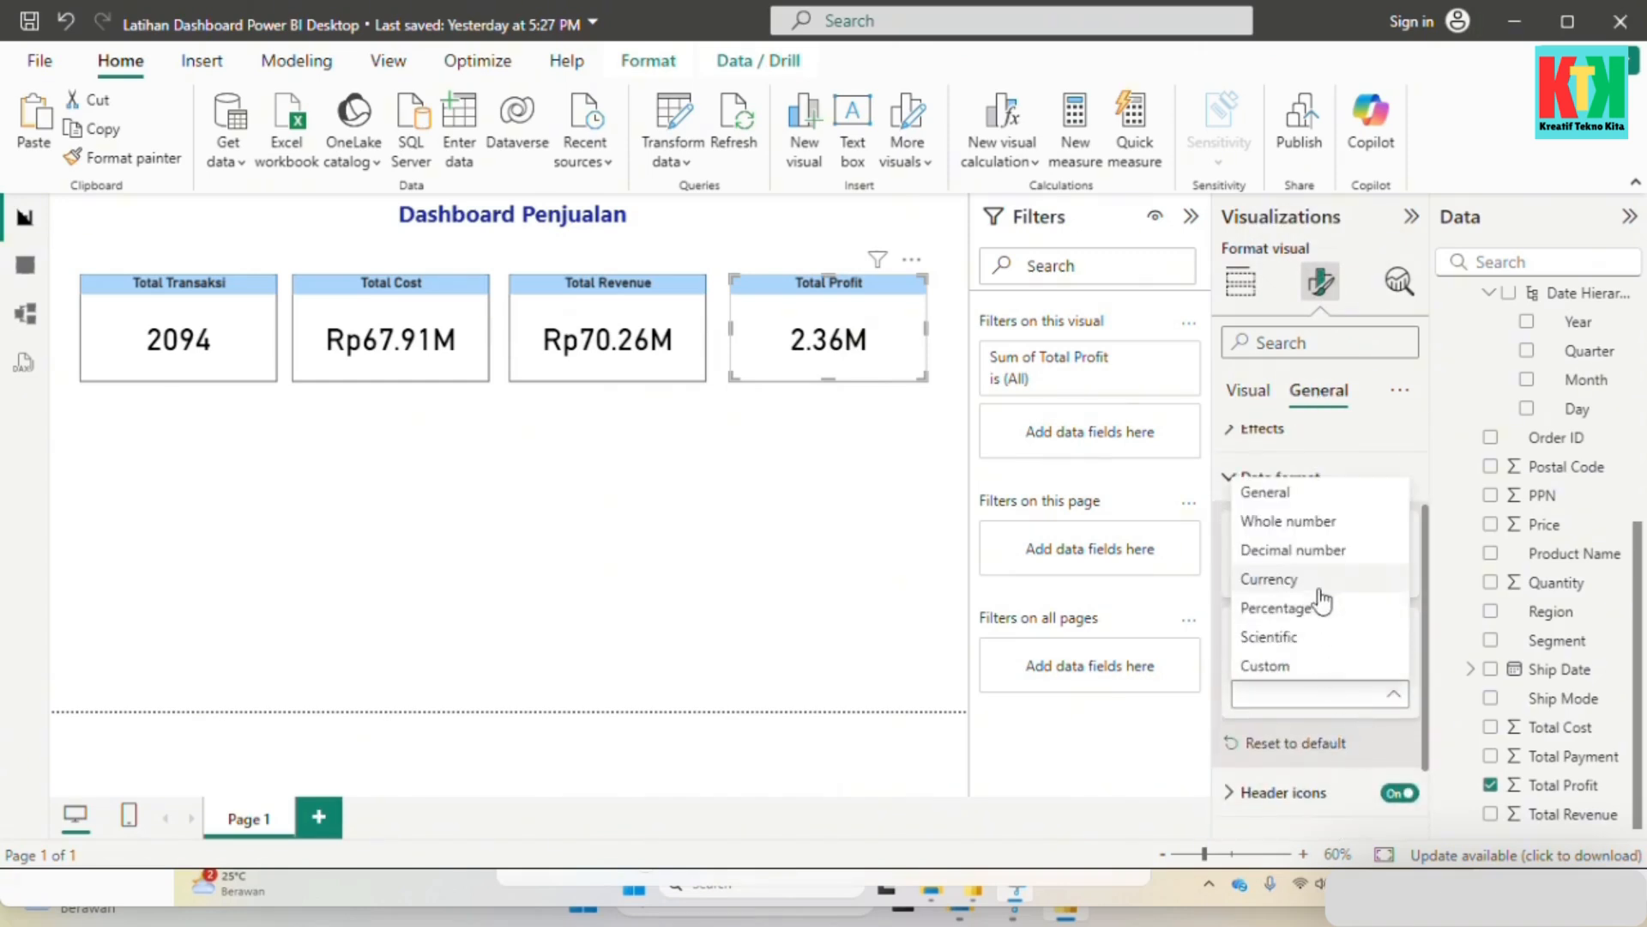
click(1276, 578)
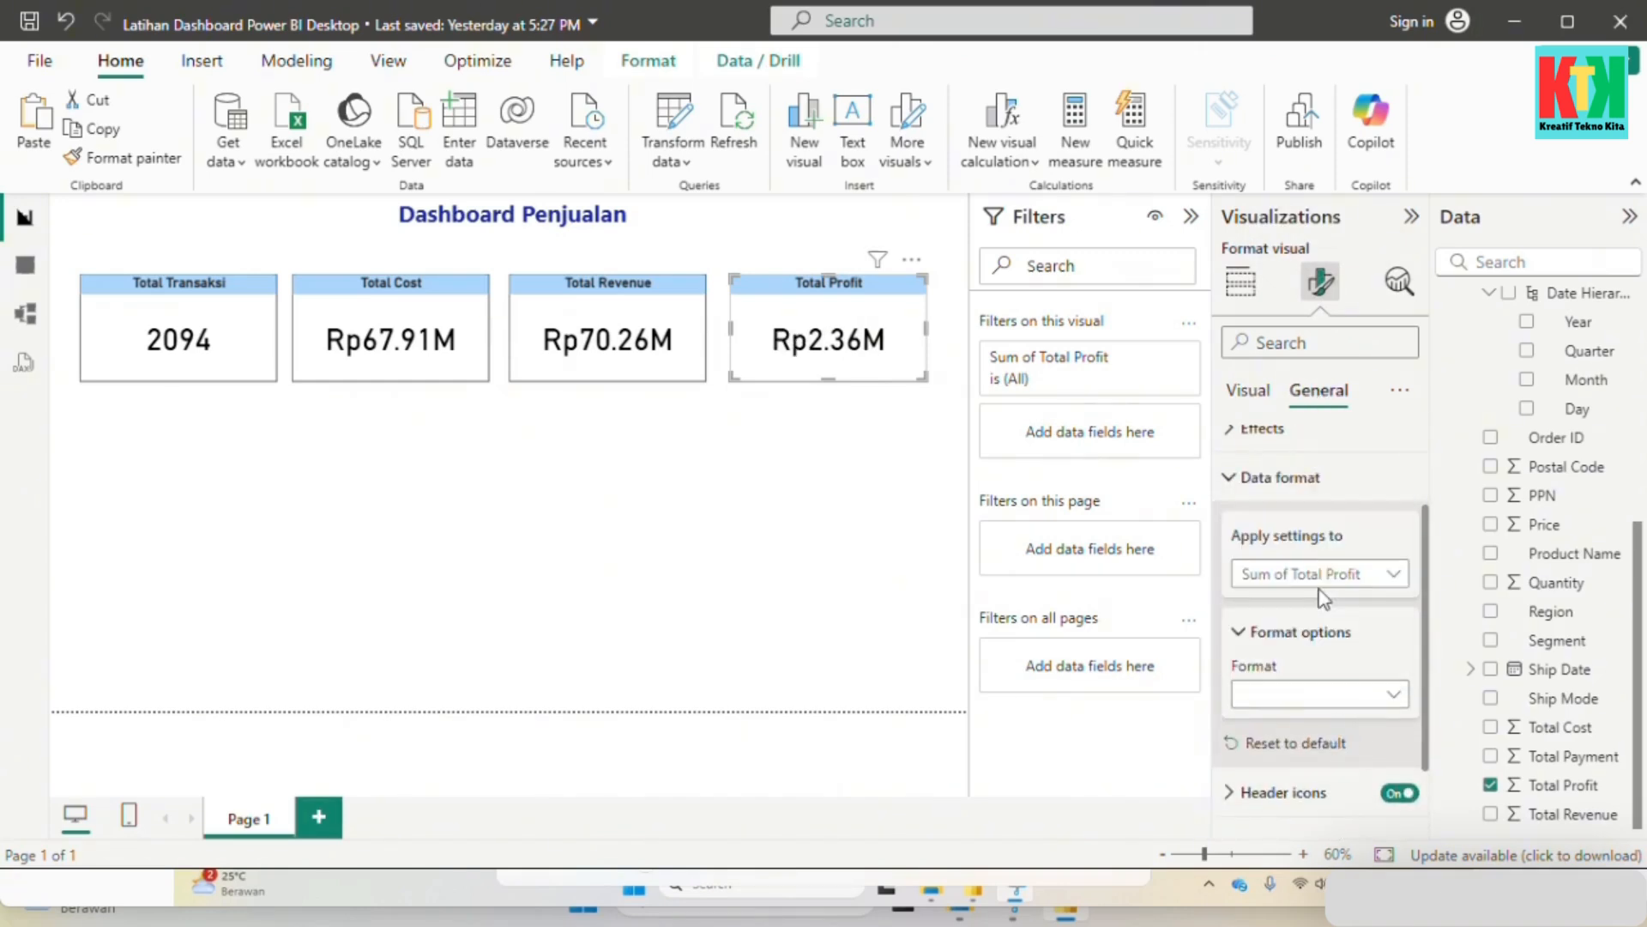
click(697, 488)
Step: Nudge the Total Revenue card and the Total Cost card slightly to the right within the row
click(671, 343)
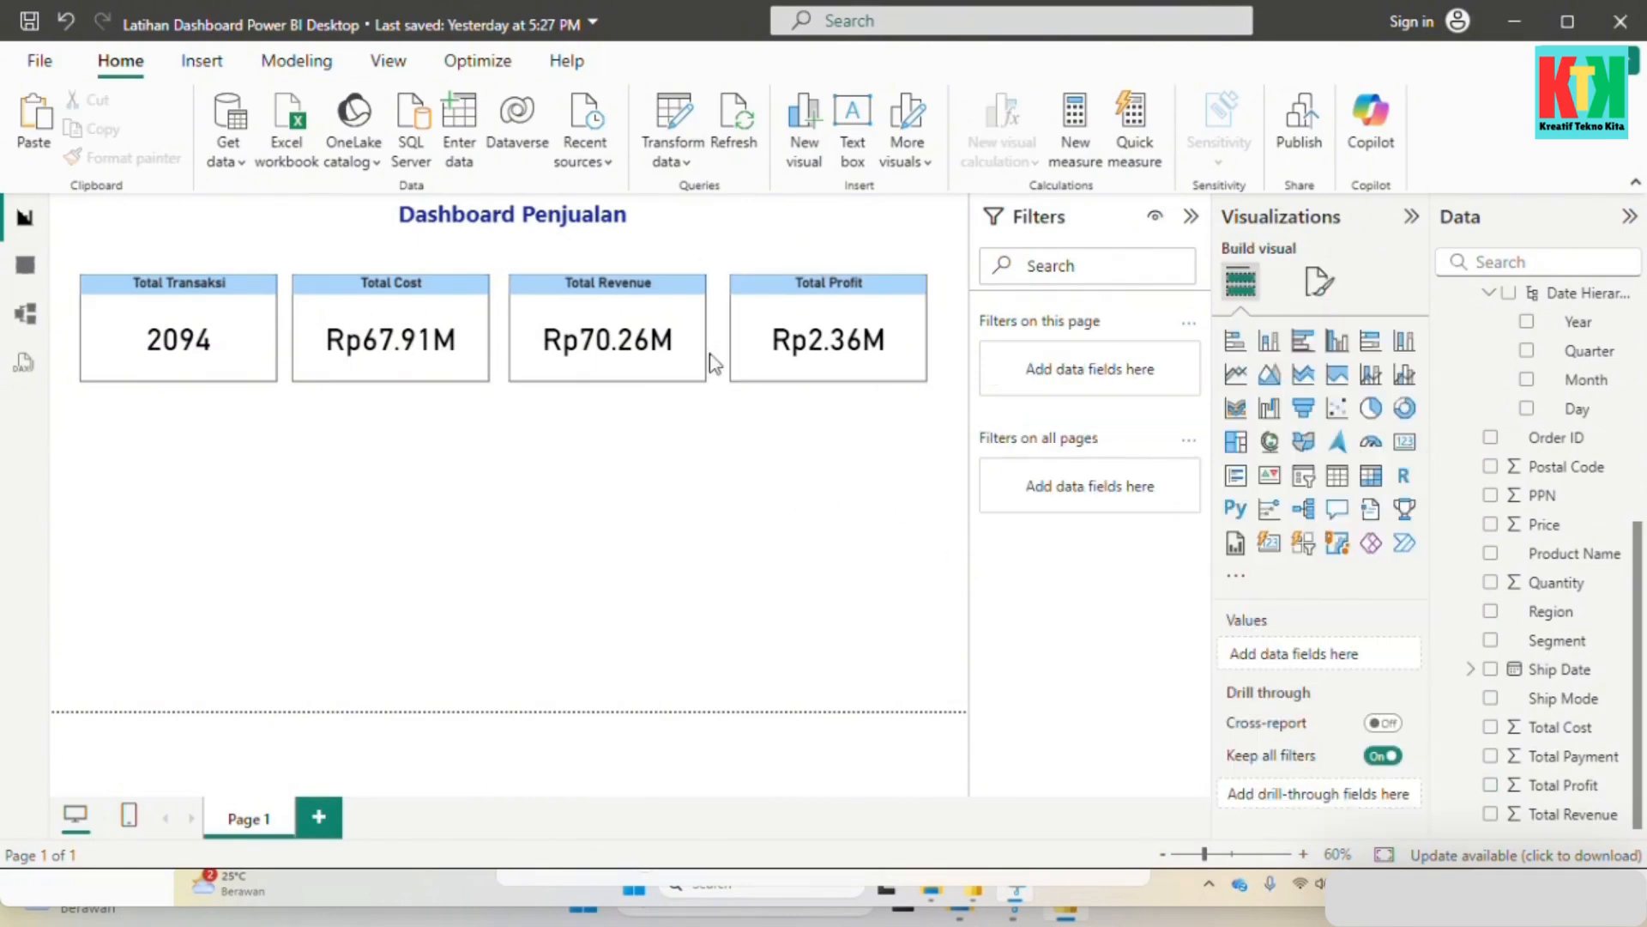
key(Right)
key(Right)
key(Right)
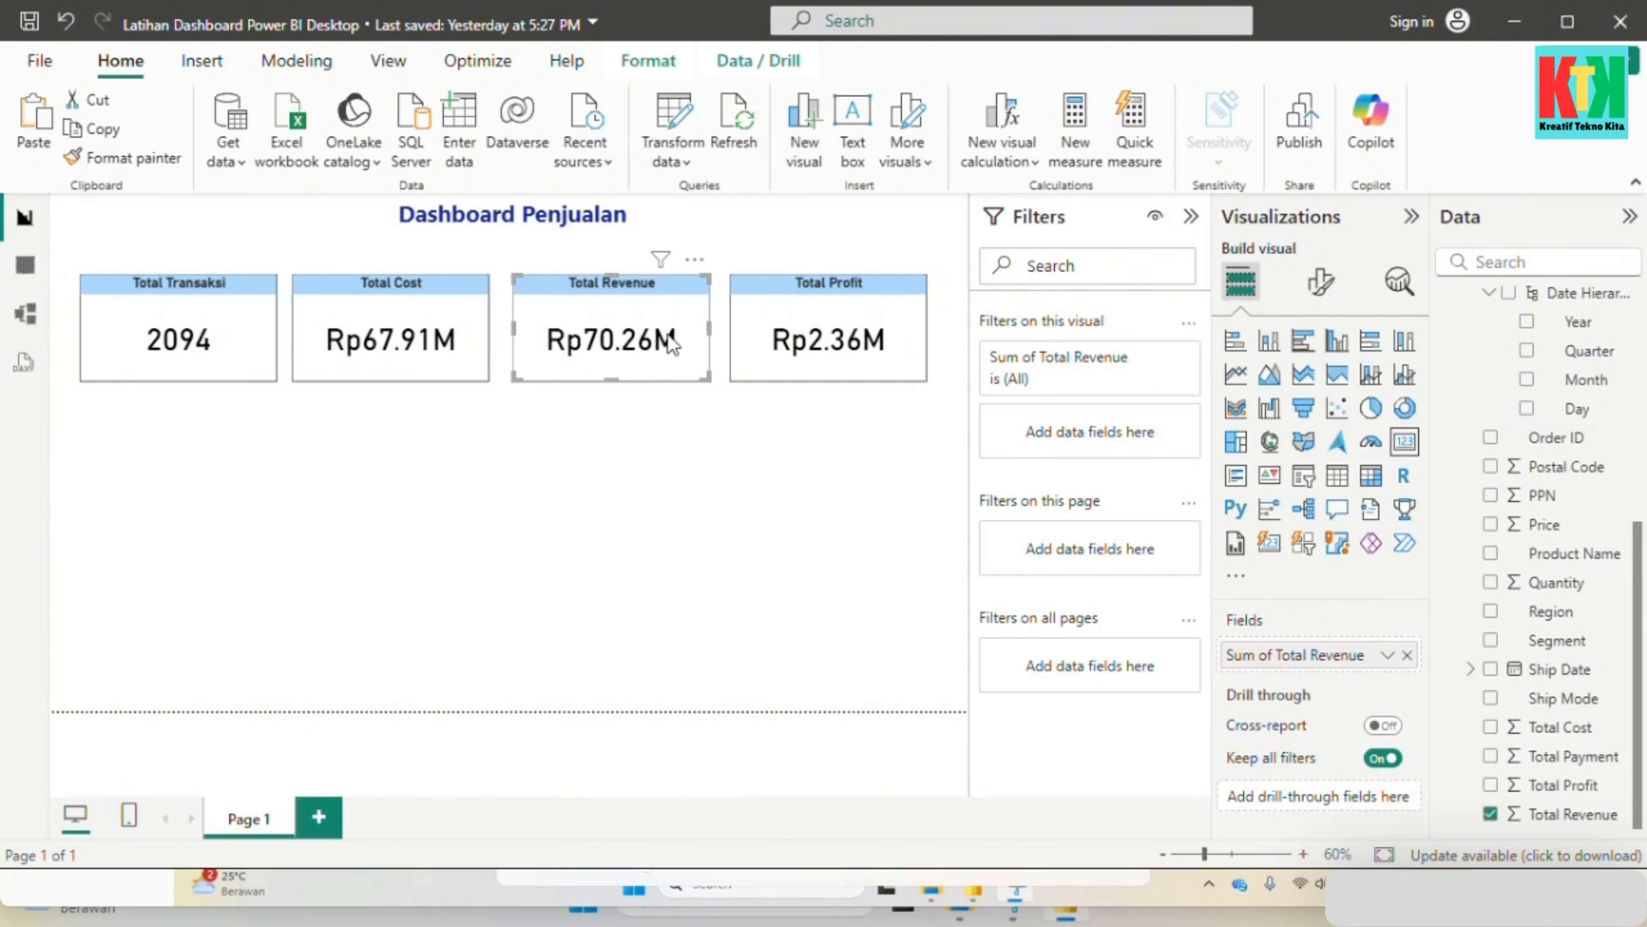
click(455, 307)
key(Right)
key(Right)
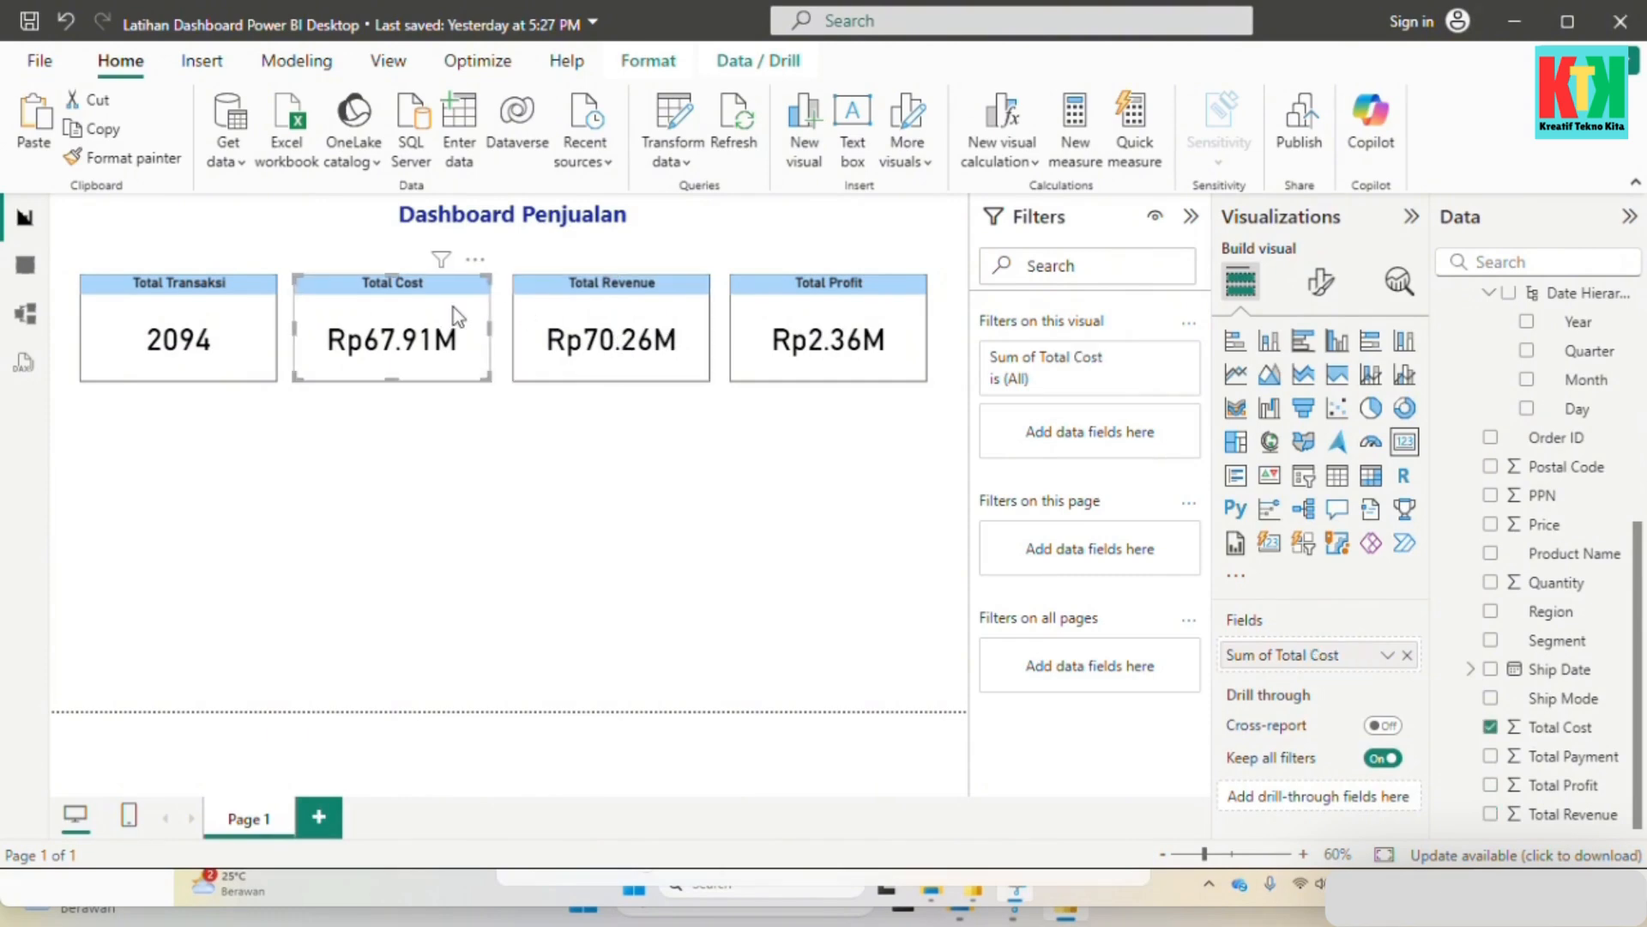
Step: Spread the four cards across the full page width with even gaps, keeping them aligned in one row
drag(192, 310, 178, 319)
drag(361, 313, 347, 313)
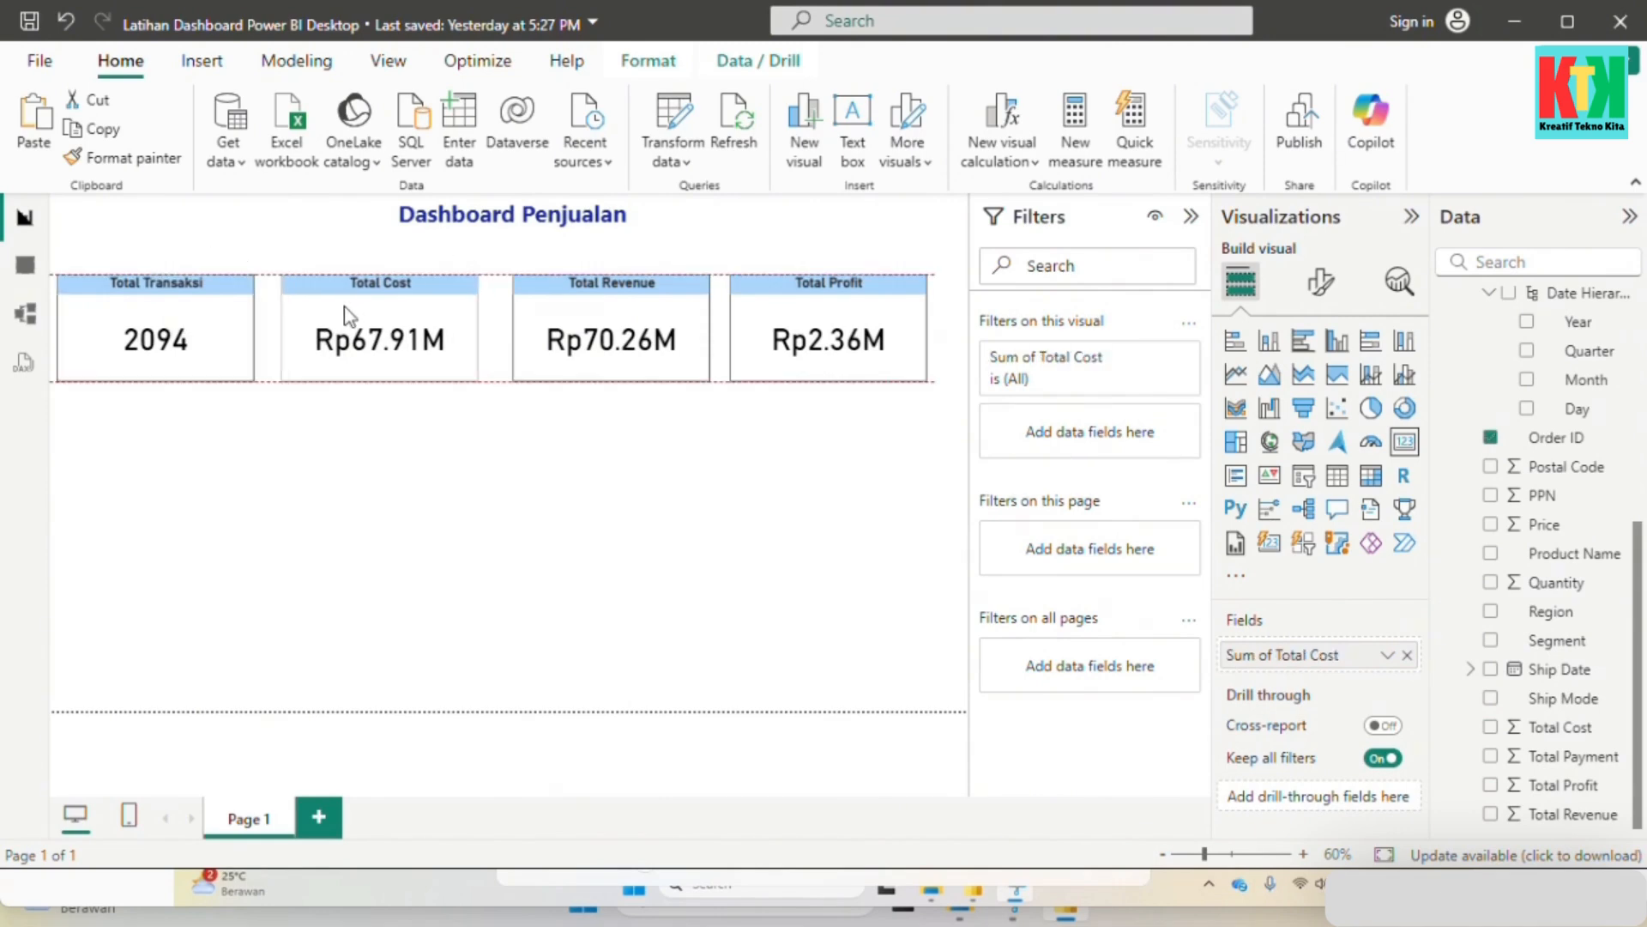
drag(792, 333, 823, 327)
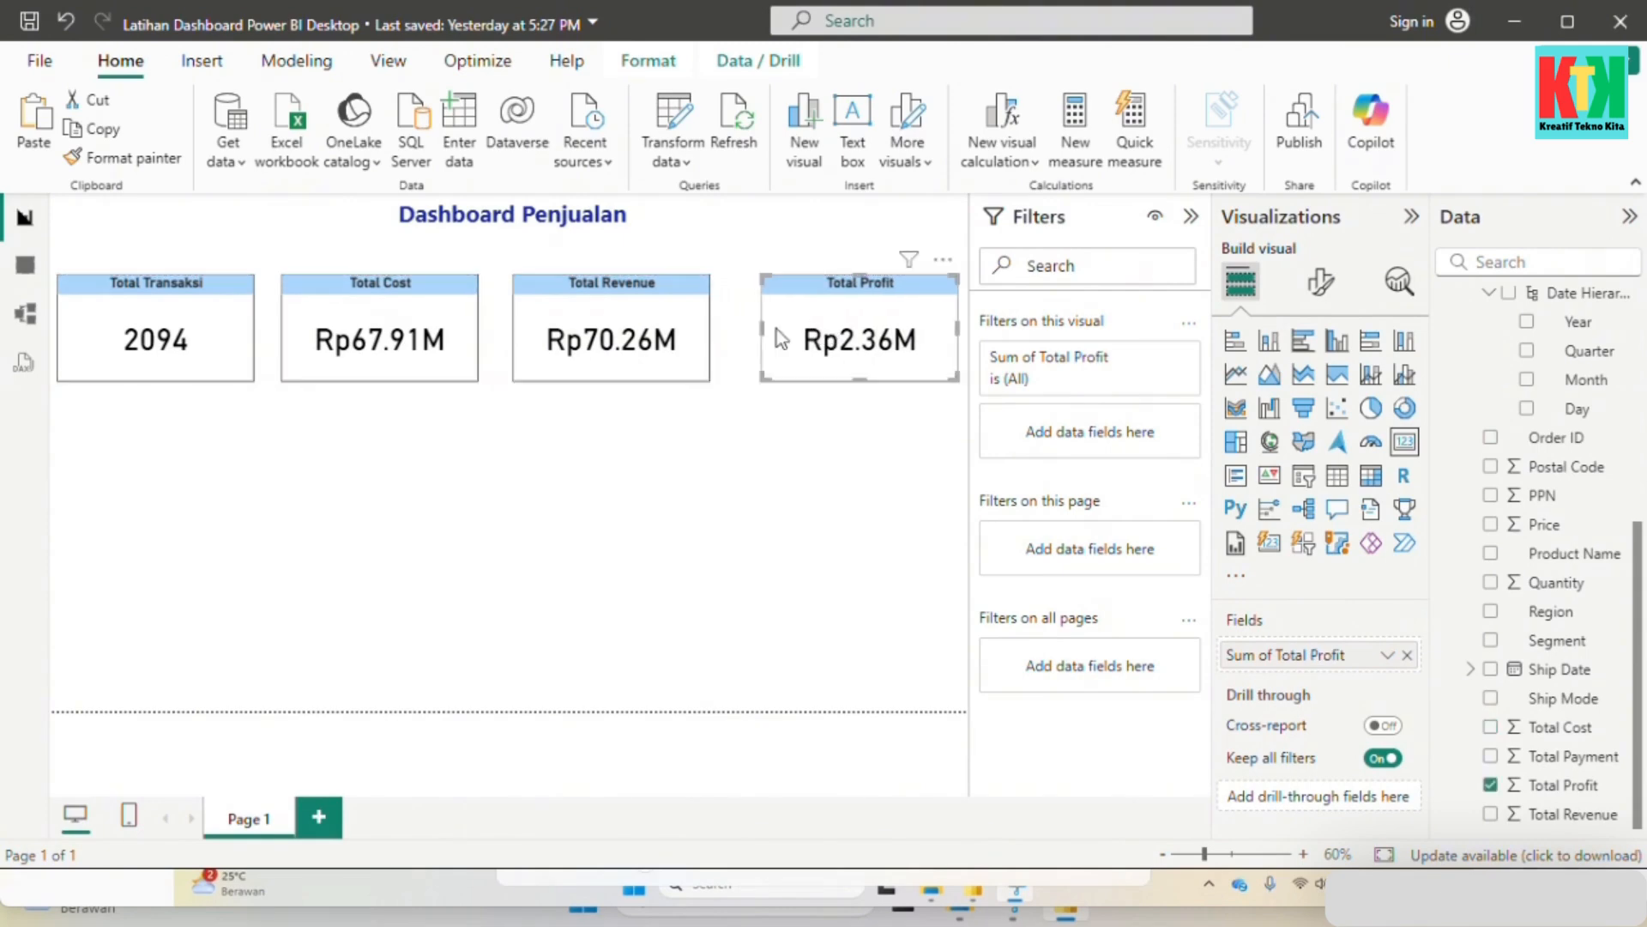
drag(677, 337, 694, 343)
drag(354, 343, 371, 343)
click(419, 553)
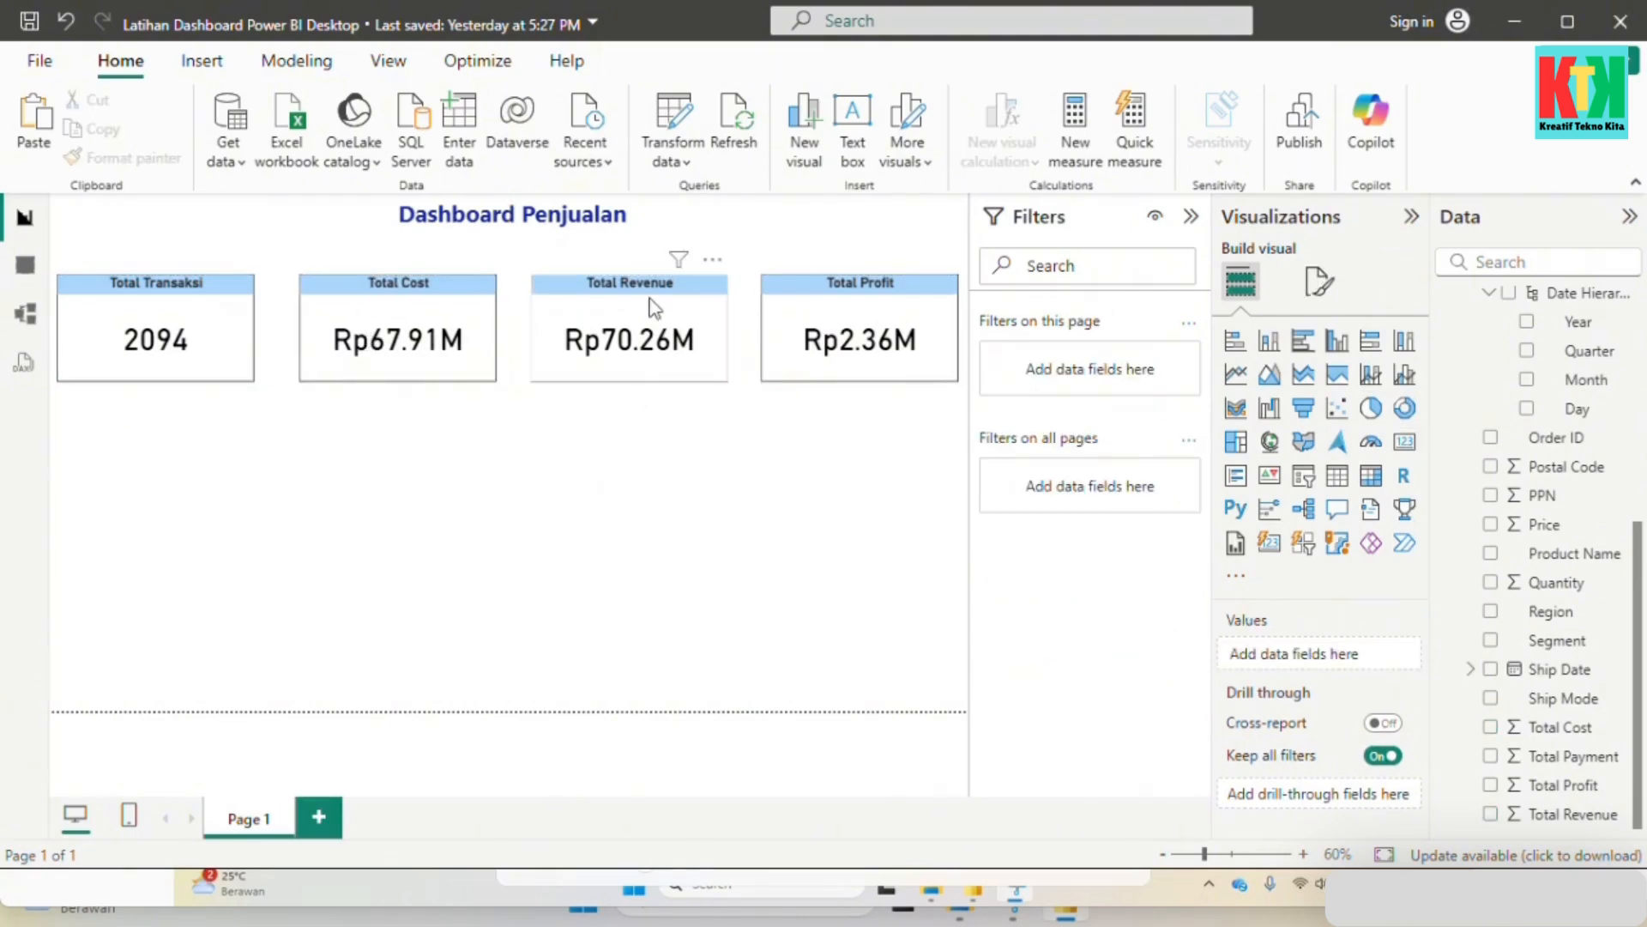
click(660, 337)
Step: Insert a stacked bar chart below the Total Transaksi card and enlarge it to nearly reach the bottom of the page
click(676, 549)
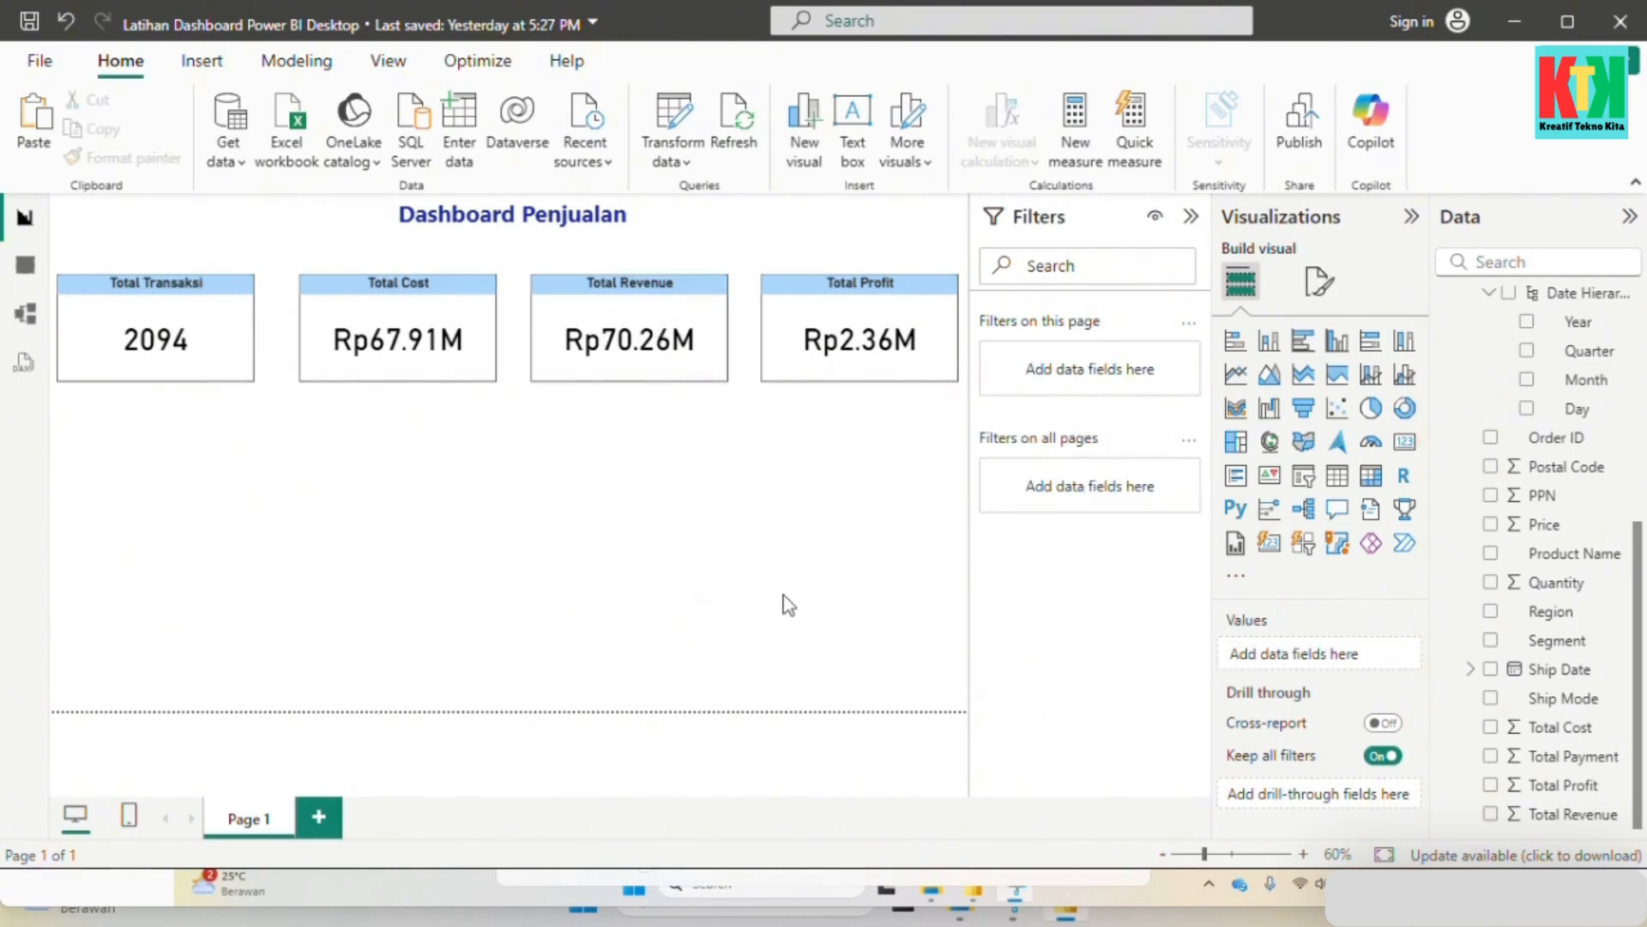
click(1236, 342)
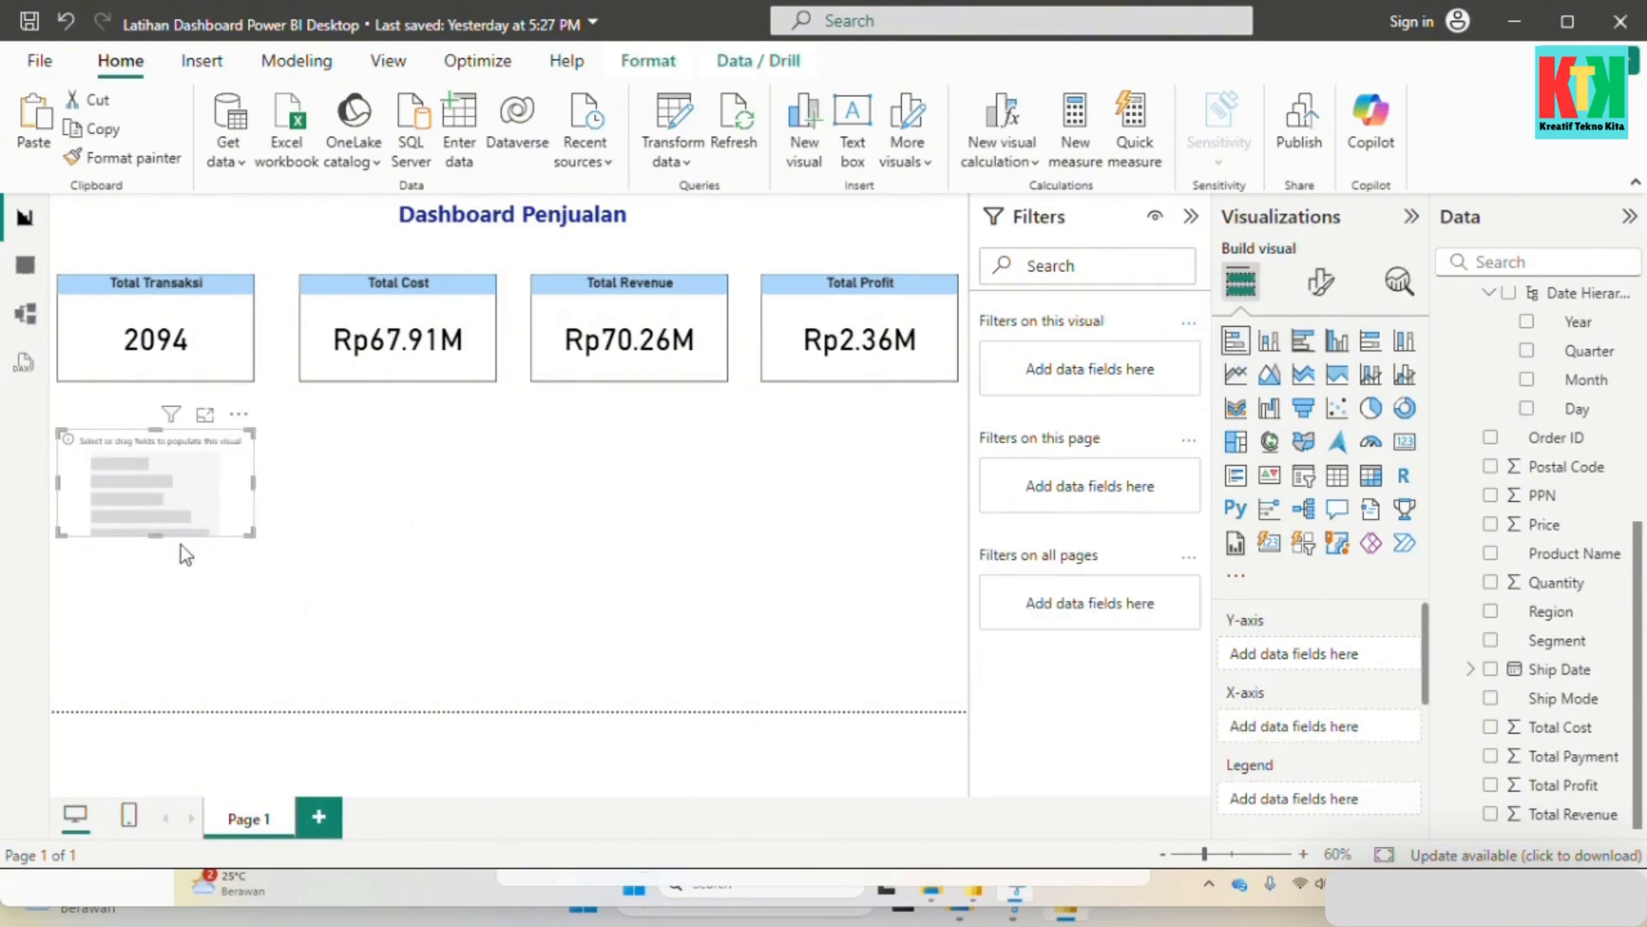
drag(251, 553, 289, 698)
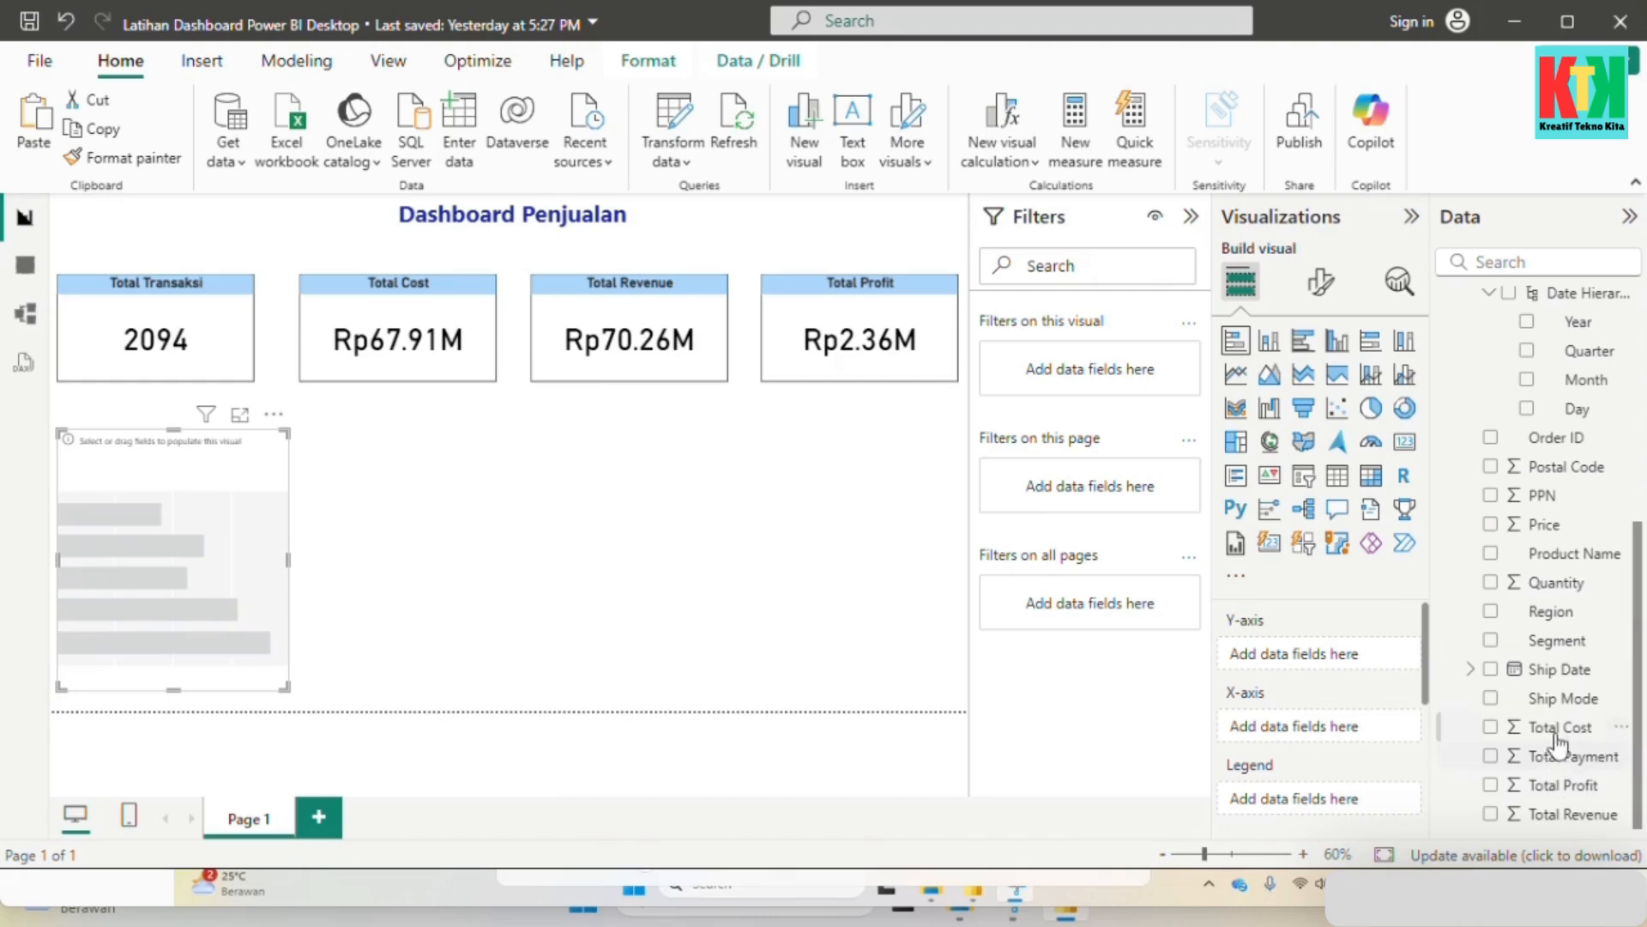
Step: Assign City to the chart's Y-axis and Total Profit to its X-axis, and stretch the chart up towards the cards and slightly wider
scroll(1581, 763, up, 3)
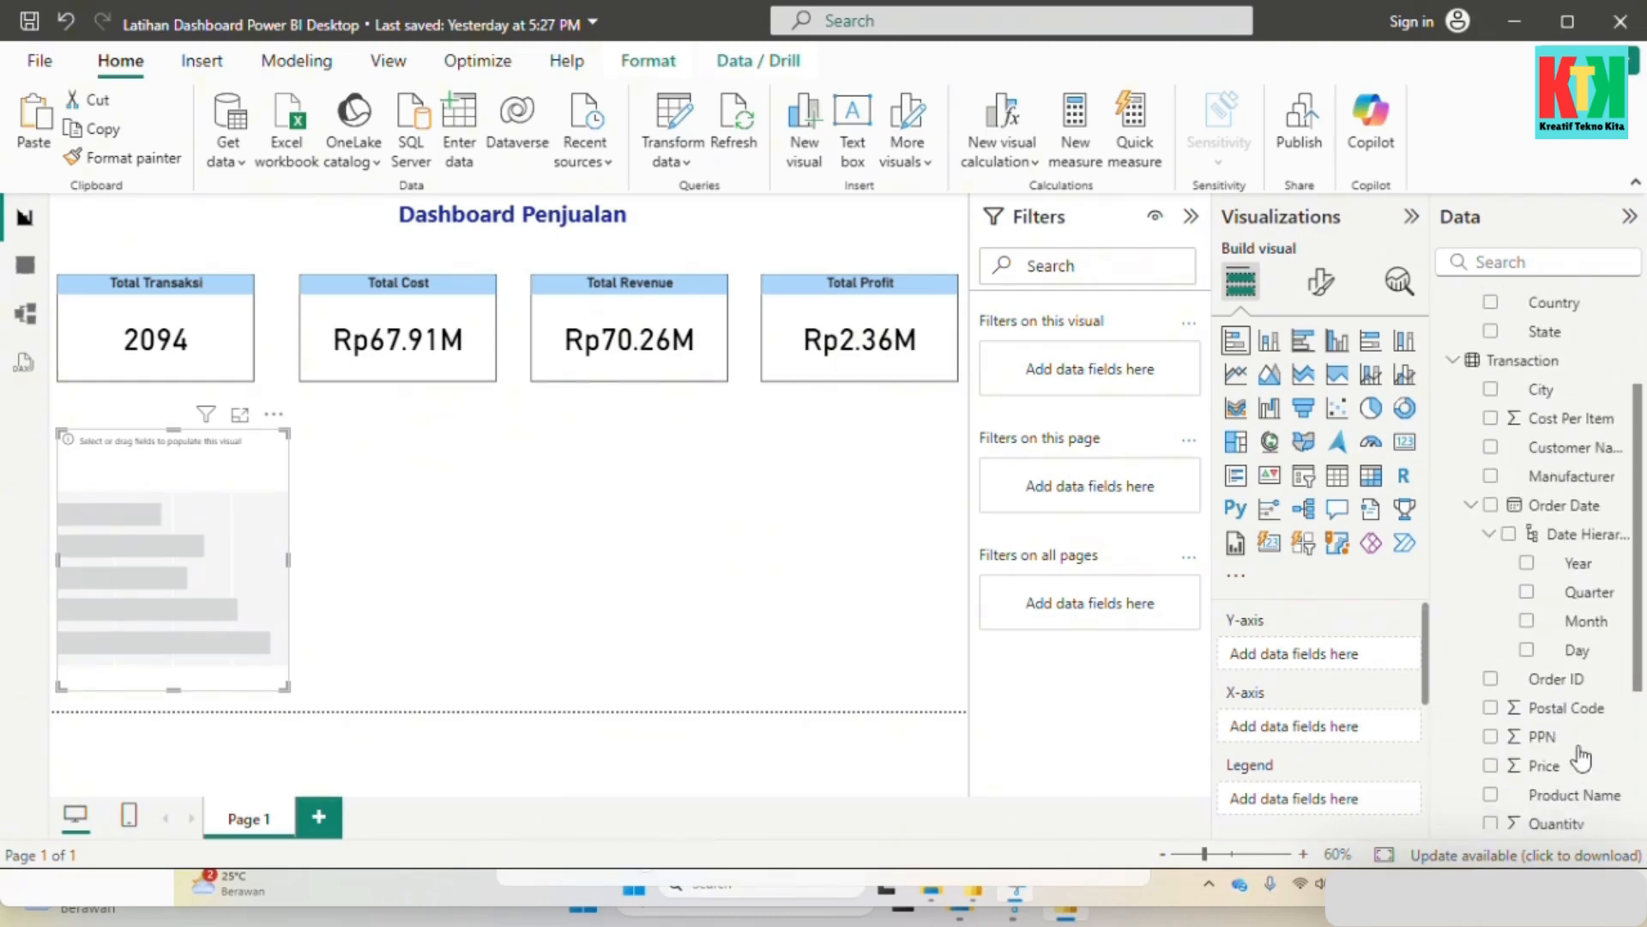
click(1470, 506)
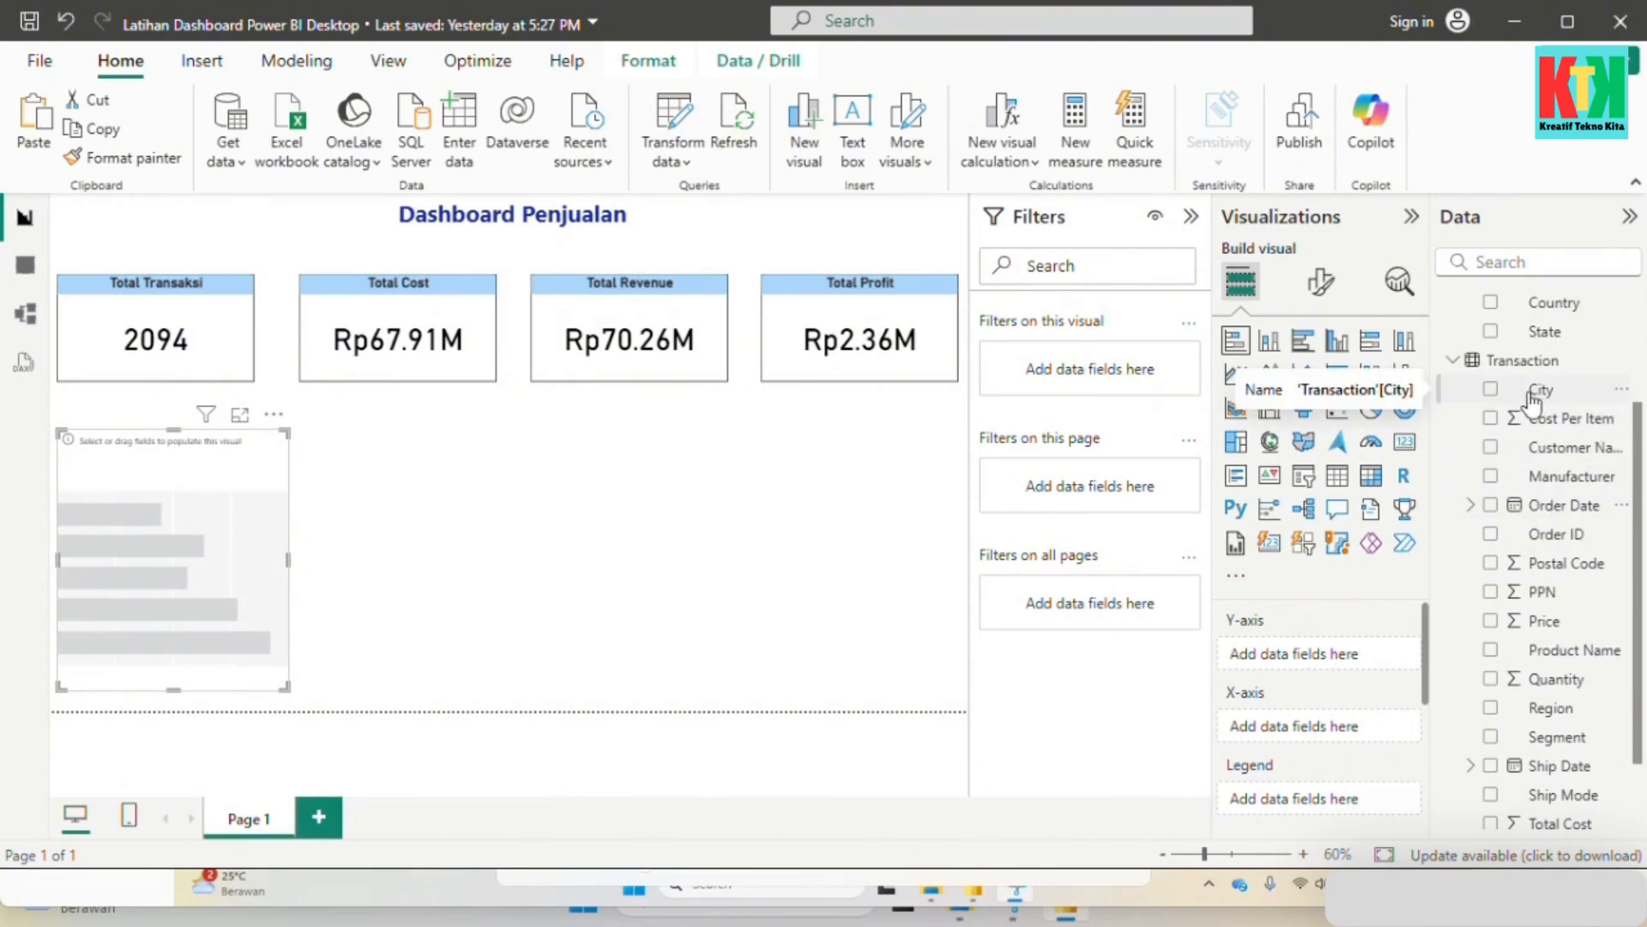
drag(1532, 396, 1342, 655)
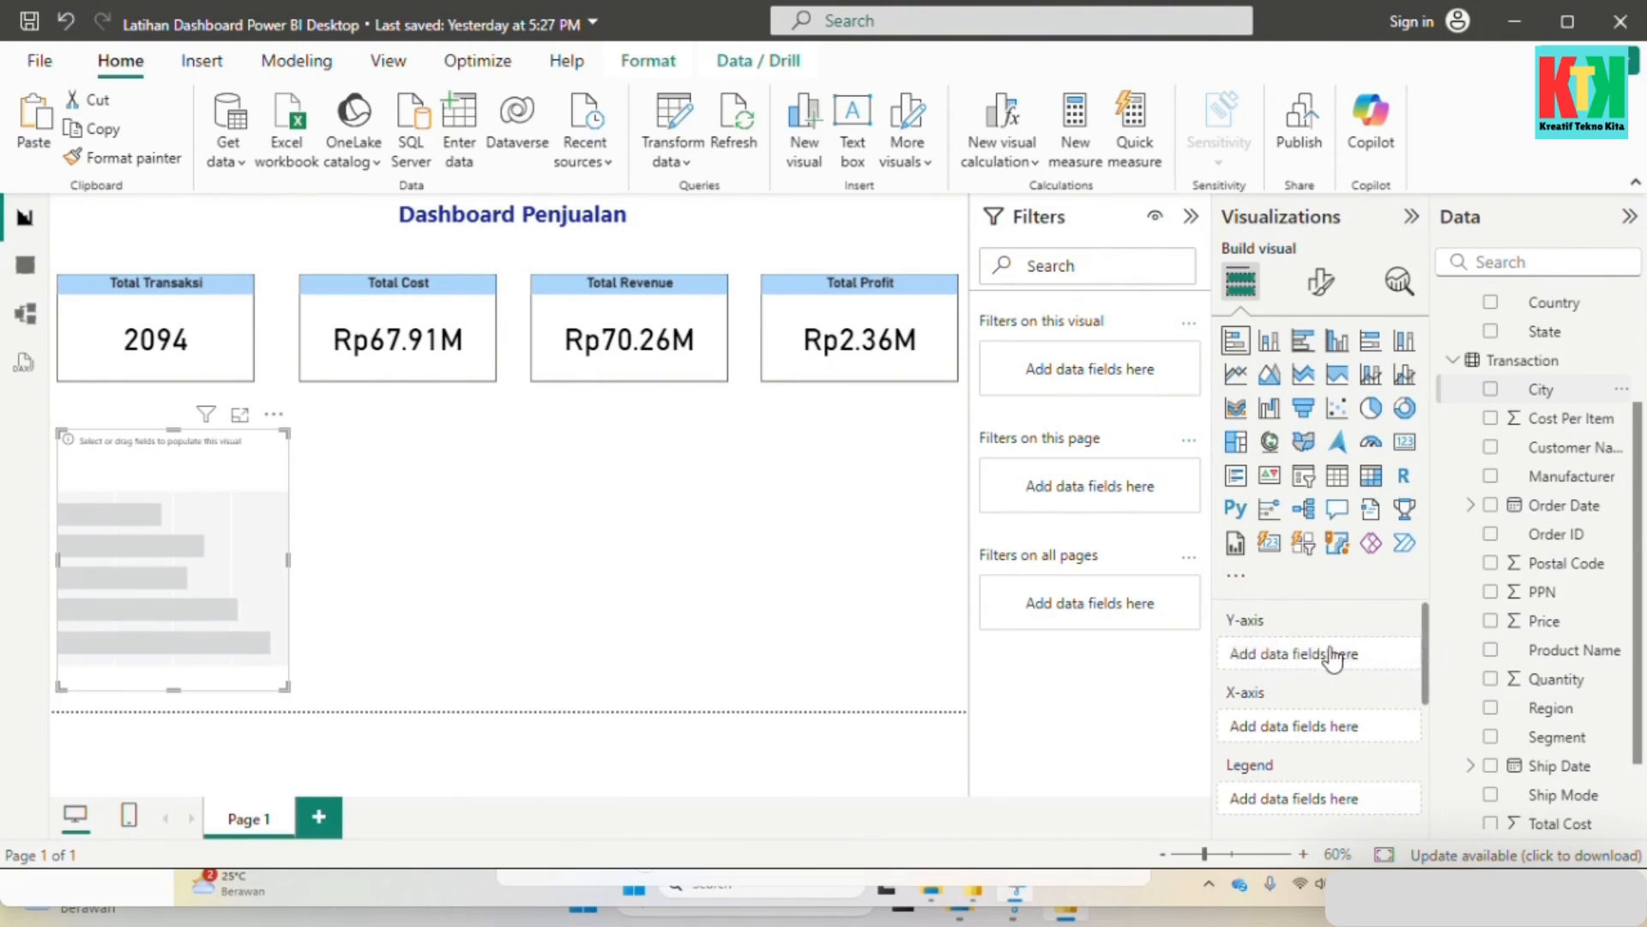
scroll(1601, 583, down, 3)
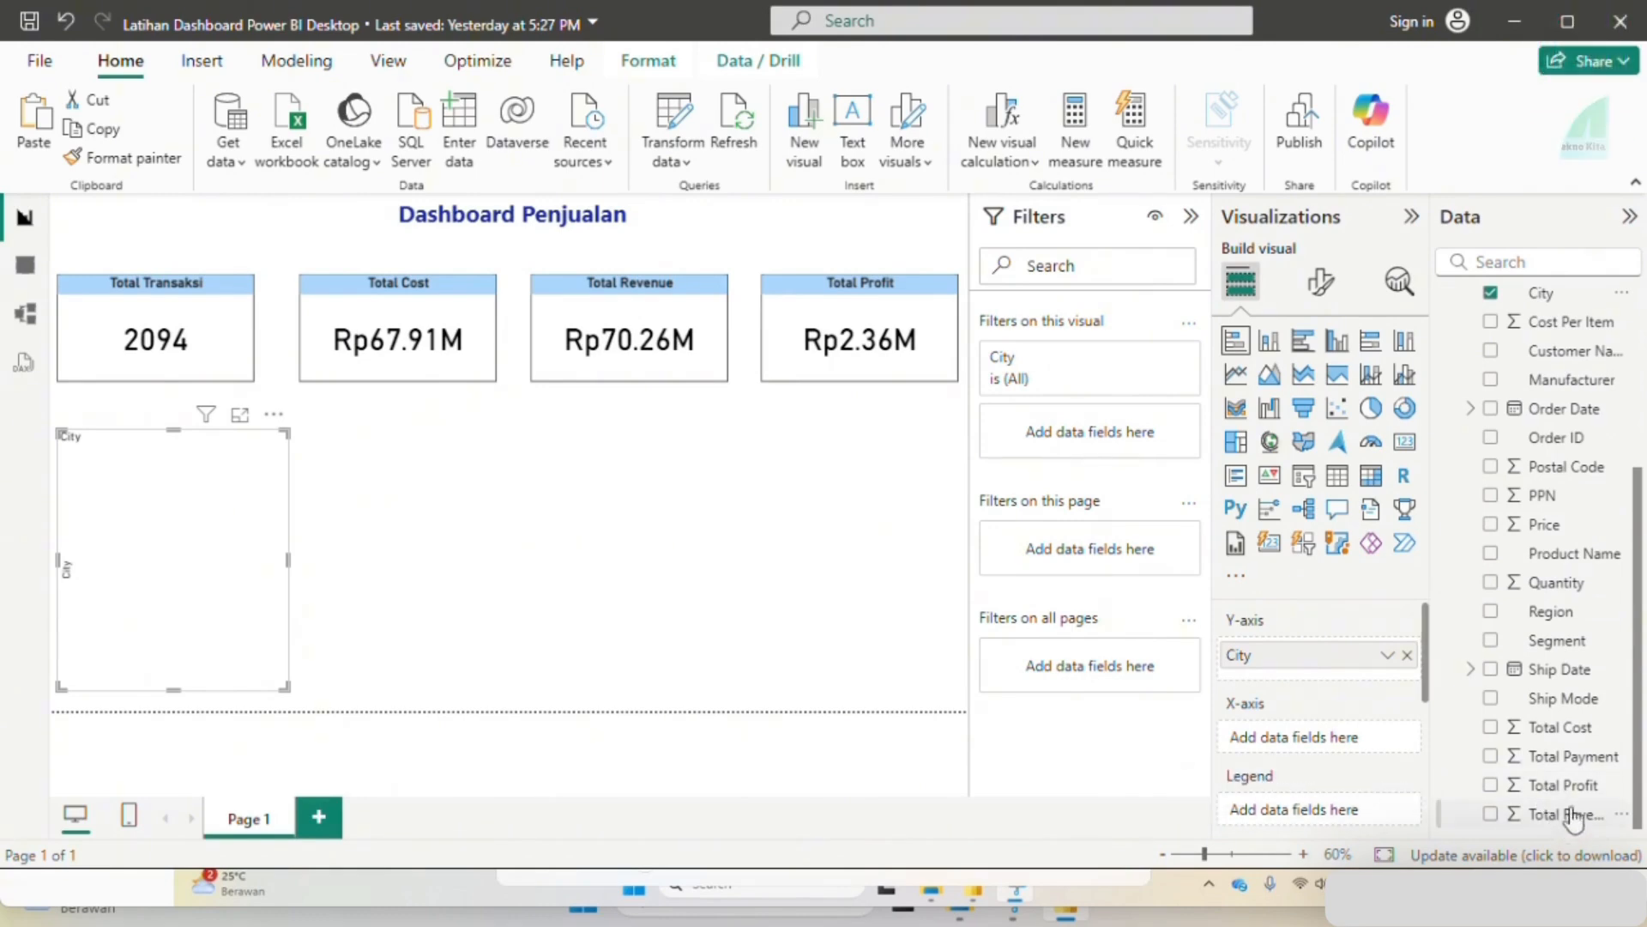
drag(1563, 786, 1357, 739)
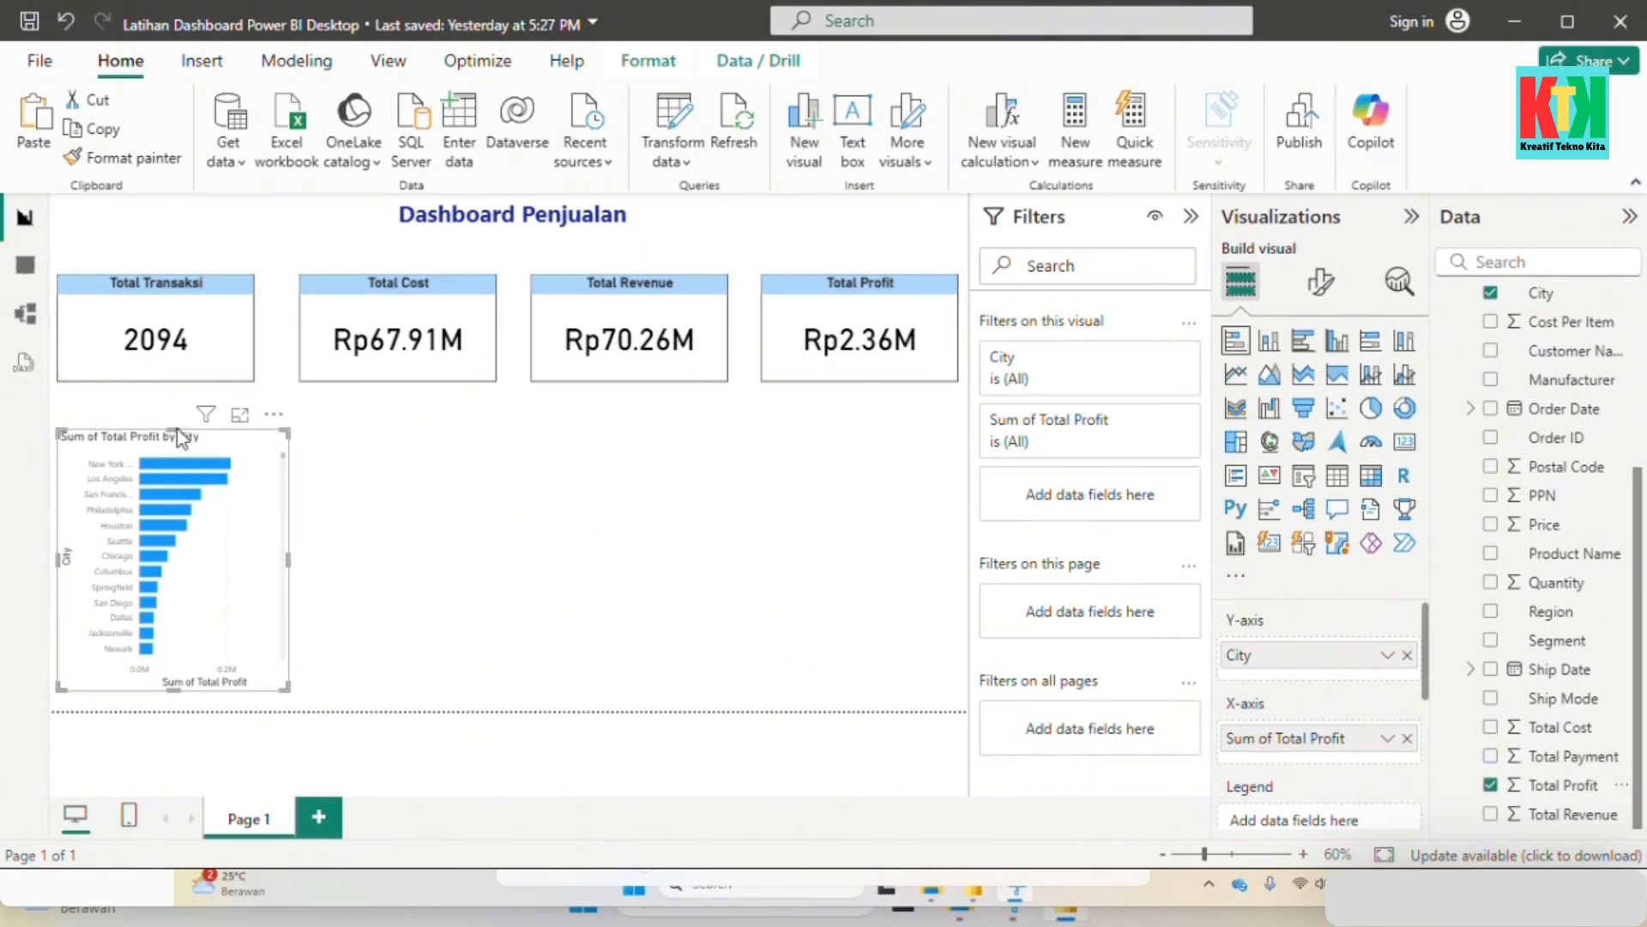
drag(178, 429, 174, 393)
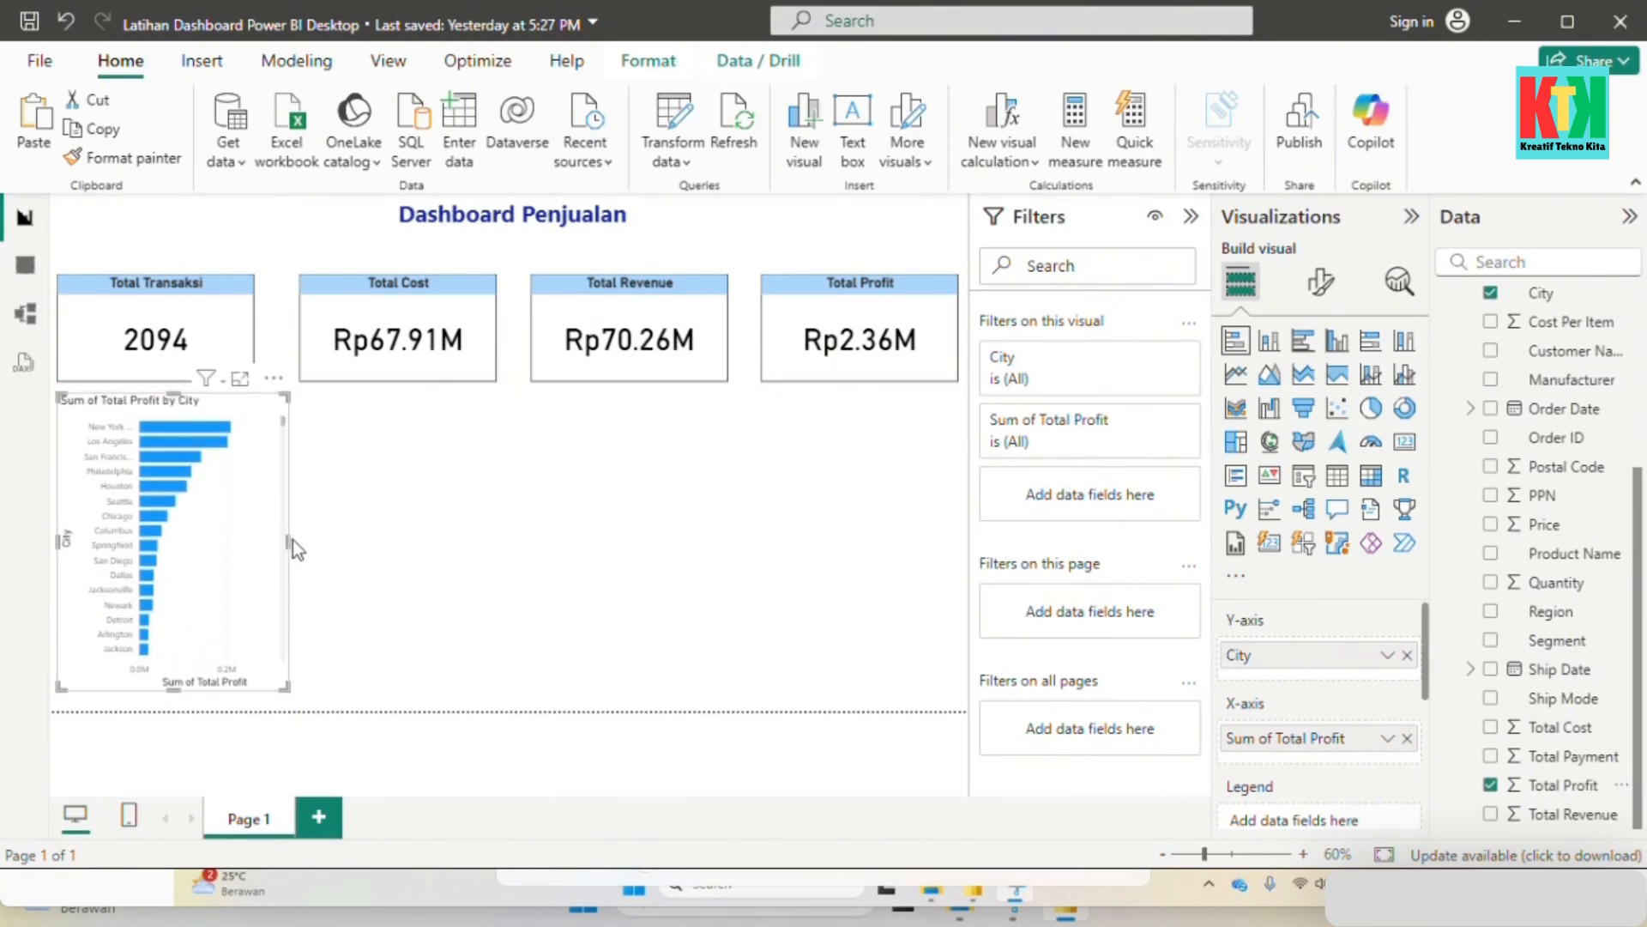
drag(289, 540, 301, 542)
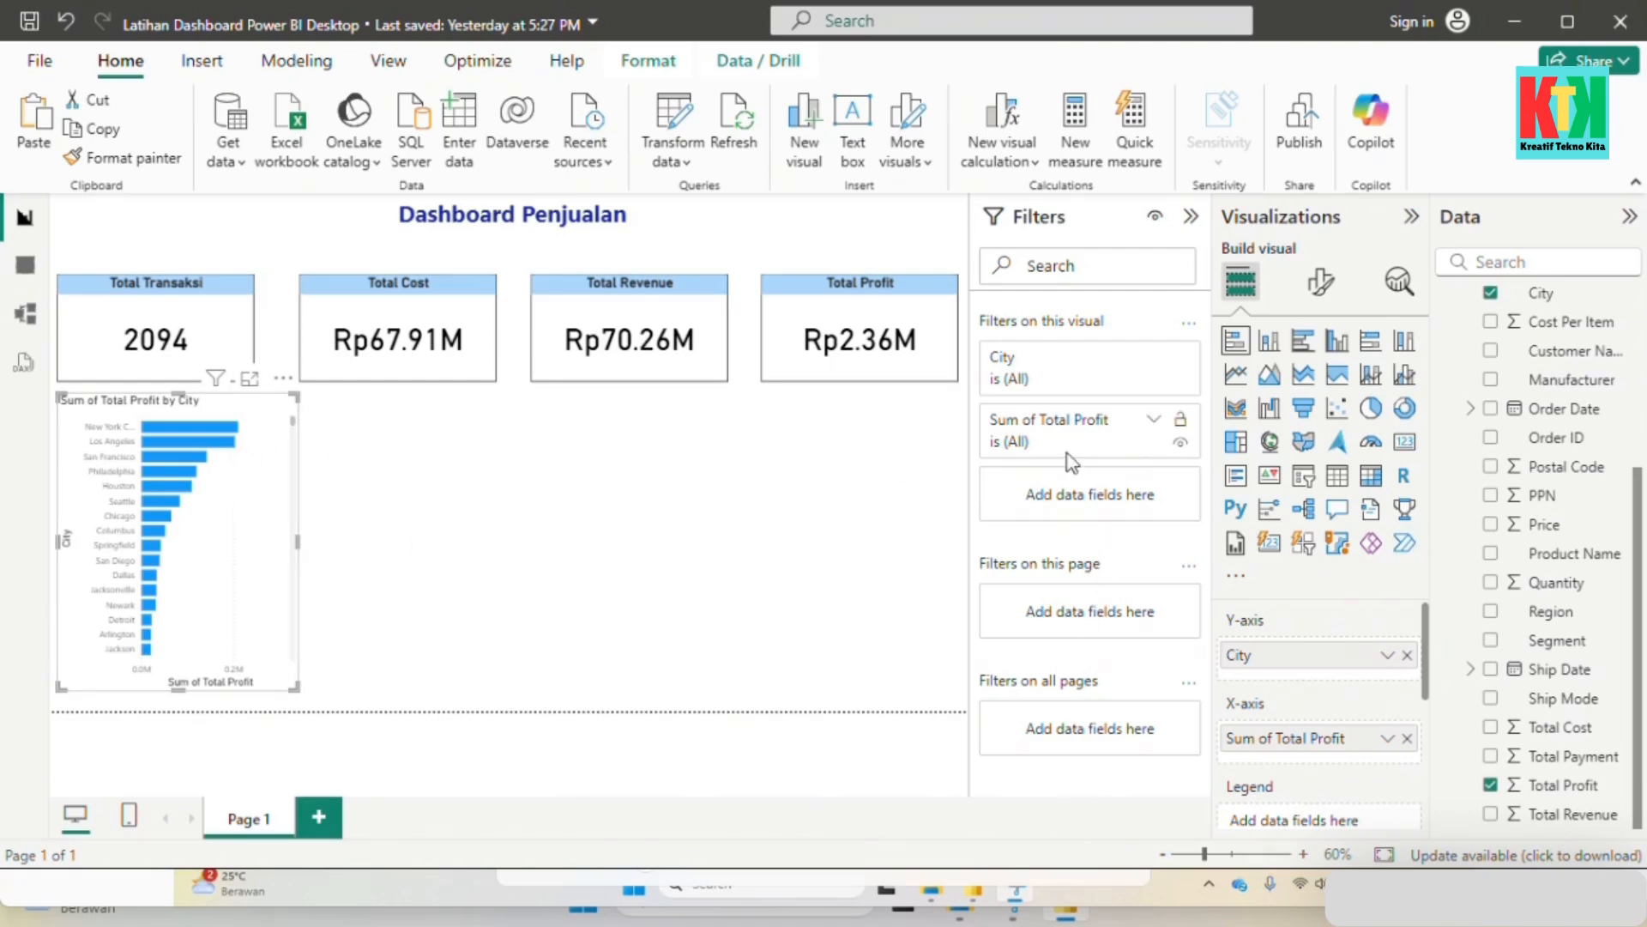
Step: Filter the bar chart's City field with a Top N filter showing the top 10 by Sum of Total Profit
click(1154, 361)
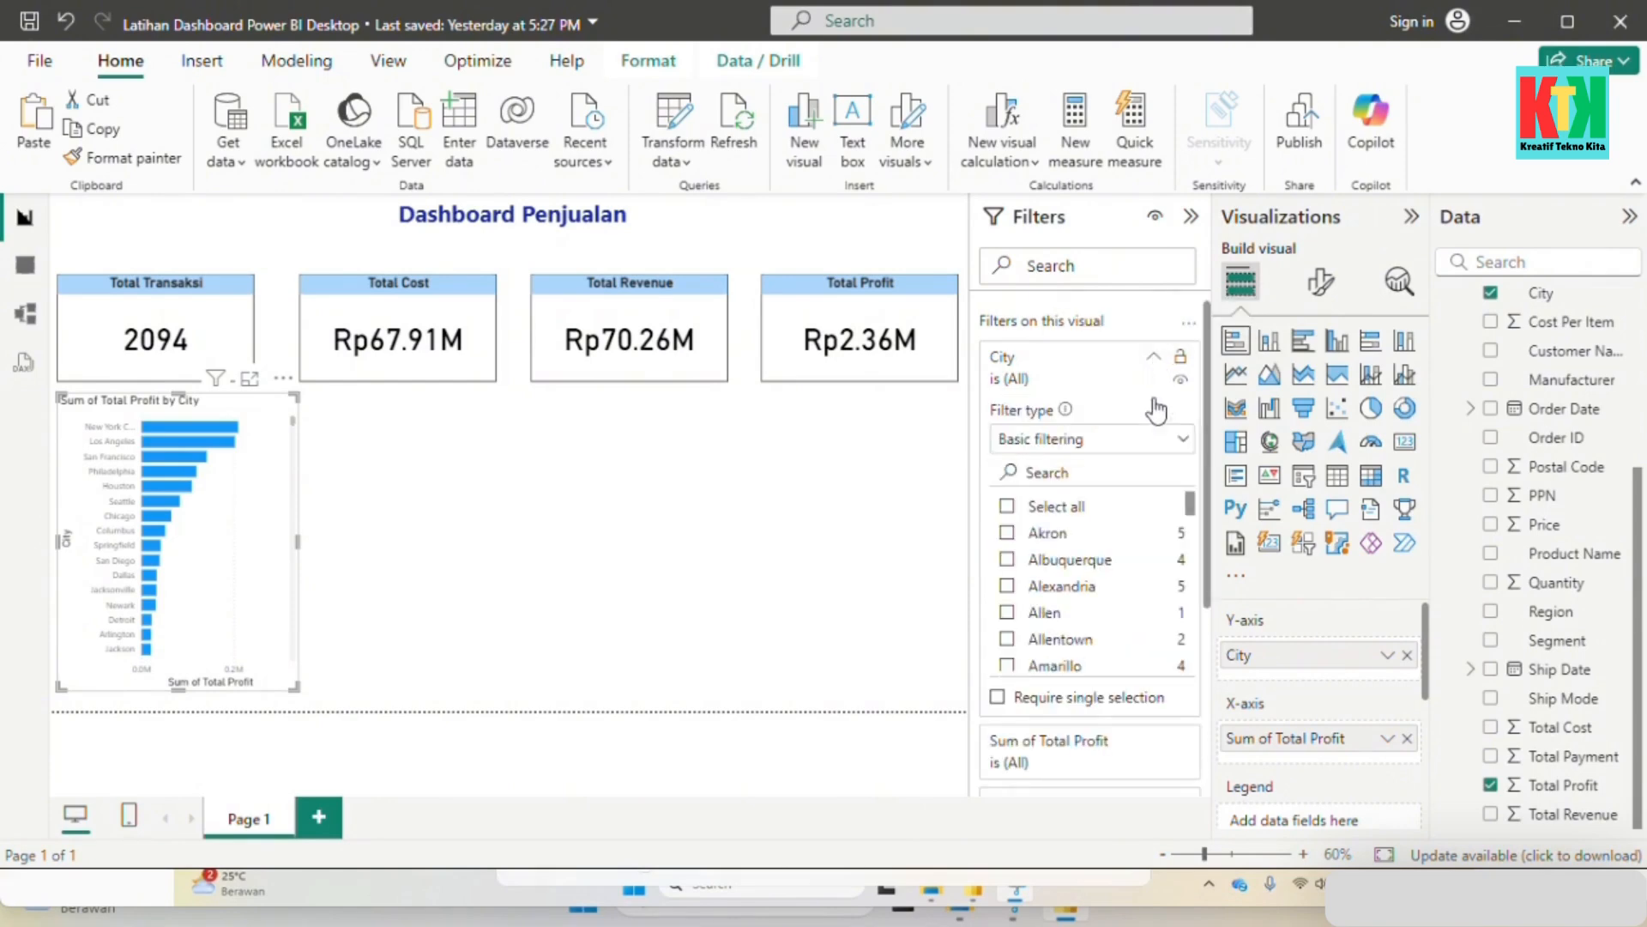
click(1137, 451)
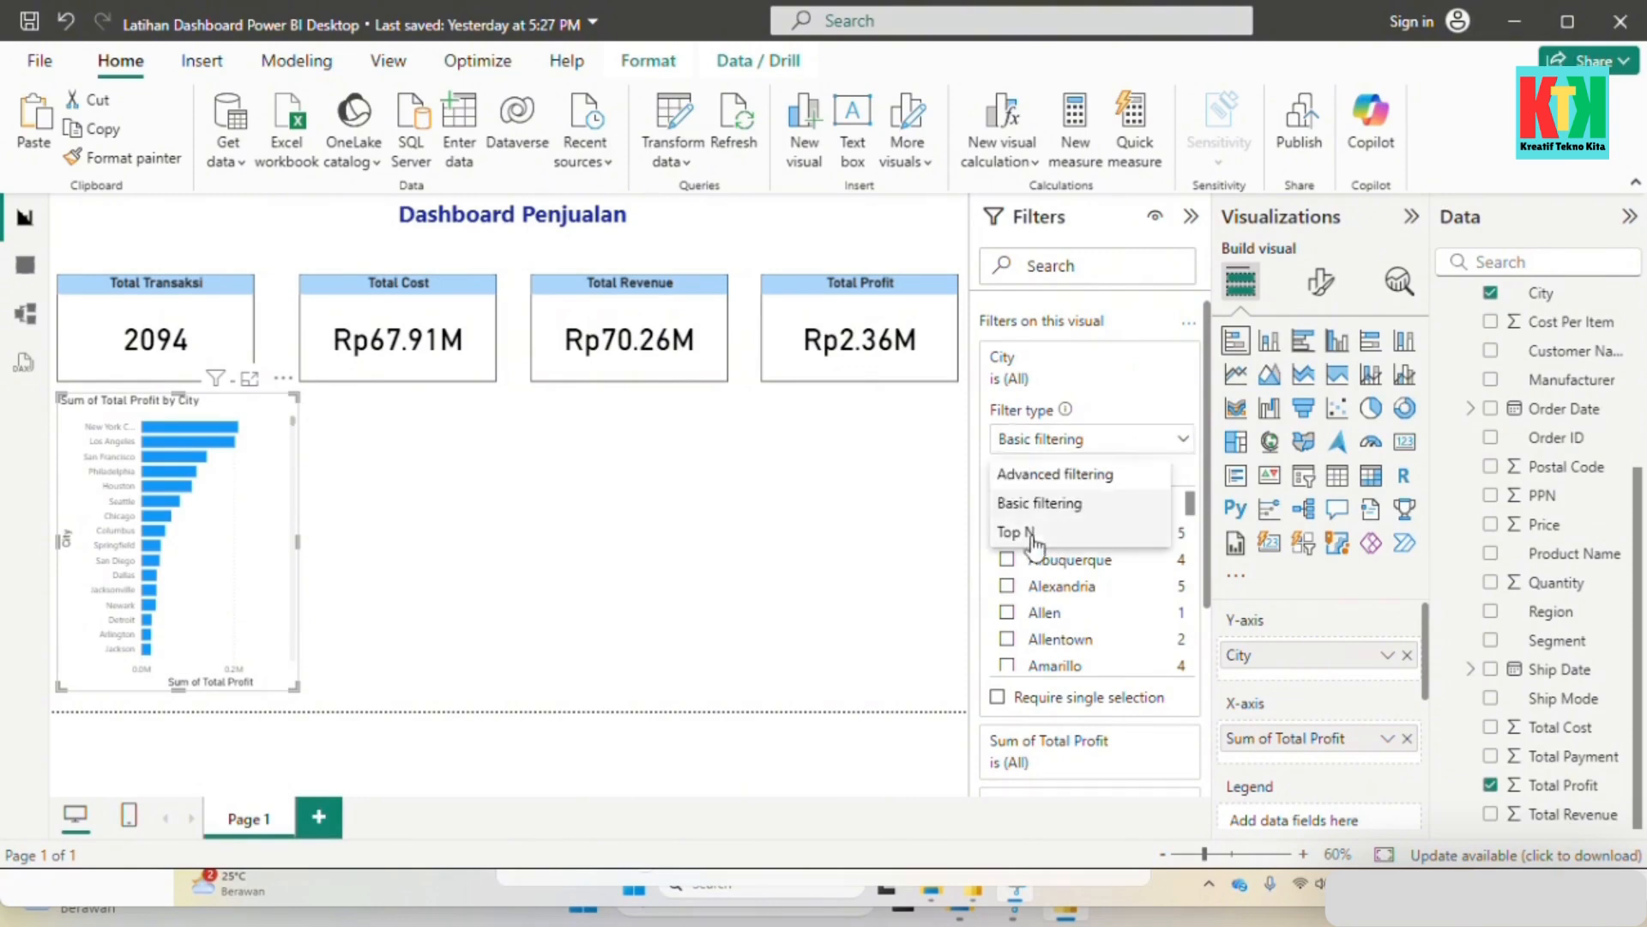
click(1032, 532)
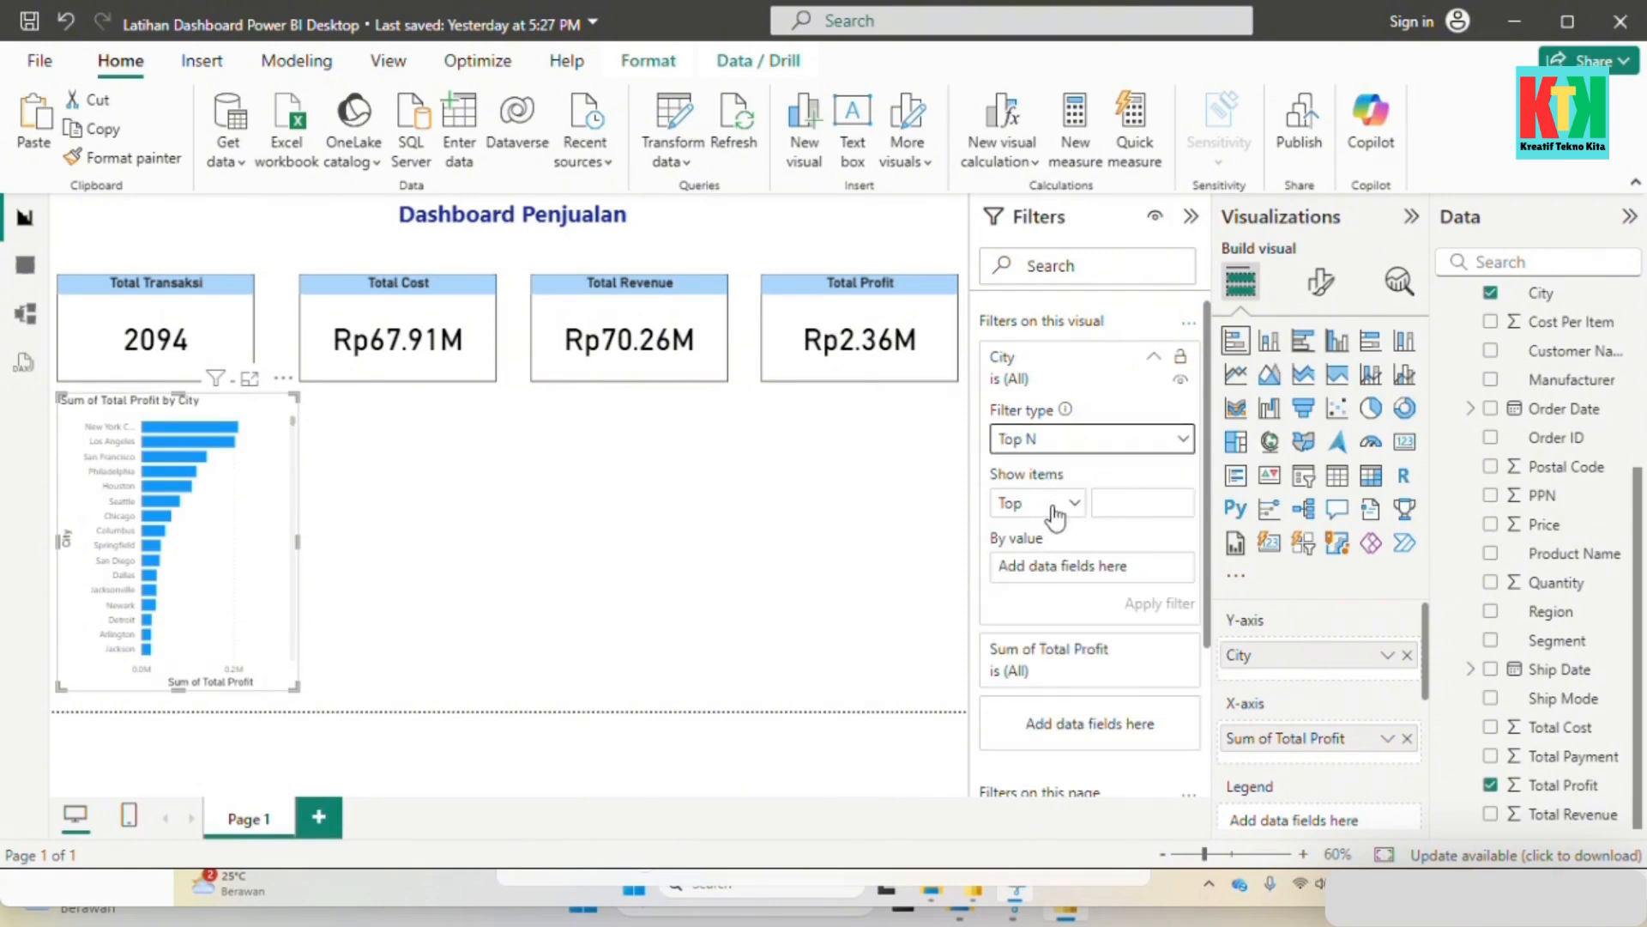
click(1154, 504)
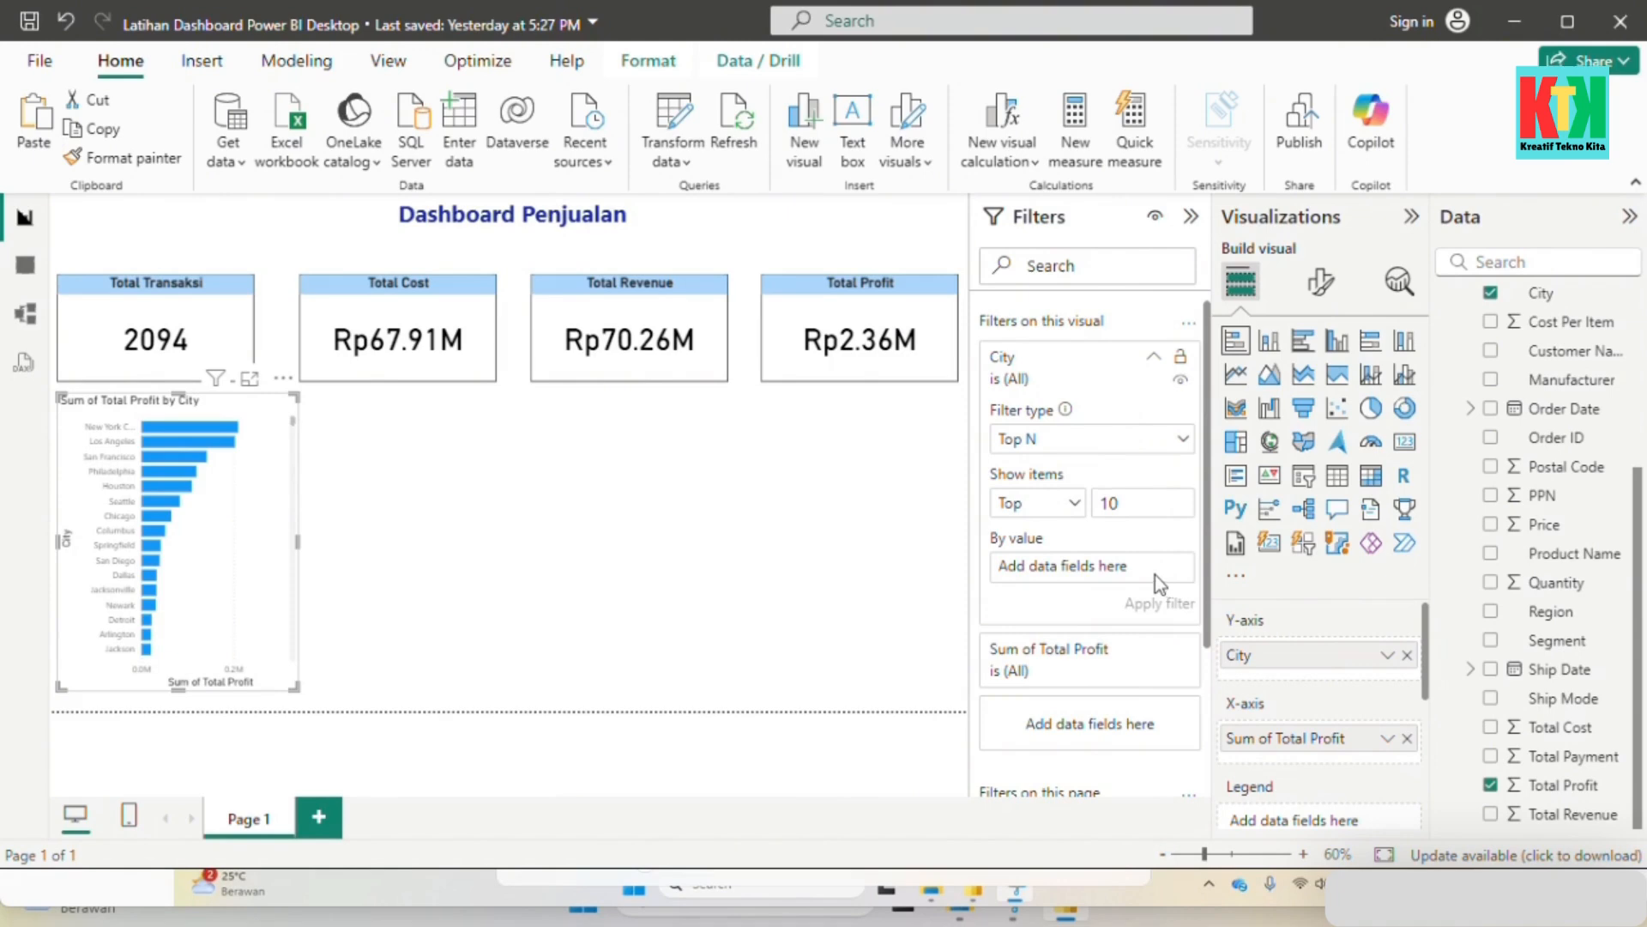
drag(1557, 784, 1131, 573)
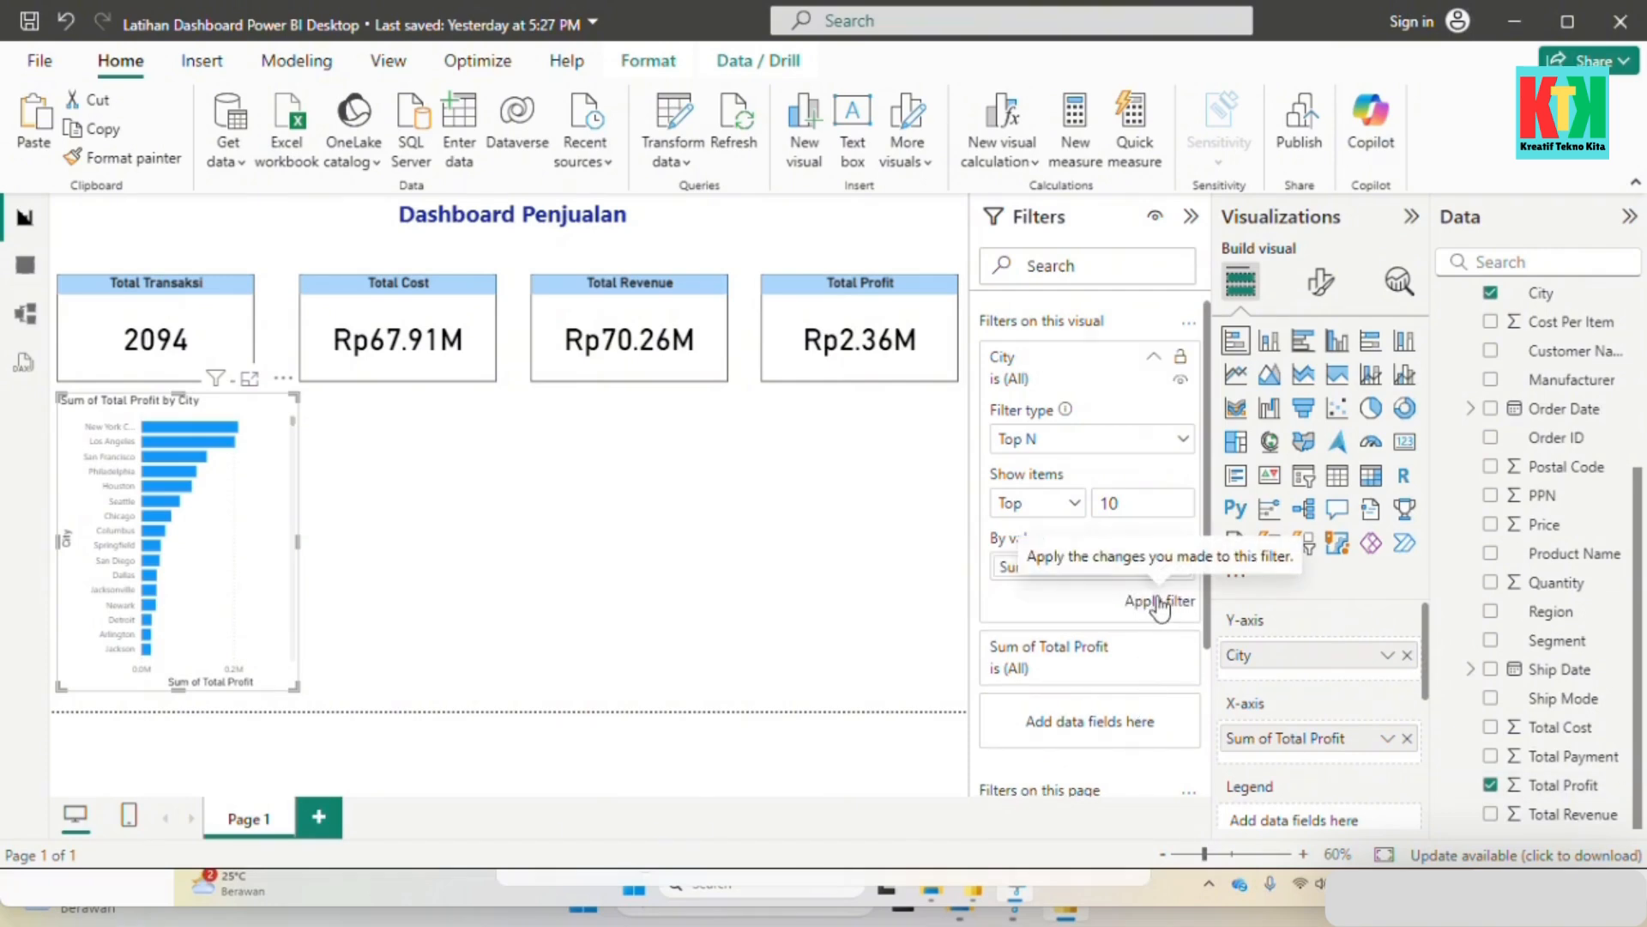
click(1158, 602)
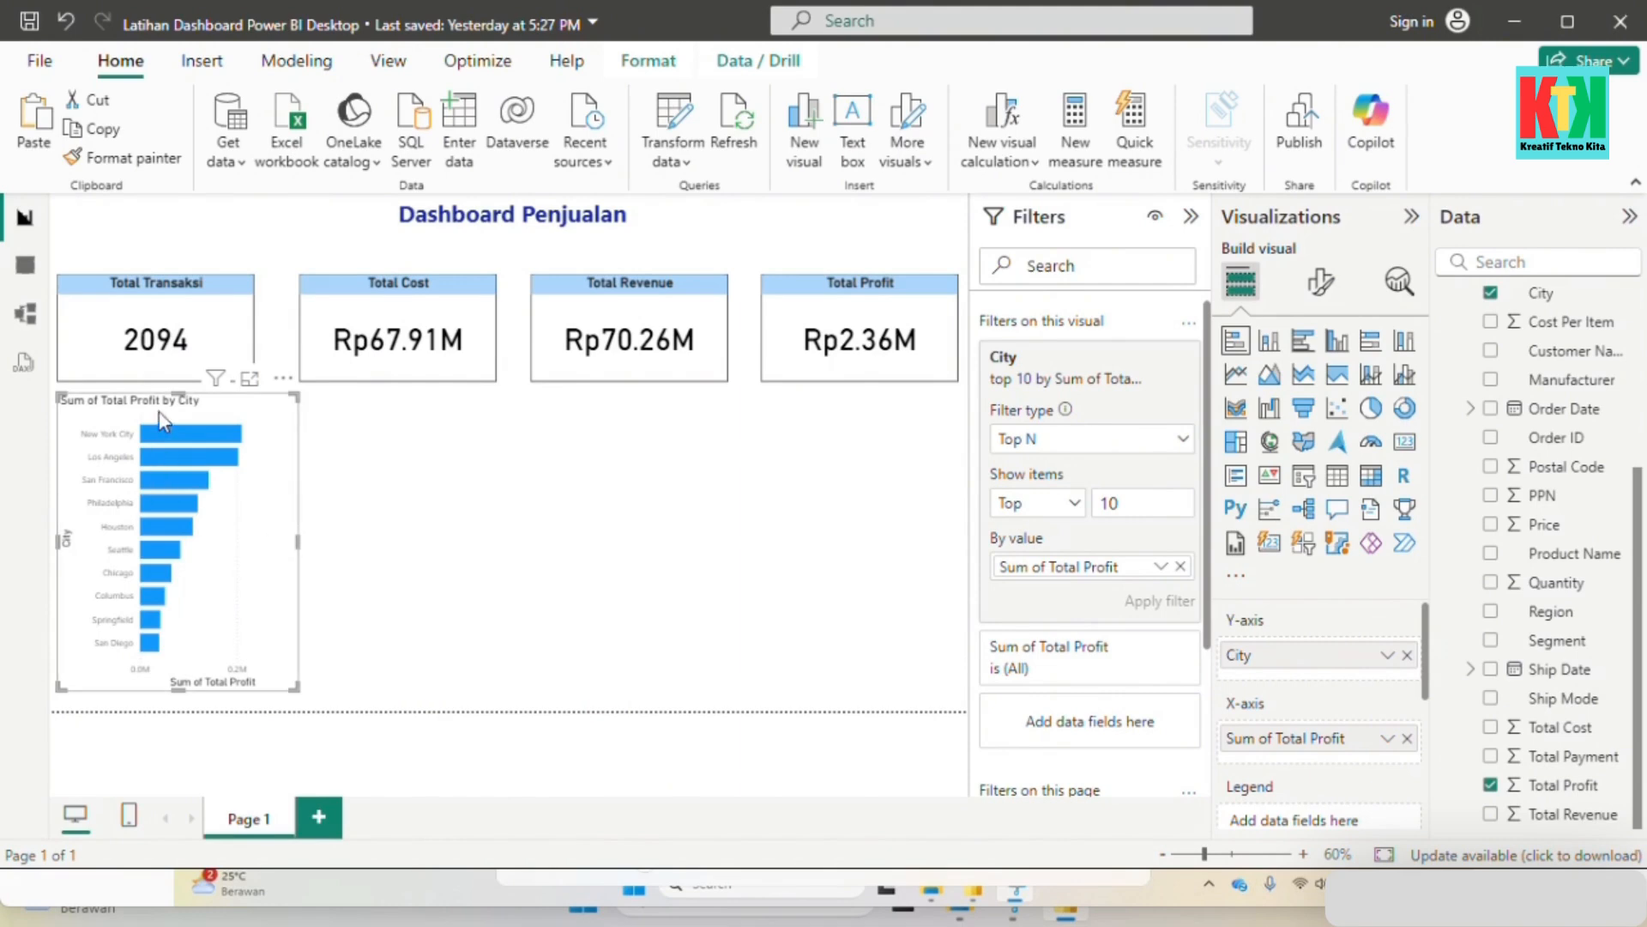
Step: Set the font size of the bar chart's Y-axis values to 10
click(1322, 285)
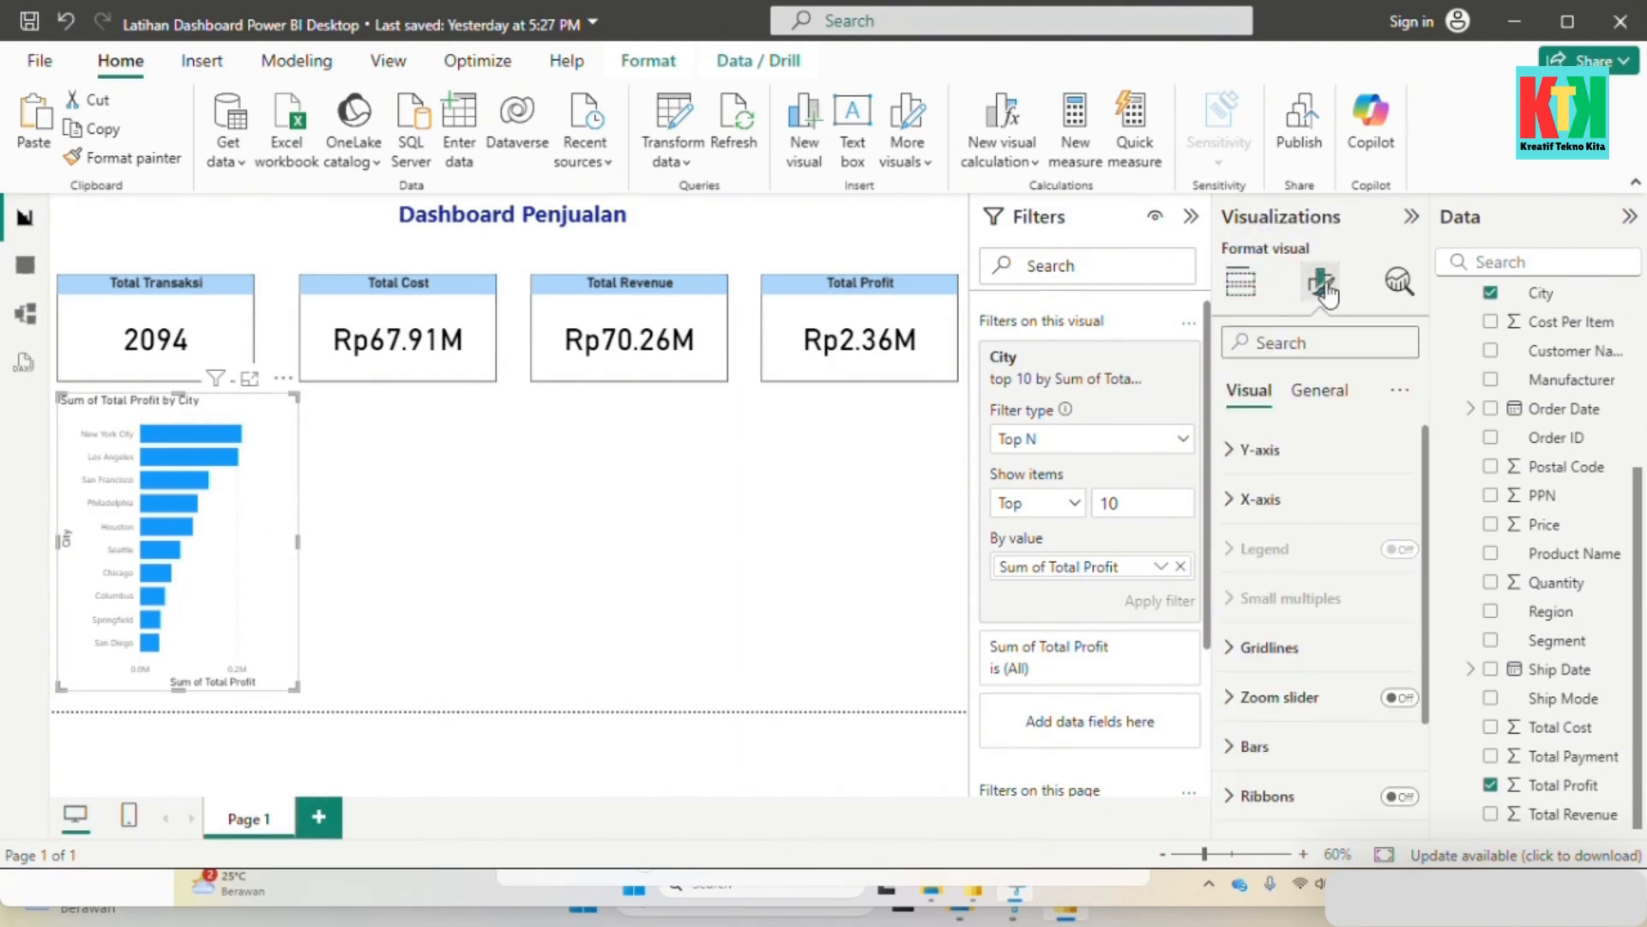
click(1310, 504)
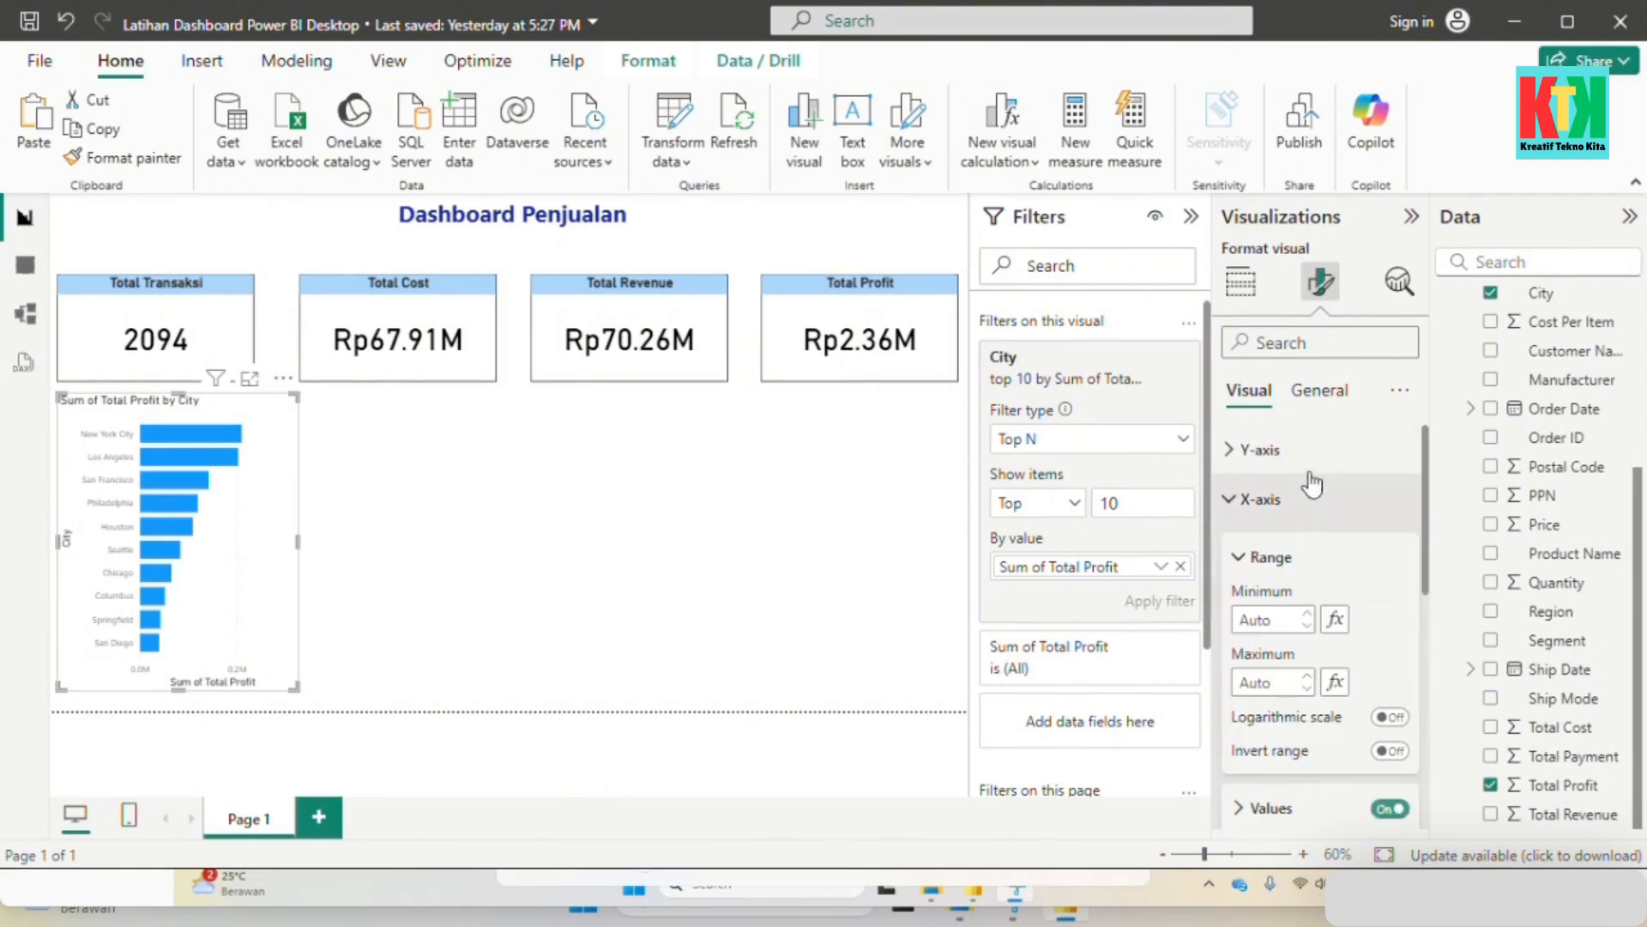
click(1308, 500)
click(1313, 472)
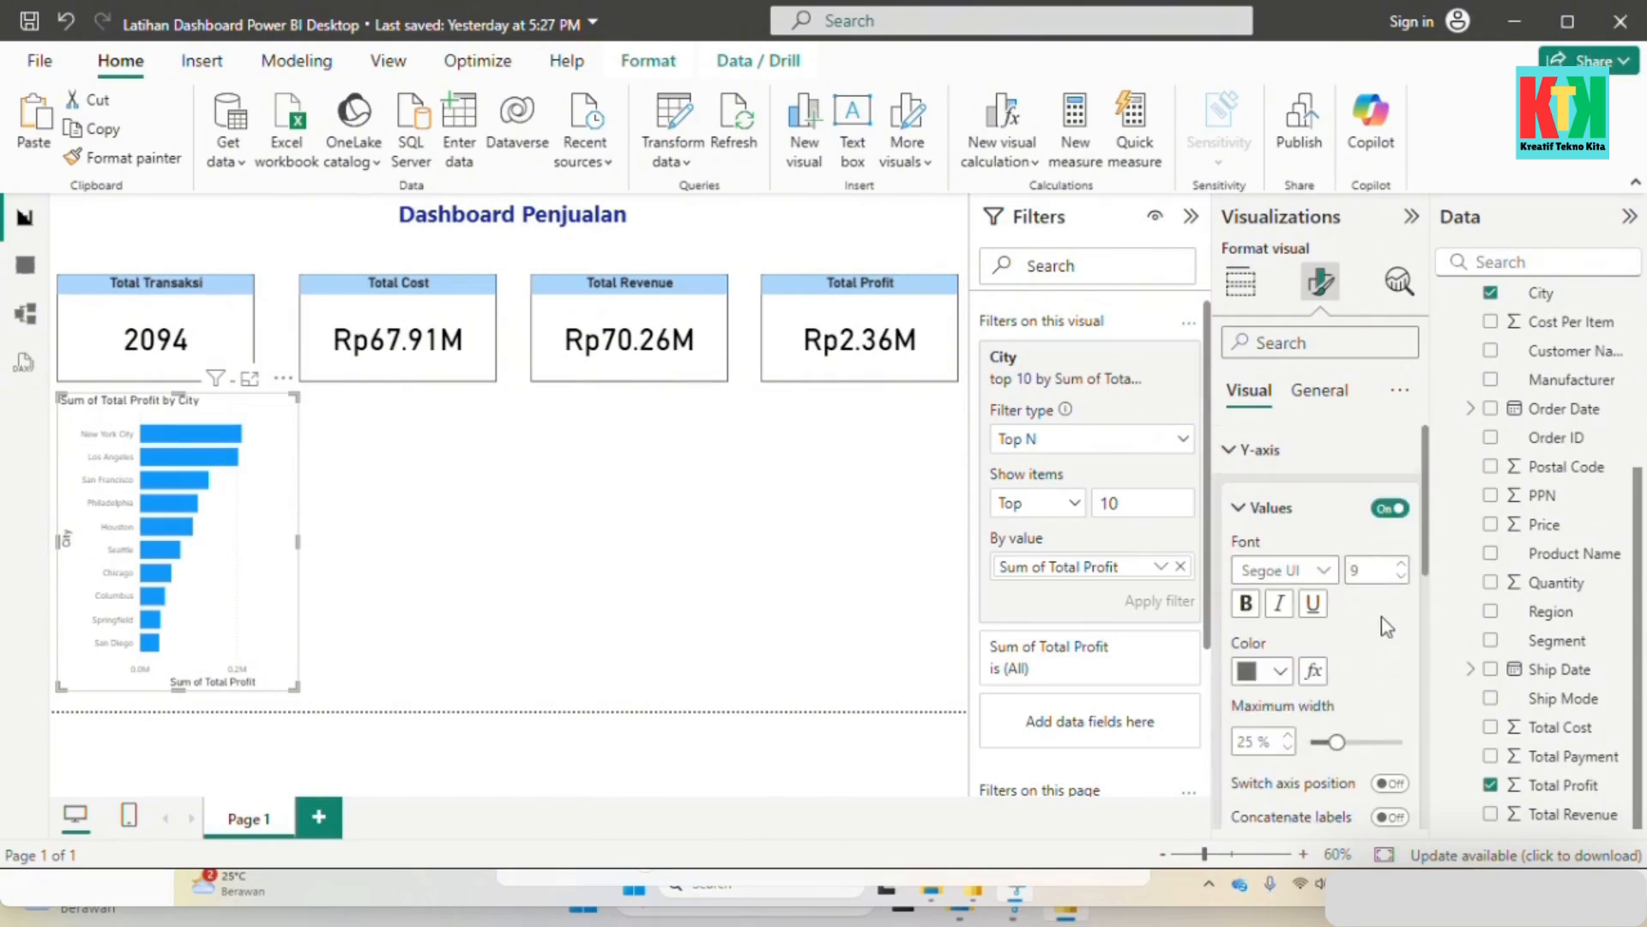
click(1401, 563)
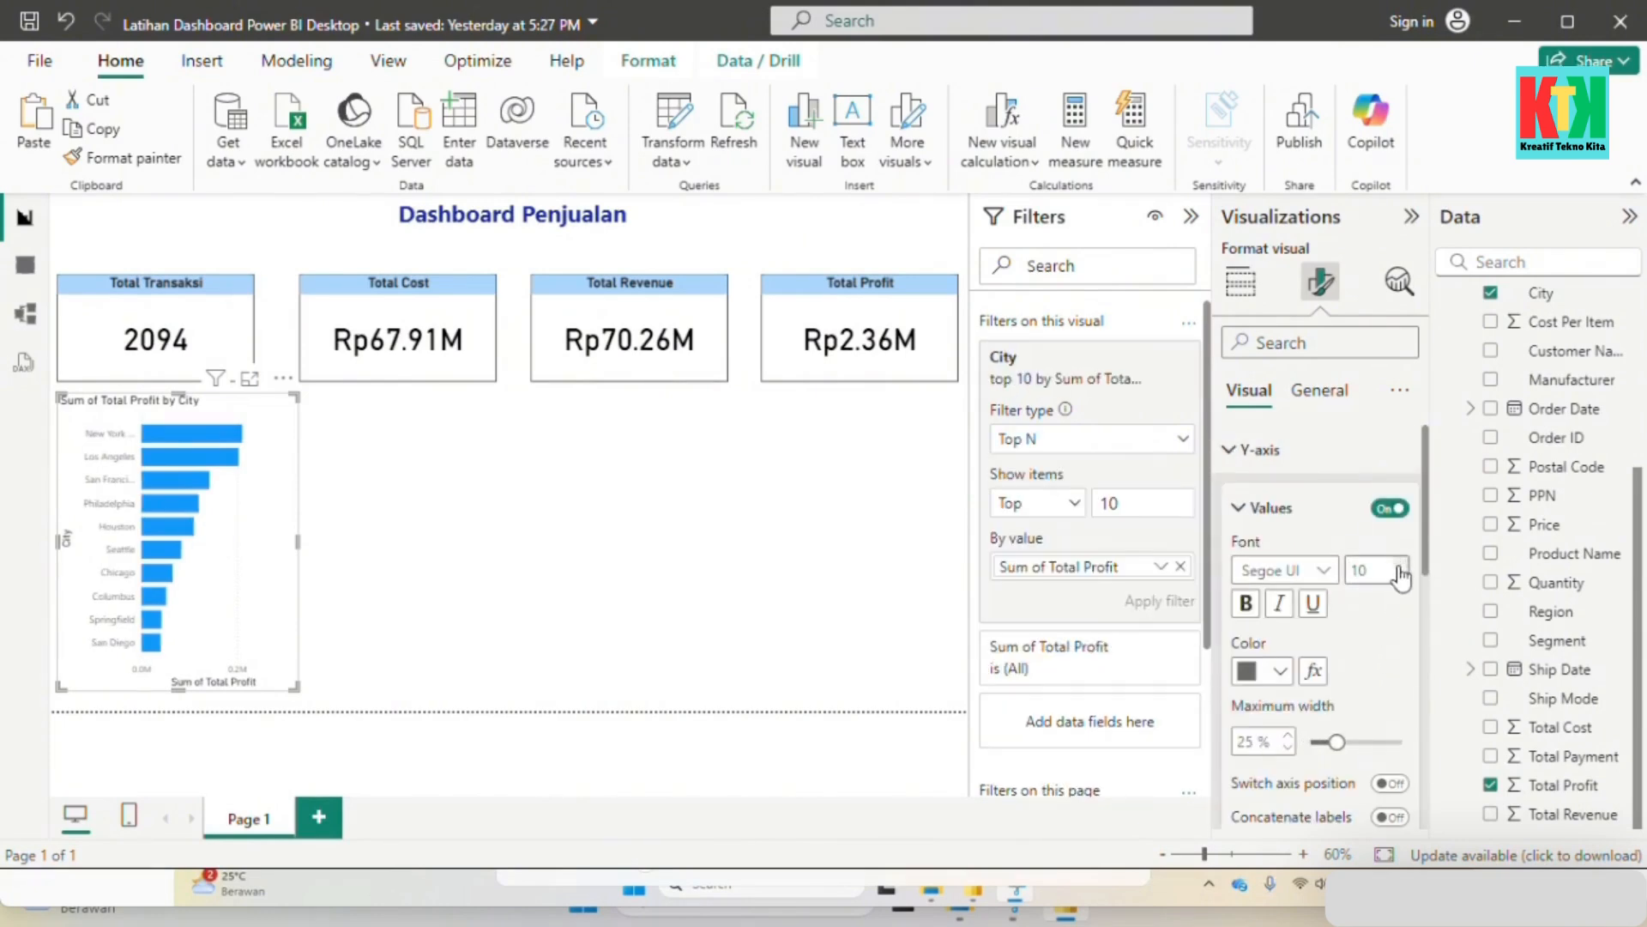
Step: Make the bar chart's Y-axis values bold and turn off the Y-axis title
click(1248, 605)
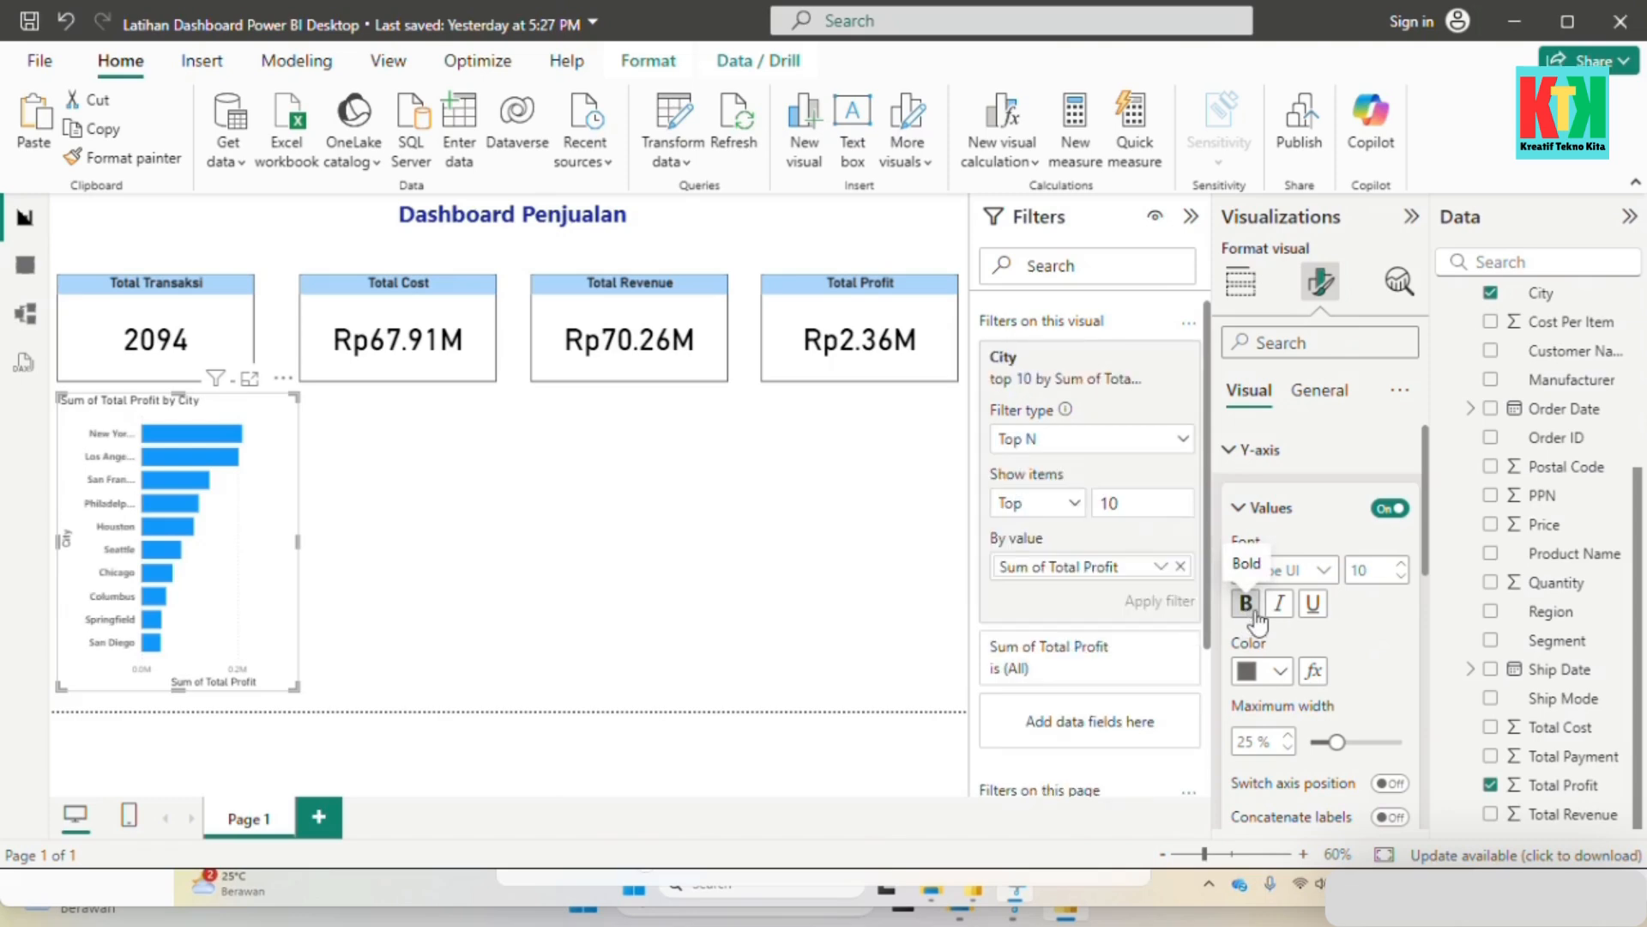
scroll(1382, 678, down, 3)
scroll(1361, 746, down, 1)
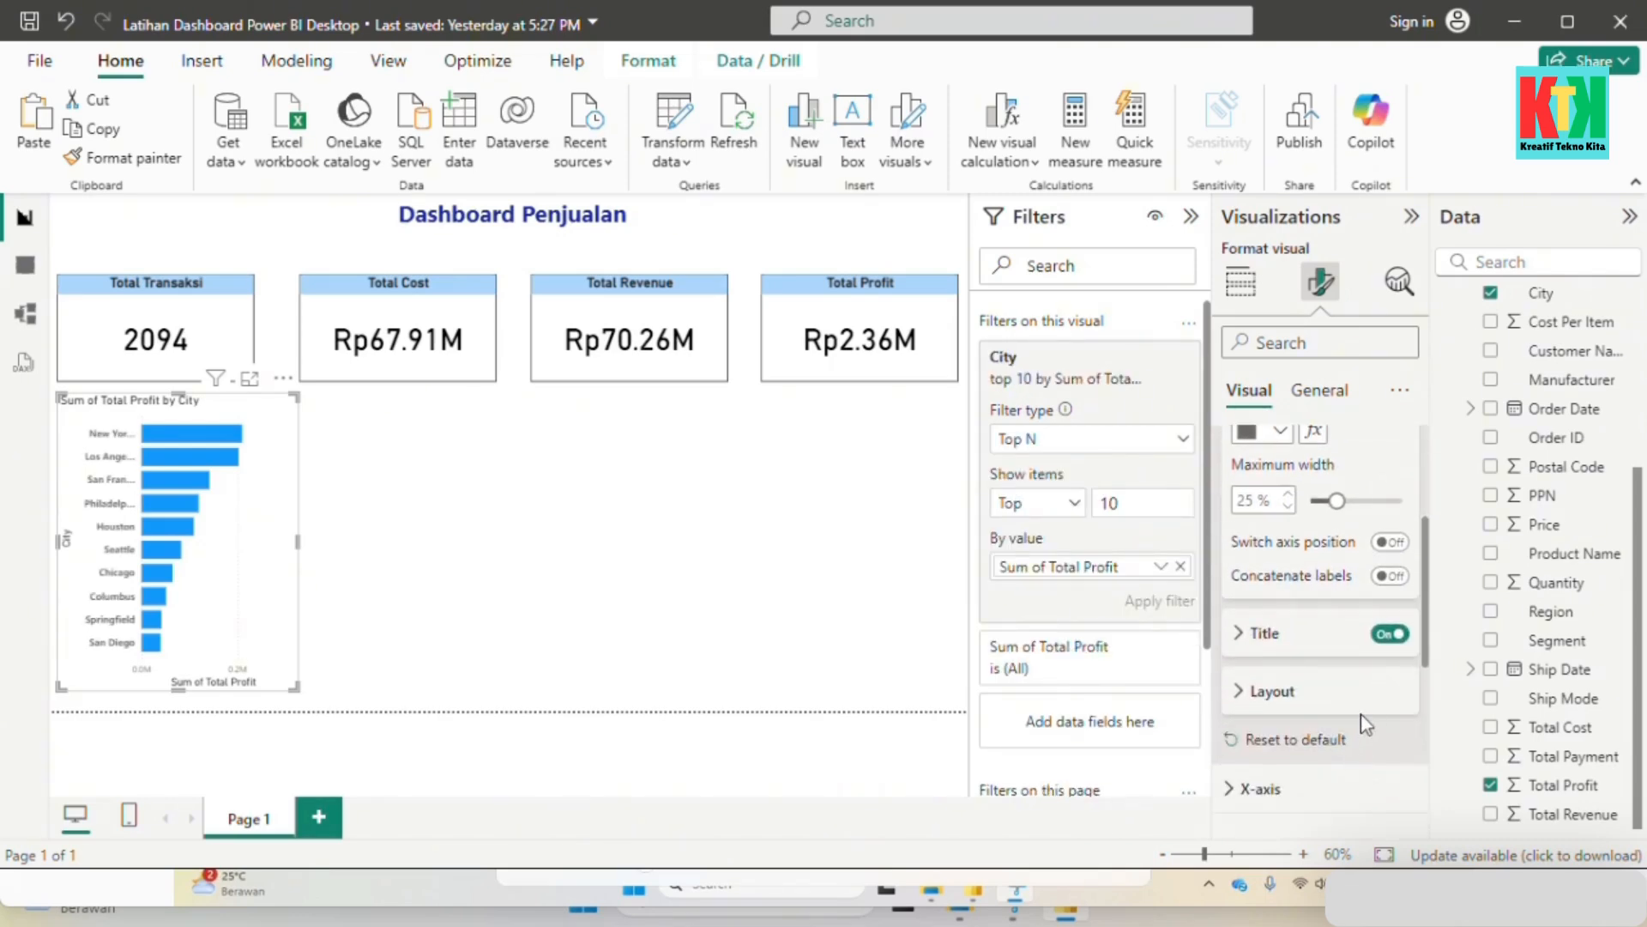
click(1397, 636)
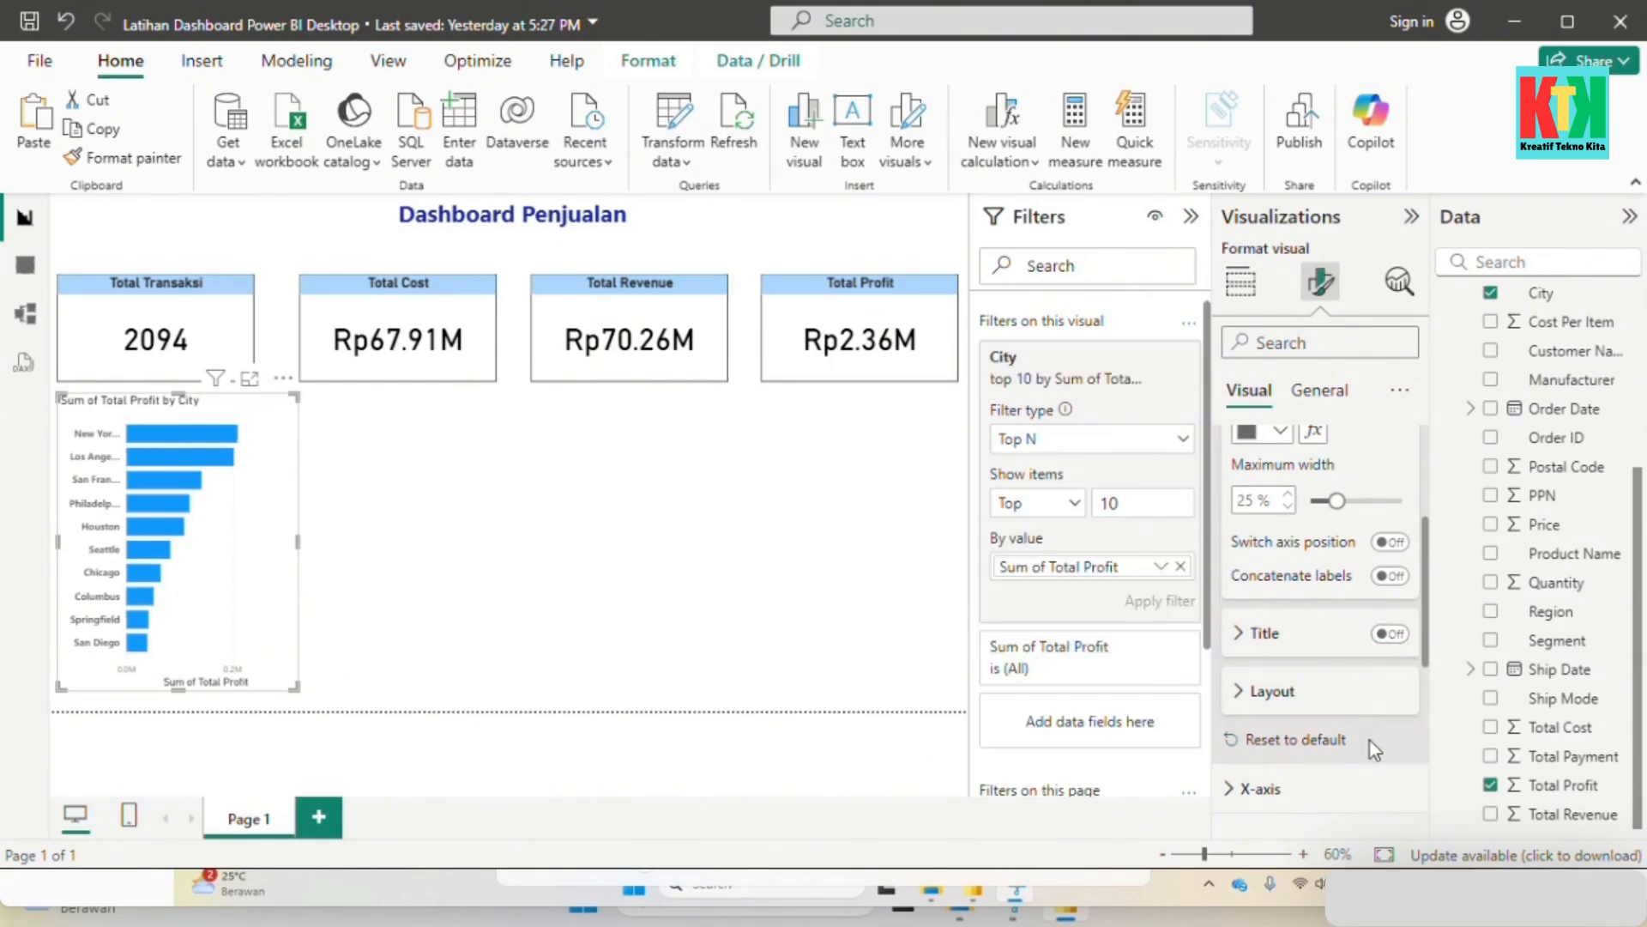
scroll(1371, 740, up, 3)
scroll(1370, 746, up, 3)
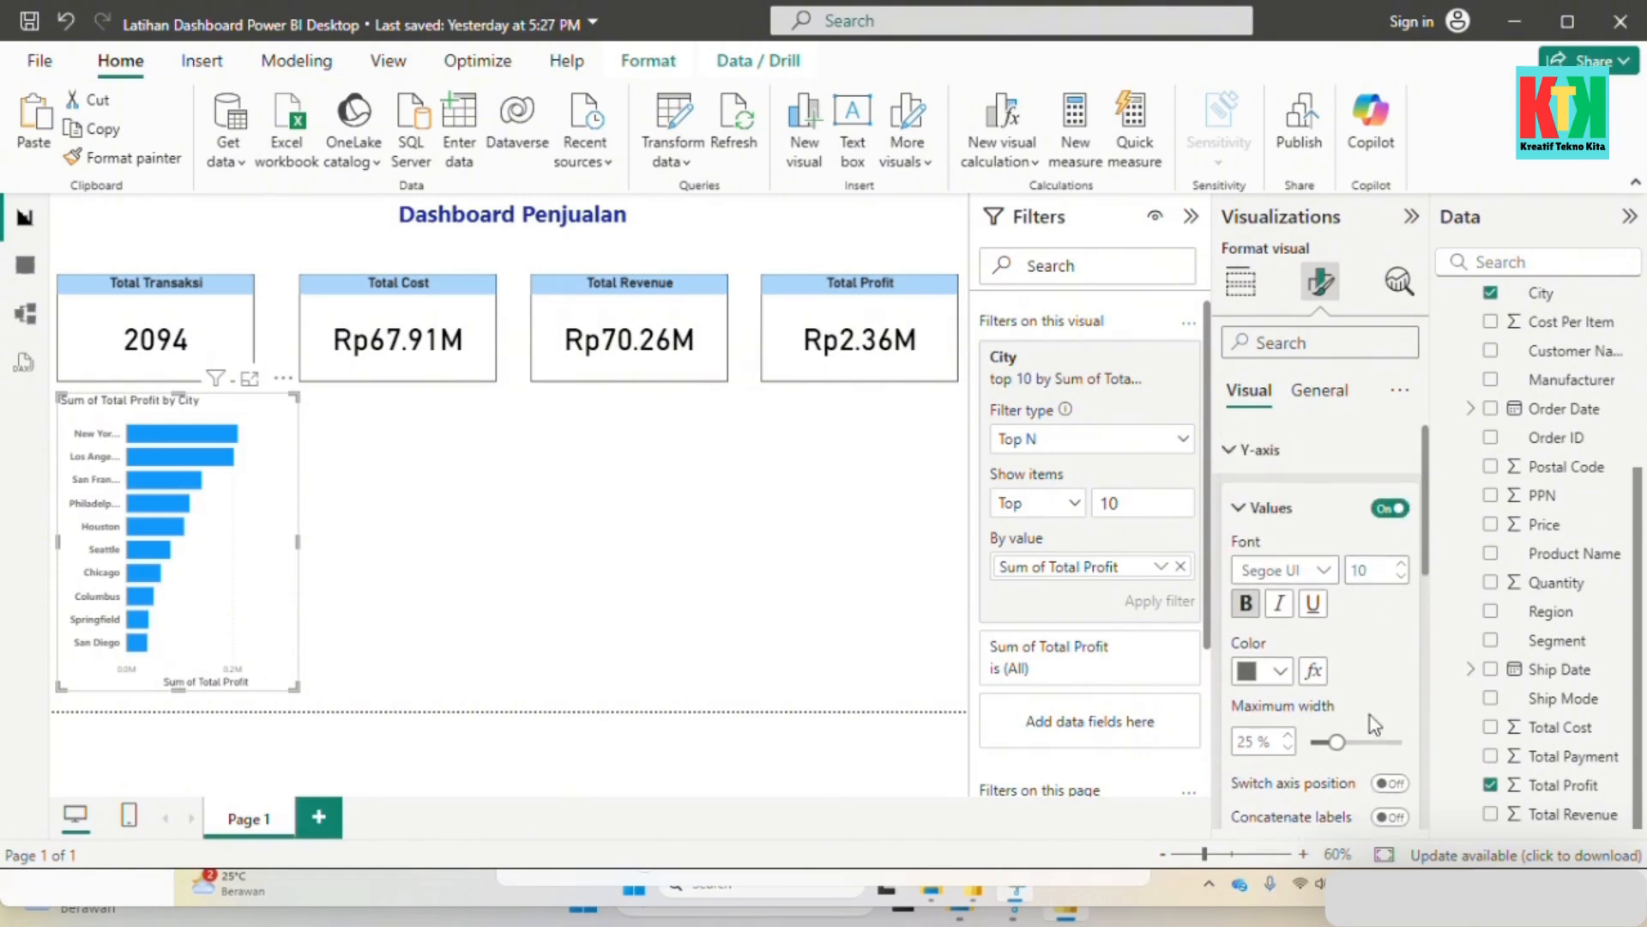
click(1328, 449)
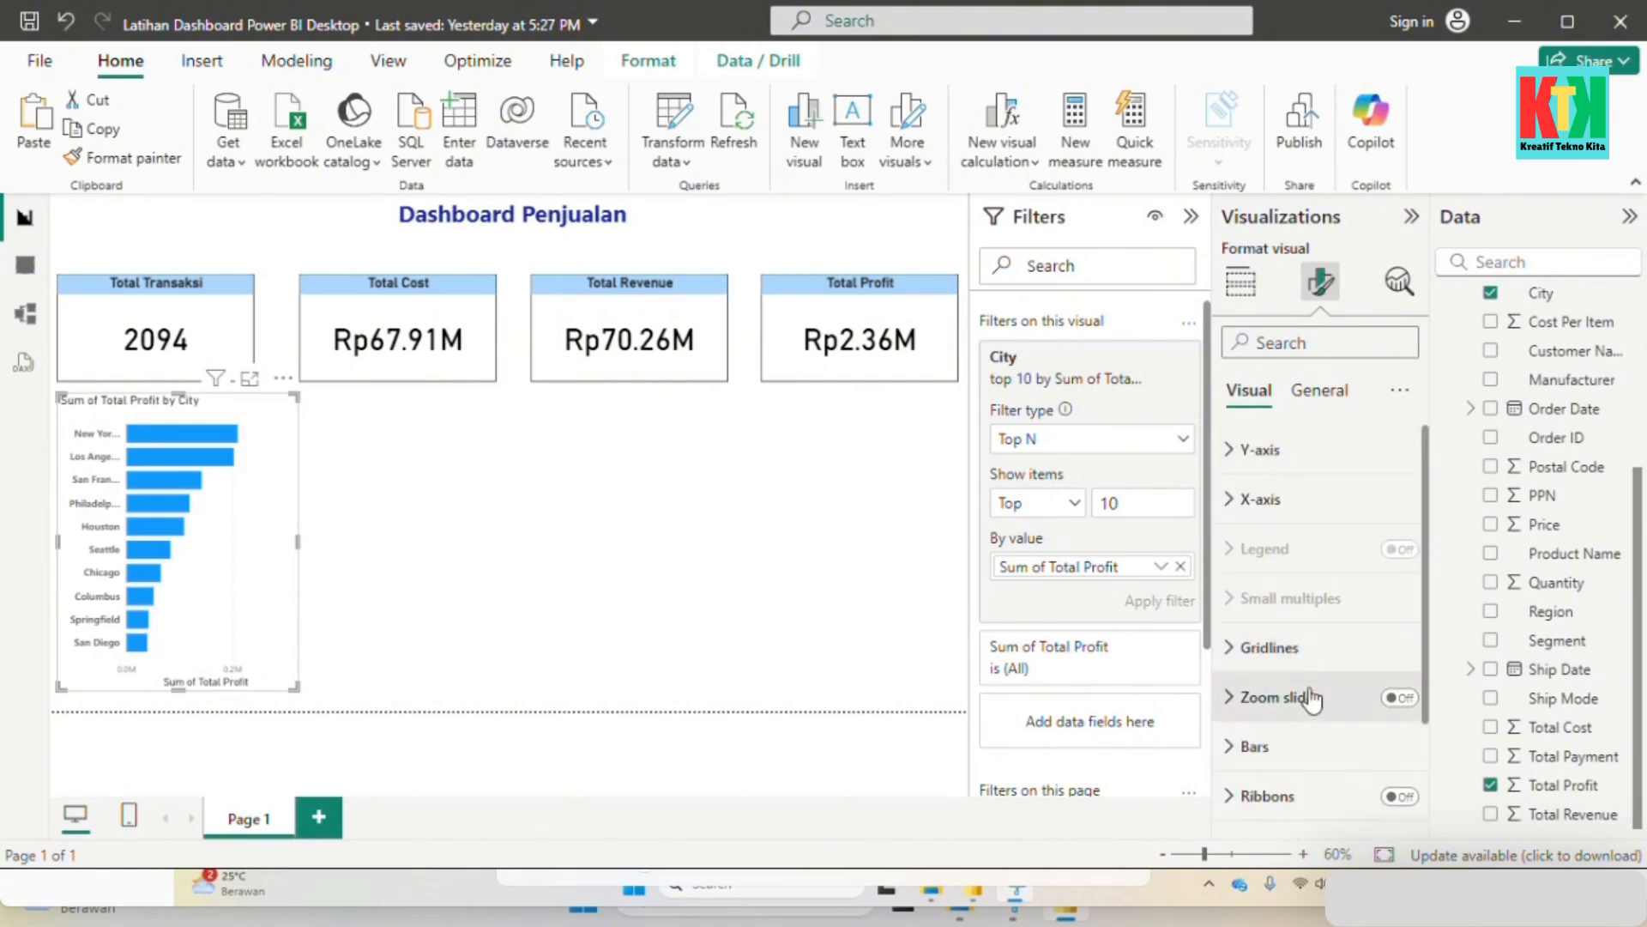
Step: Make the bar chart's X-axis values bold at font size 10 and turn off the X-axis title
click(1269, 498)
scroll(1330, 698, down, 2)
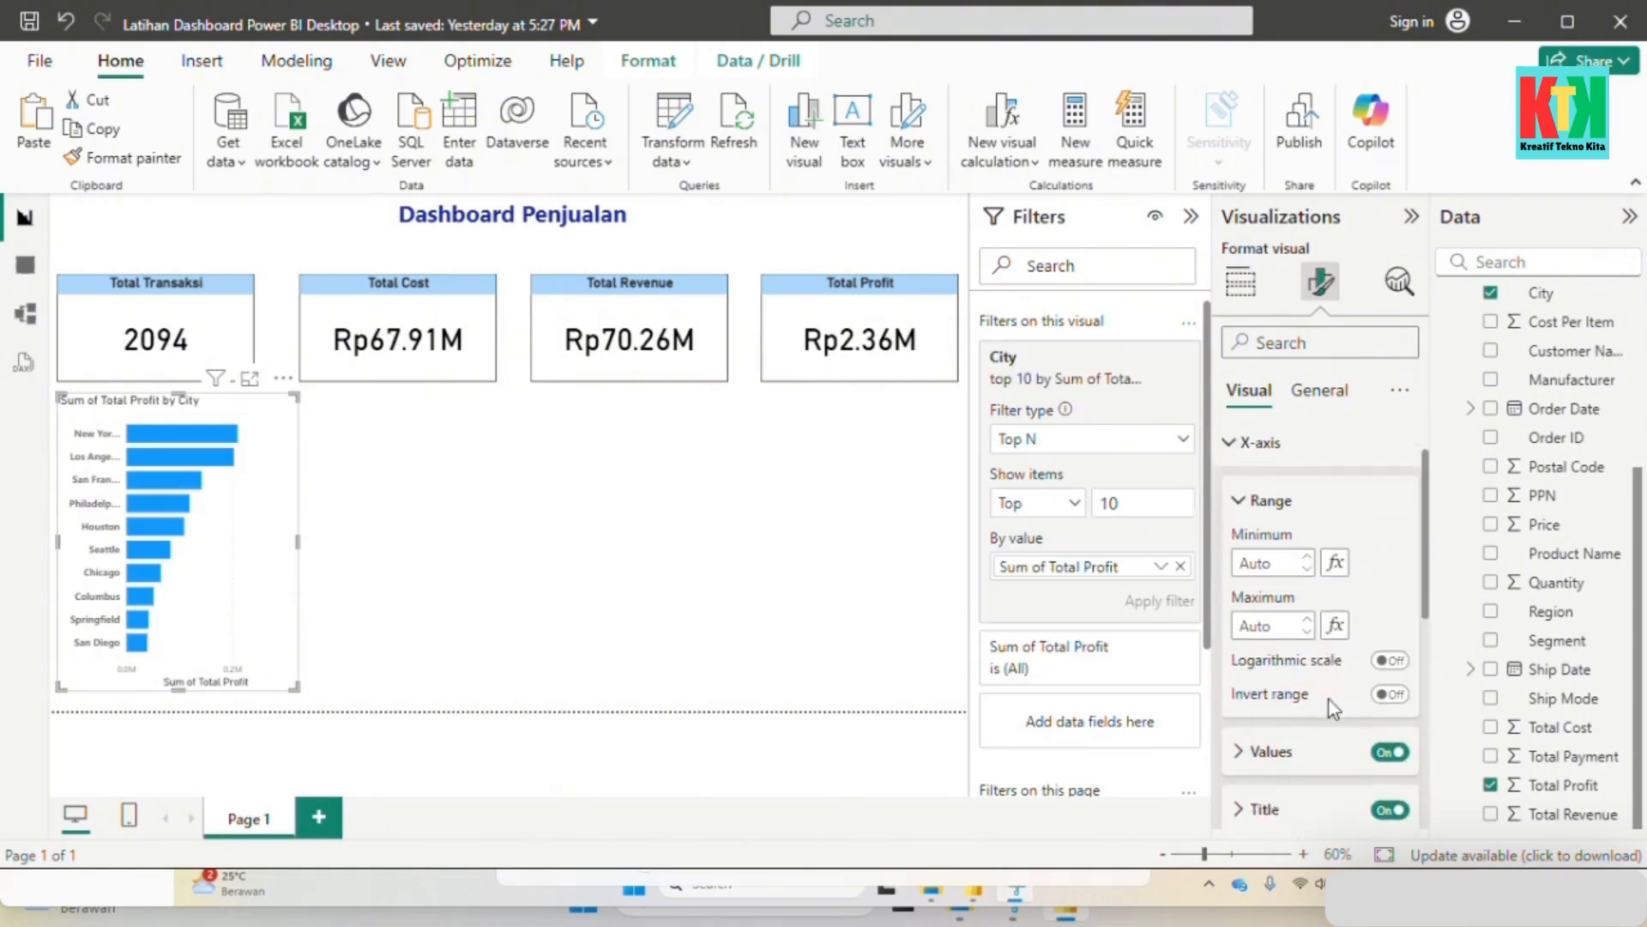
scroll(1347, 622, up, 2)
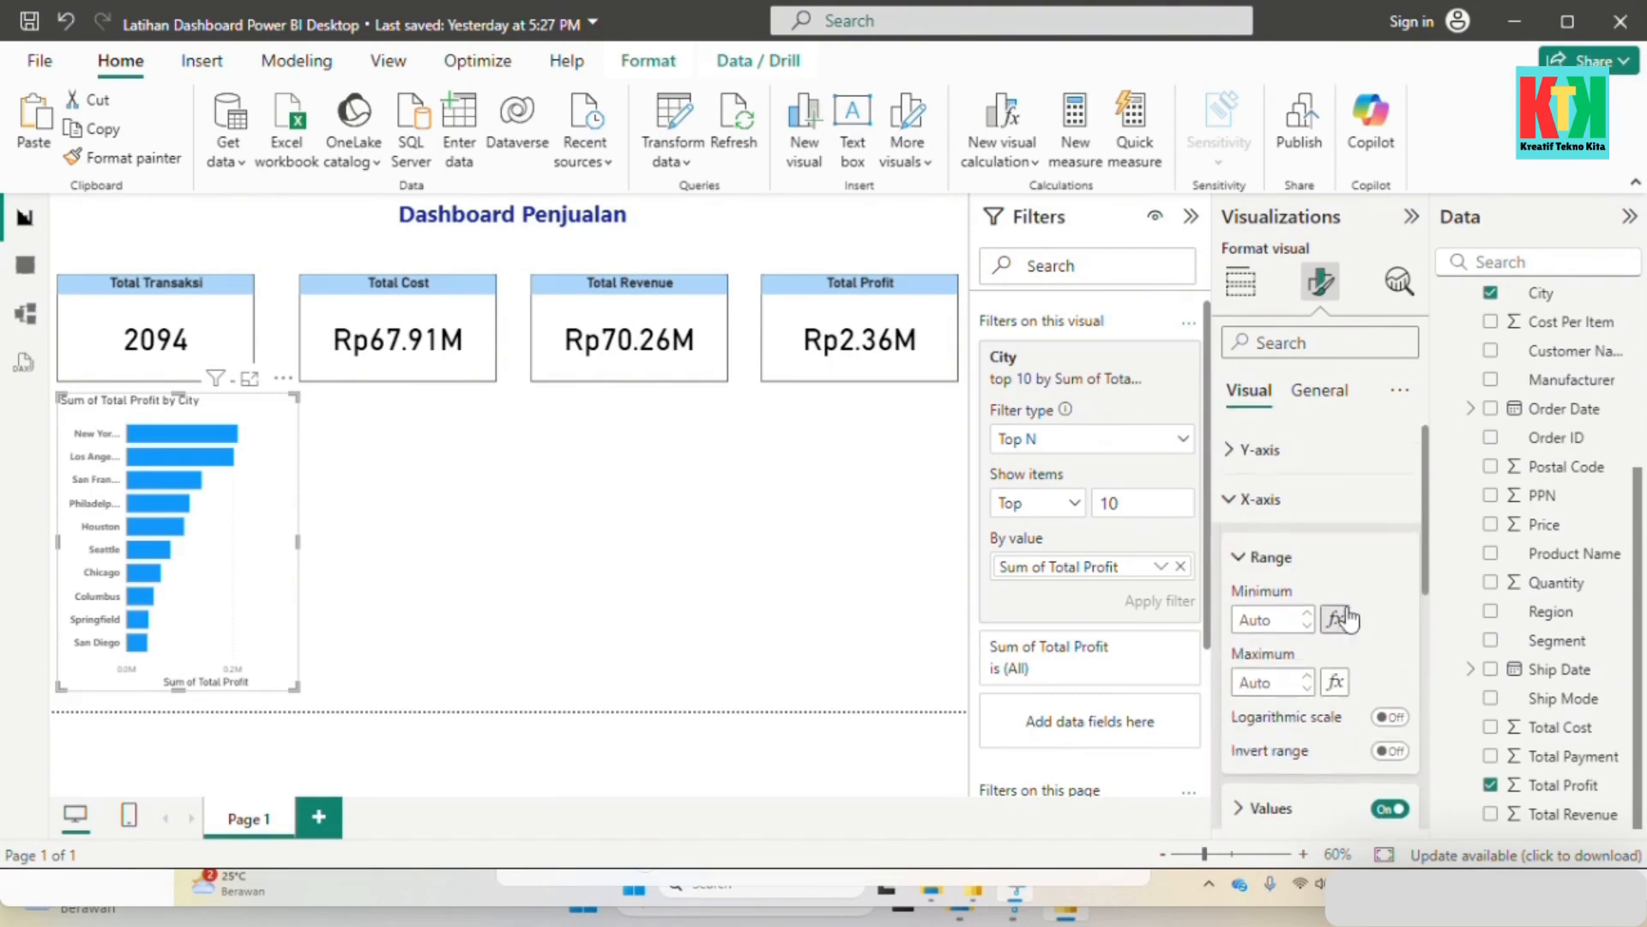
scroll(1351, 592, down, 4)
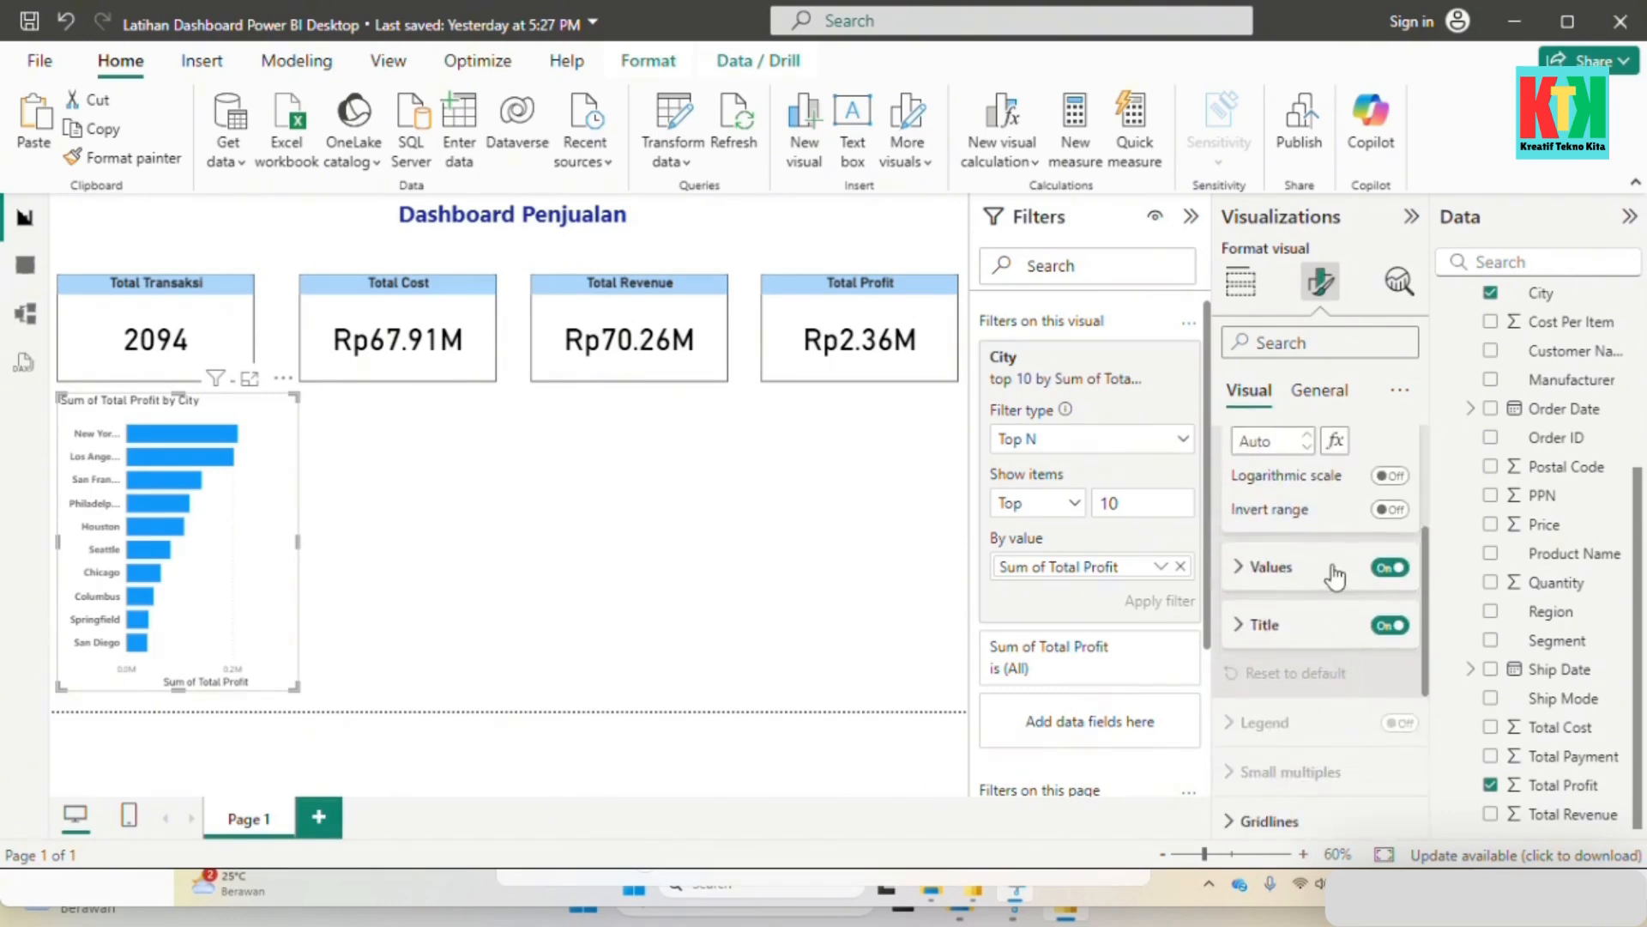
scroll(1347, 676, up, 4)
scroll(1347, 674, down, 2)
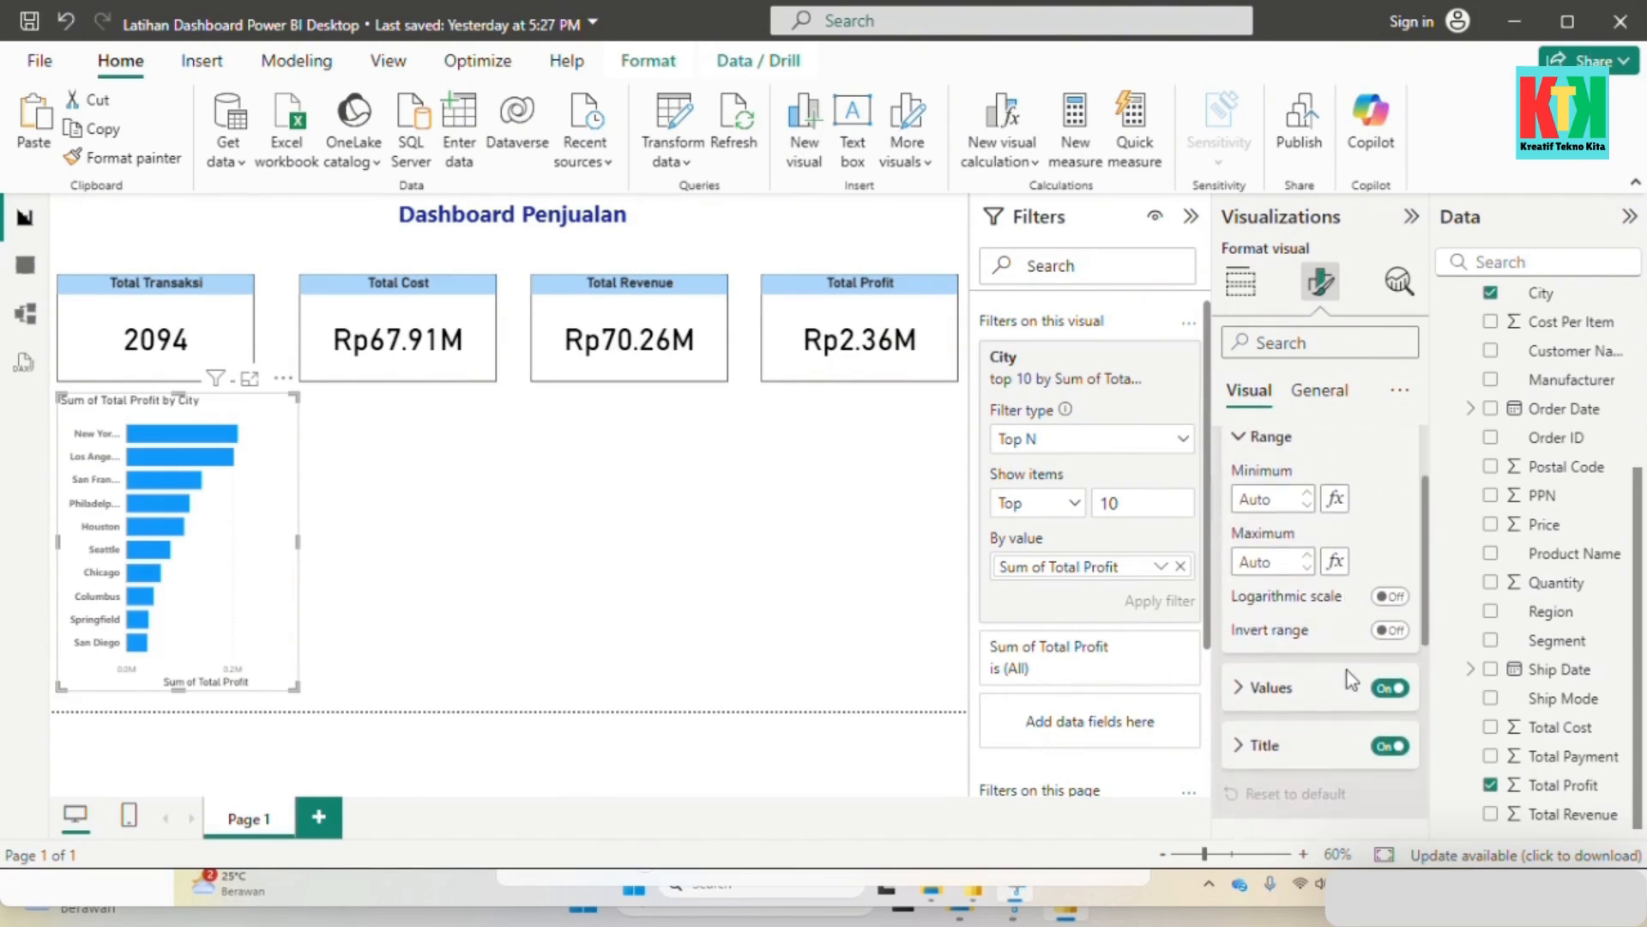
click(1316, 684)
scroll(1352, 719, down, 2)
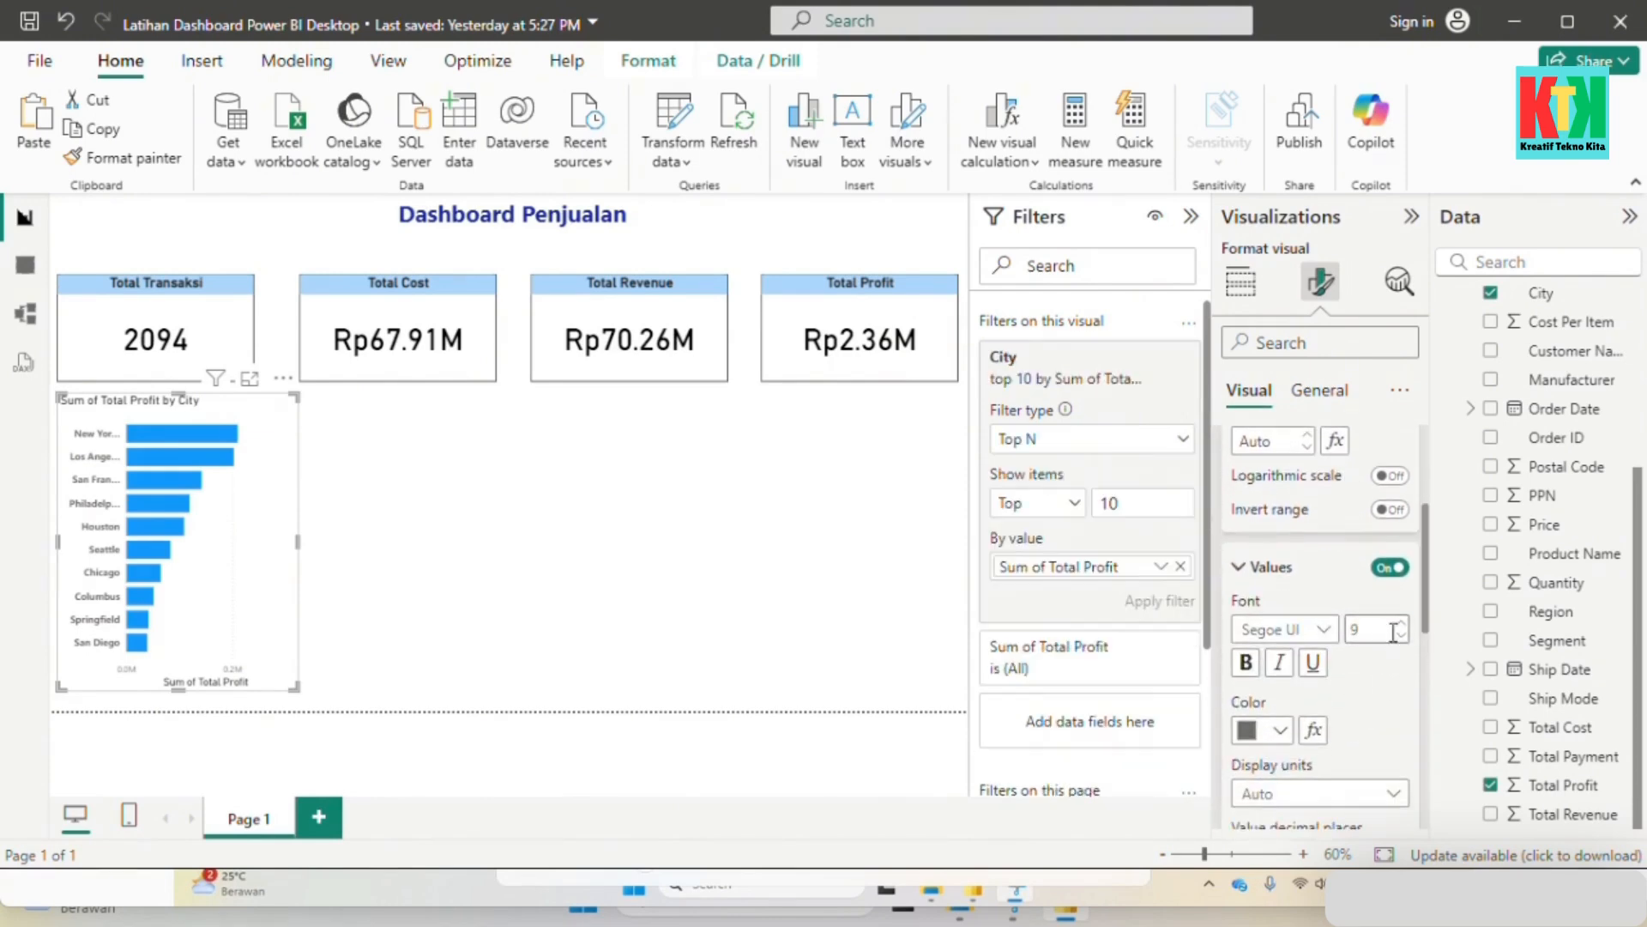
click(1246, 663)
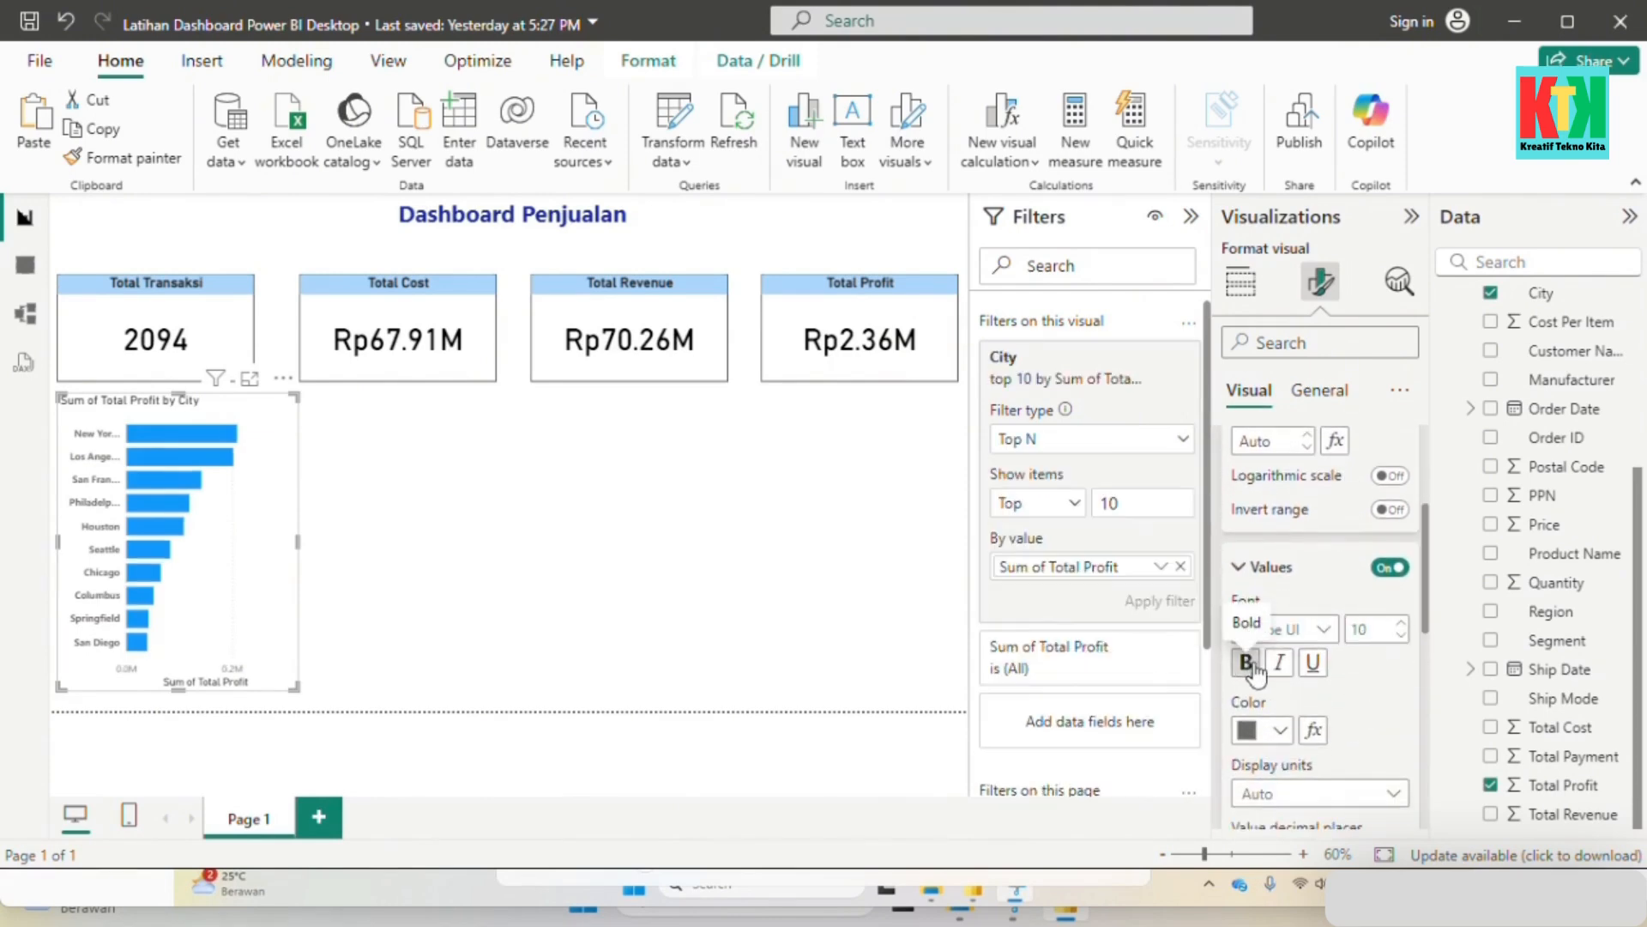
scroll(1302, 692, down, 4)
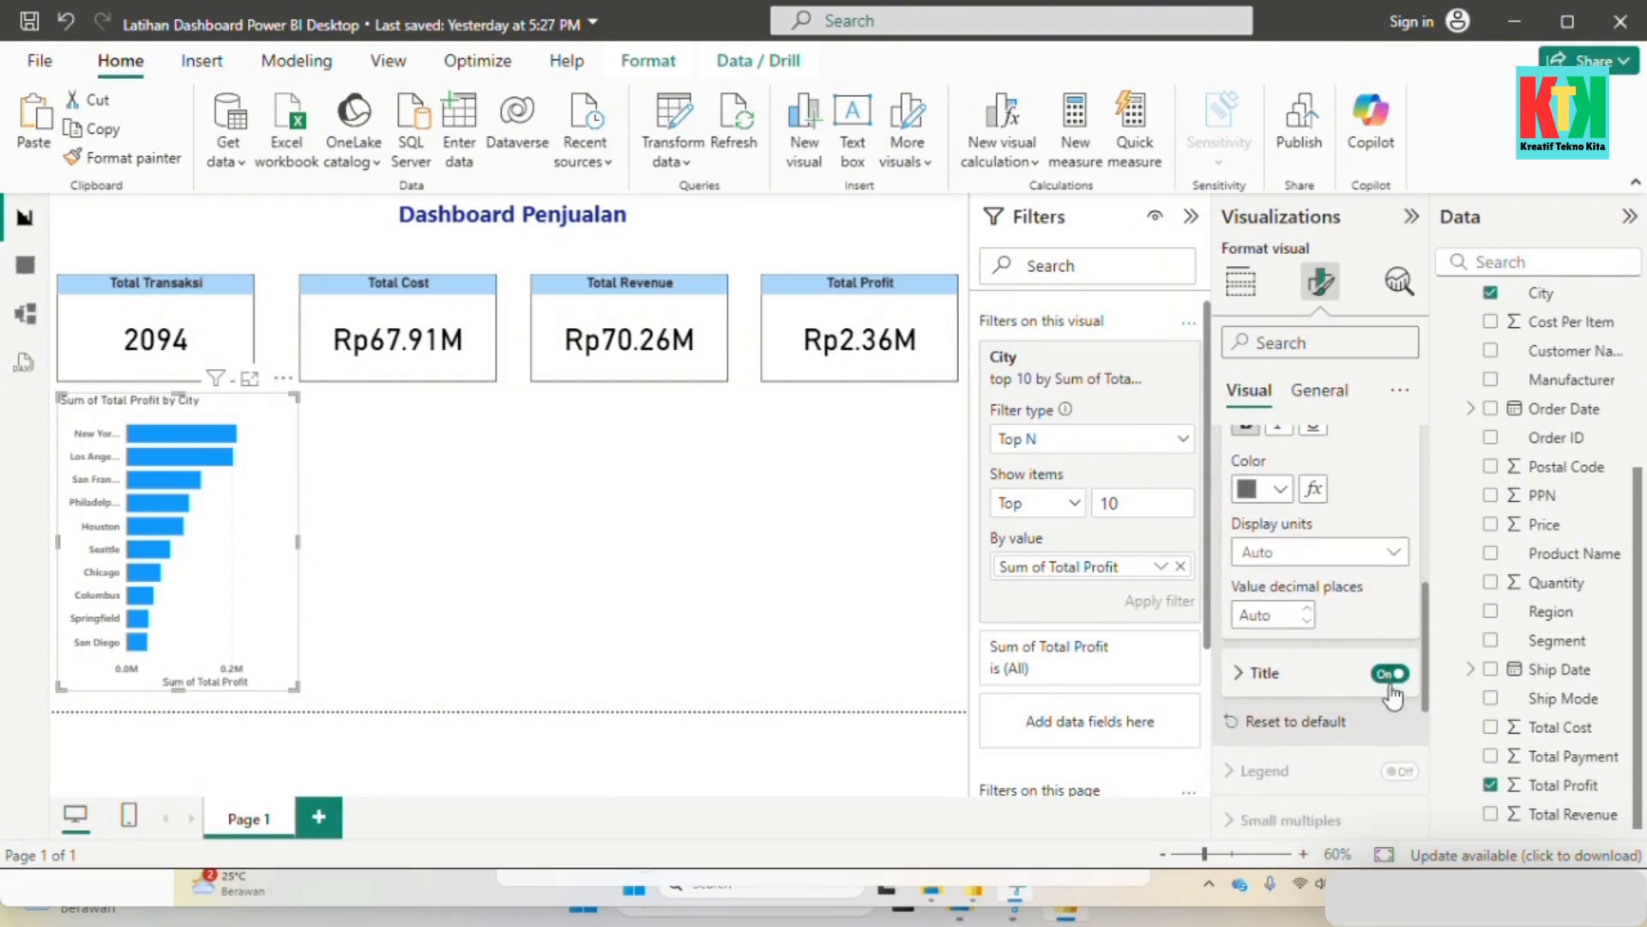
click(1390, 674)
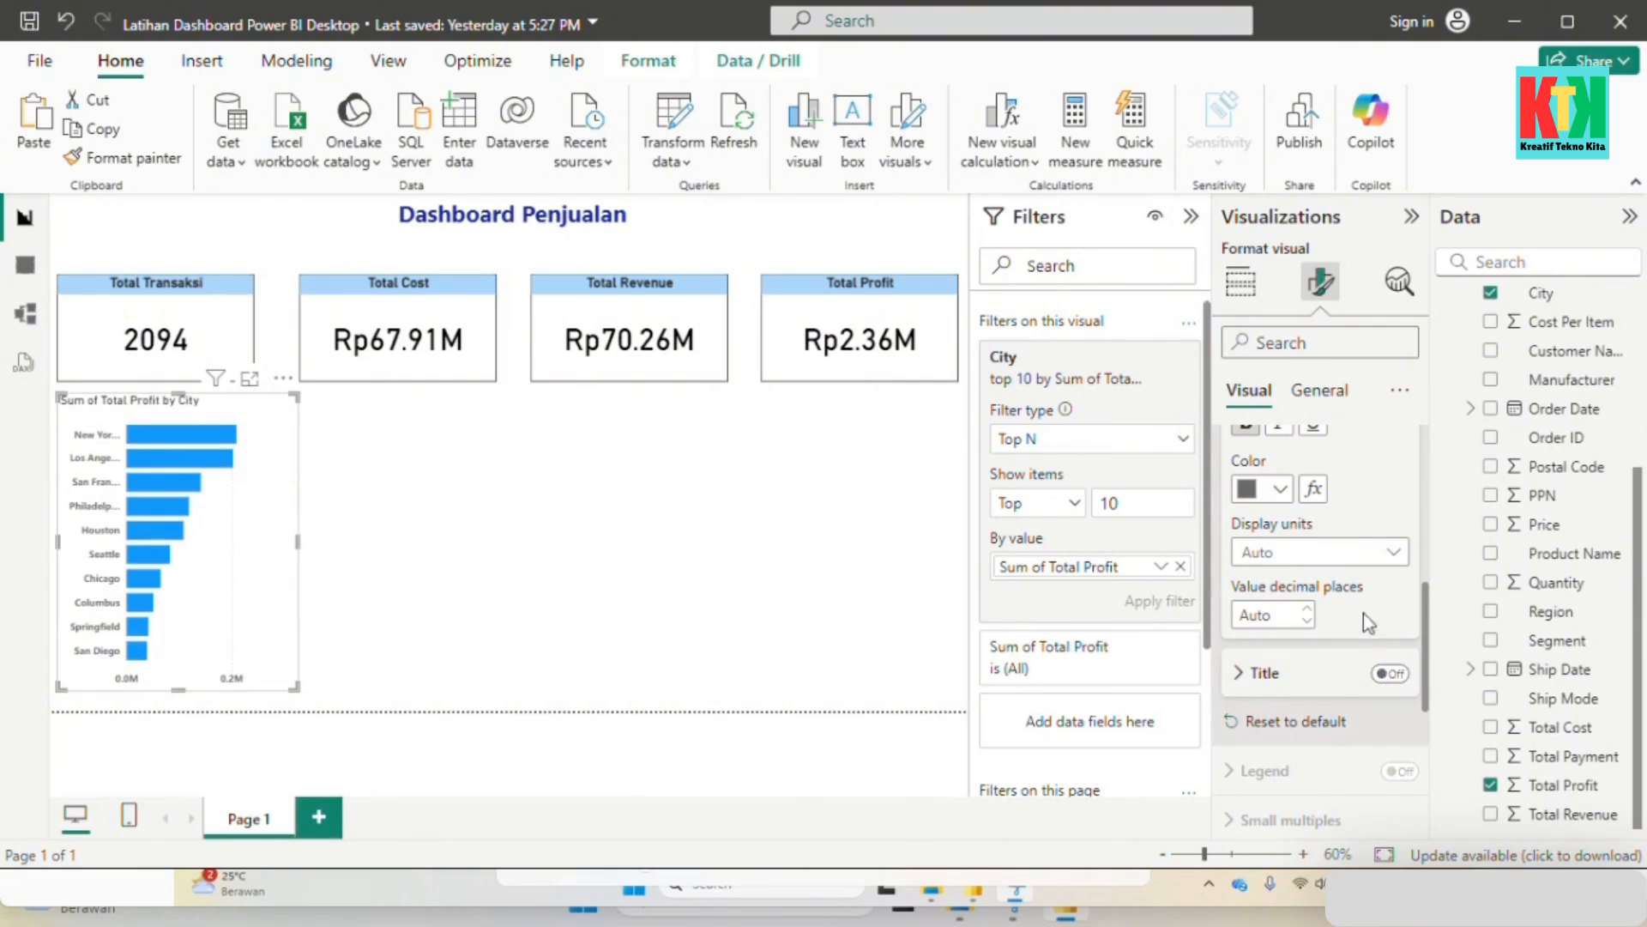
Step: Try Thousands as the display units of the X-axis values, and settle on Millions
scroll(1362, 622, up, 2)
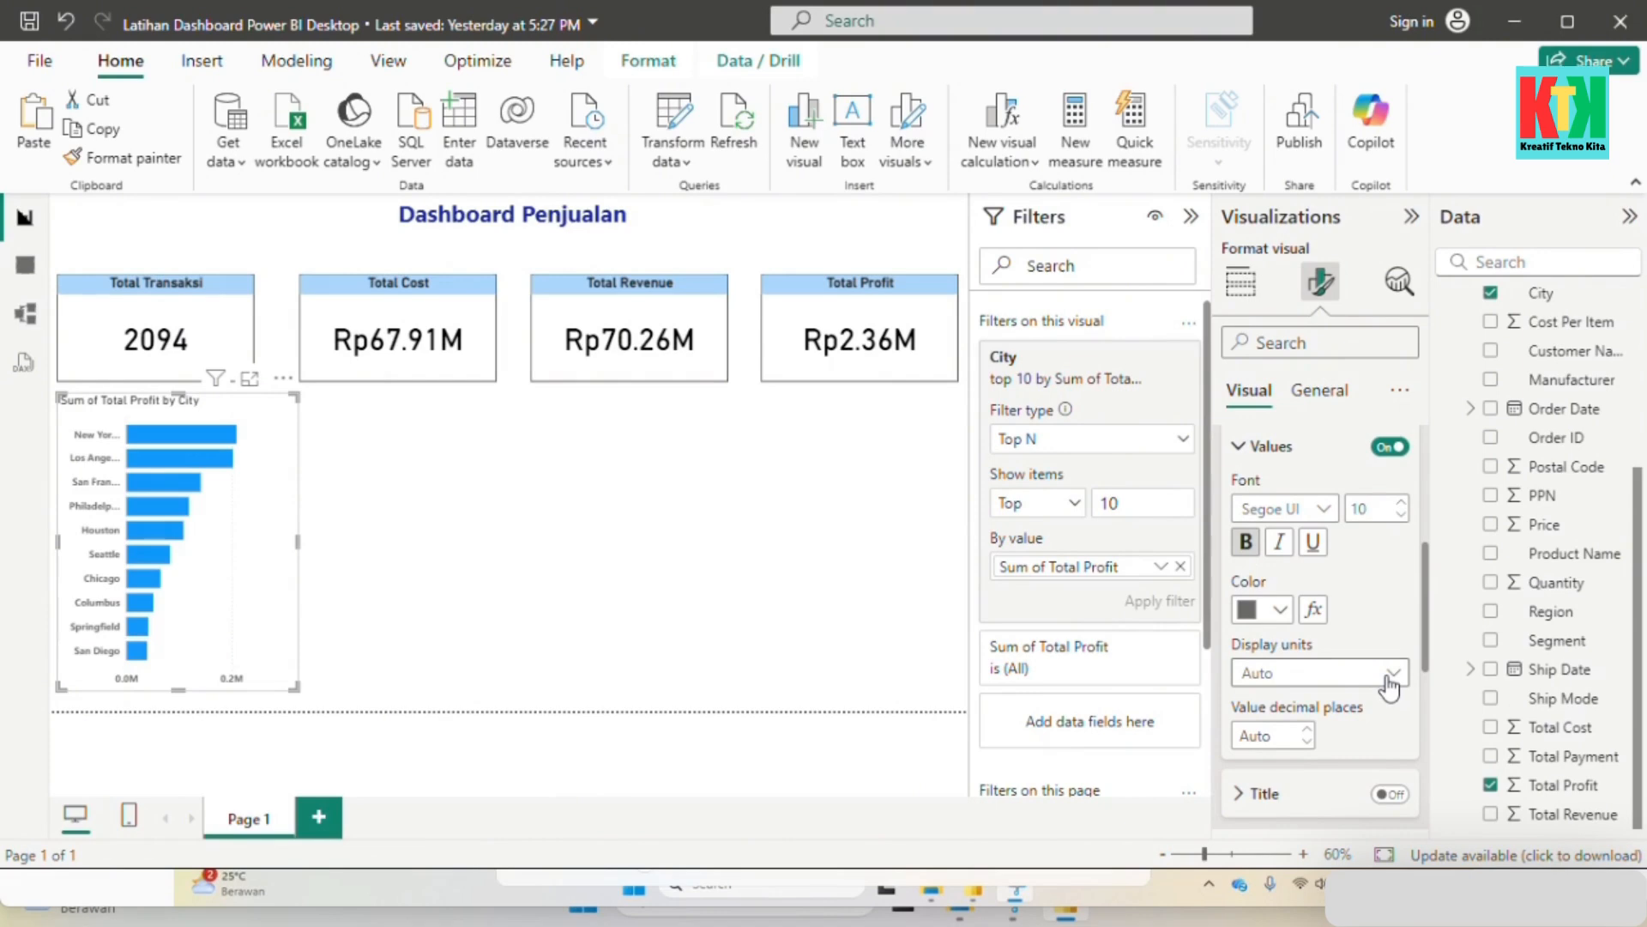
click(1390, 678)
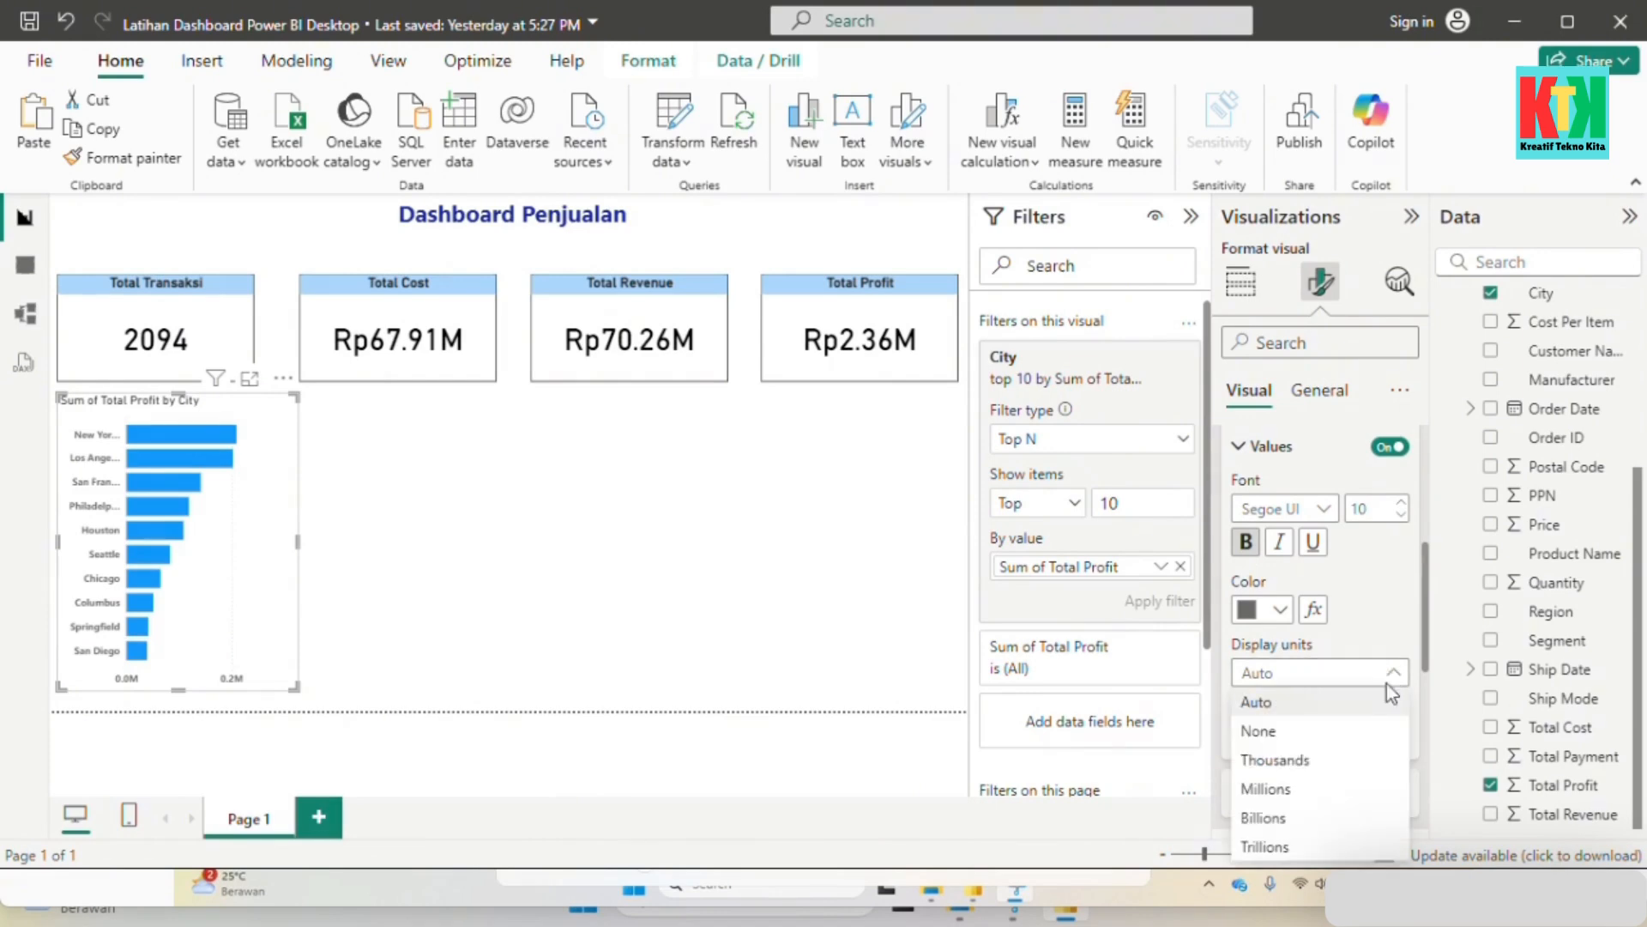
click(1348, 763)
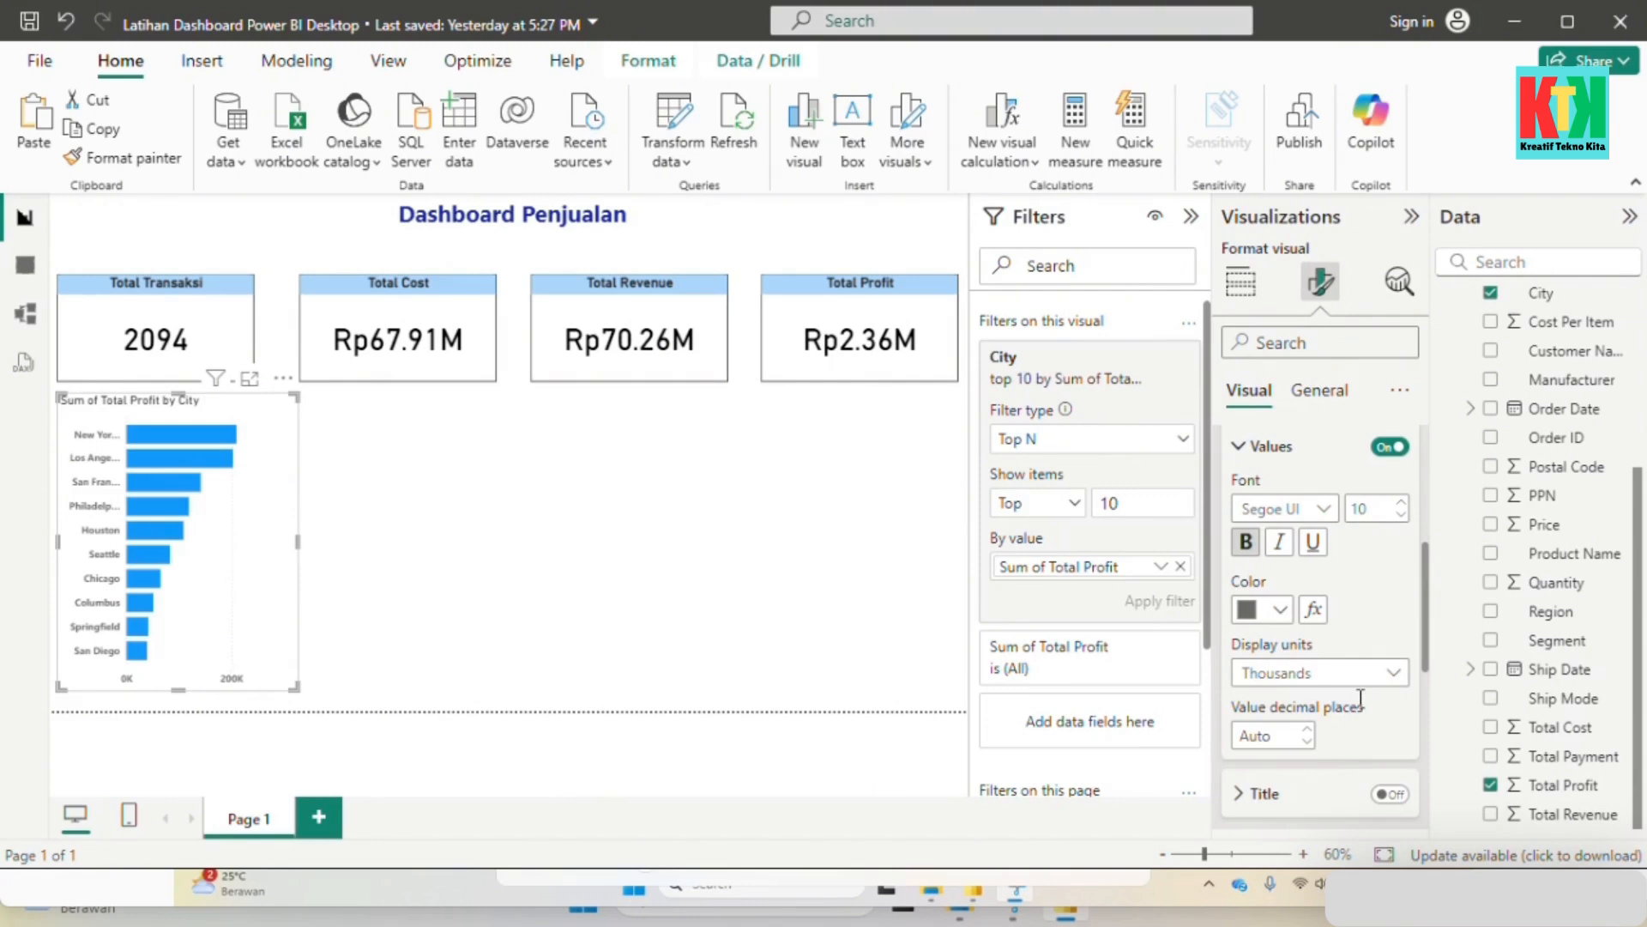
click(1371, 672)
click(1340, 785)
scroll(1330, 605, up, 4)
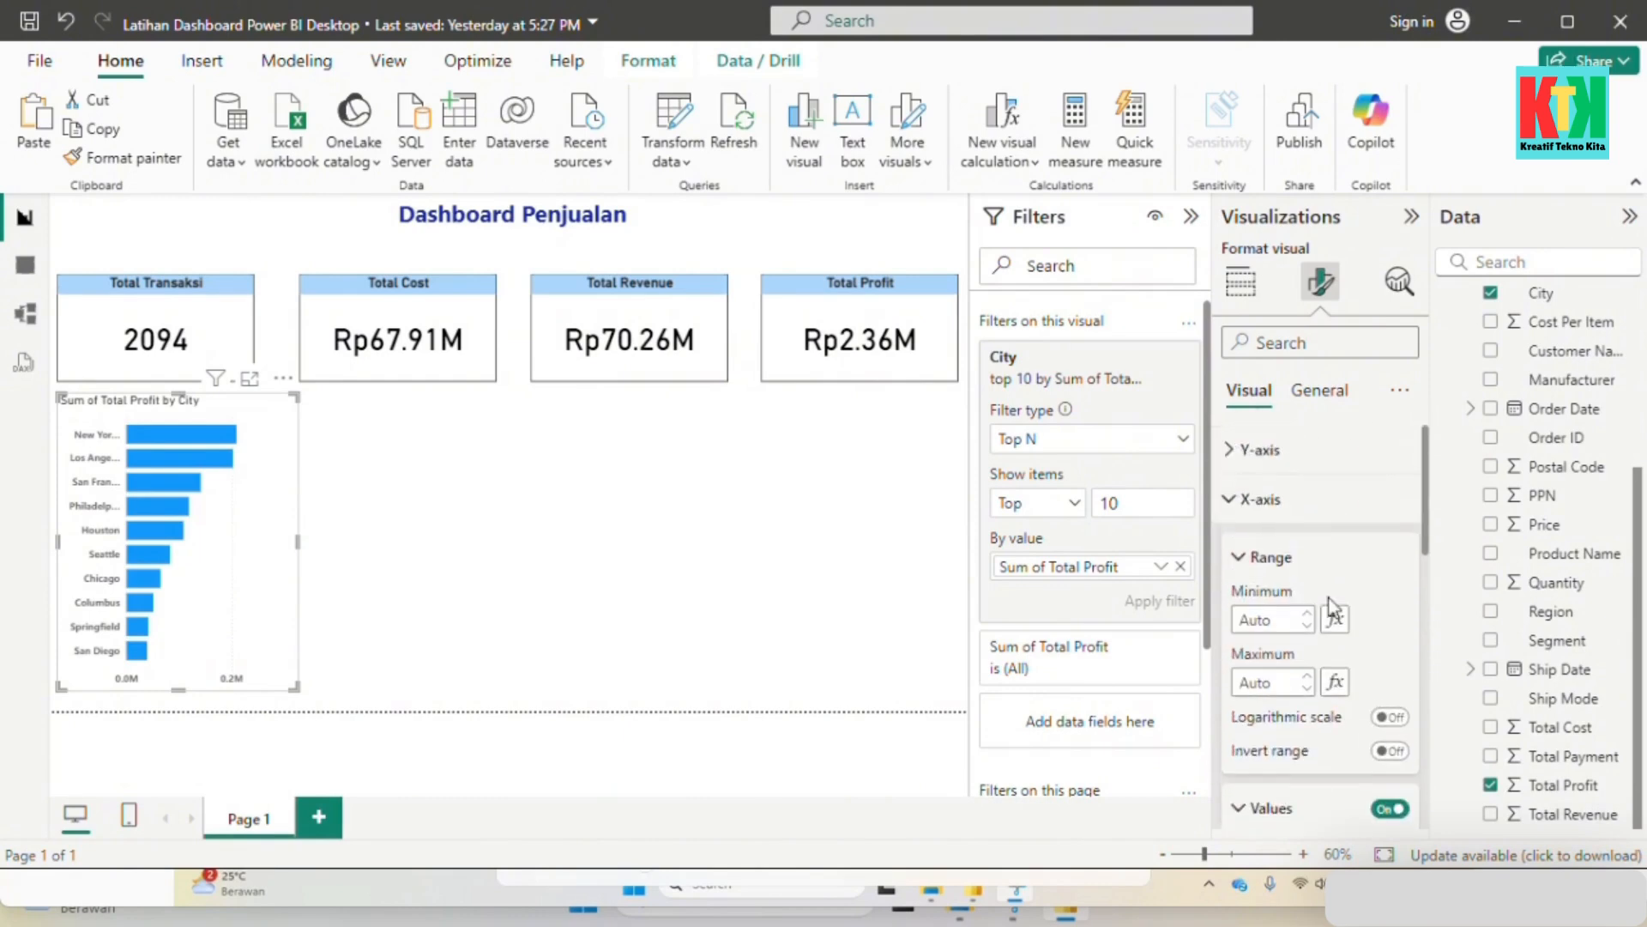
Step: Change the bar chart's title text to "Top 10 Profit Berdasakan City"
click(1311, 405)
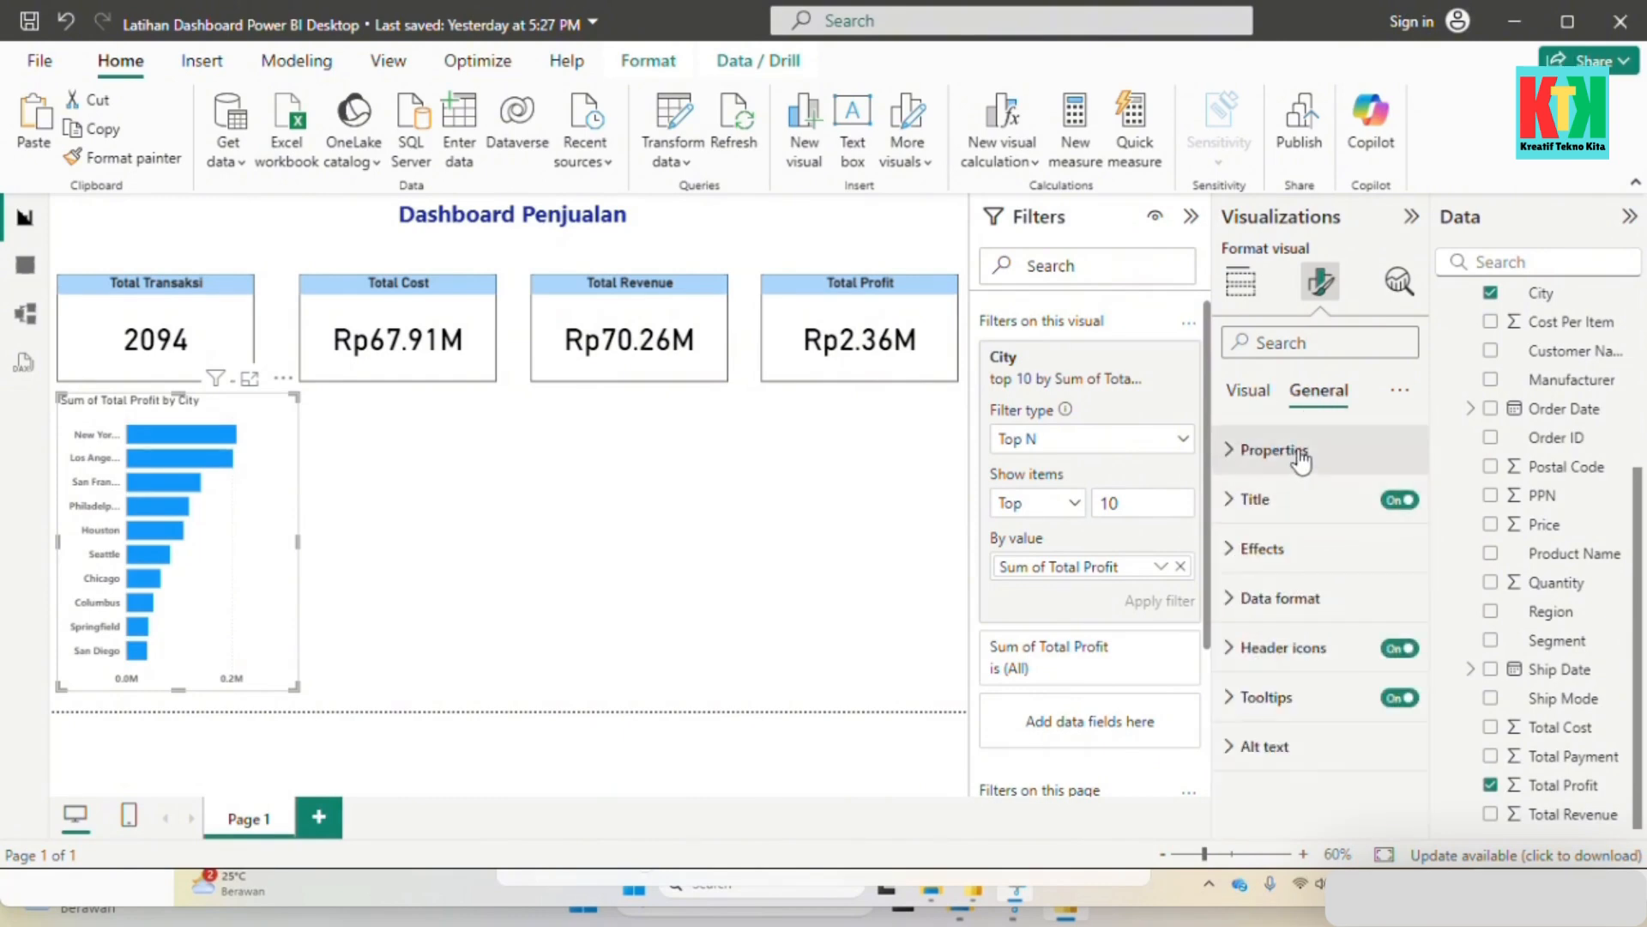
click(1257, 499)
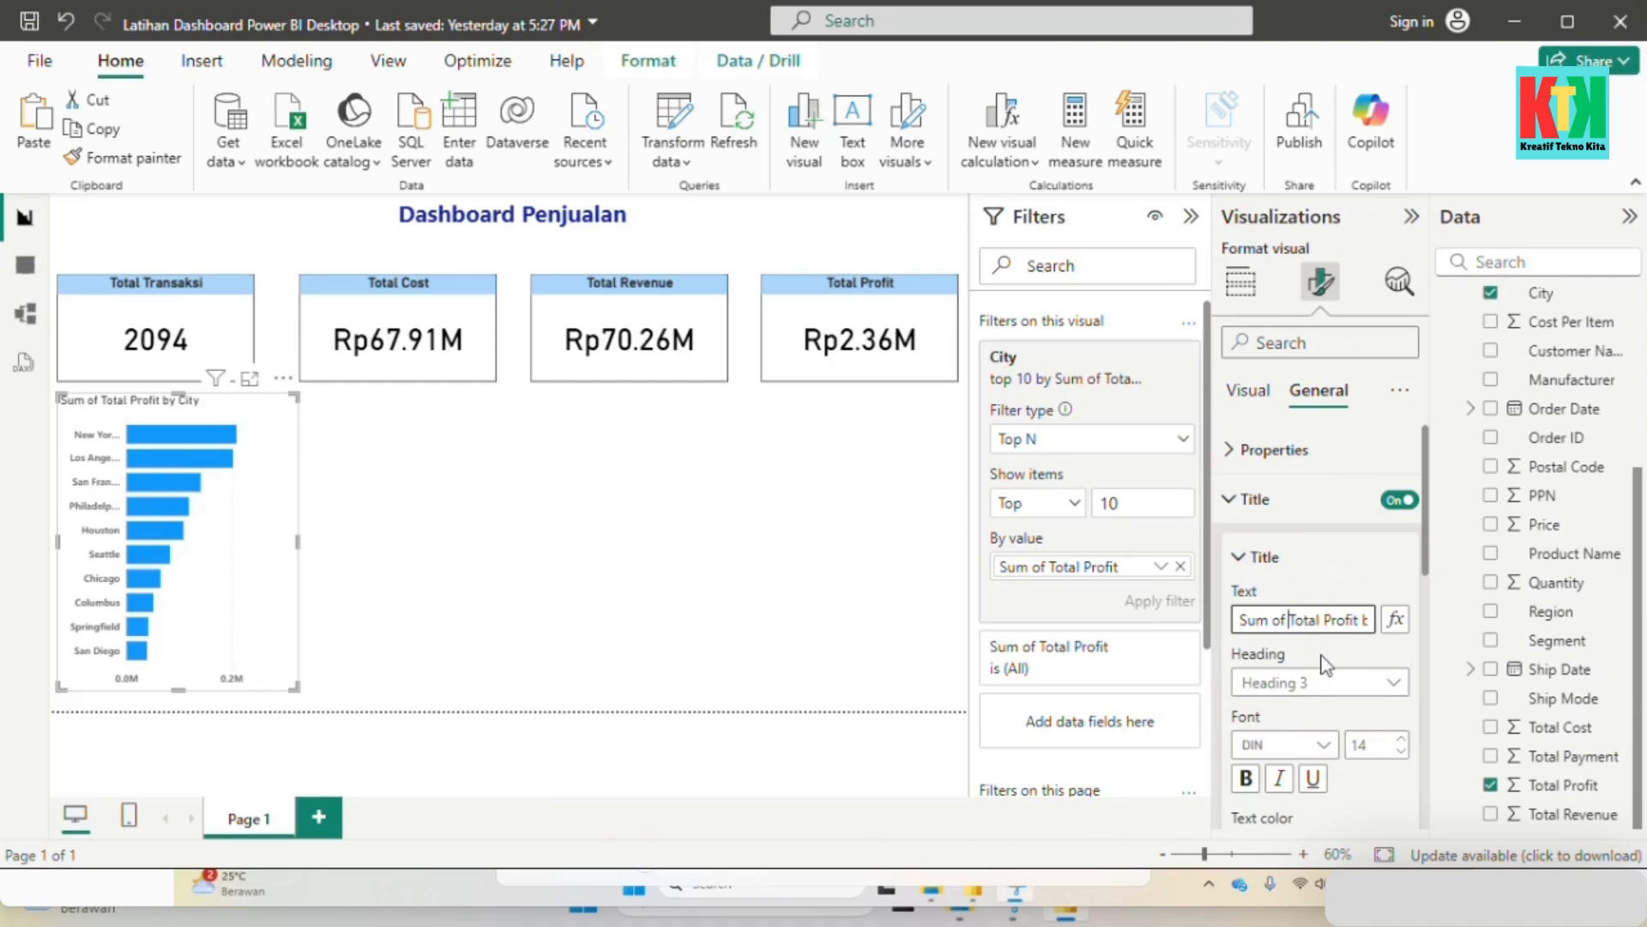
drag(1278, 620, 1239, 620)
text(Top 10)
key(BackSpace)
key(Right)
key(Right)
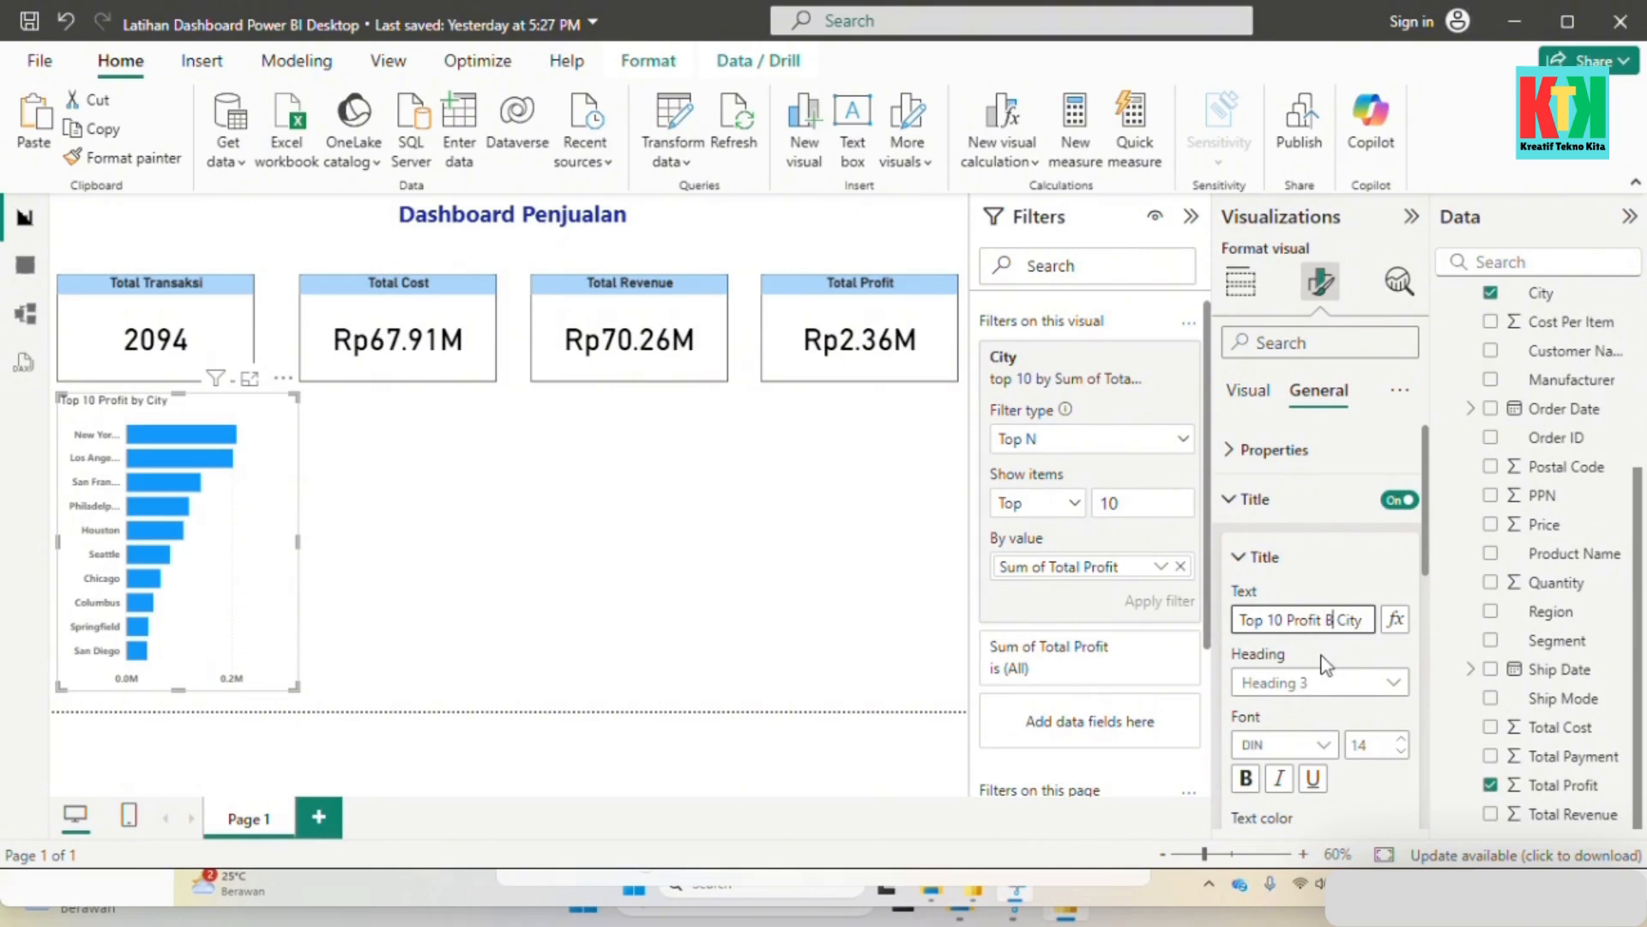
text(erdasakan)
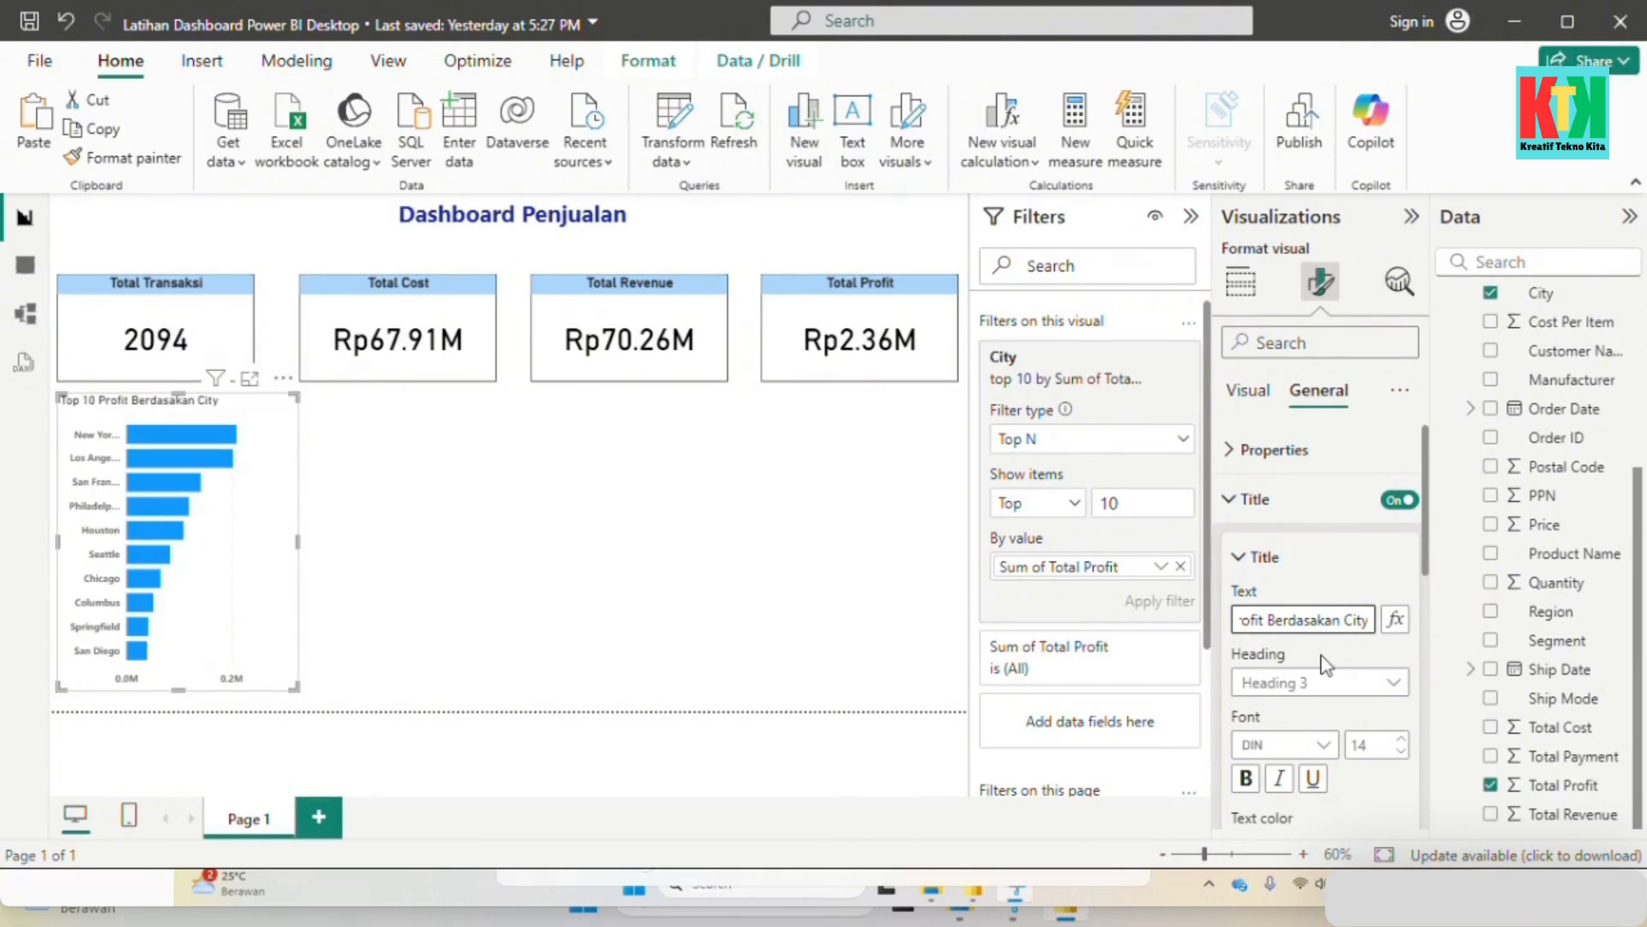
Step: Format the bar chart's title in bold at font size 16 with the recently used light blue background
click(1401, 738)
click(1245, 778)
scroll(1377, 777, down, 2)
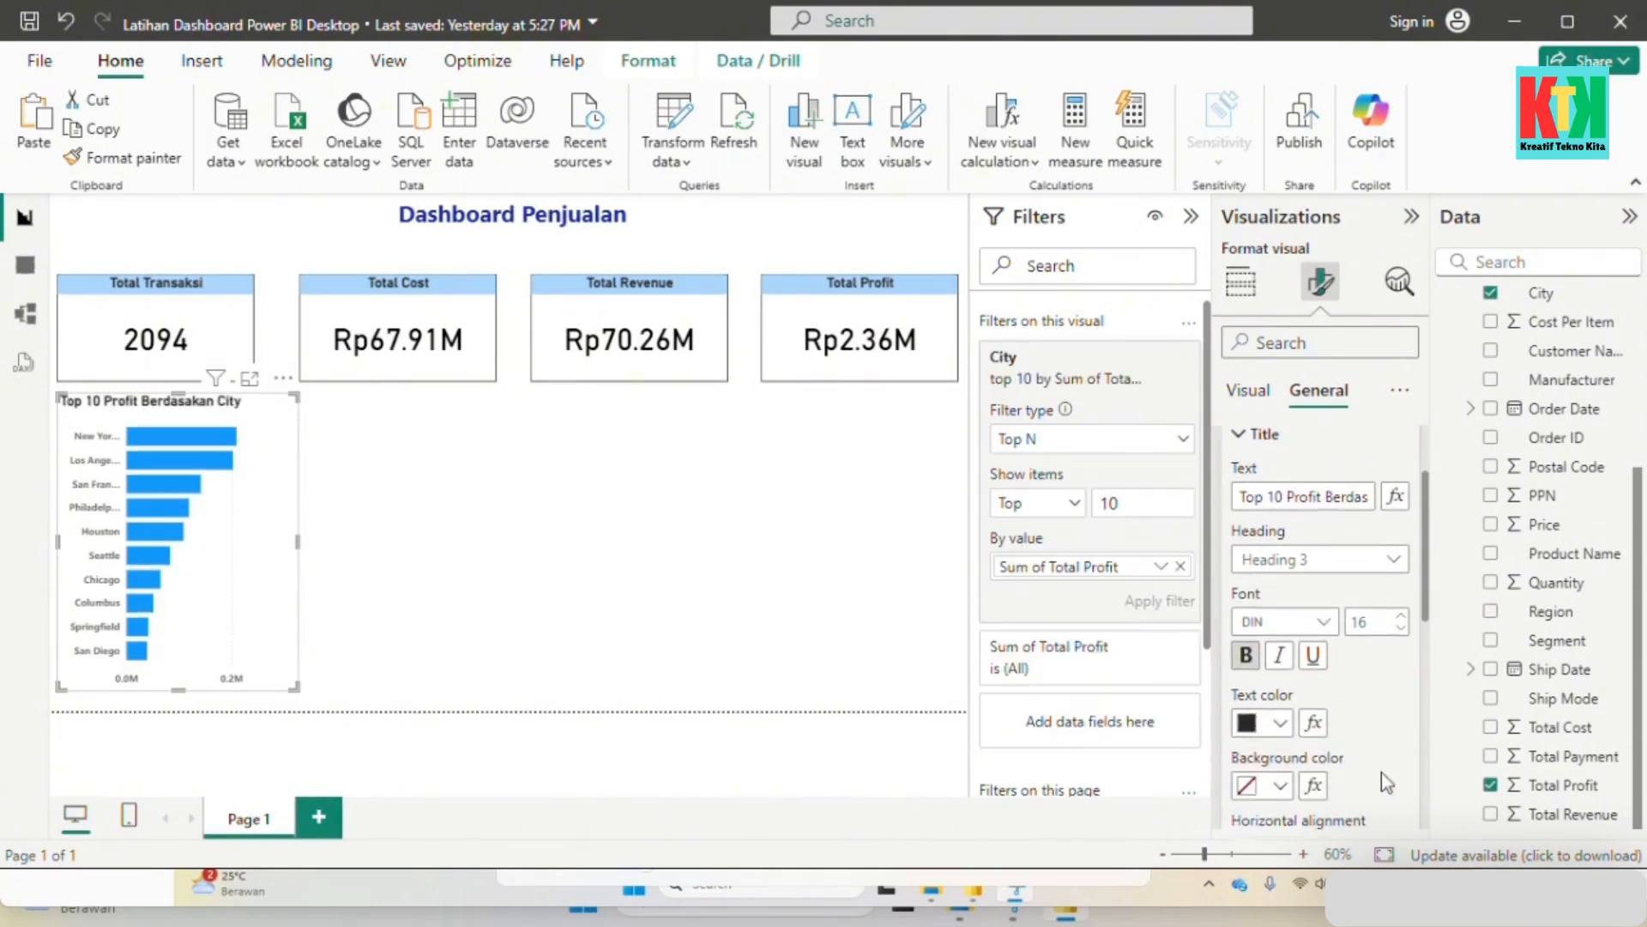
scroll(1382, 772, down, 1)
click(1282, 668)
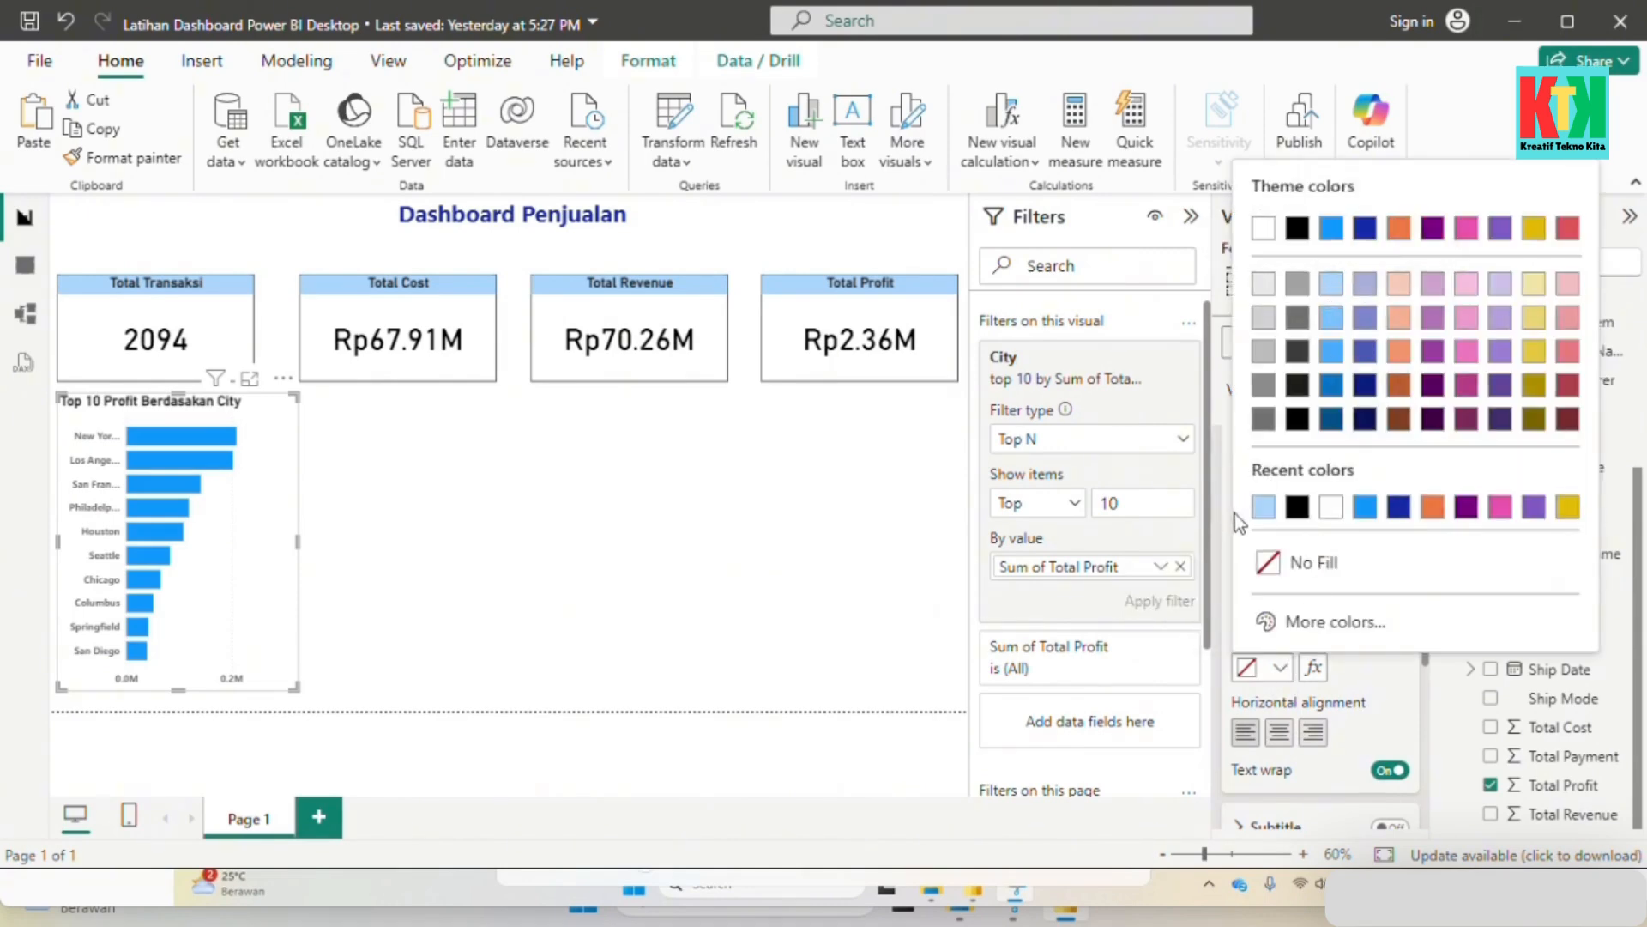
click(1263, 509)
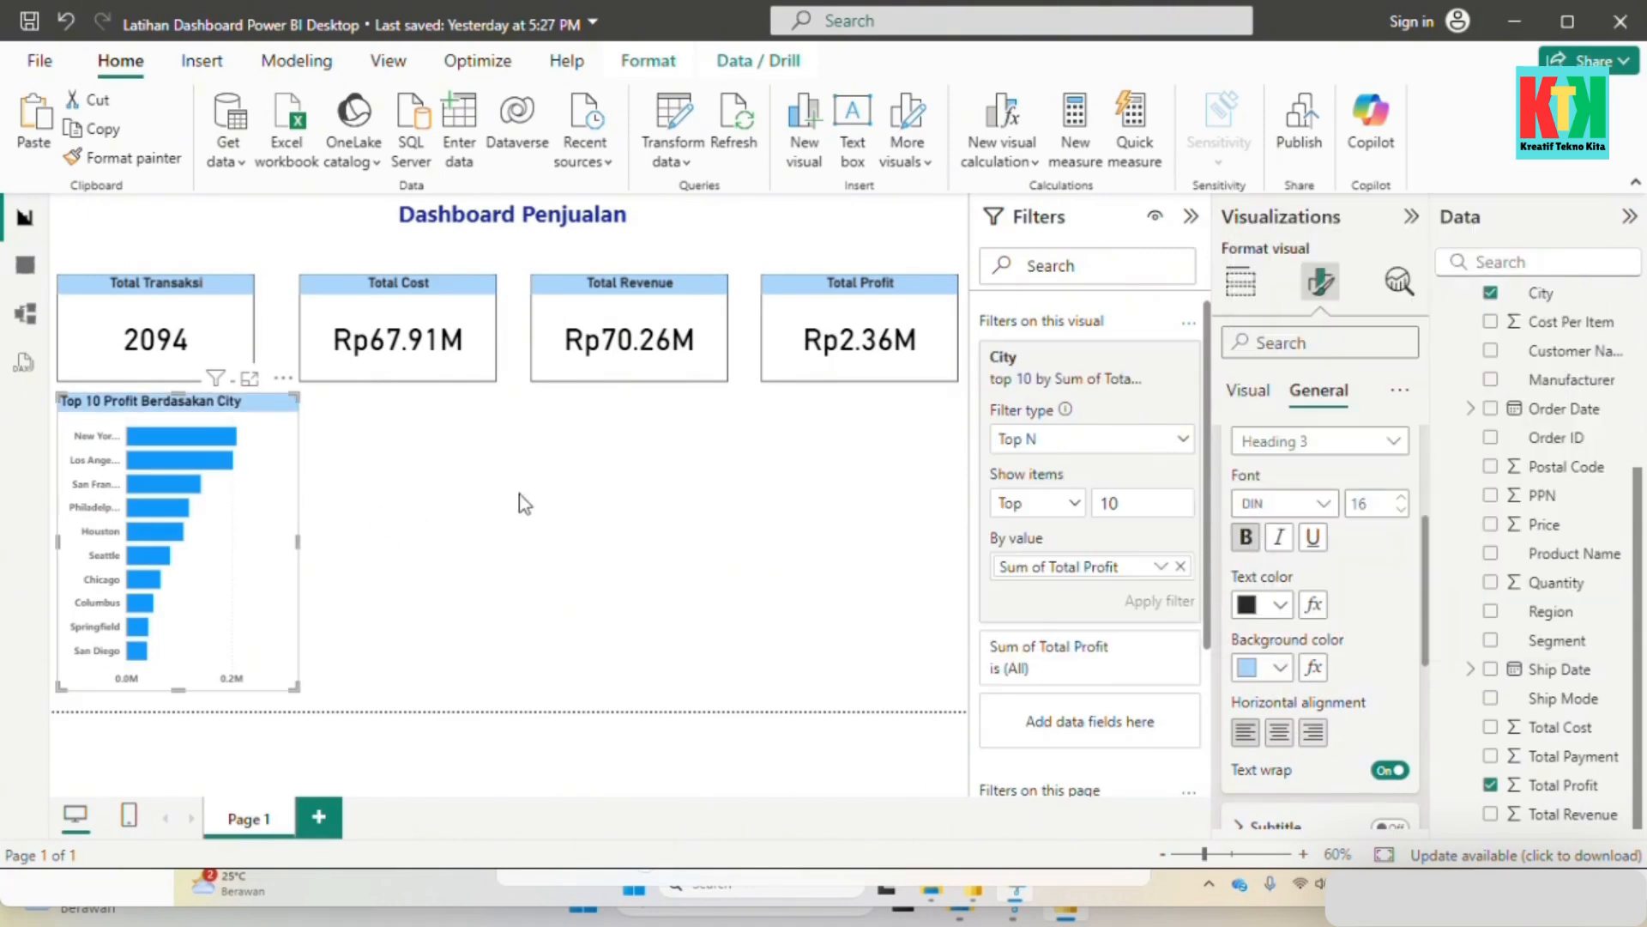
Step: Turn on the visual border around the bar chart and deselect the chart
scroll(1295, 635, down, 4)
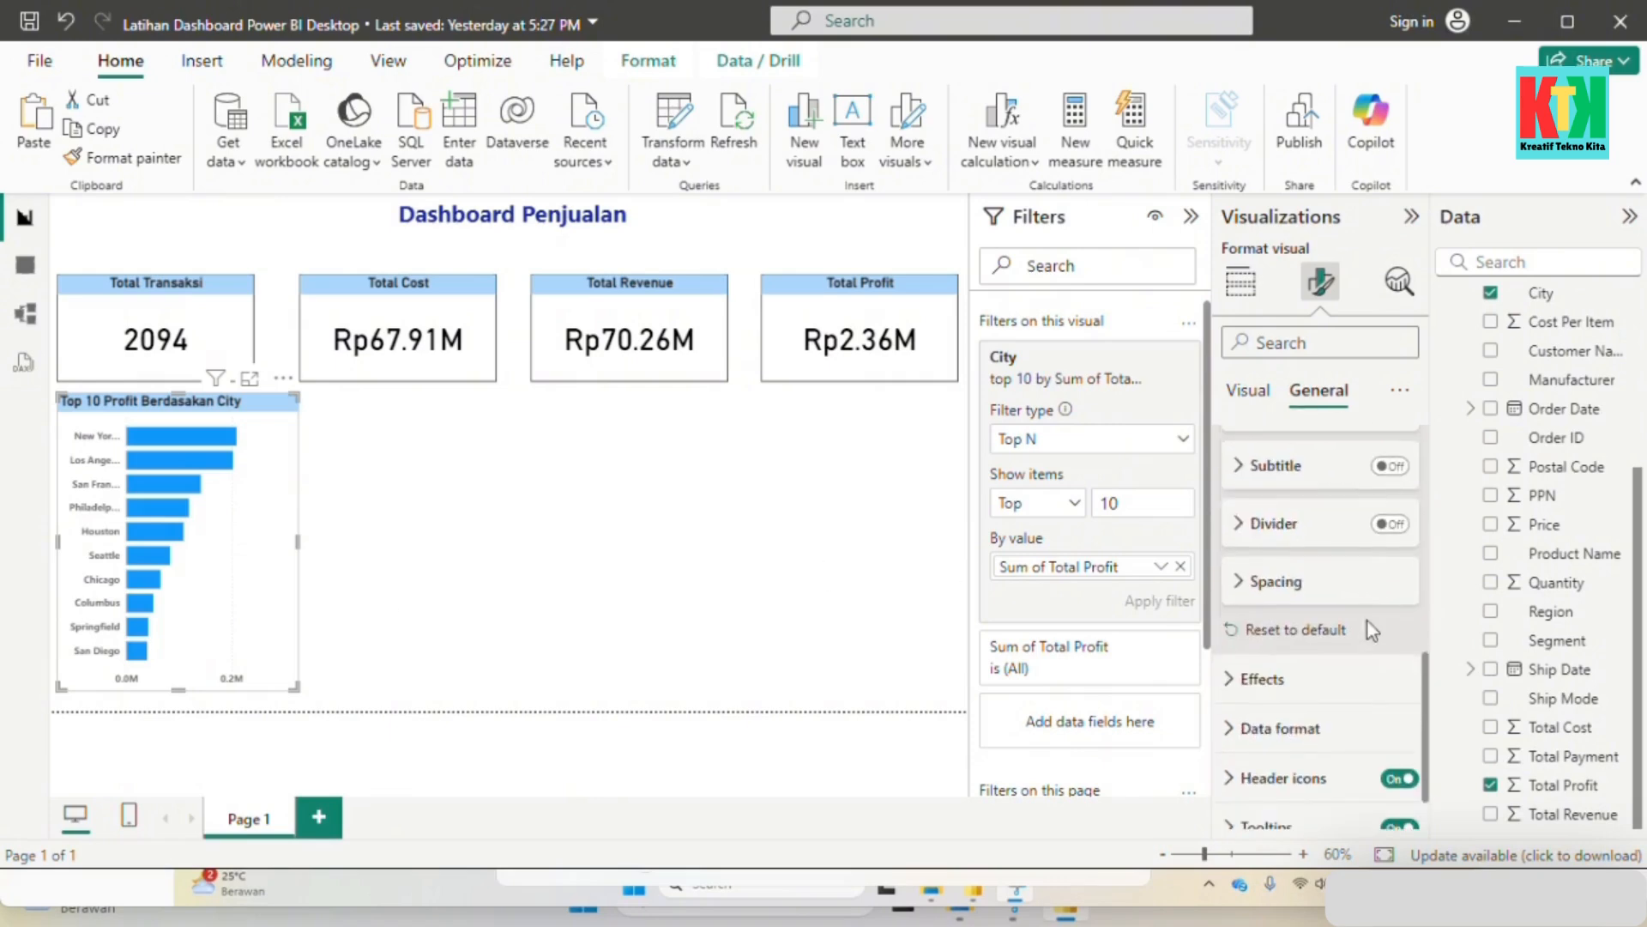
scroll(1307, 739, down, 1)
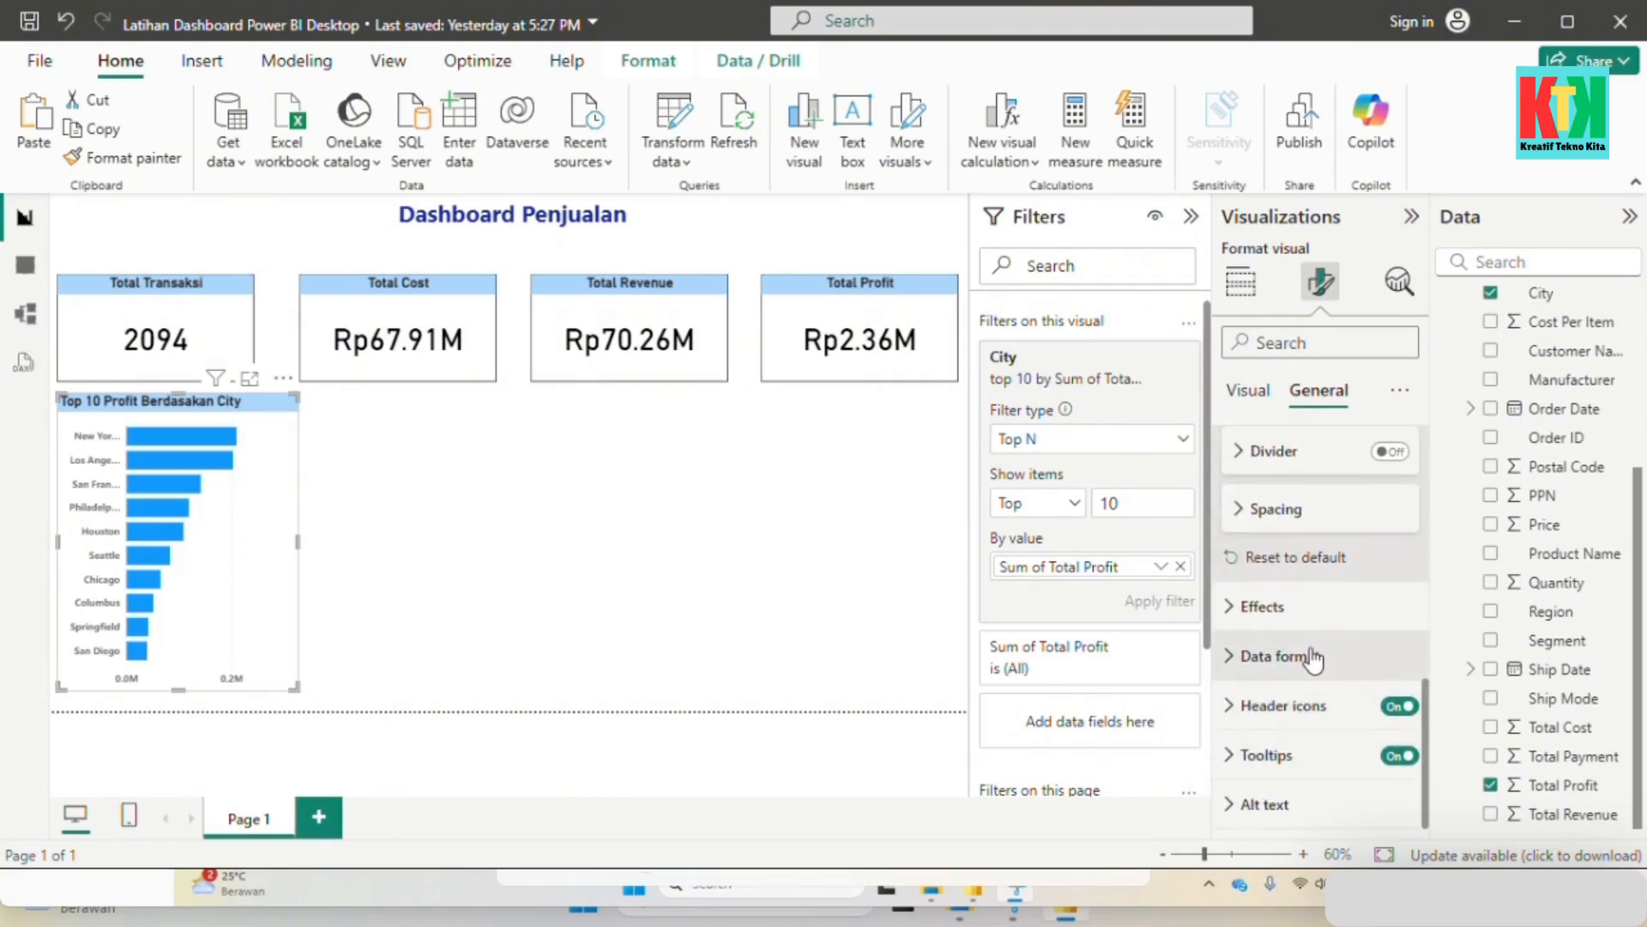
click(1307, 606)
scroll(1338, 678, down, 3)
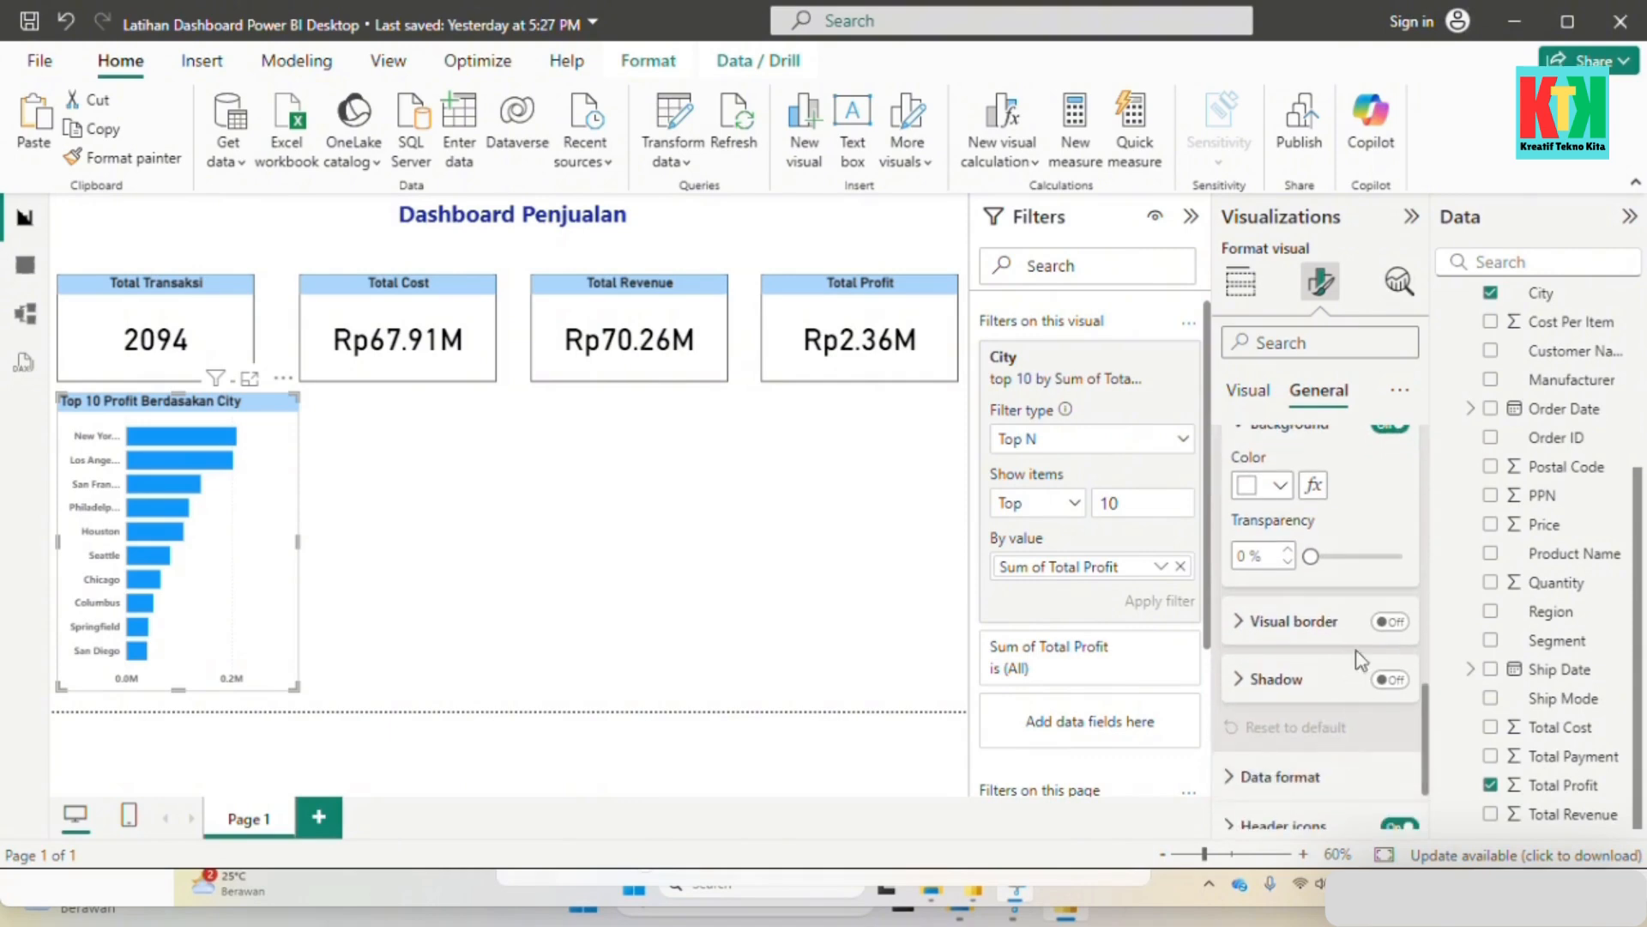
scroll(1371, 648, up, 2)
scroll(1343, 701, down, 2)
click(1389, 620)
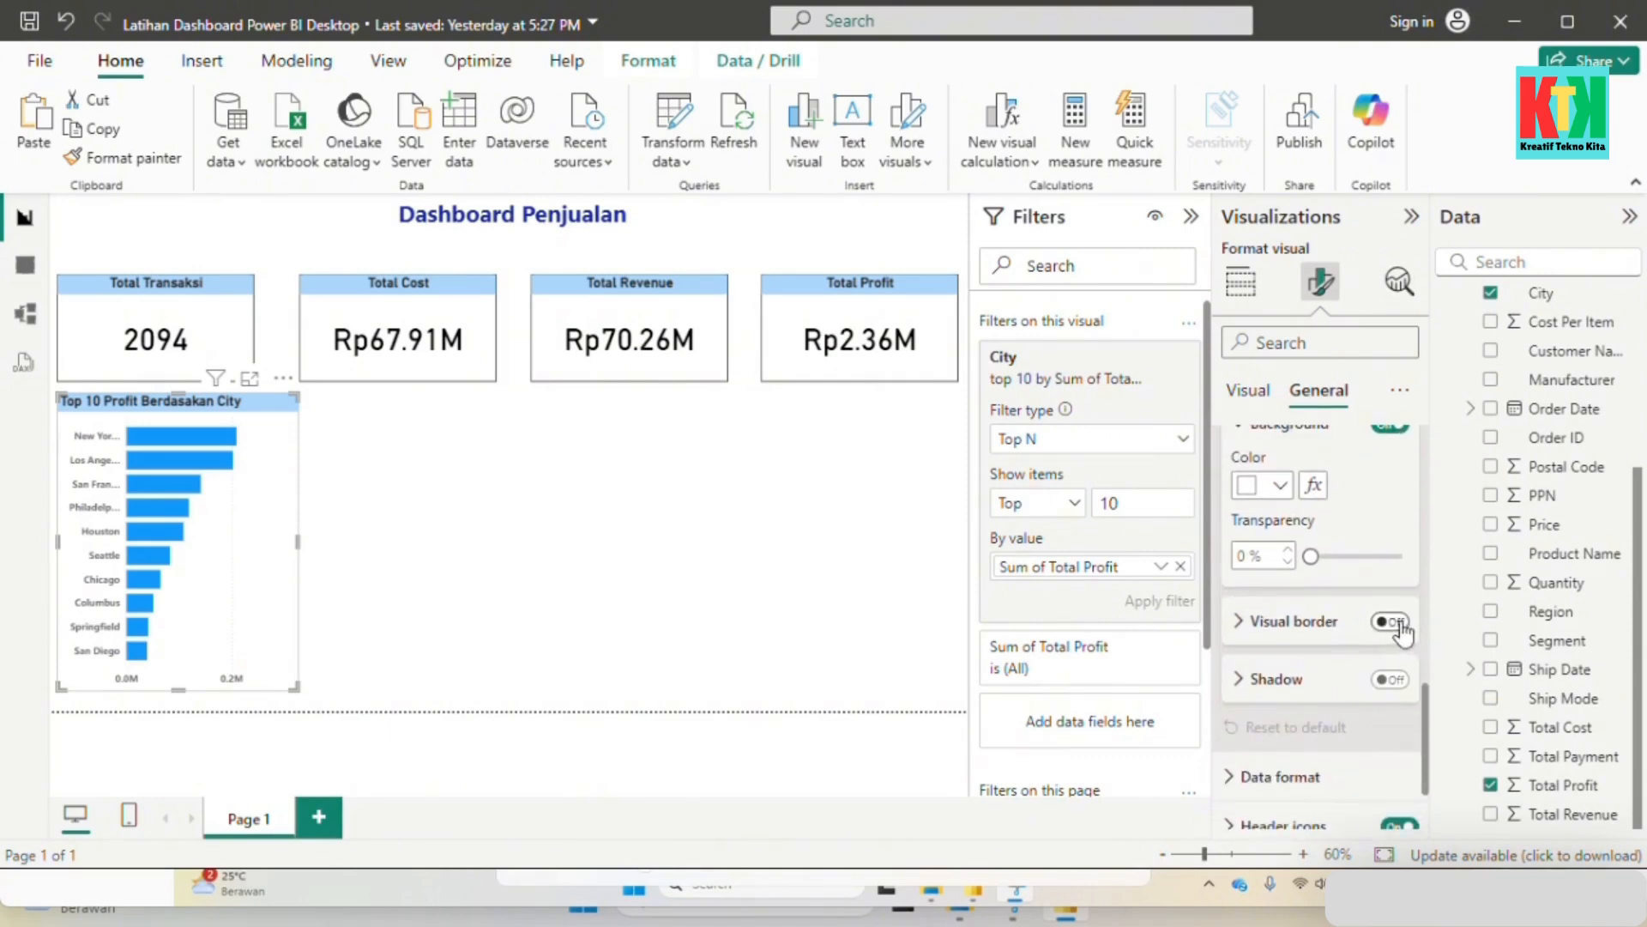
click(577, 481)
Step: Recolor all the chart's bars, trying the yellow theme color first and settling on orange (#E66C37, Theme color 3)
click(273, 433)
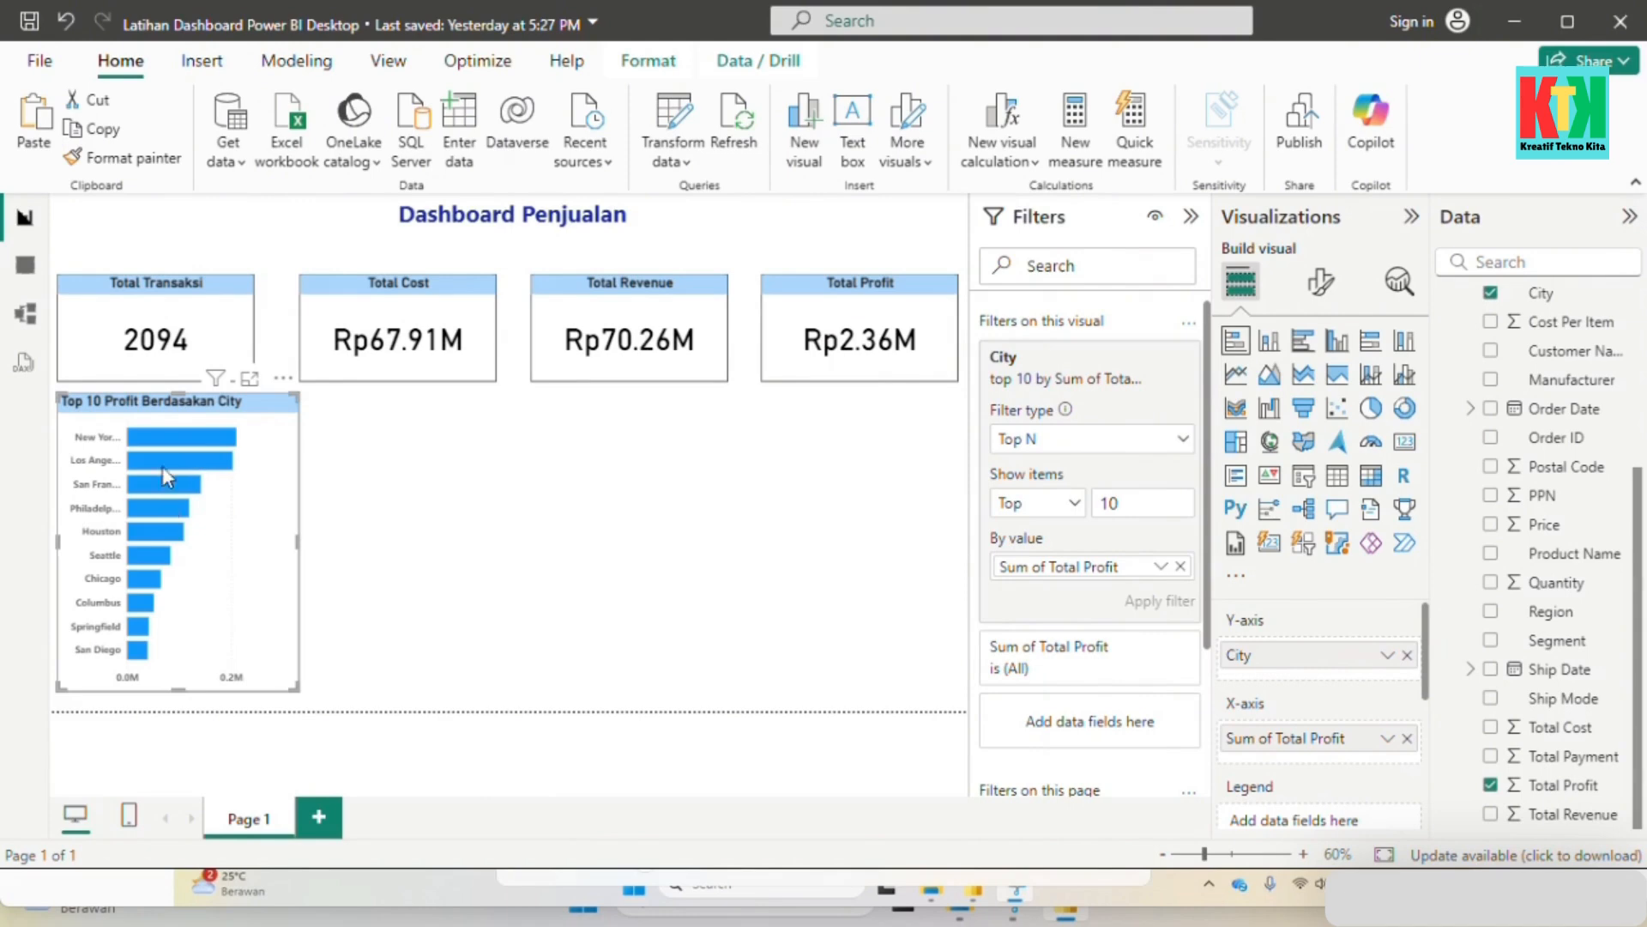
click(1320, 283)
scroll(1313, 639, down, 3)
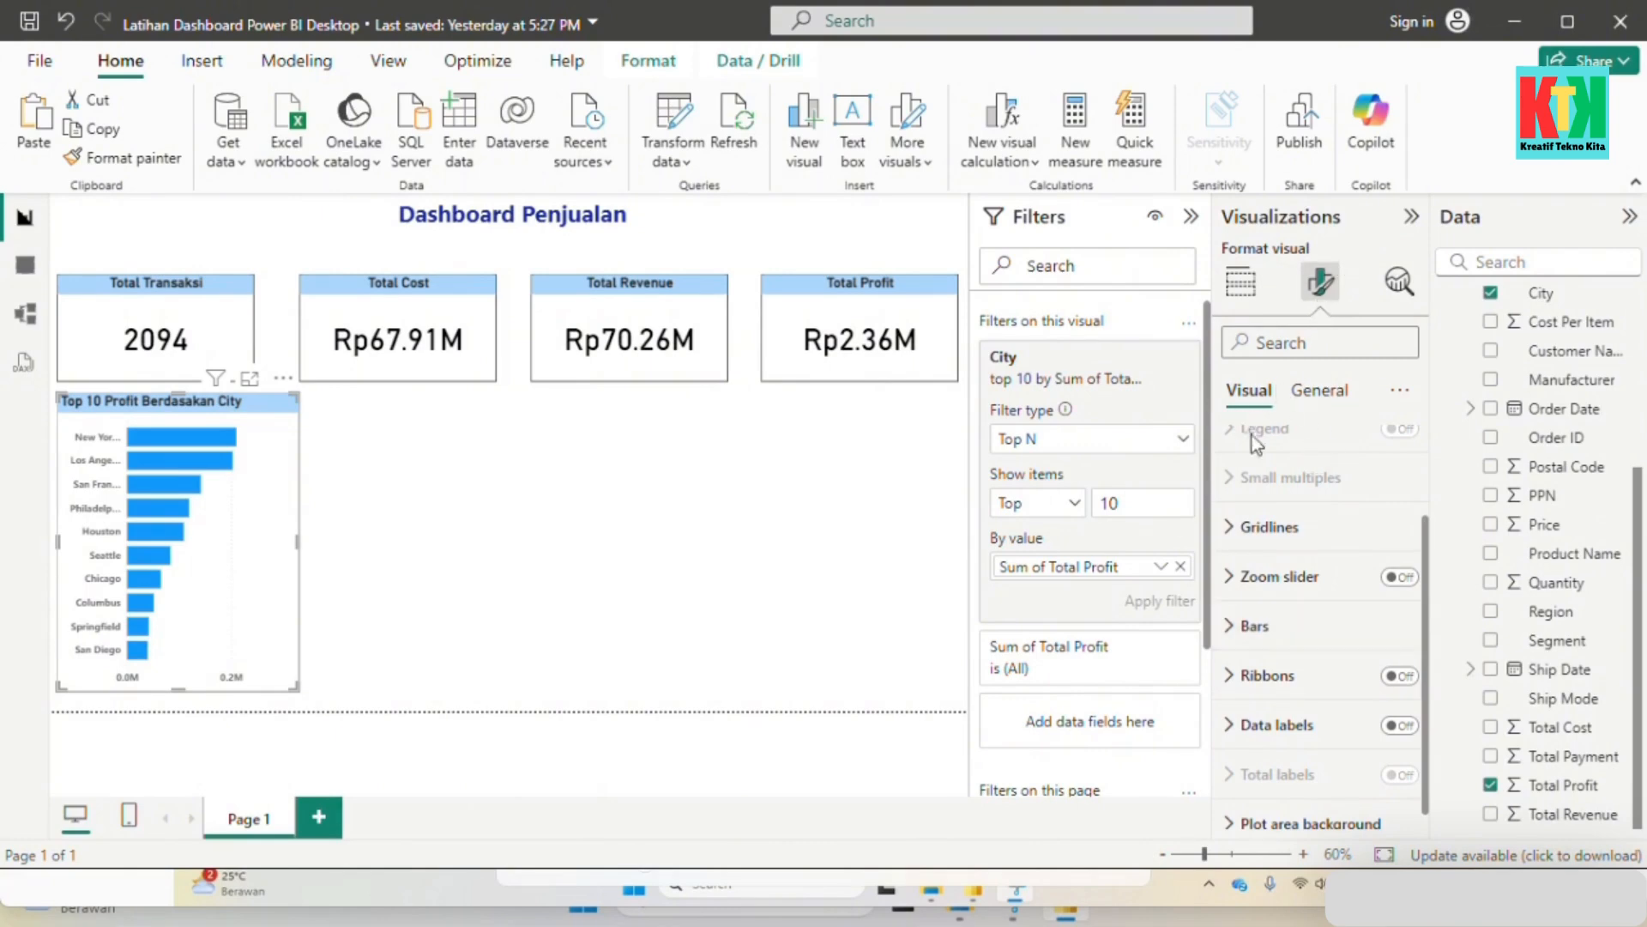
click(1260, 627)
scroll(1315, 695, down, 5)
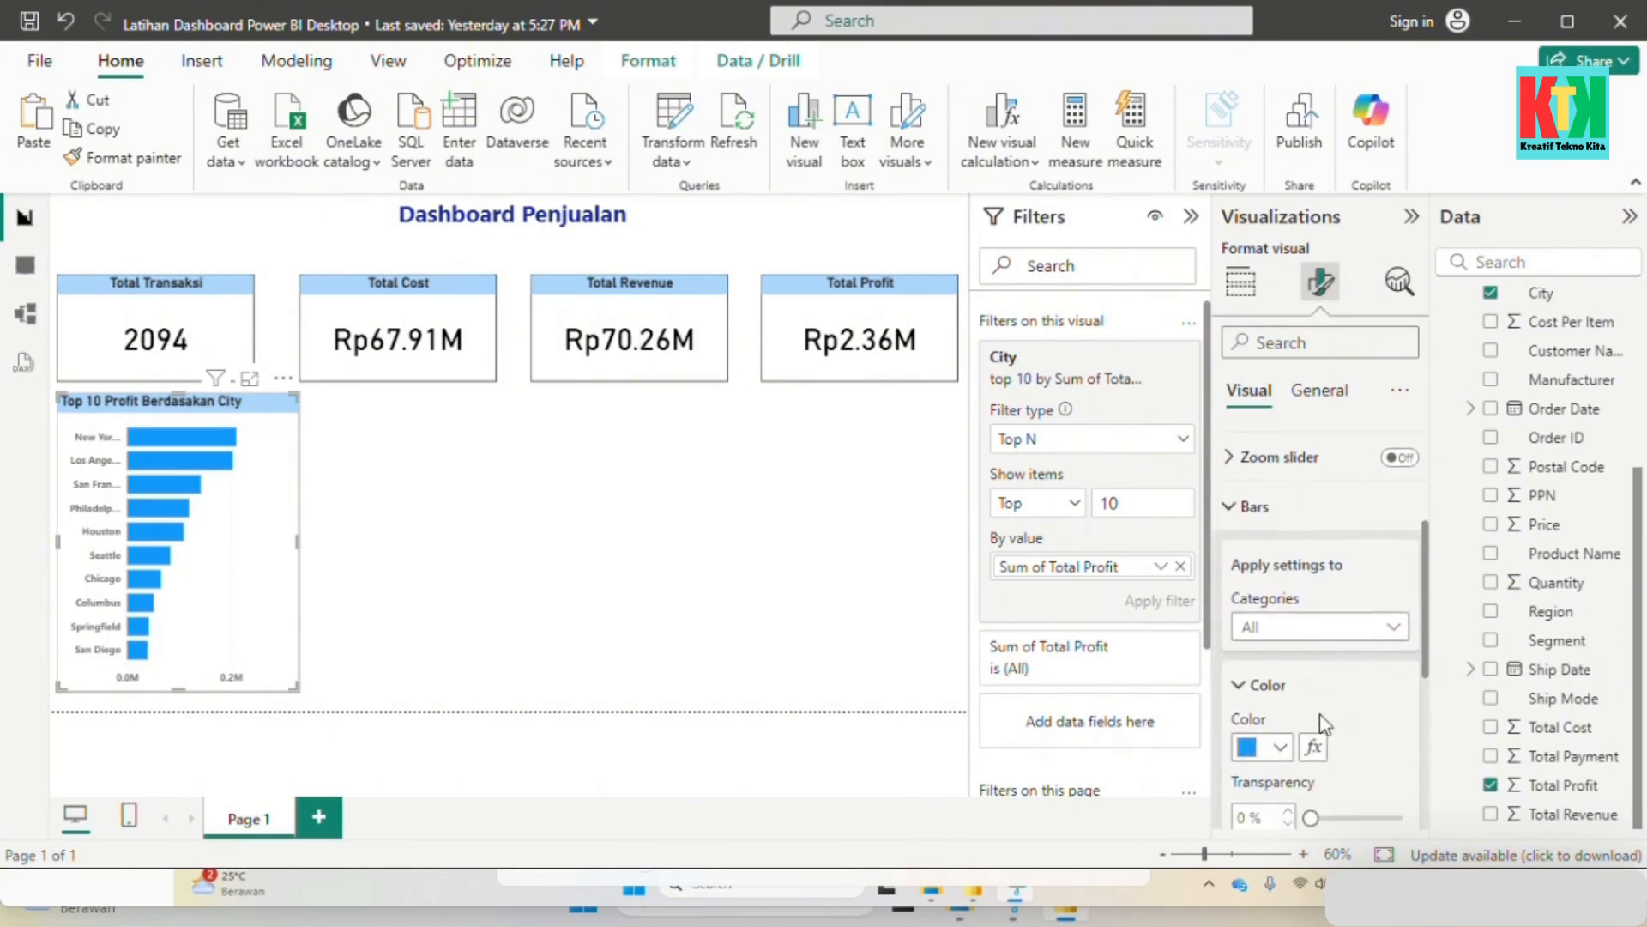
click(1280, 627)
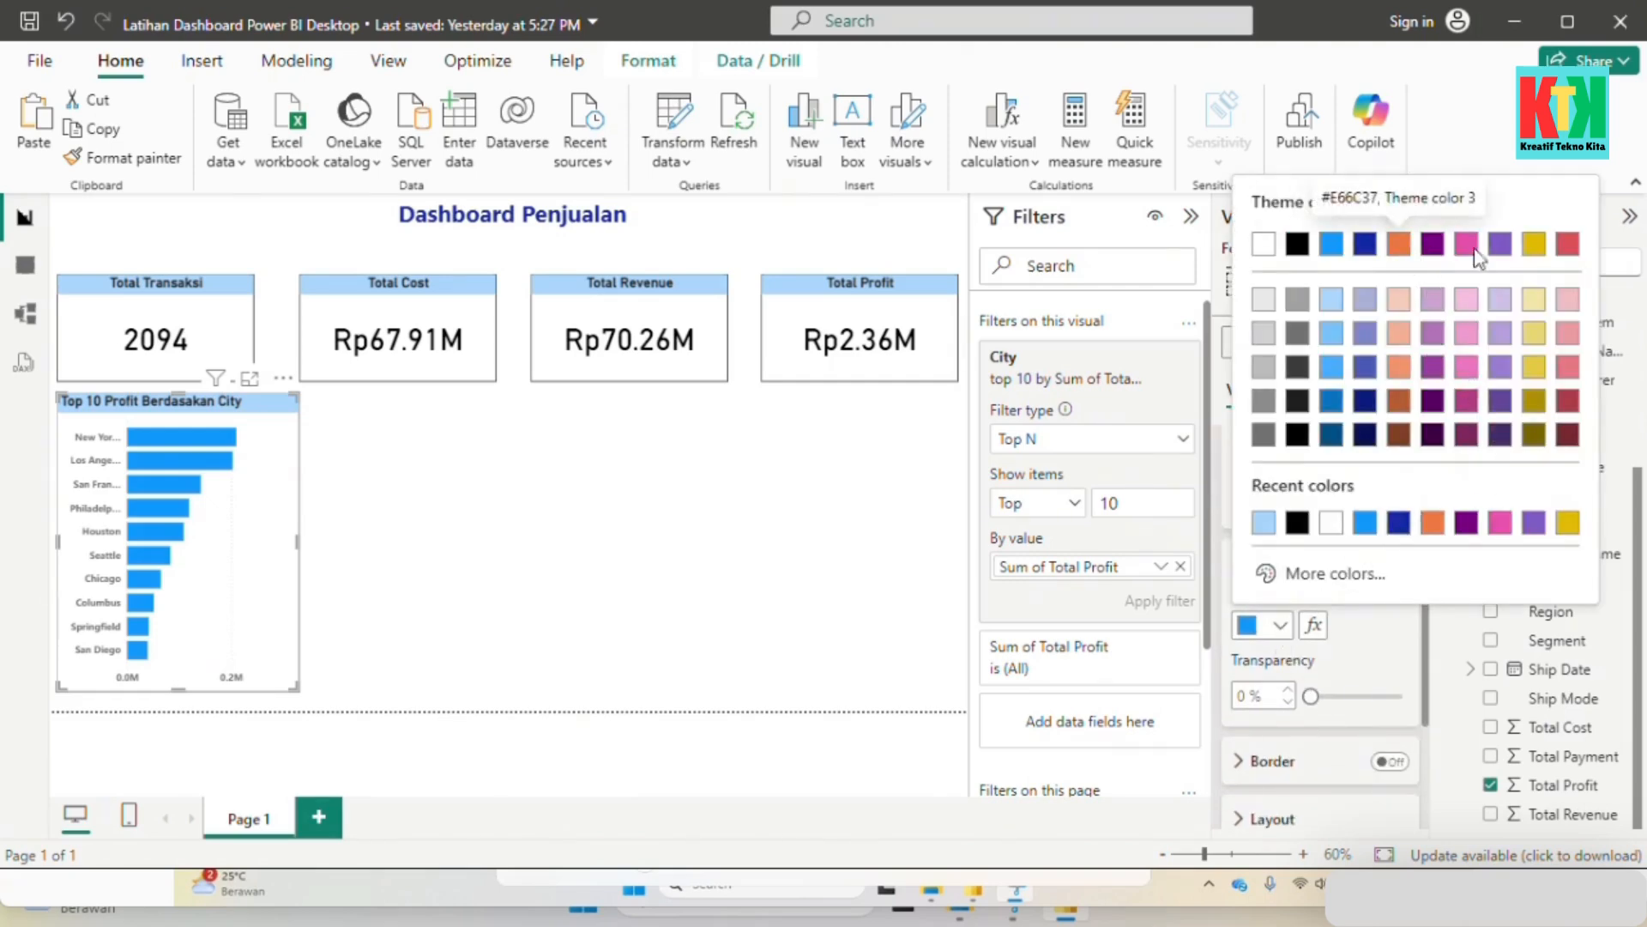
click(1534, 244)
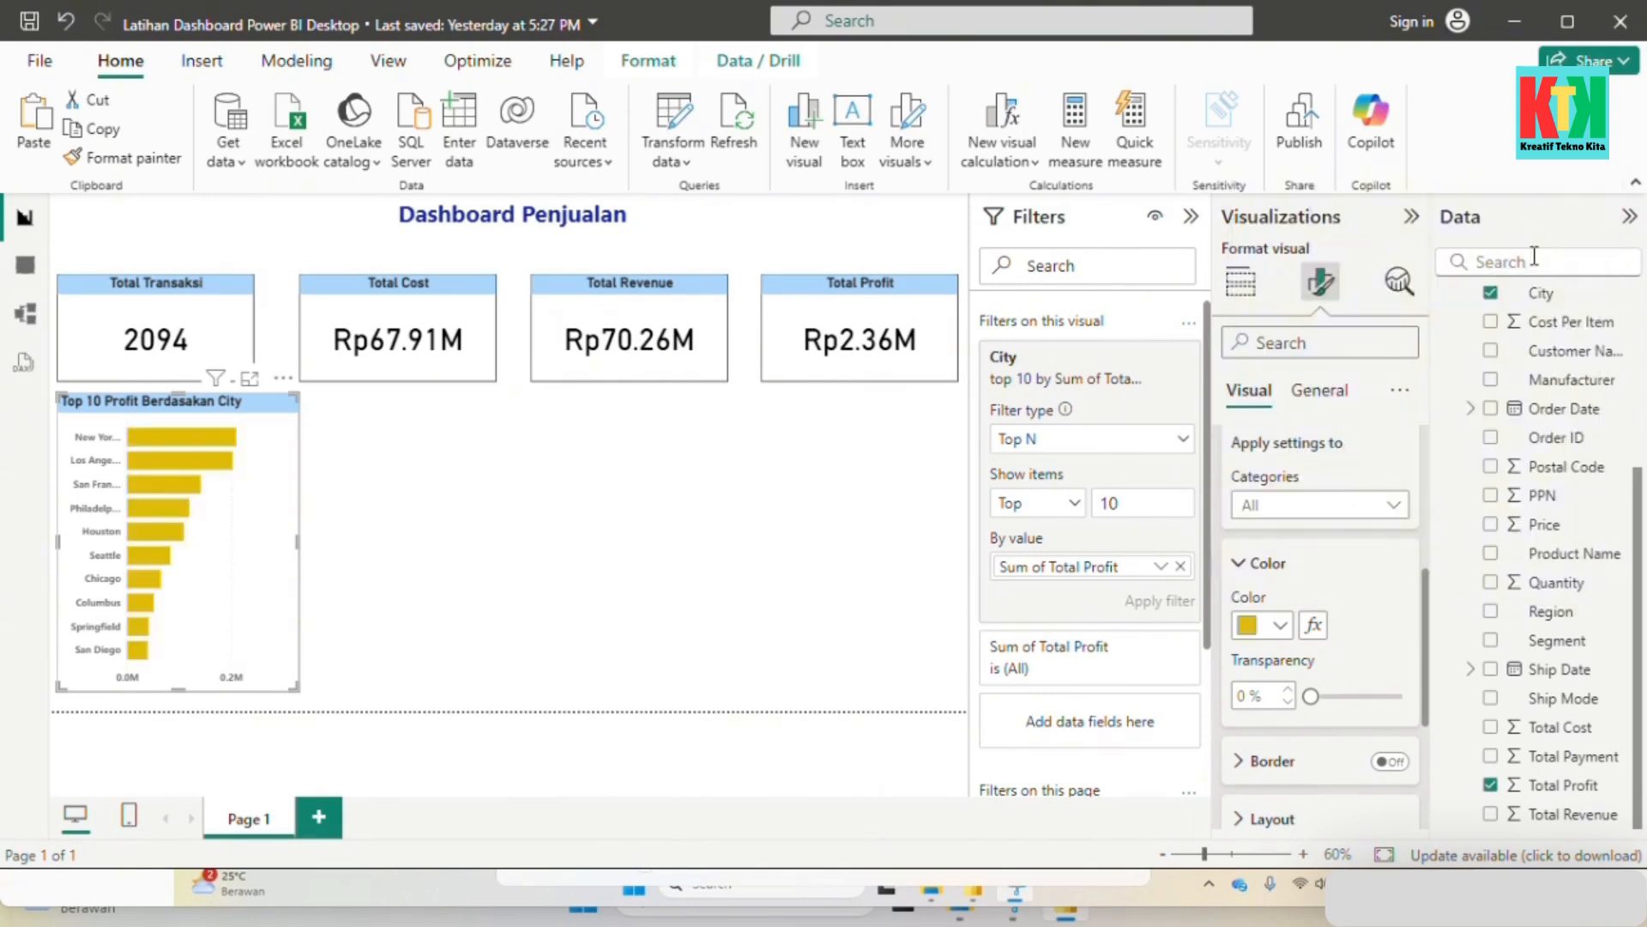
click(1281, 627)
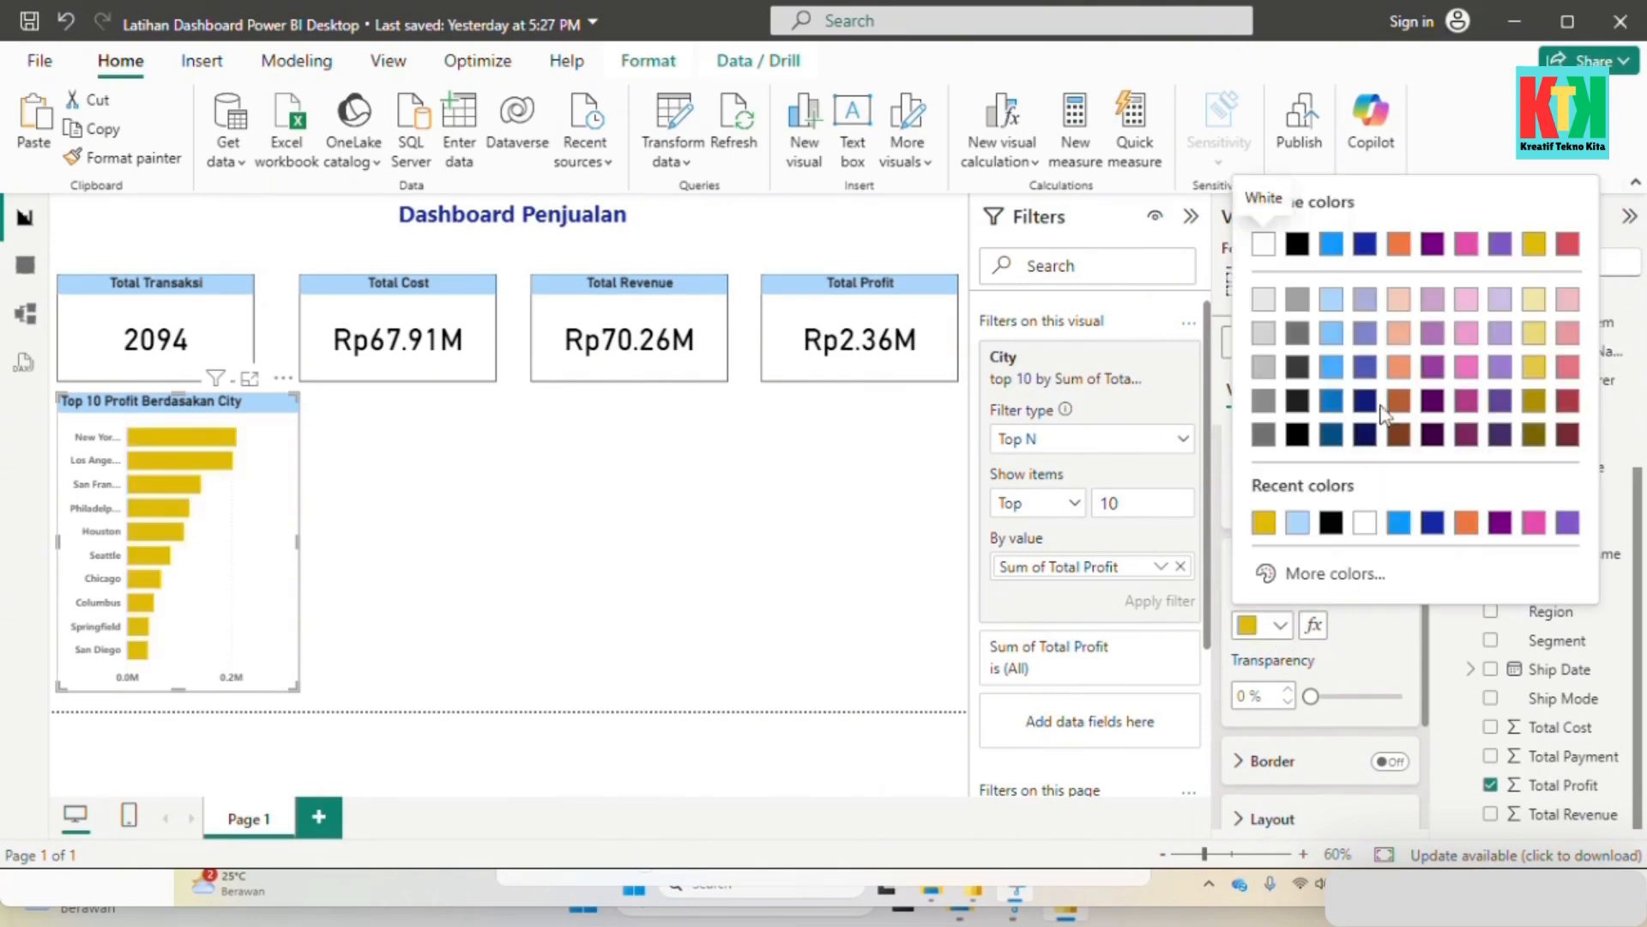
click(1398, 244)
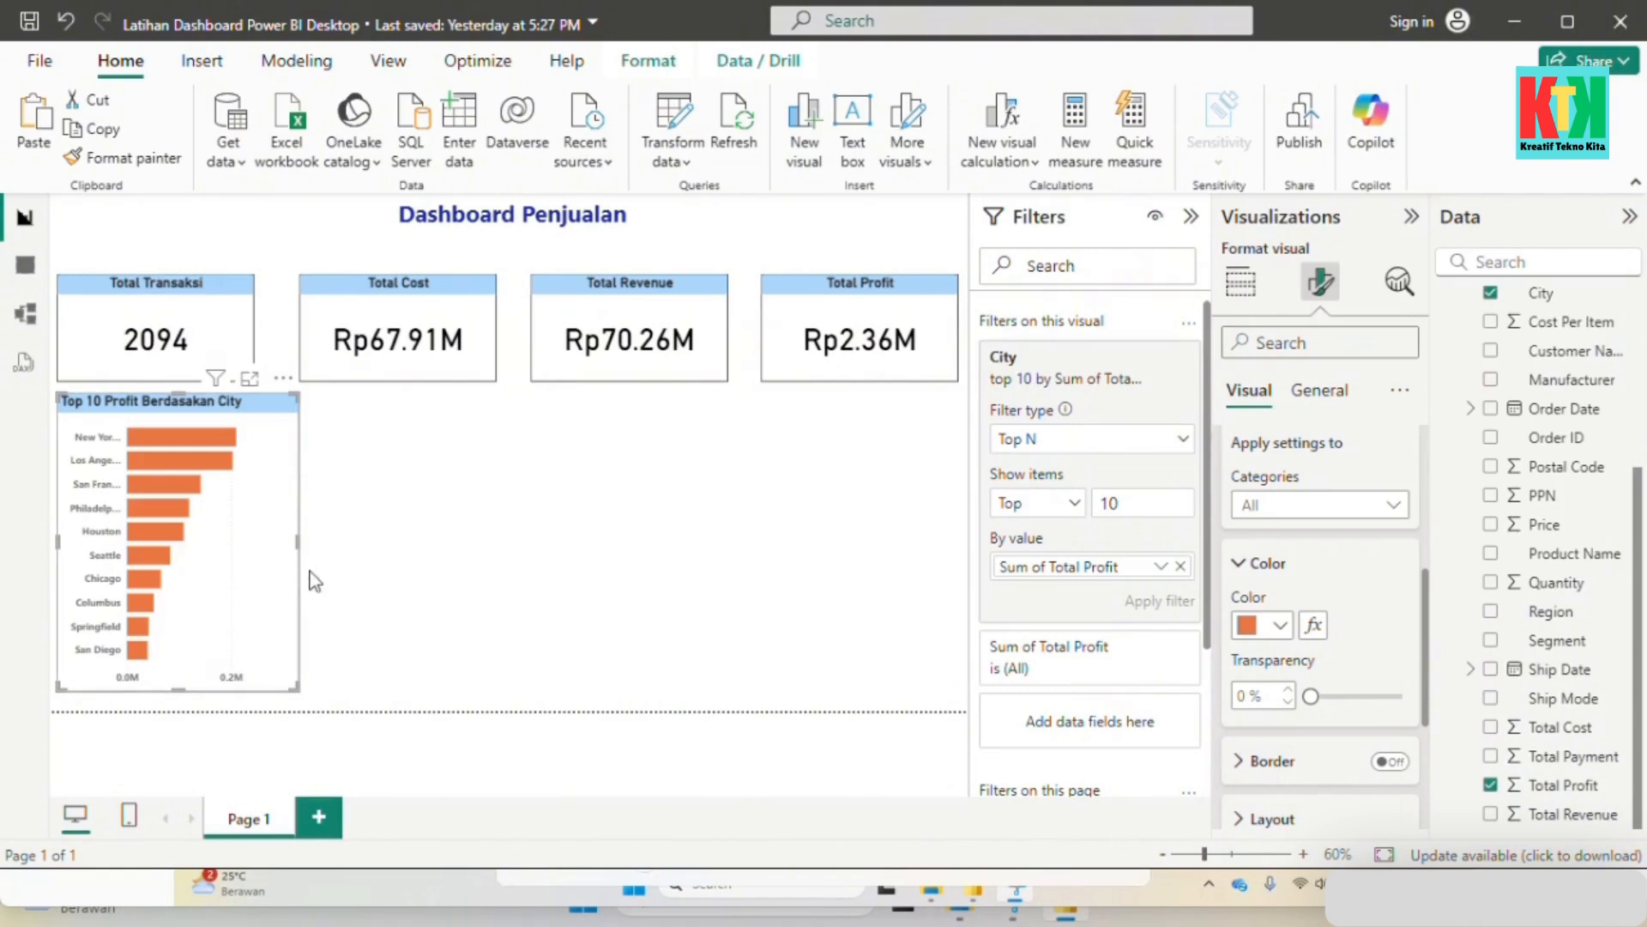
Step: Add an empty pie chart to the page and position it beside the bar chart with a small gap
click(460, 563)
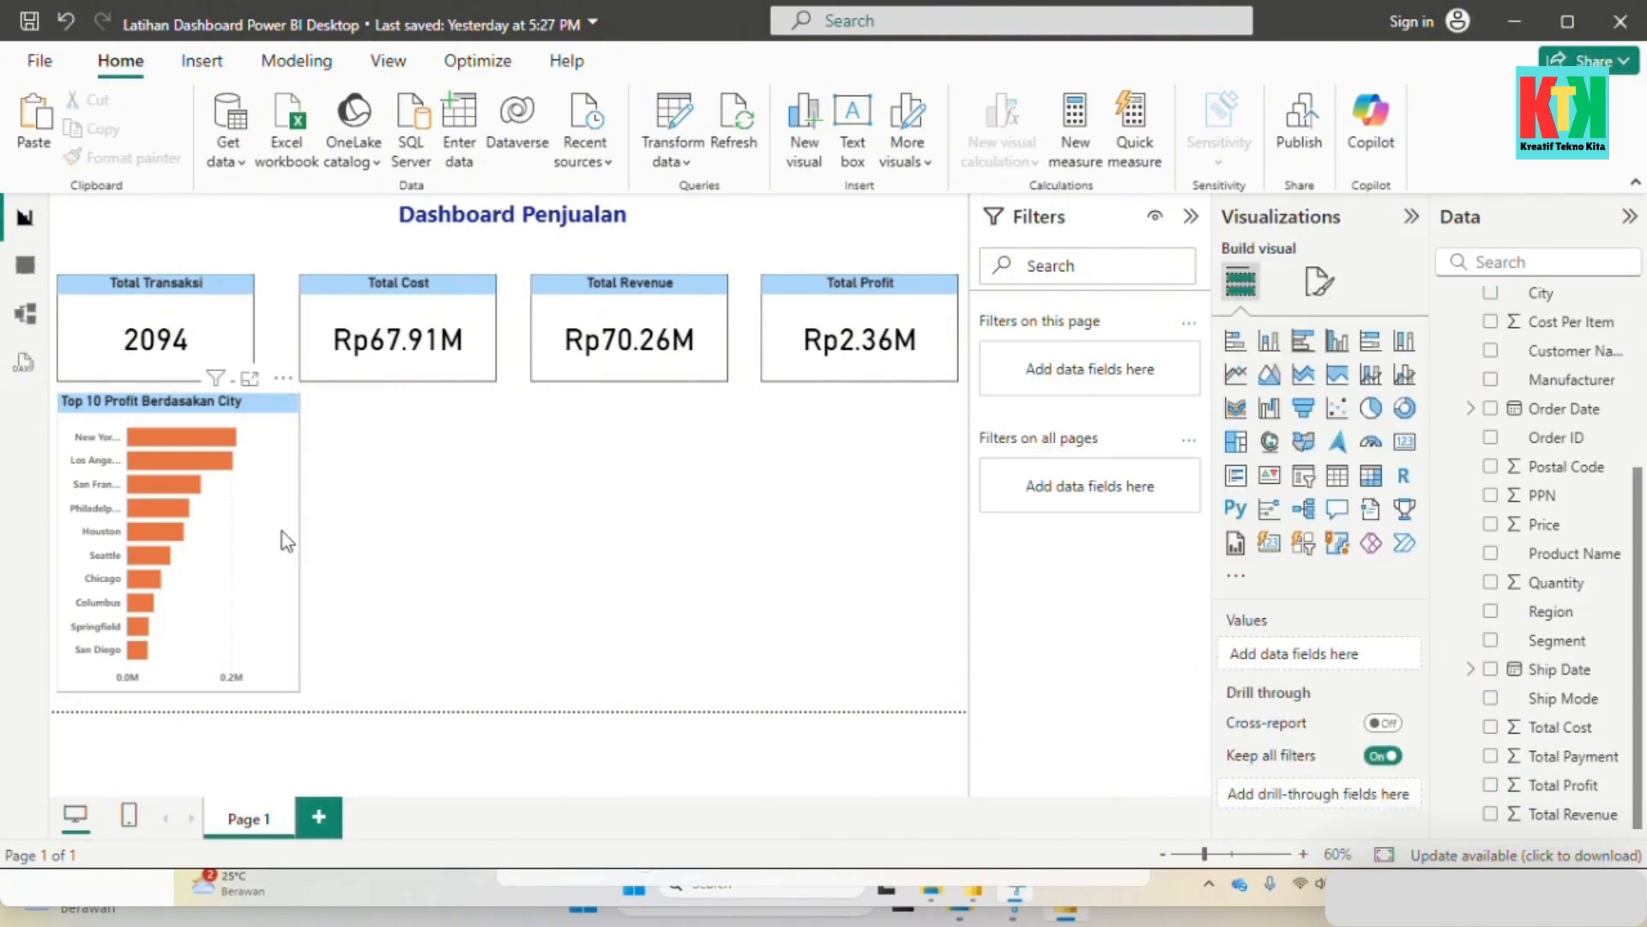
click(483, 574)
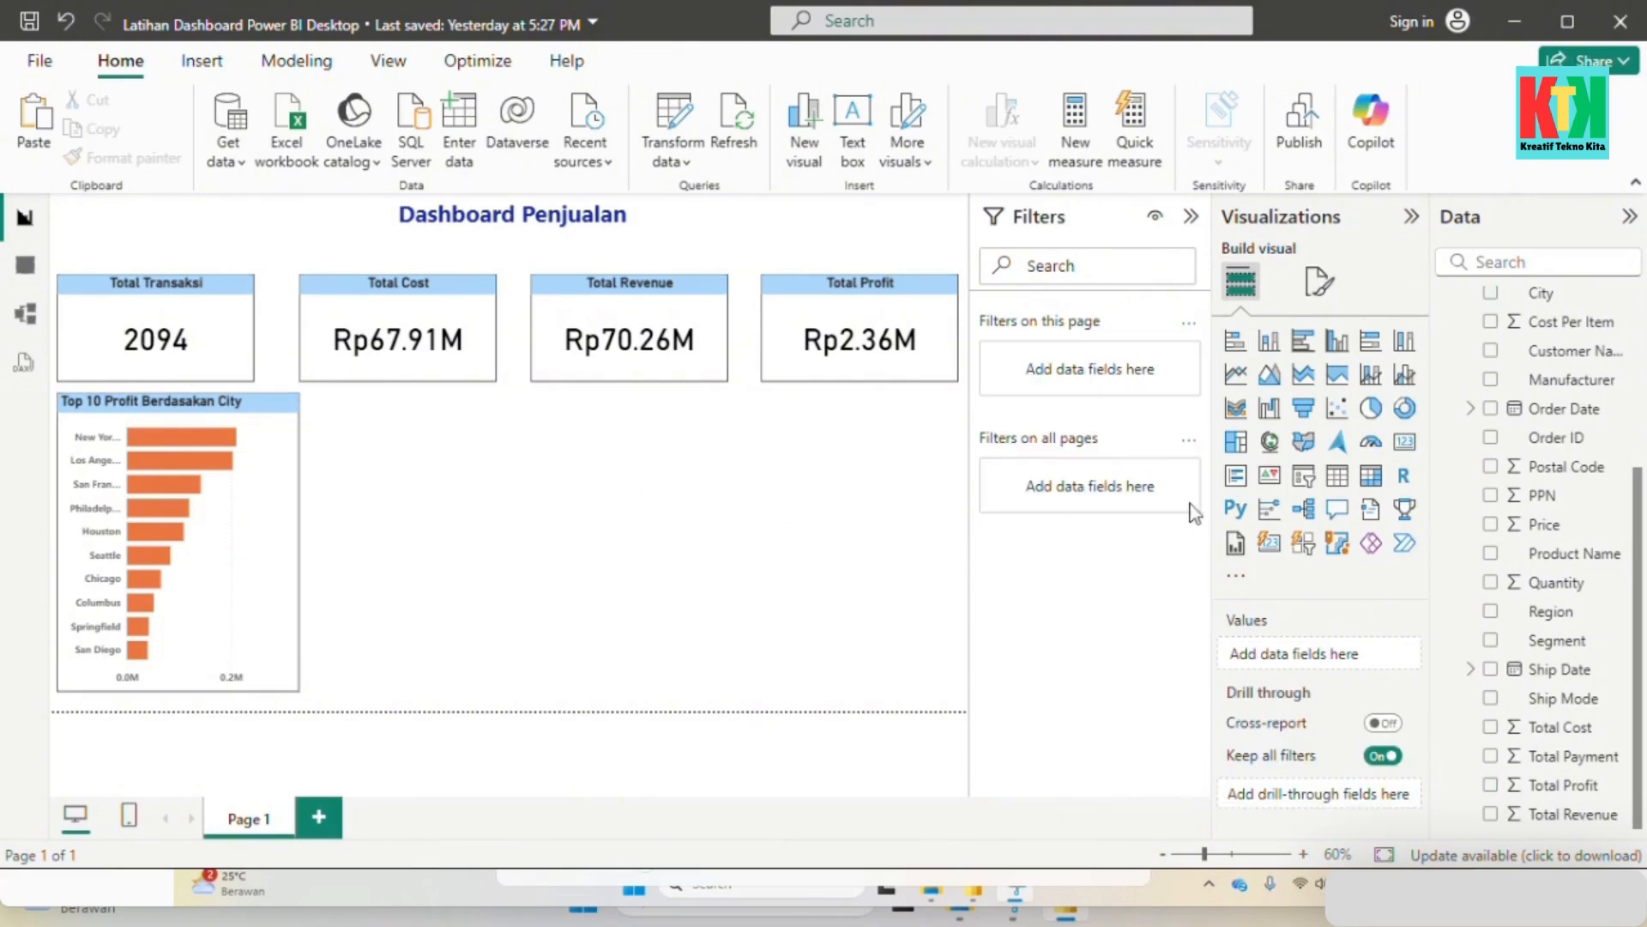
click(1376, 420)
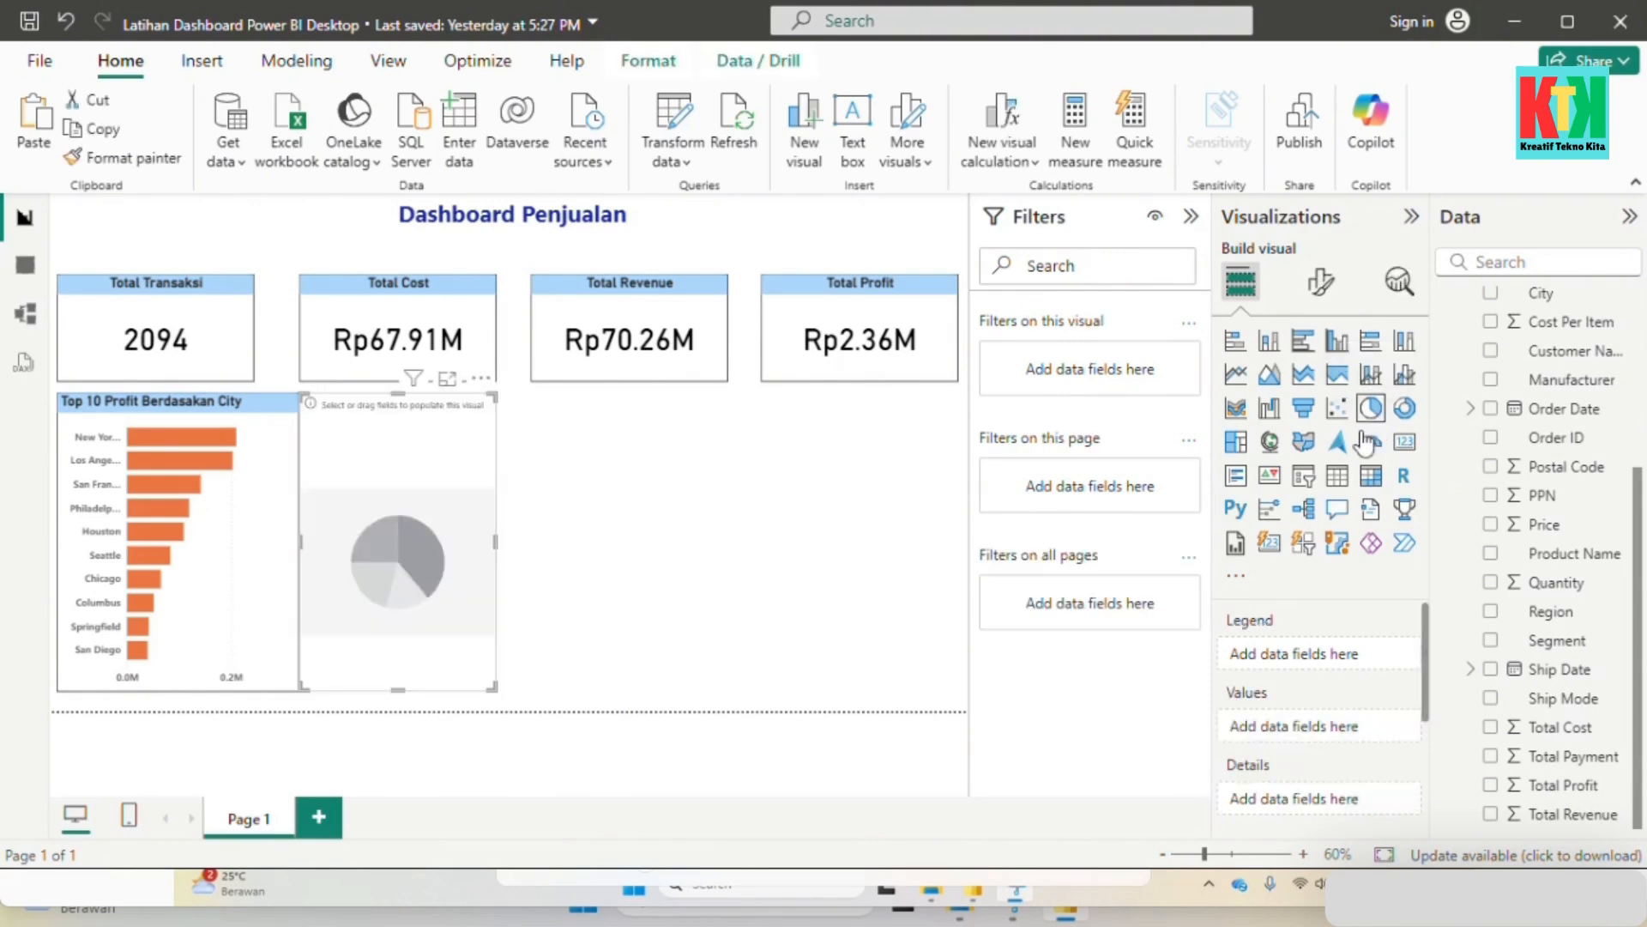
drag(446, 449, 481, 451)
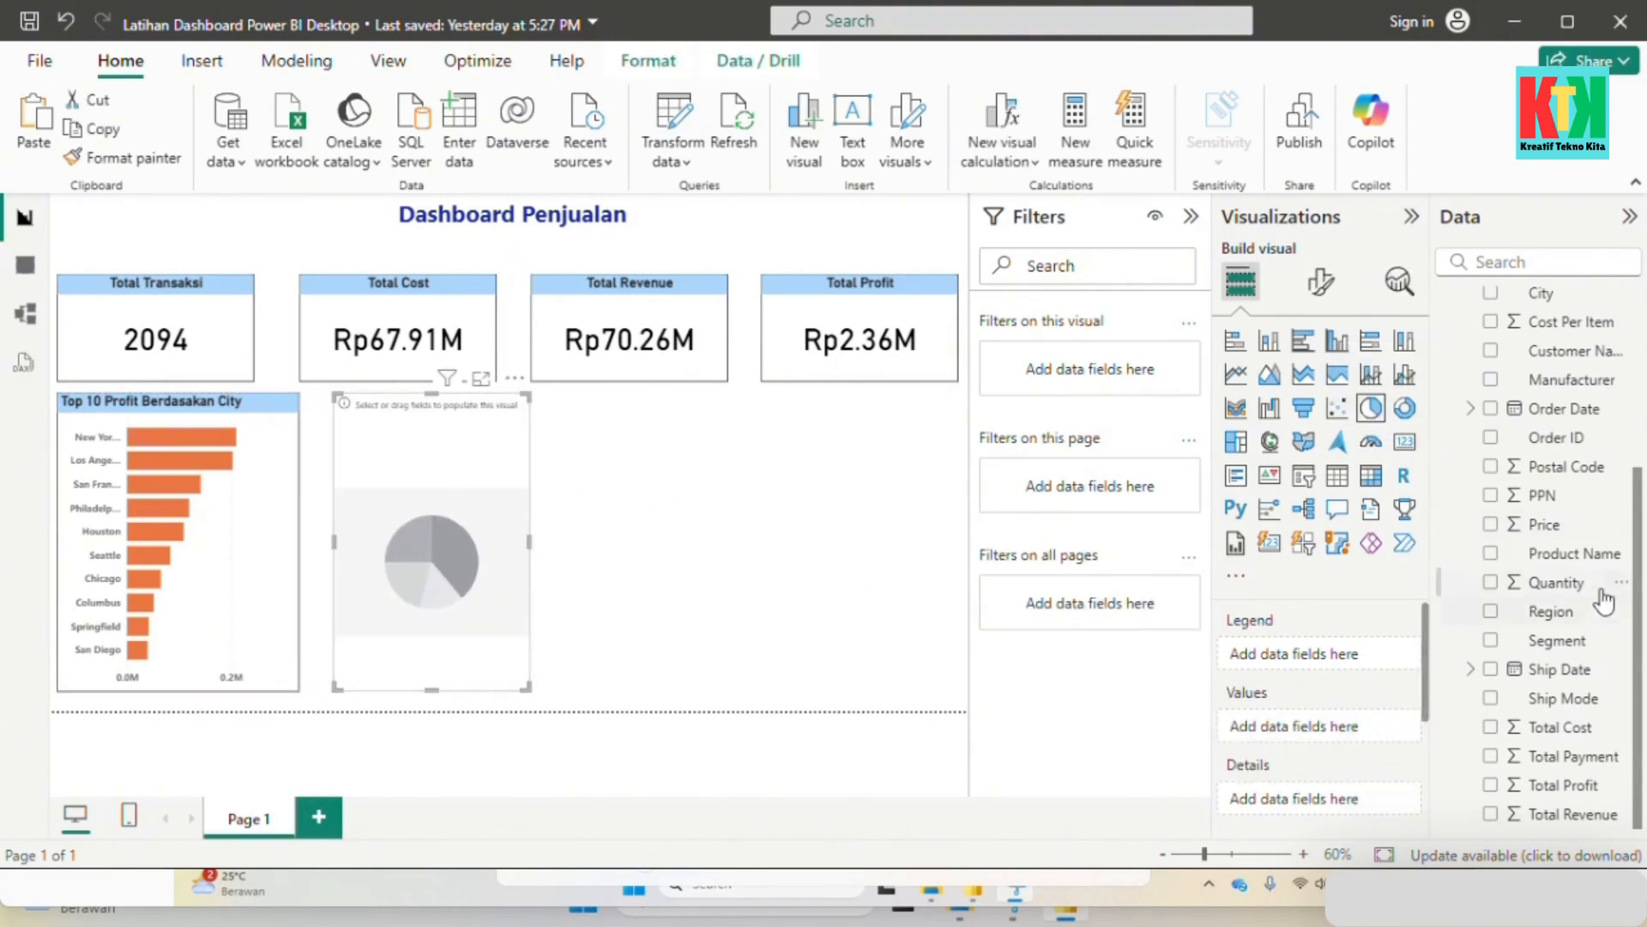
Step: Assign Category from the Category table as the pie chart's details and Total Cost as its values
scroll(1585, 709, up, 5)
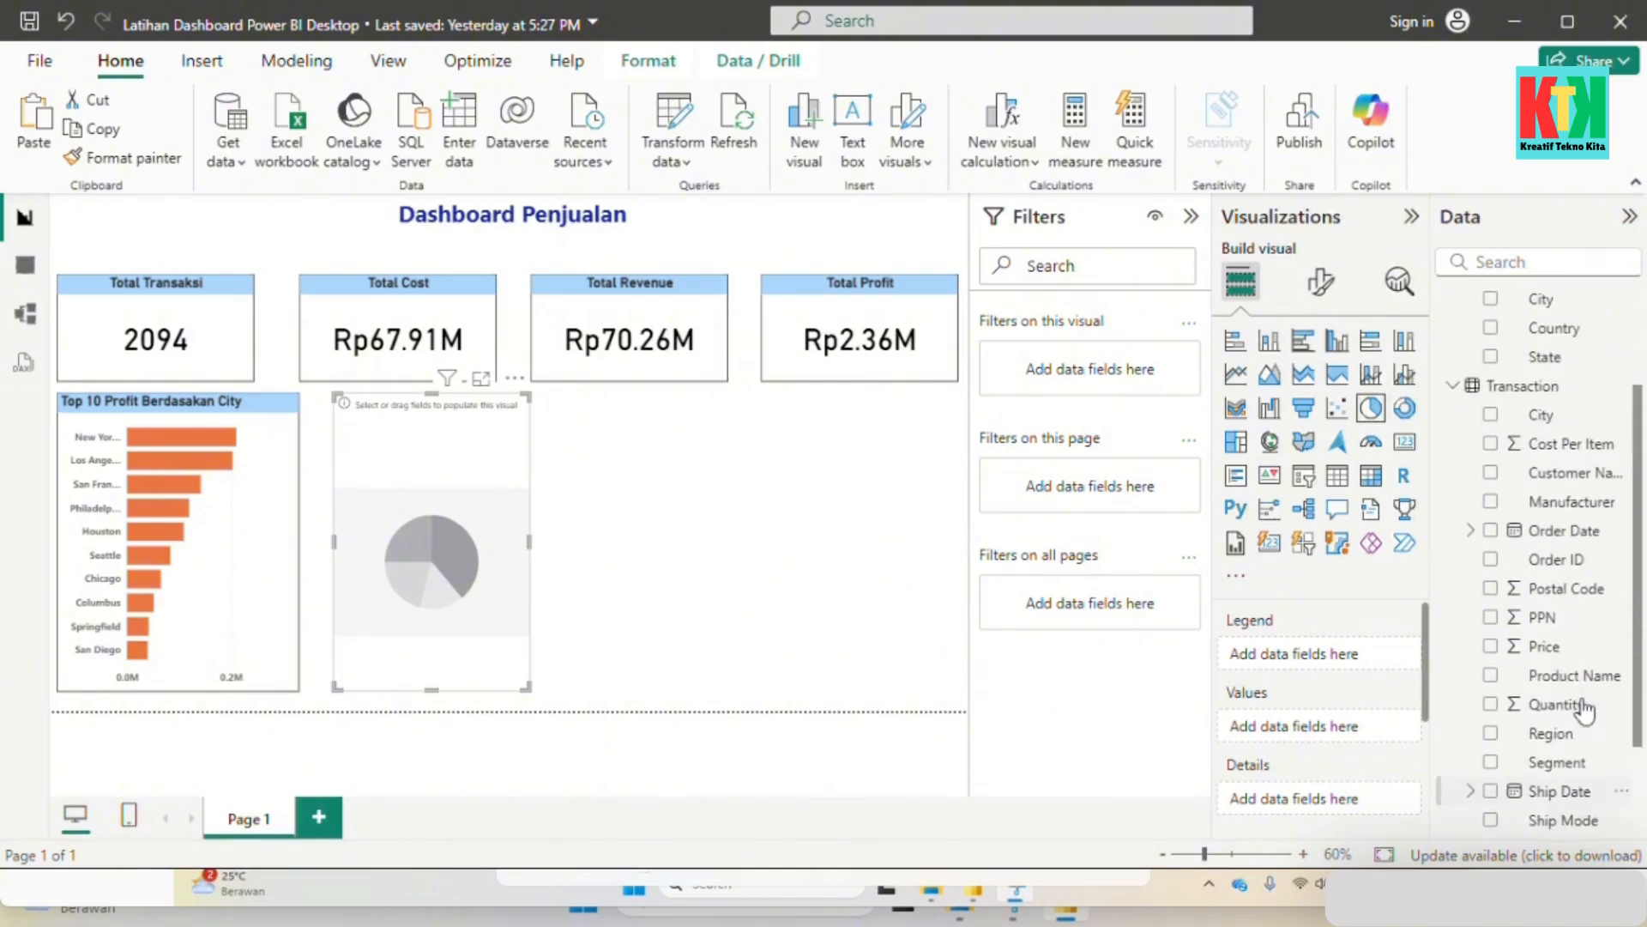
scroll(1584, 710, down, 2)
scroll(1584, 710, up, 2)
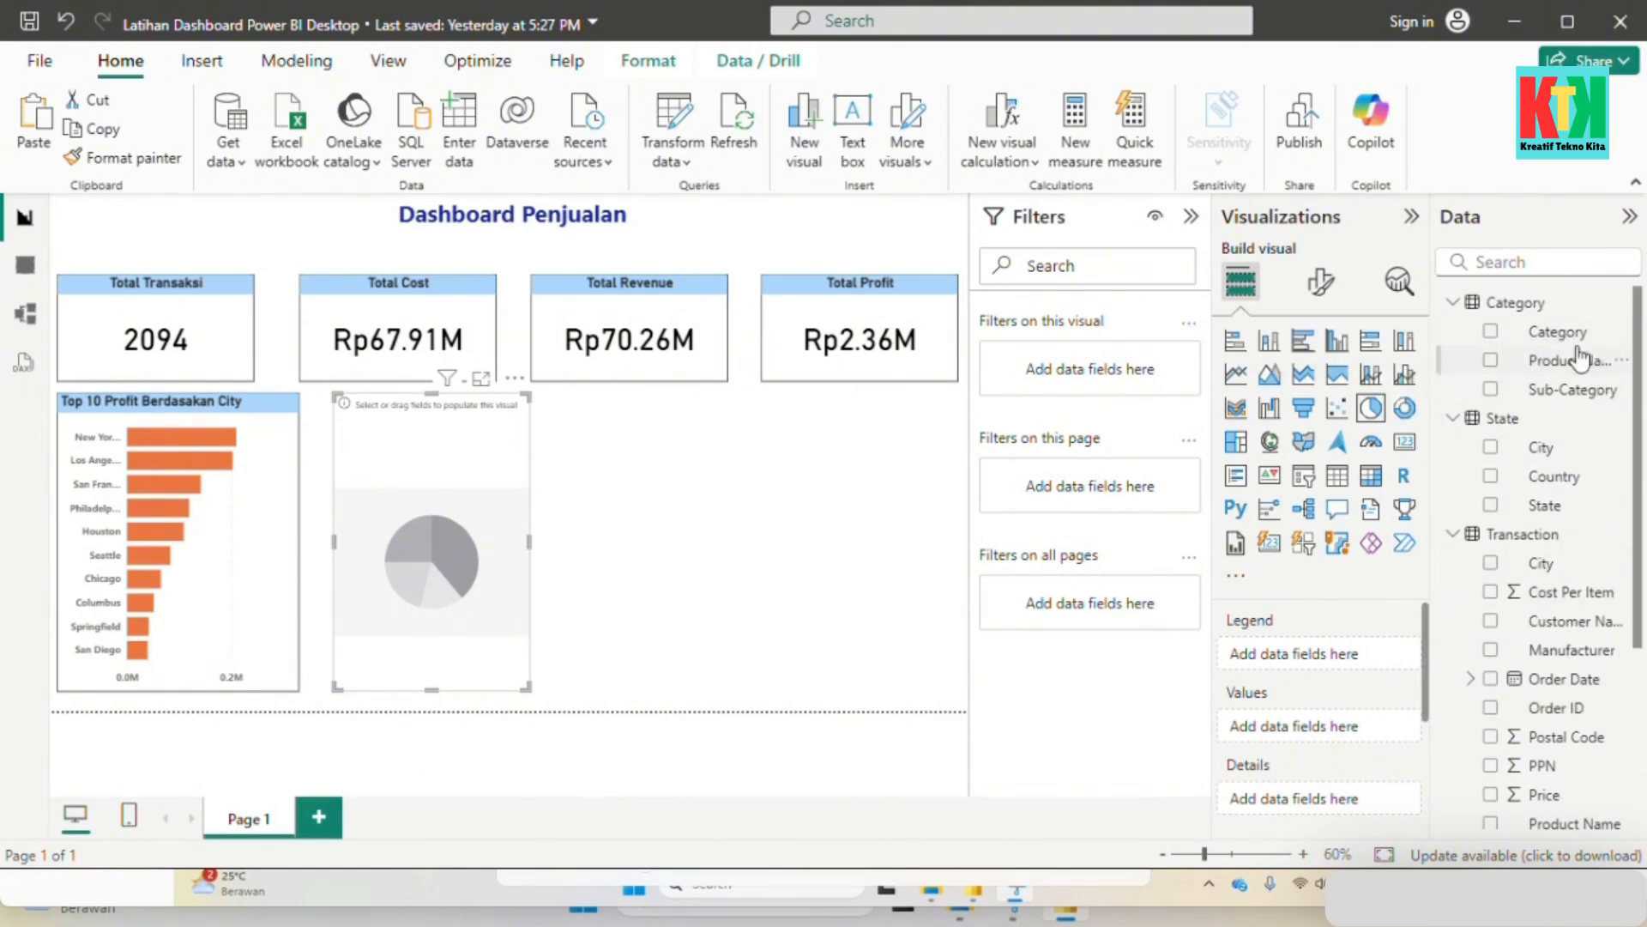
drag(1570, 343, 1365, 797)
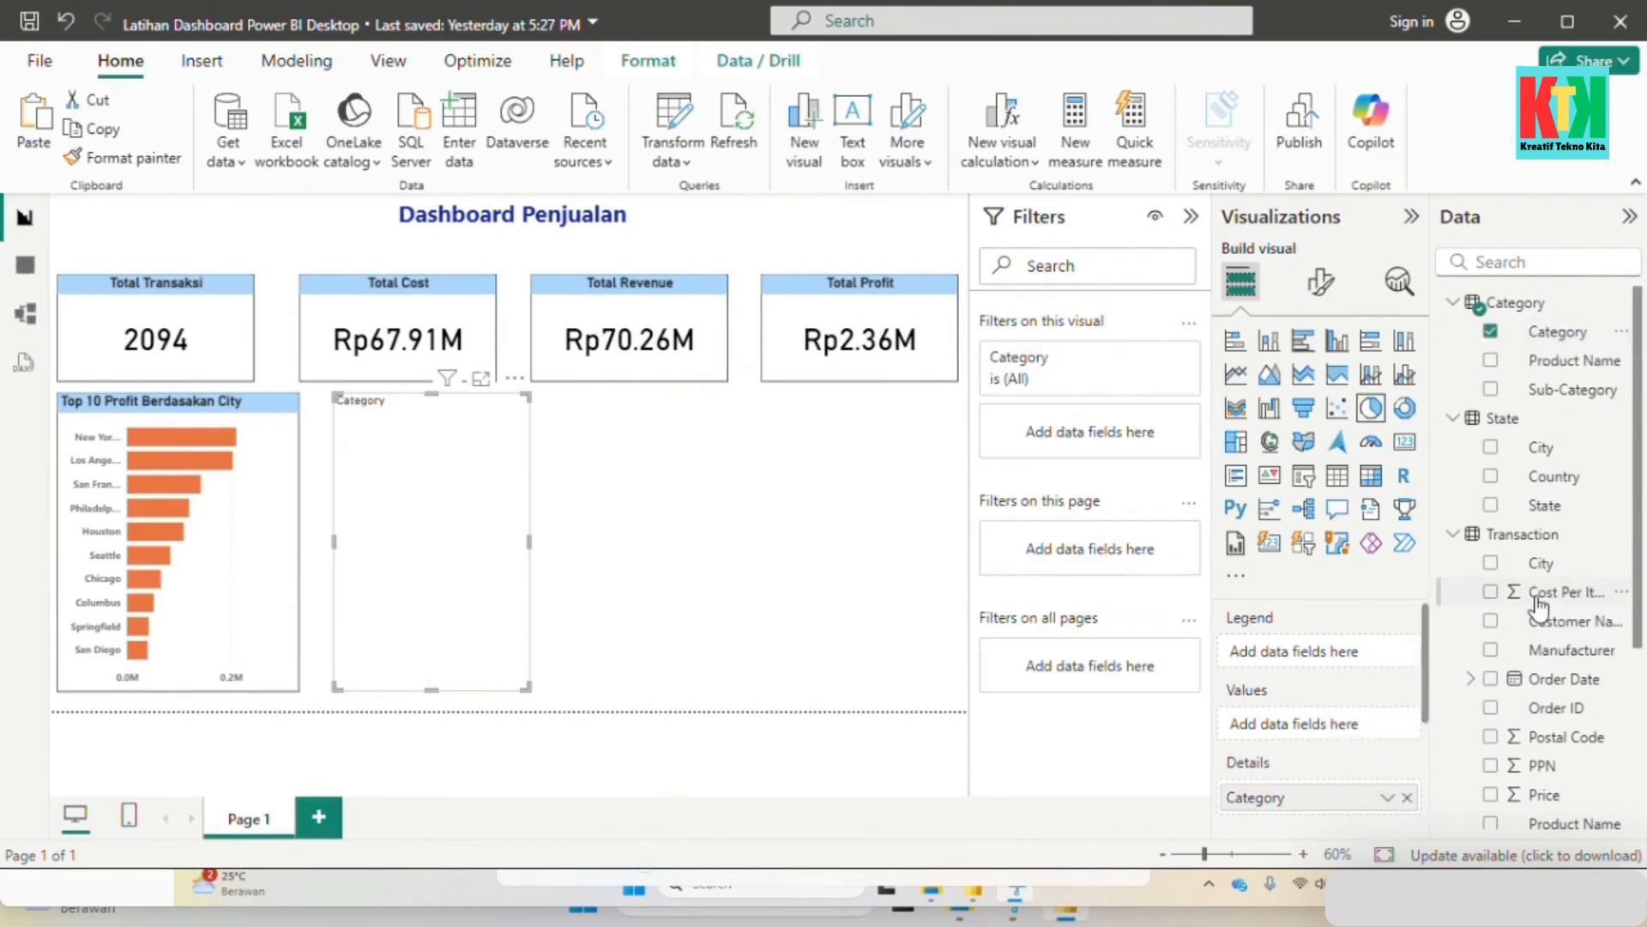
scroll(1568, 613, down, 2)
scroll(1569, 613, down, 3)
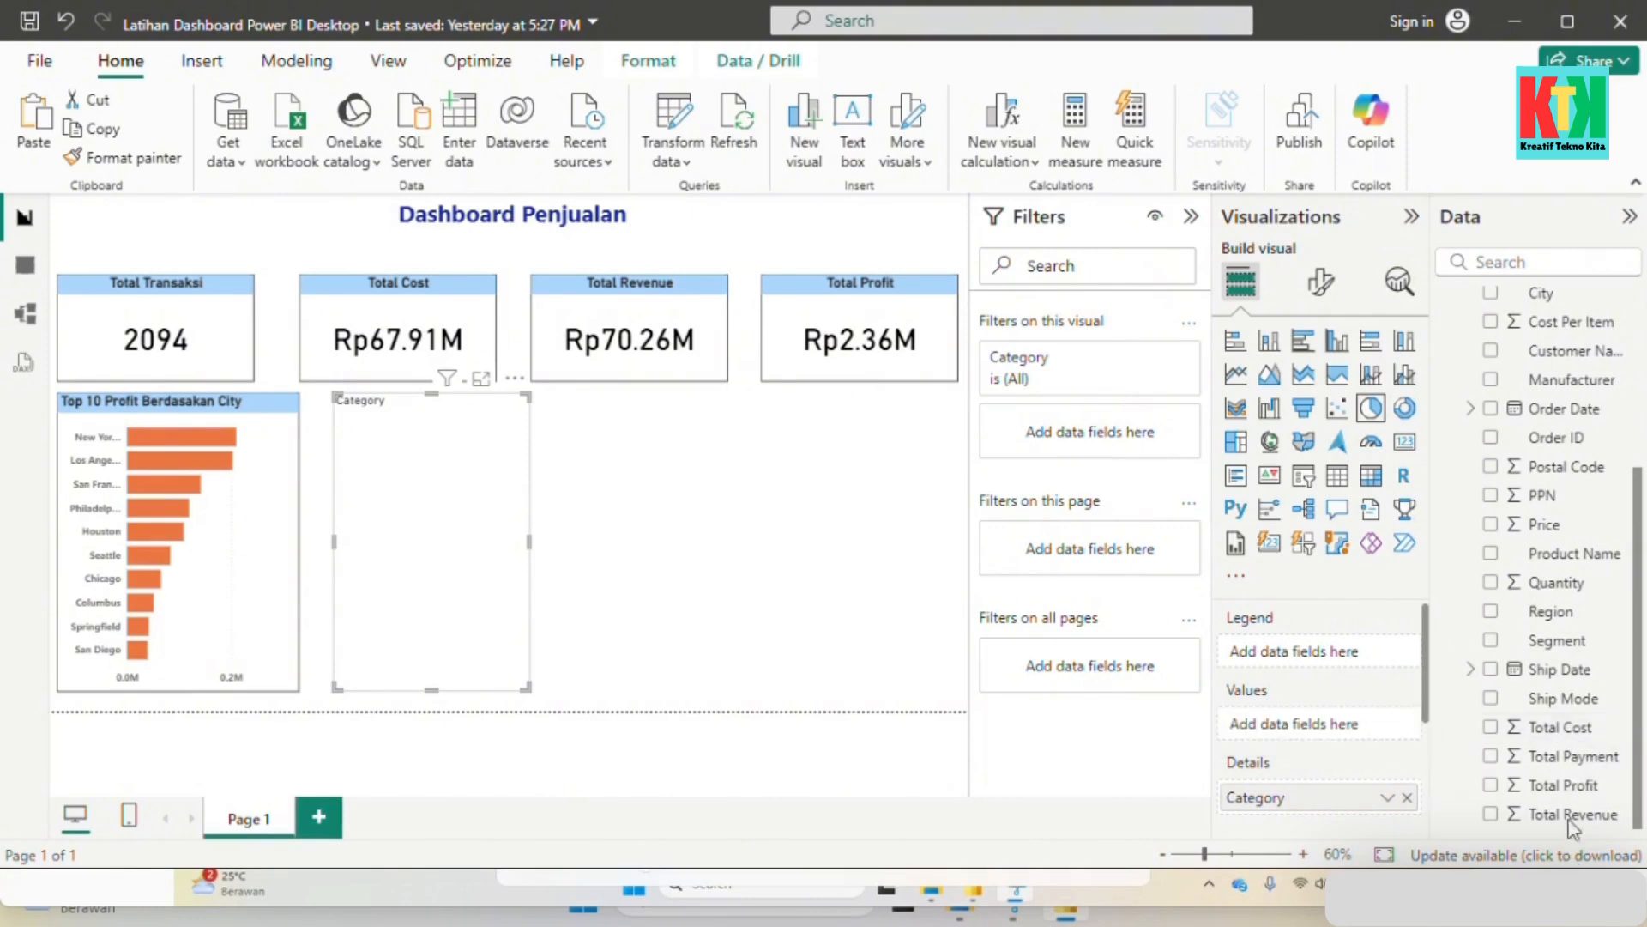
drag(1576, 729, 1344, 723)
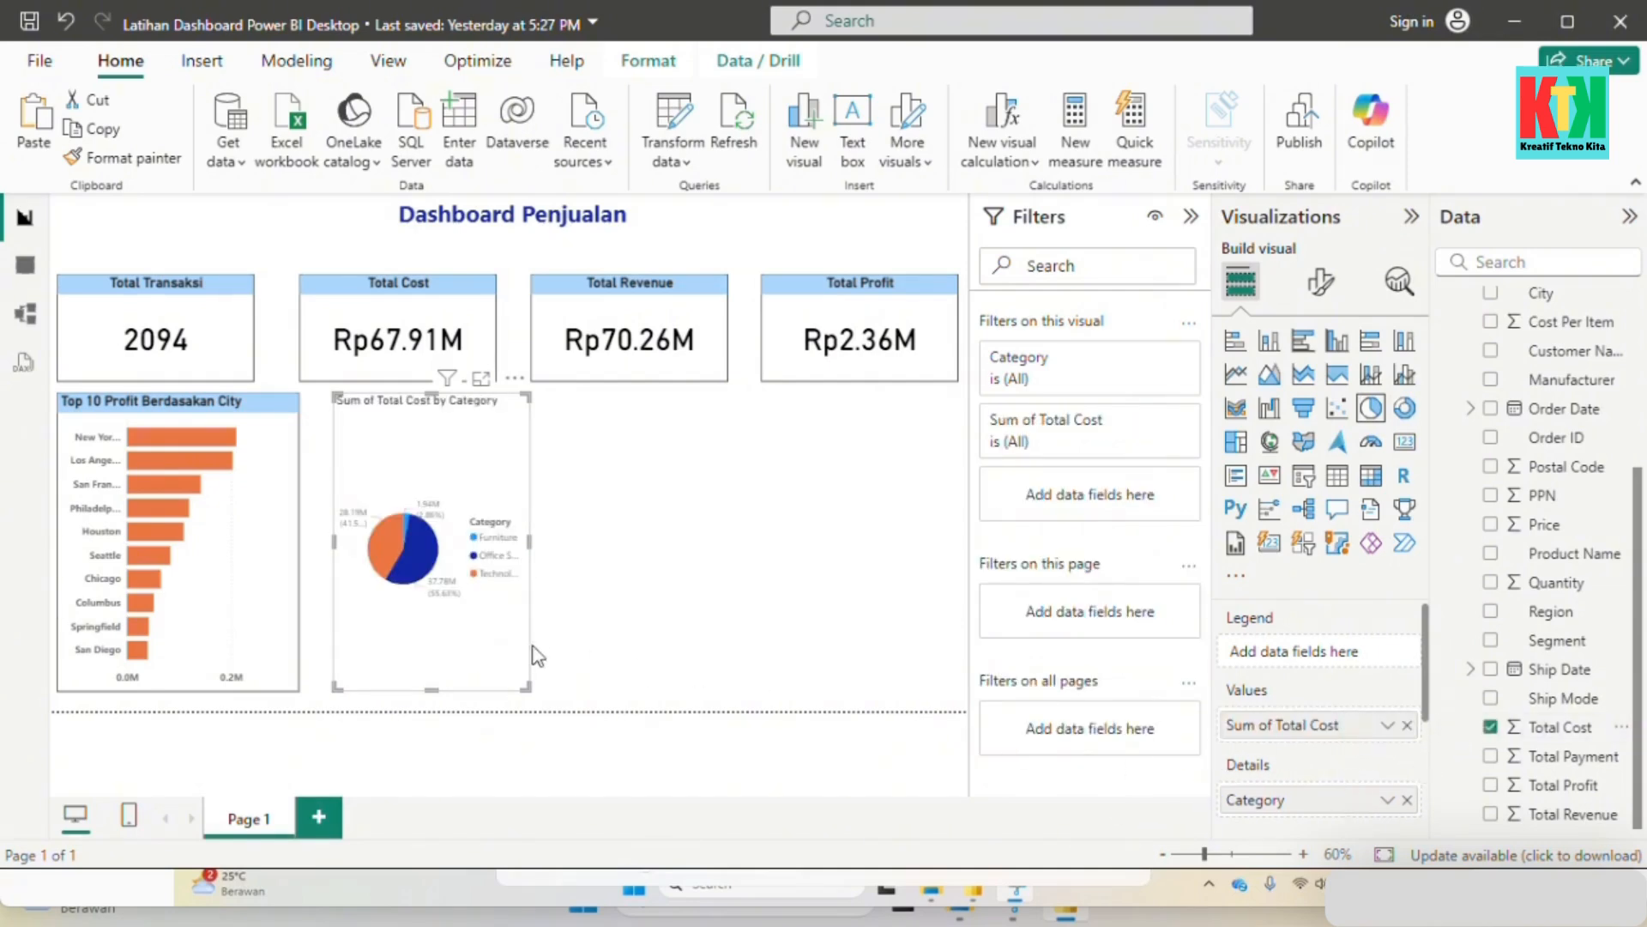
Step: Make the pie chart wider and shorter, and widen the bar chart slightly while keeping a gap between the two charts
drag(527, 697, 600, 542)
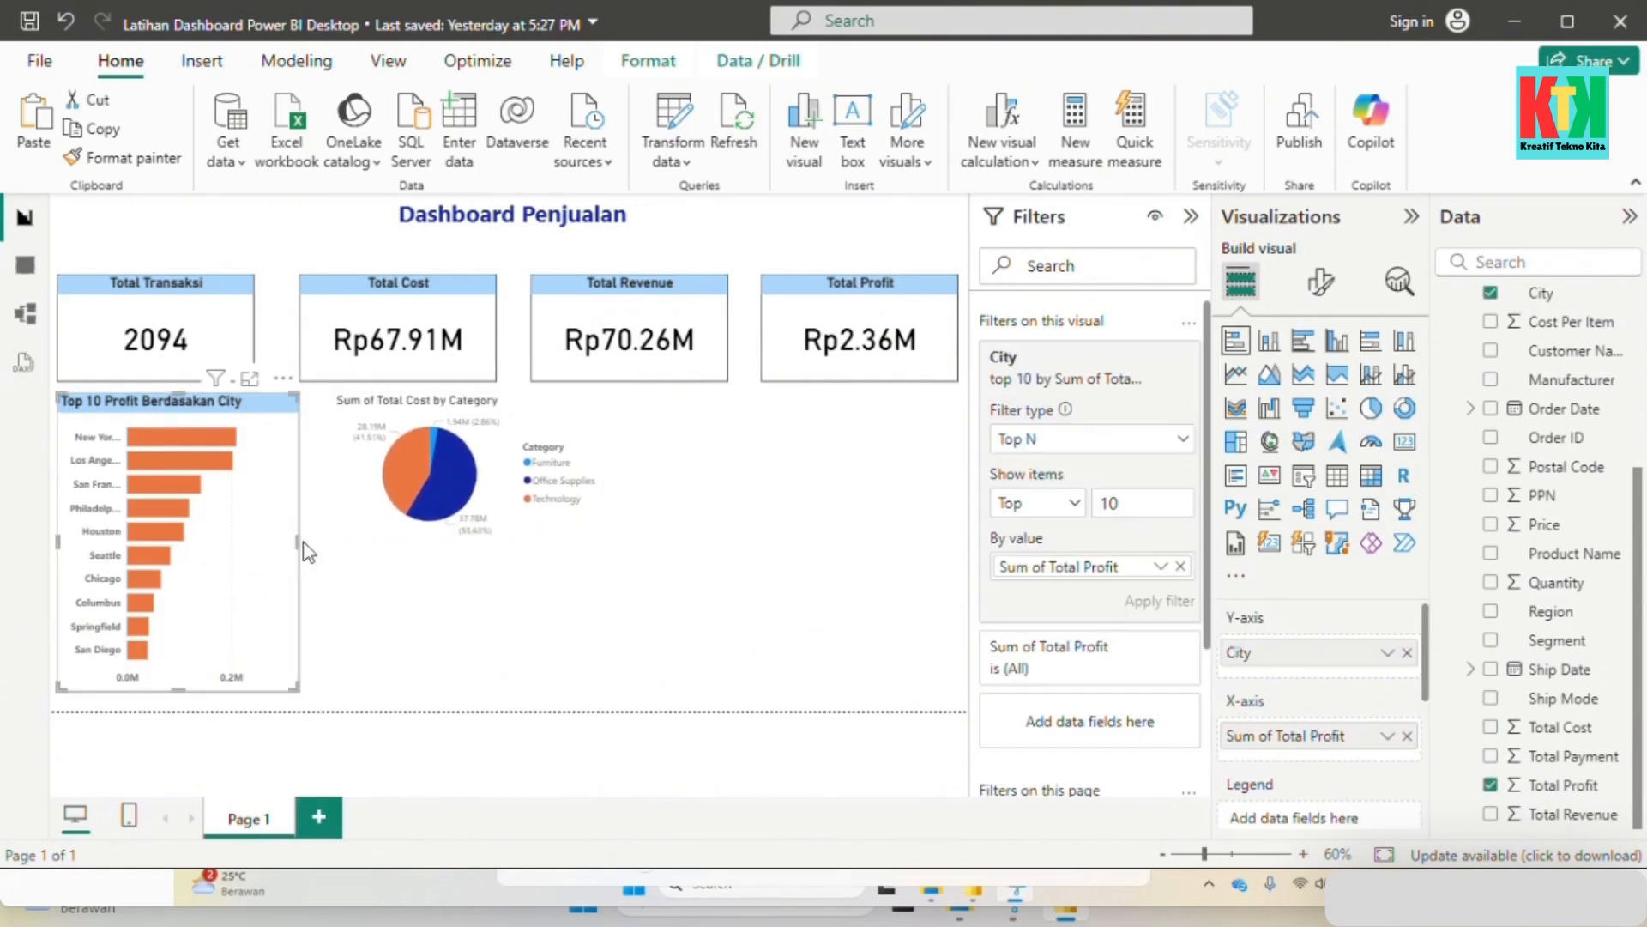
drag(302, 544, 325, 543)
drag(419, 414, 424, 415)
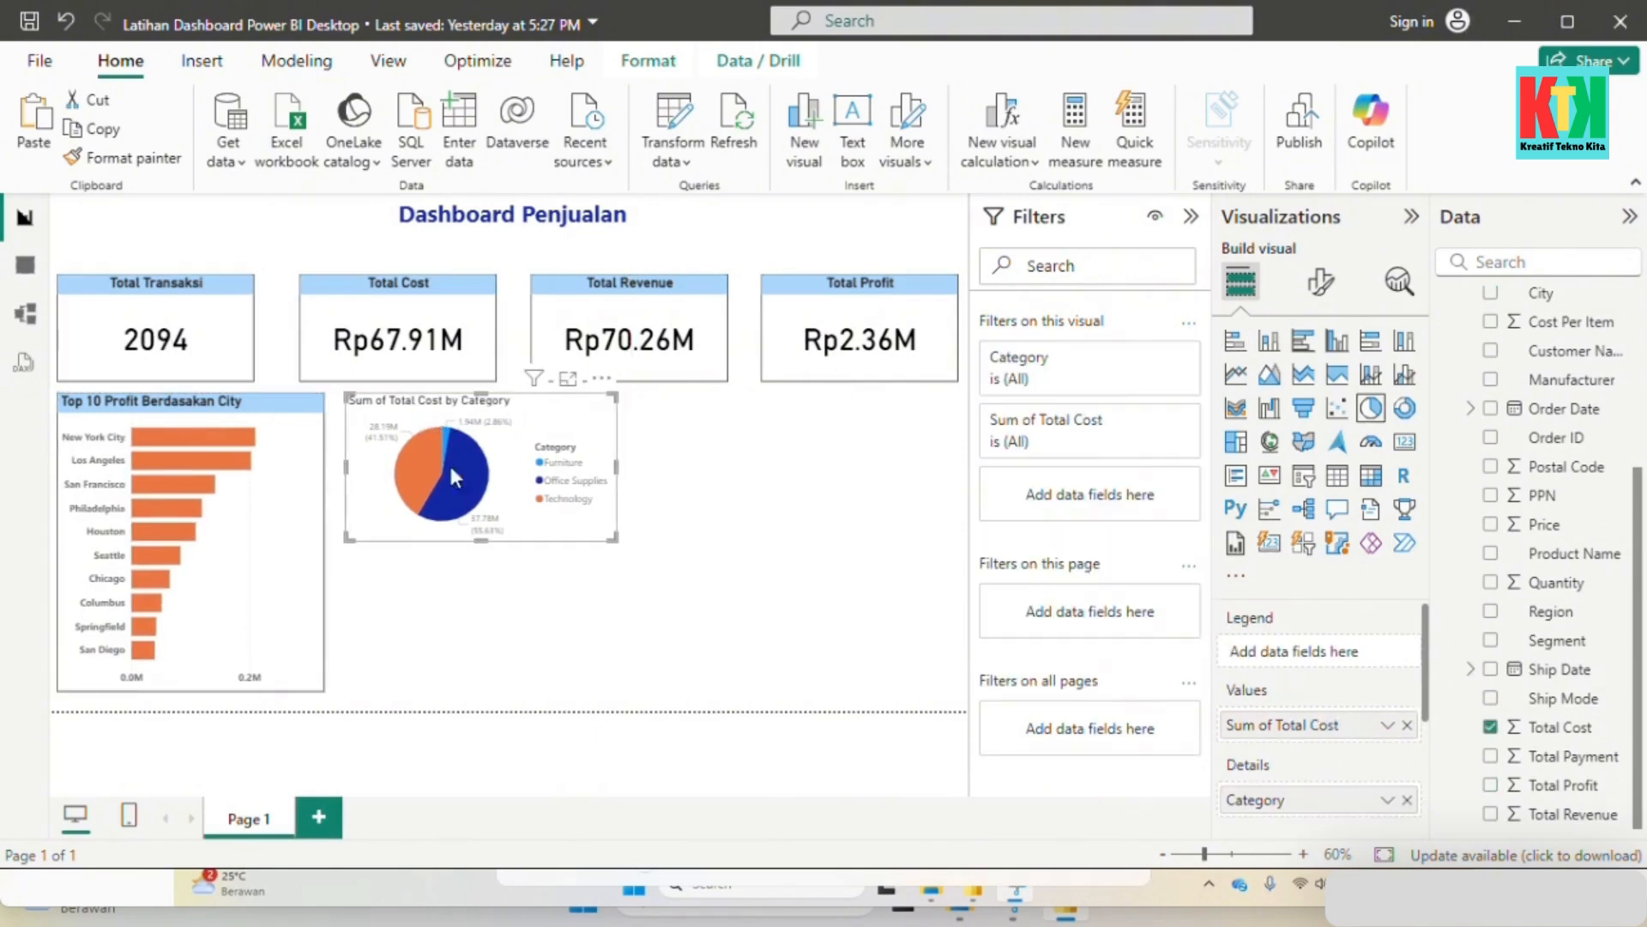
click(760, 533)
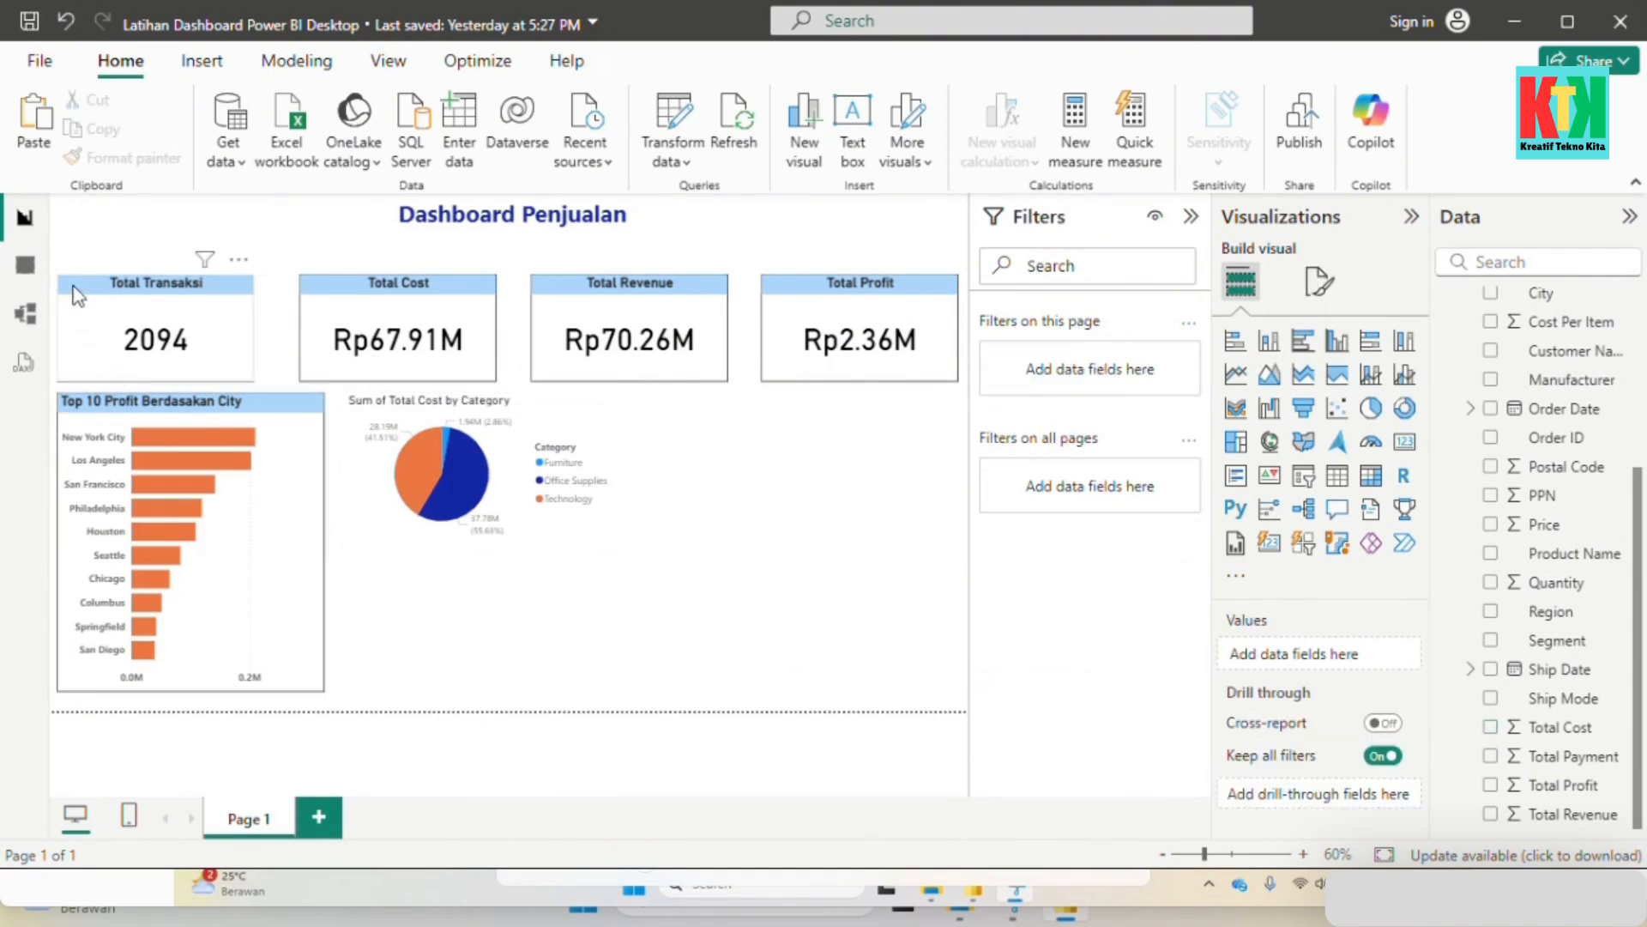
Step: Select the four cards and both charts together and nudge them slightly up toward the dashboard title
drag(59, 247, 958, 683)
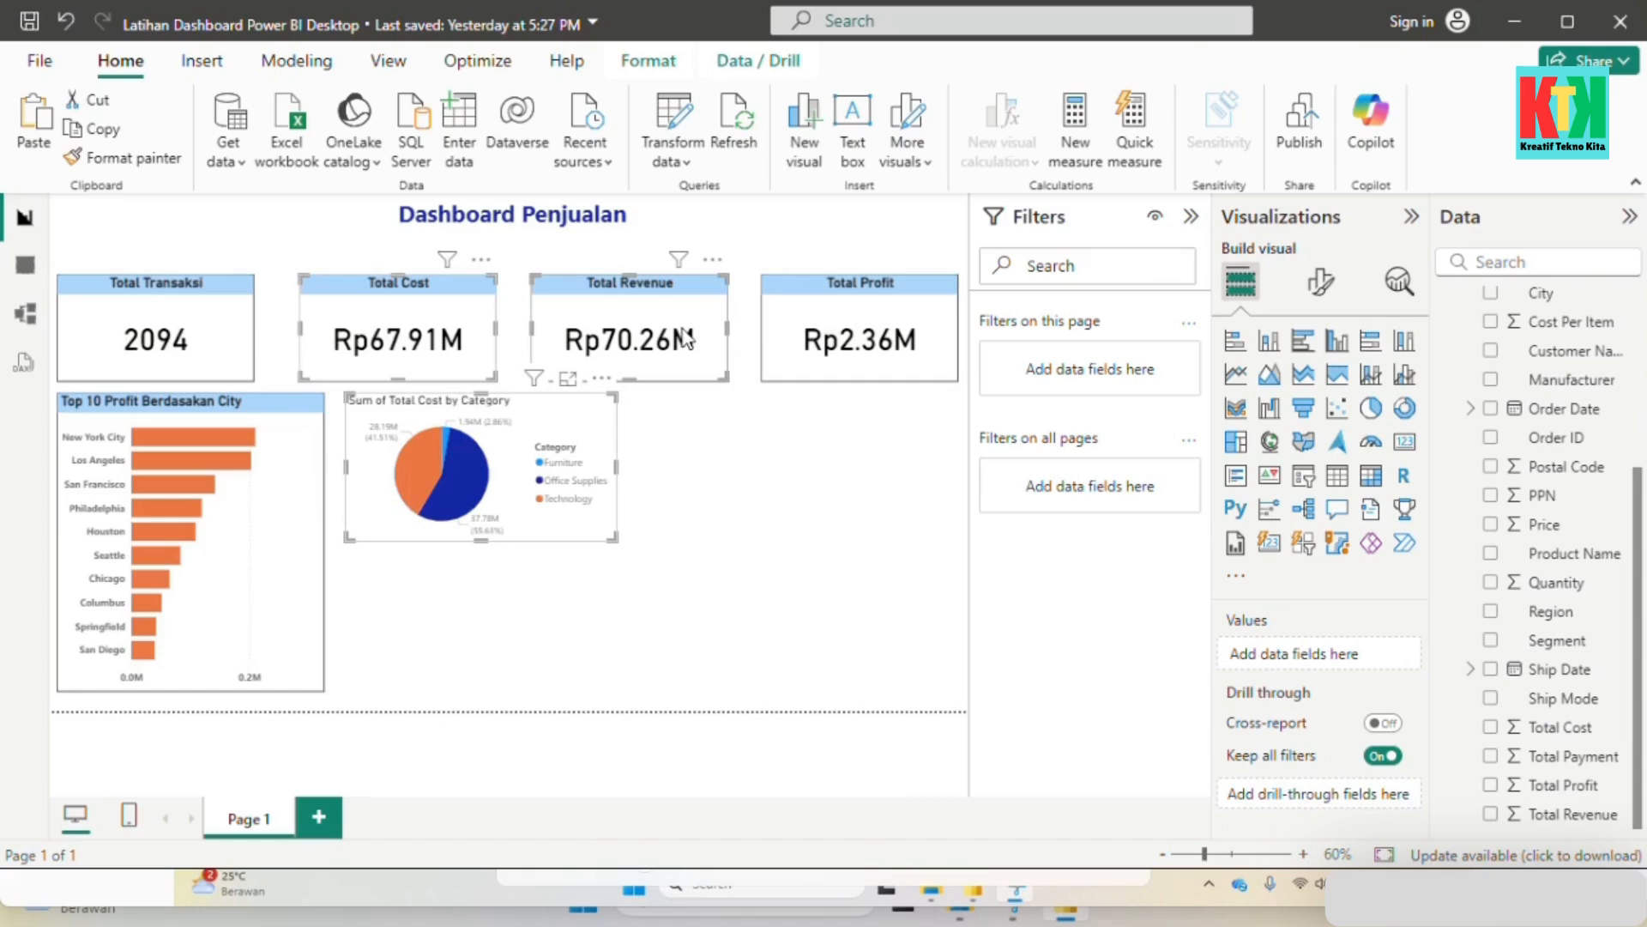
ctrl+click(884, 350)
ctrl+click(165, 350)
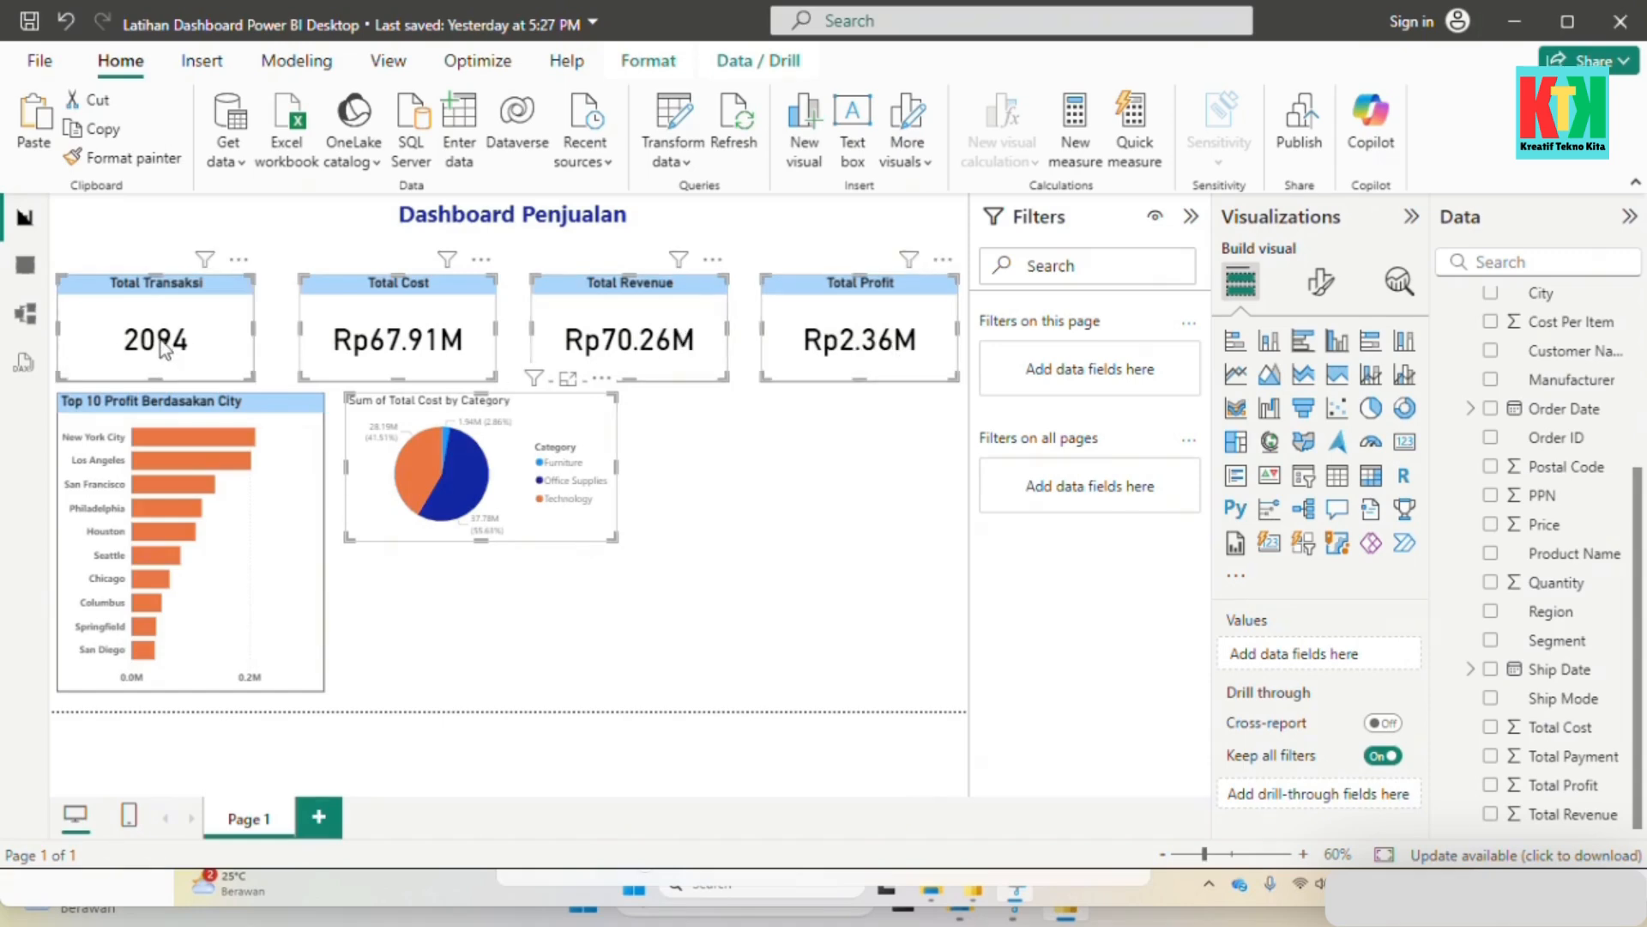
ctrl+click(261, 472)
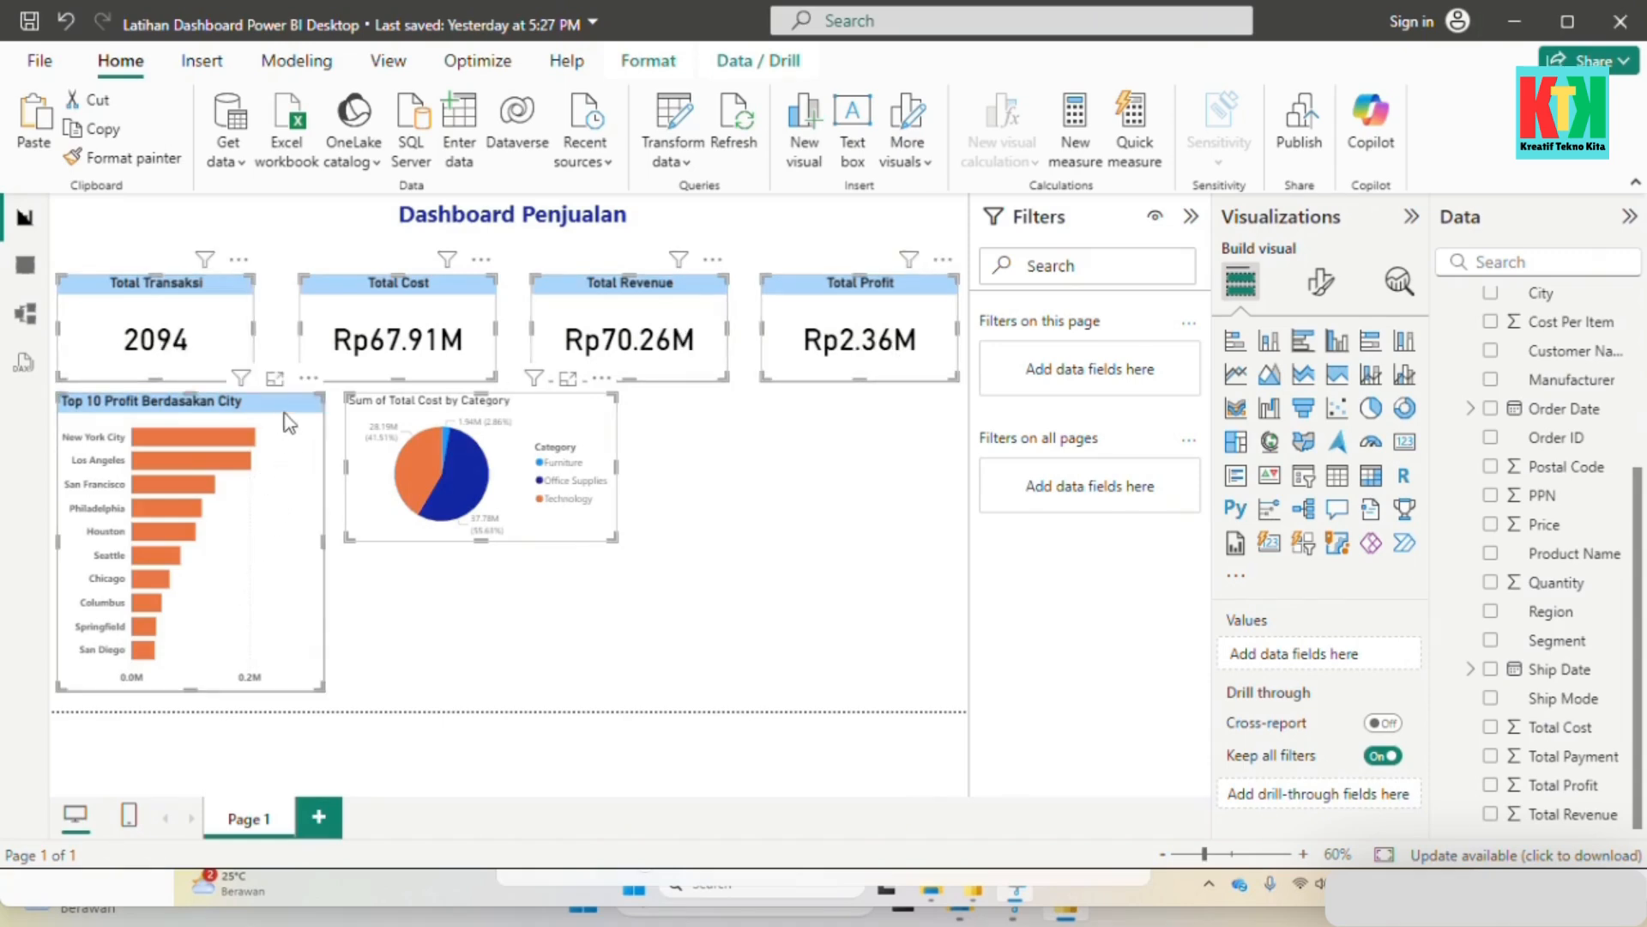
key(Up)
key(Up)
key(Up)
key(Up)
key(Up)
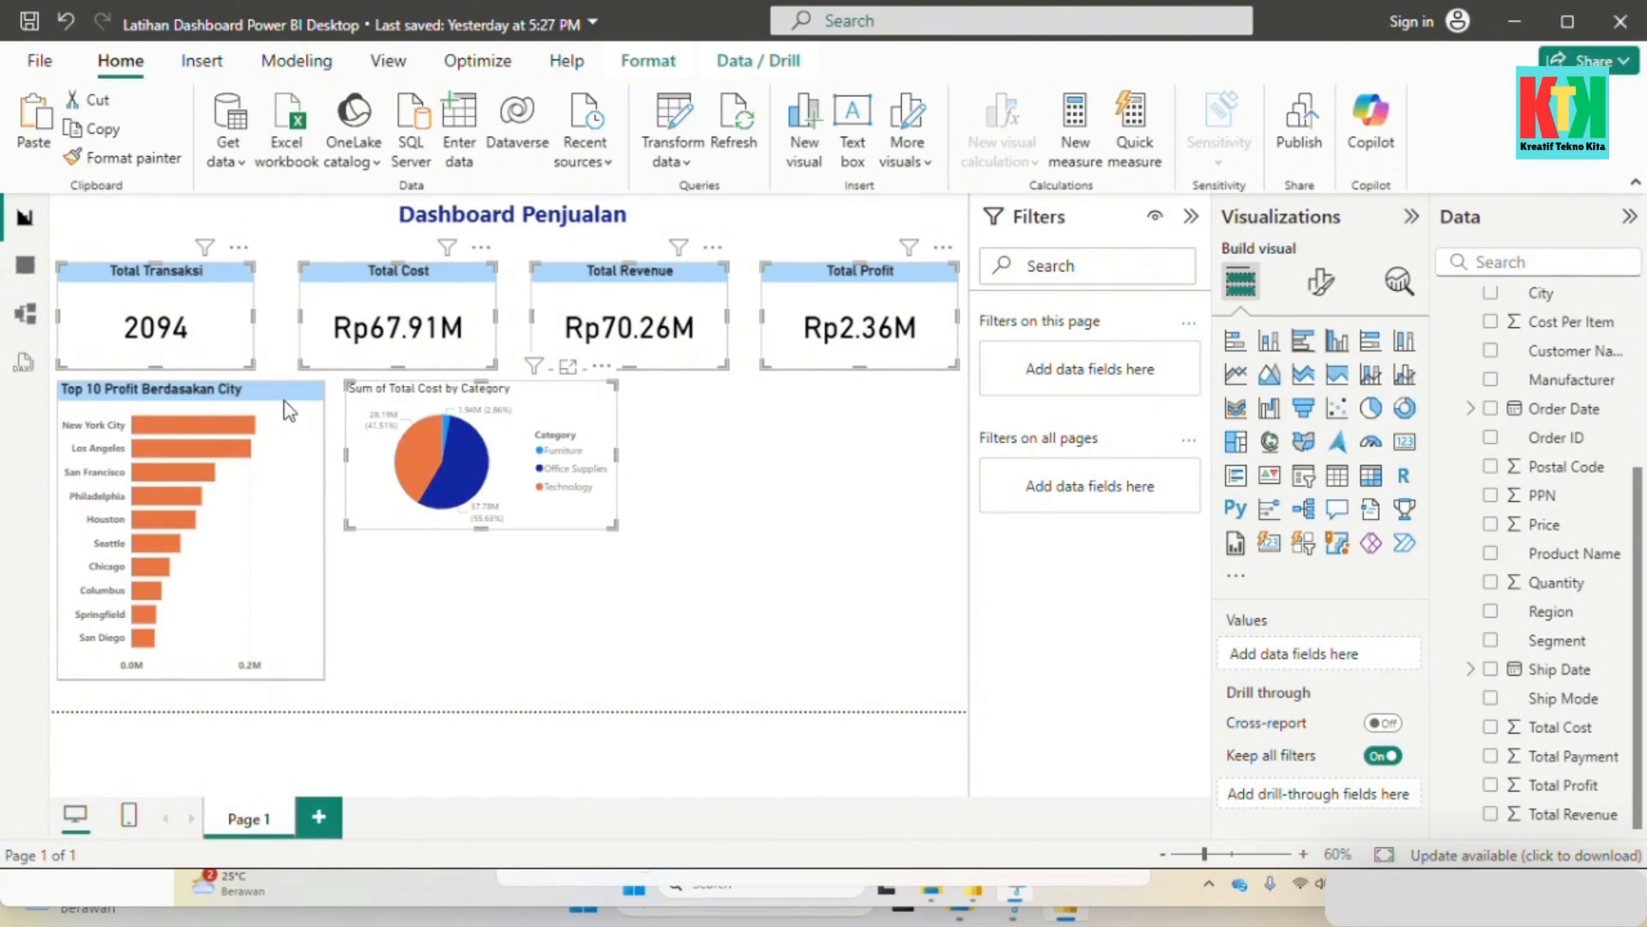
click(298, 434)
click(501, 601)
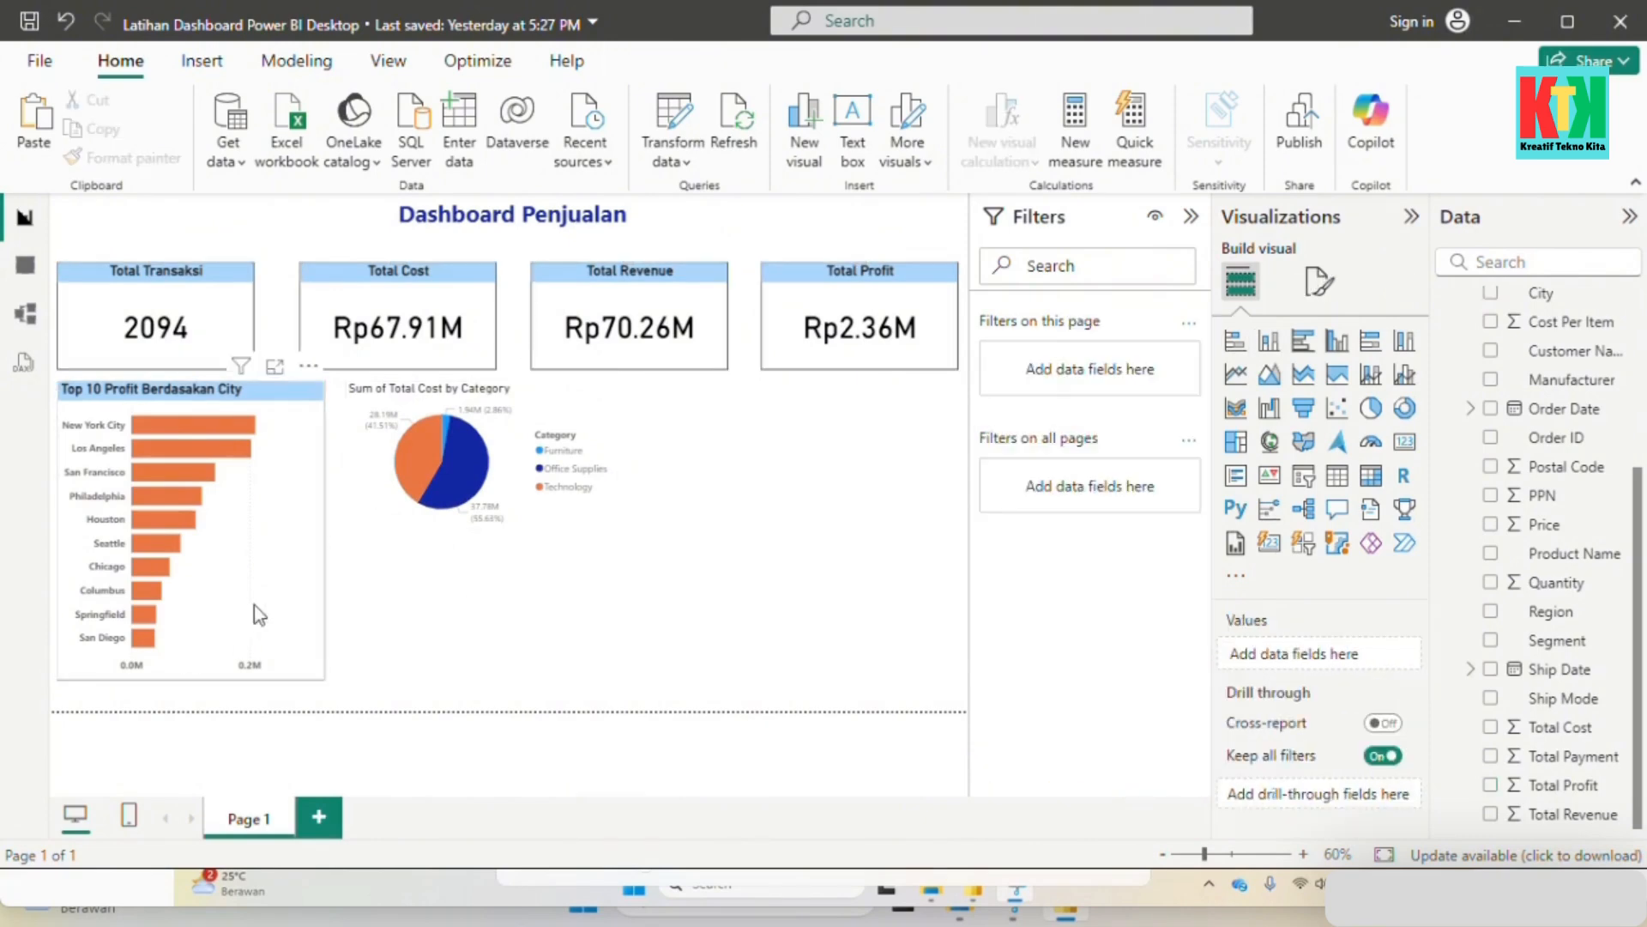
Step: Extend the bar chart's lower edge almost to the page boundary and fine-tune the pie chart's size and position beside it
click(297, 613)
drag(190, 679, 193, 706)
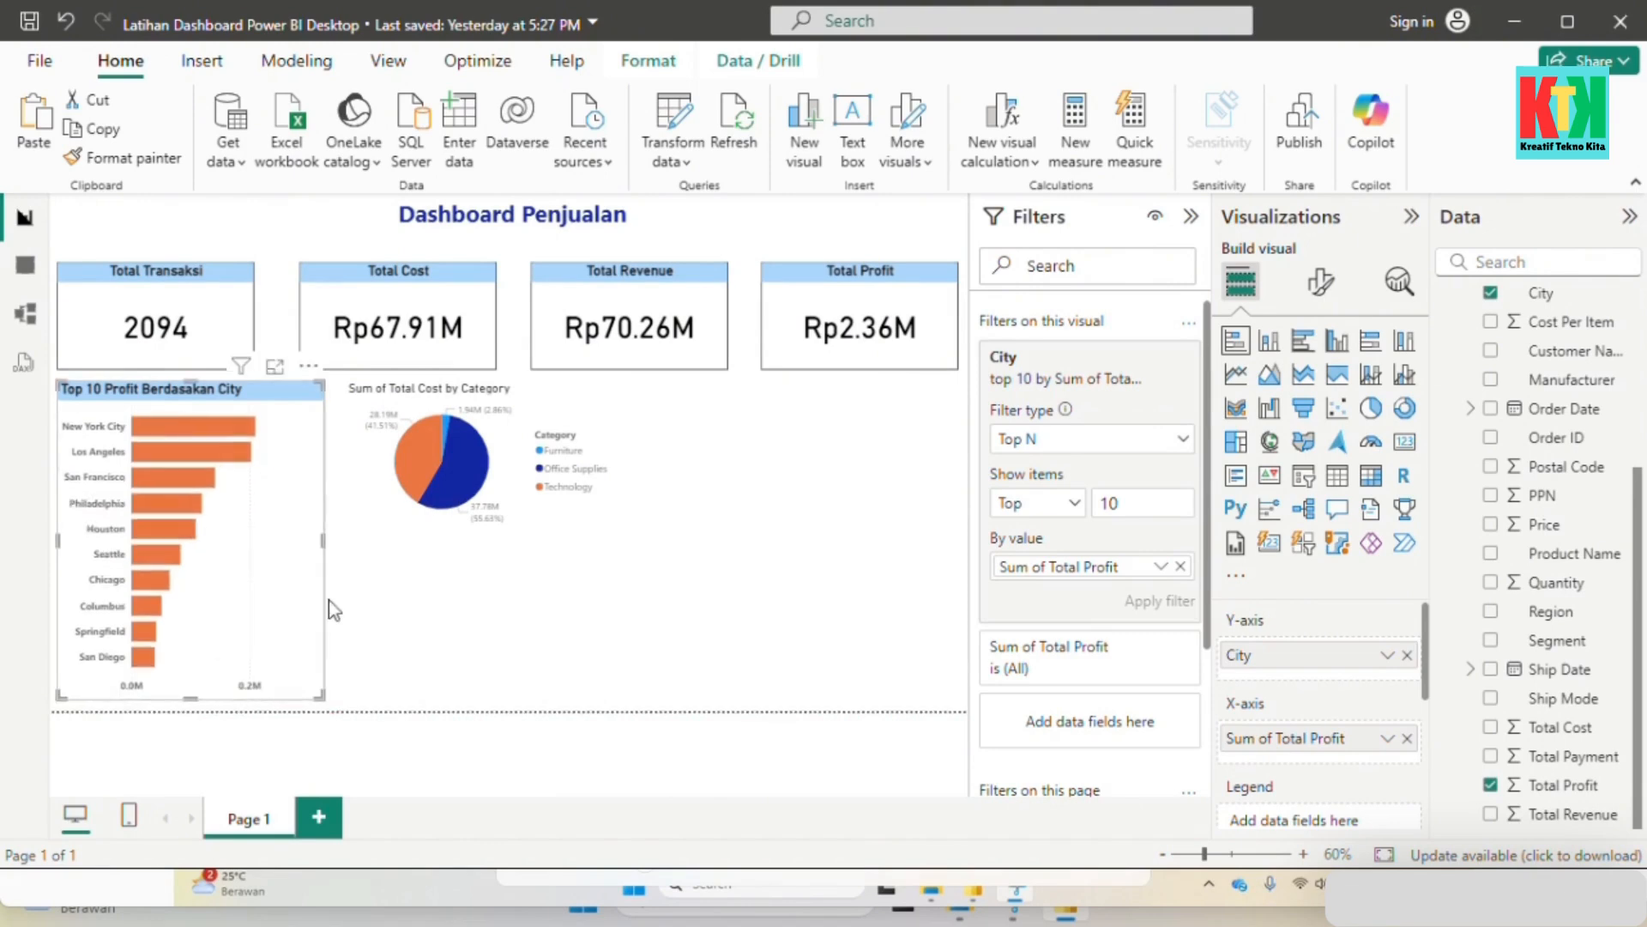
click(598, 517)
drag(610, 527, 590, 522)
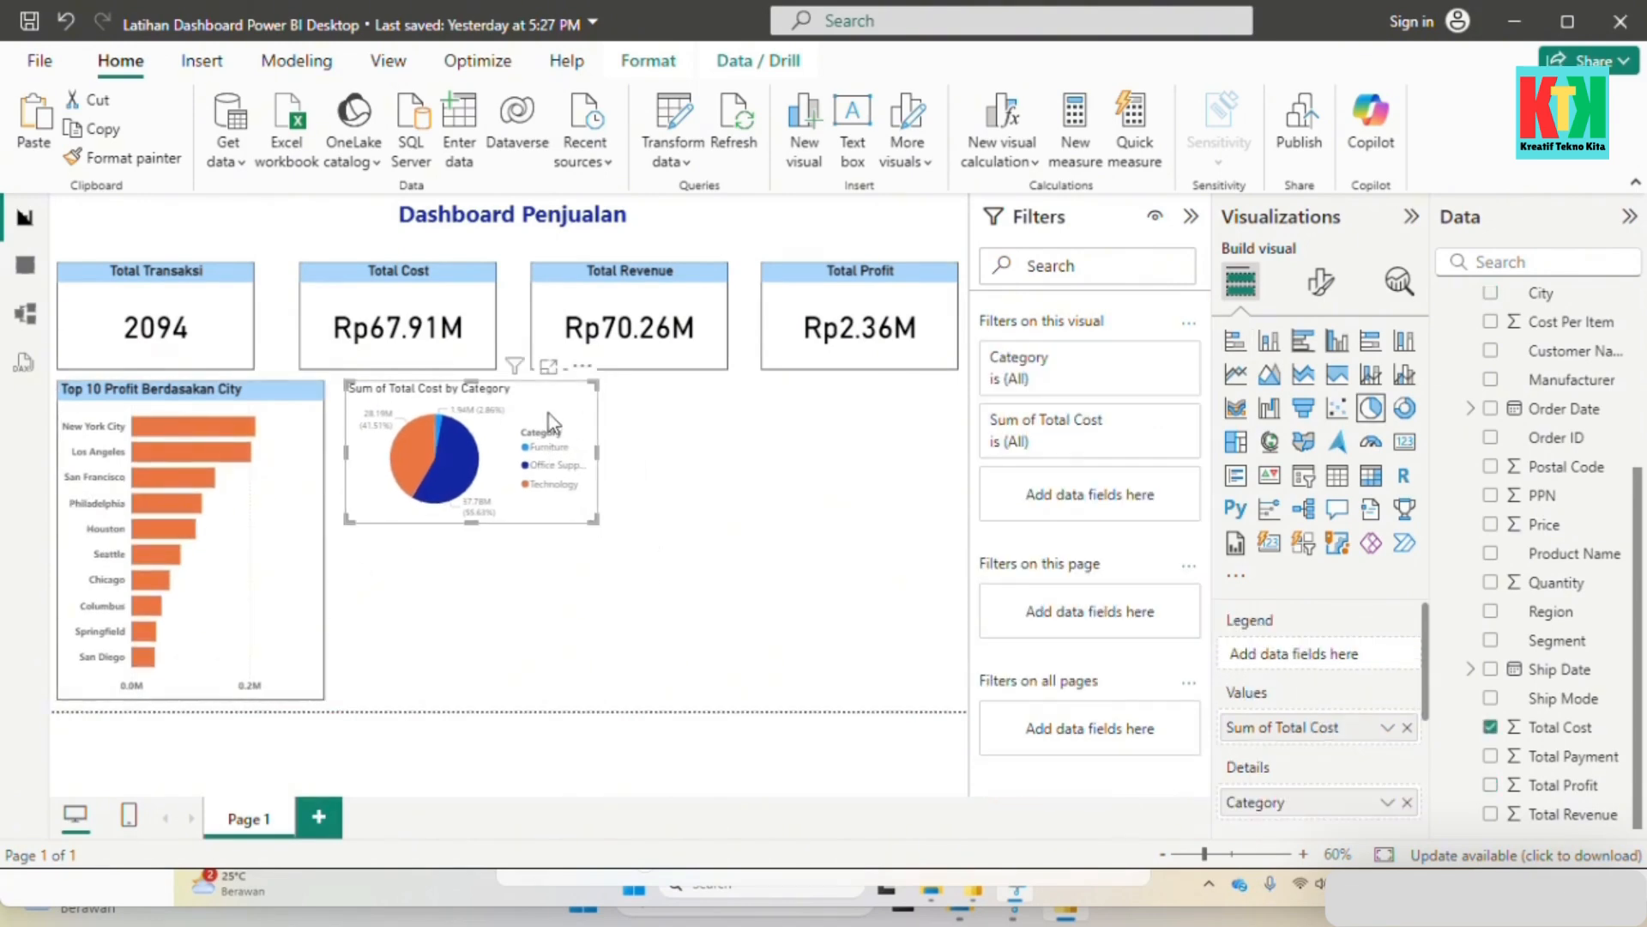
drag(548, 410, 552, 414)
drag(598, 519, 607, 537)
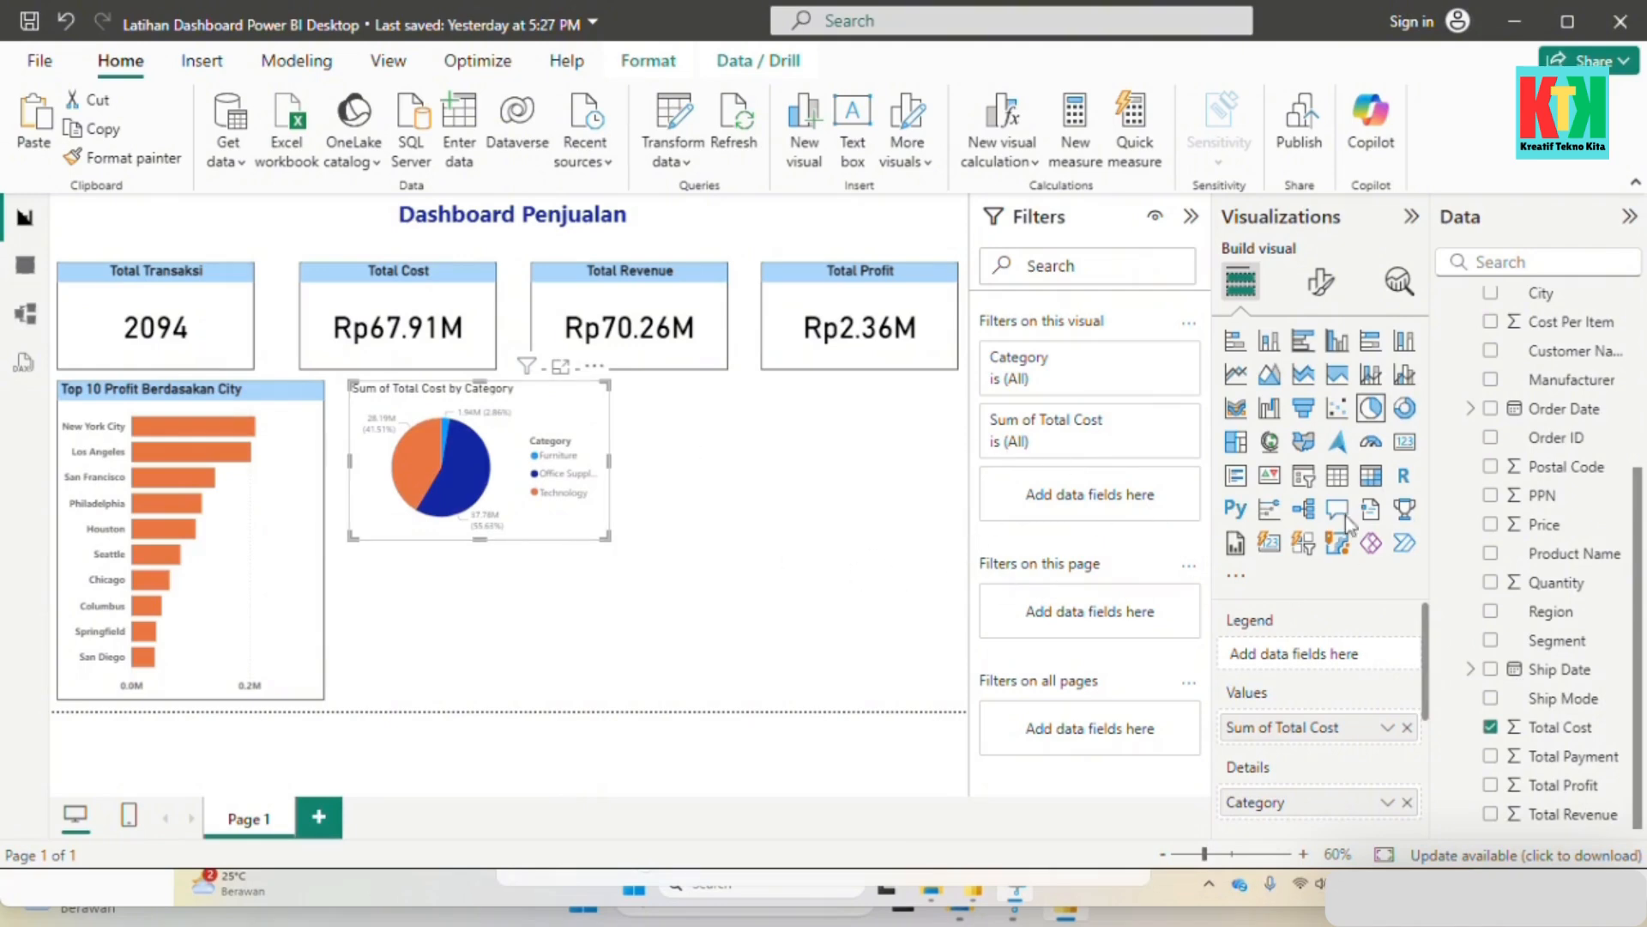
Step: Keep the pie chart's detail labels on and format their values in bold at font size 10
click(1322, 283)
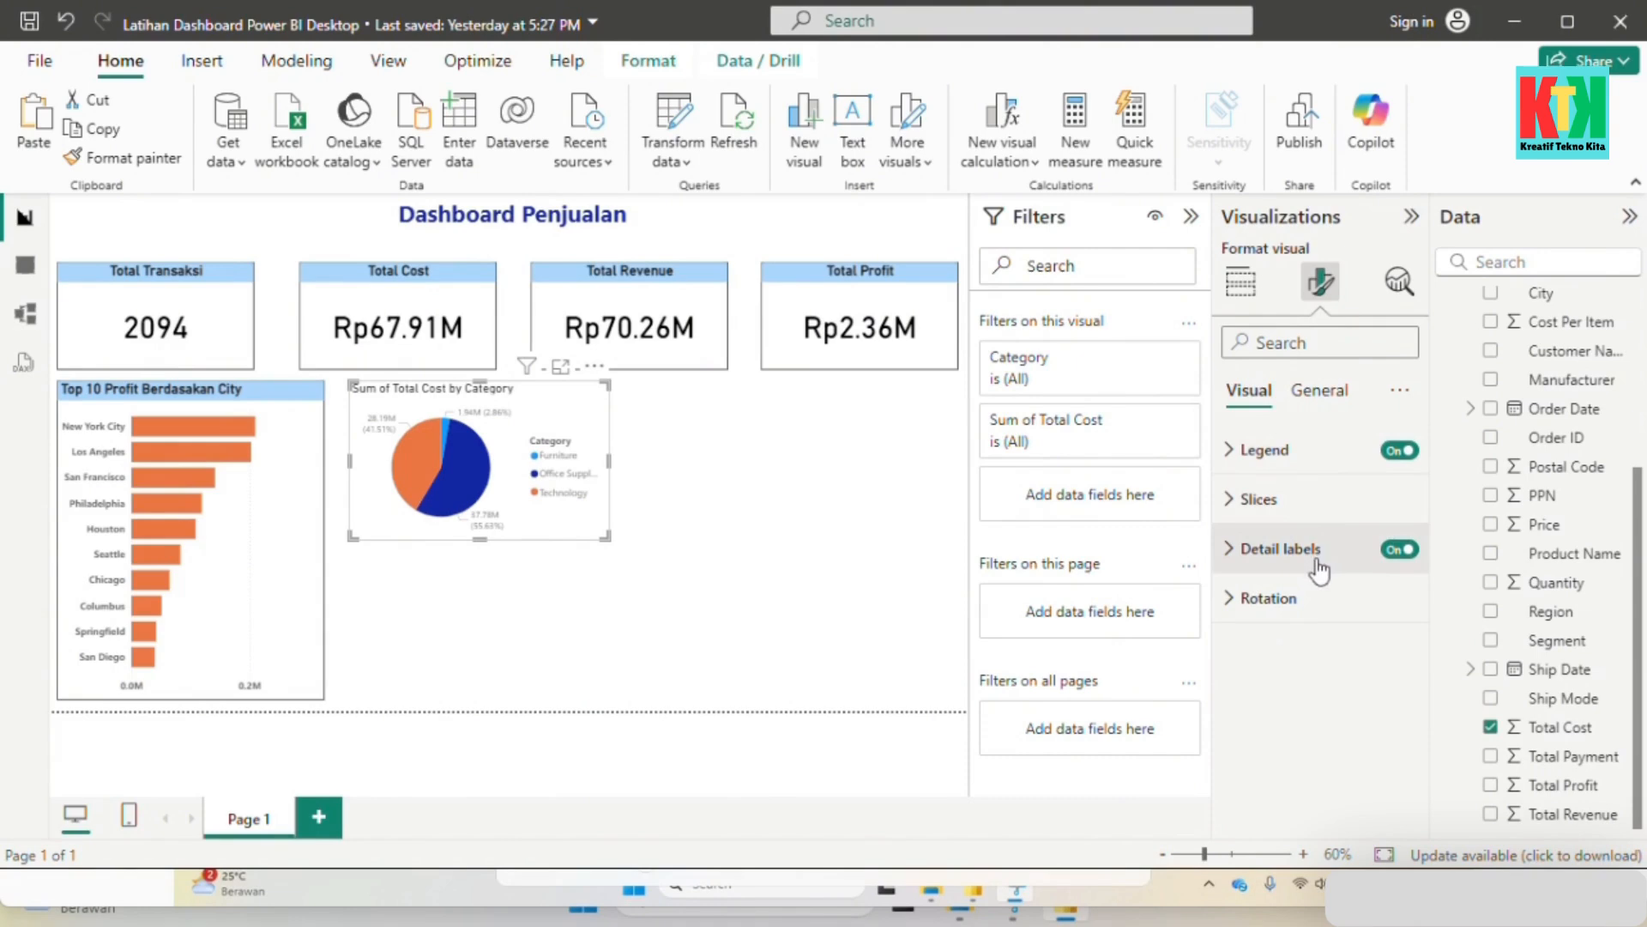
click(1400, 551)
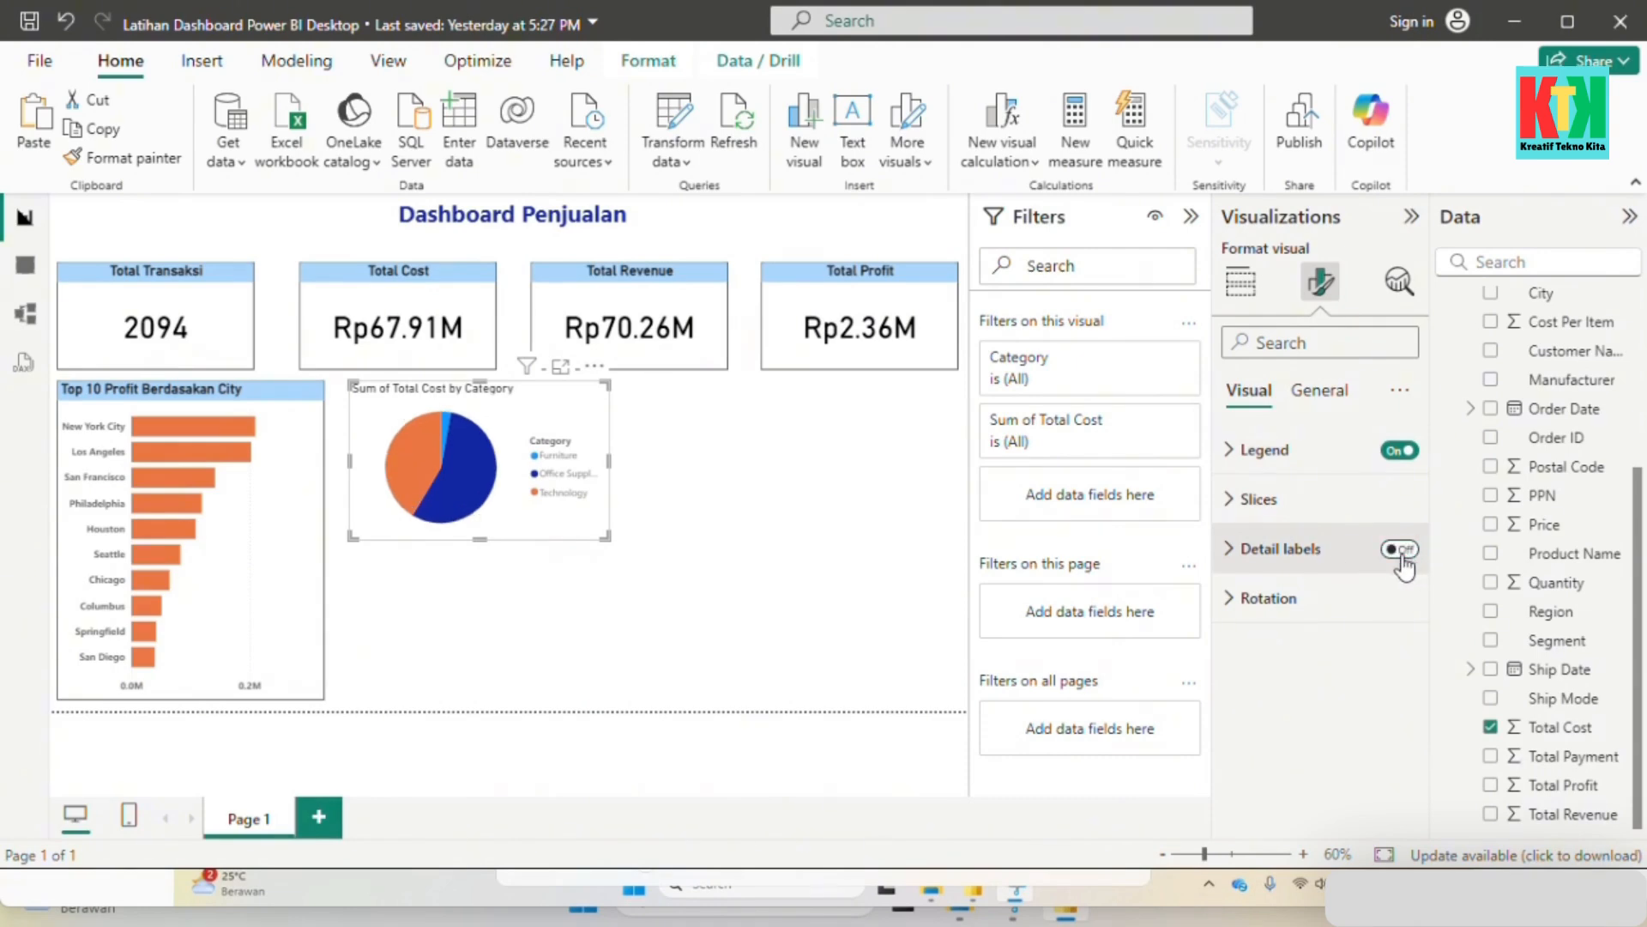
click(1402, 551)
click(1326, 556)
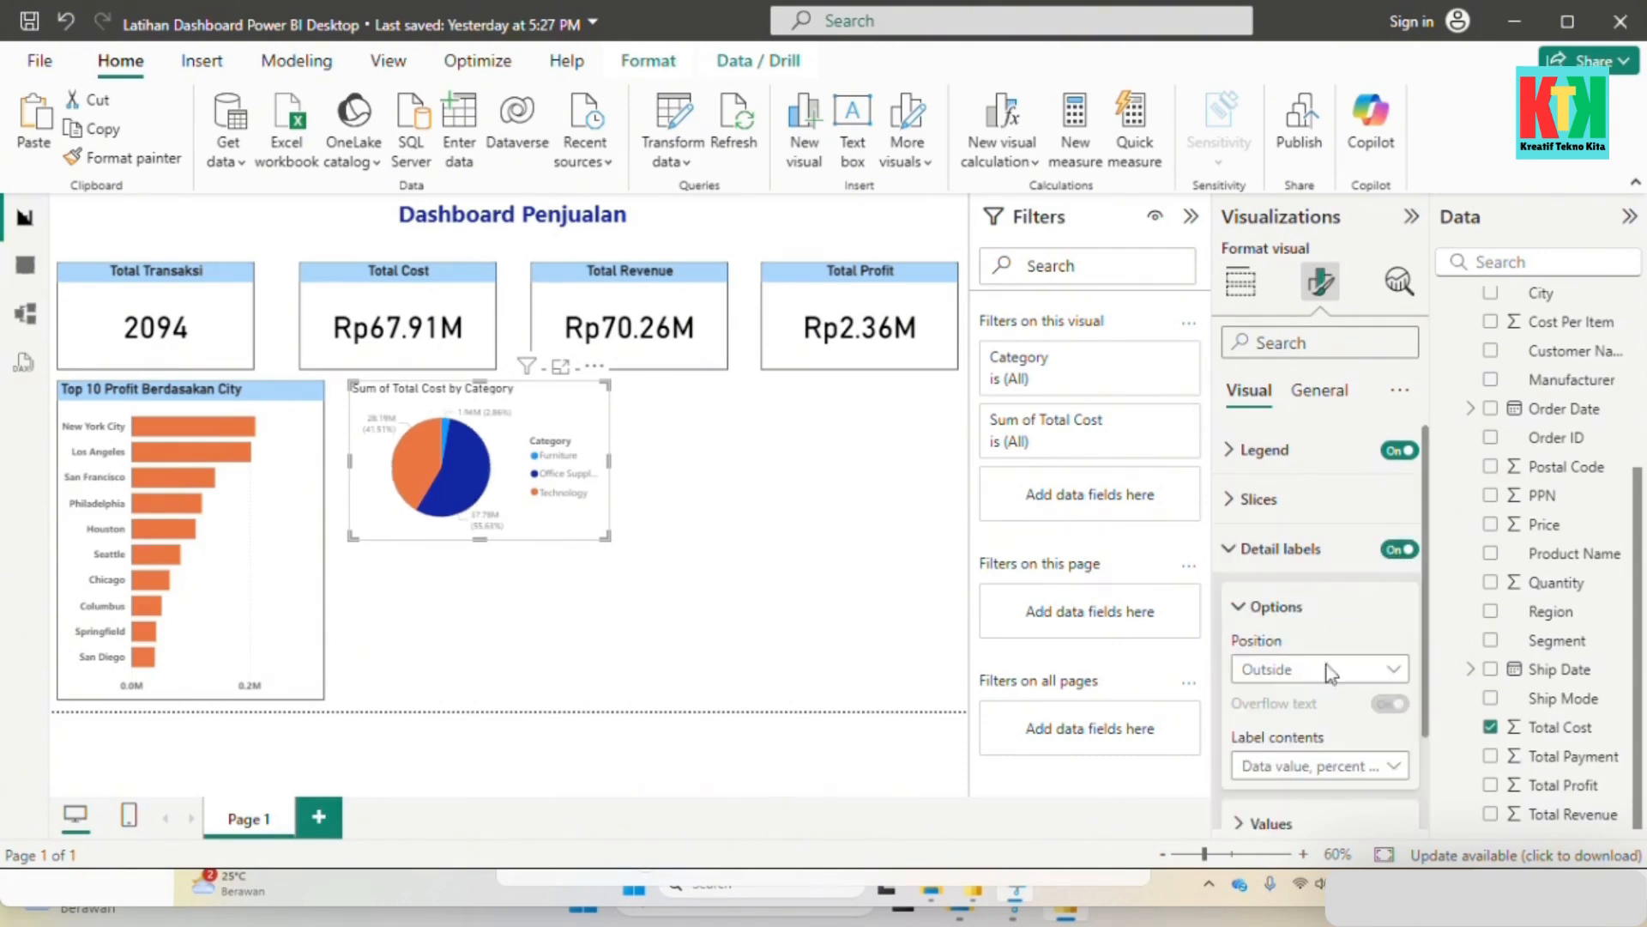
scroll(1330, 733, down, 2)
click(1304, 712)
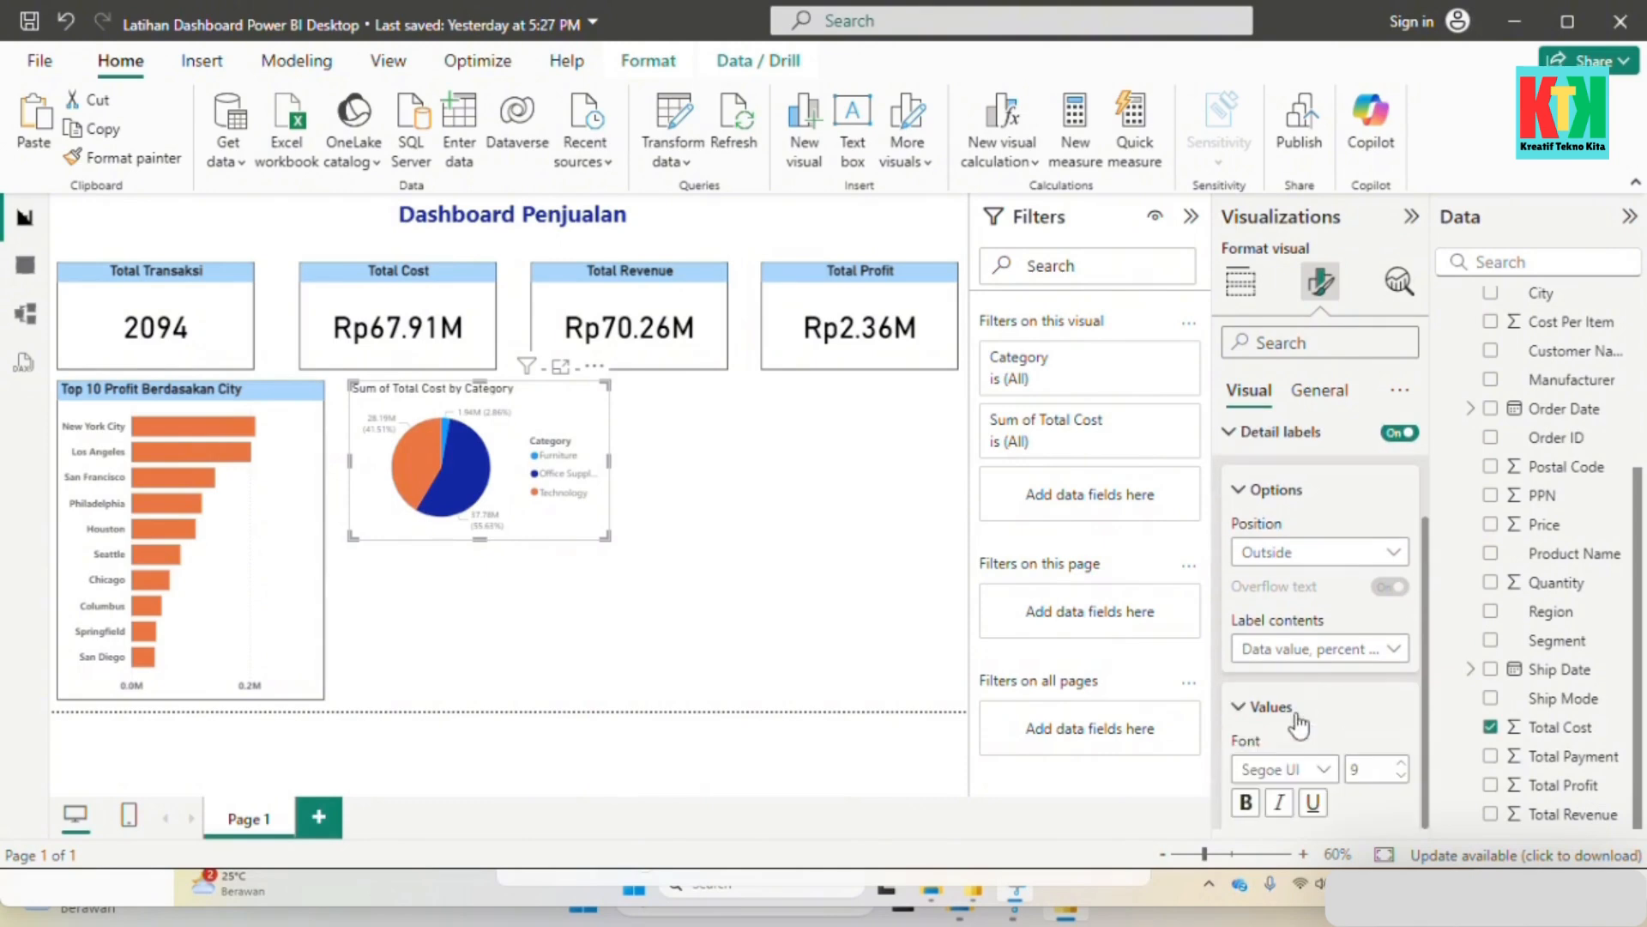
scroll(1393, 734, down, 2)
click(1401, 642)
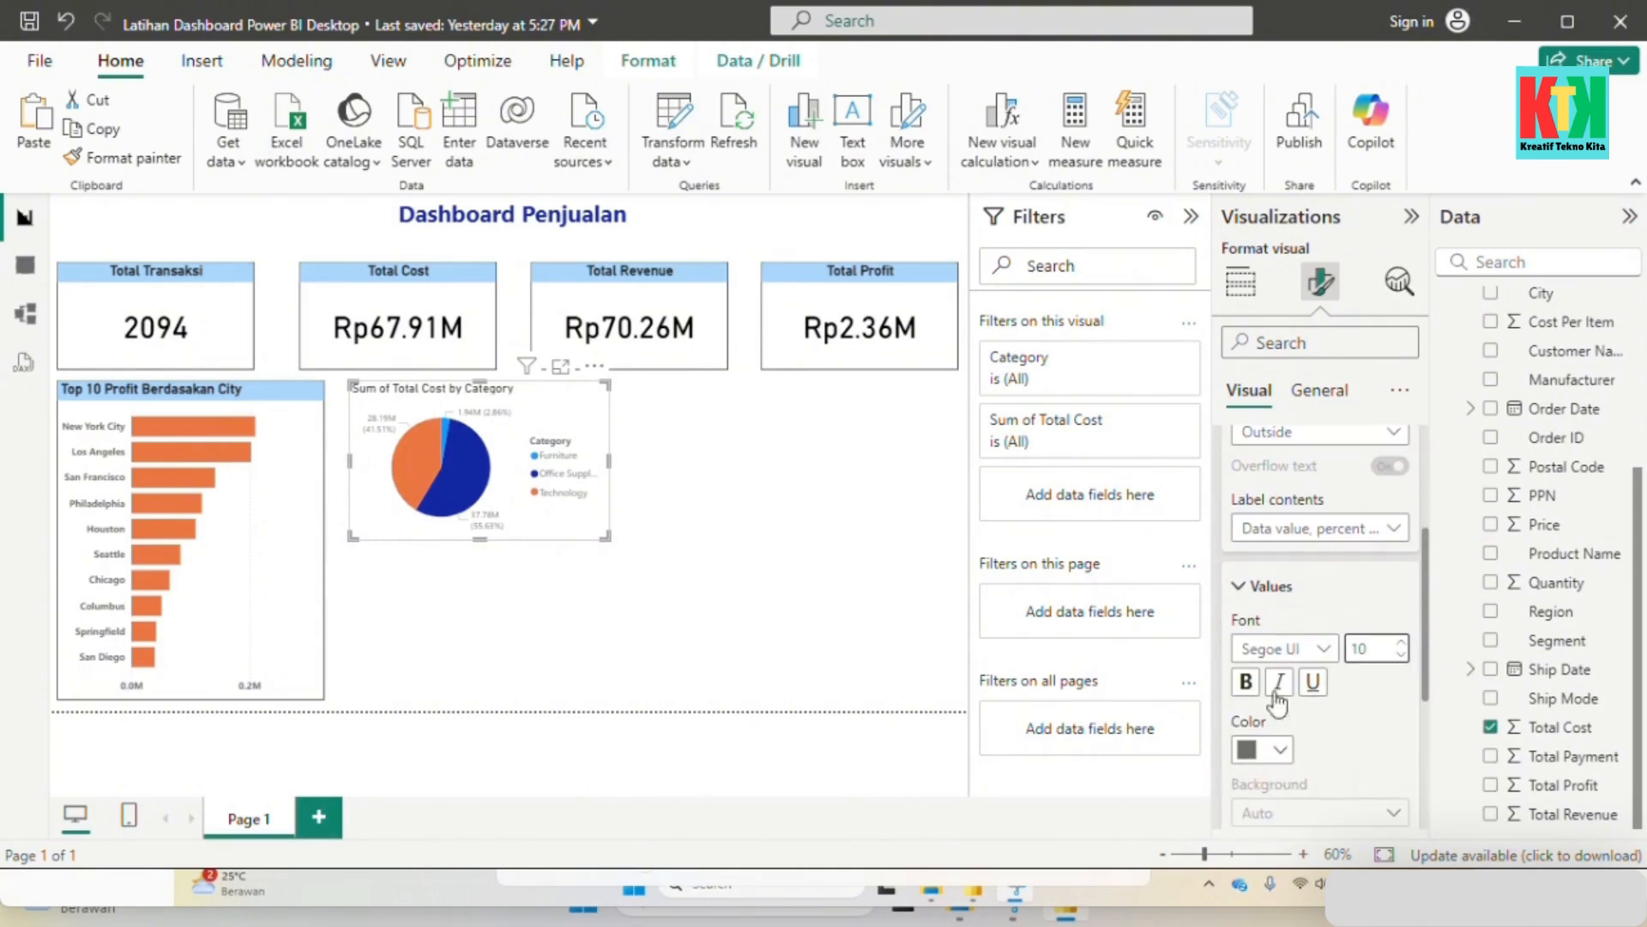
click(1246, 683)
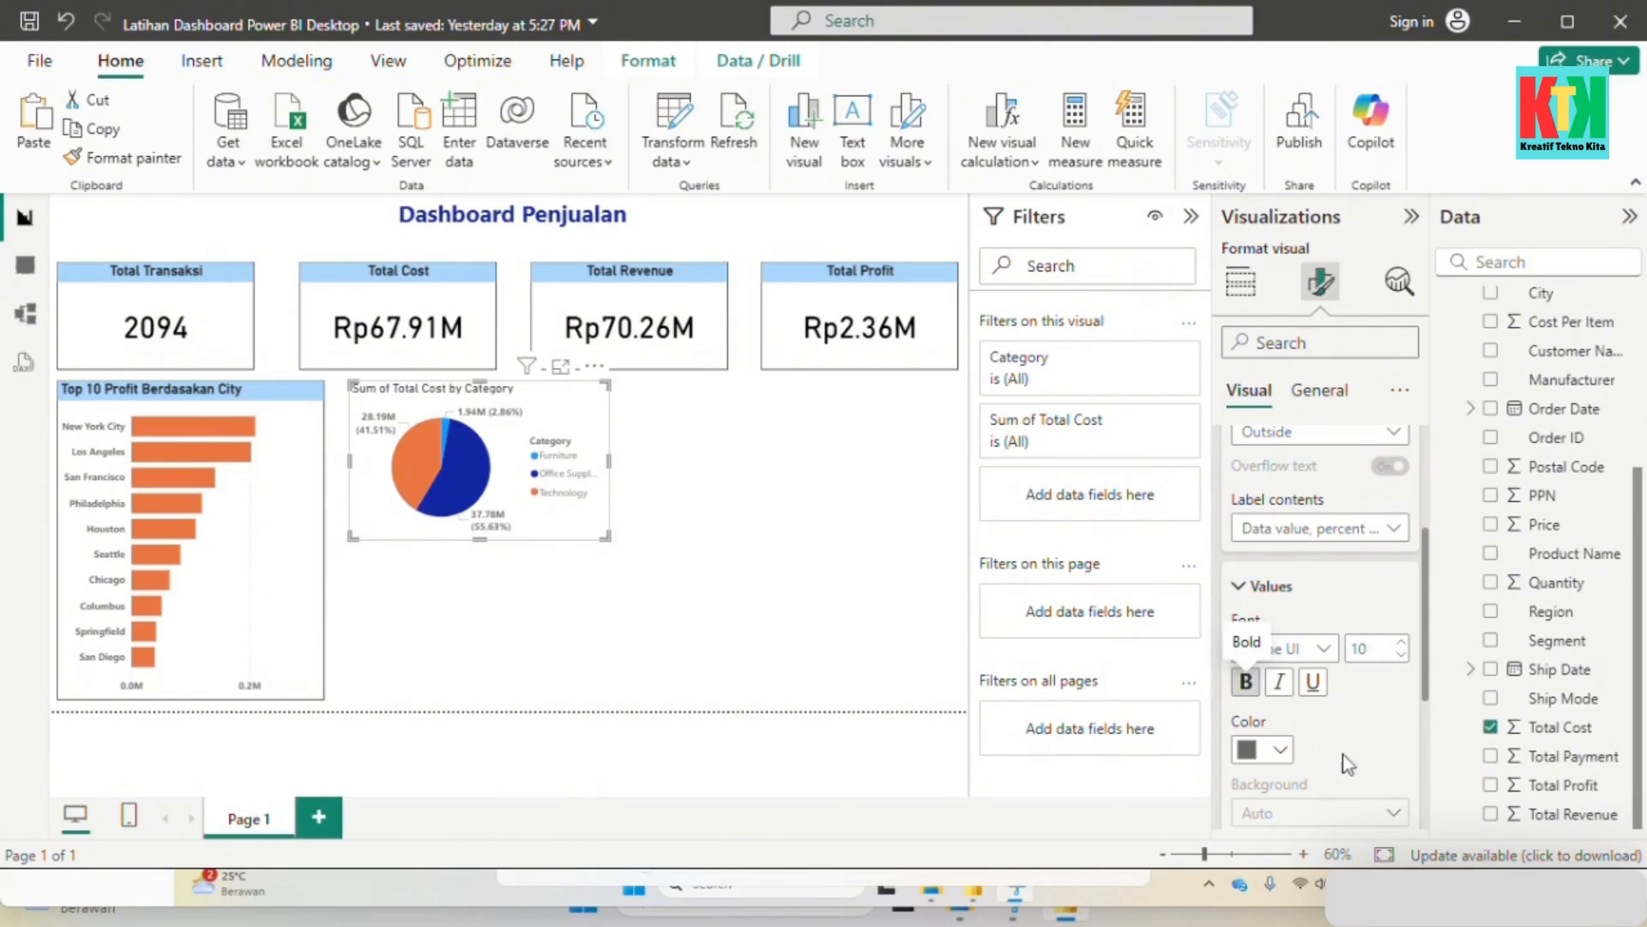
Step: Set the display units of the pie chart's detail labels to Millions and collapse the label value settings
scroll(1381, 758, down, 5)
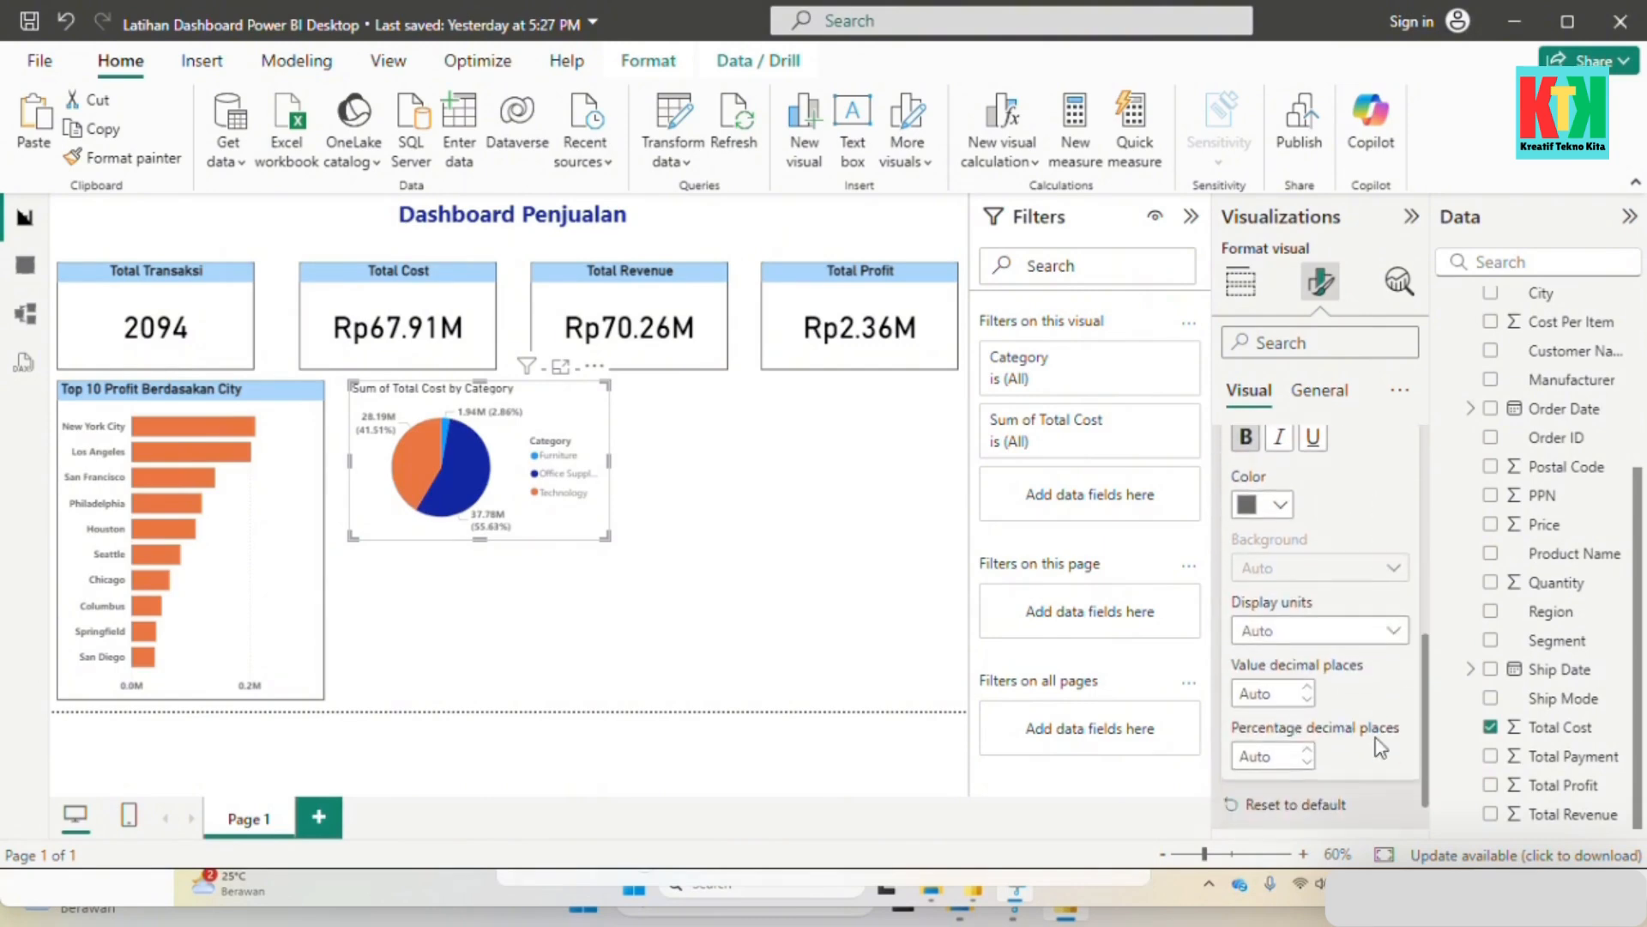
click(1383, 581)
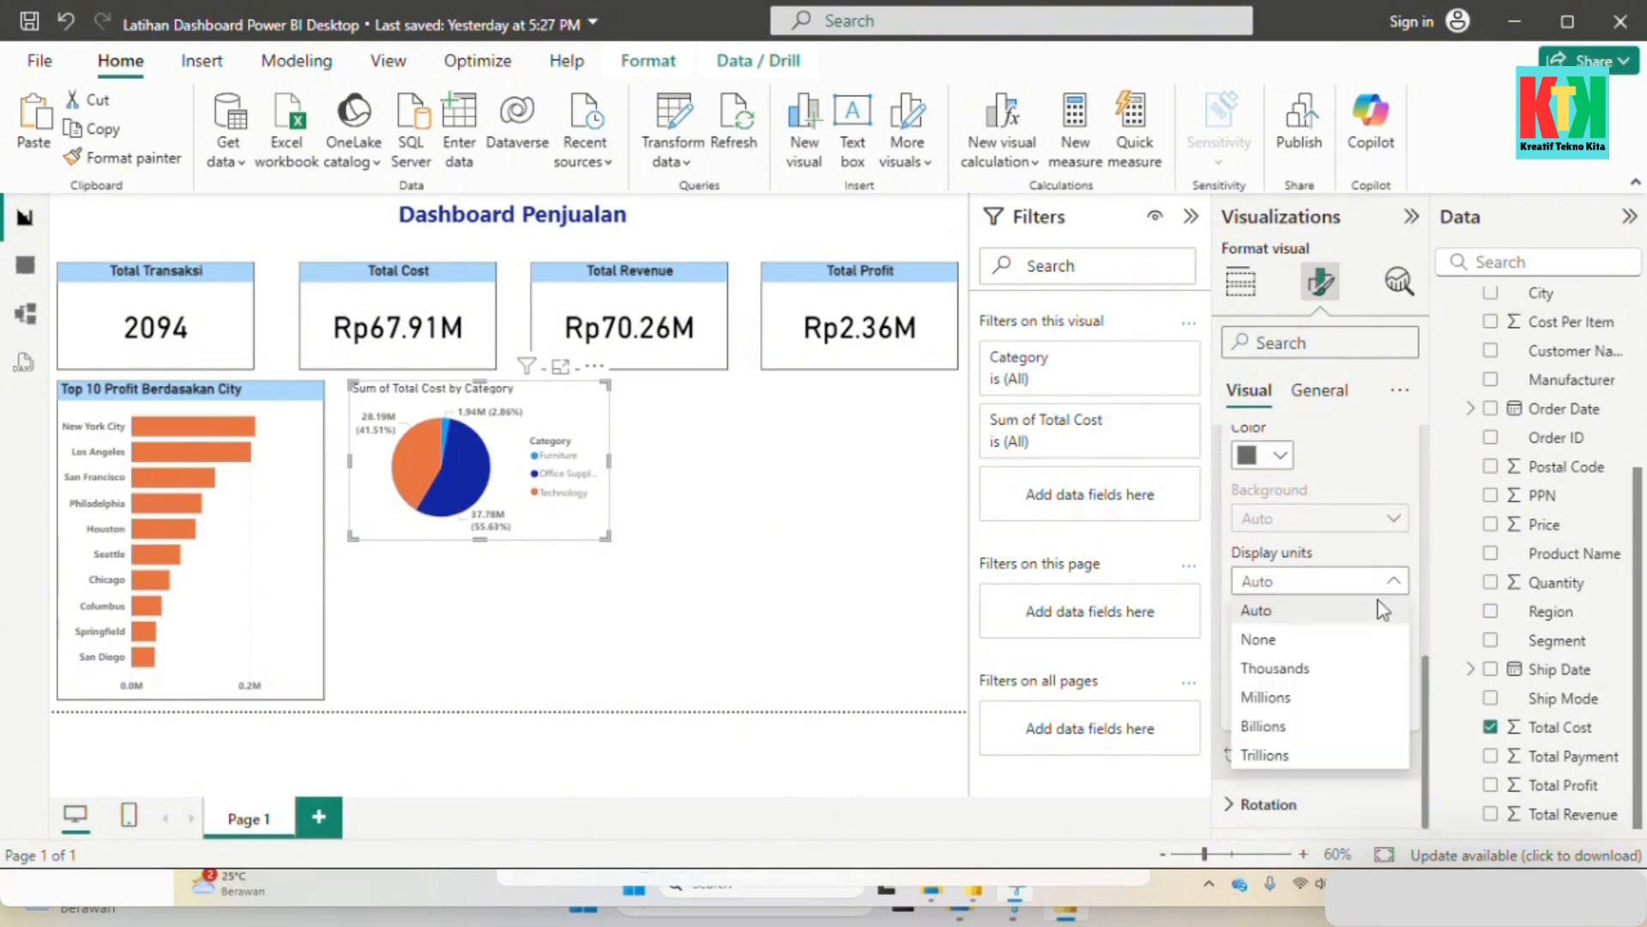
click(1368, 696)
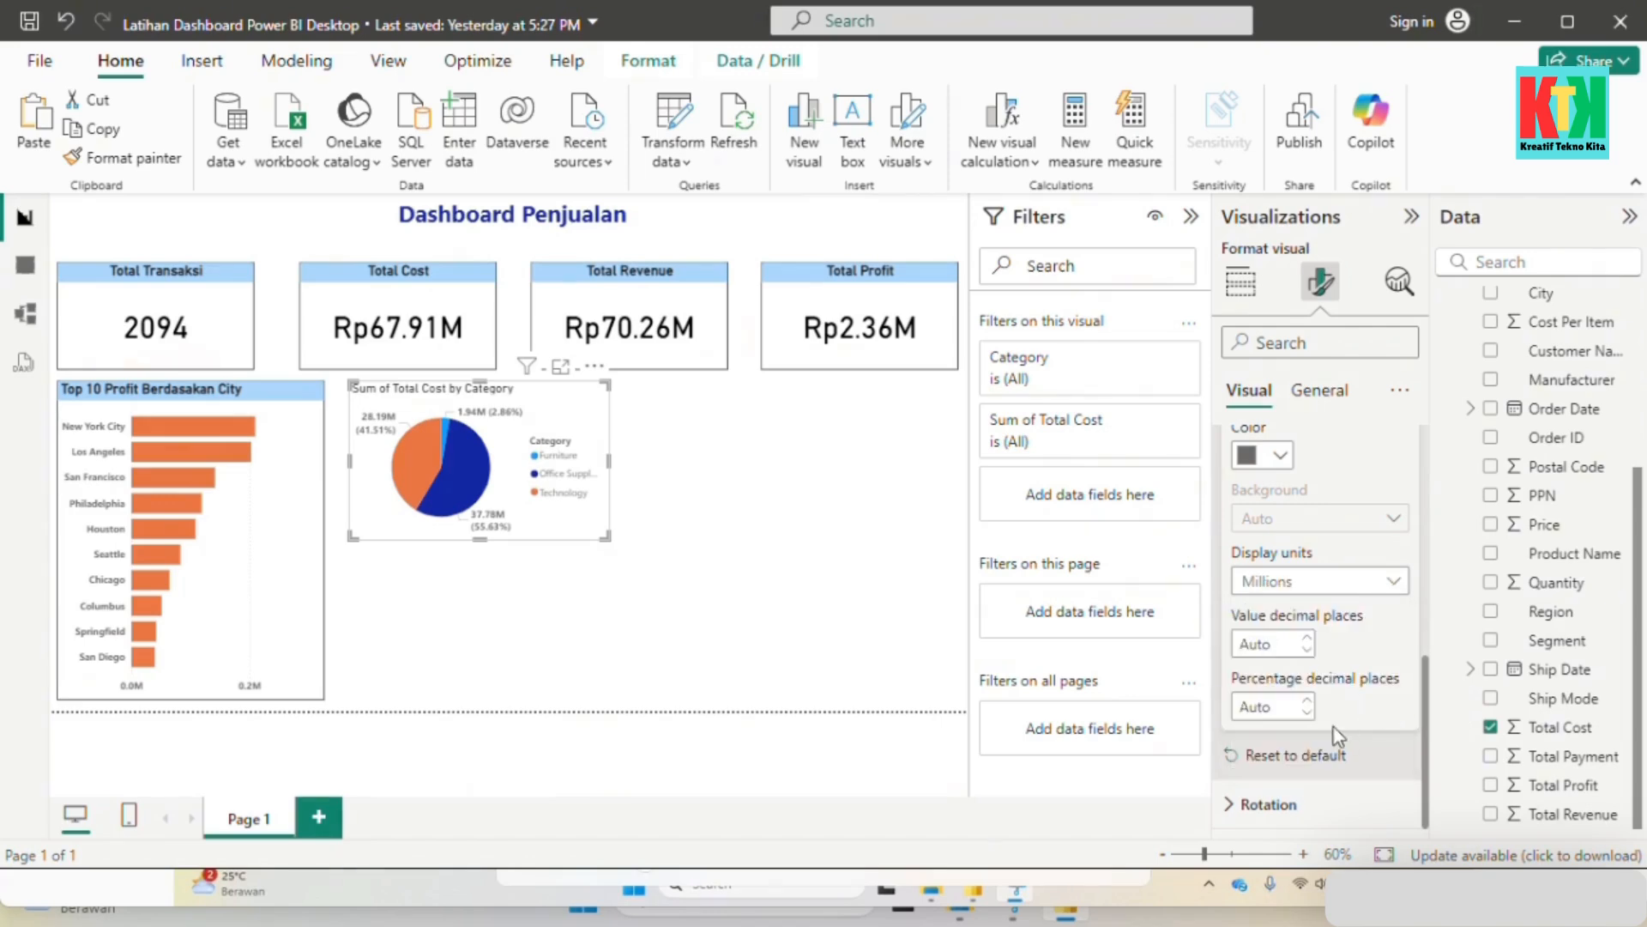
scroll(1332, 748, up, 5)
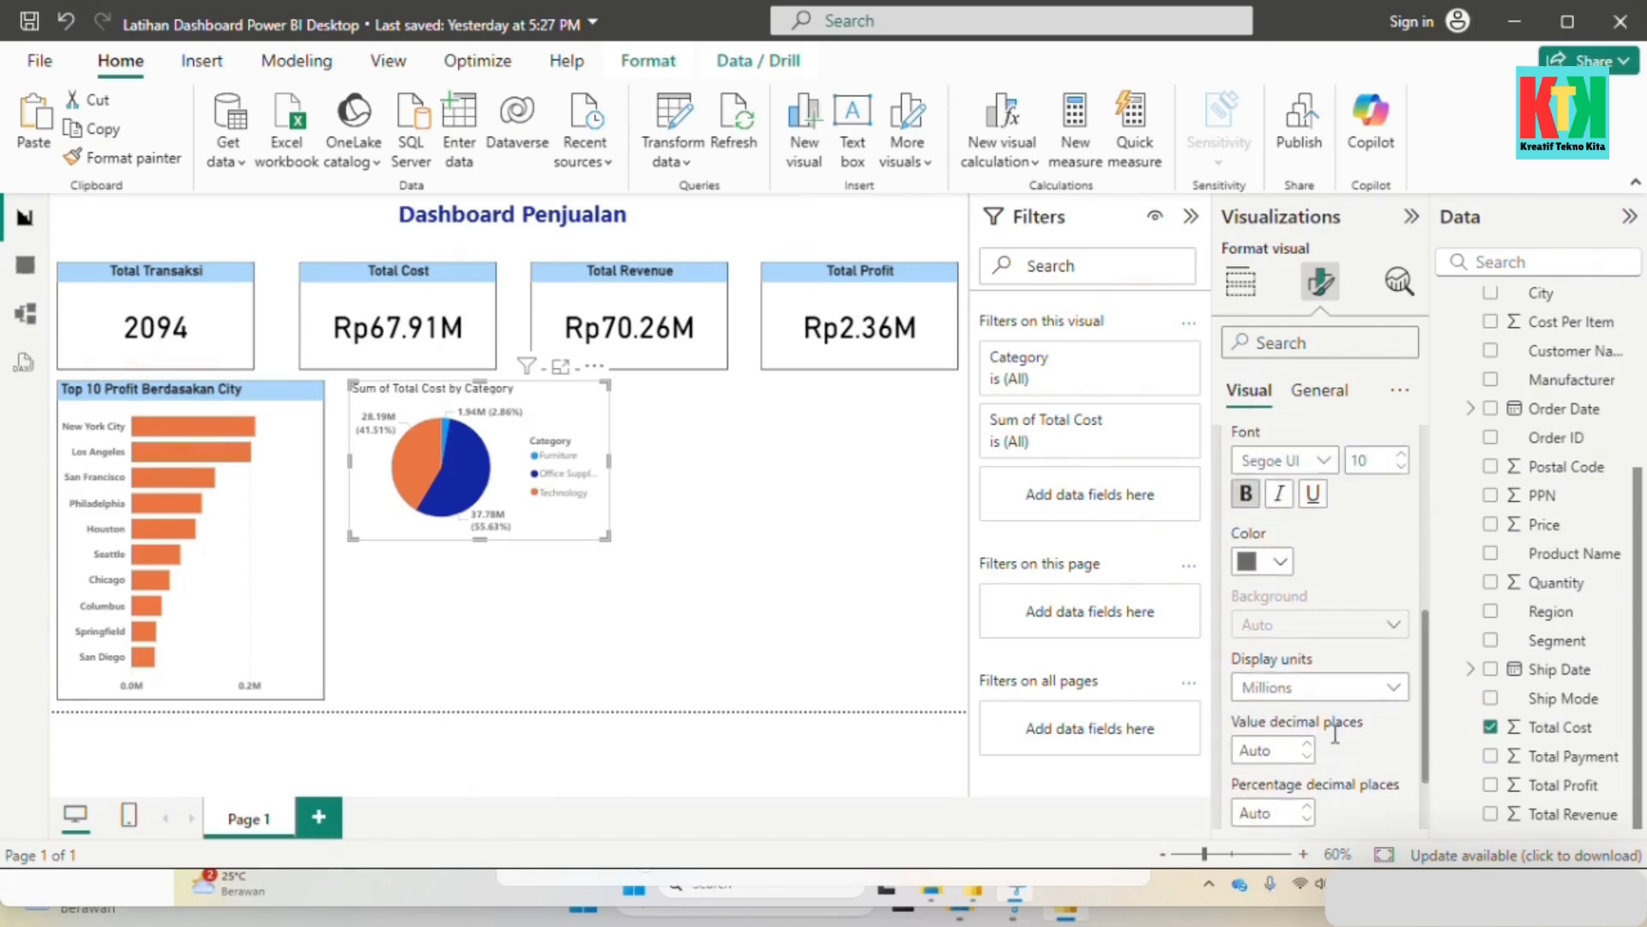
scroll(1335, 734, down, 3)
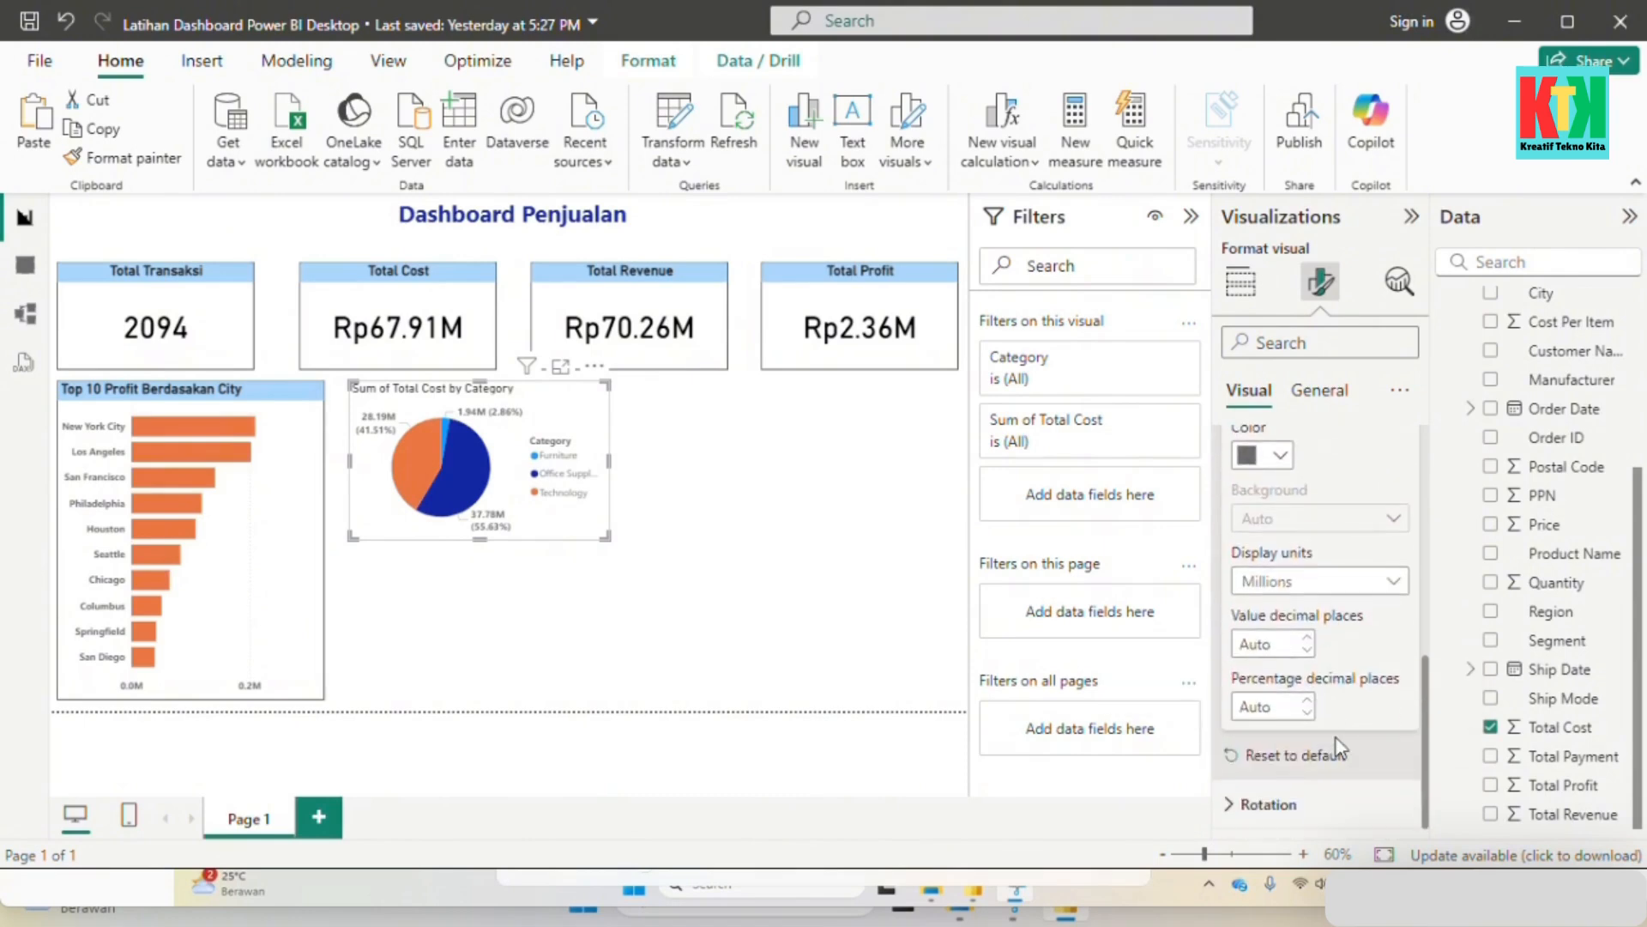
scroll(1338, 748, up, 2)
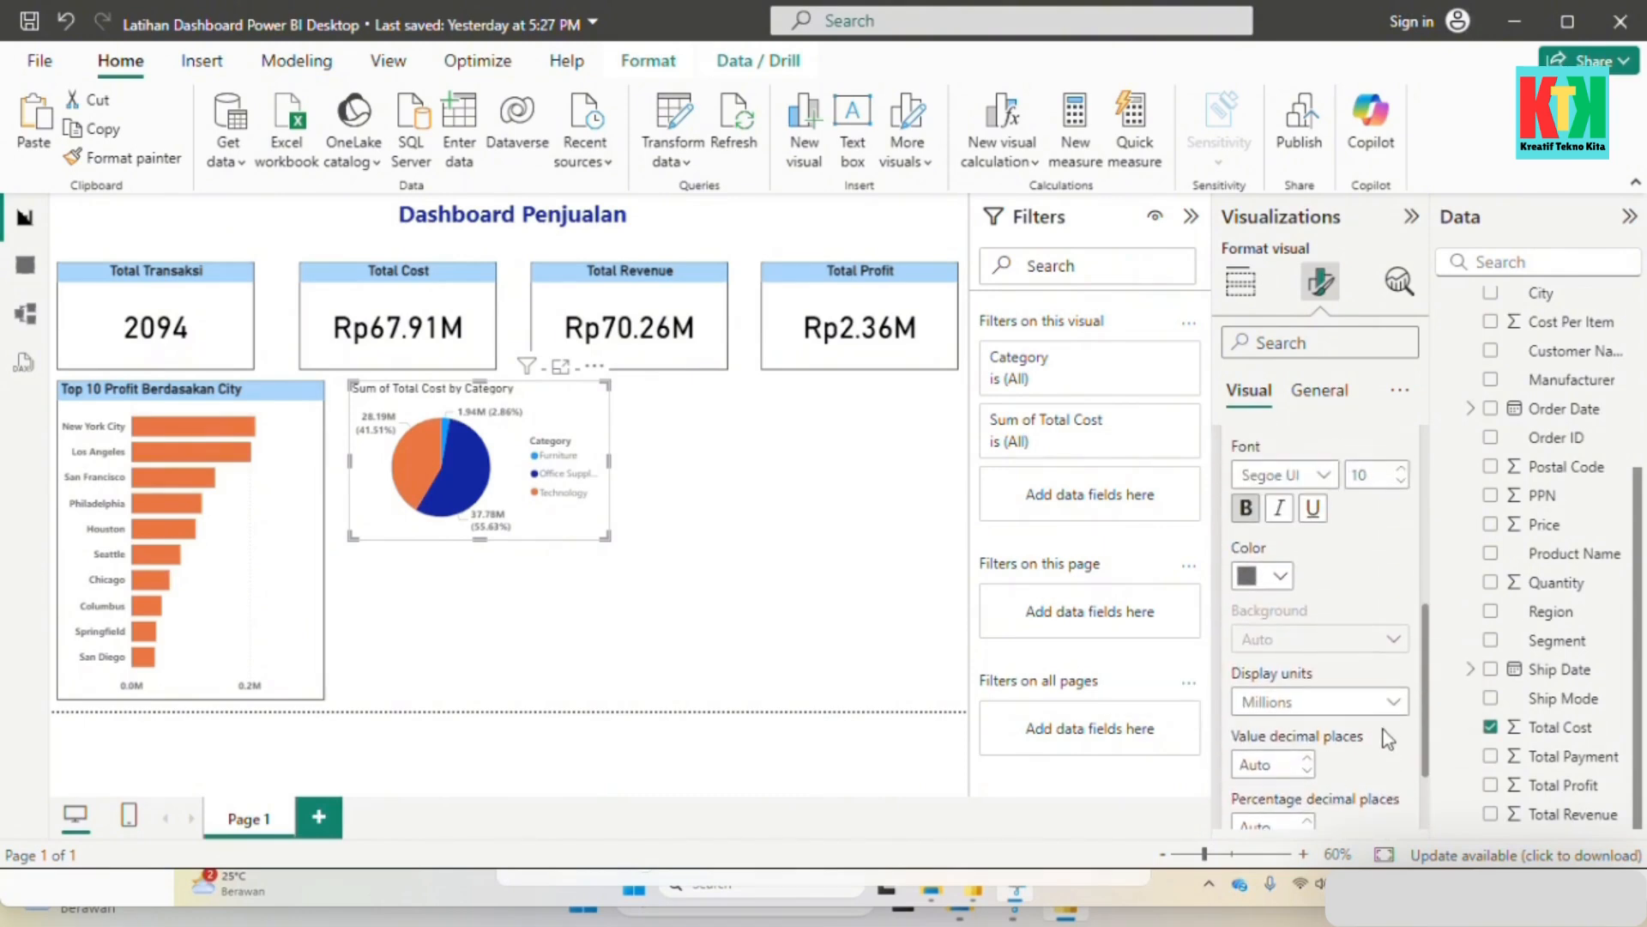
scroll(1381, 717, up, 2)
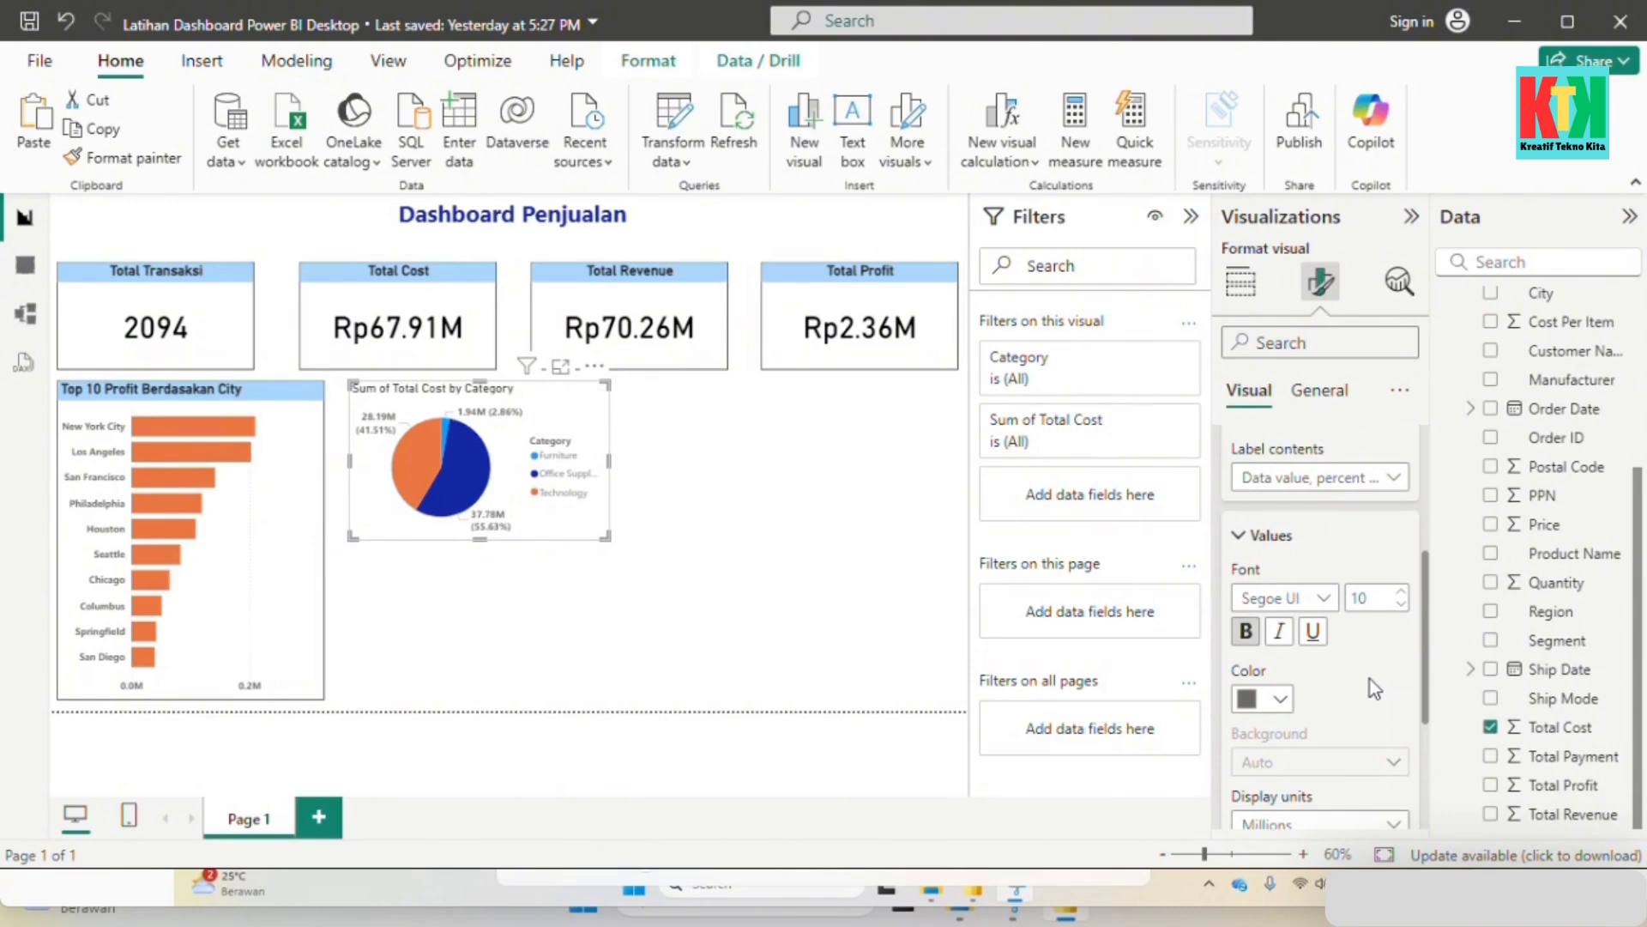
scroll(1371, 677, up, 2)
click(1364, 656)
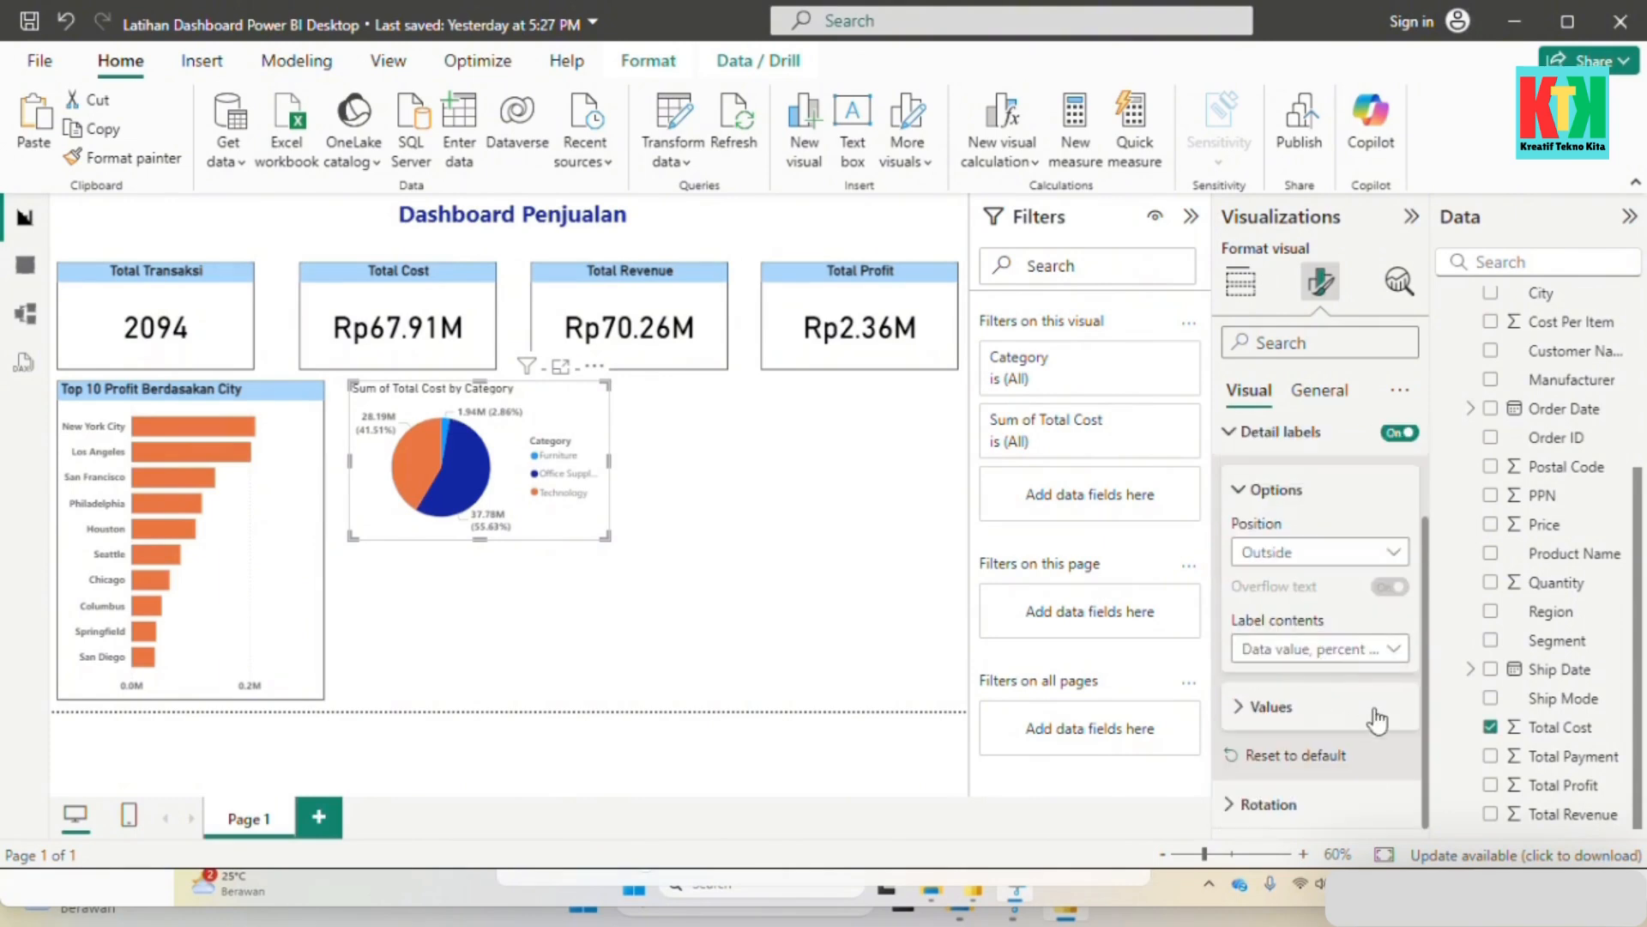
scroll(1351, 703, up, 2)
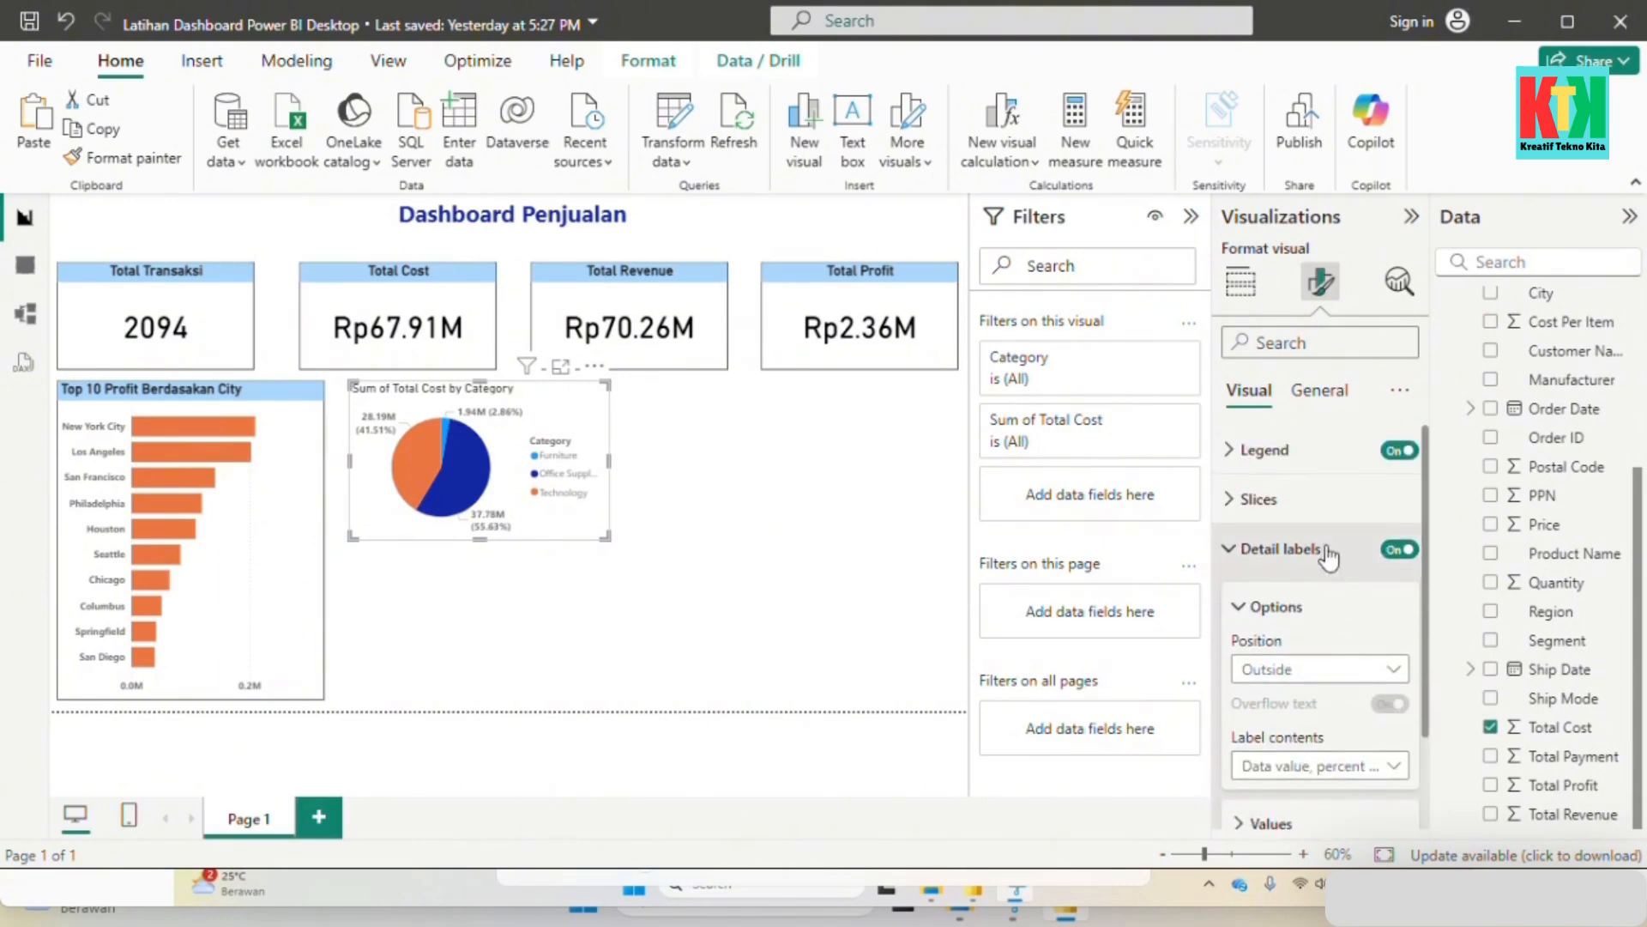
Step: Keep the pie chart's detail labels positioned Outside and set their label contents to Percent of total
scroll(1336, 598, down, 2)
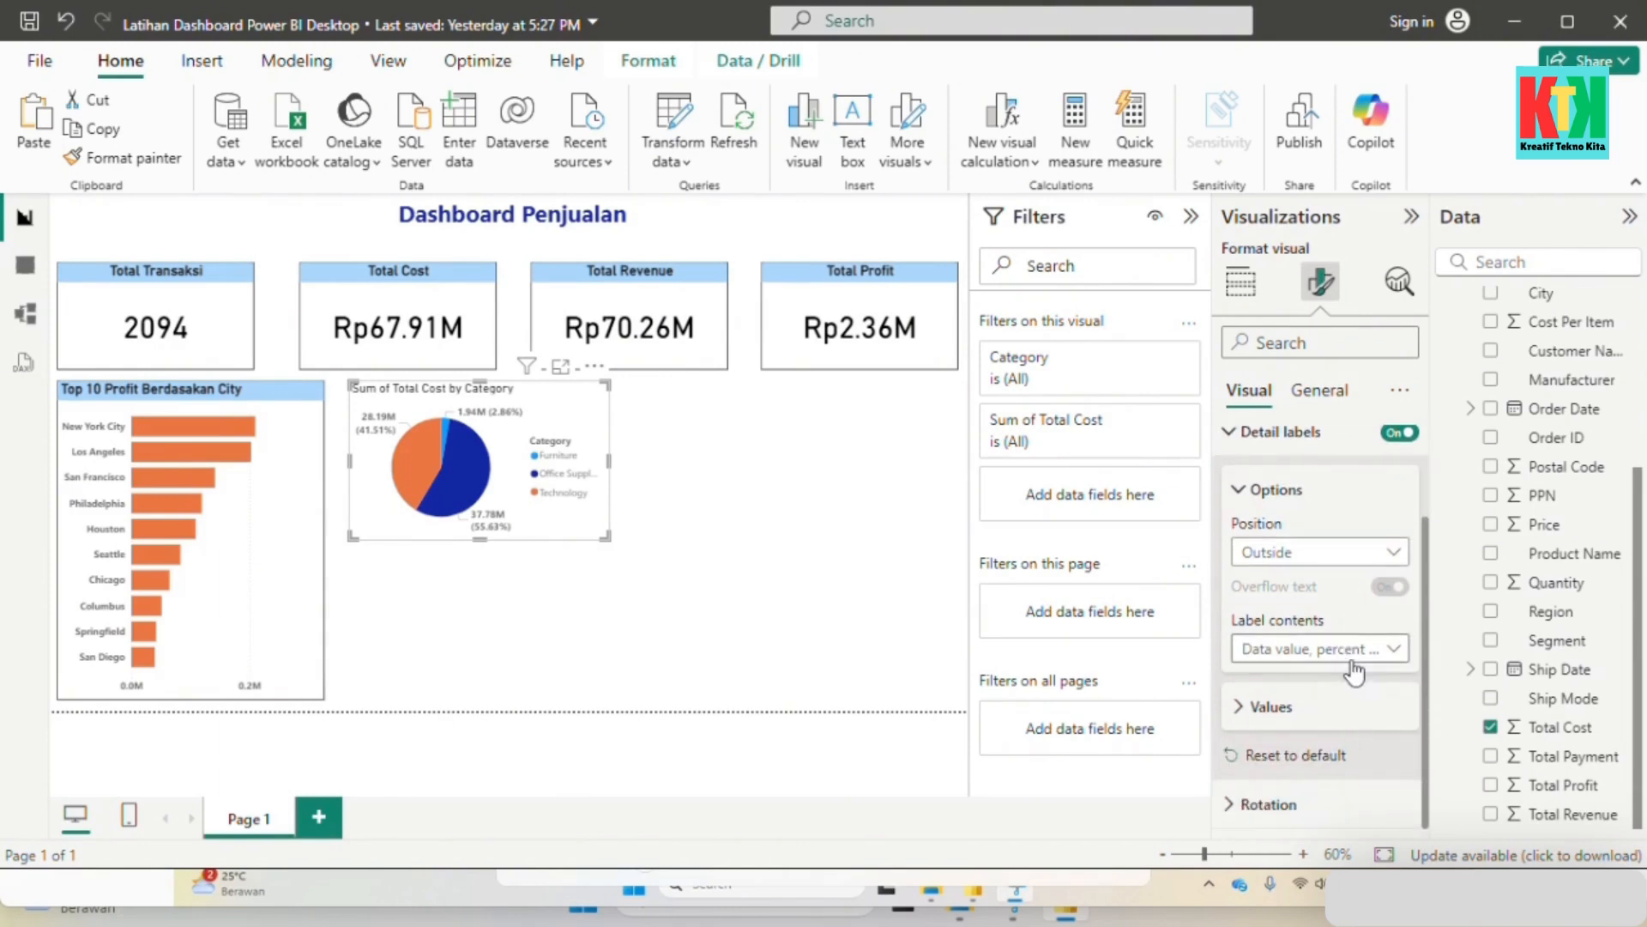
click(1390, 553)
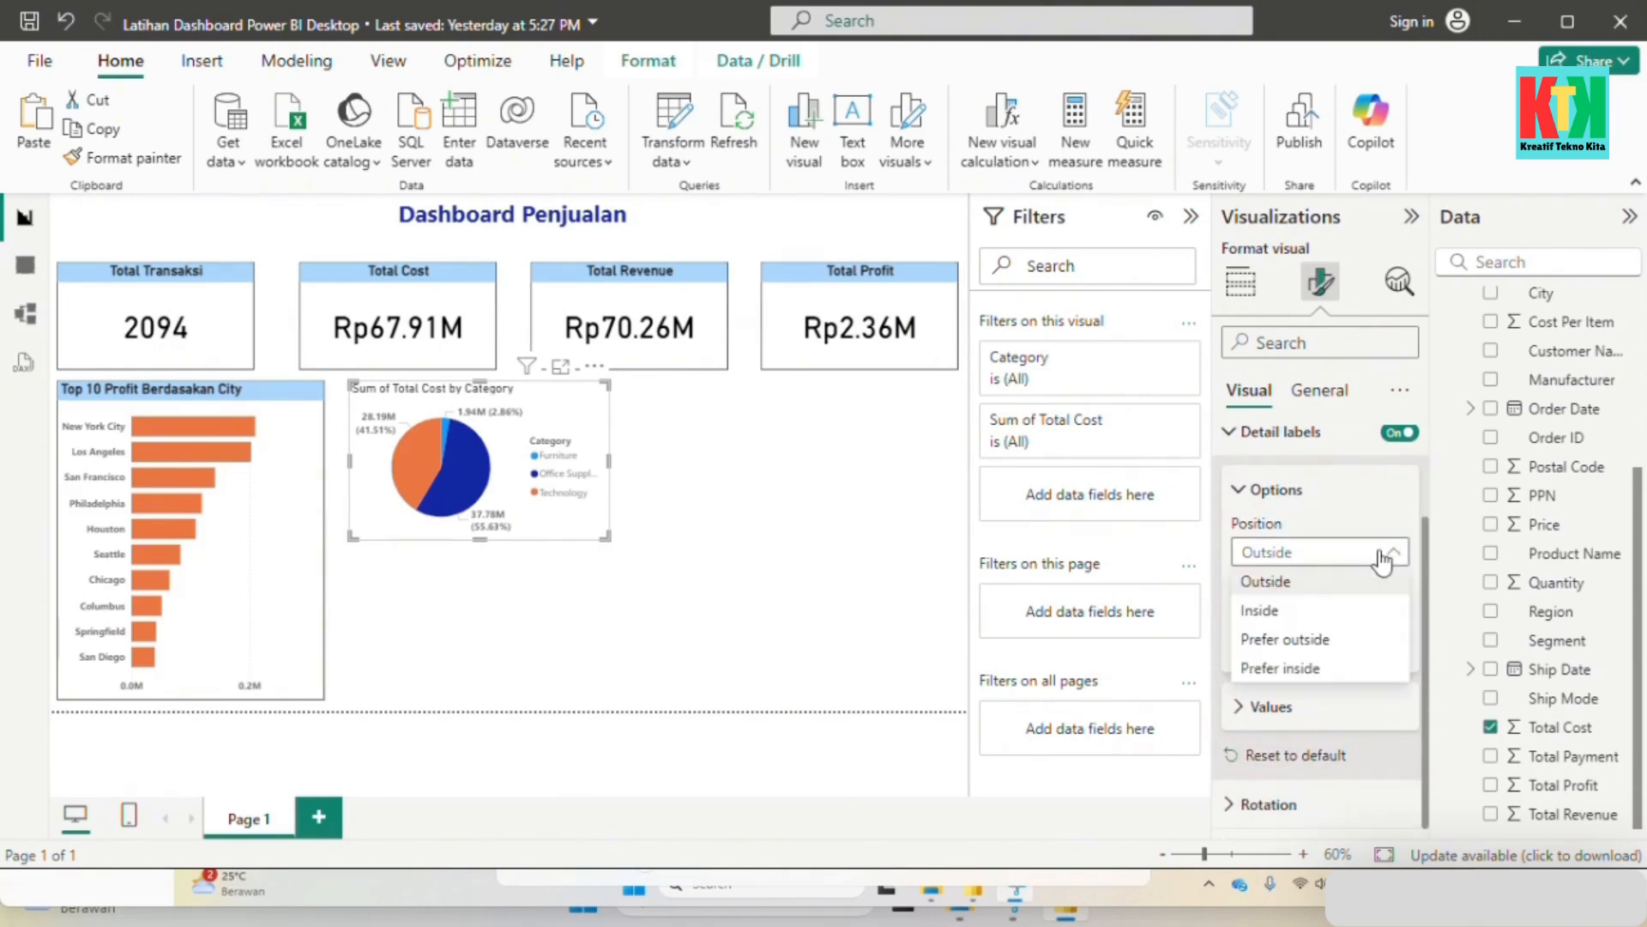
click(1368, 581)
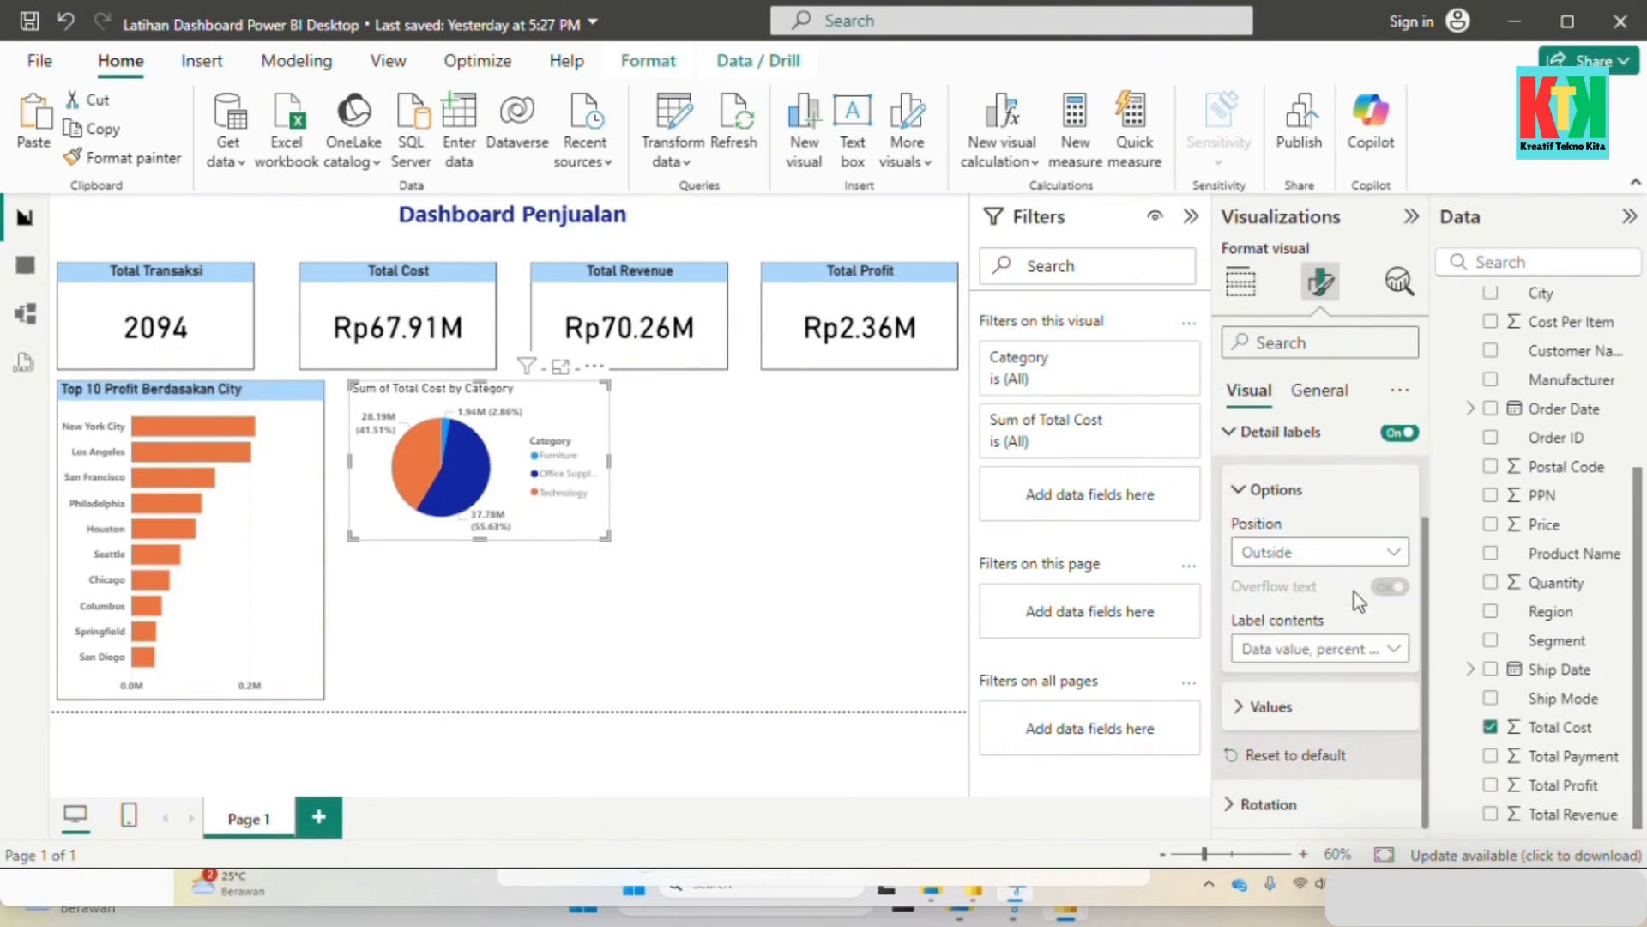
click(1373, 649)
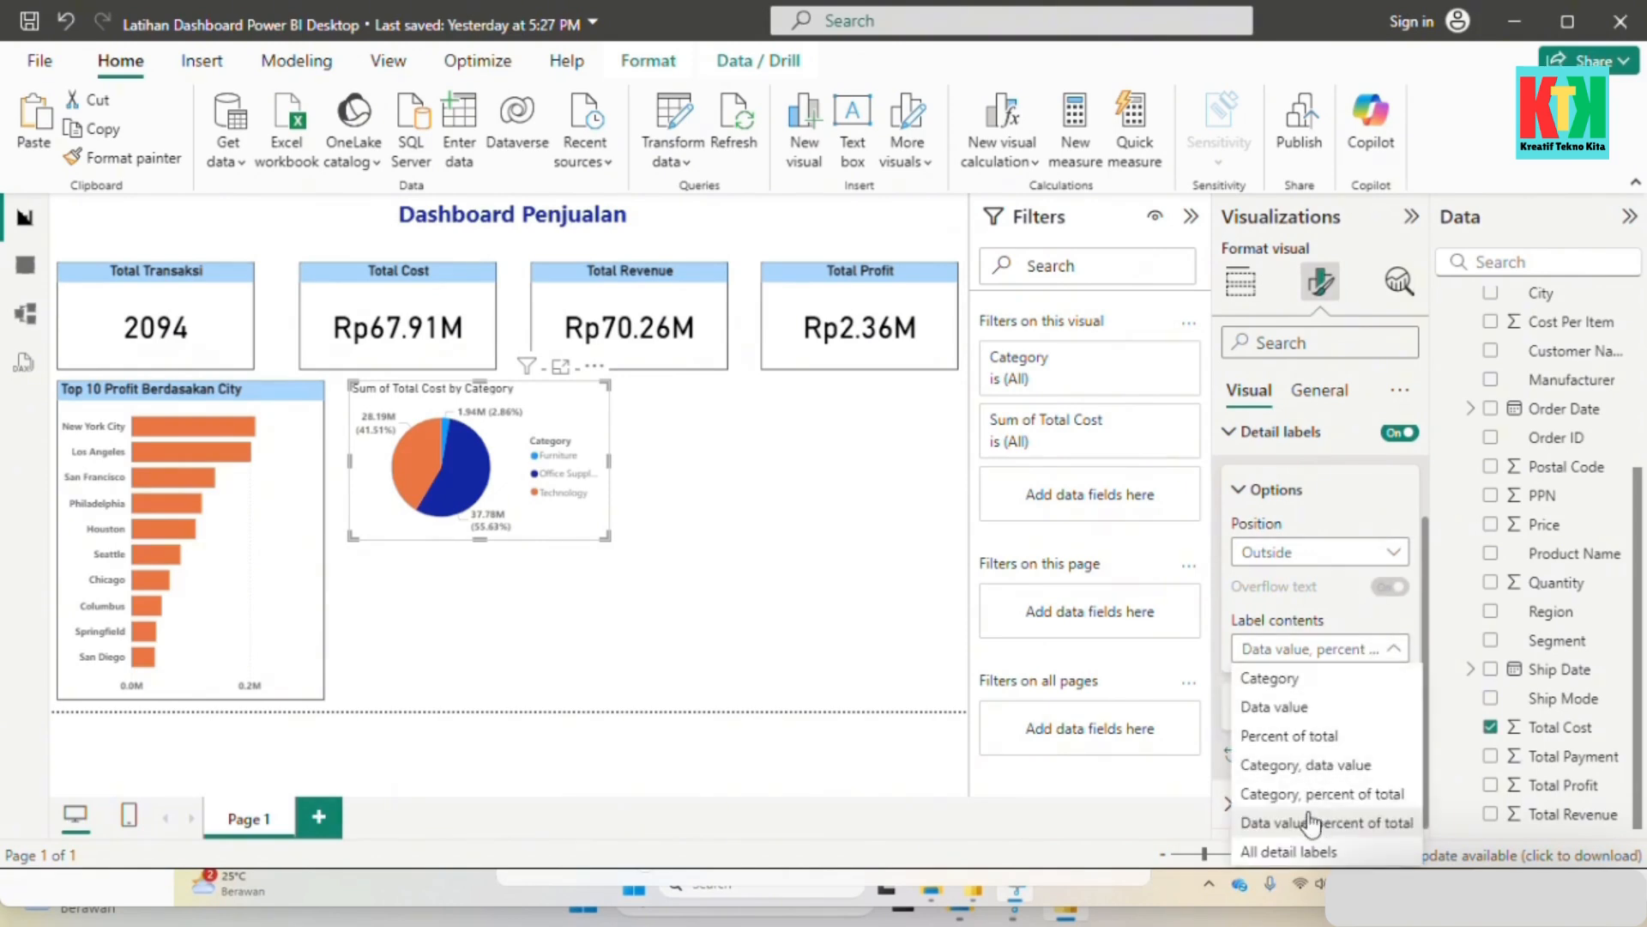
click(1330, 738)
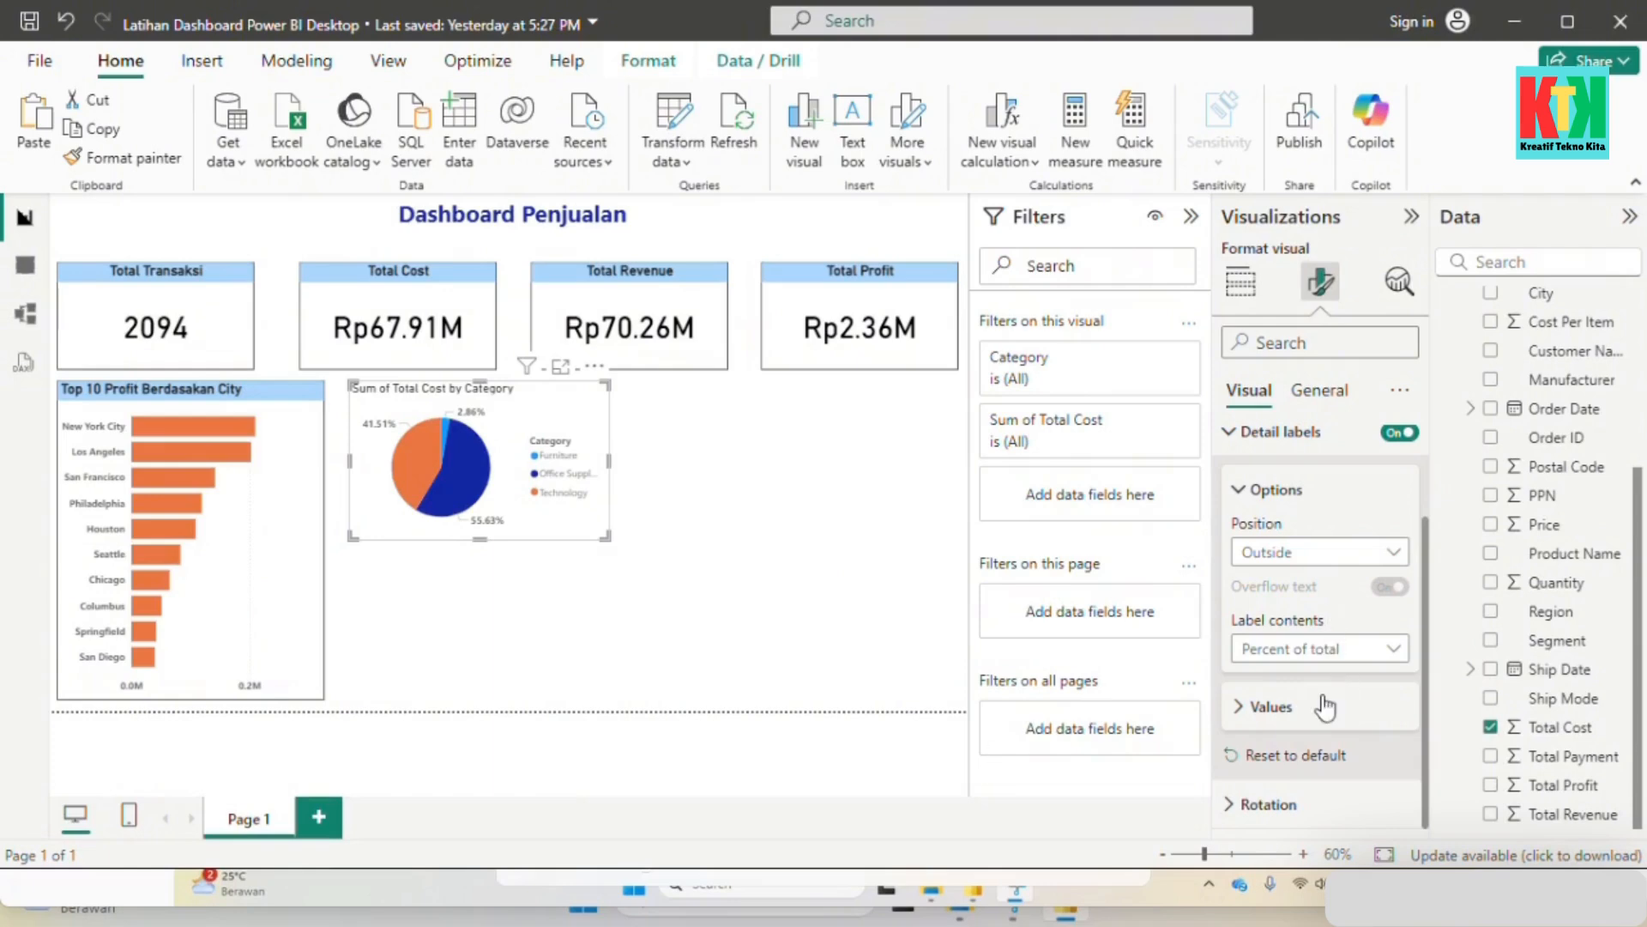
scroll(1334, 686, up, 2)
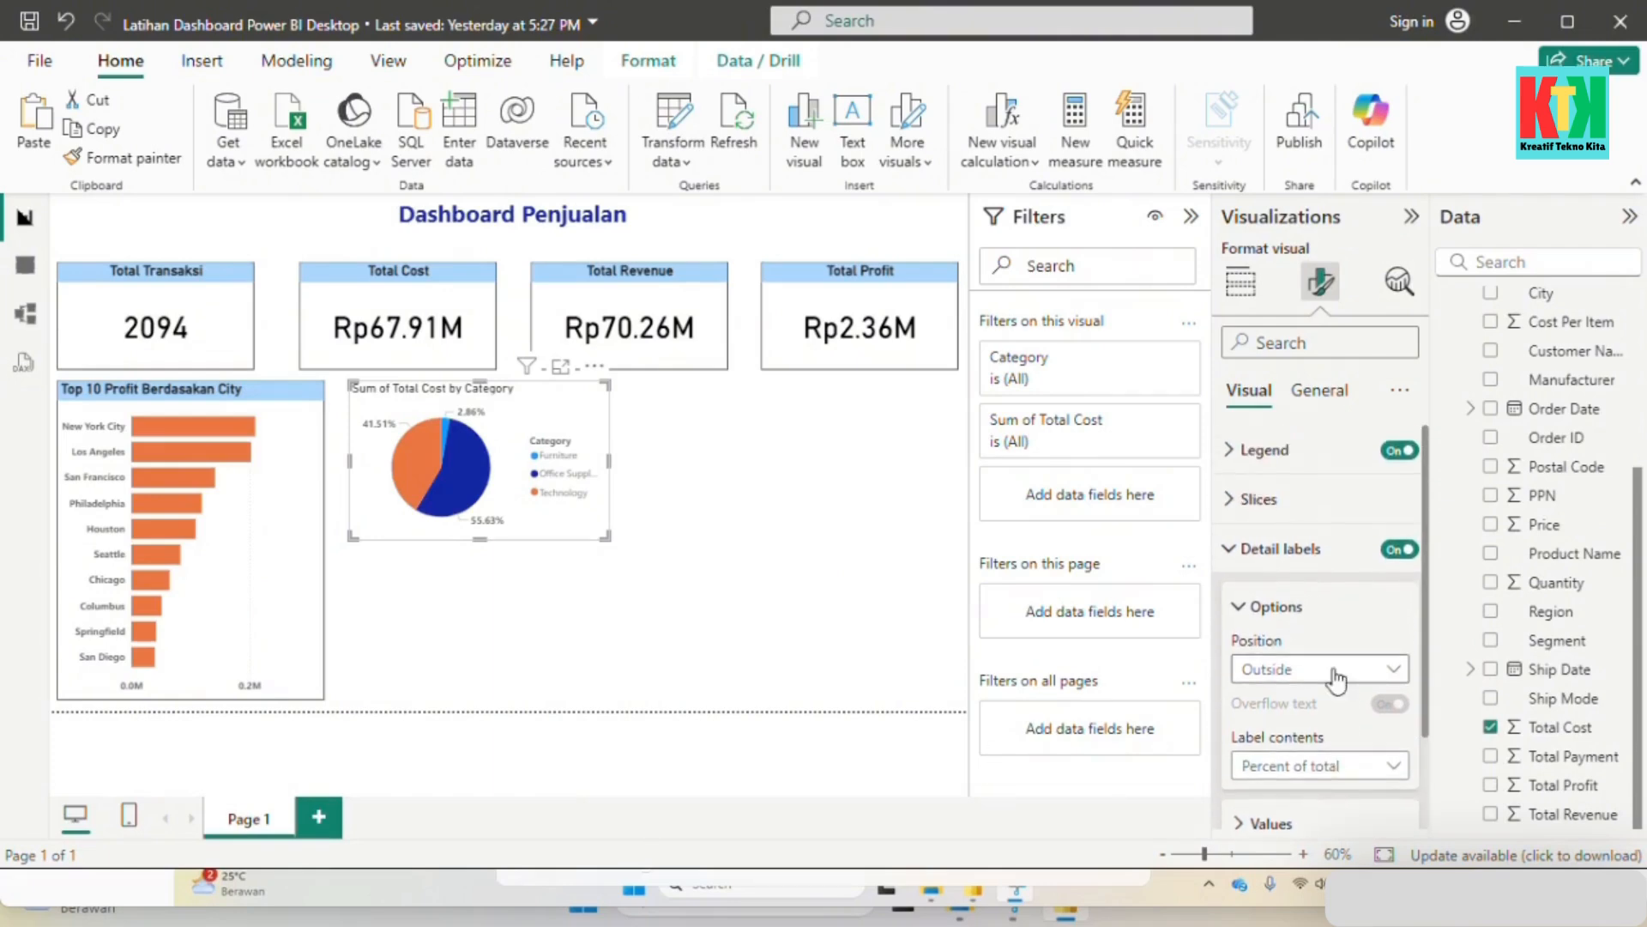
click(1294, 550)
Step: Change the pie chart's title text to "Cost Berdasarkan Category"
click(1312, 391)
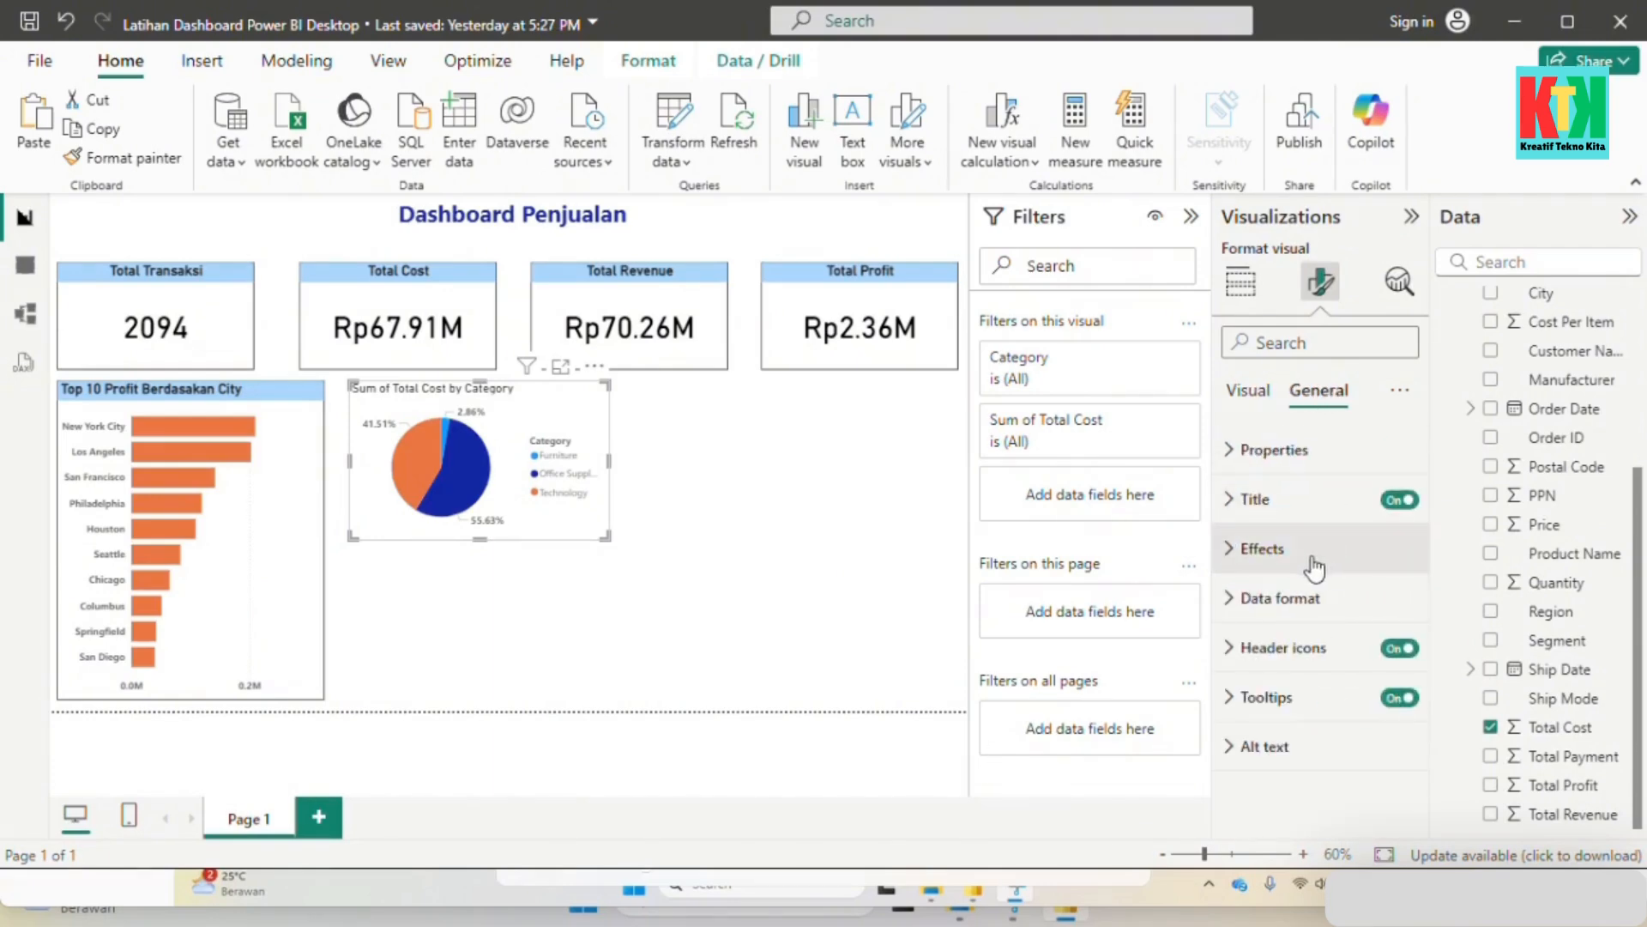
click(1261, 499)
click(1325, 618)
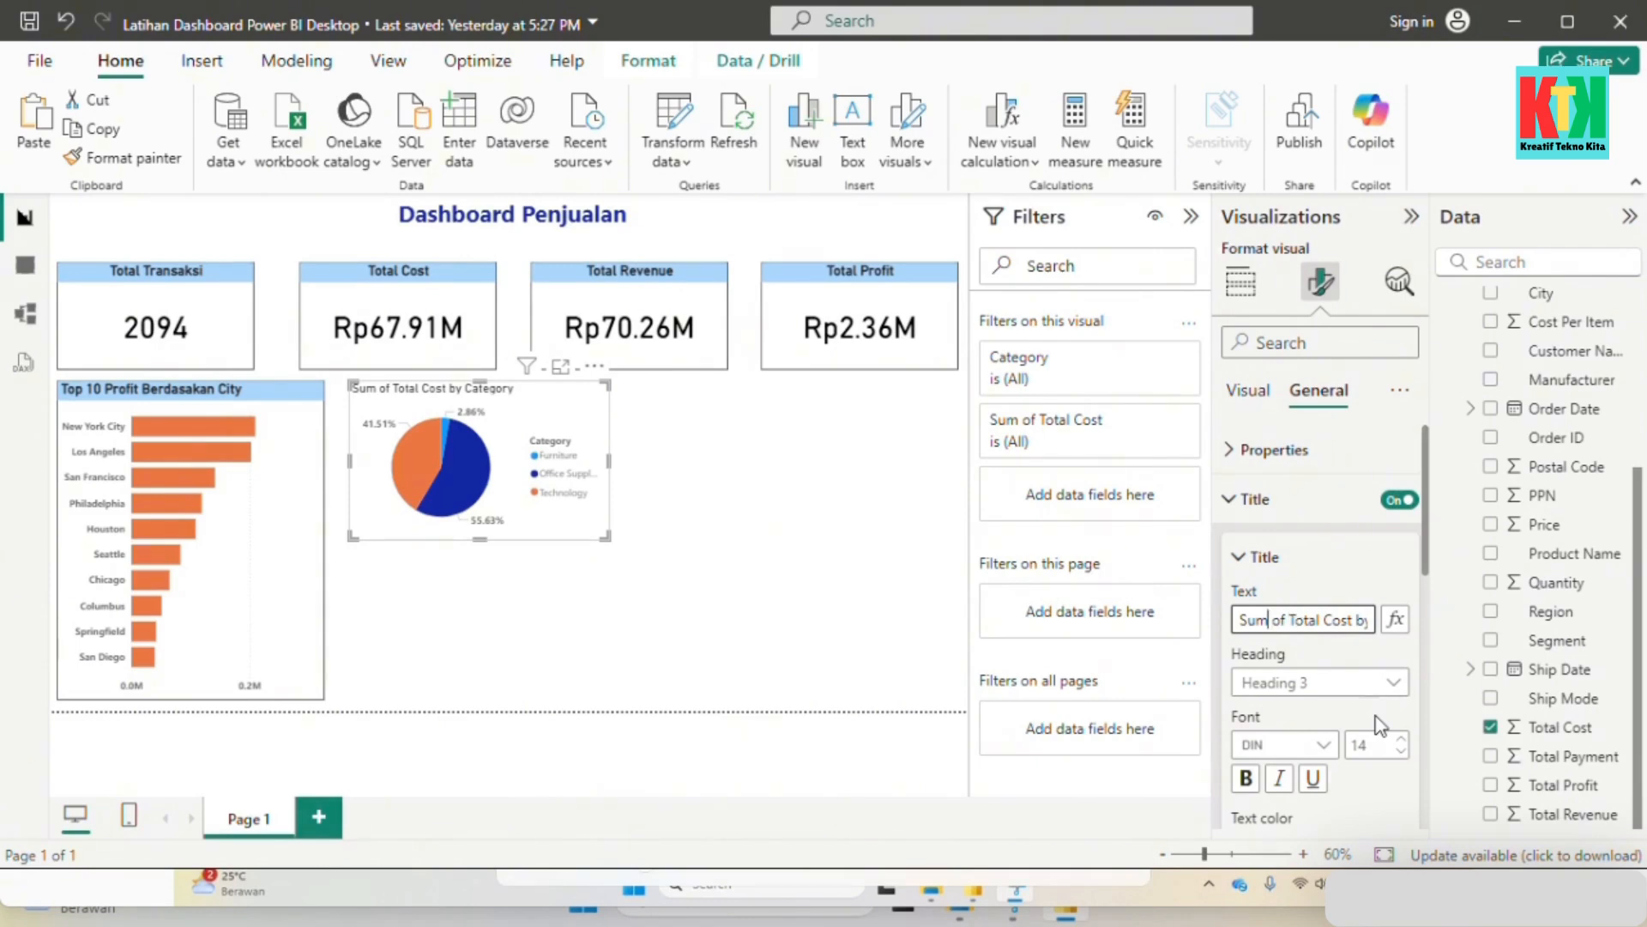
key(shift+Right)
key(shift+Right)
key(shift+Right)
key(shift+Right)
key(shift+Right)
key(shift+Right)
key(shift+Right)
key(shift+Right)
key(shift+Right)
key(shift+Right)
key(shift+Right)
key(shift+Right)
key(shift+Right)
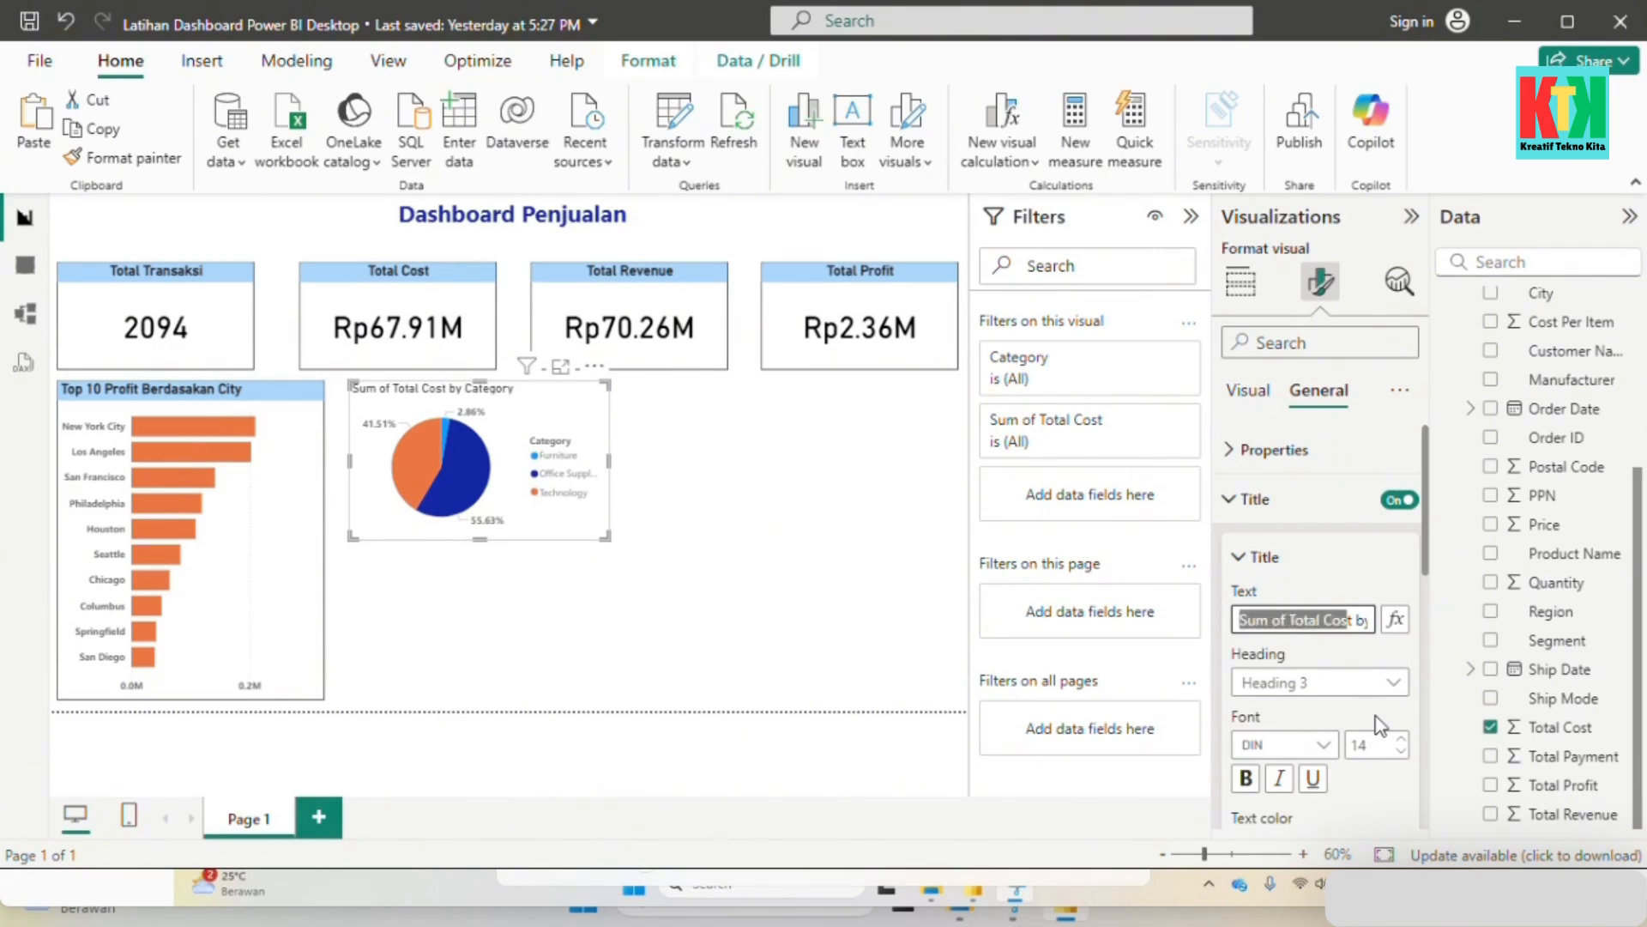
key(Delete)
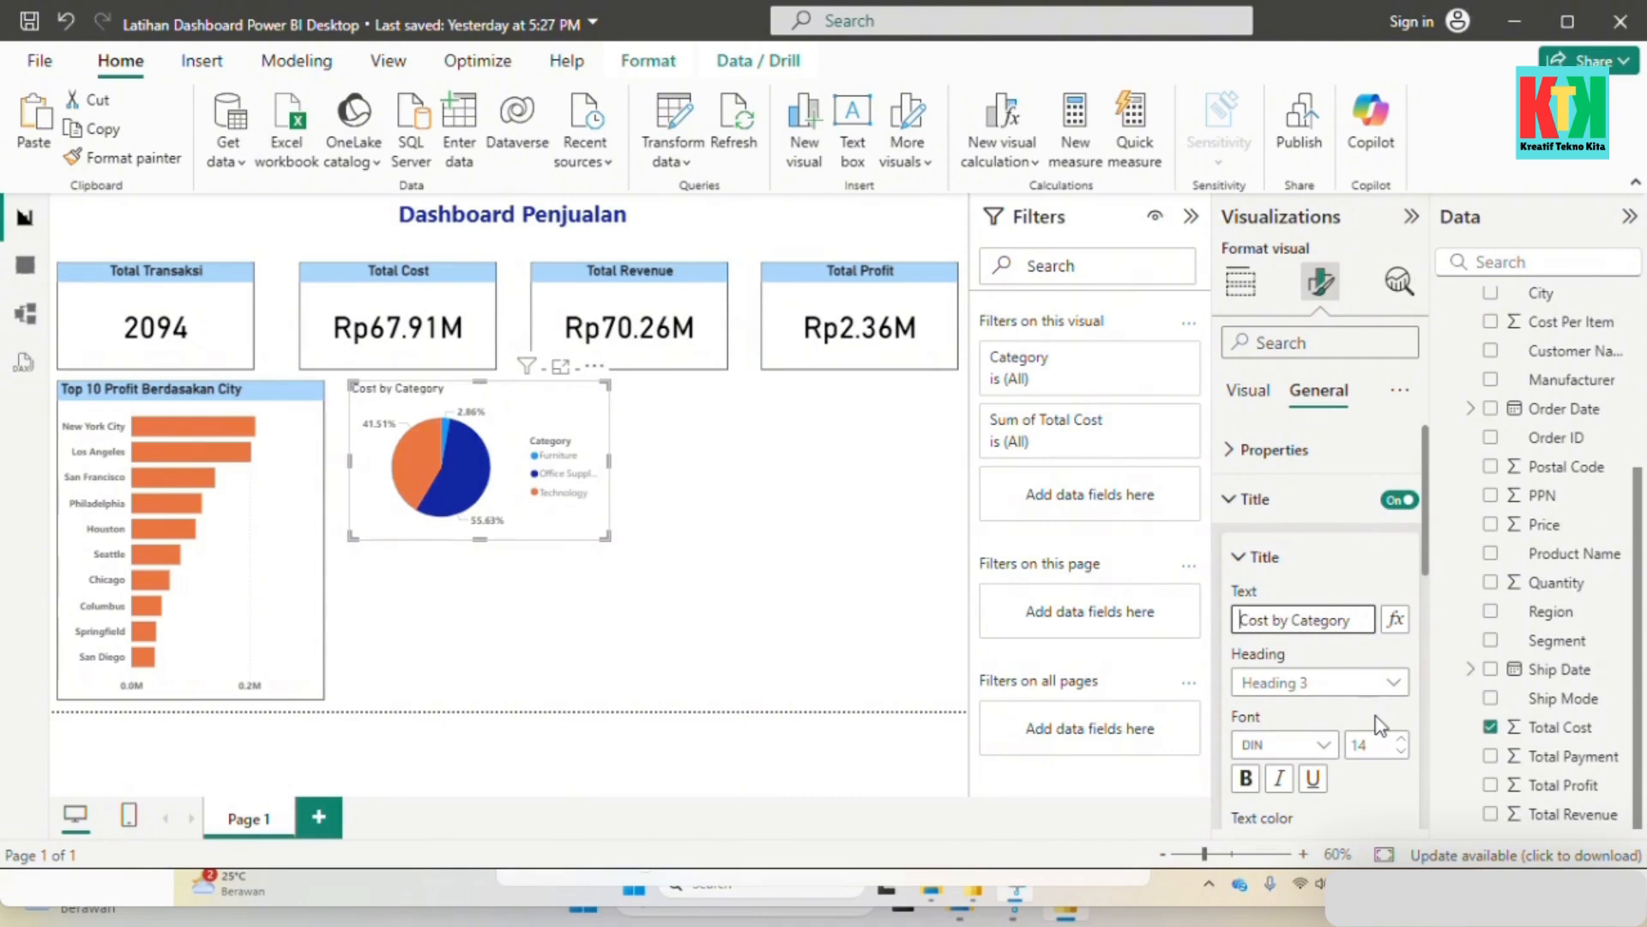
text(Berdasark)
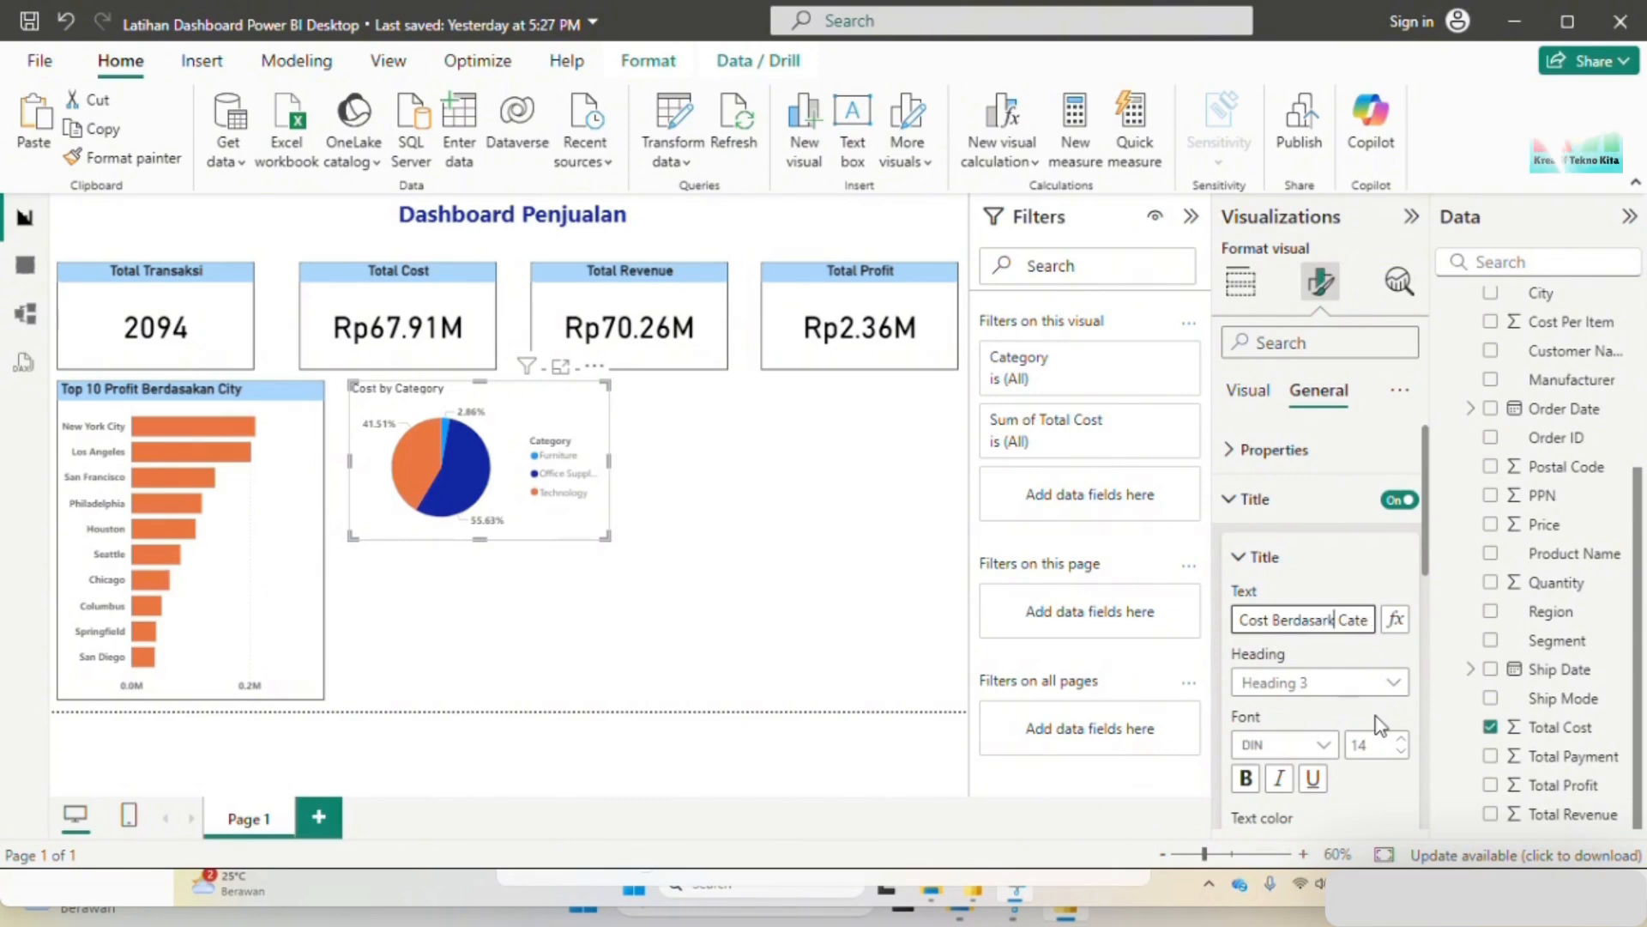
text(an)
key(End)
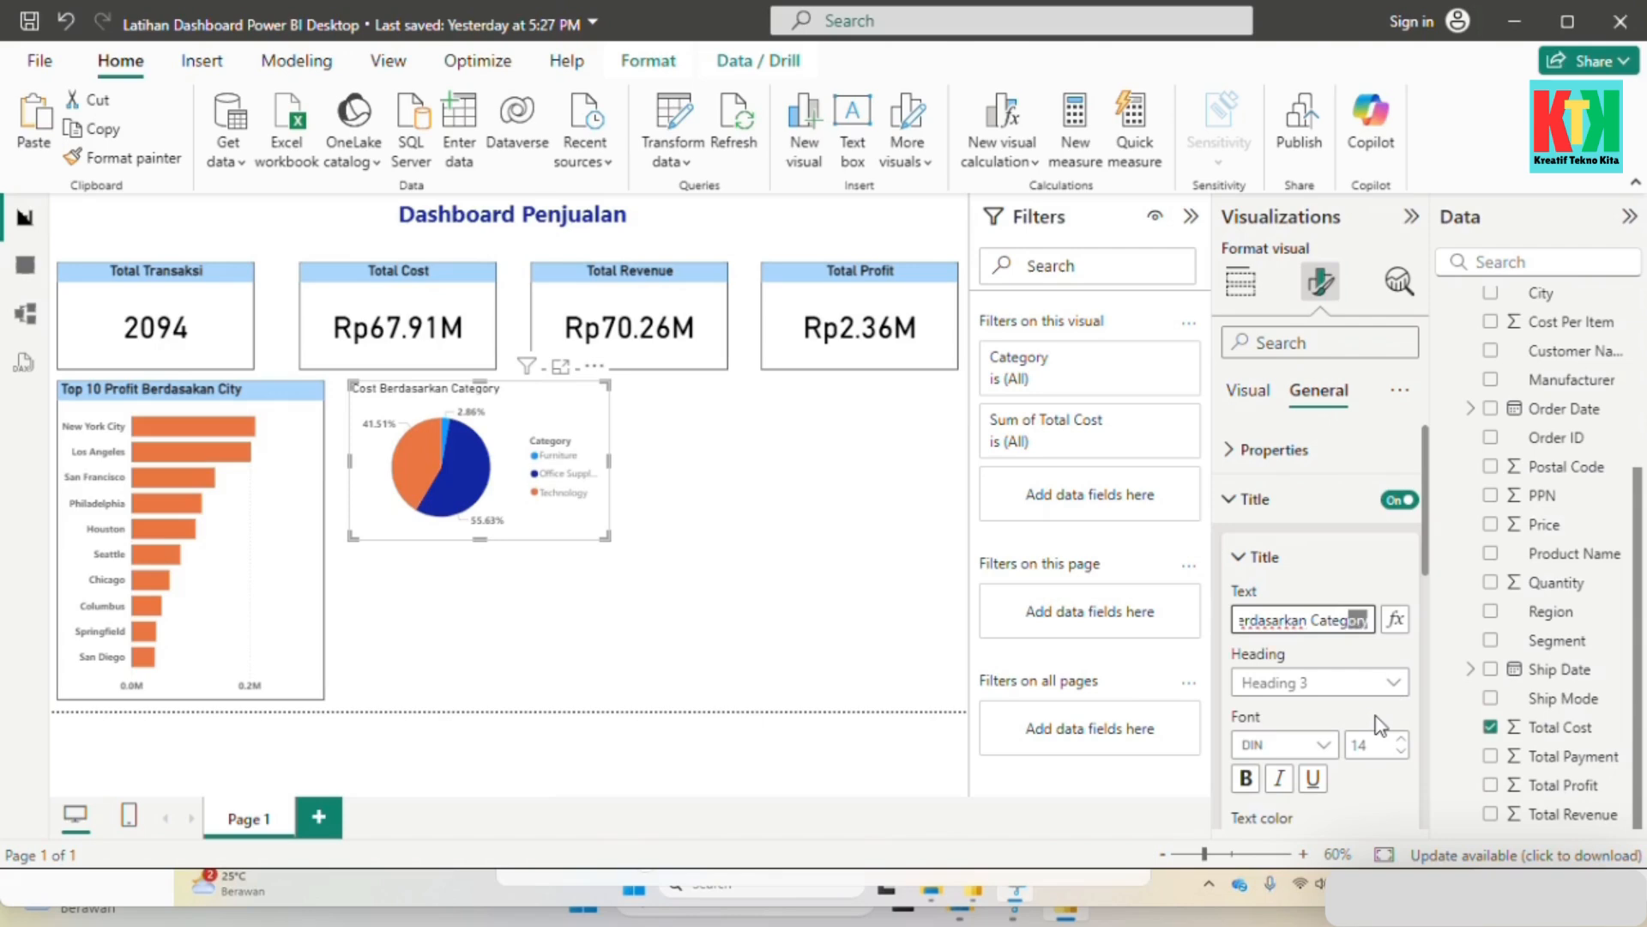
Step: Format the pie chart's title in bold at font size 16 with the light blue background used on the other visuals
click(1401, 738)
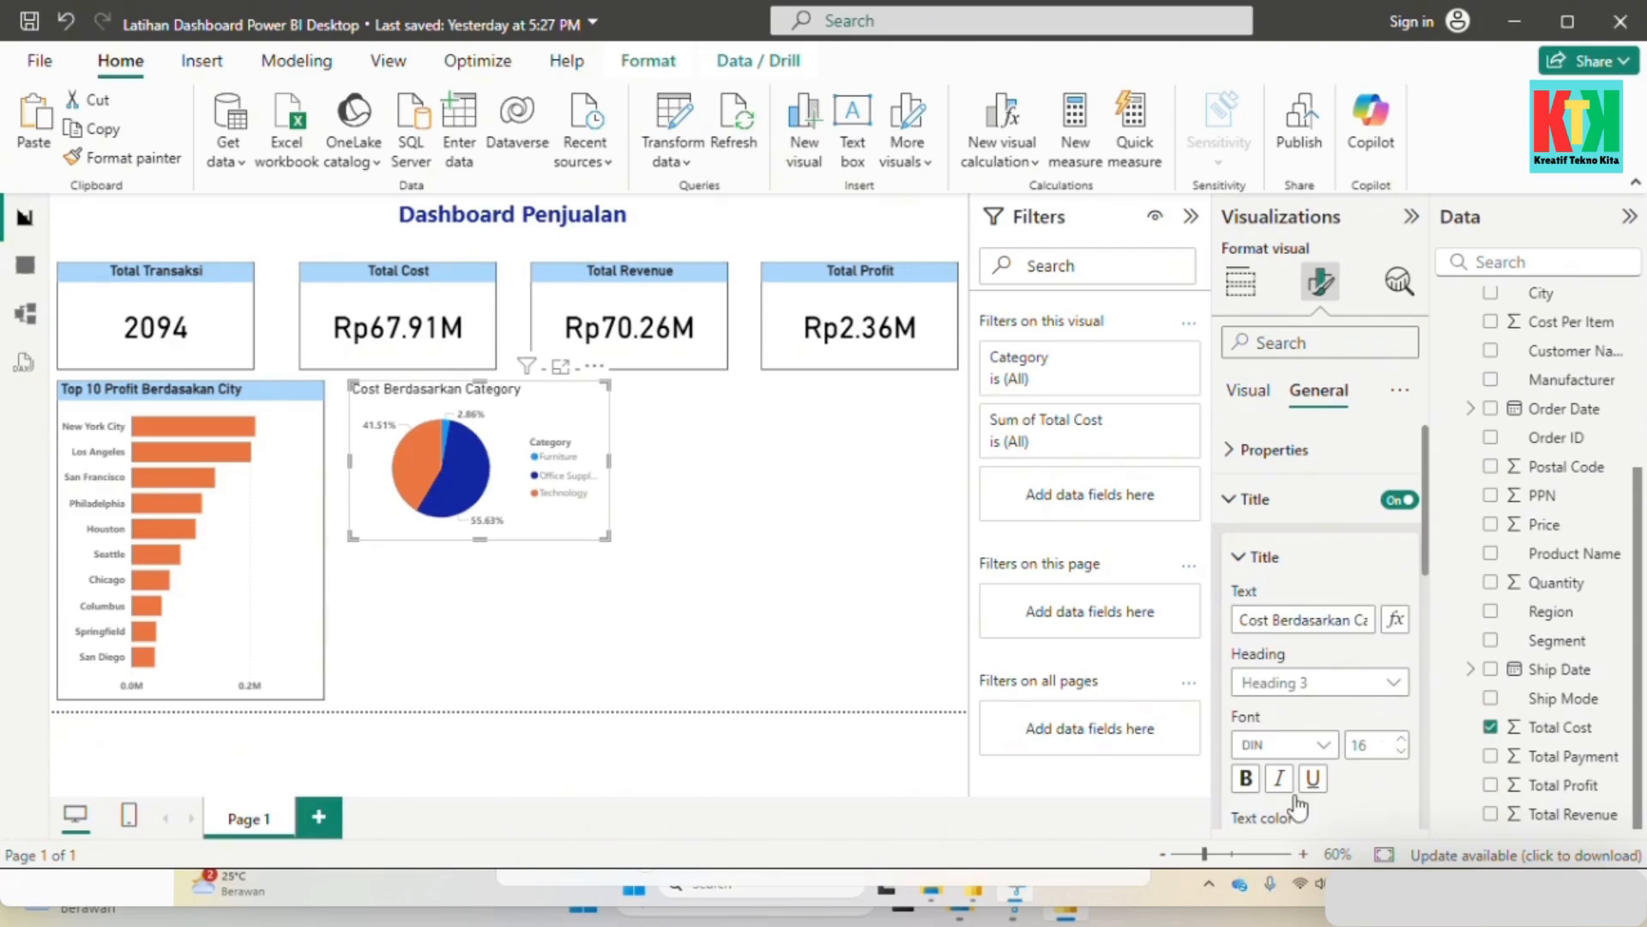
click(1246, 781)
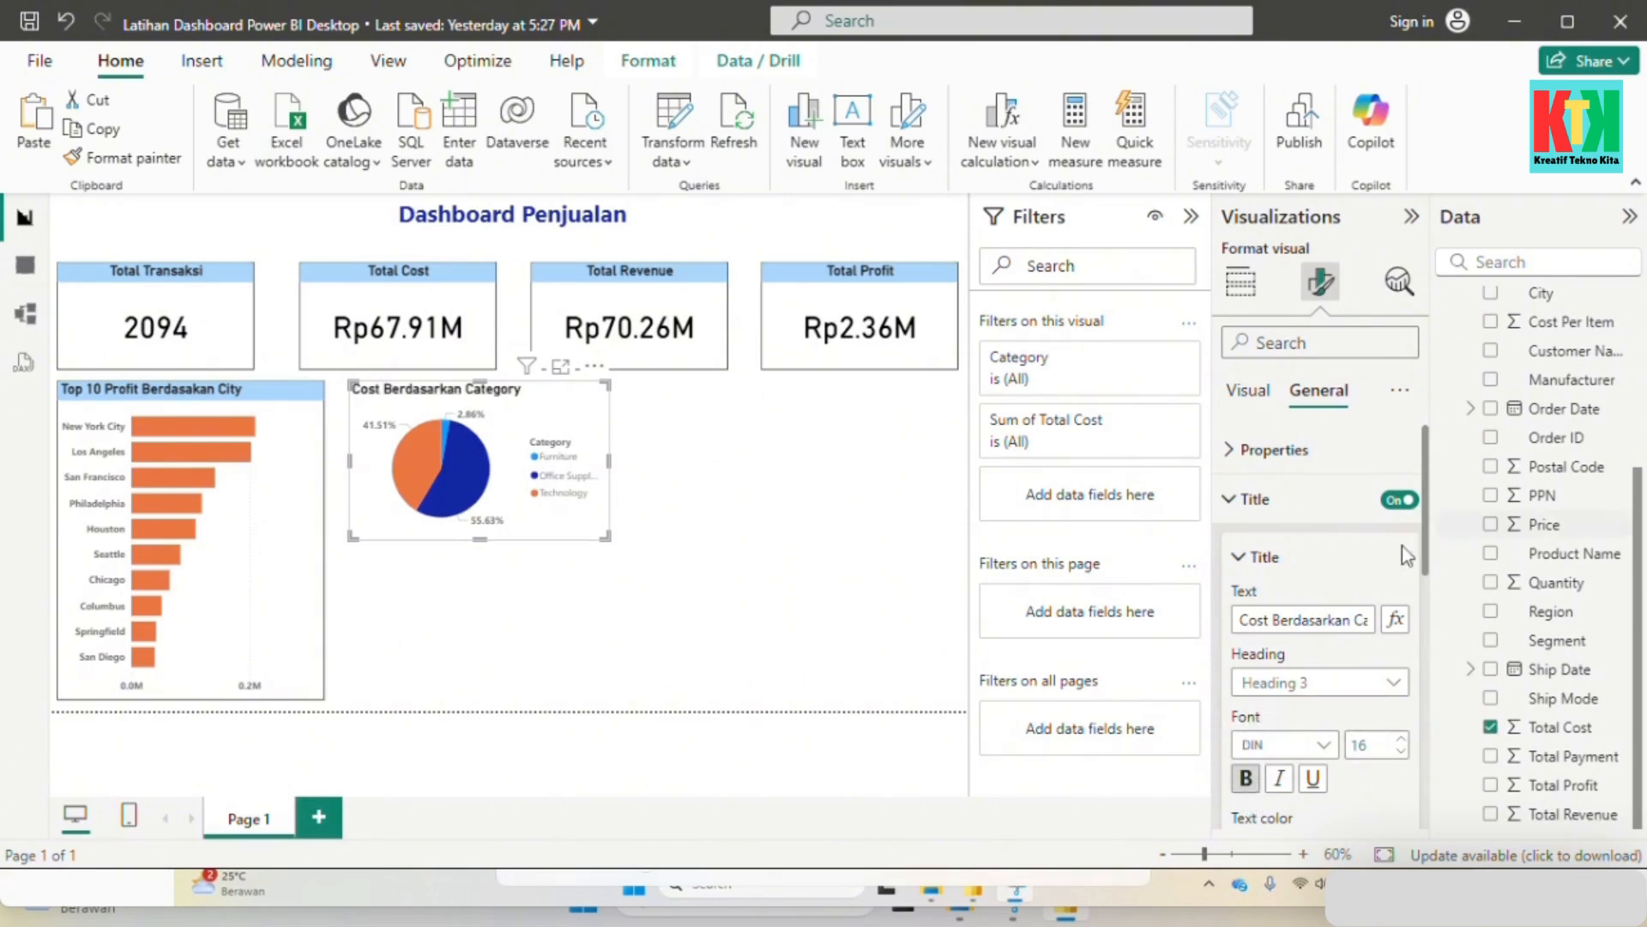
click(1294, 498)
click(1296, 501)
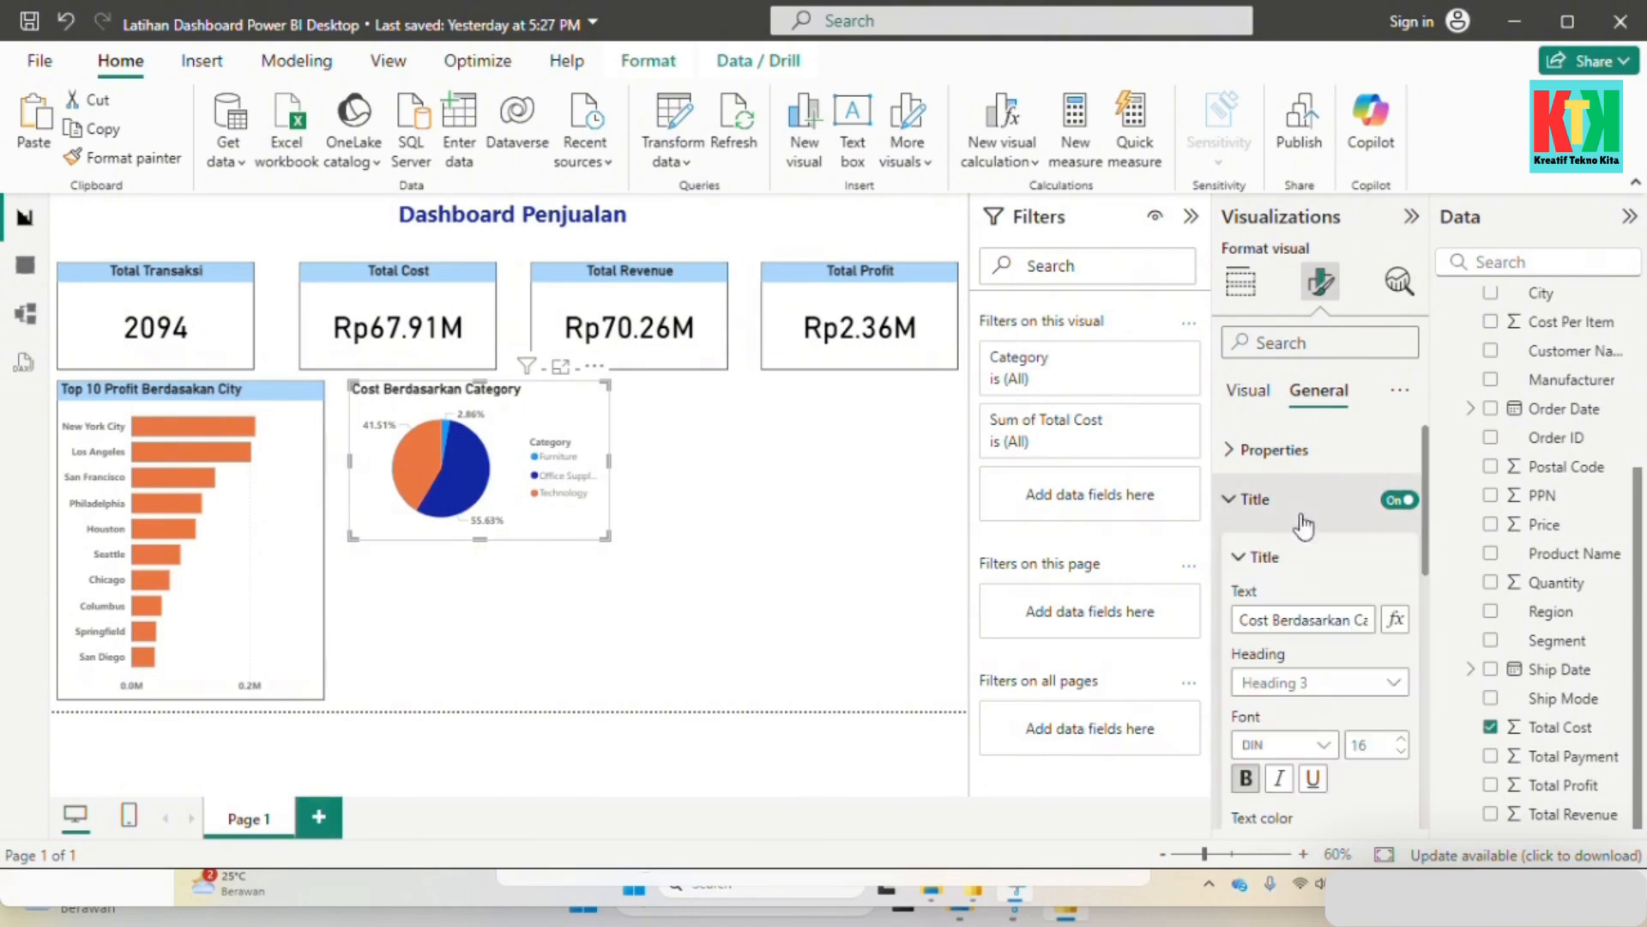
scroll(1347, 702, down, 3)
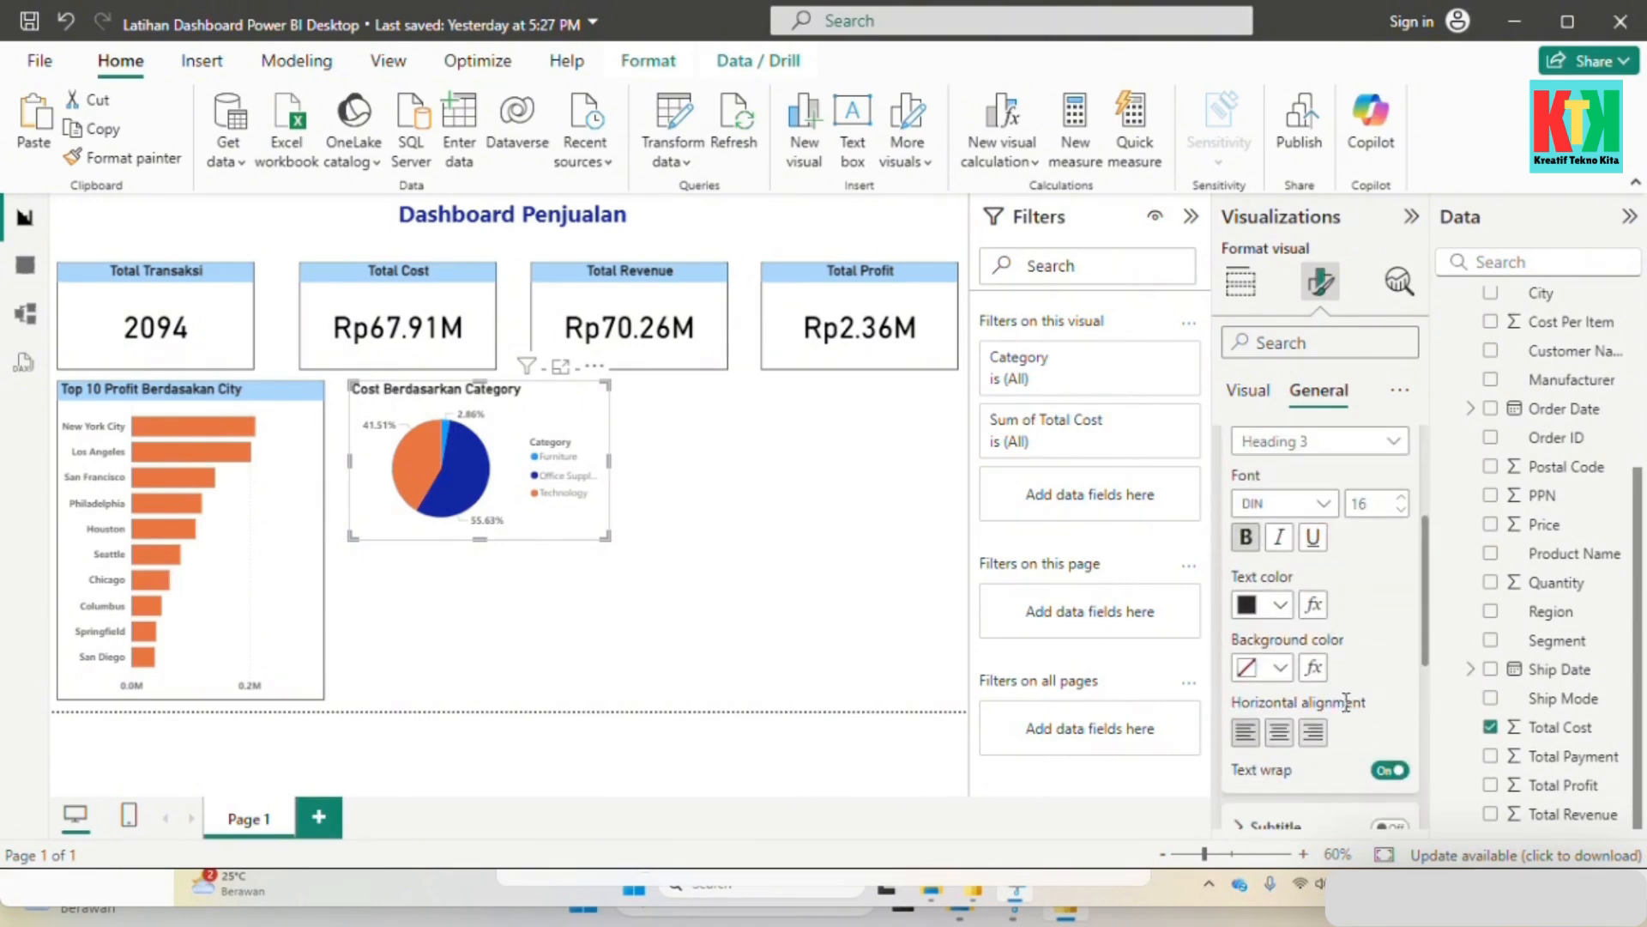
click(1280, 668)
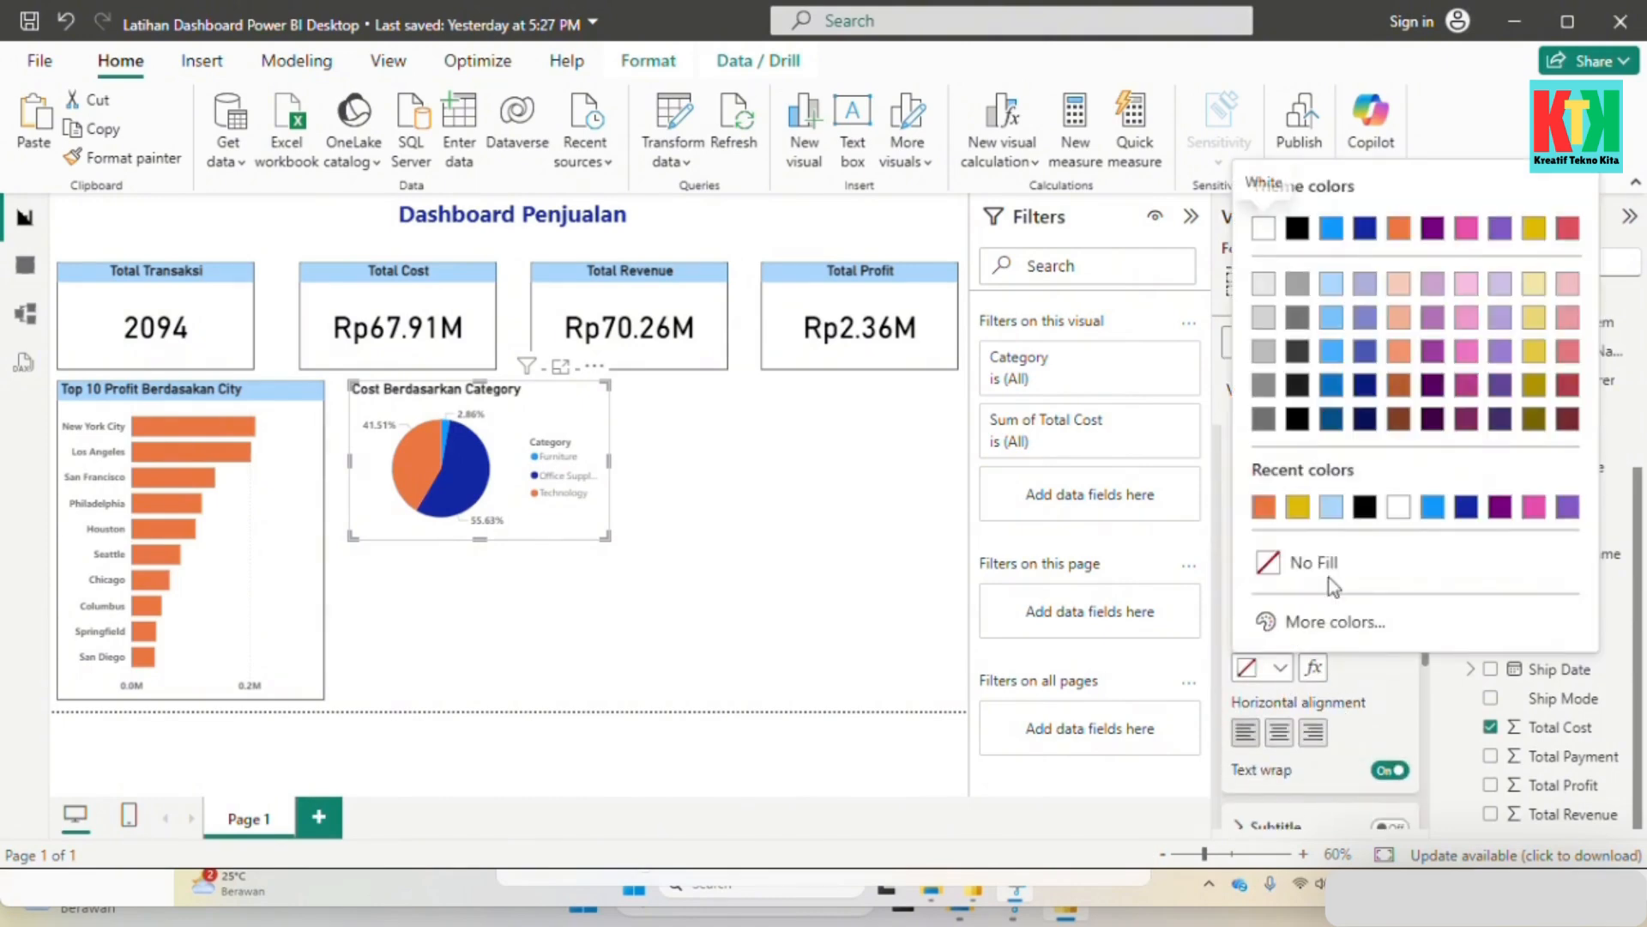
click(1331, 284)
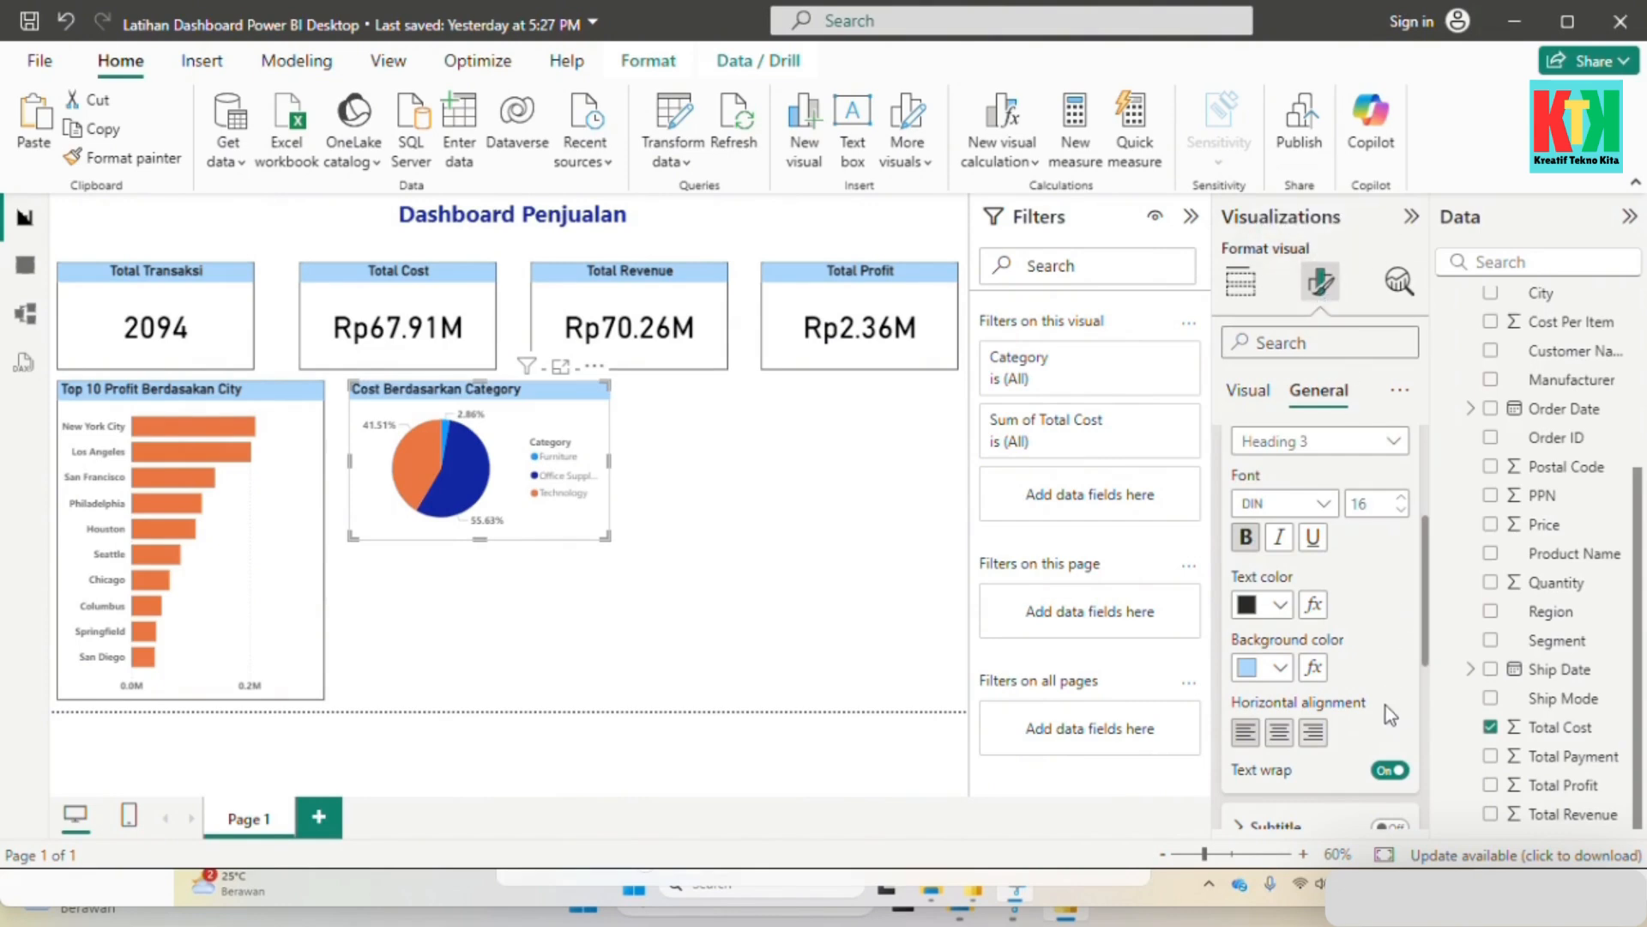
Step: Turn on the visual border around the pie chart and deselect it
scroll(1386, 703, down, 4)
click(1349, 687)
scroll(1347, 694, down, 3)
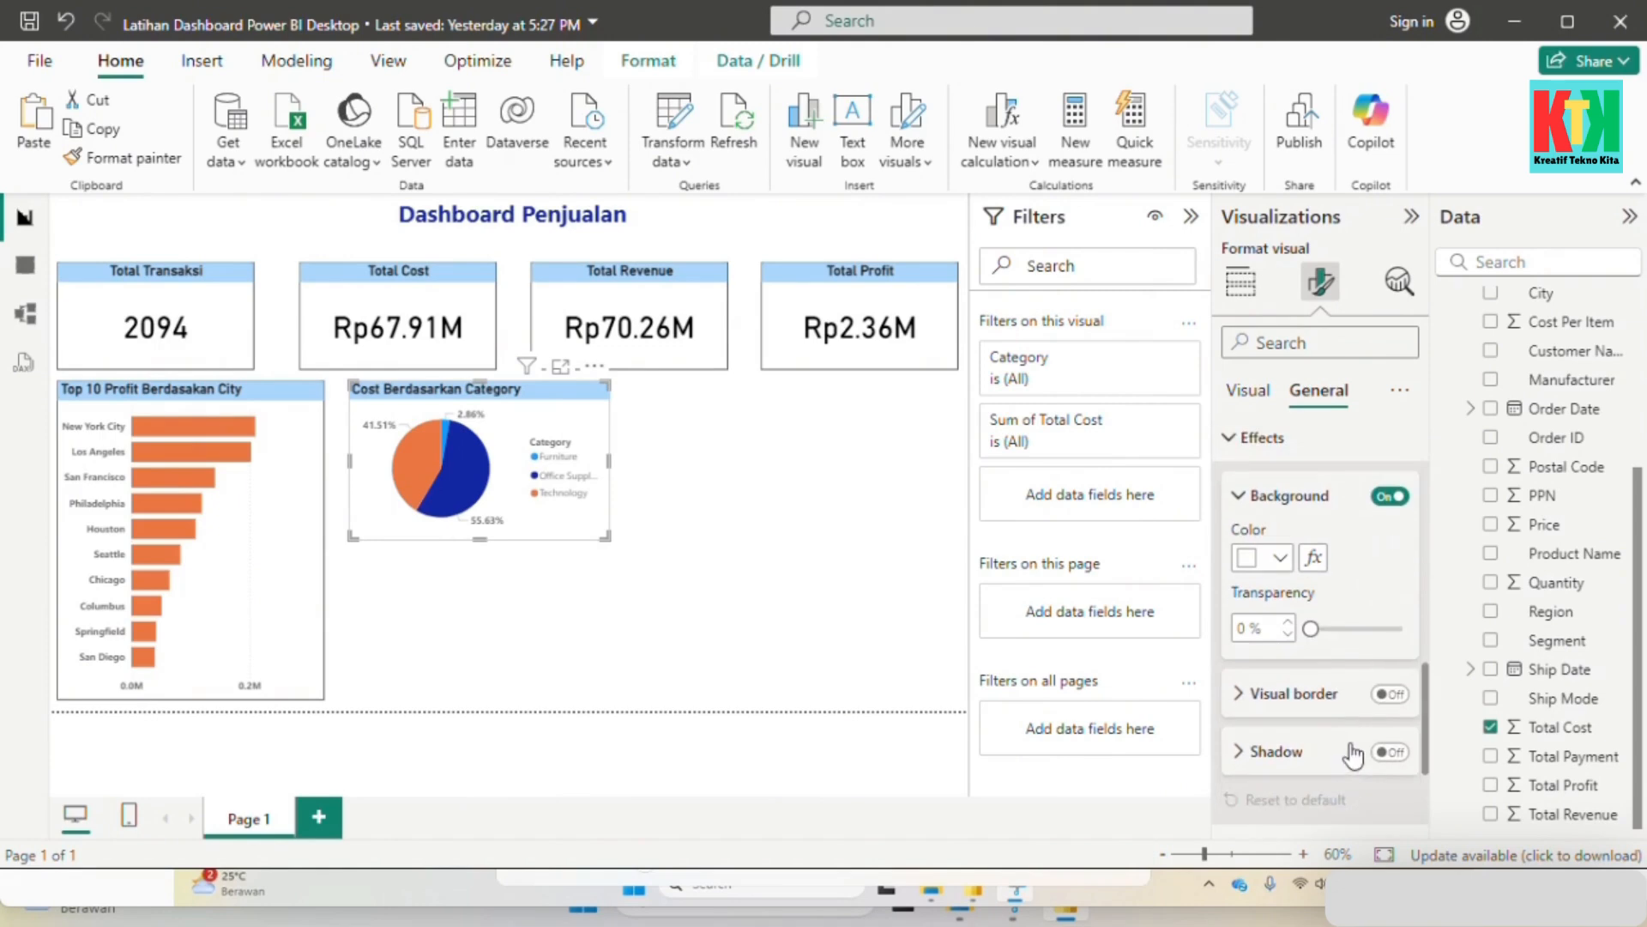
click(1388, 695)
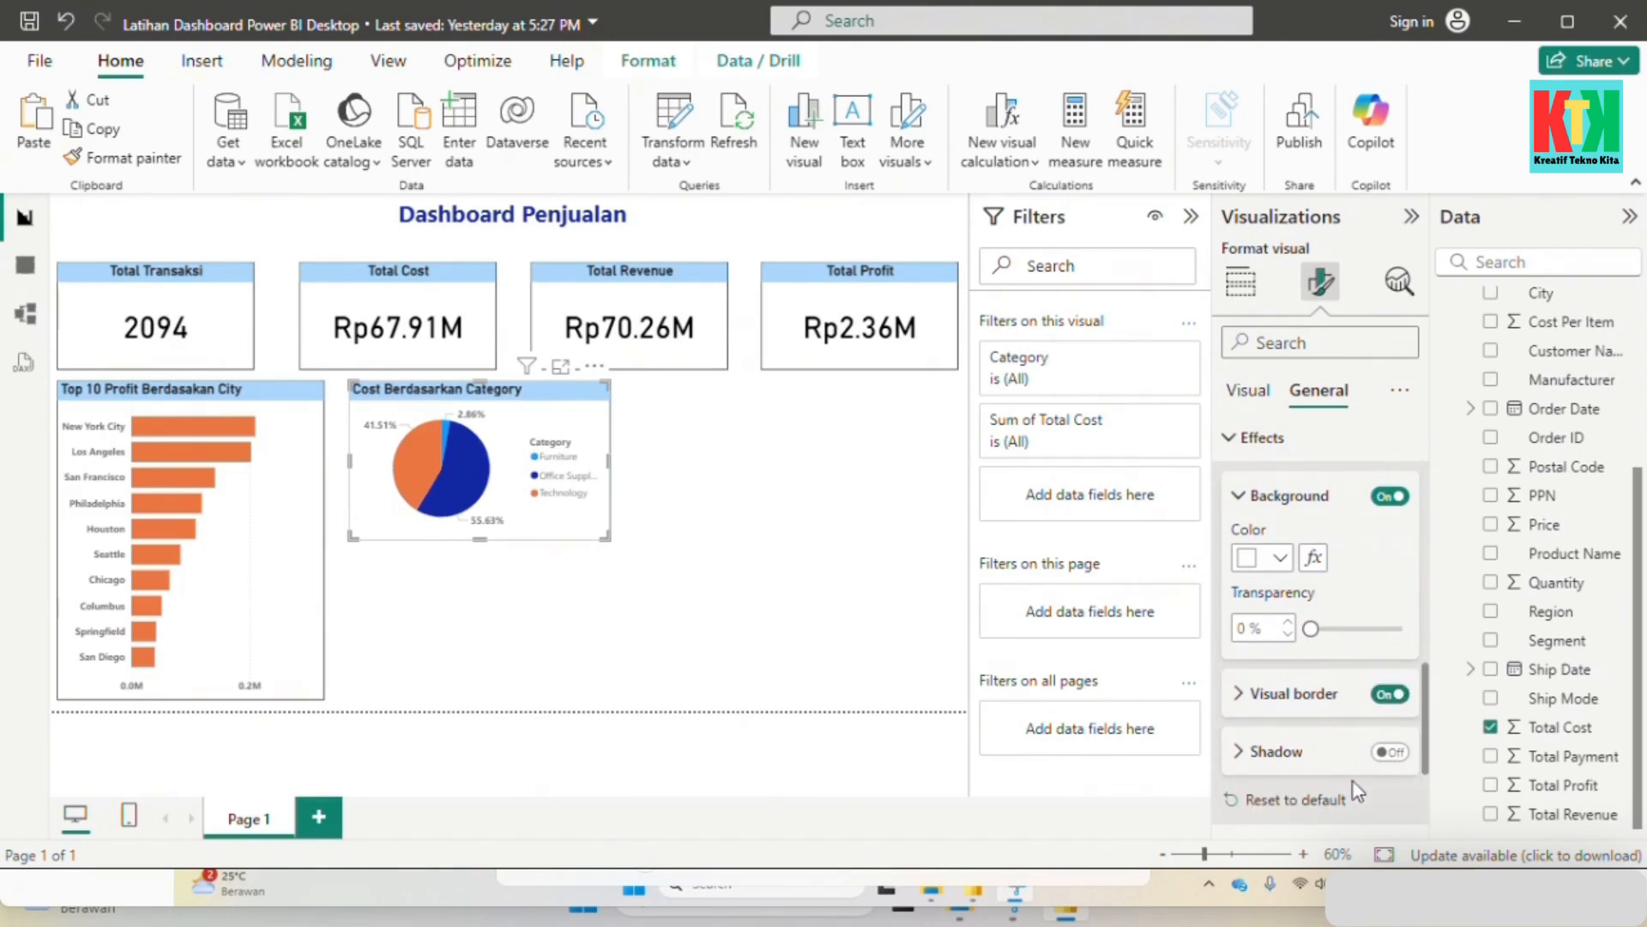
click(627, 579)
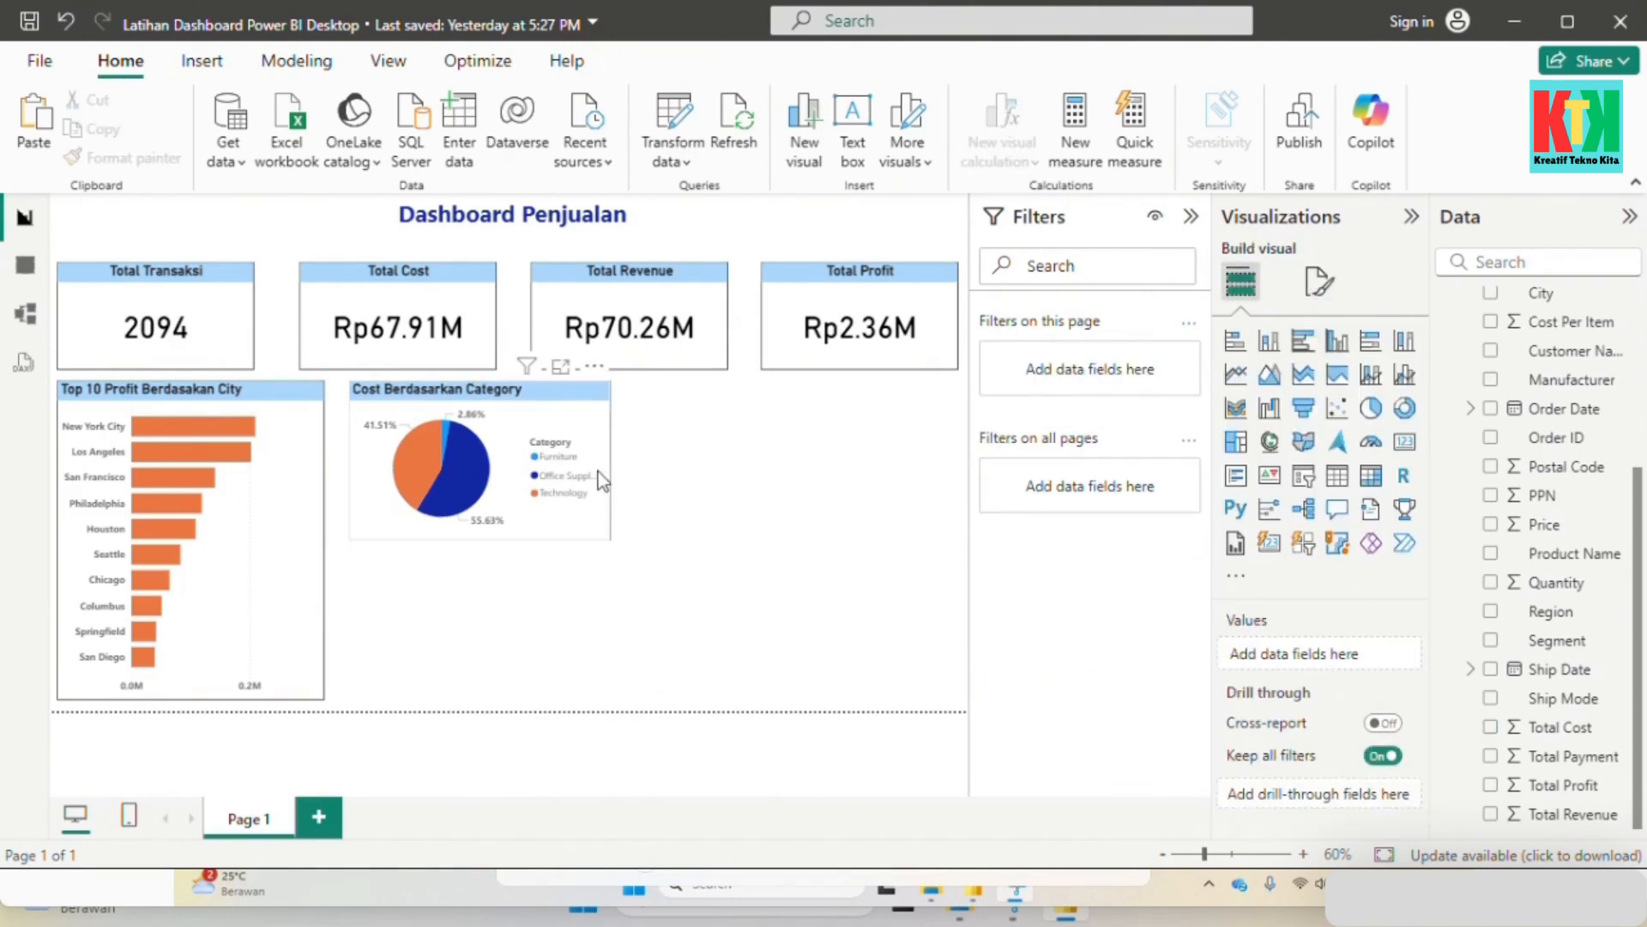
Step: Widen the pie chart slightly and shift it away from the bar chart so the legend names fit
click(585, 417)
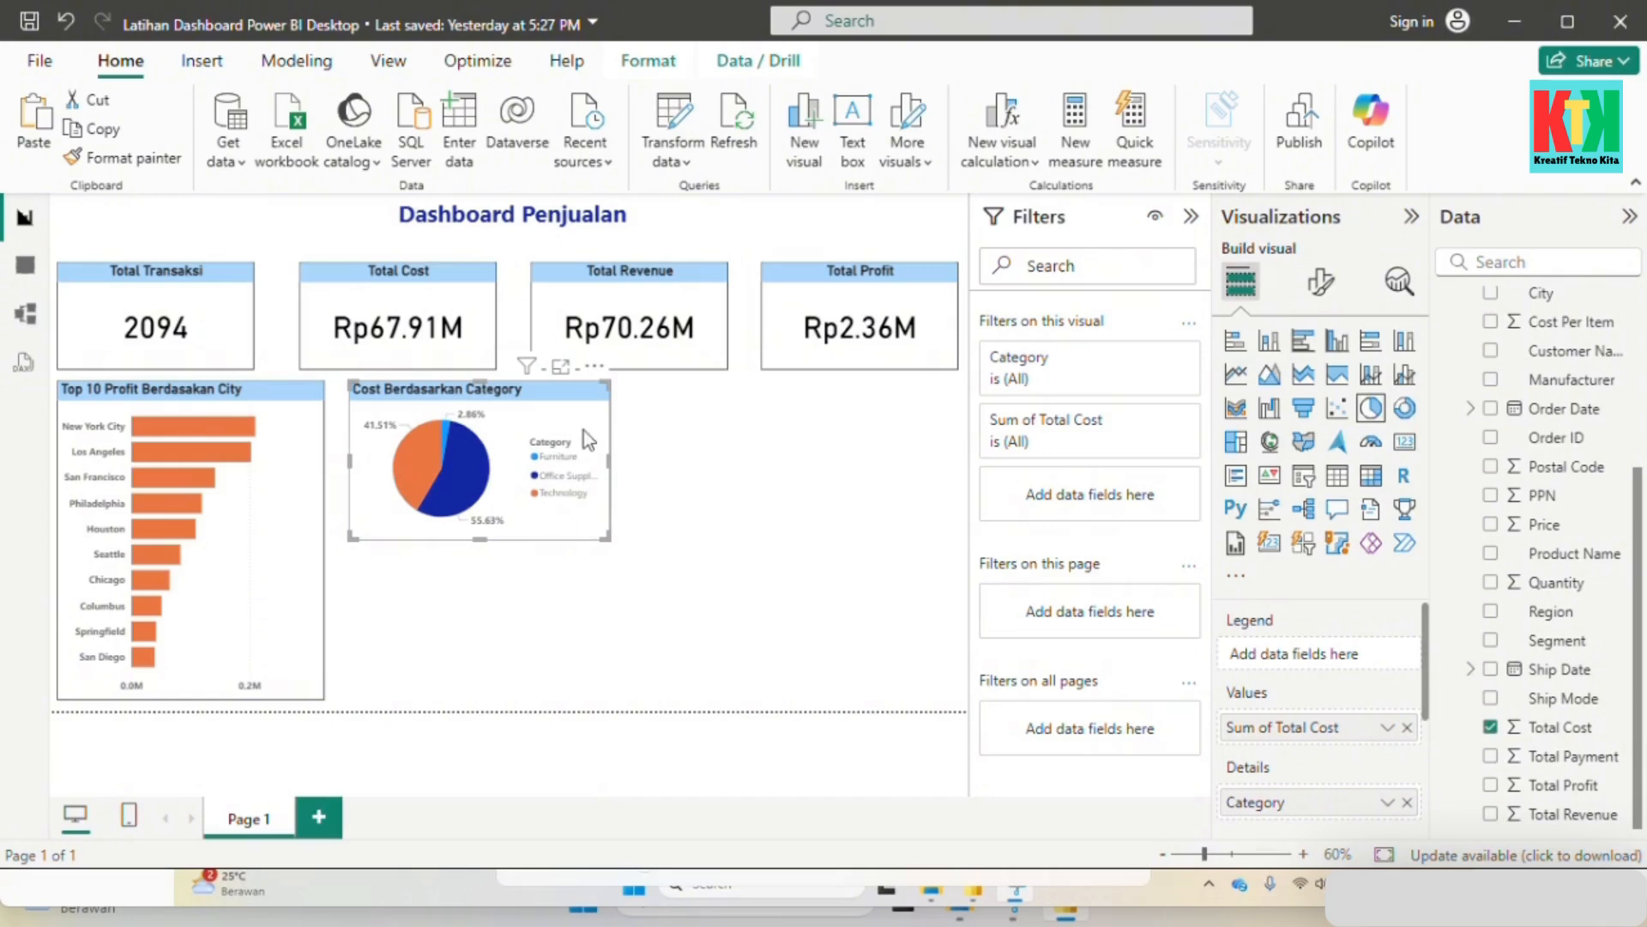
click(616, 472)
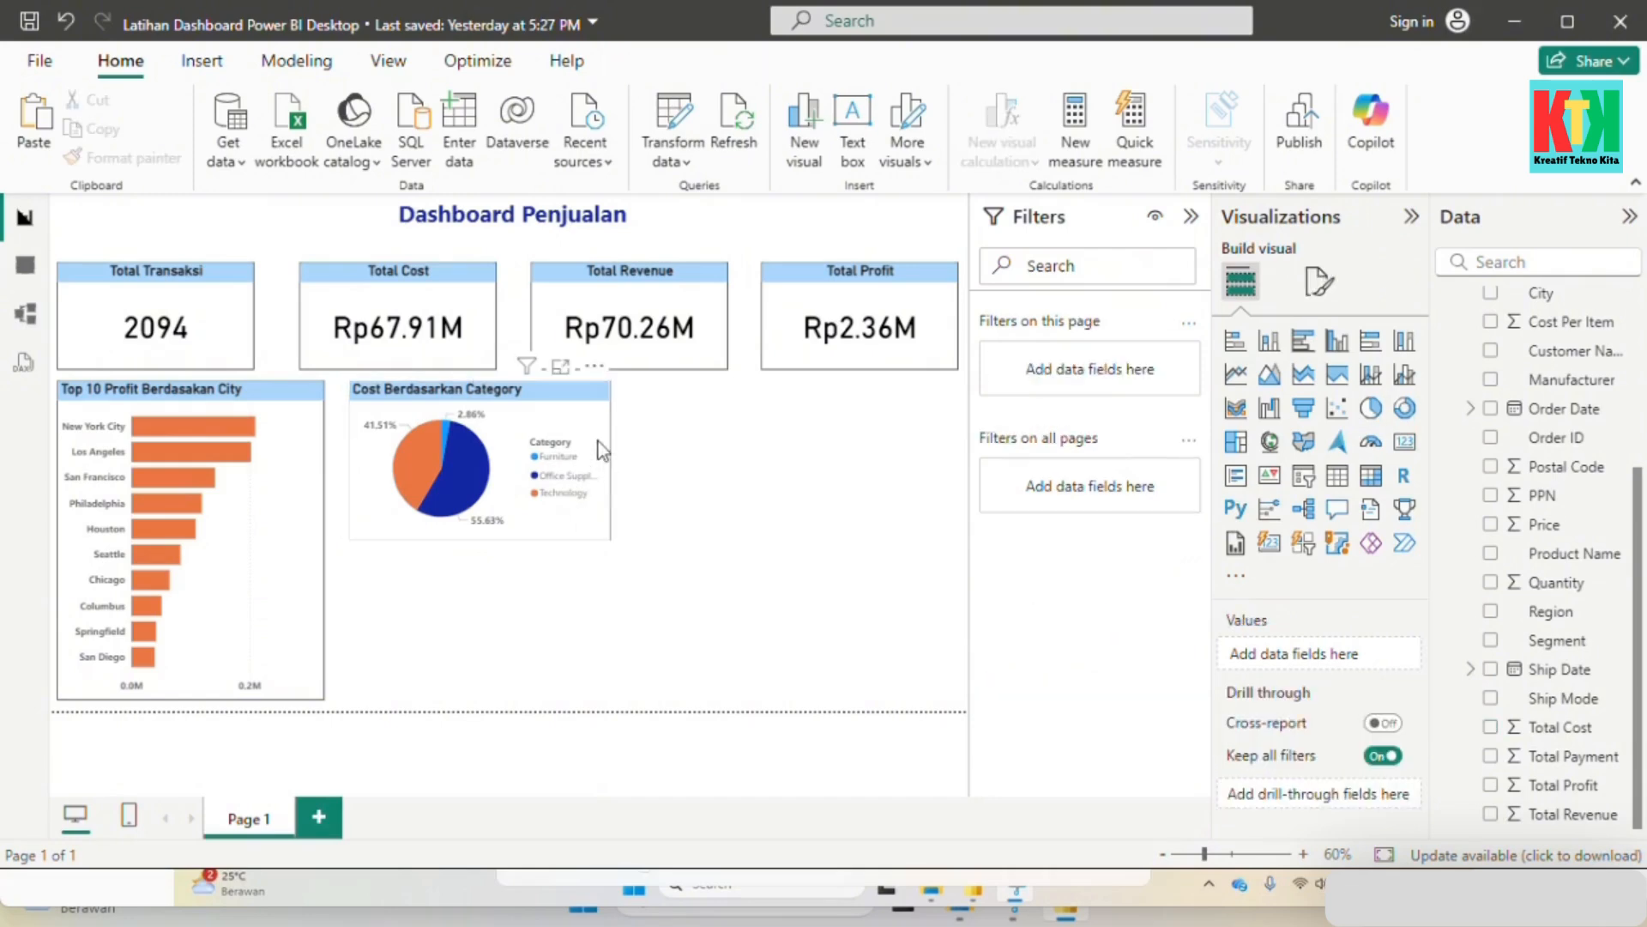
click(607, 459)
drag(610, 464, 618, 424)
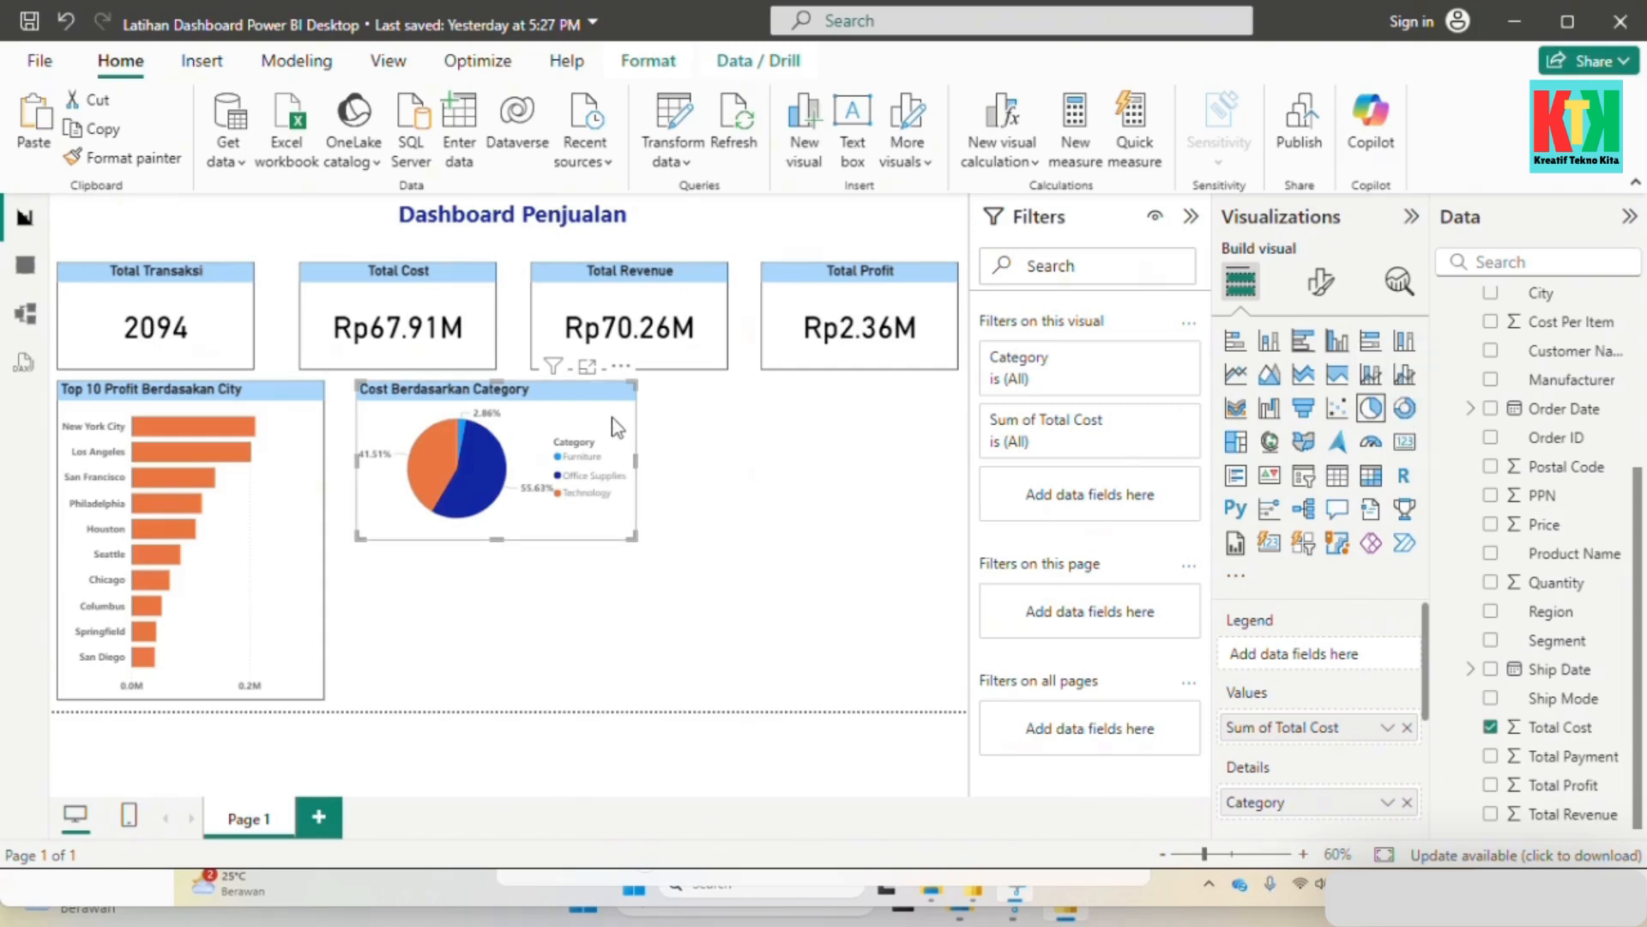
click(615, 461)
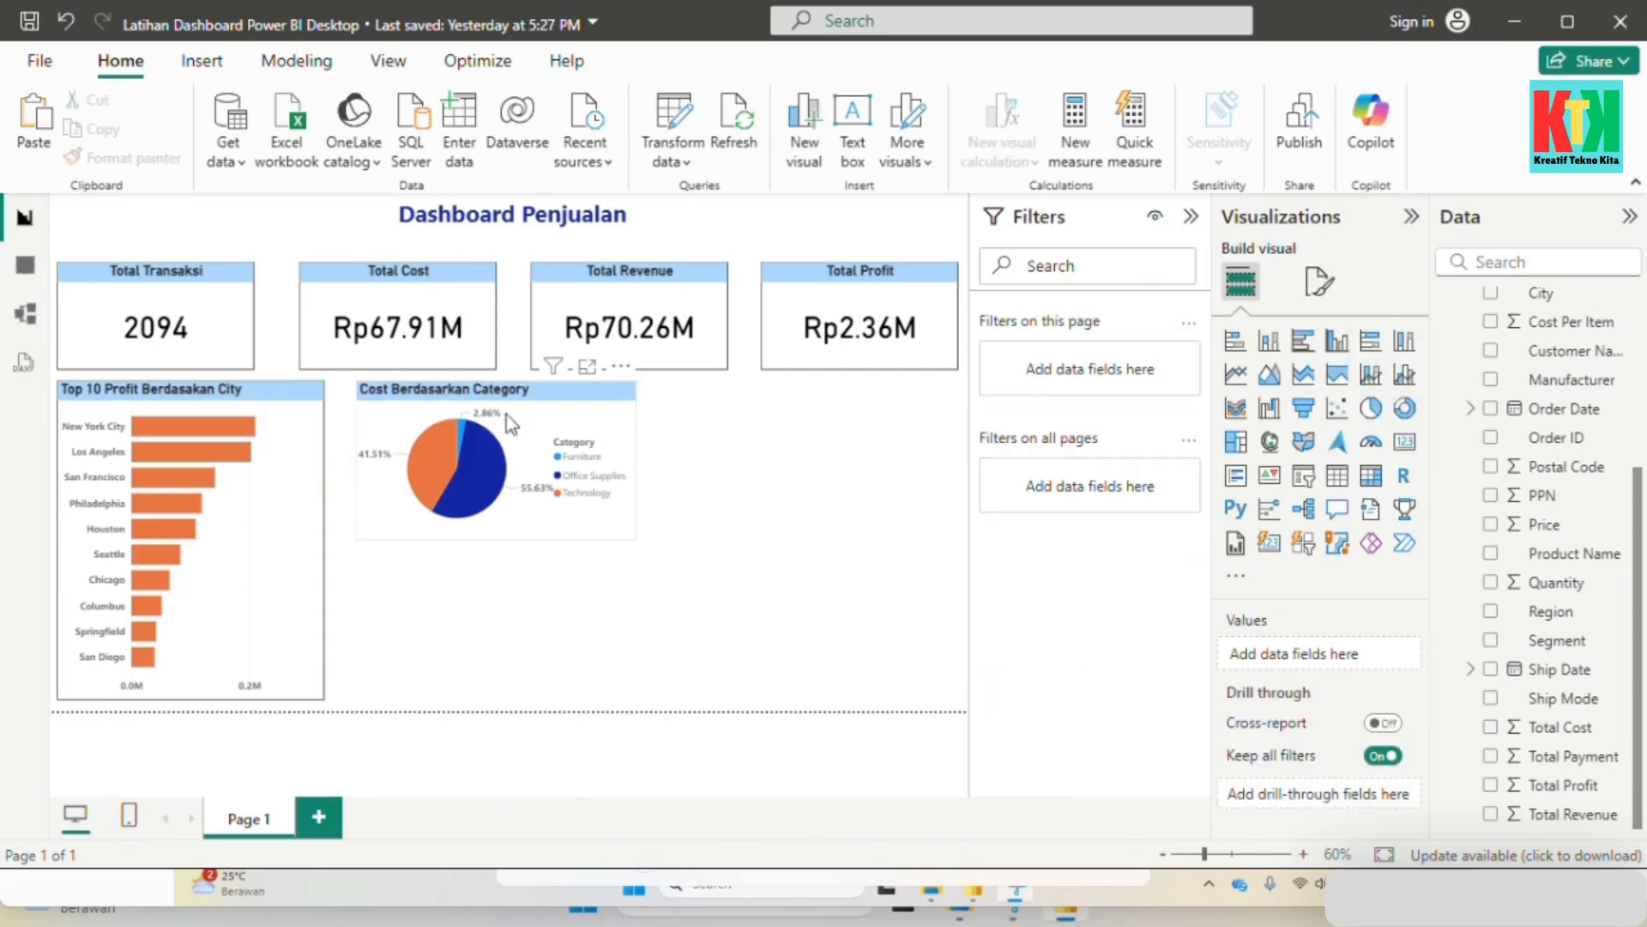
click(563, 426)
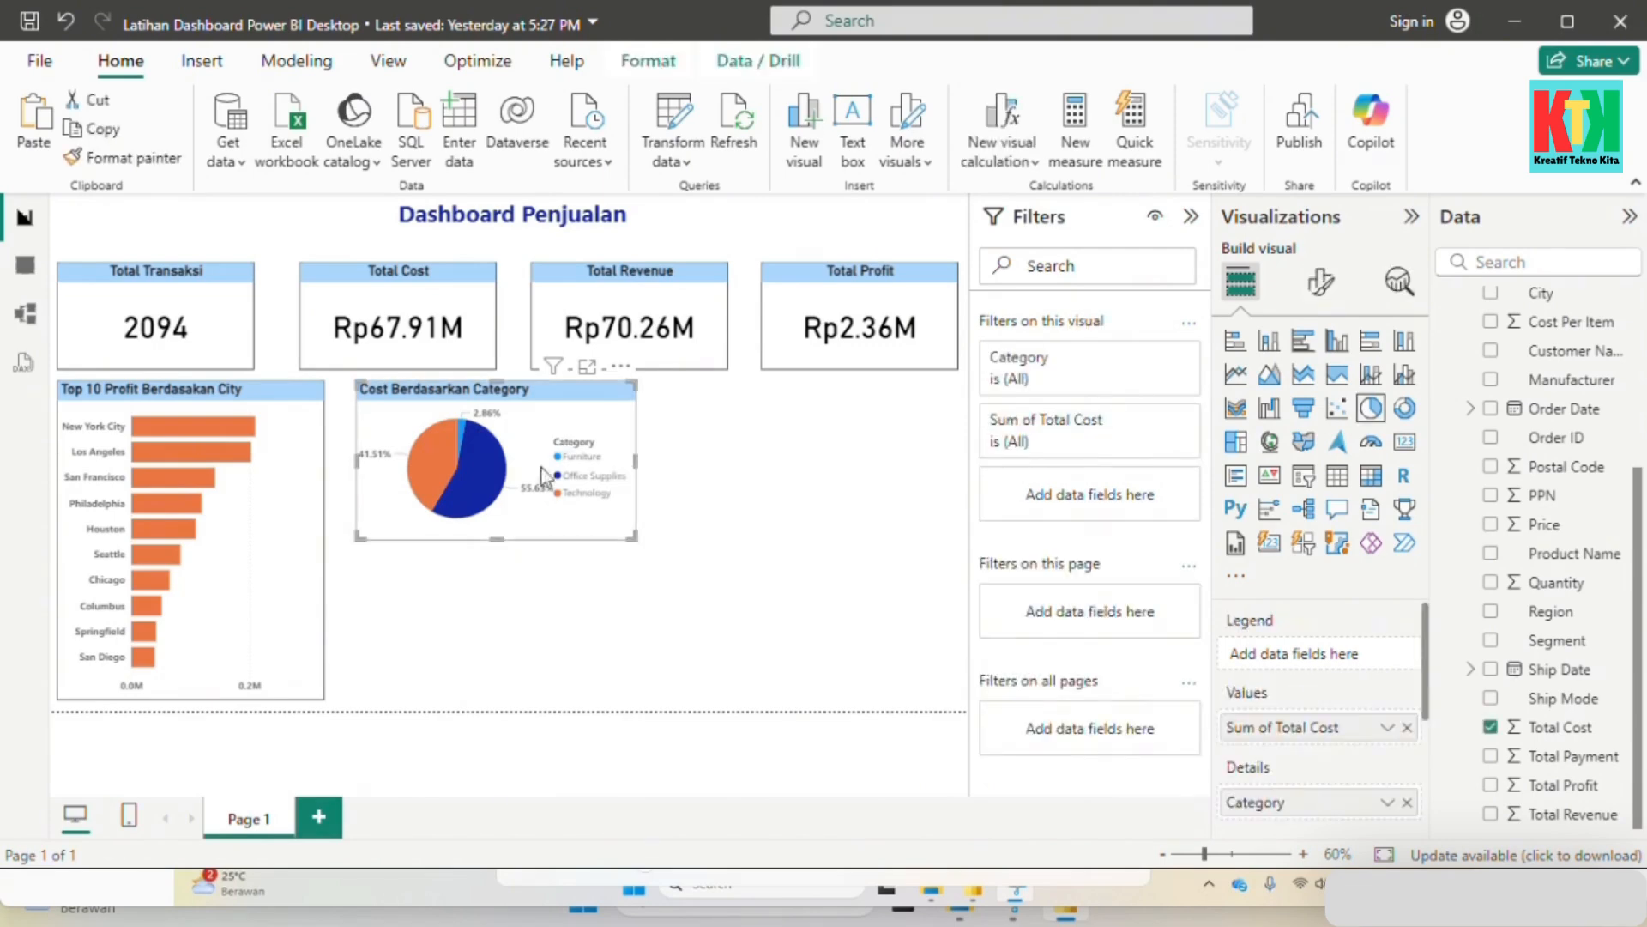
Step: Duplicate the pie chart, place the copy below the Total Profit card, and nudge the original slightly toward it
click(279, 397)
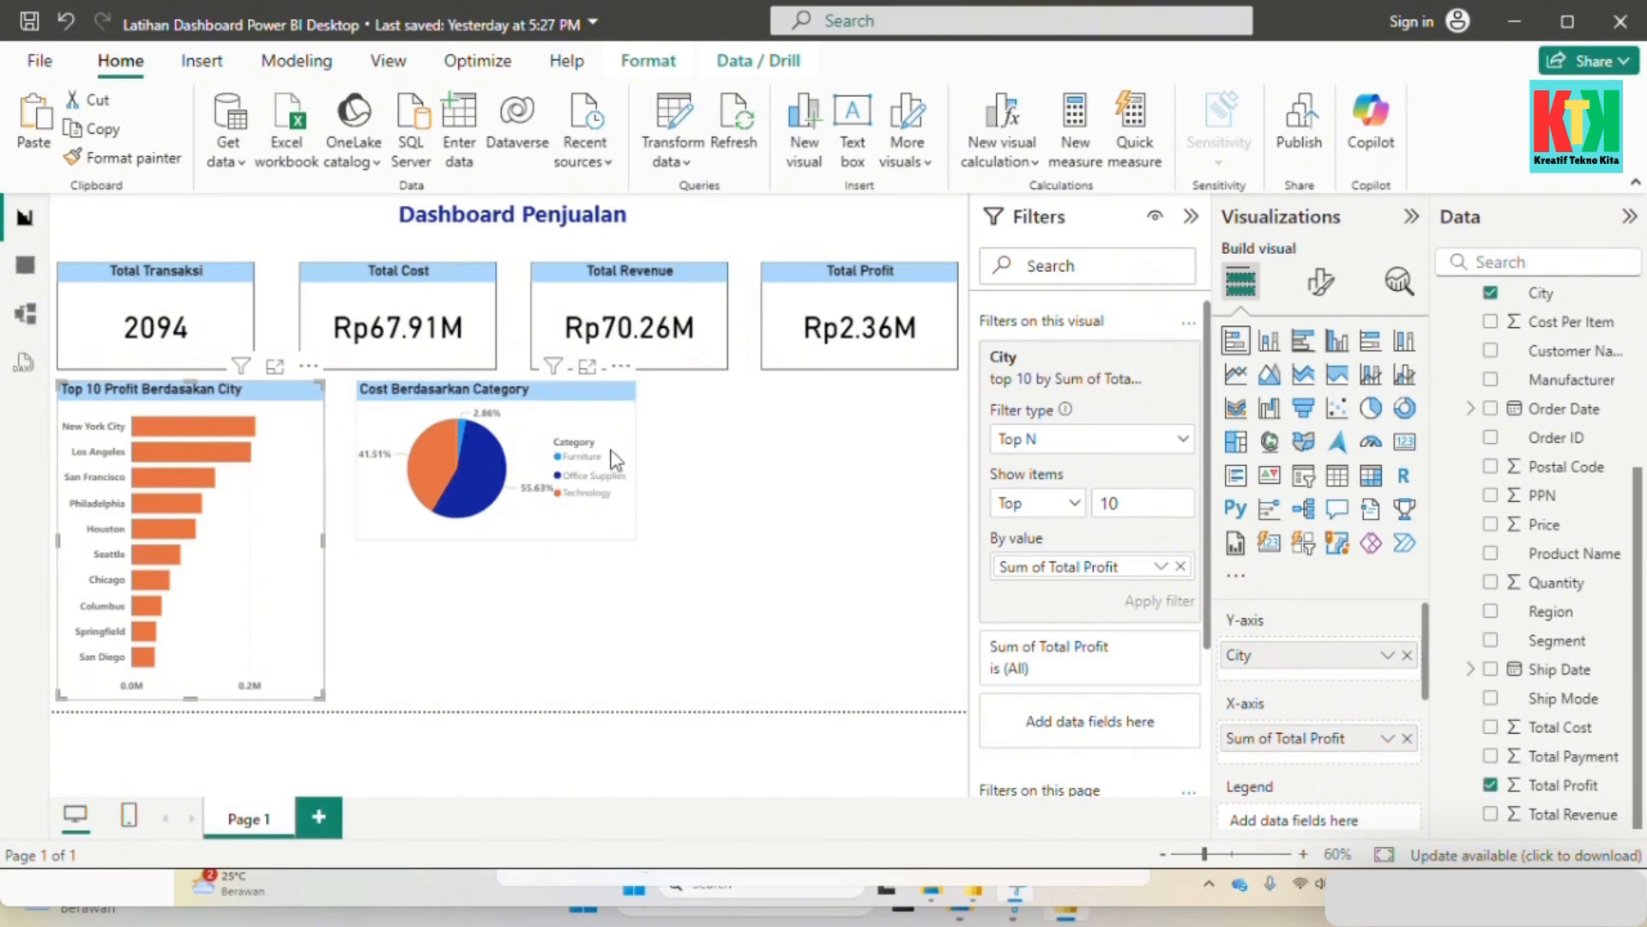
click(602, 416)
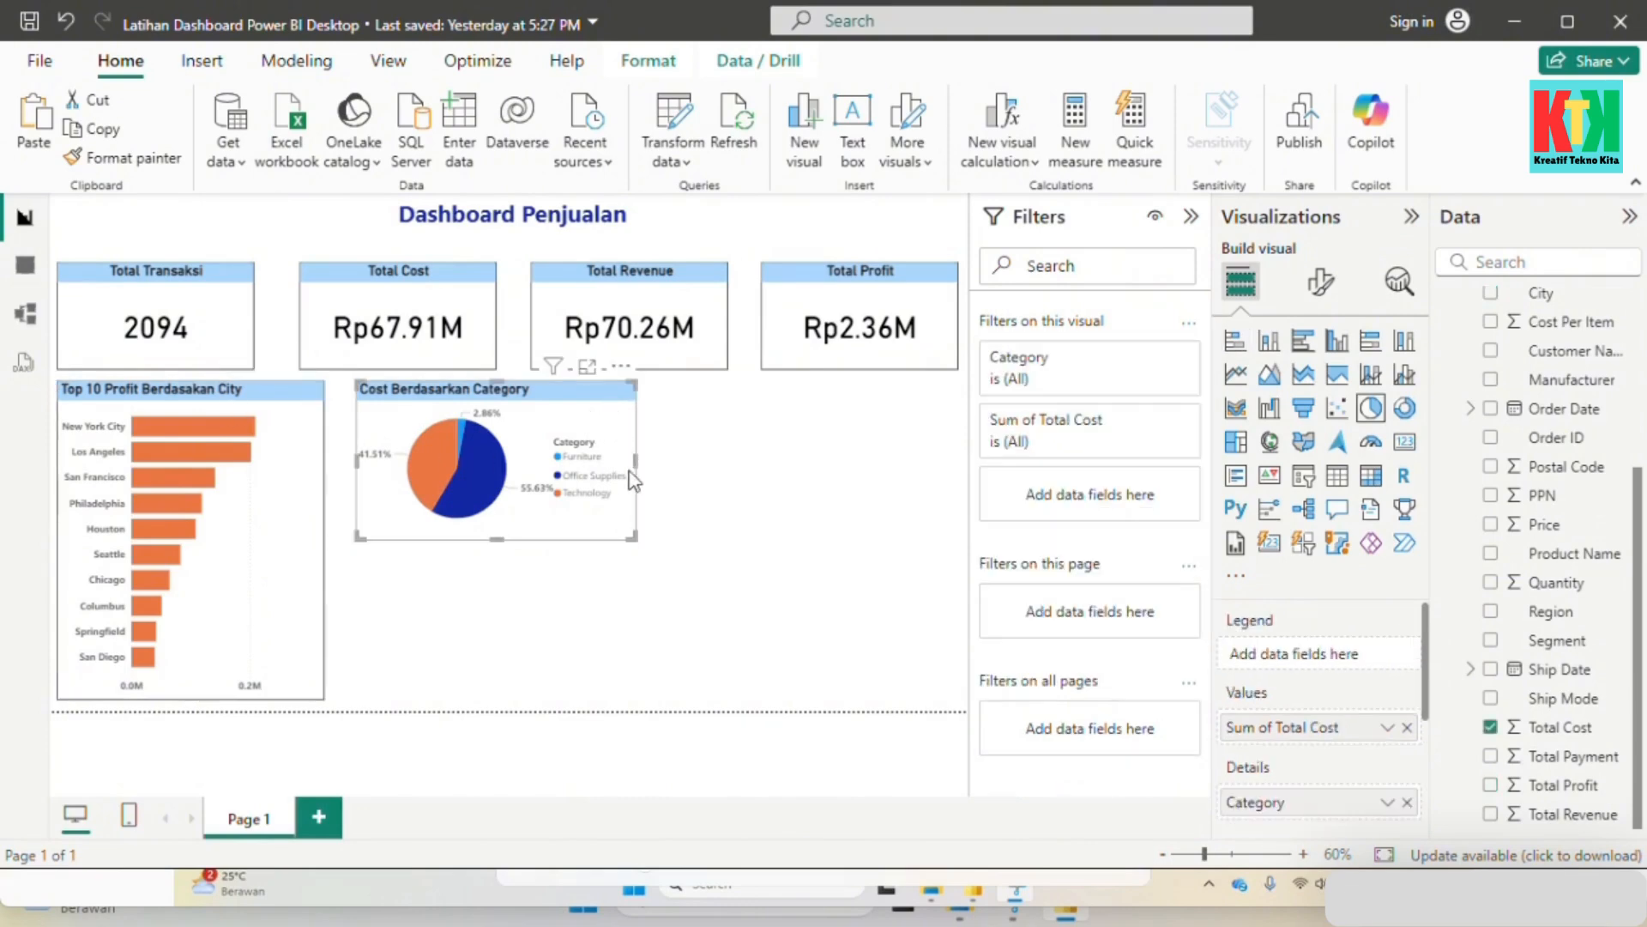
key(ctrl+c)
key(ctrl+v)
drag(574, 424, 889, 415)
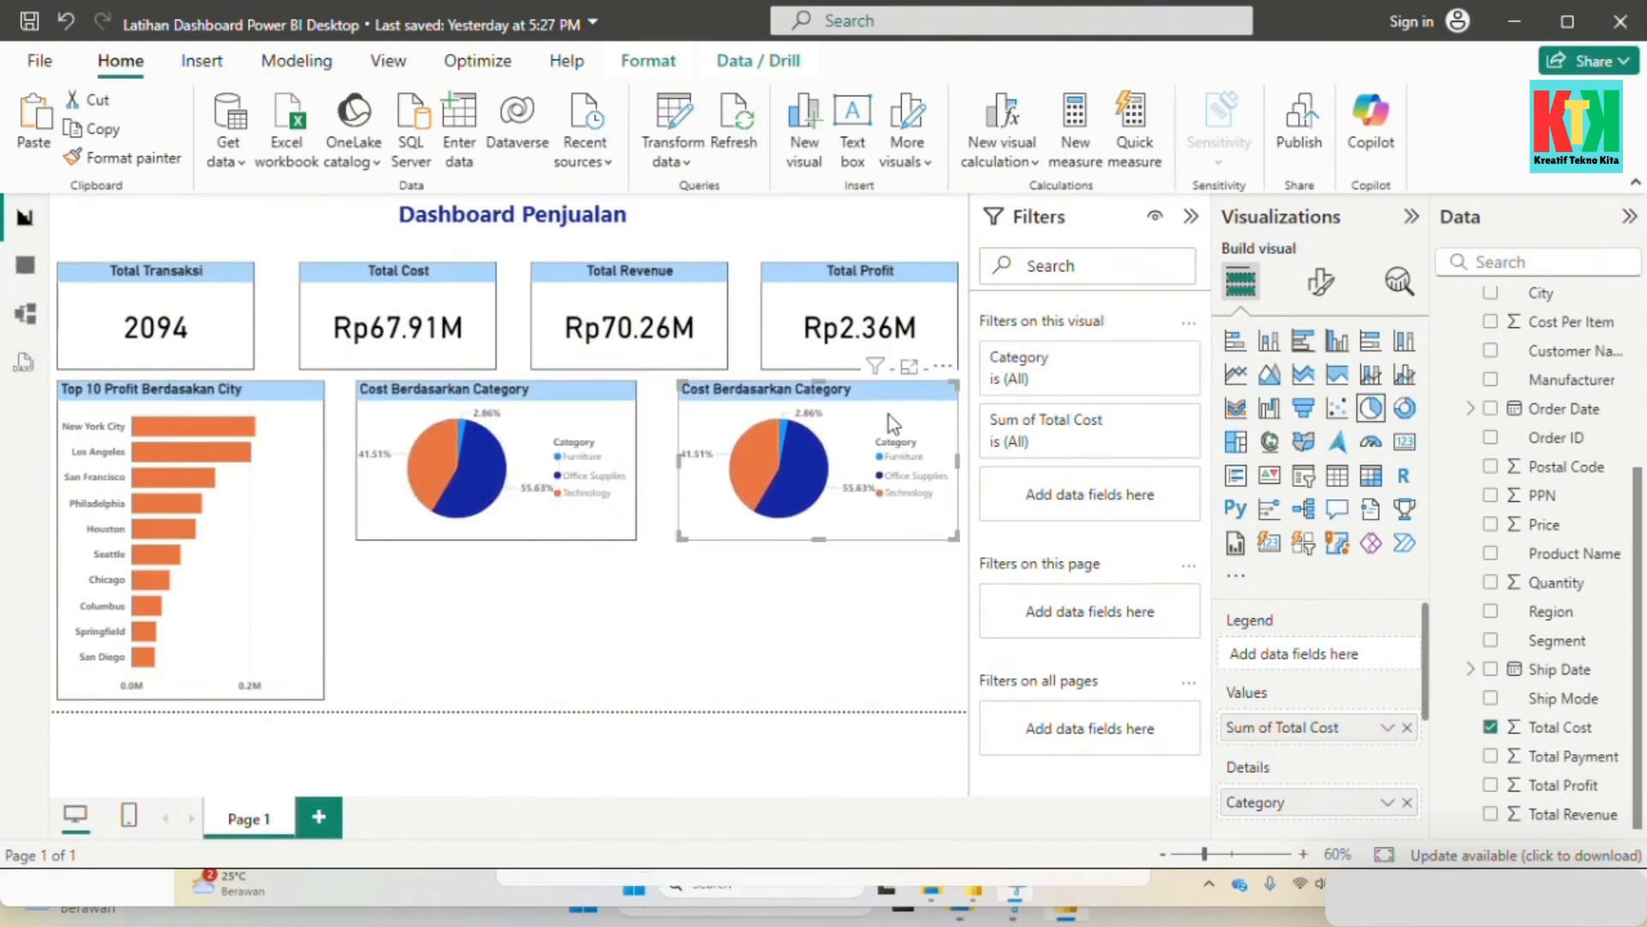
drag(624, 402, 637, 402)
Step: Convert the copied pie chart to a donut chart, replacing its fields with Customer Name as legend and Total Payment as values
click(845, 416)
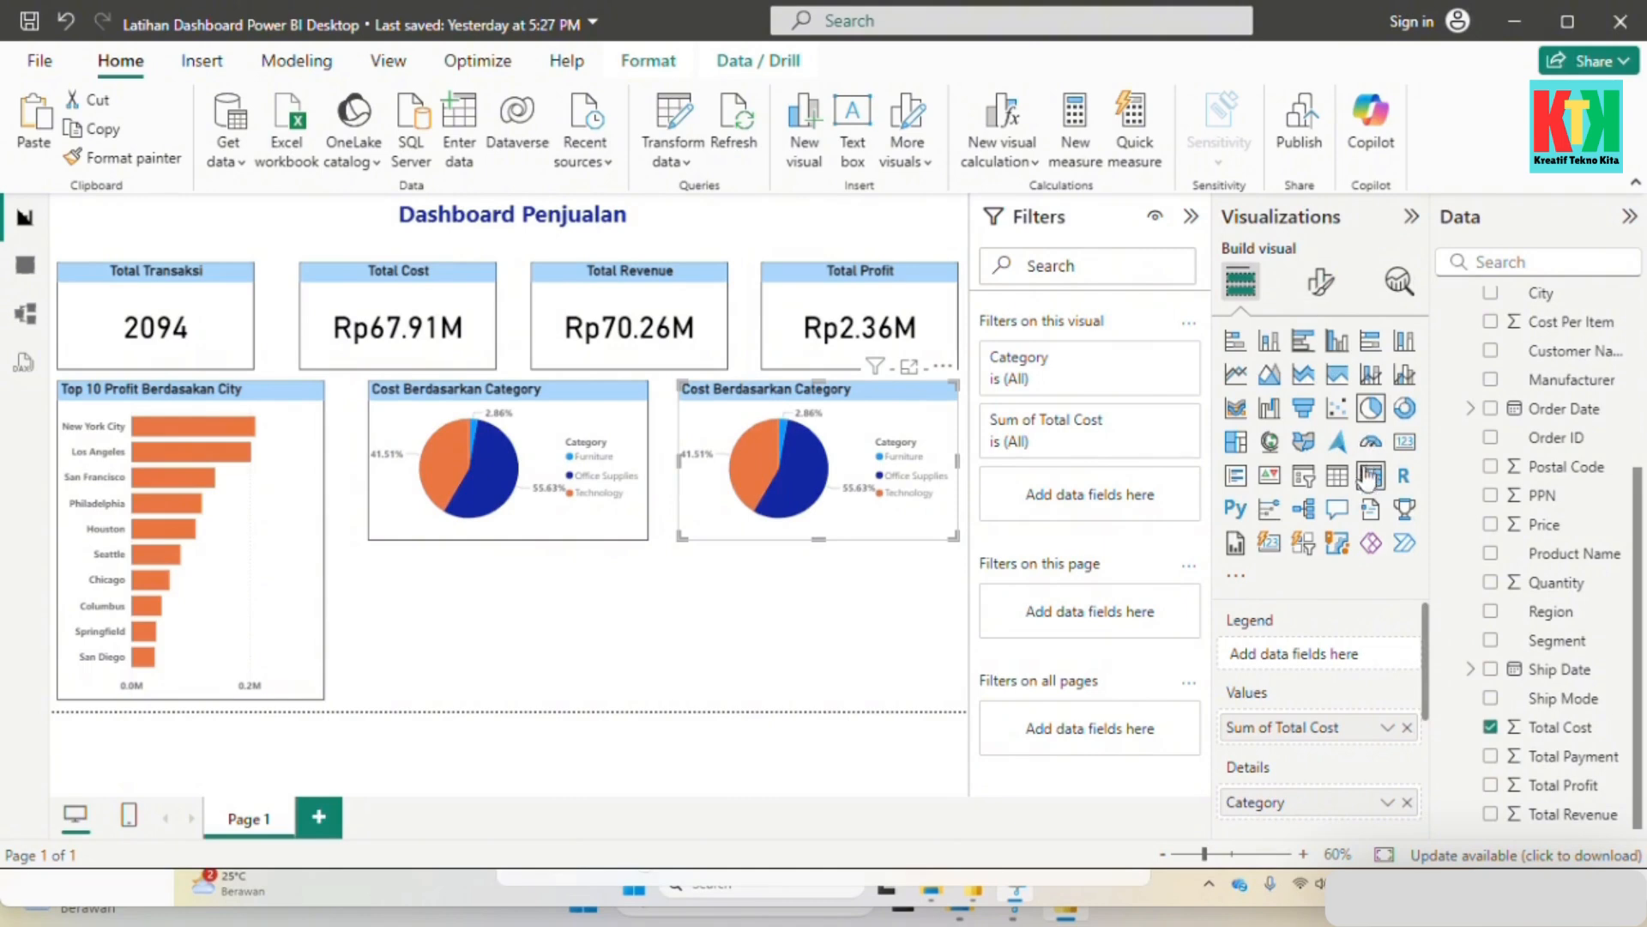
click(1405, 411)
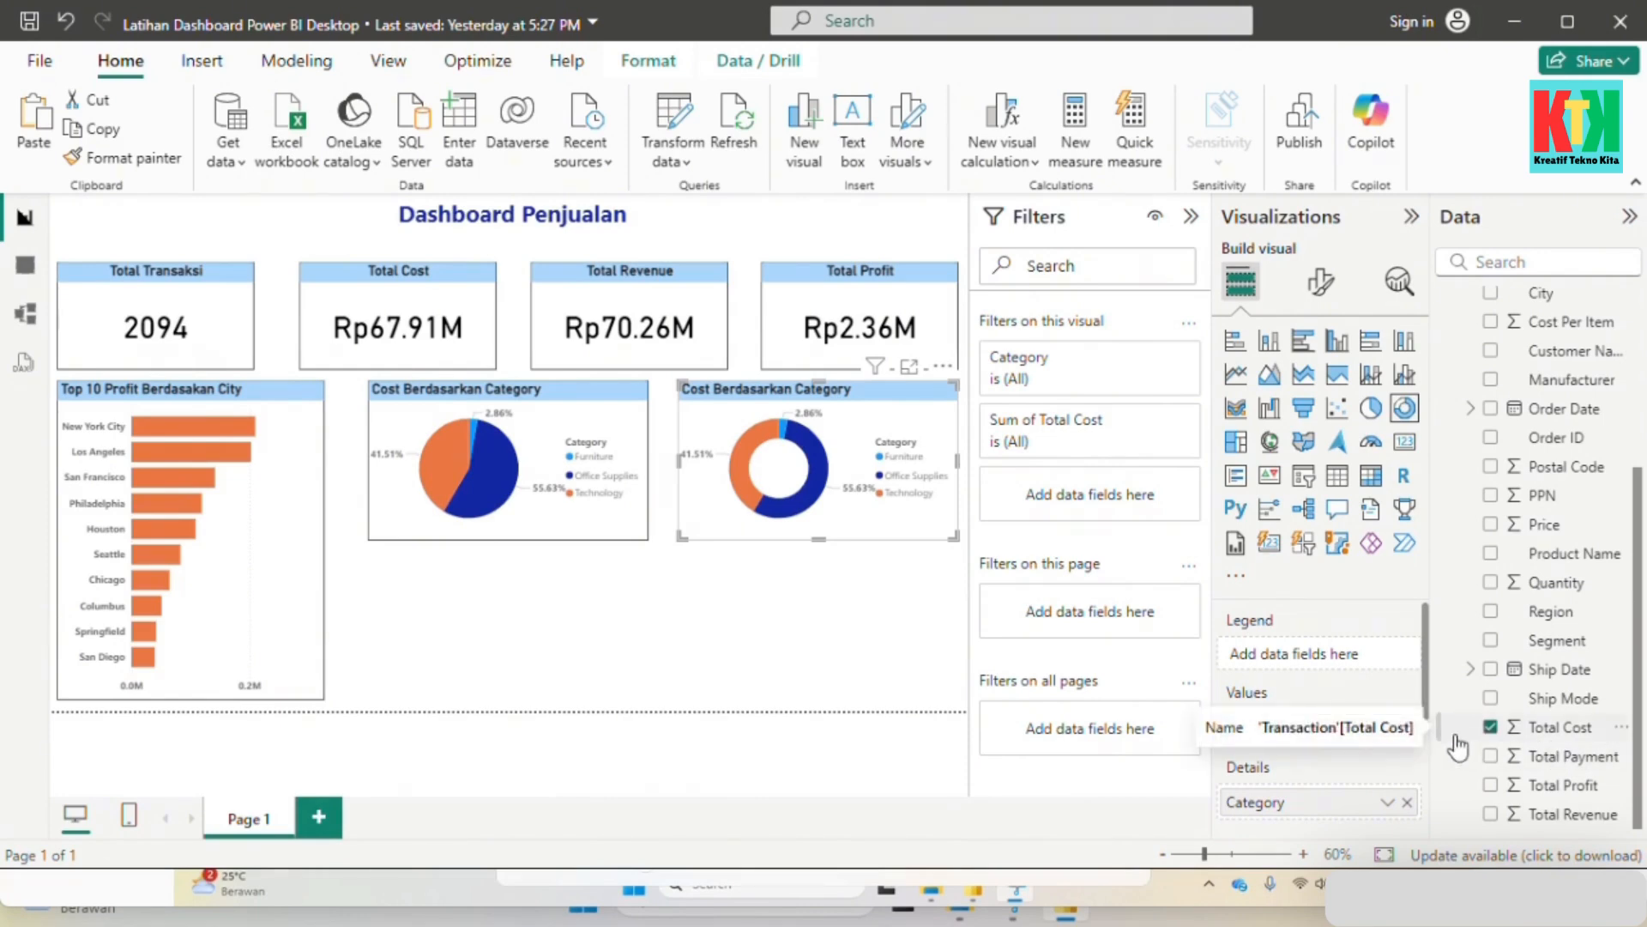
scroll(1398, 745, down, 3)
scroll(1398, 745, up, 3)
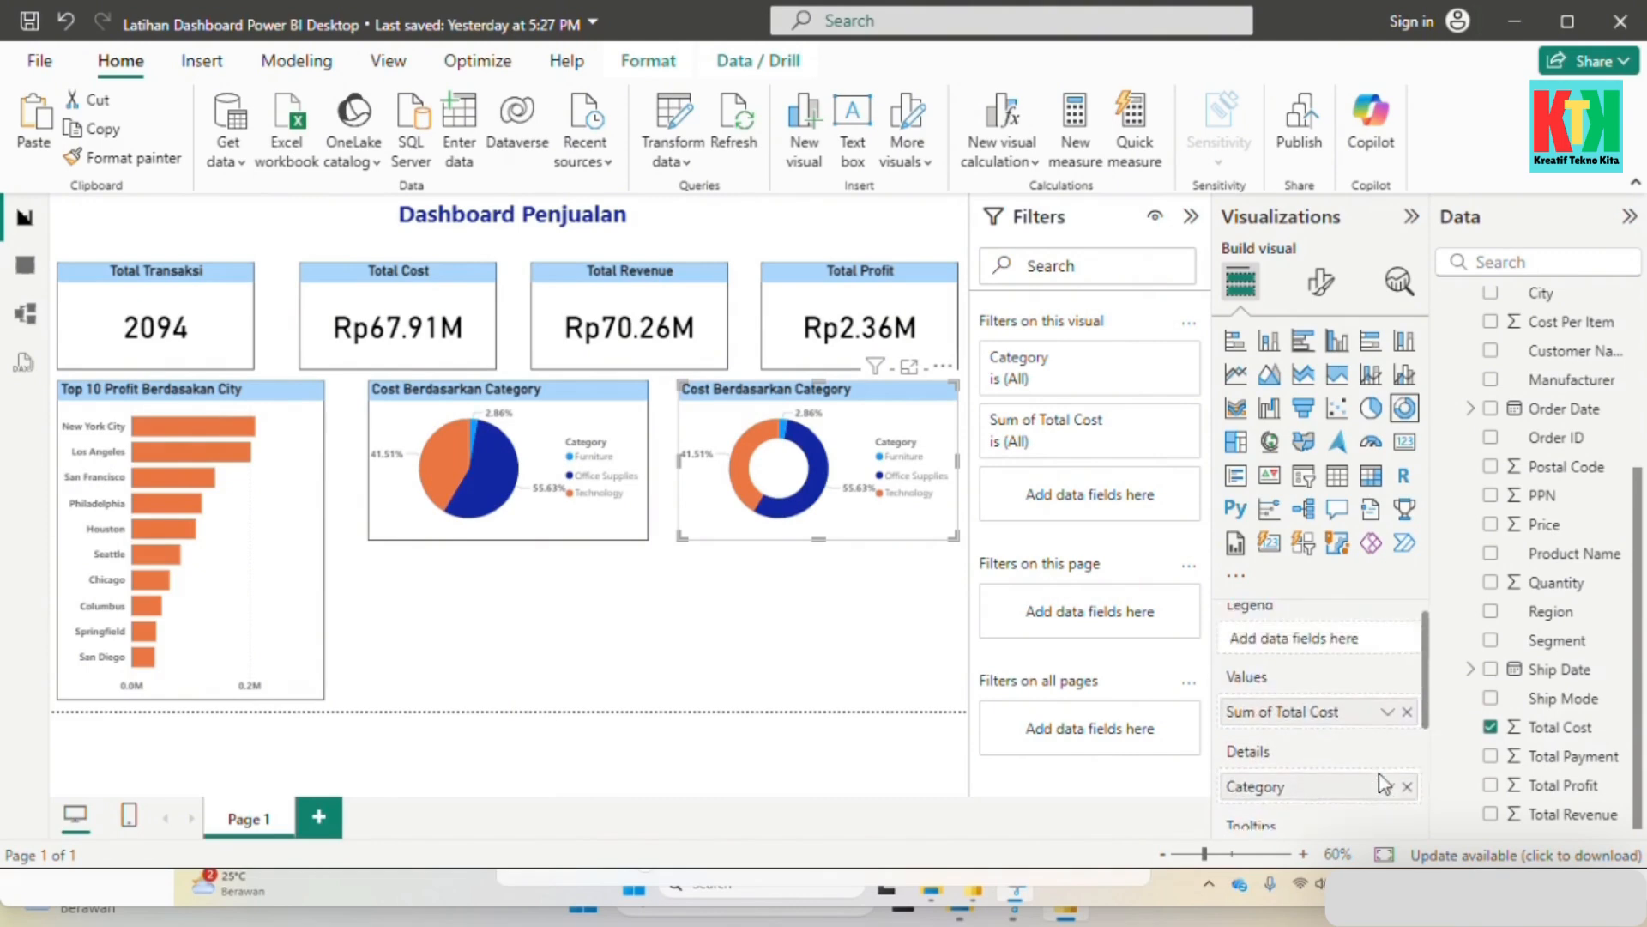
click(1407, 727)
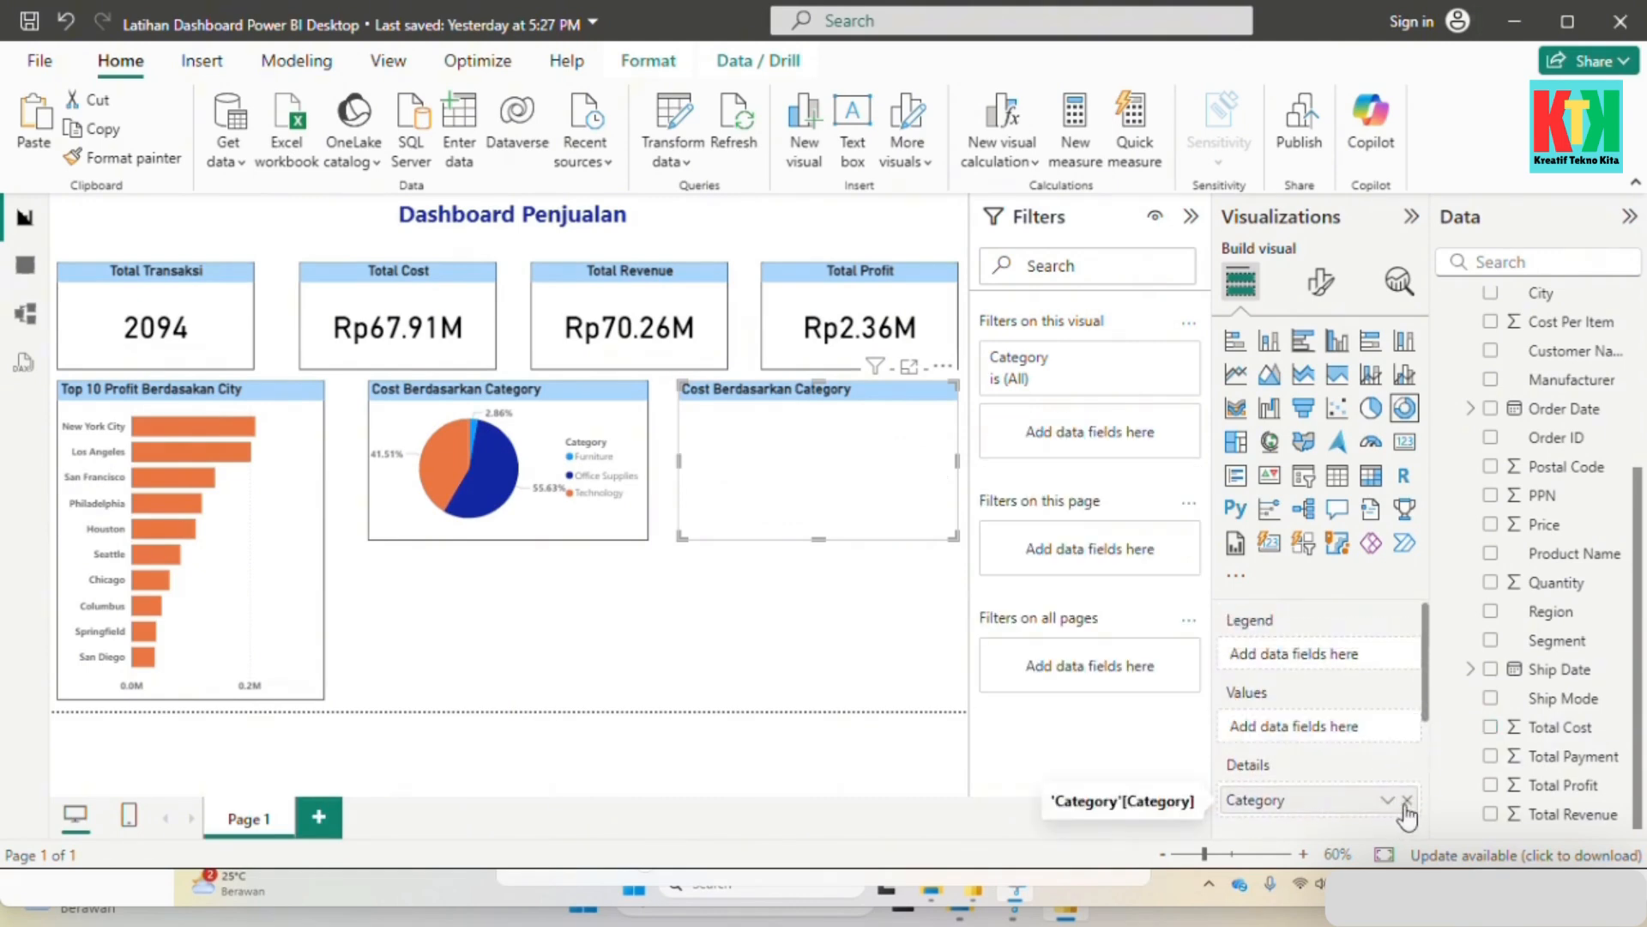
click(1408, 800)
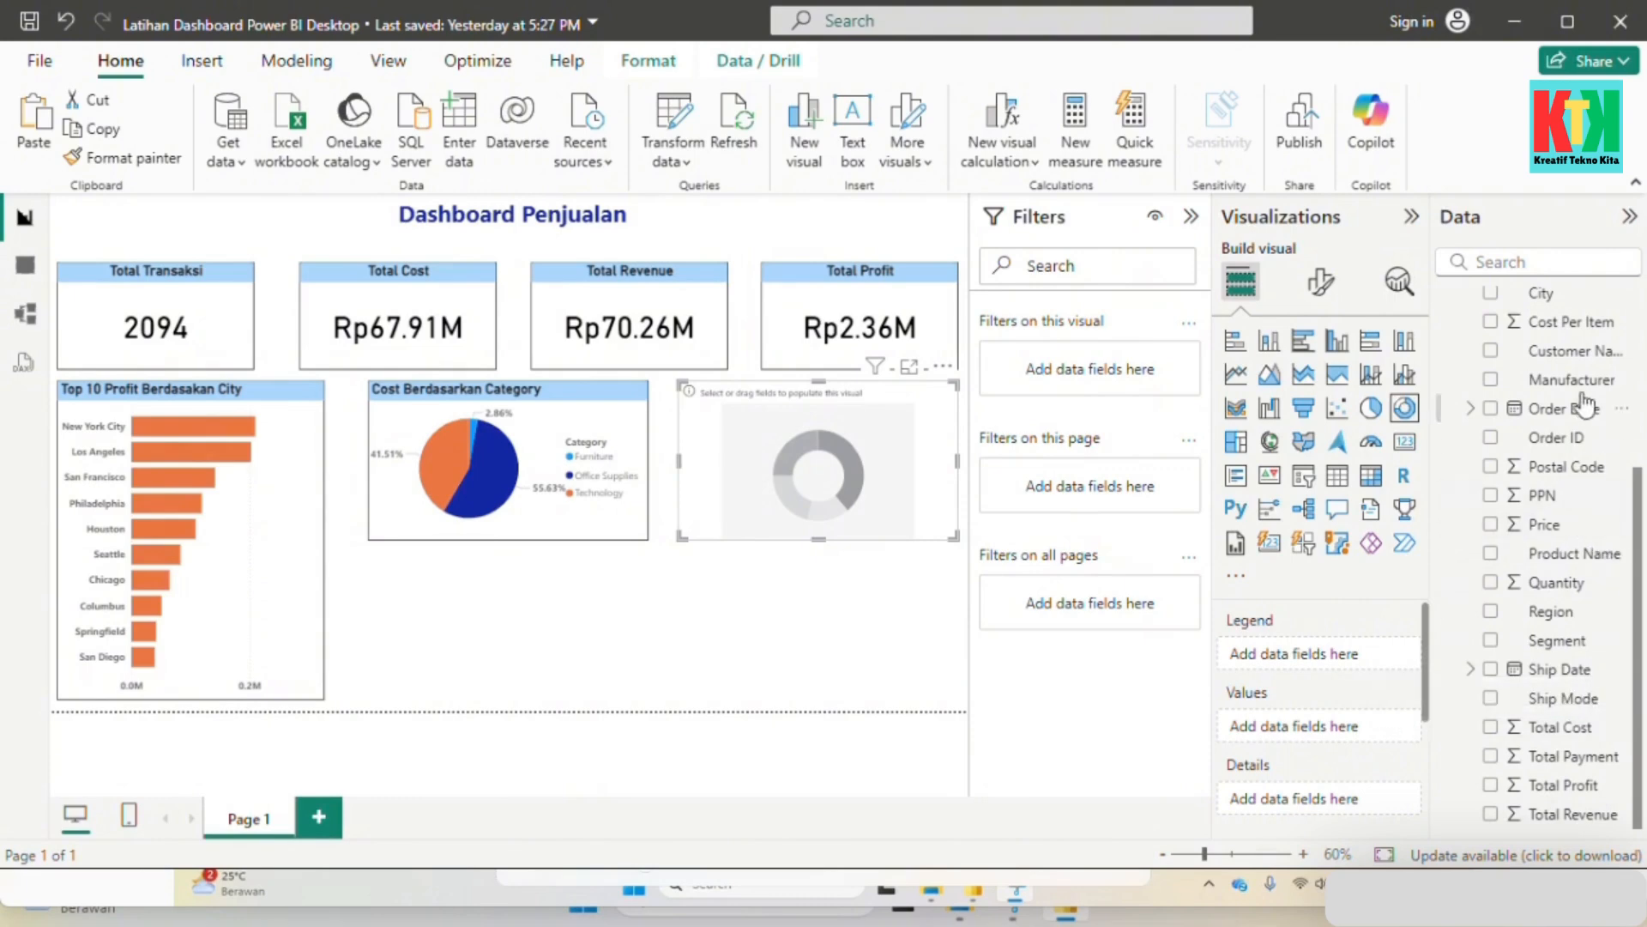
click(1493, 353)
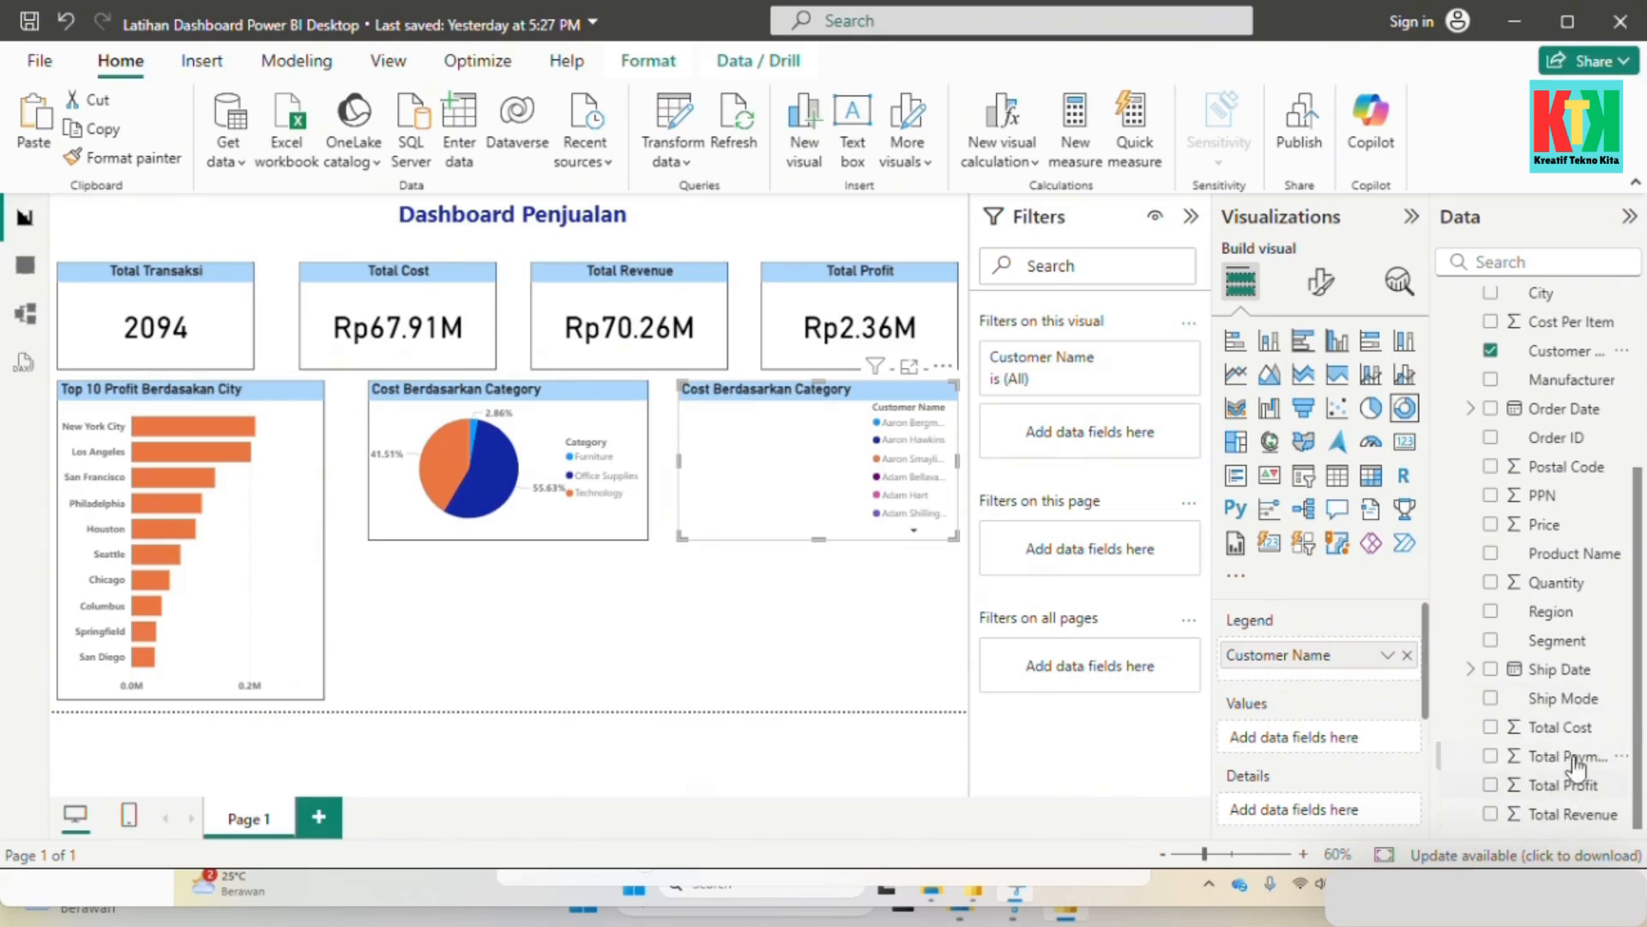
click(1491, 757)
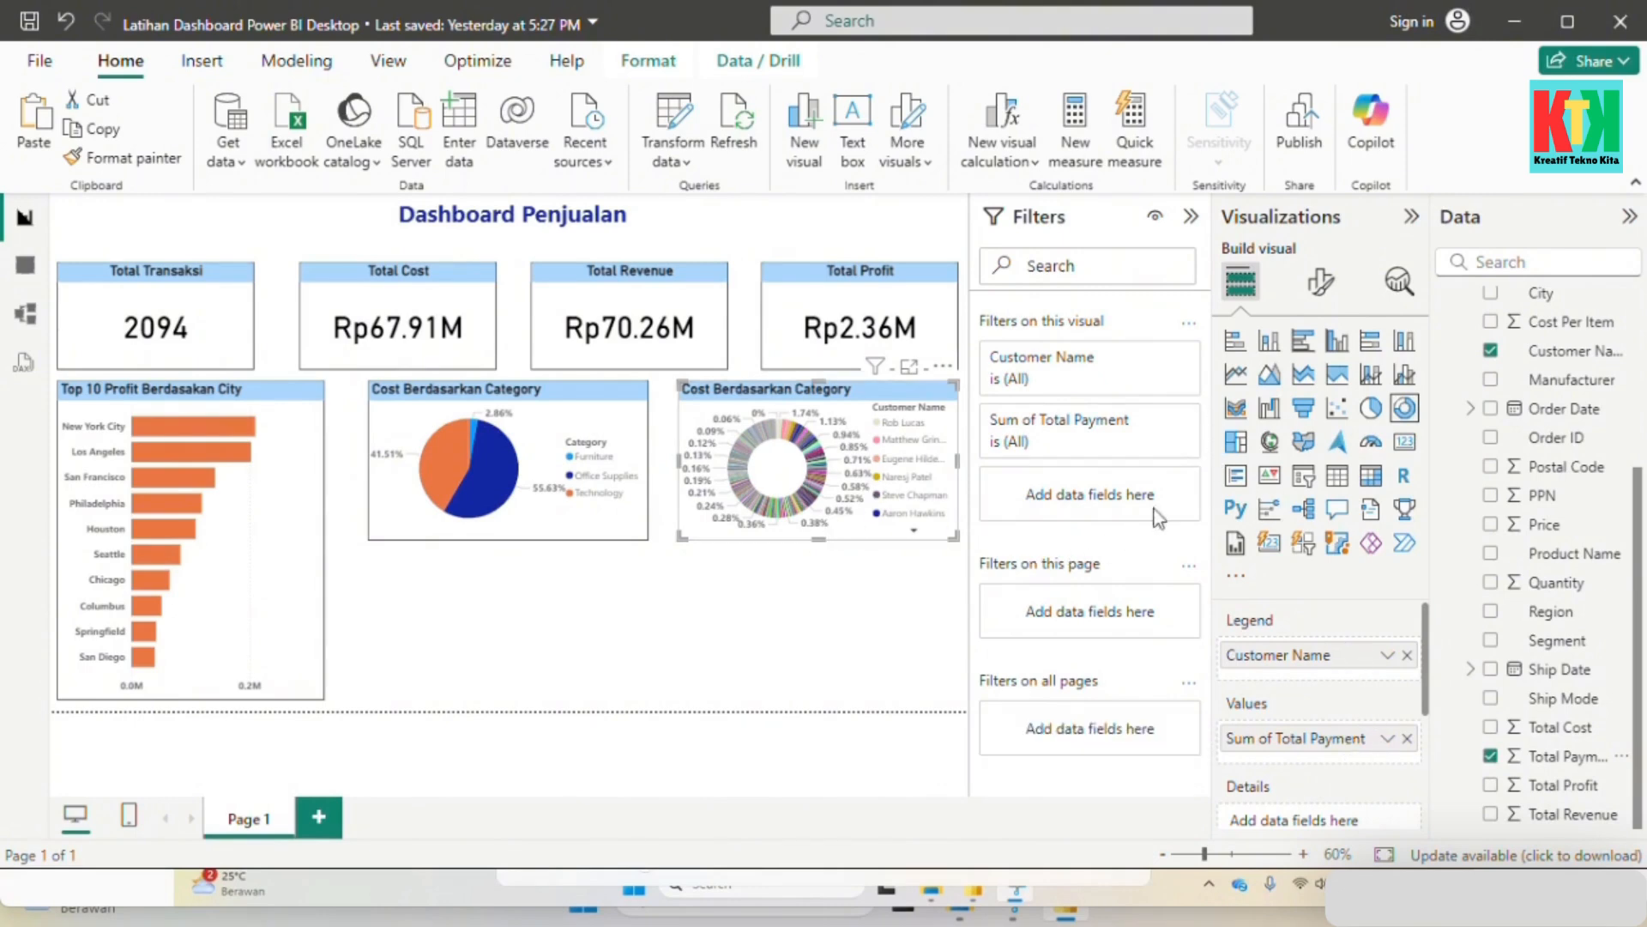
Step: Filter the donut chart to the top 5 customer names by Total Payment, then collapse the Filters pane and deselect the chart
click(1154, 361)
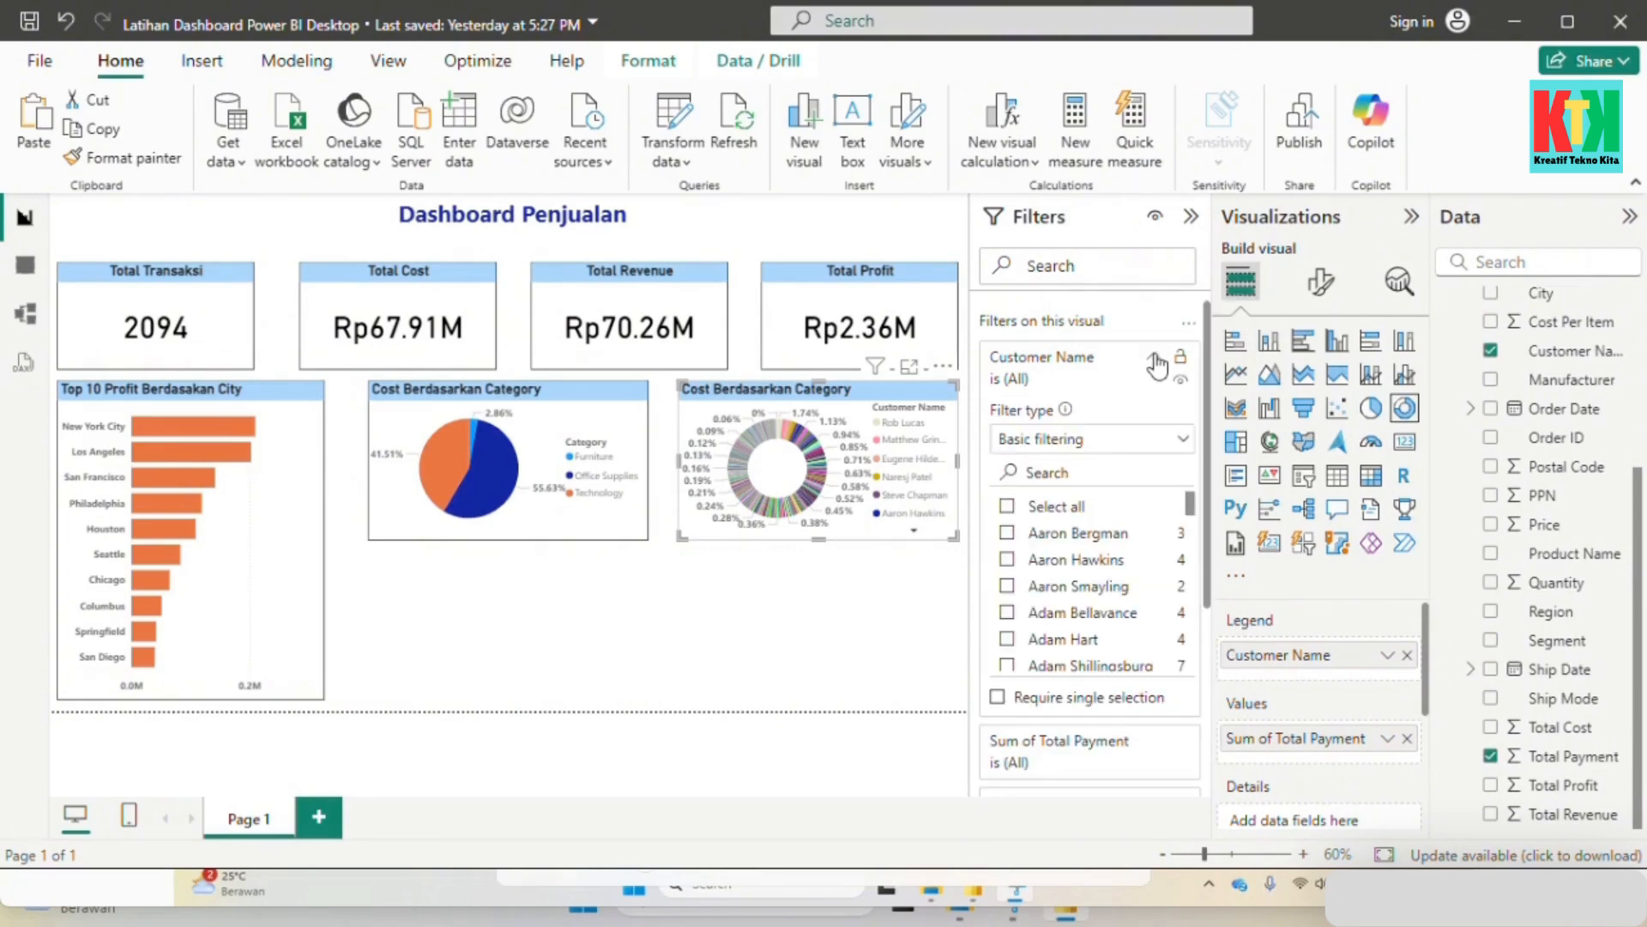
click(1167, 442)
click(1081, 532)
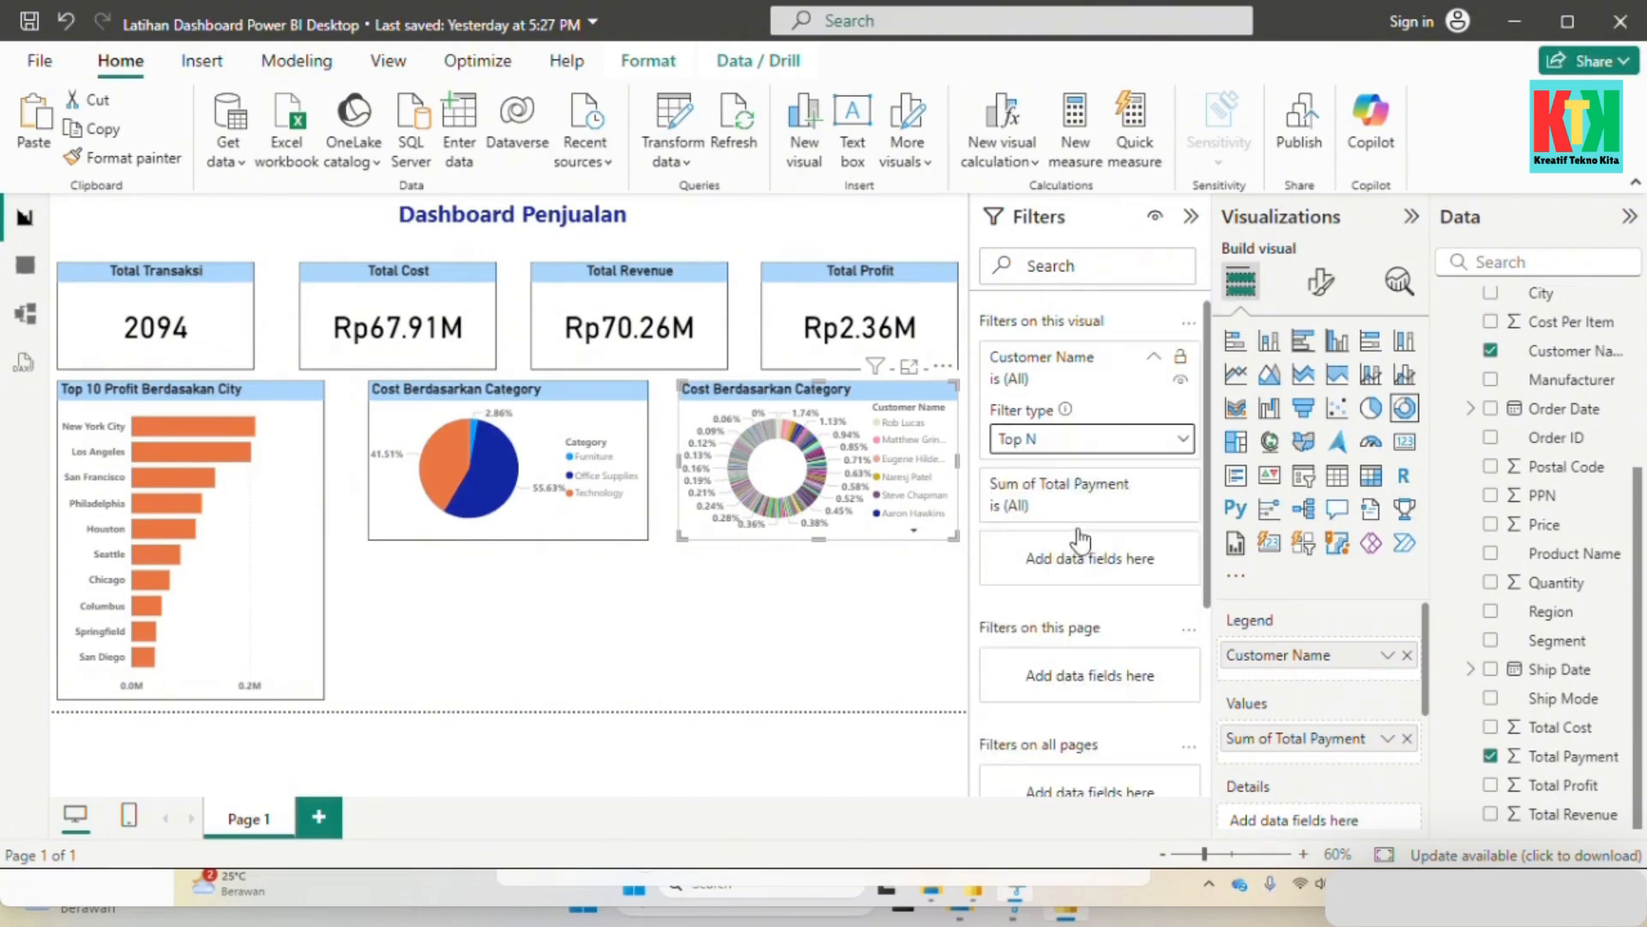
click(1144, 512)
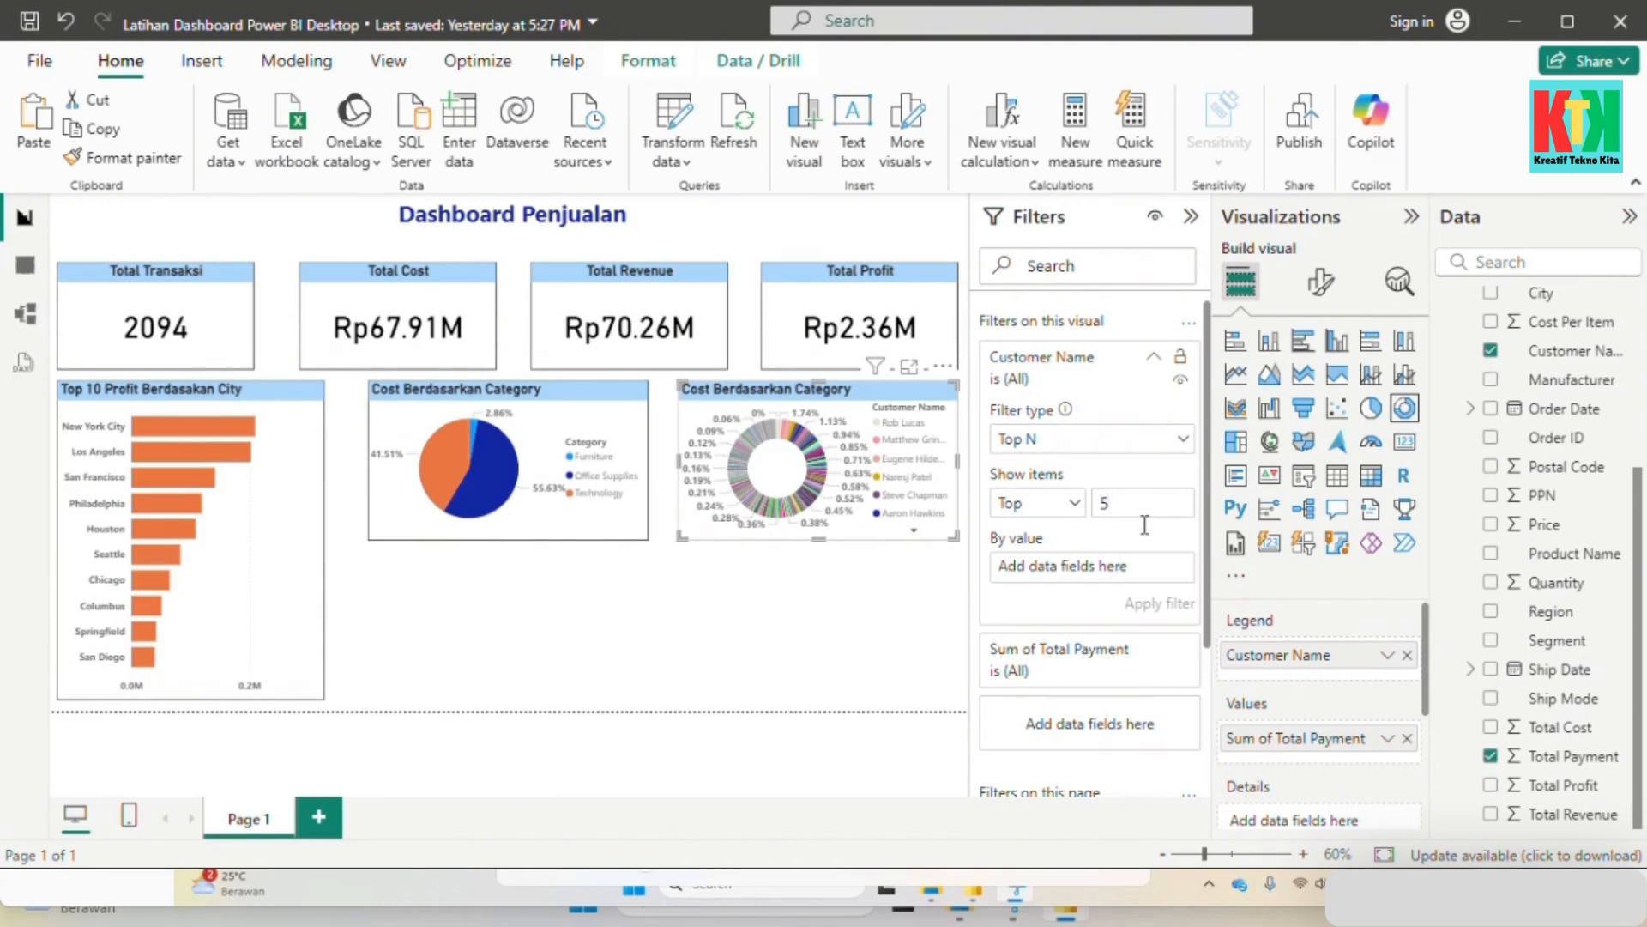
drag(1591, 755, 1124, 567)
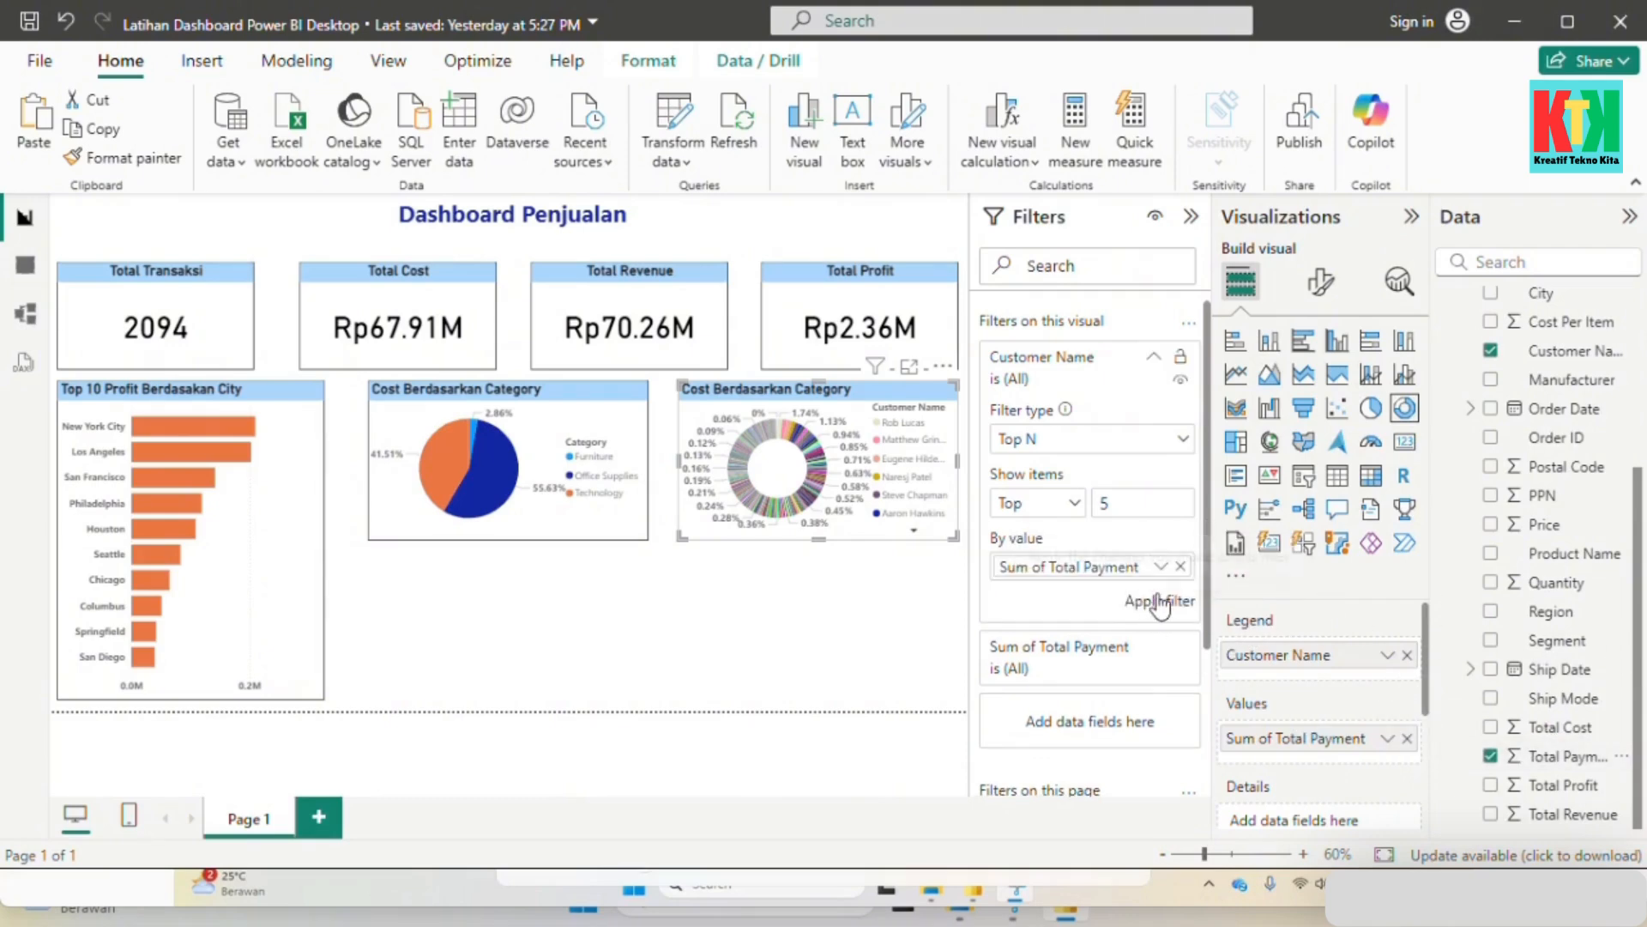
click(1157, 603)
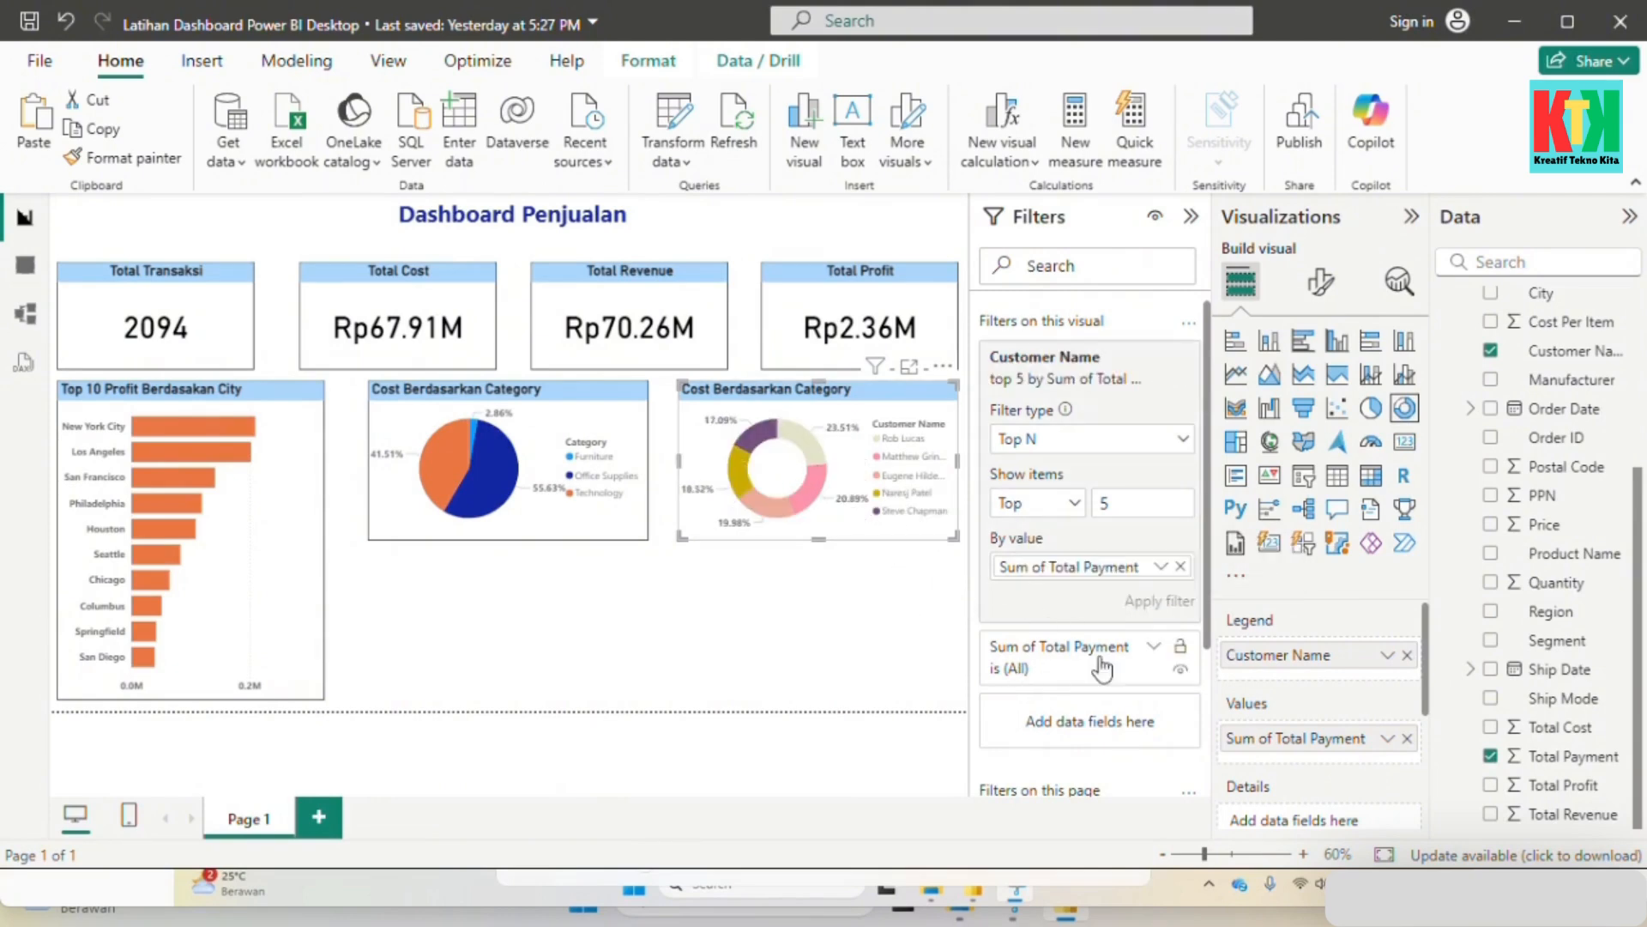
click(1189, 220)
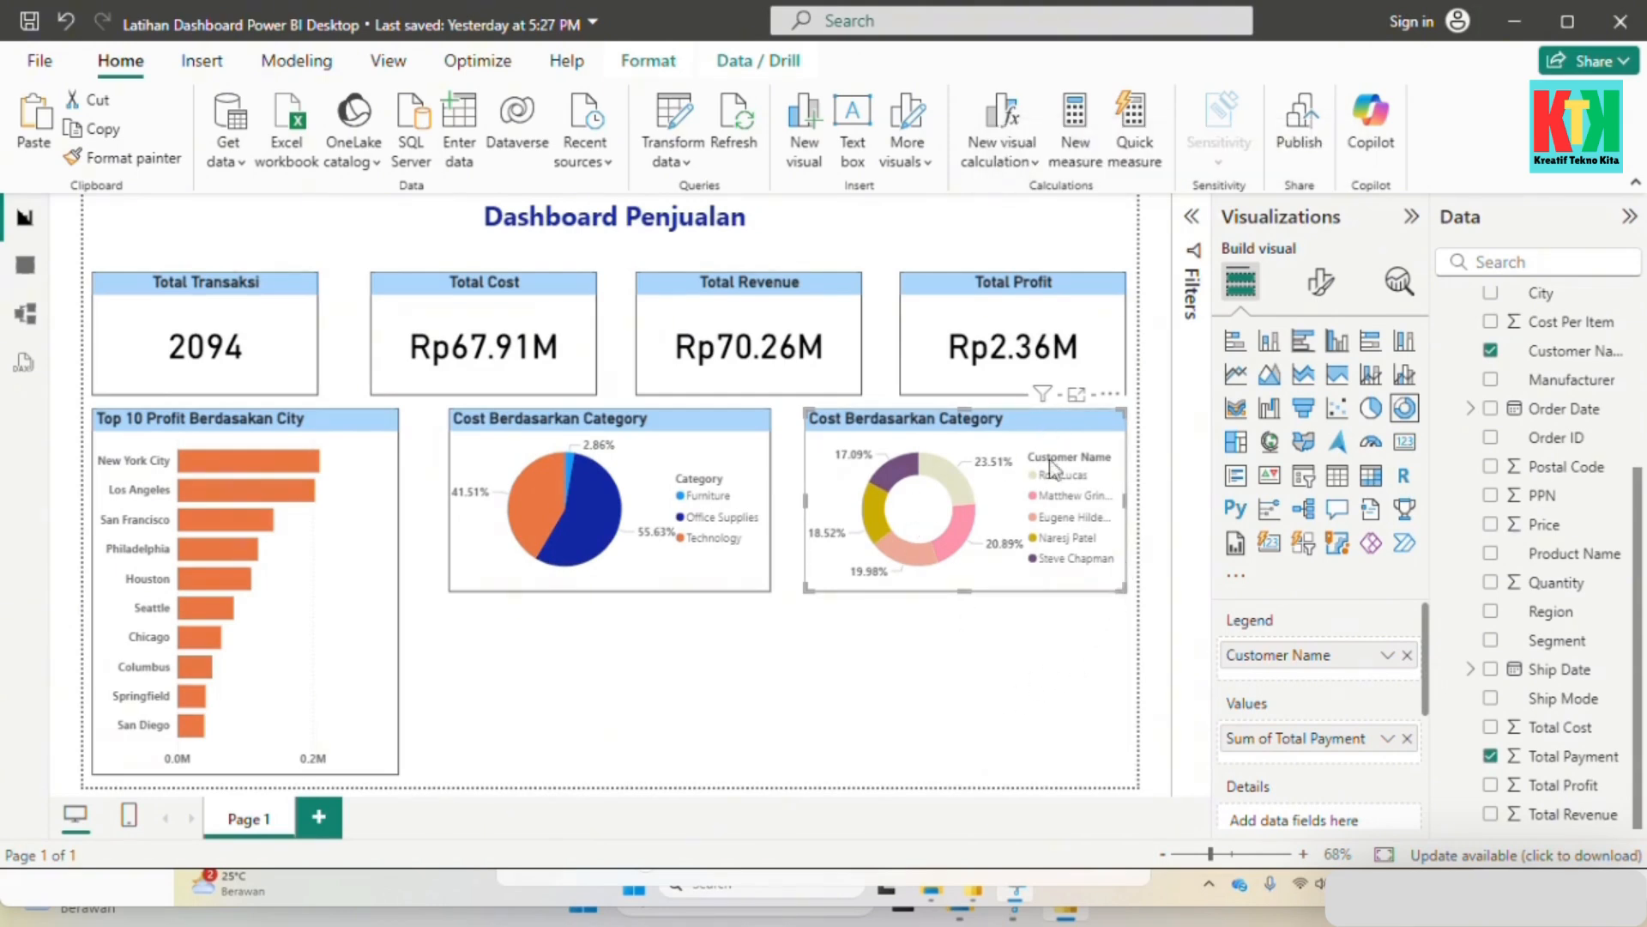
click(779, 673)
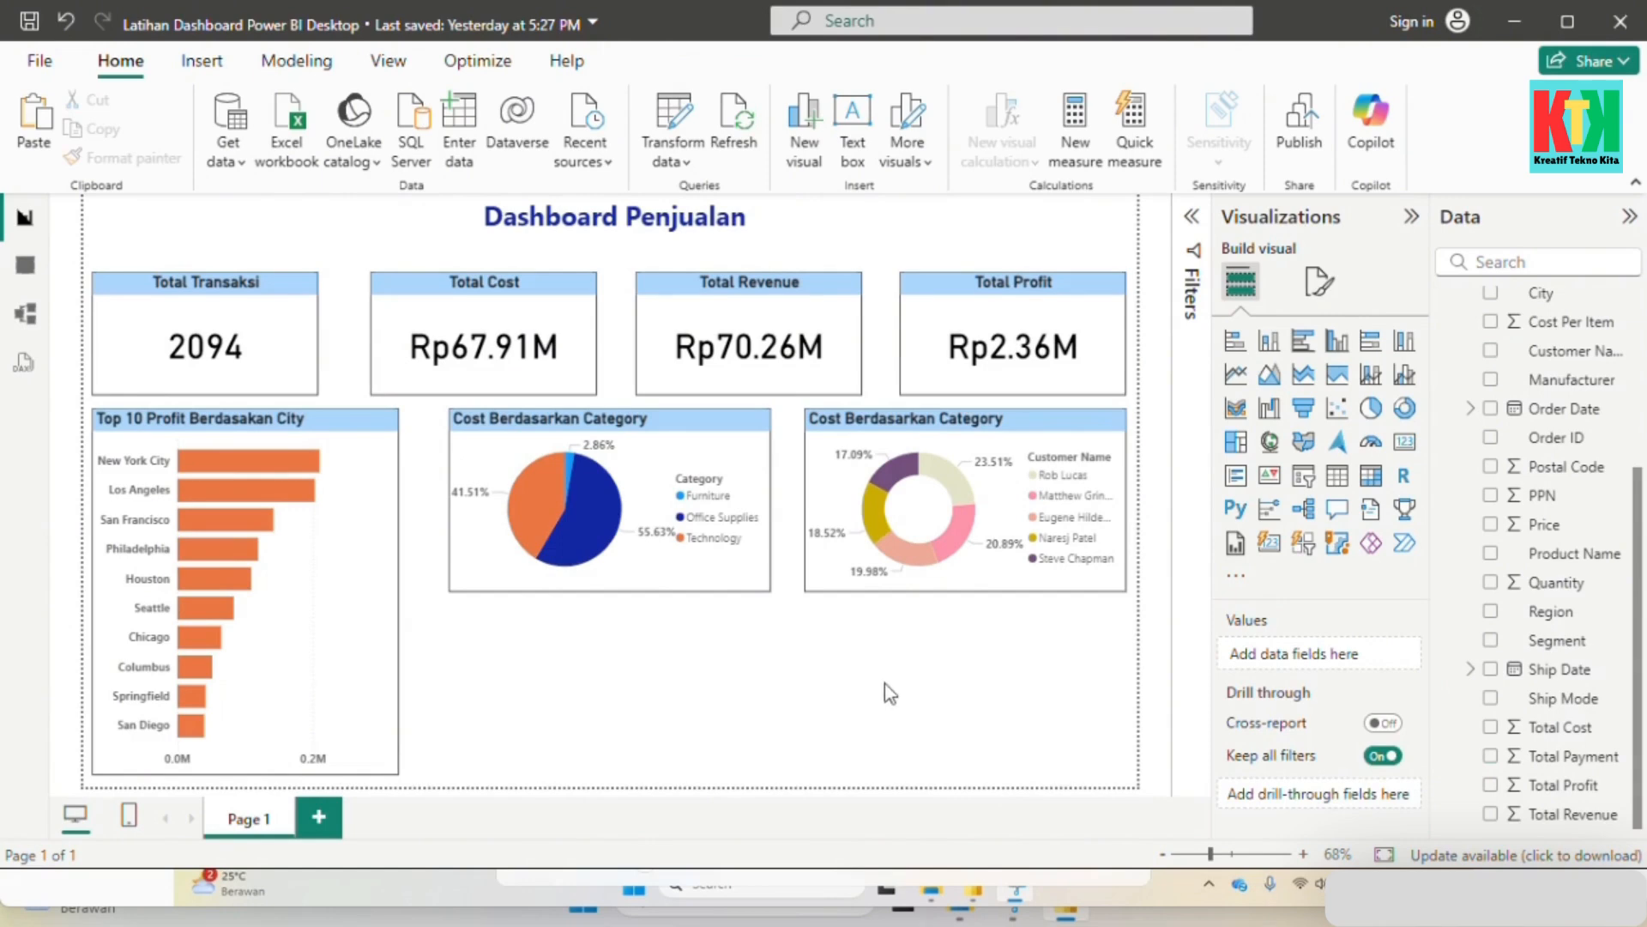
click(905, 521)
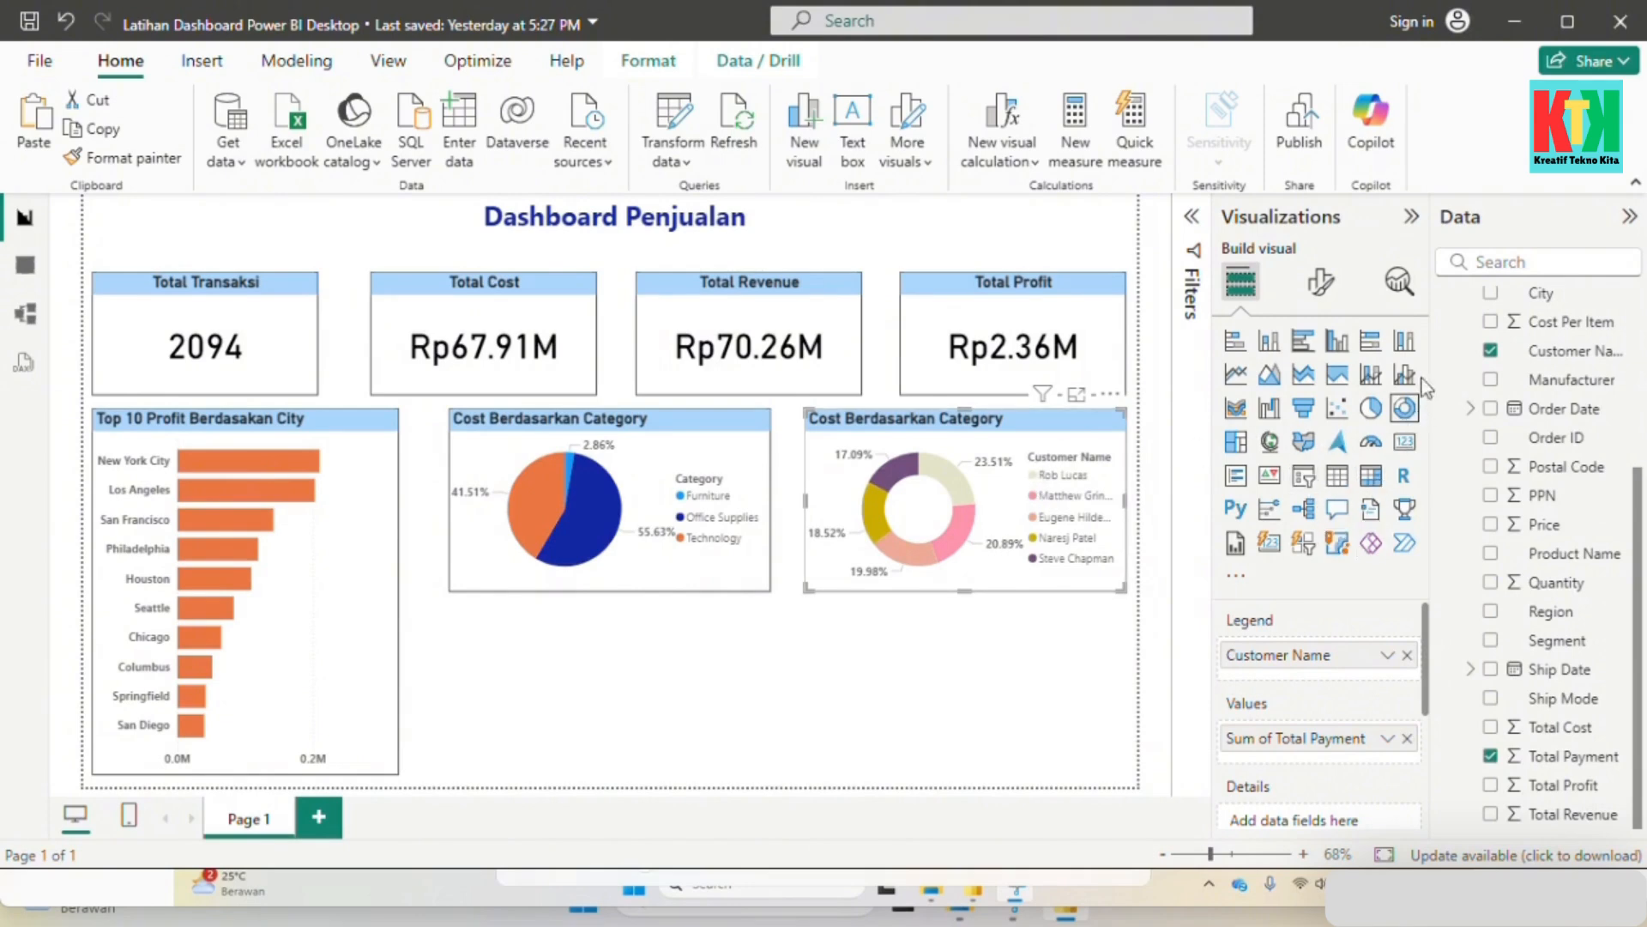
click(1320, 281)
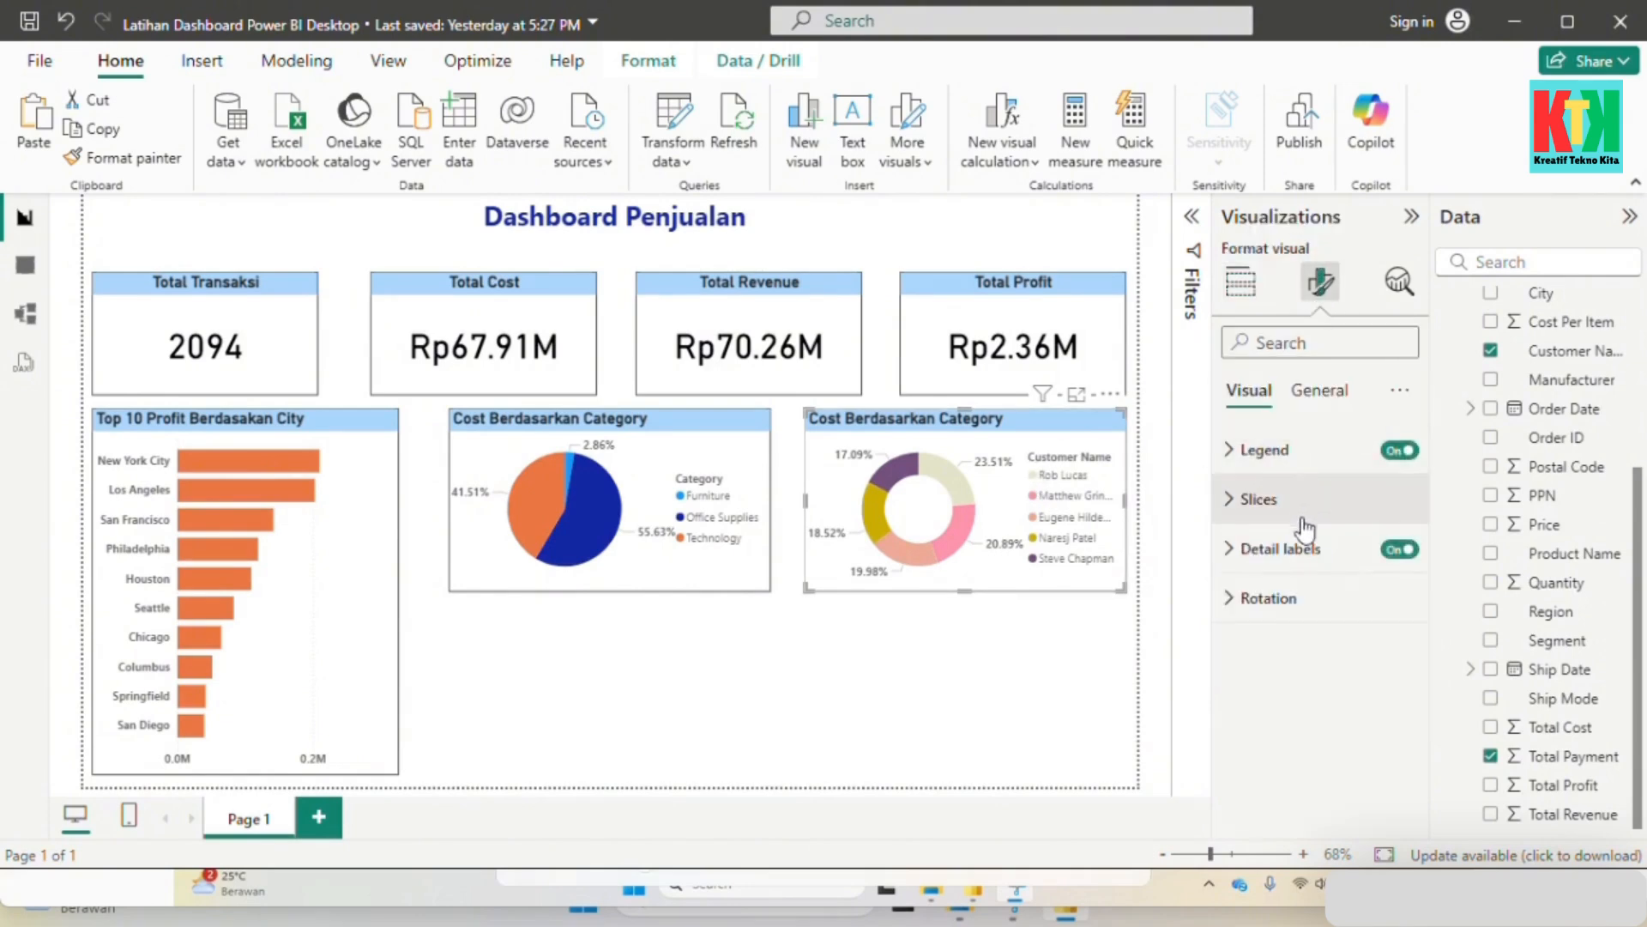
click(1279, 548)
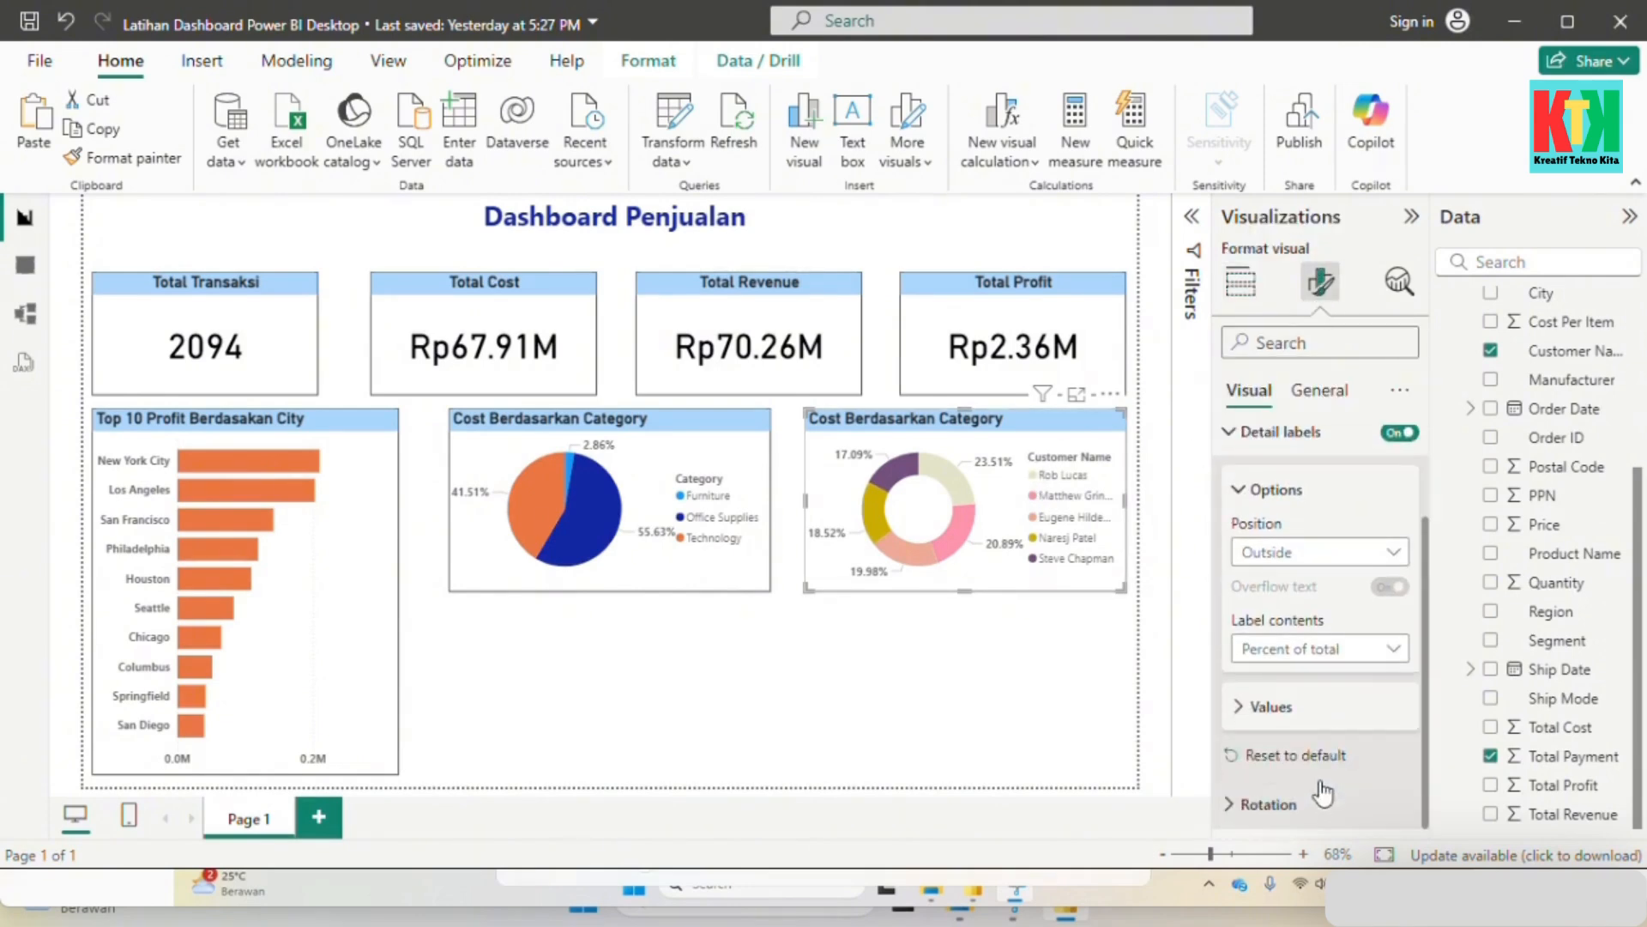
click(774, 598)
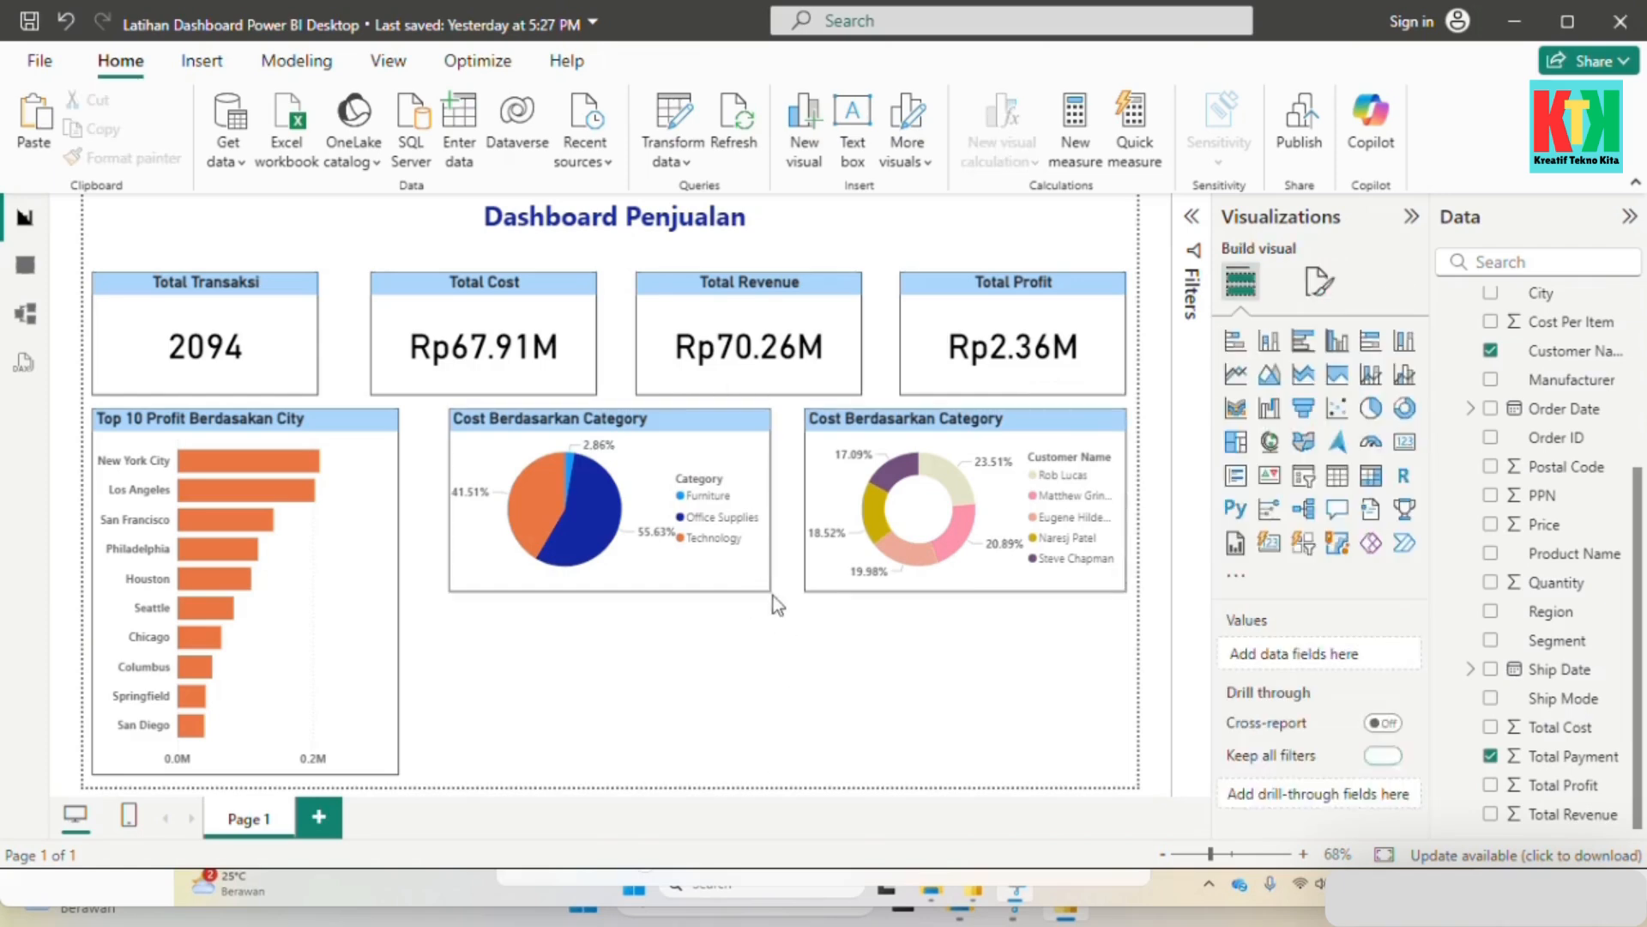
Step: Shift the cost-by-category pie chart slightly toward the bar chart and leave all visuals deselected
click(709, 457)
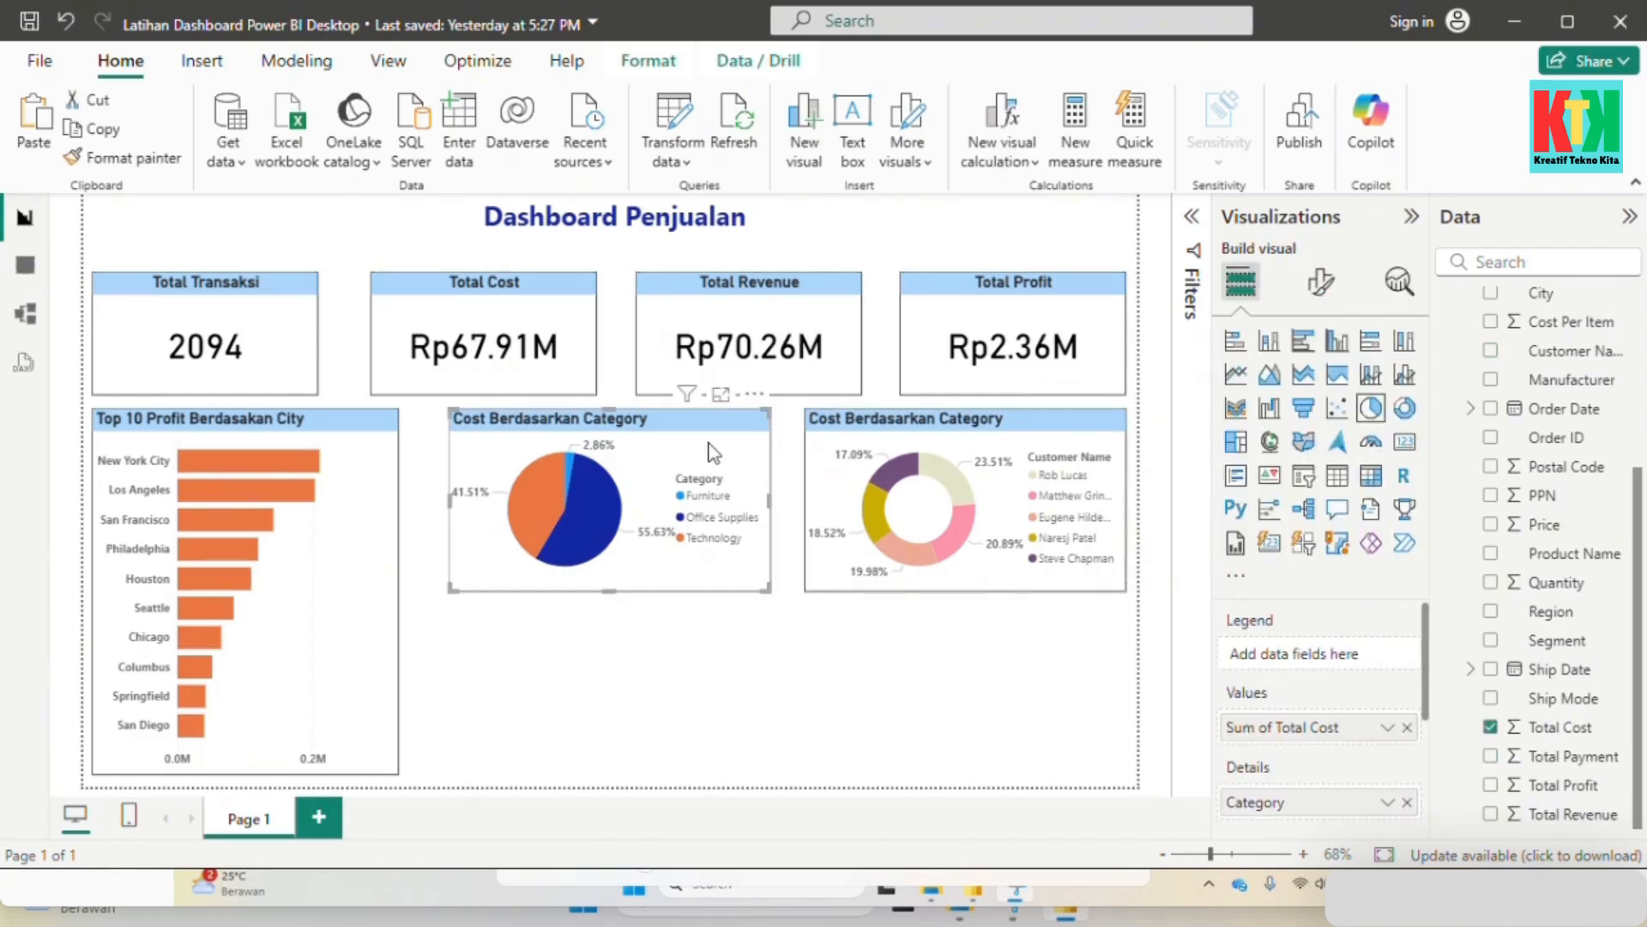
drag(714, 445, 702, 444)
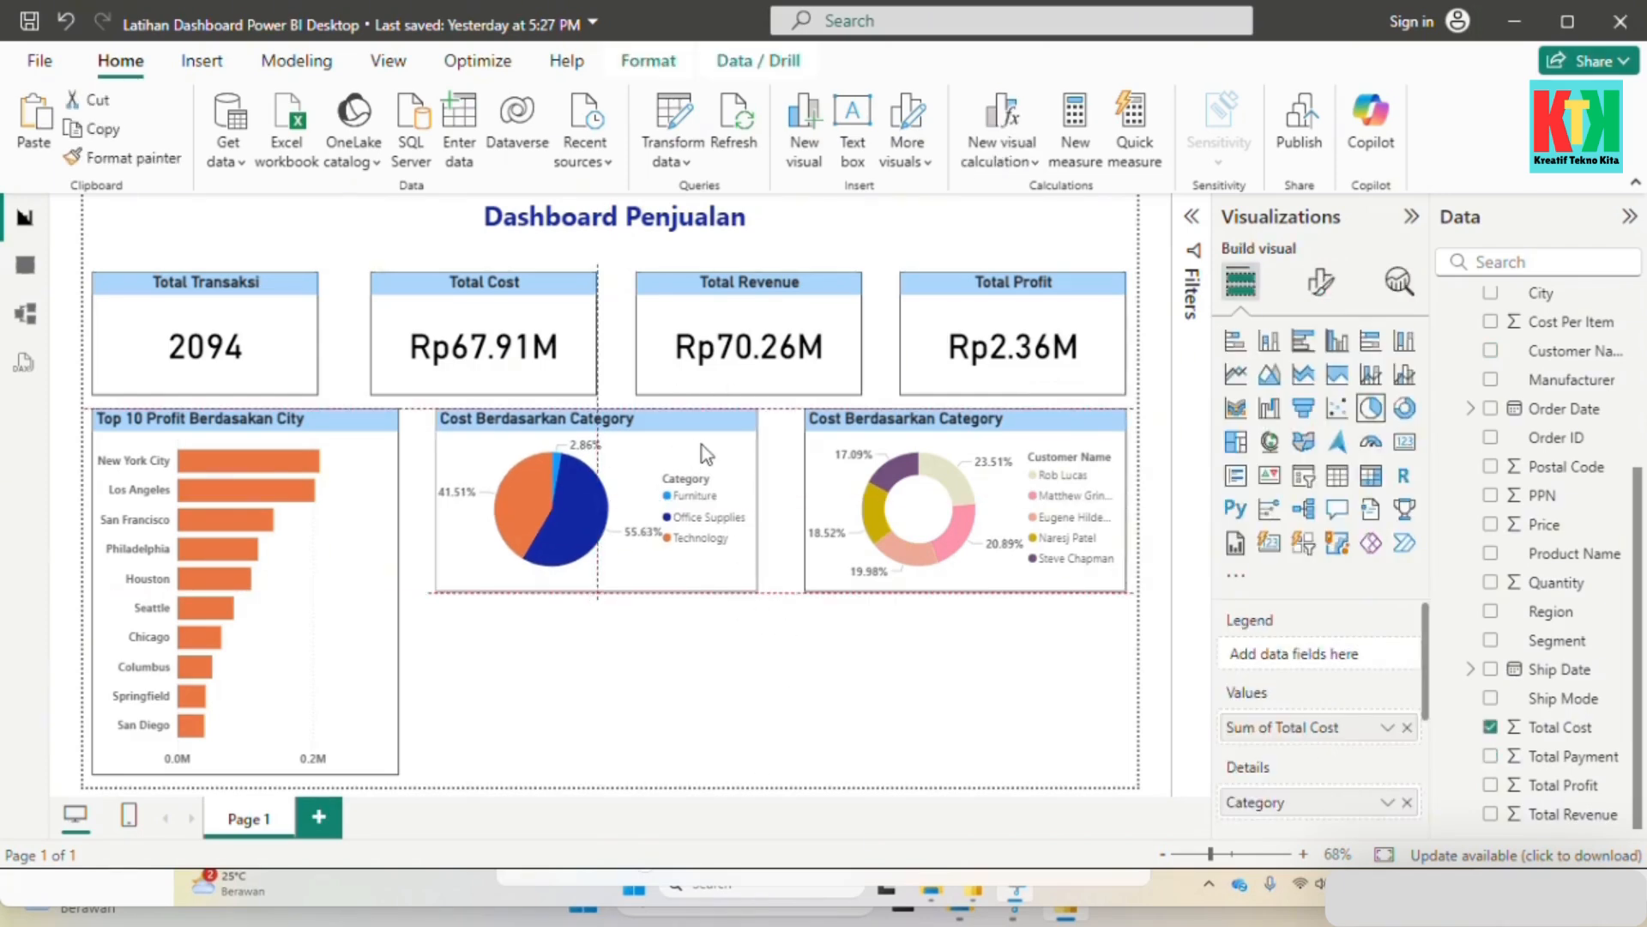
click(943, 429)
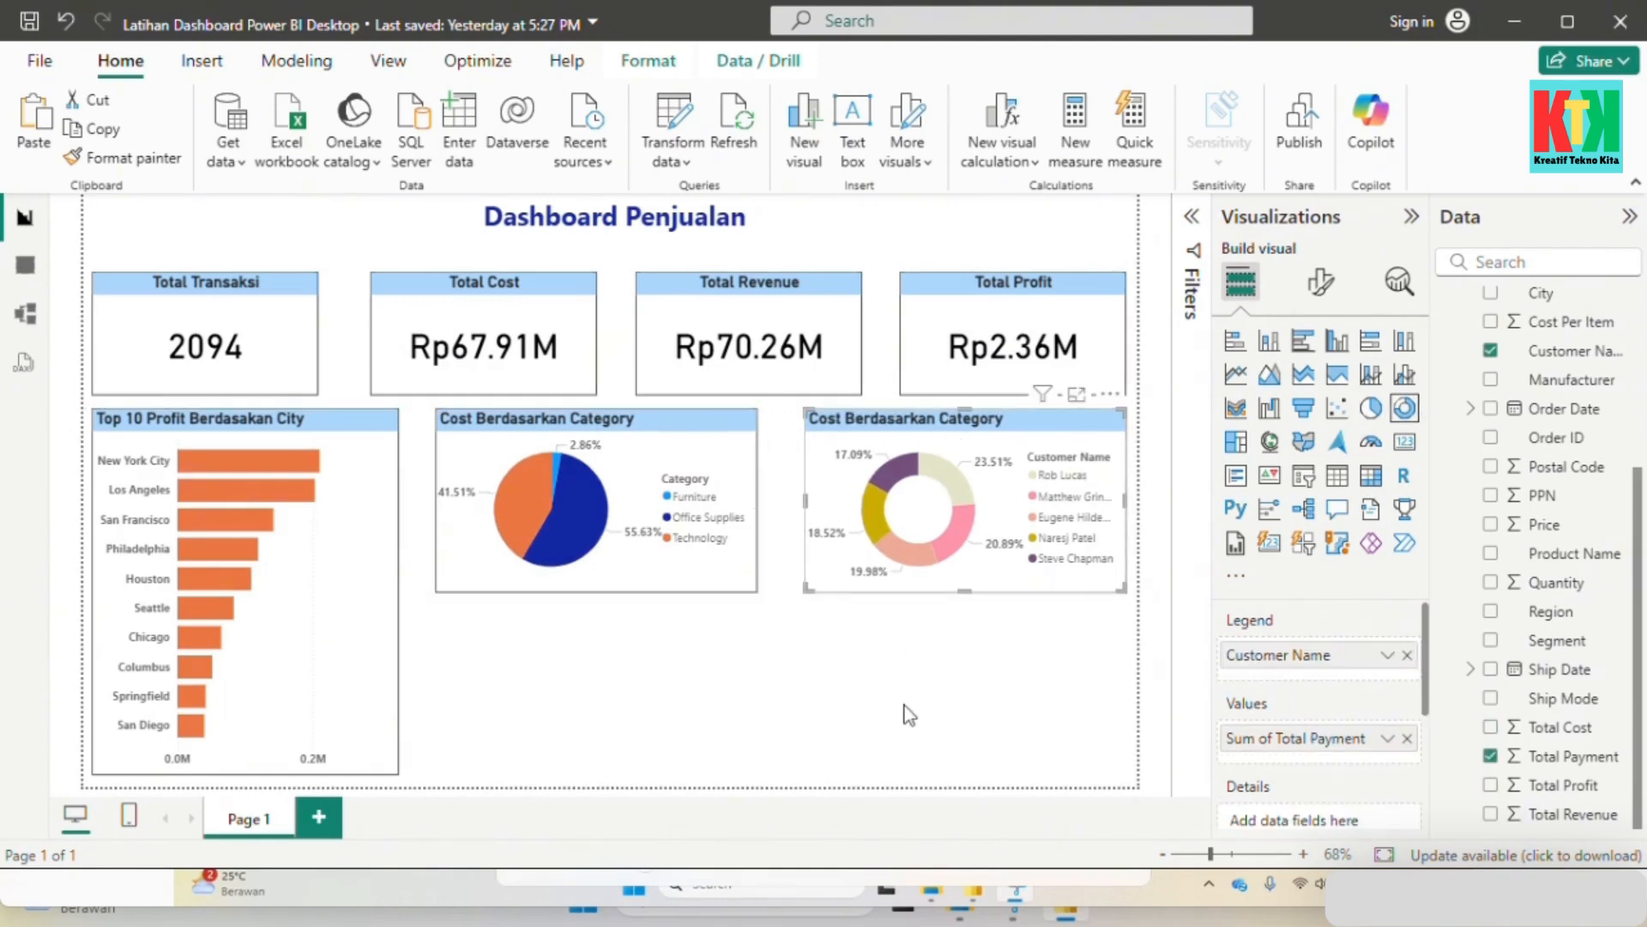
click(758, 701)
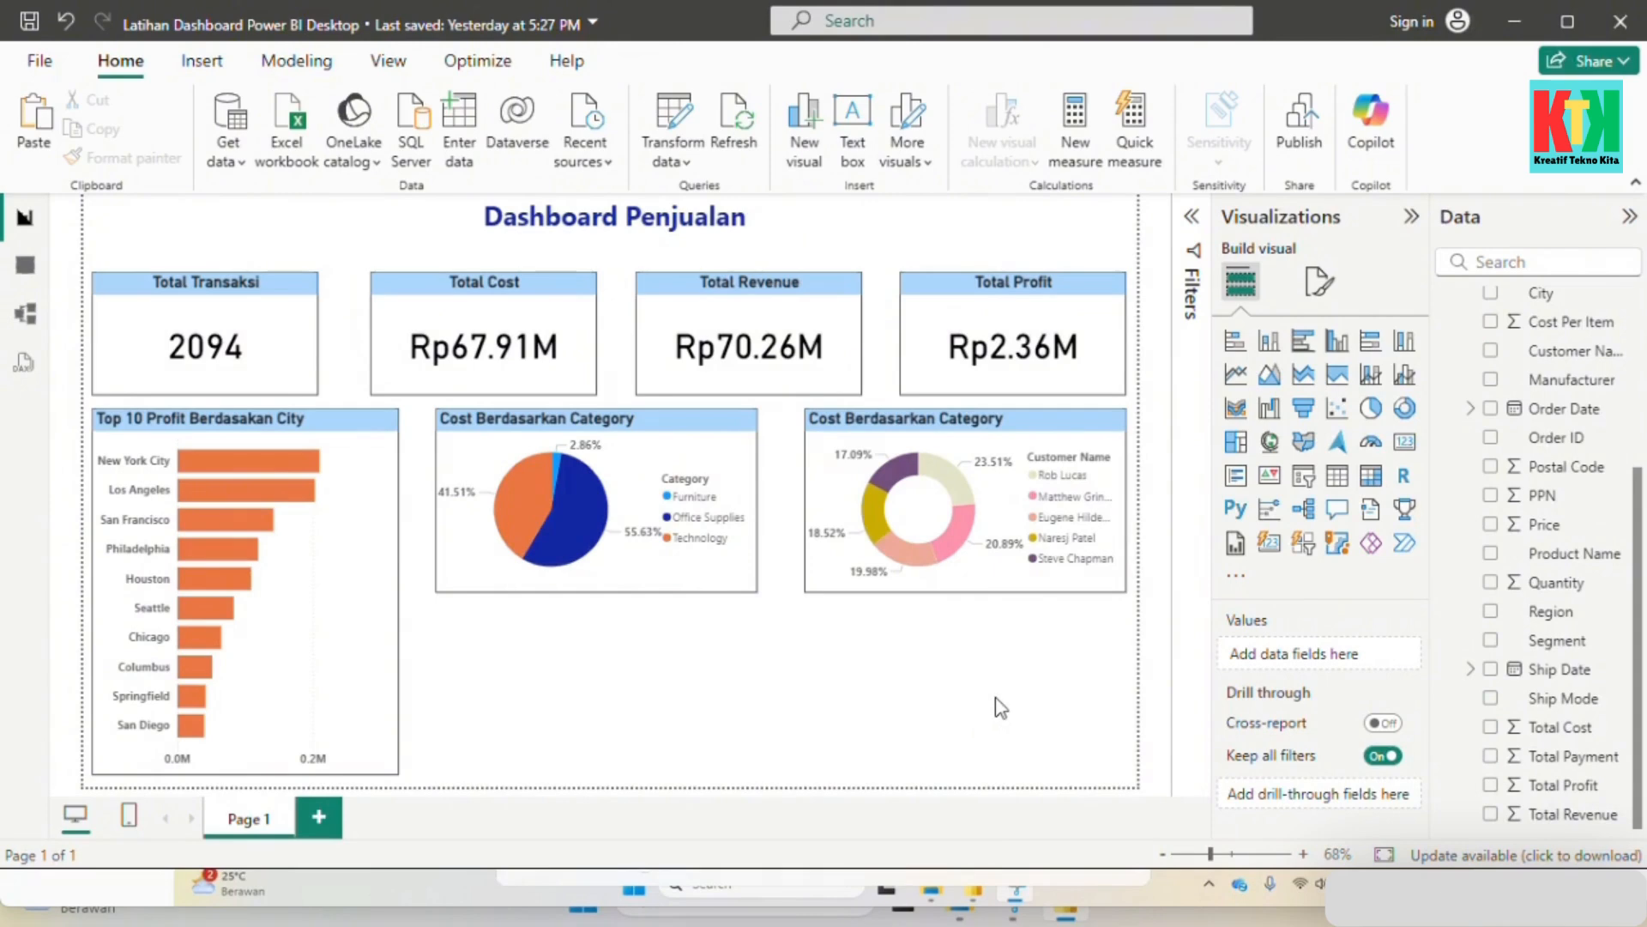
Step: Insert a stacked area chart beneath the pie chart, widen it to span both round charts, and lower its upper edge slightly
click(1305, 381)
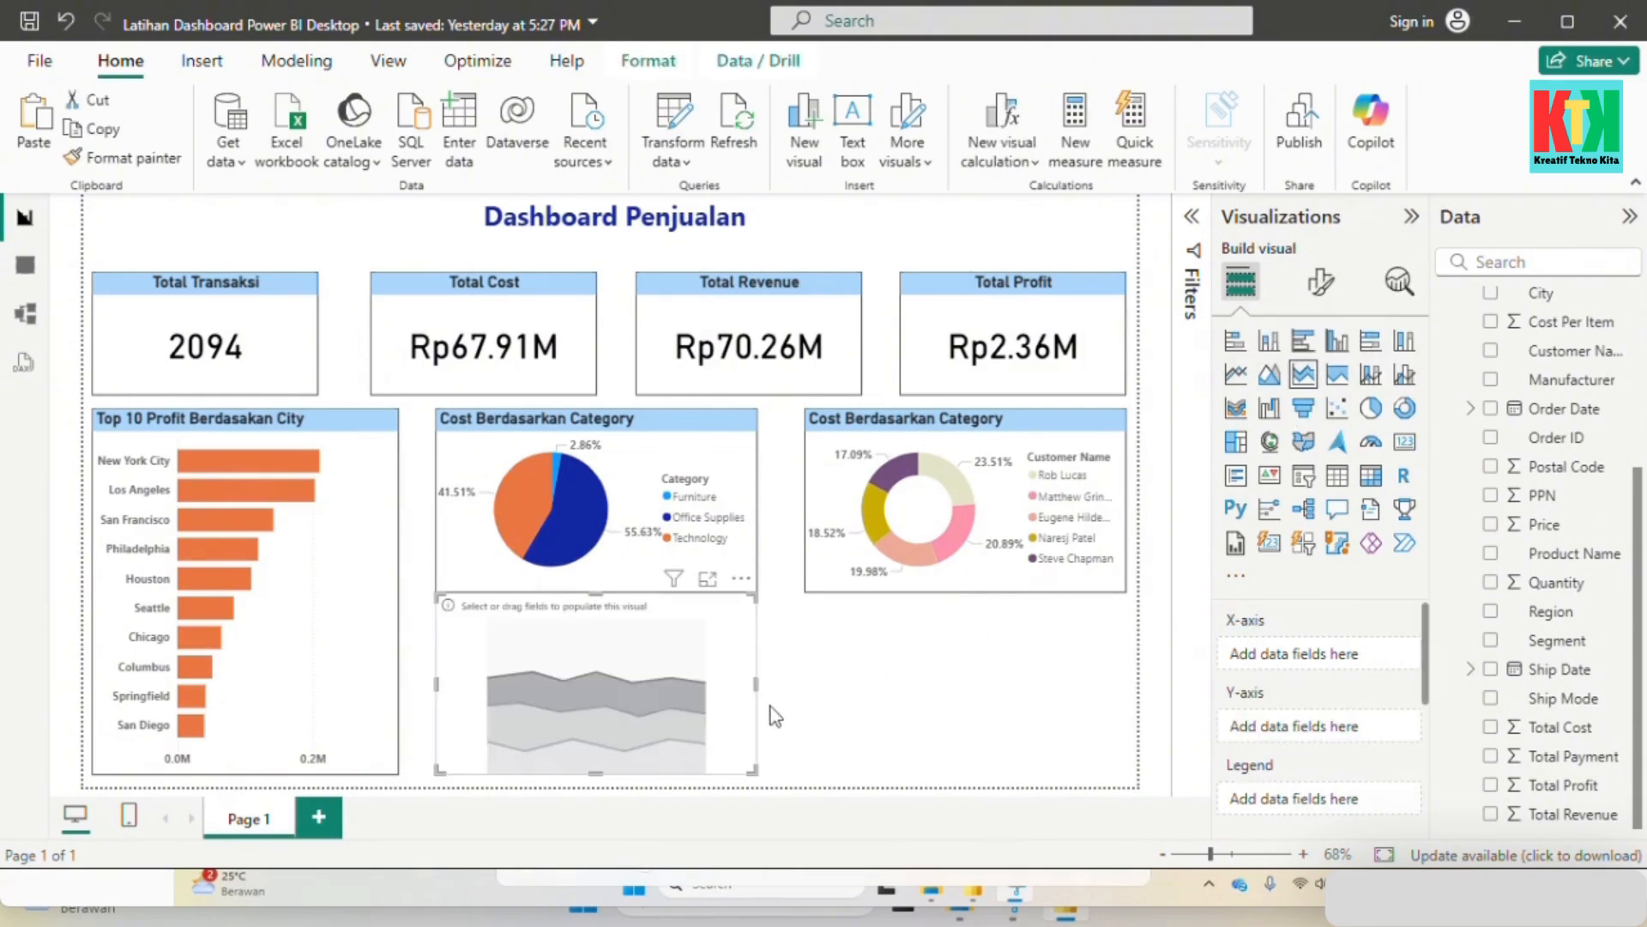
drag(755, 679, 1125, 684)
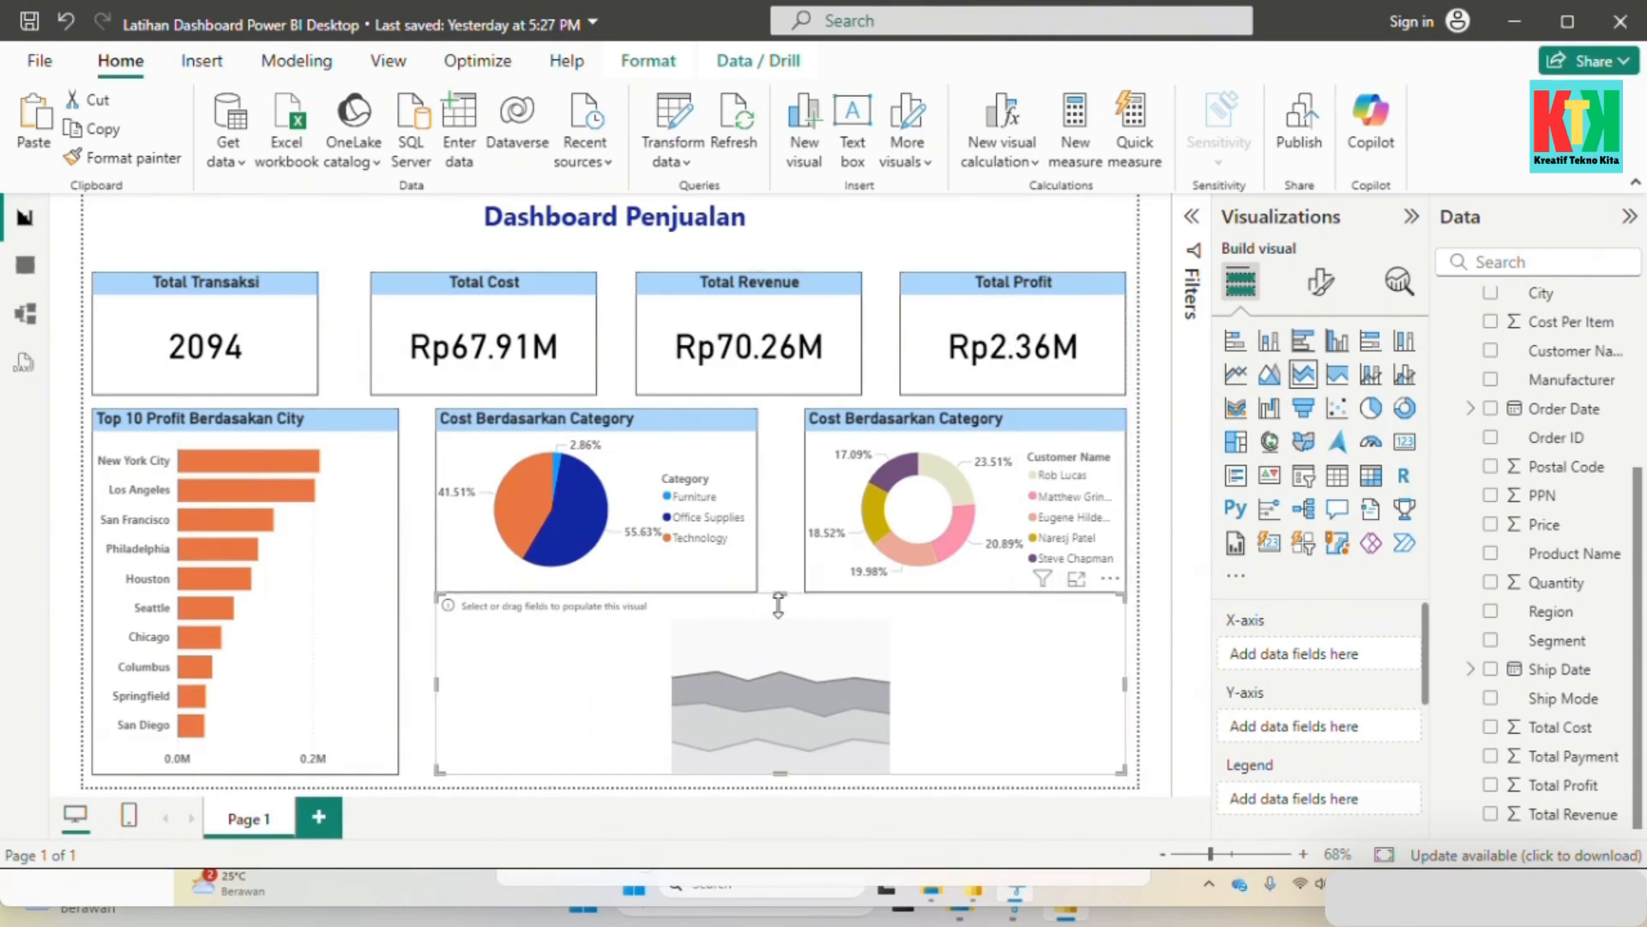
drag(778, 603, 778, 615)
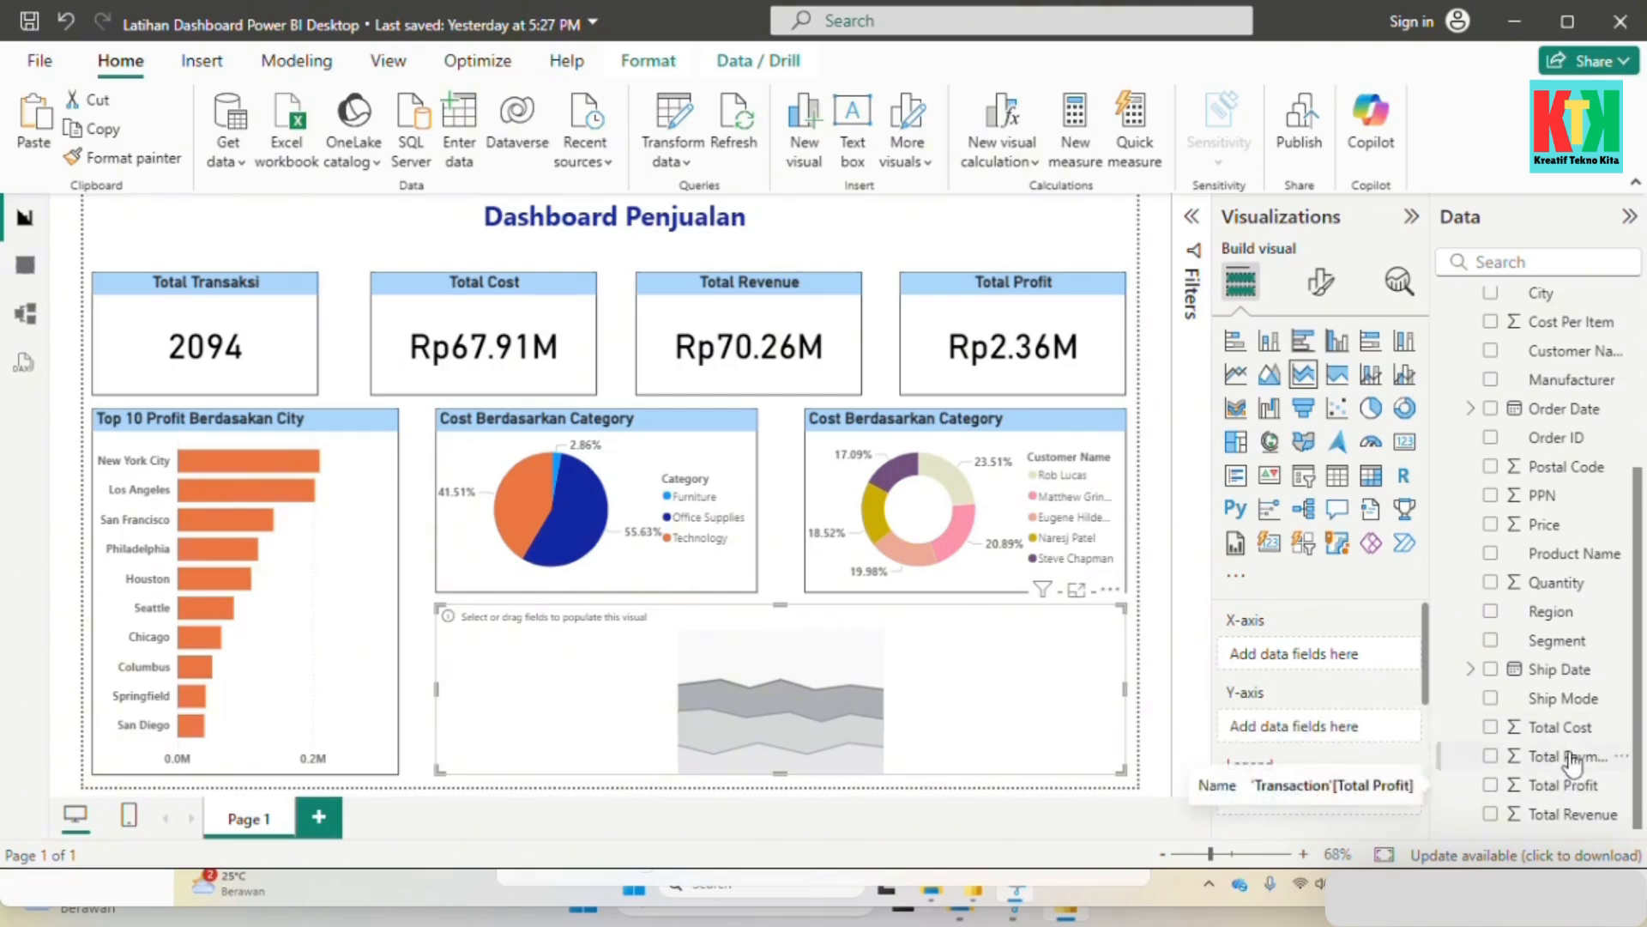
Step: Assign the Year and Quarter levels of Order Date to the stacked area chart's X-axis
click(1470, 409)
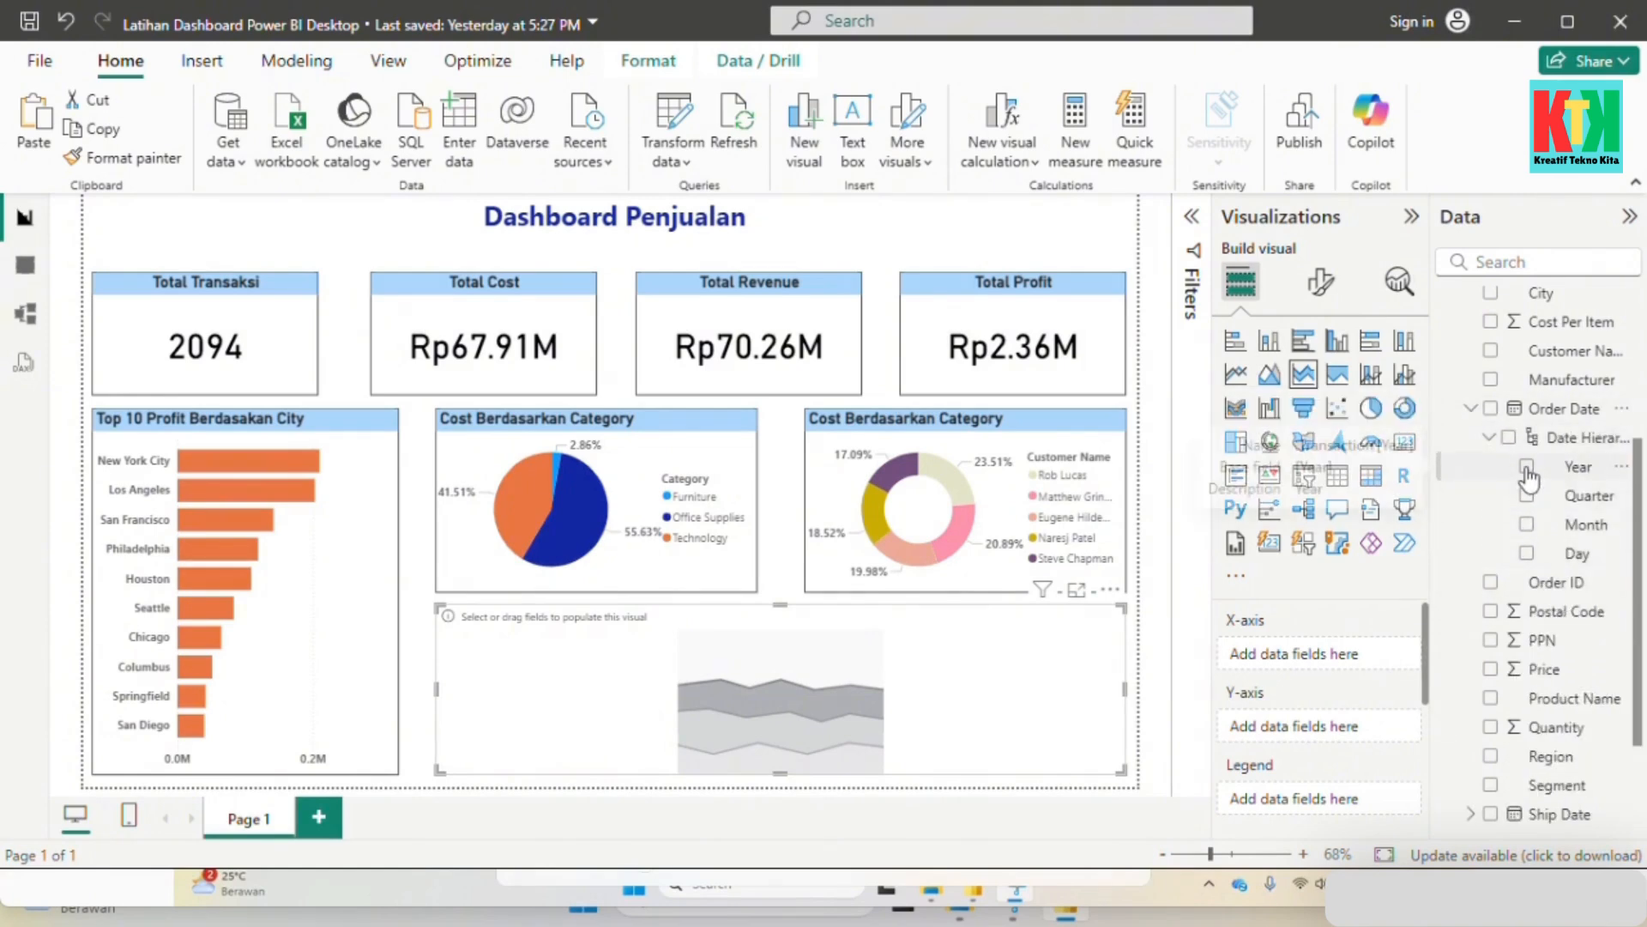
drag(1563, 471, 1346, 660)
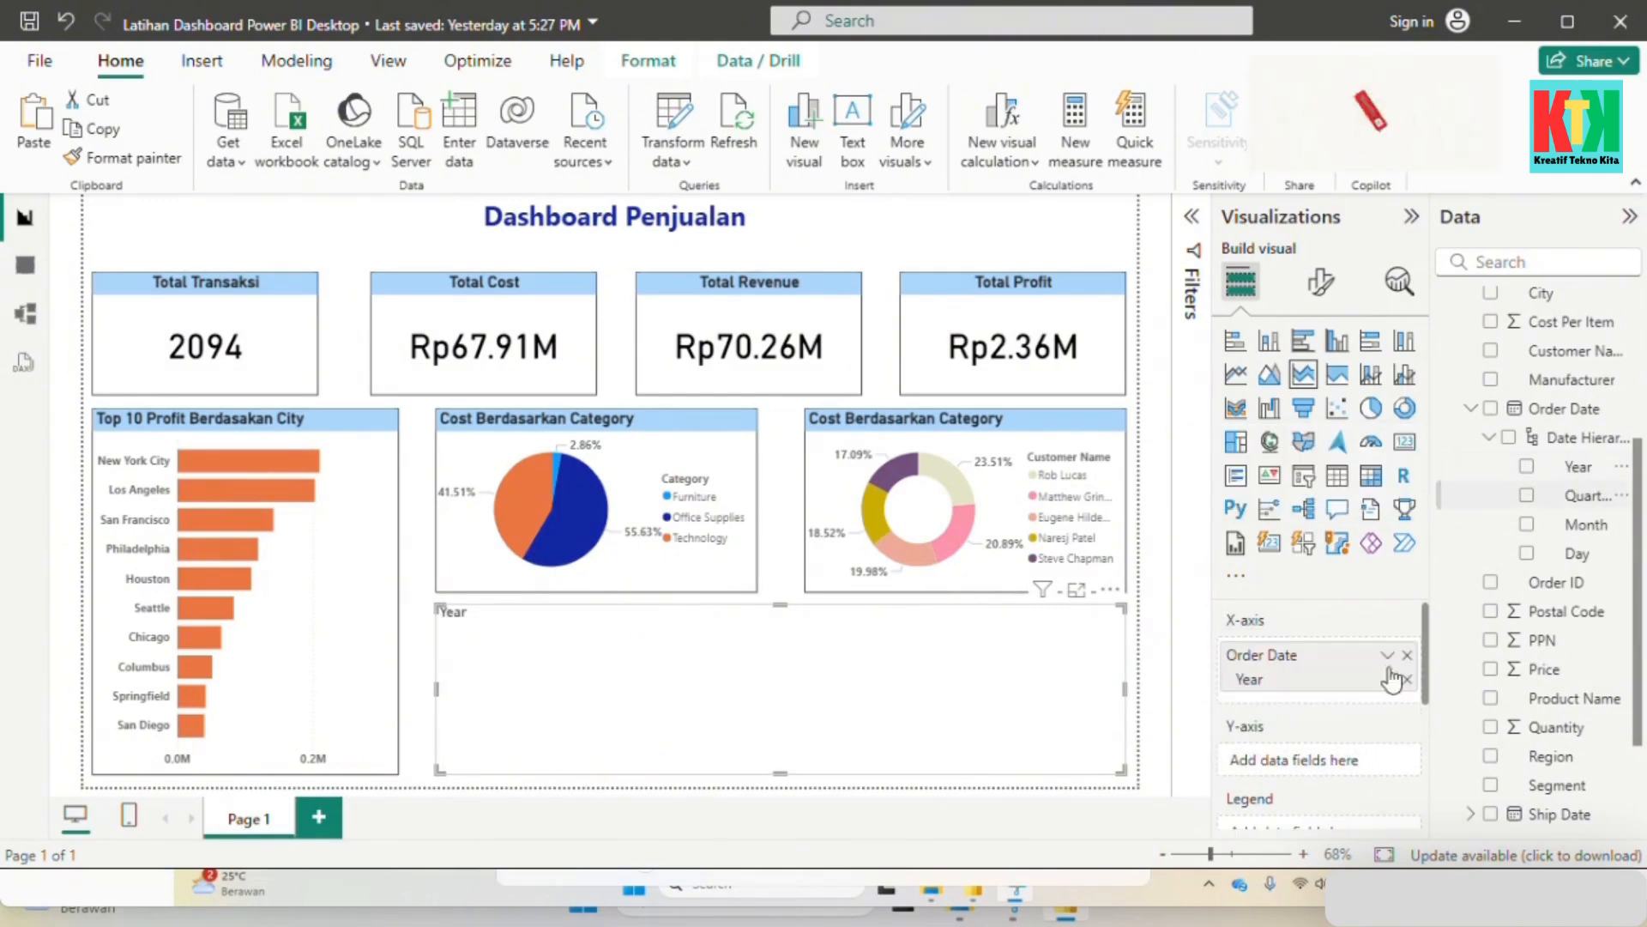
drag(1580, 495, 1376, 692)
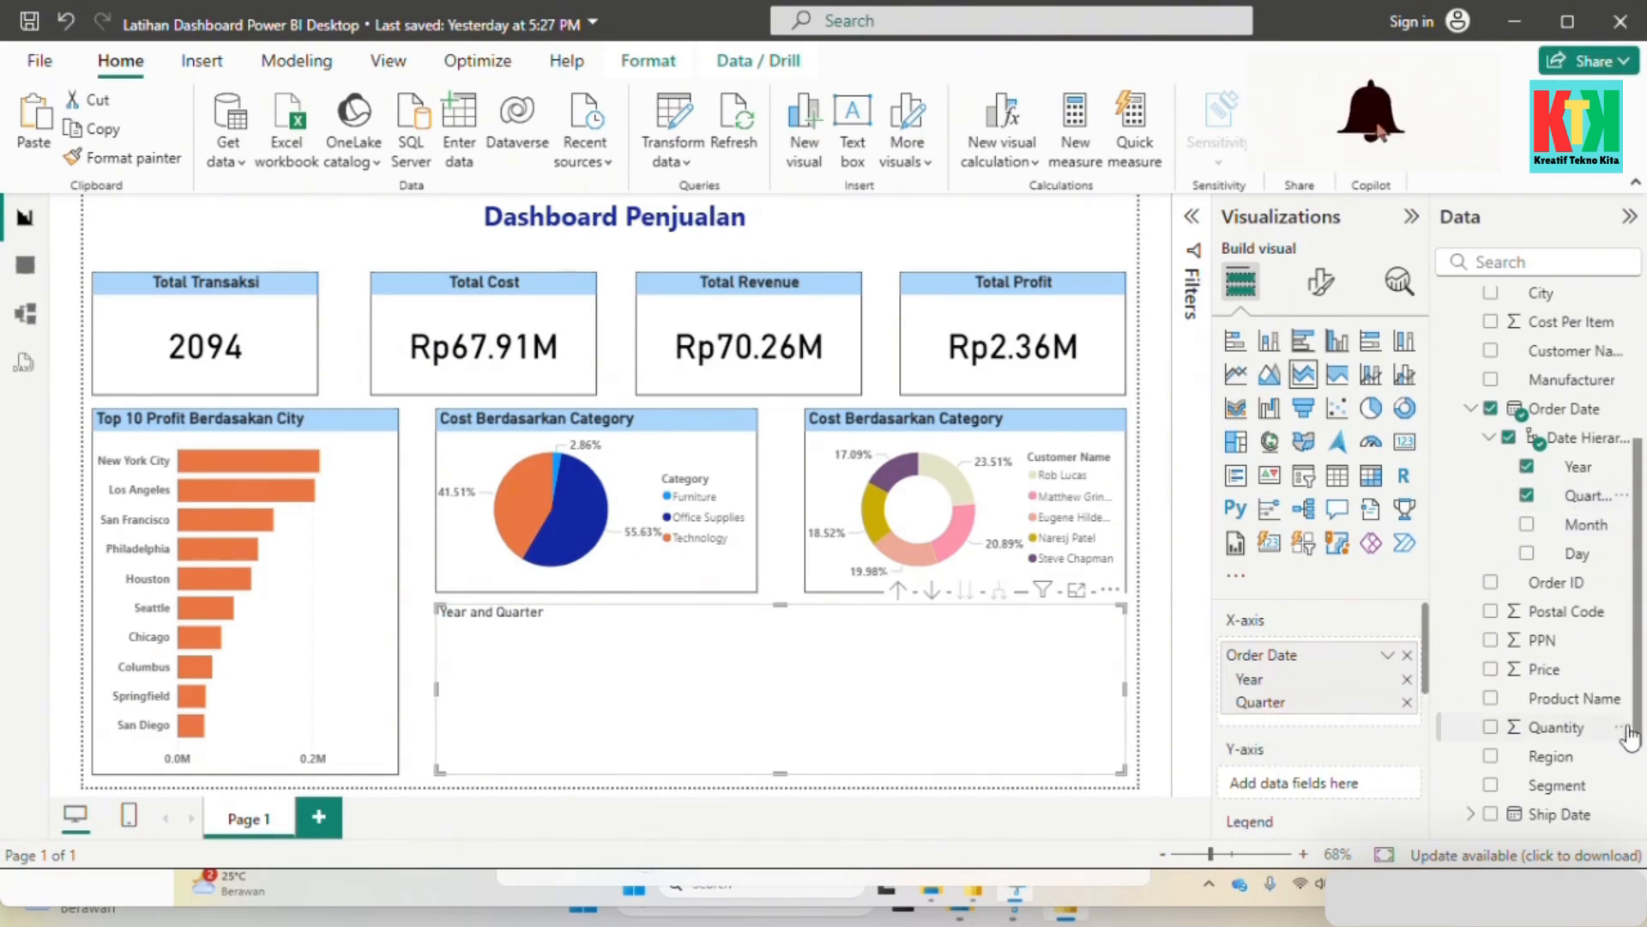
Step: Add Total Cost and Total Revenue to the stacked area chart's Y-axis
scroll(1276, 766, down, 2)
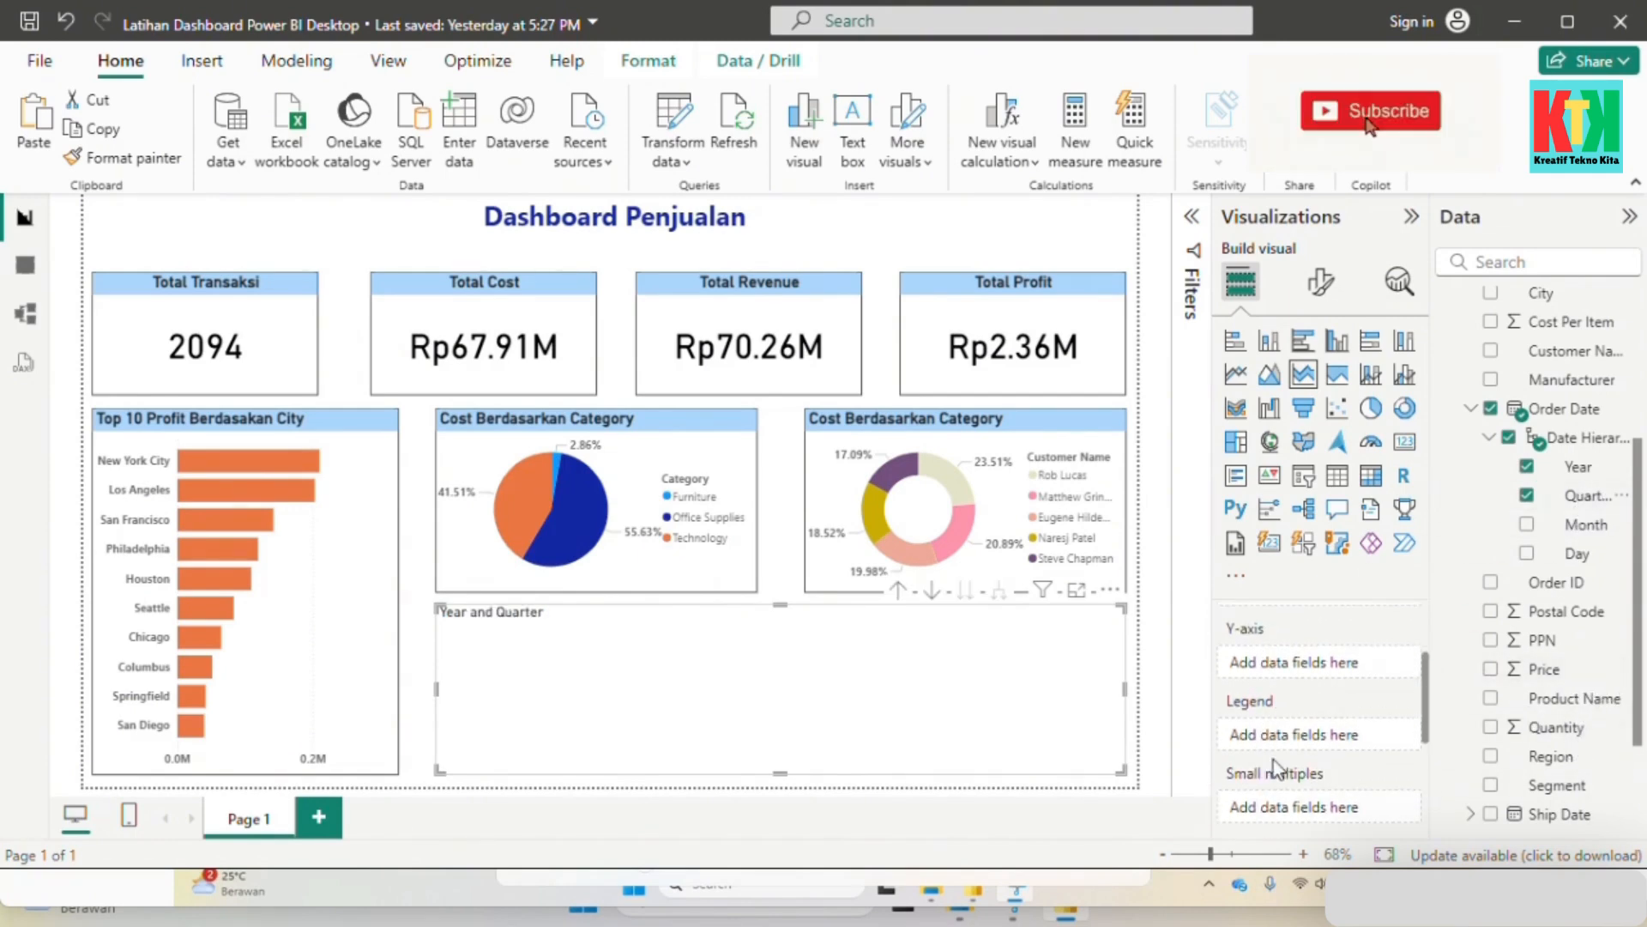
scroll(1609, 811, down, 3)
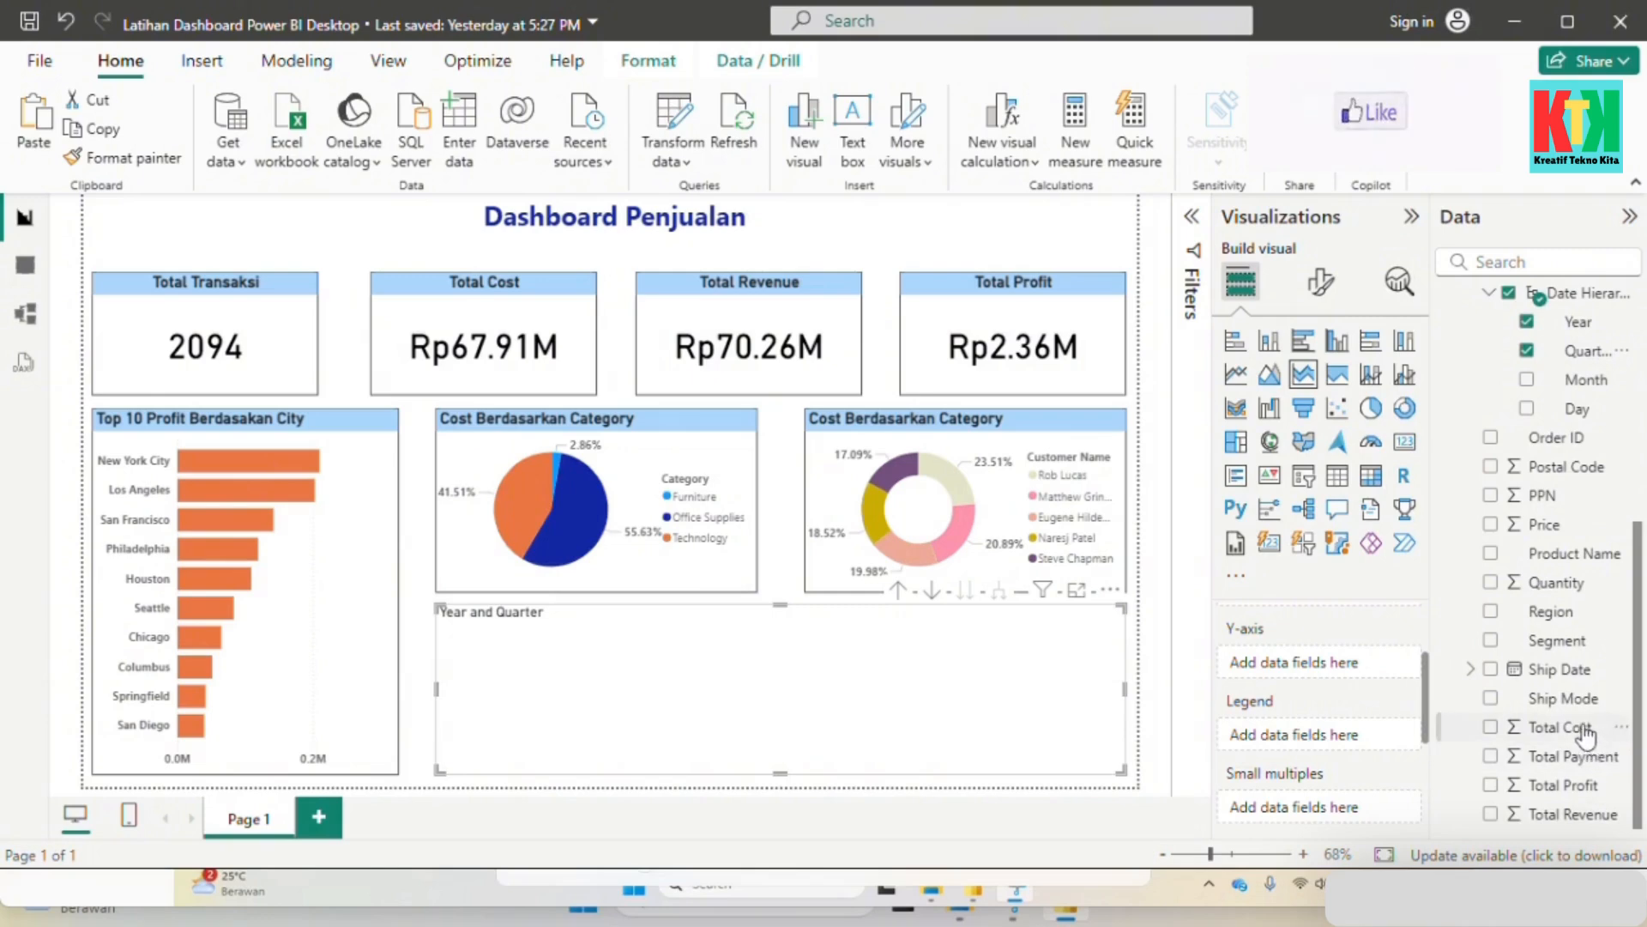
drag(1574, 740, 1343, 666)
drag(1578, 815, 1382, 707)
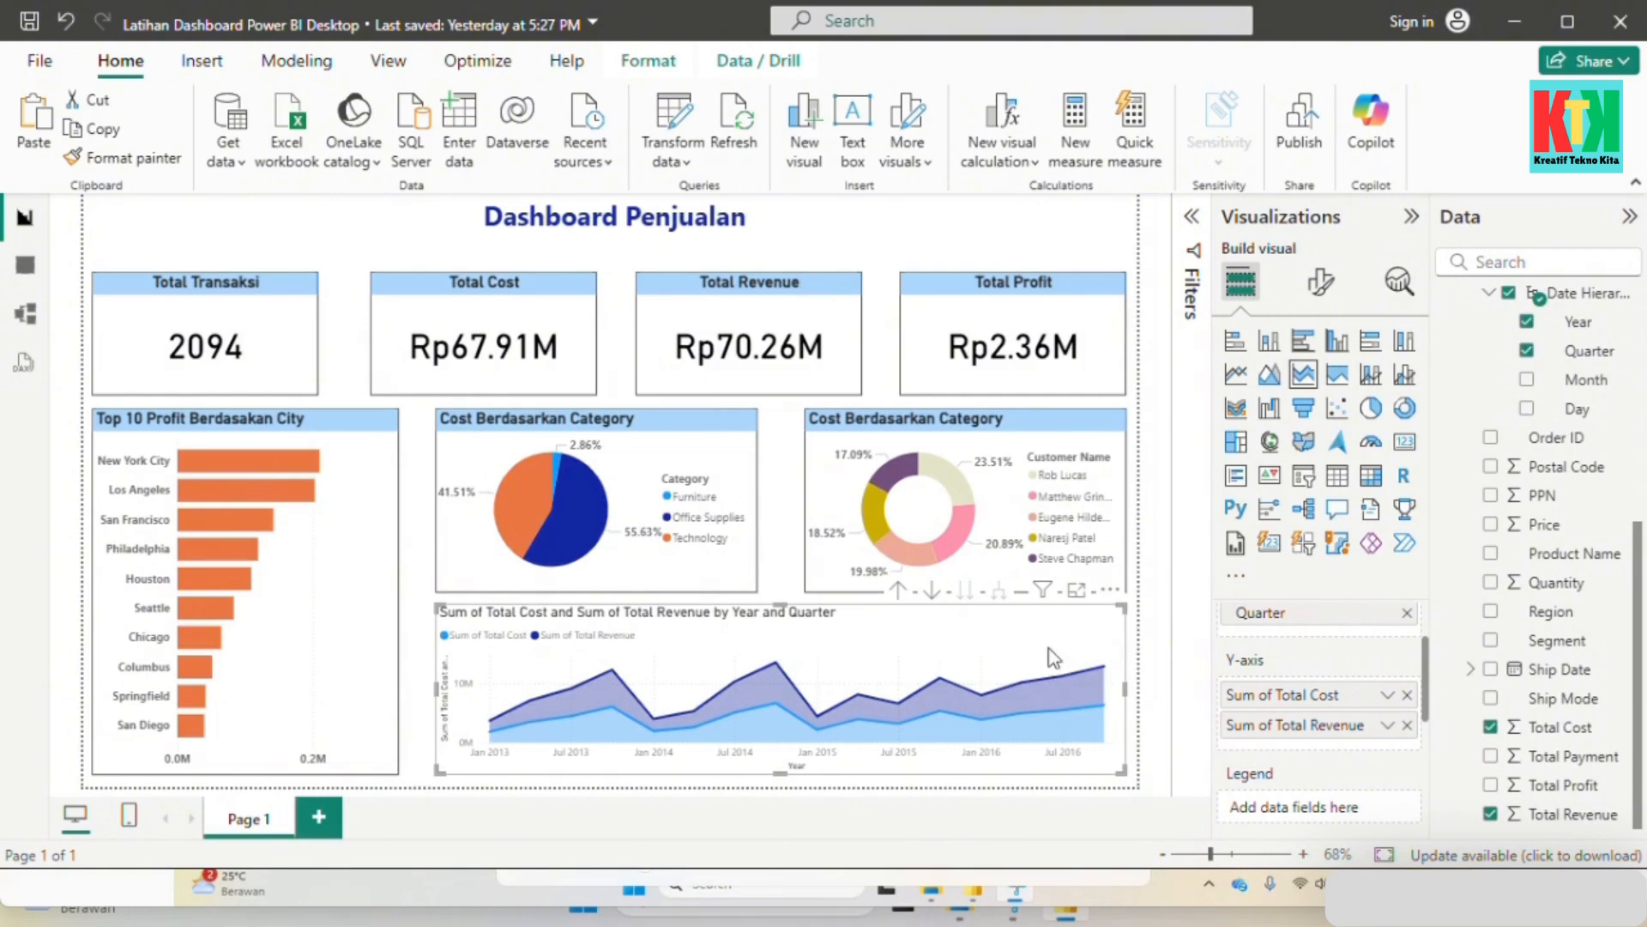
Step: Turn off the X-axis title of the stacked area chart
click(1322, 283)
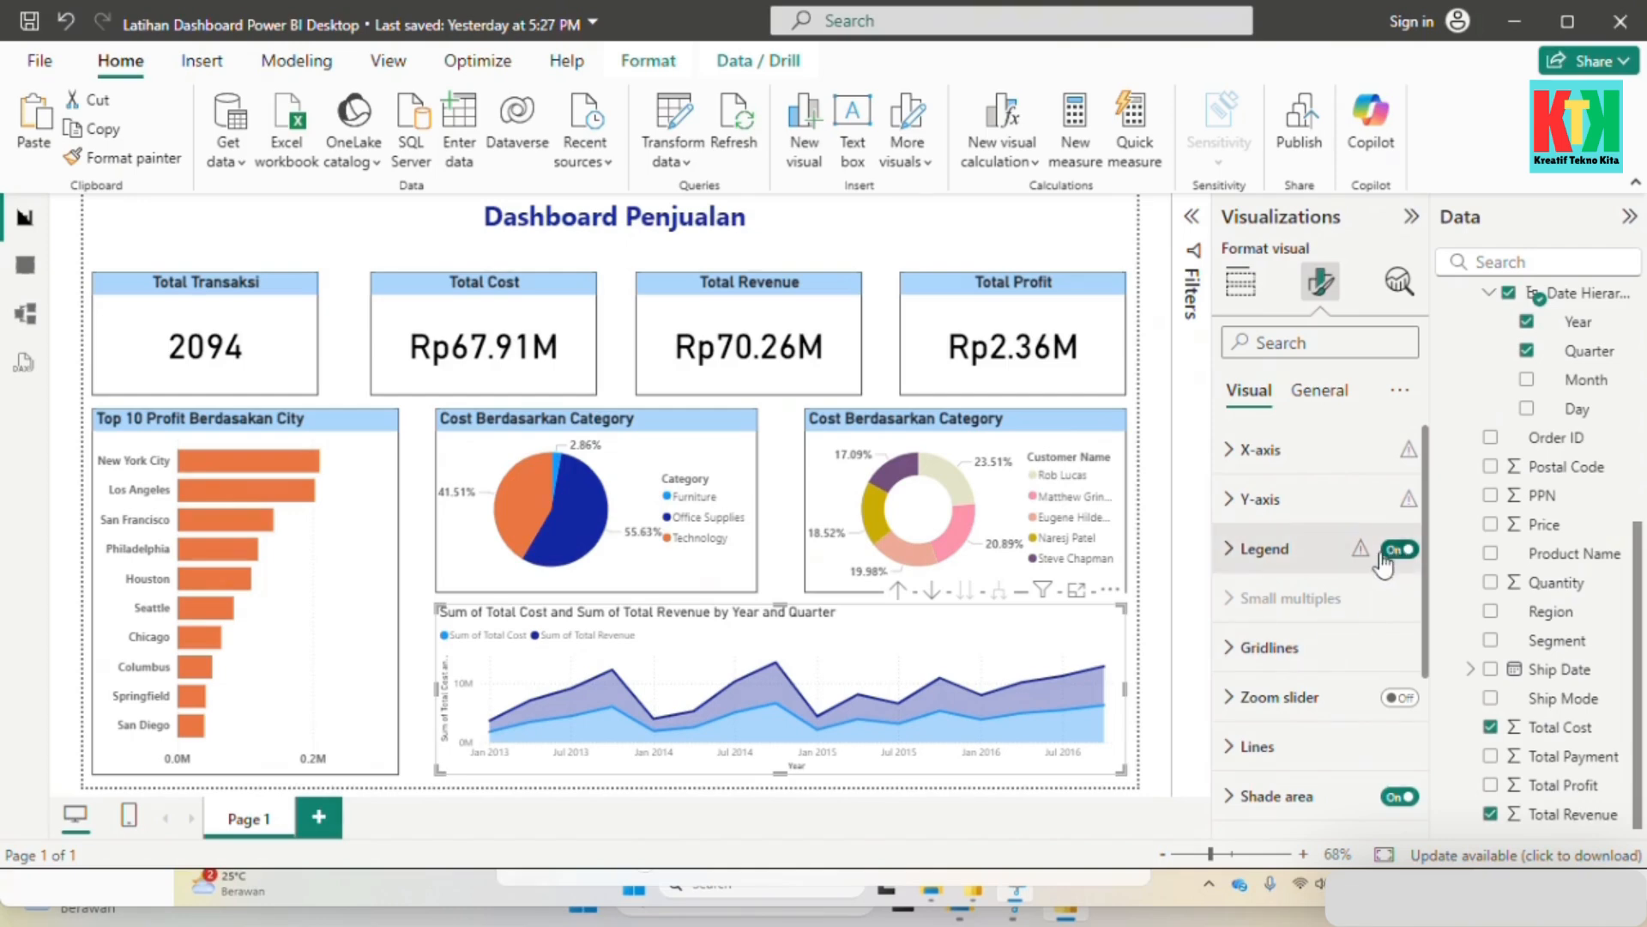
click(1261, 449)
scroll(1332, 671, down, 3)
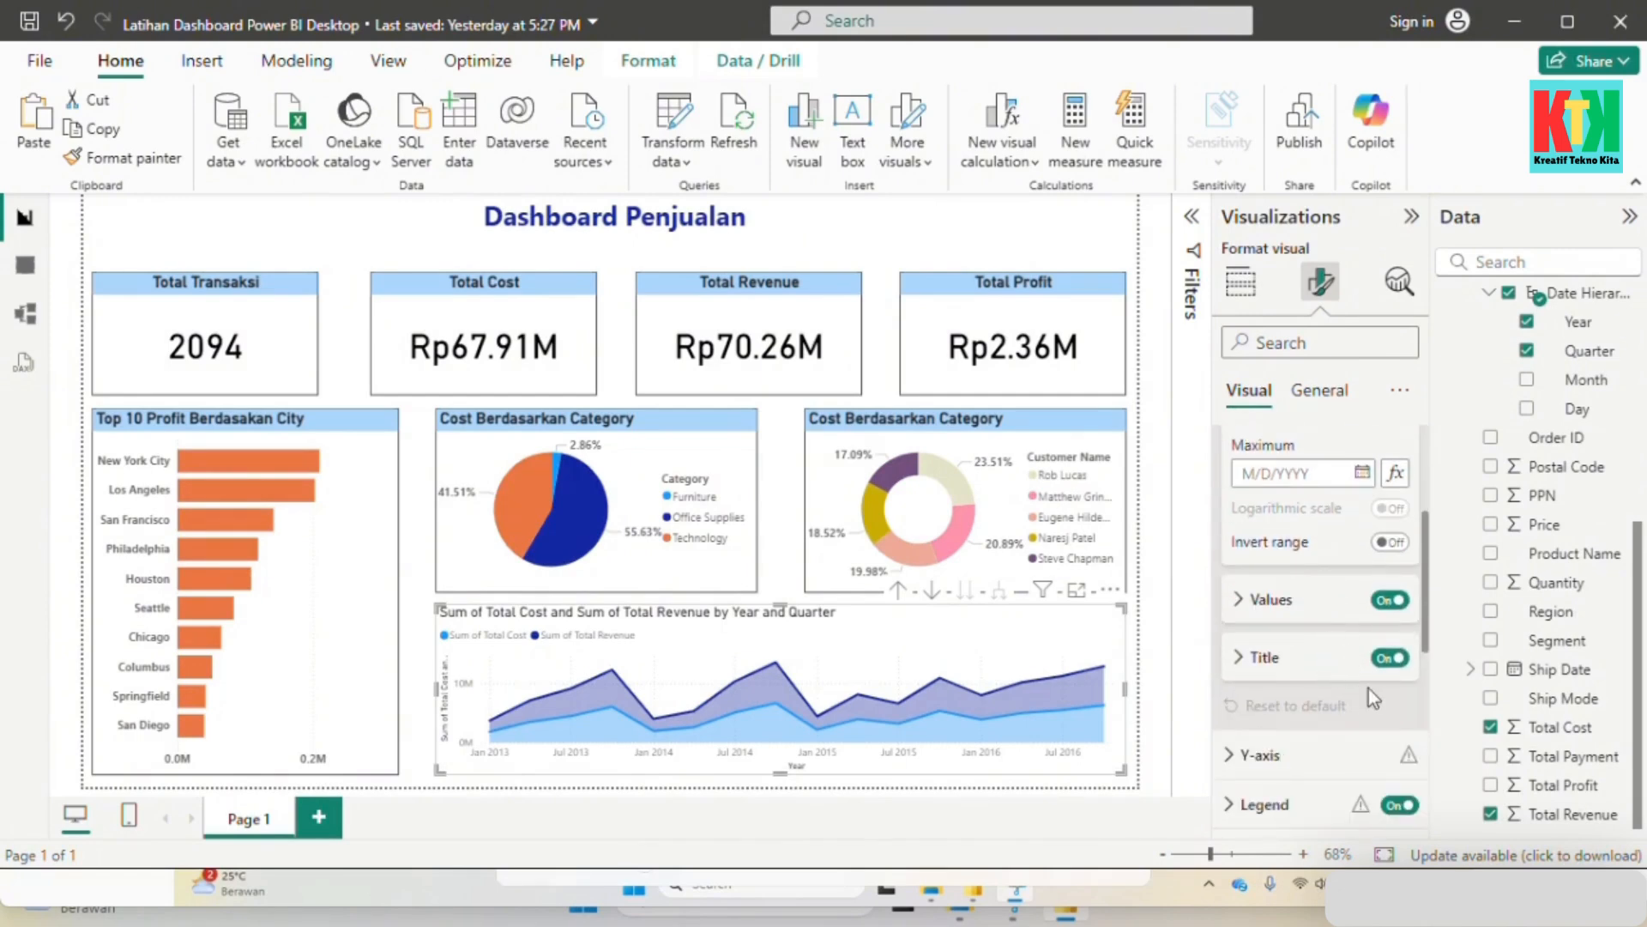
click(1390, 658)
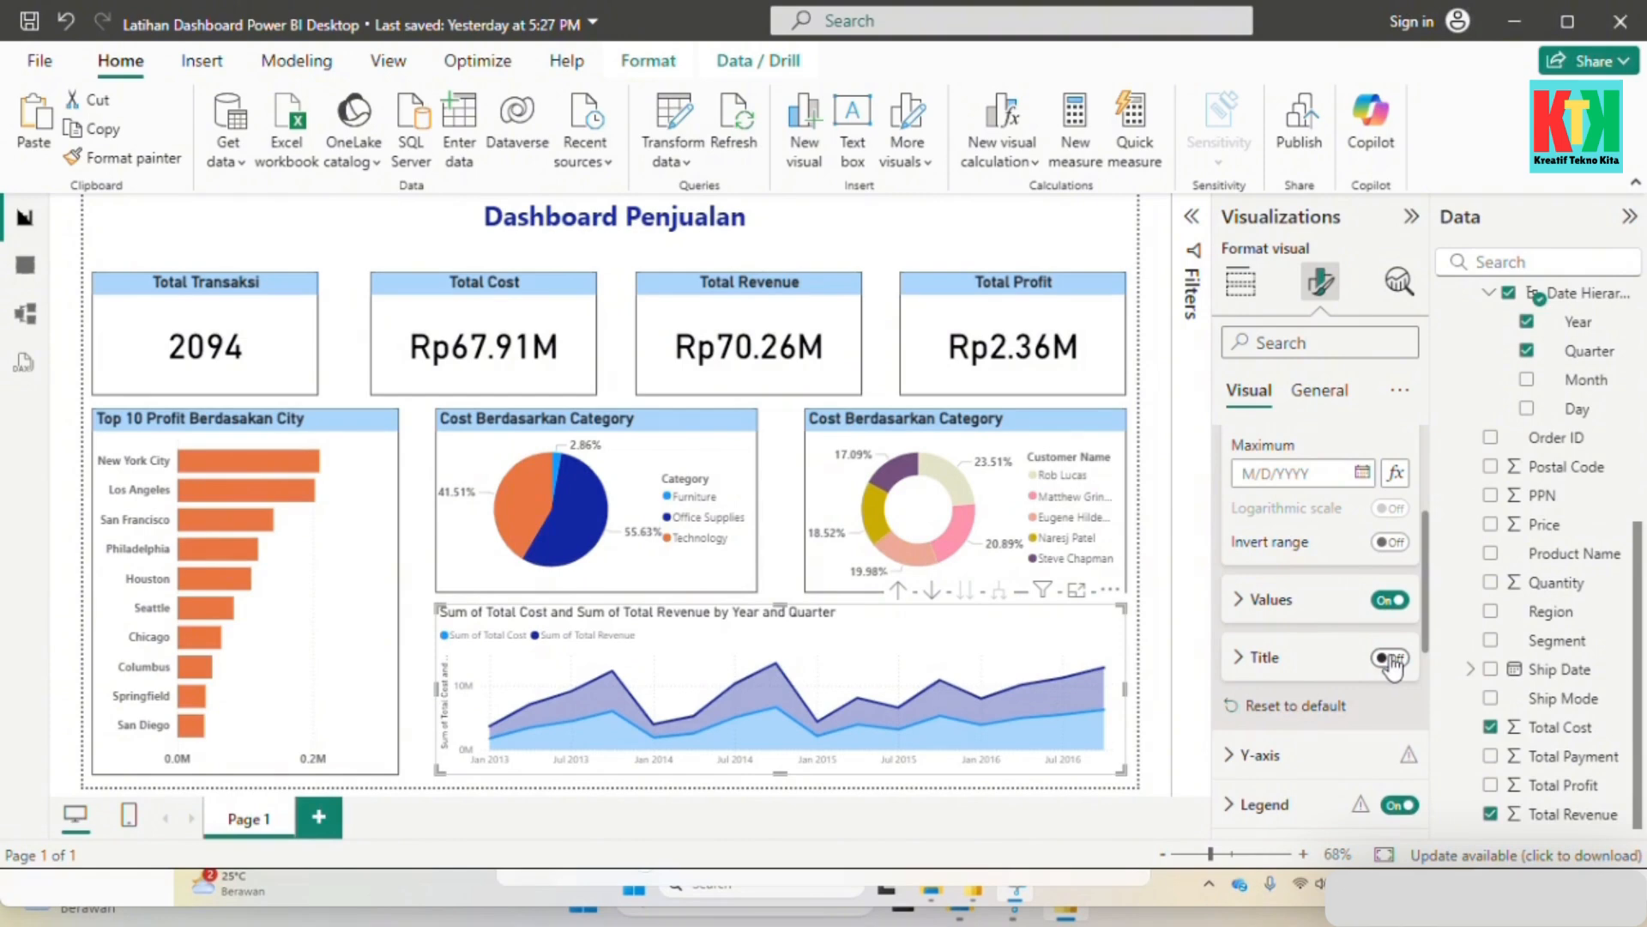
Step: Format the X-axis values of the stacked area chart in bold at font size 10
click(1382, 613)
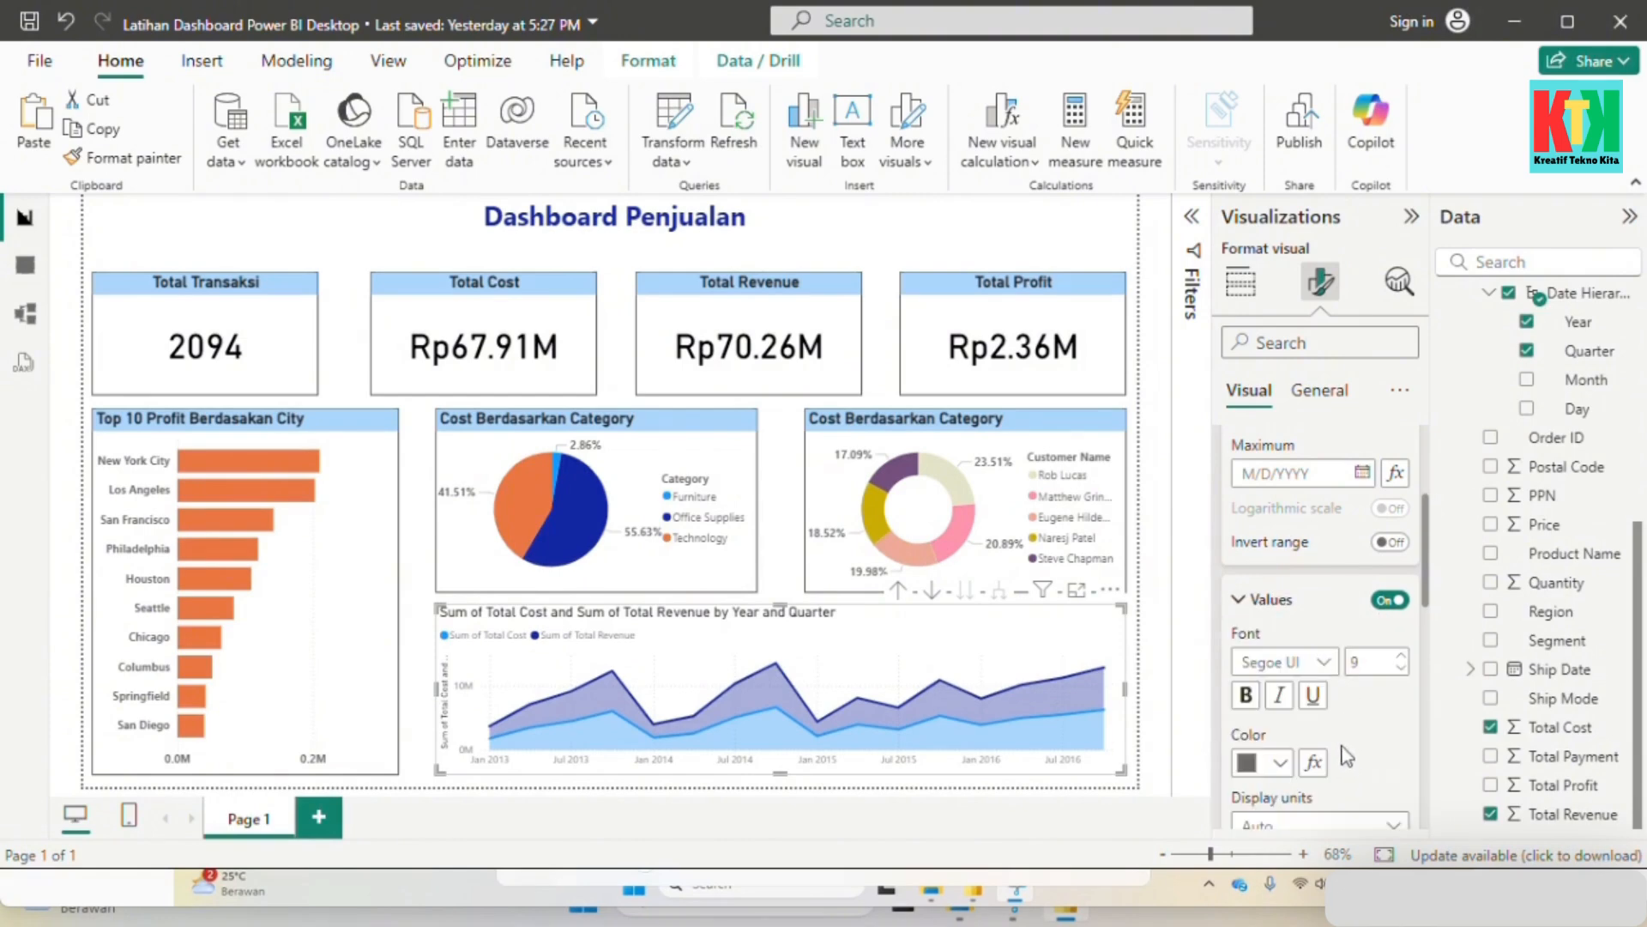
click(1245, 695)
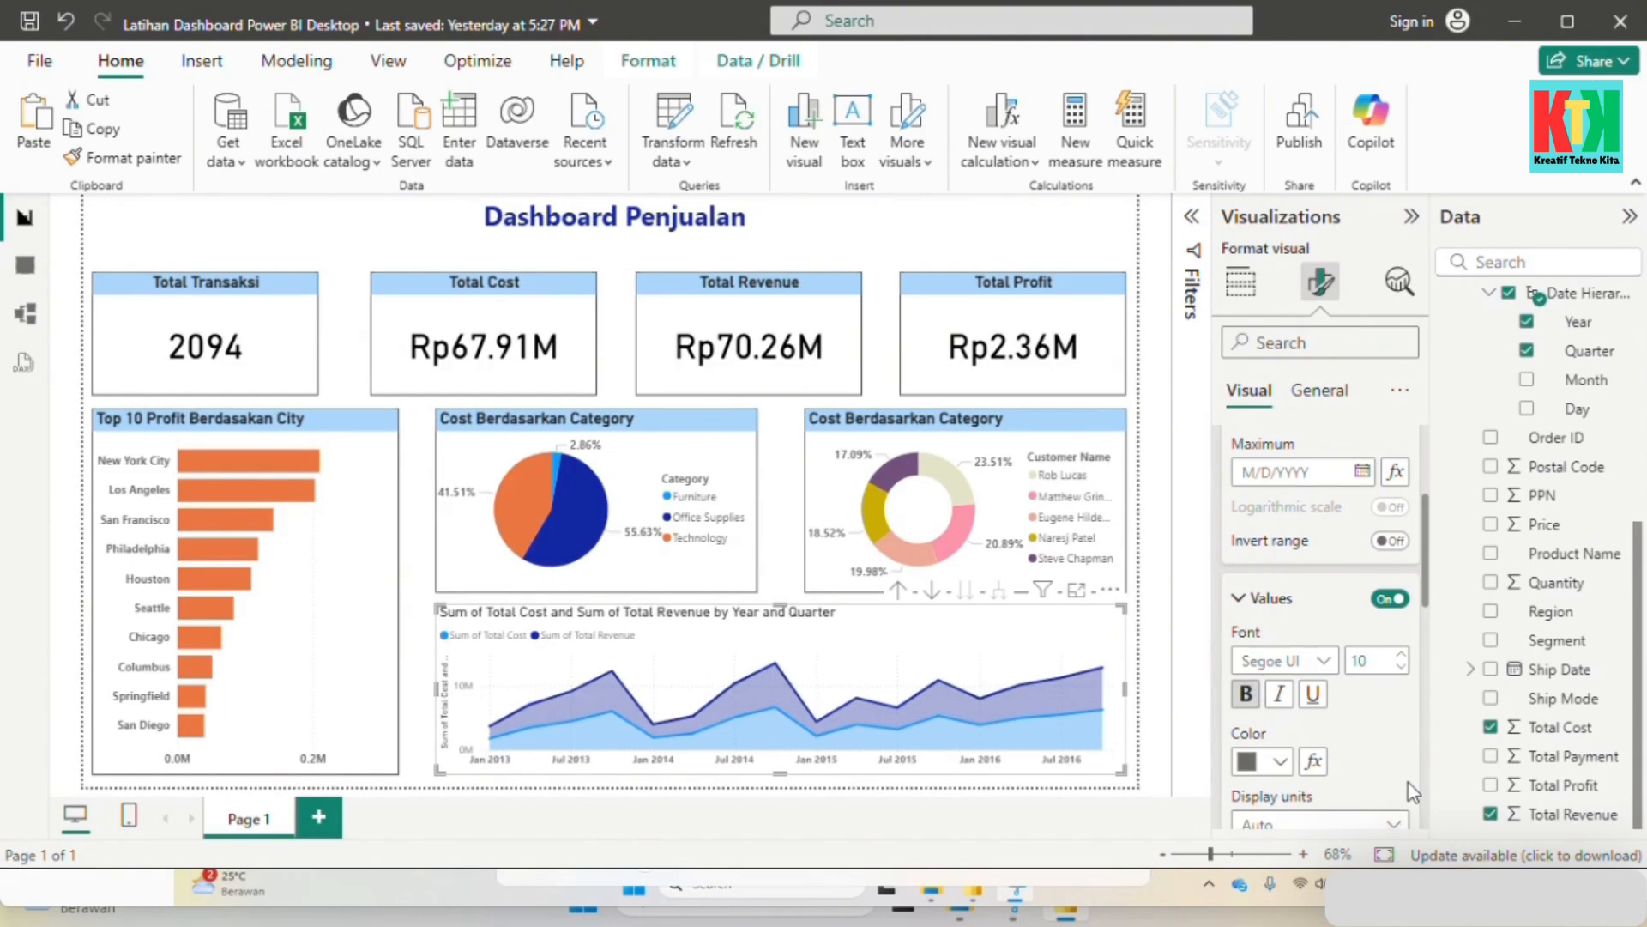
scroll(1409, 782, down, 3)
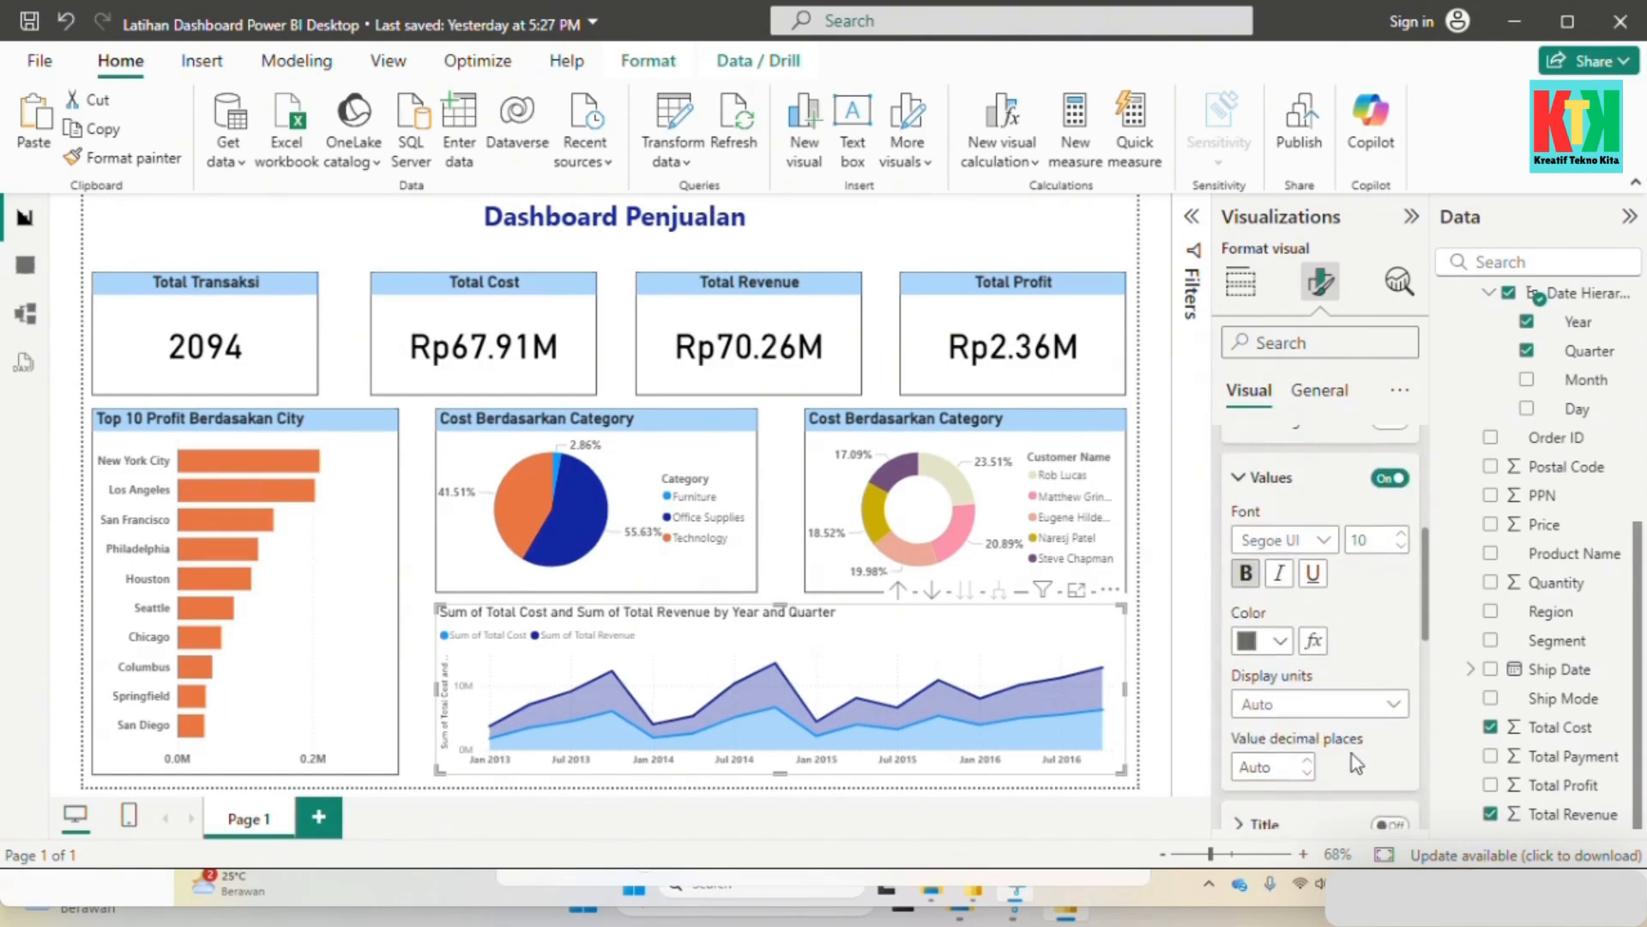
scroll(1355, 762, down, 3)
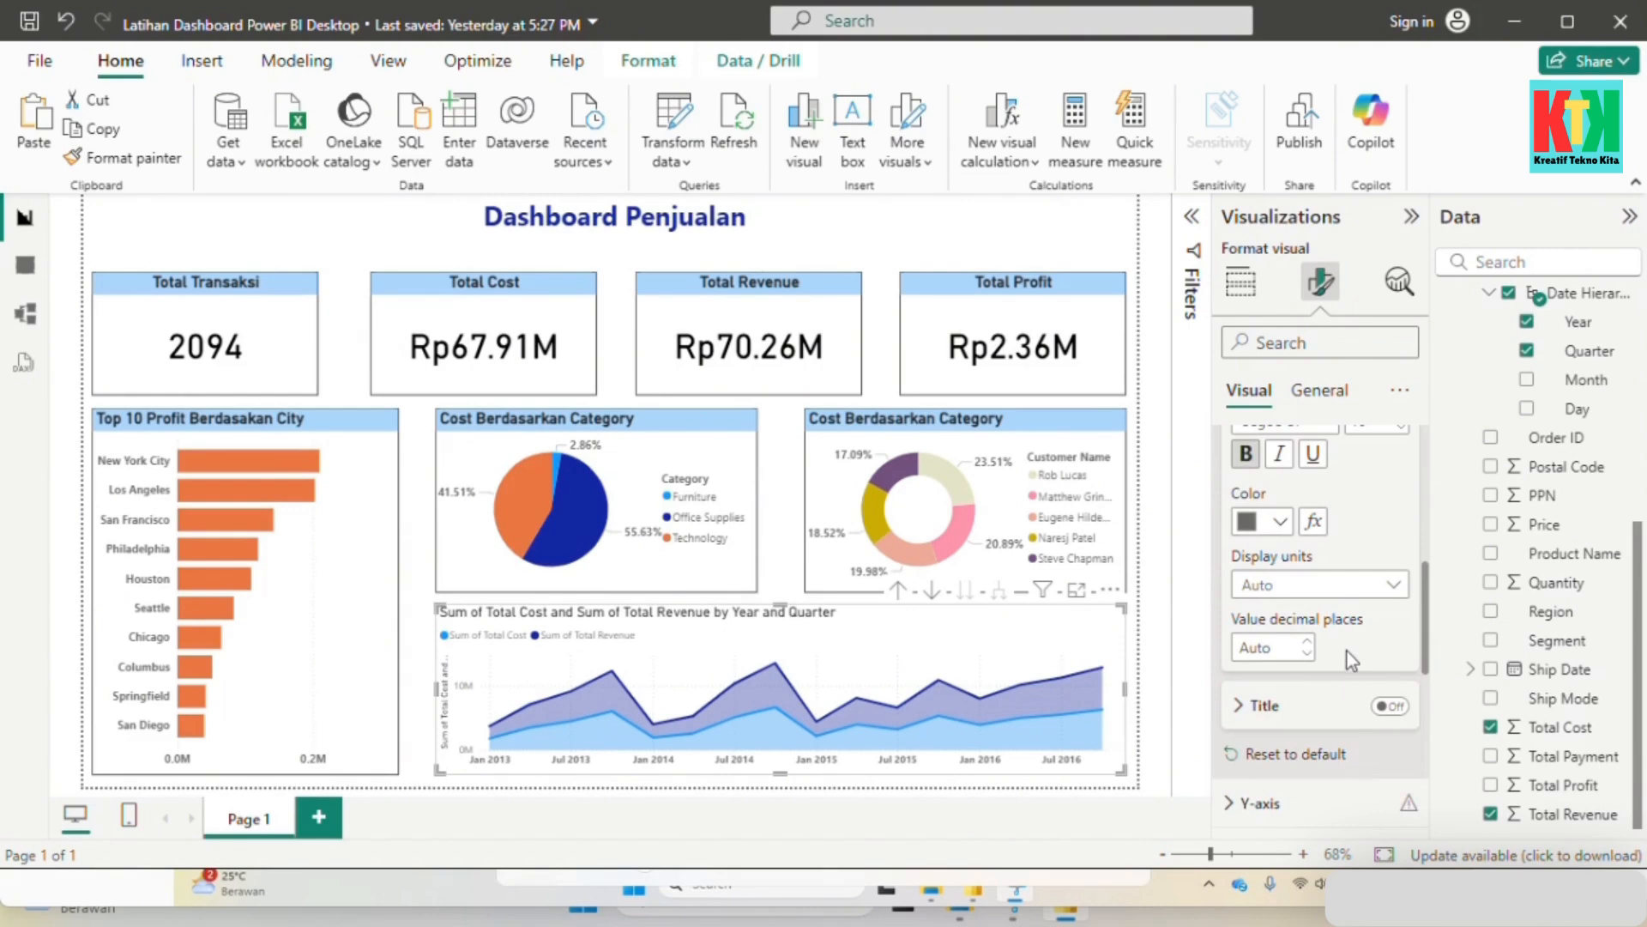
Step: Turn off the Y-axis title of the stacked area chart
scroll(1347, 678, down, 3)
click(1339, 684)
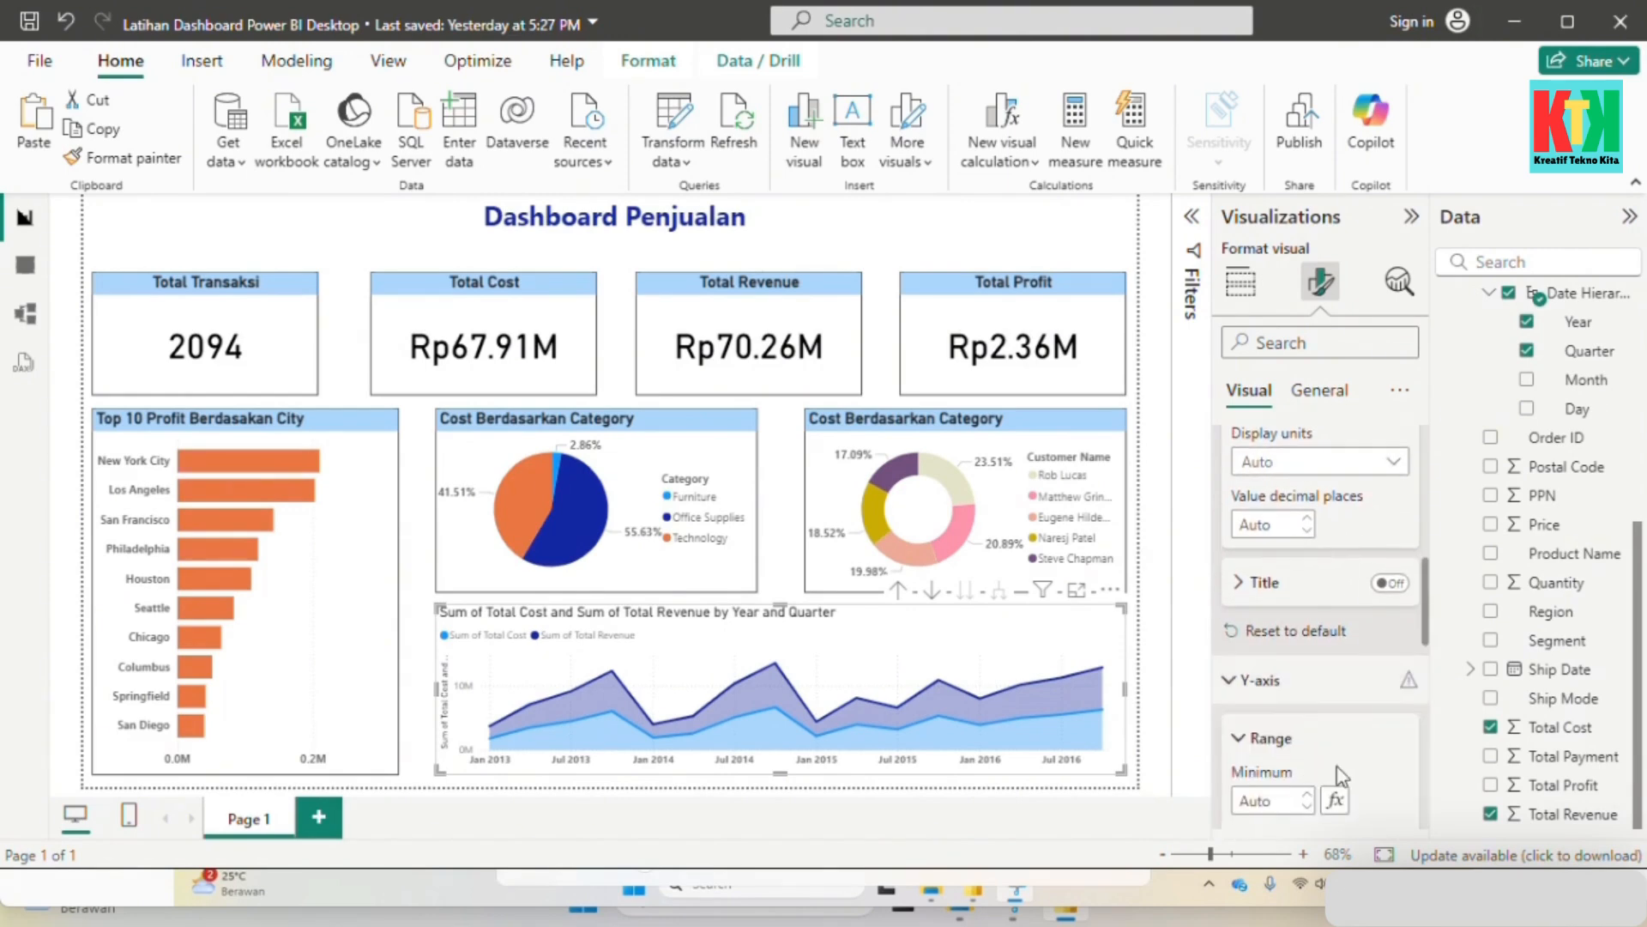
scroll(1342, 763, down, 9)
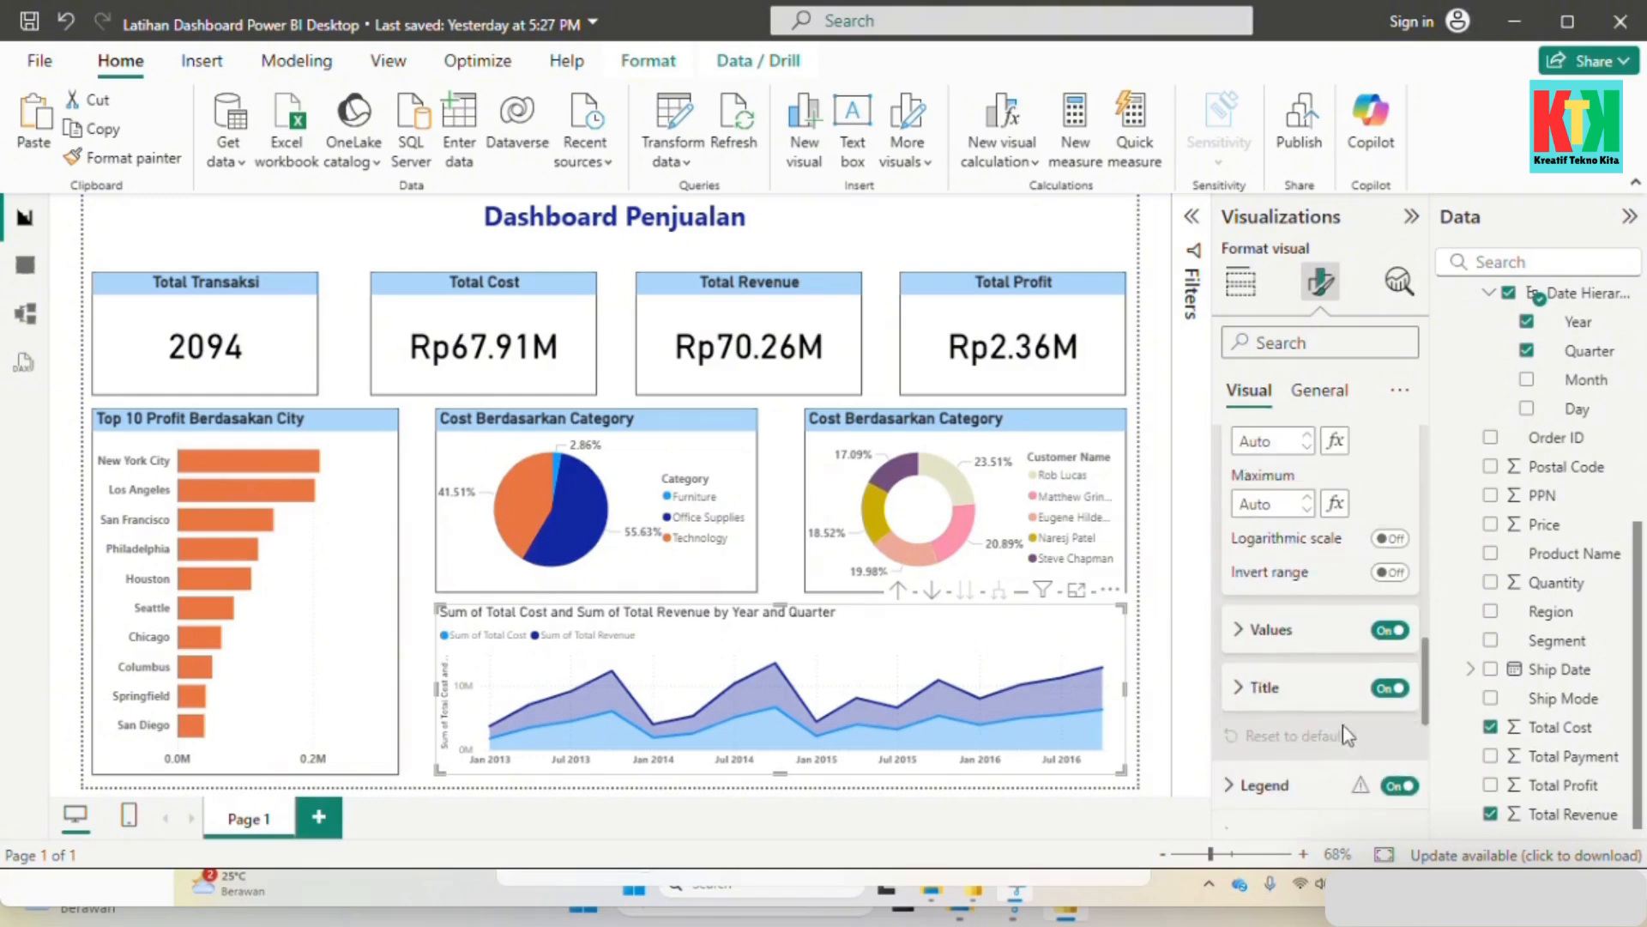
click(1391, 689)
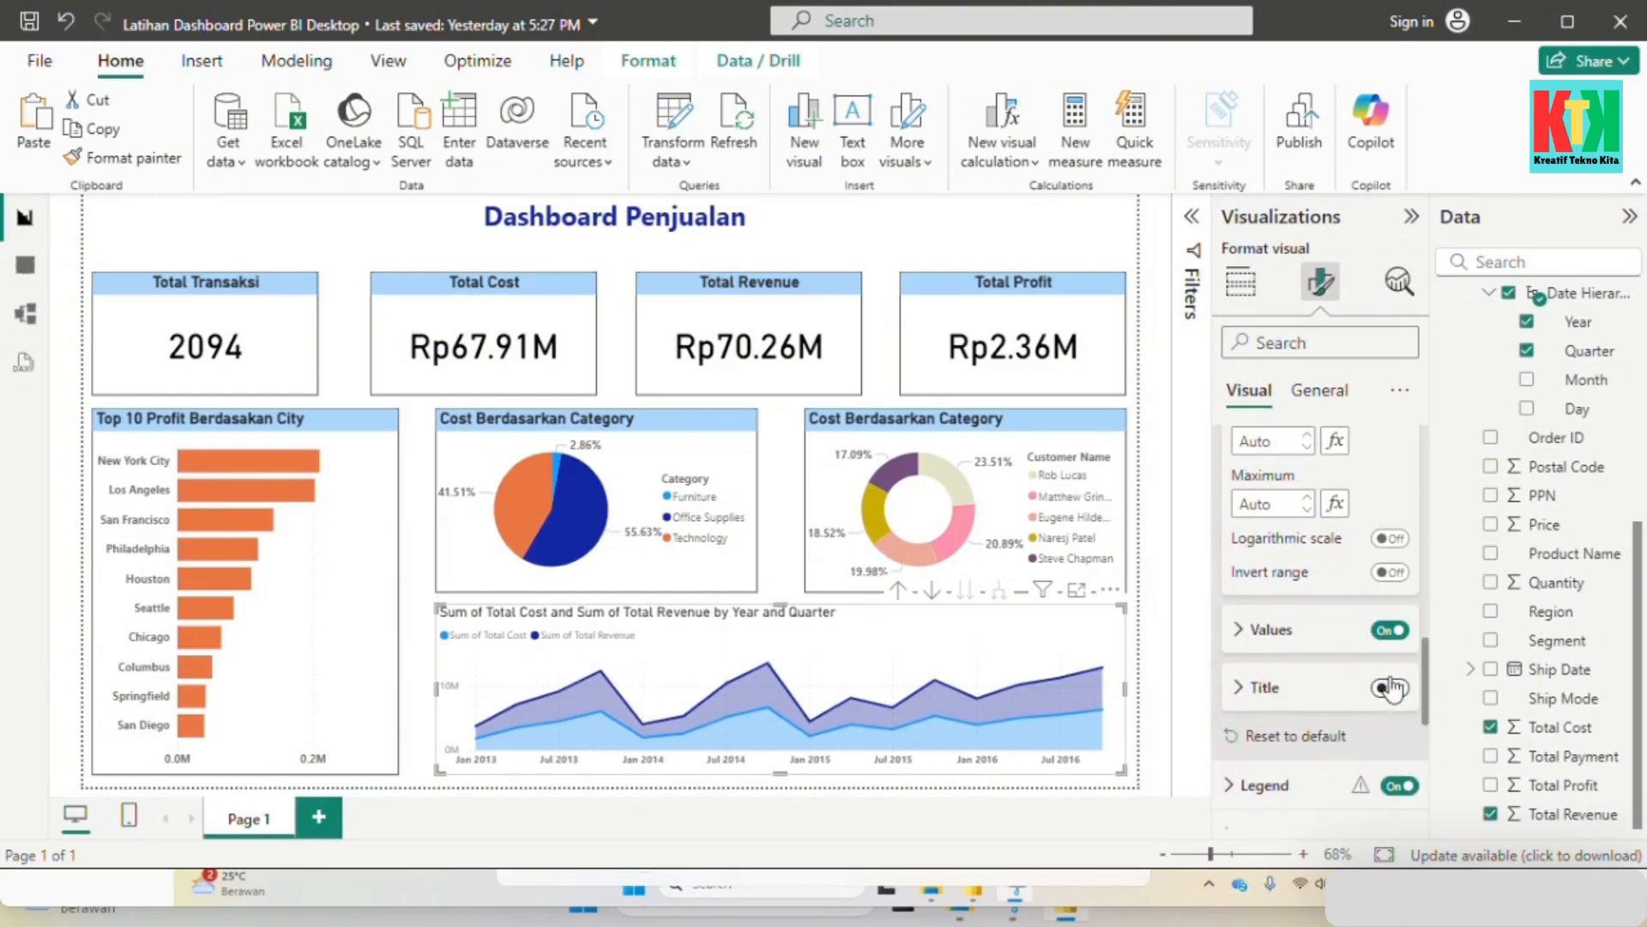
Step: Make the area chart's Y-axis values bold at font size 10 and set their display units to Millions
click(1380, 645)
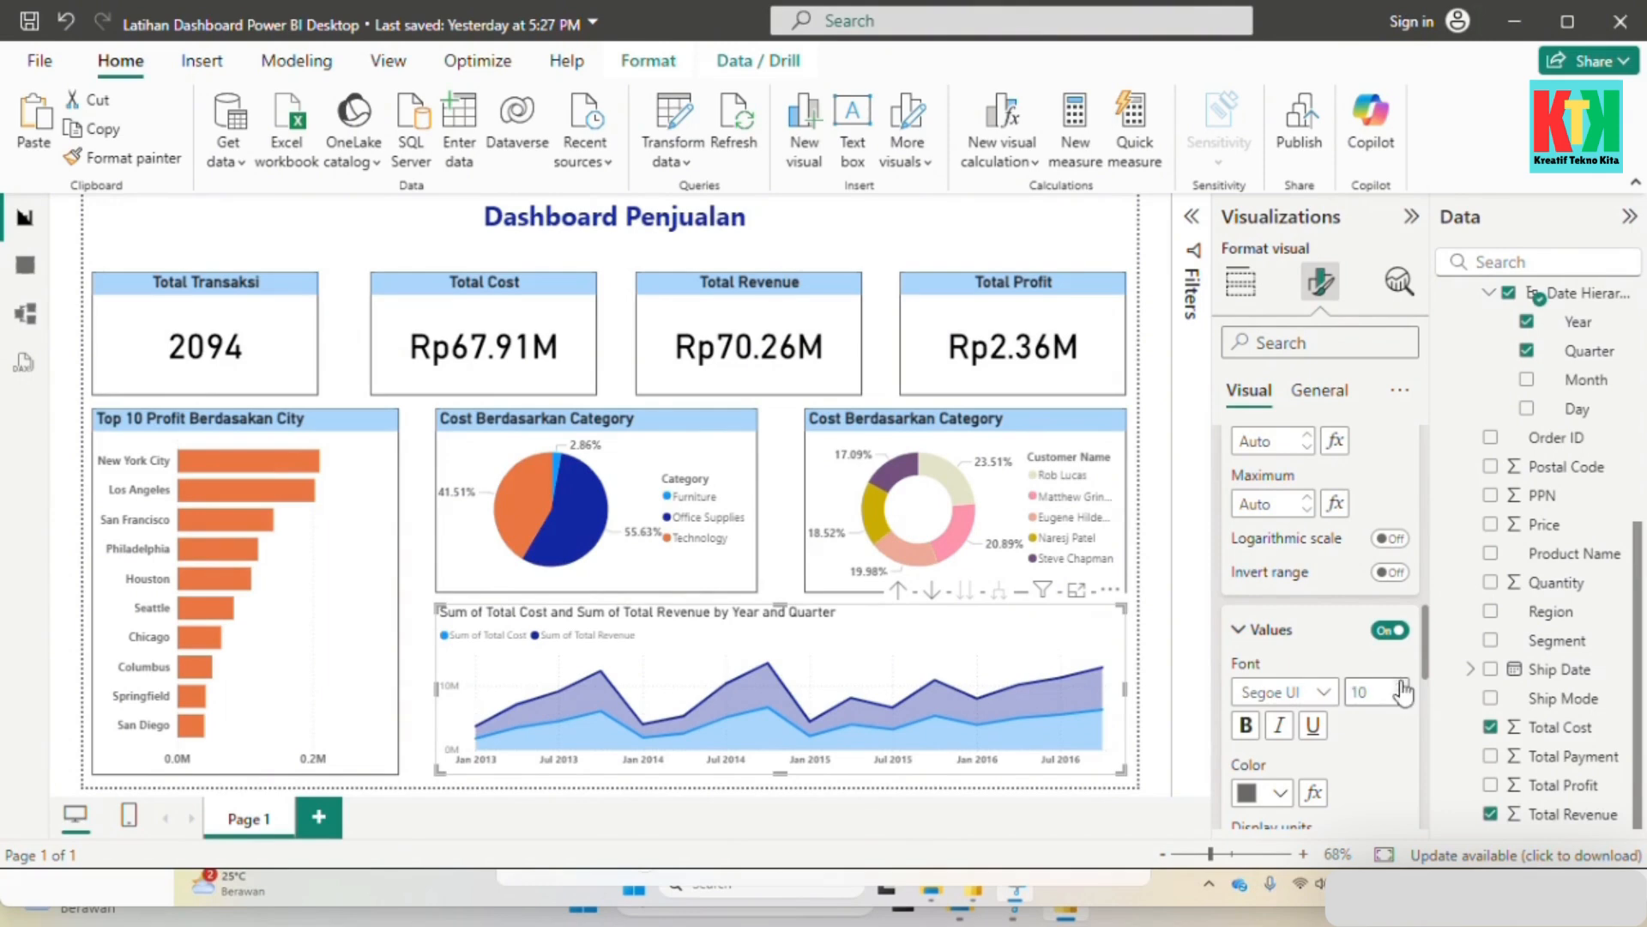
click(1246, 724)
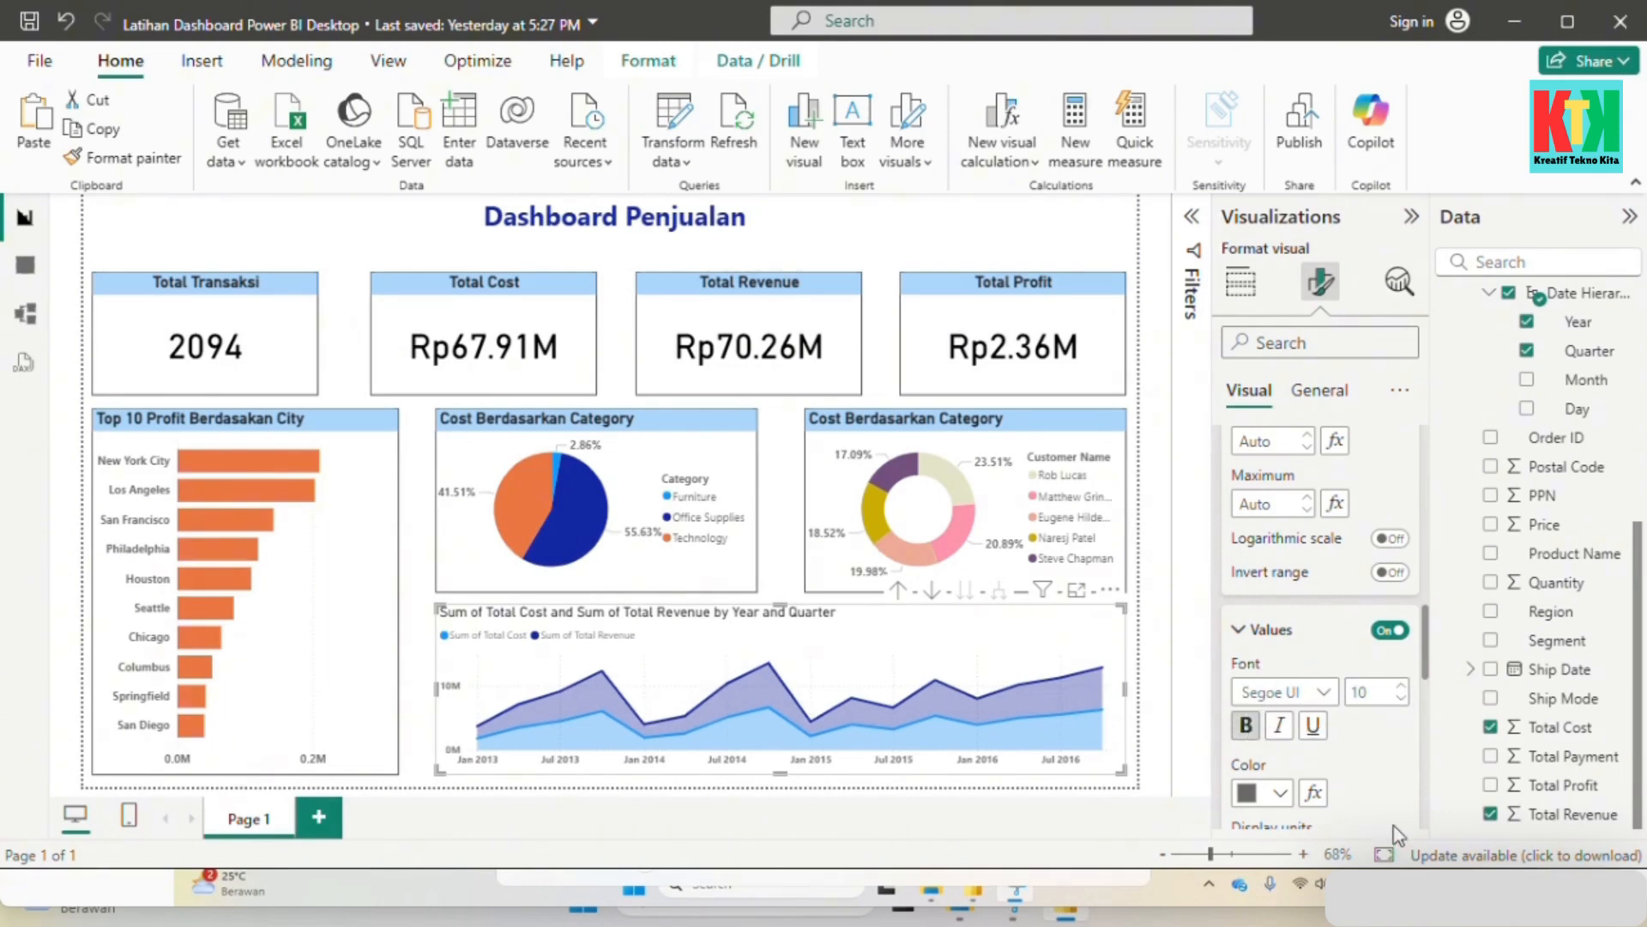
scroll(1393, 773, down, 2)
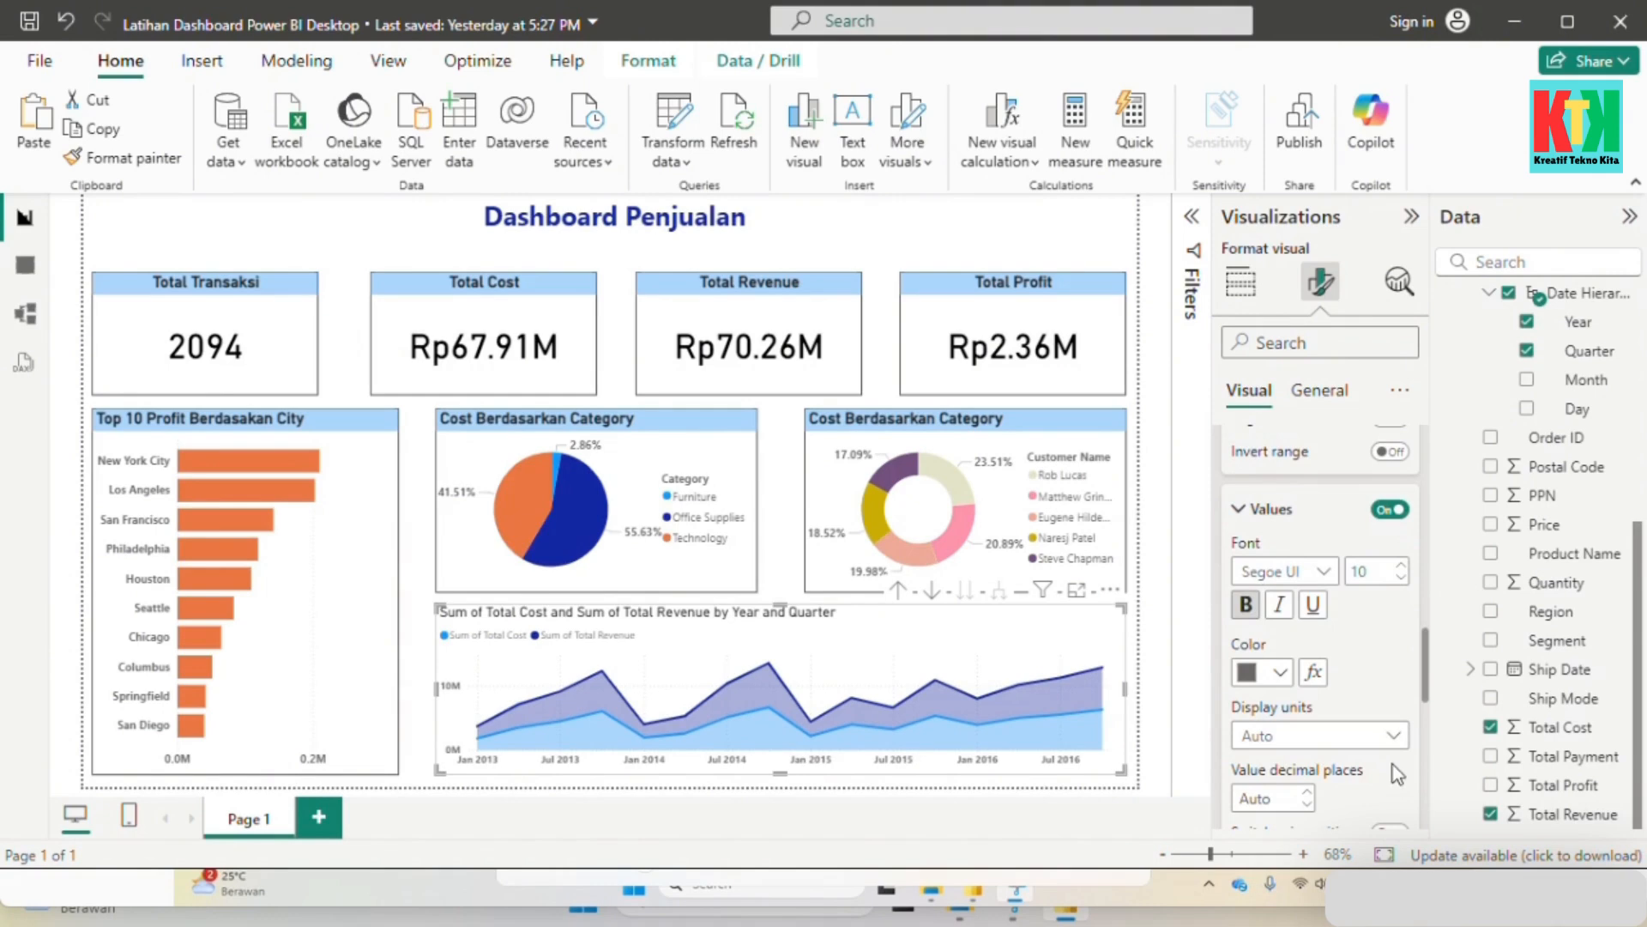
scroll(1352, 719, down, 2)
click(1338, 614)
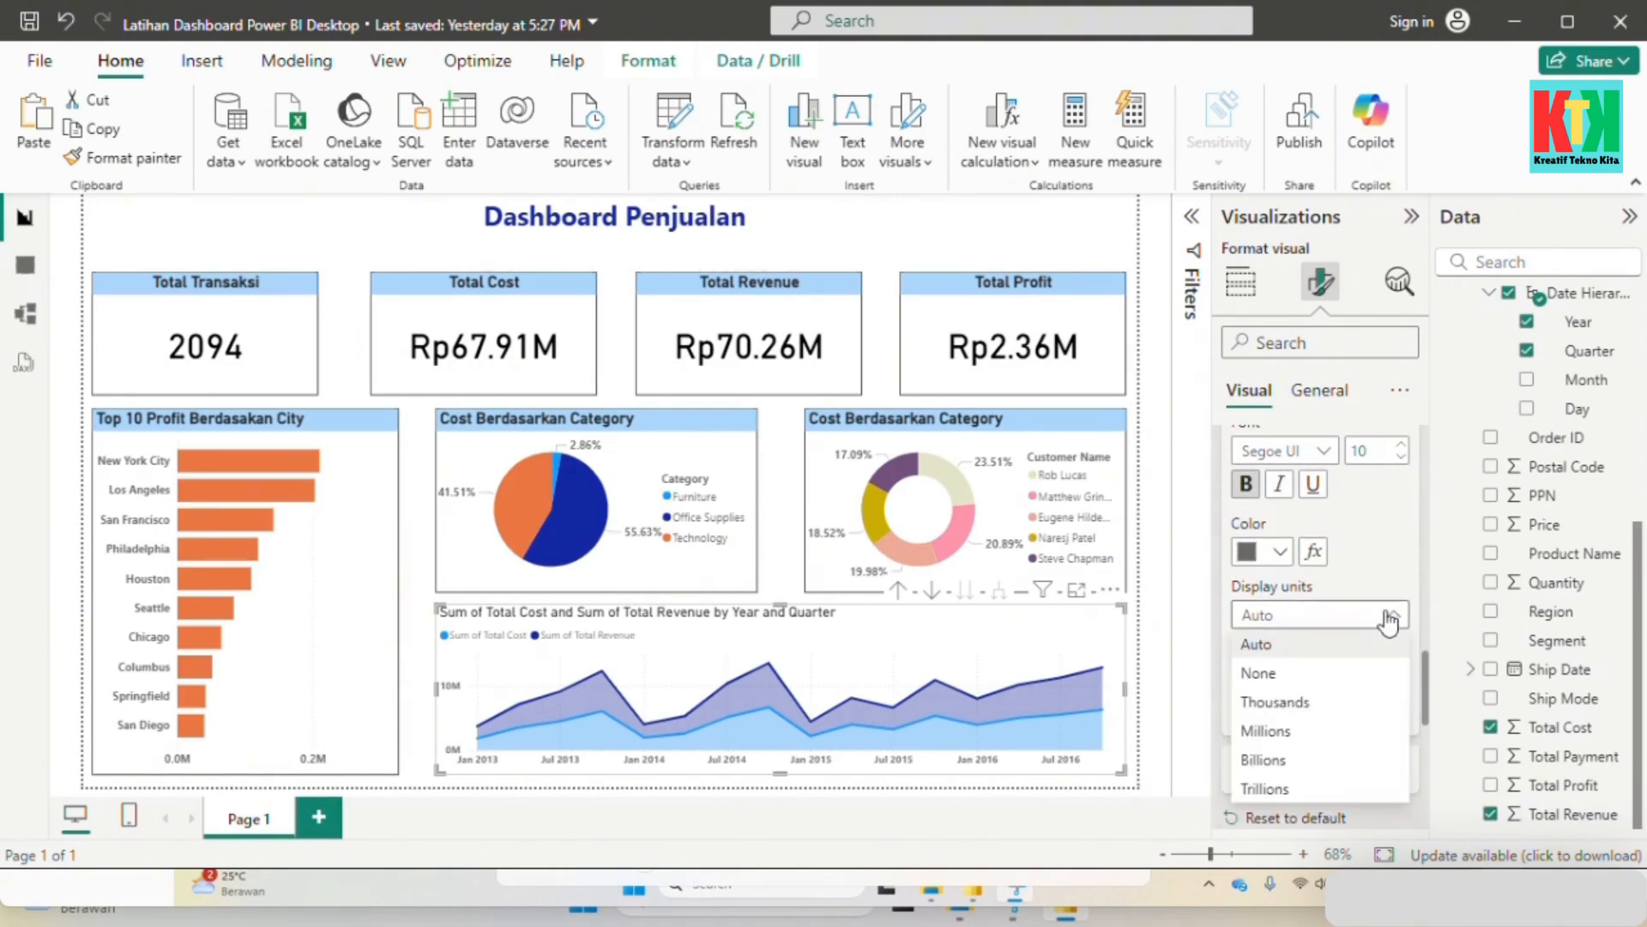
click(1346, 708)
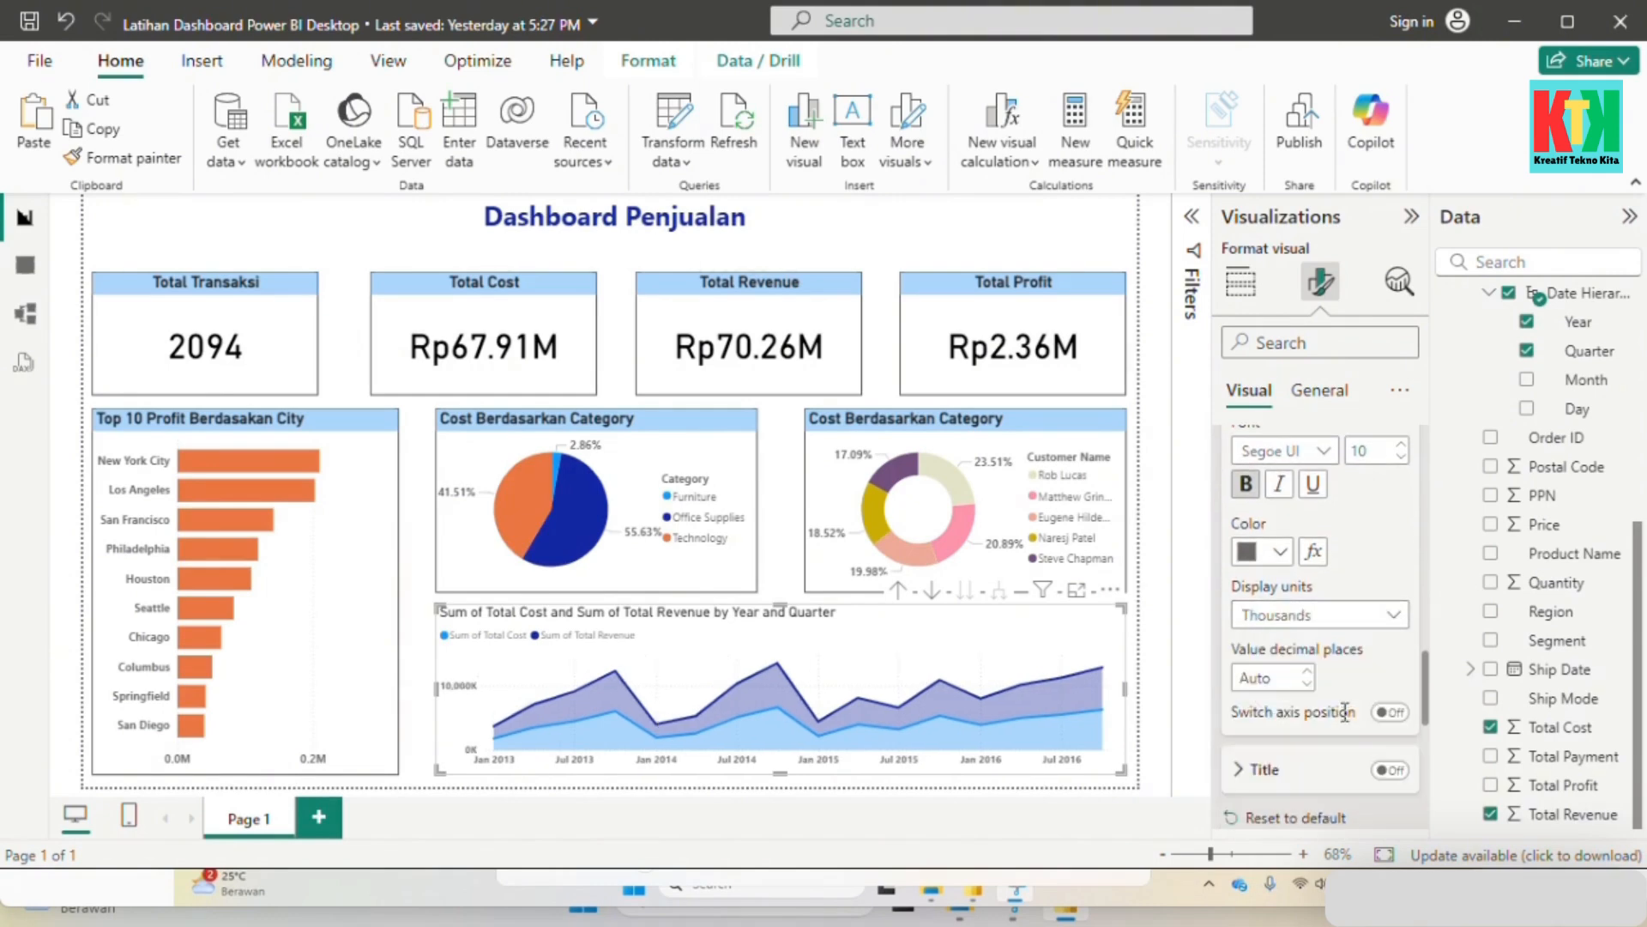
click(1371, 614)
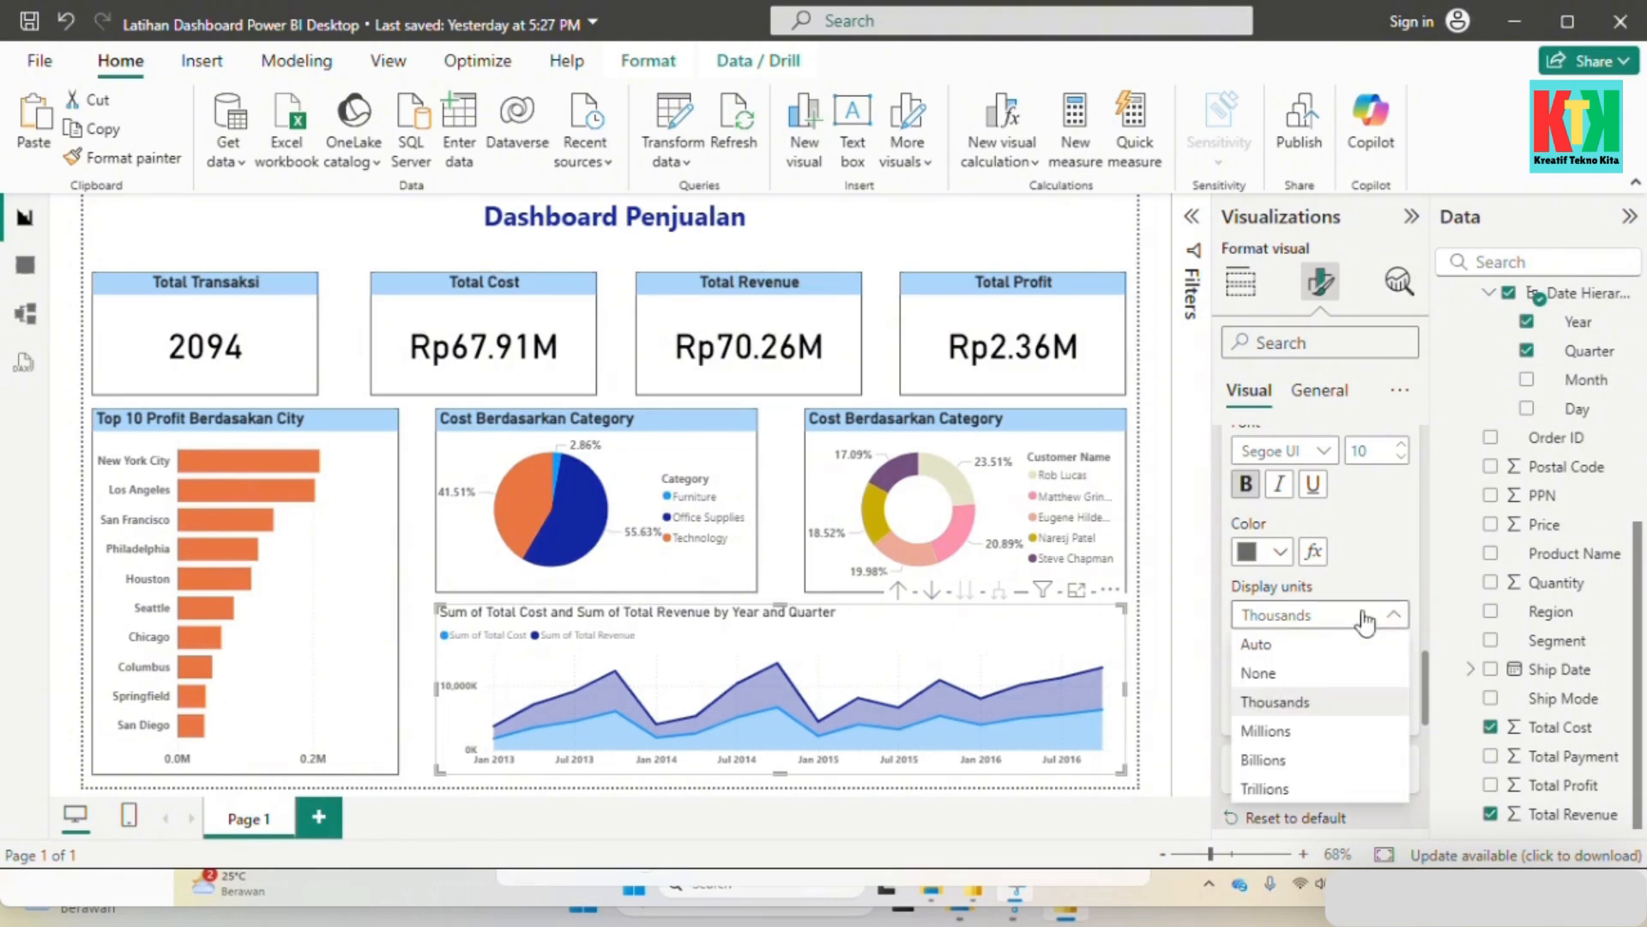
click(1322, 735)
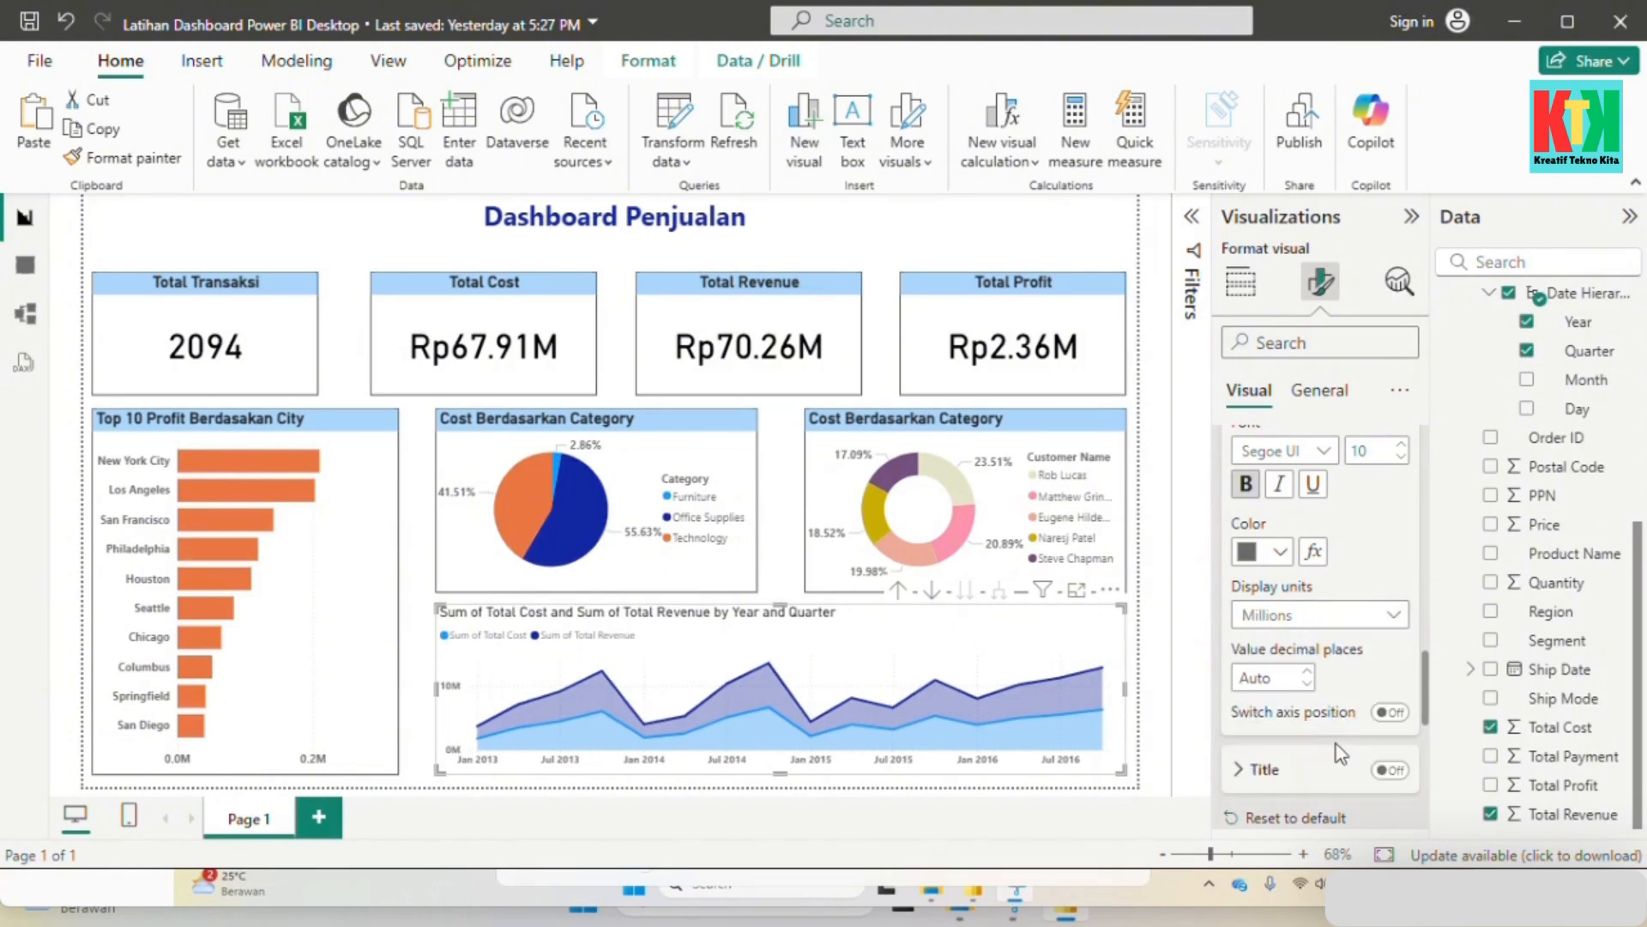
Step: Collapse the axis settings and turn on data labels for the stacked area chart
scroll(1321, 755, up, 5)
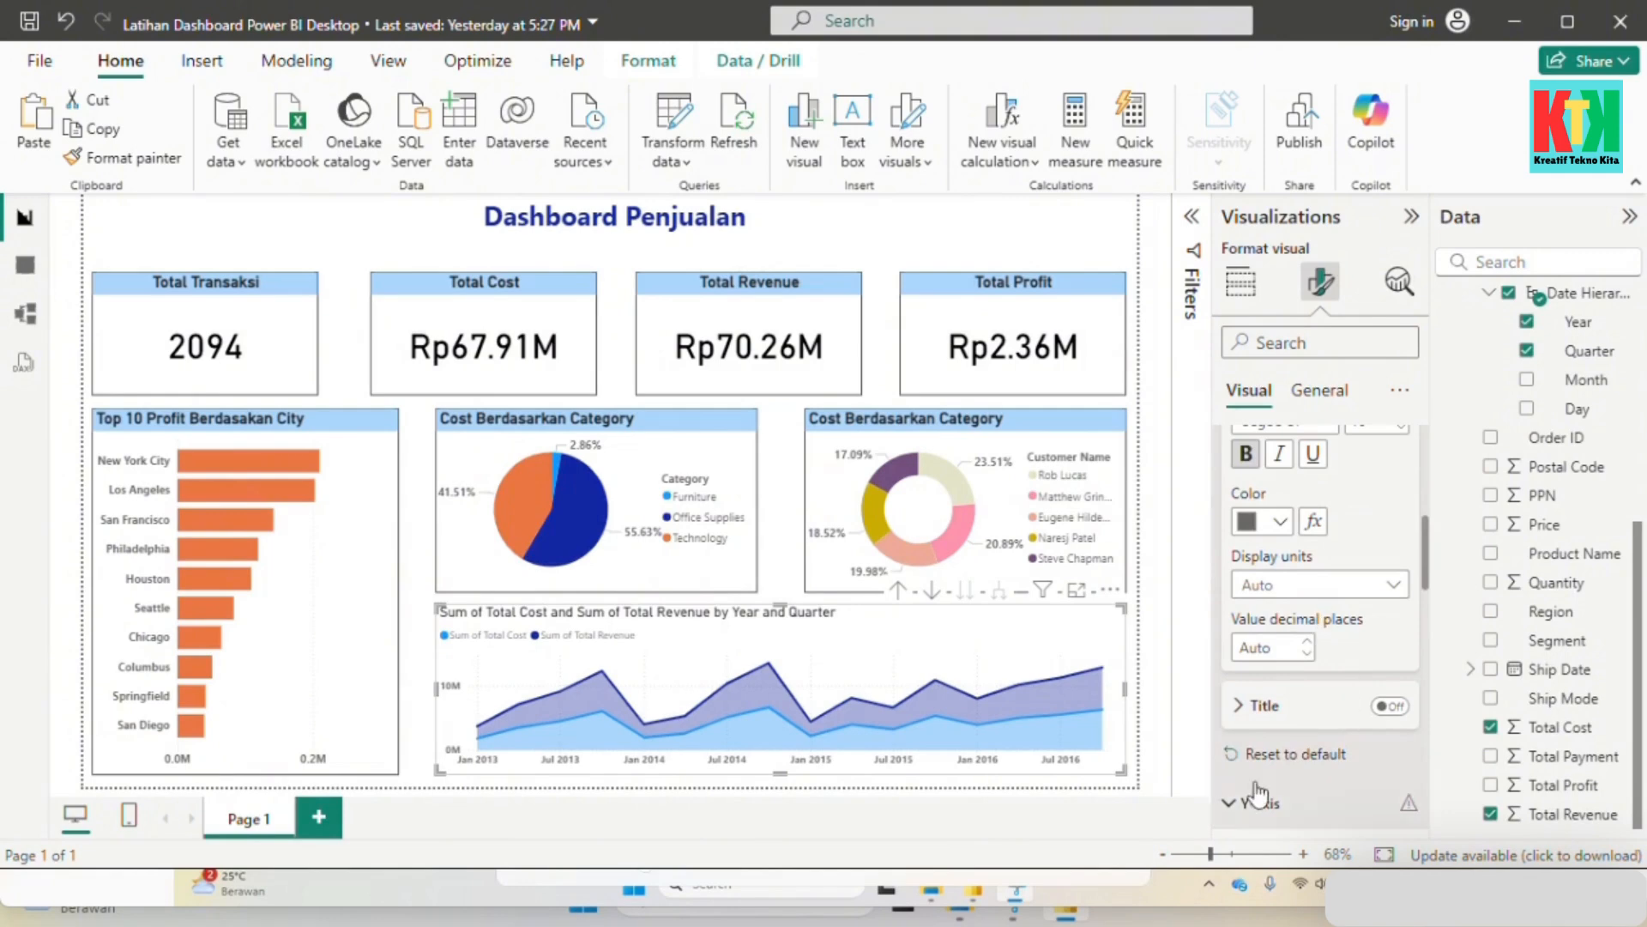
scroll(1278, 733, down, 4)
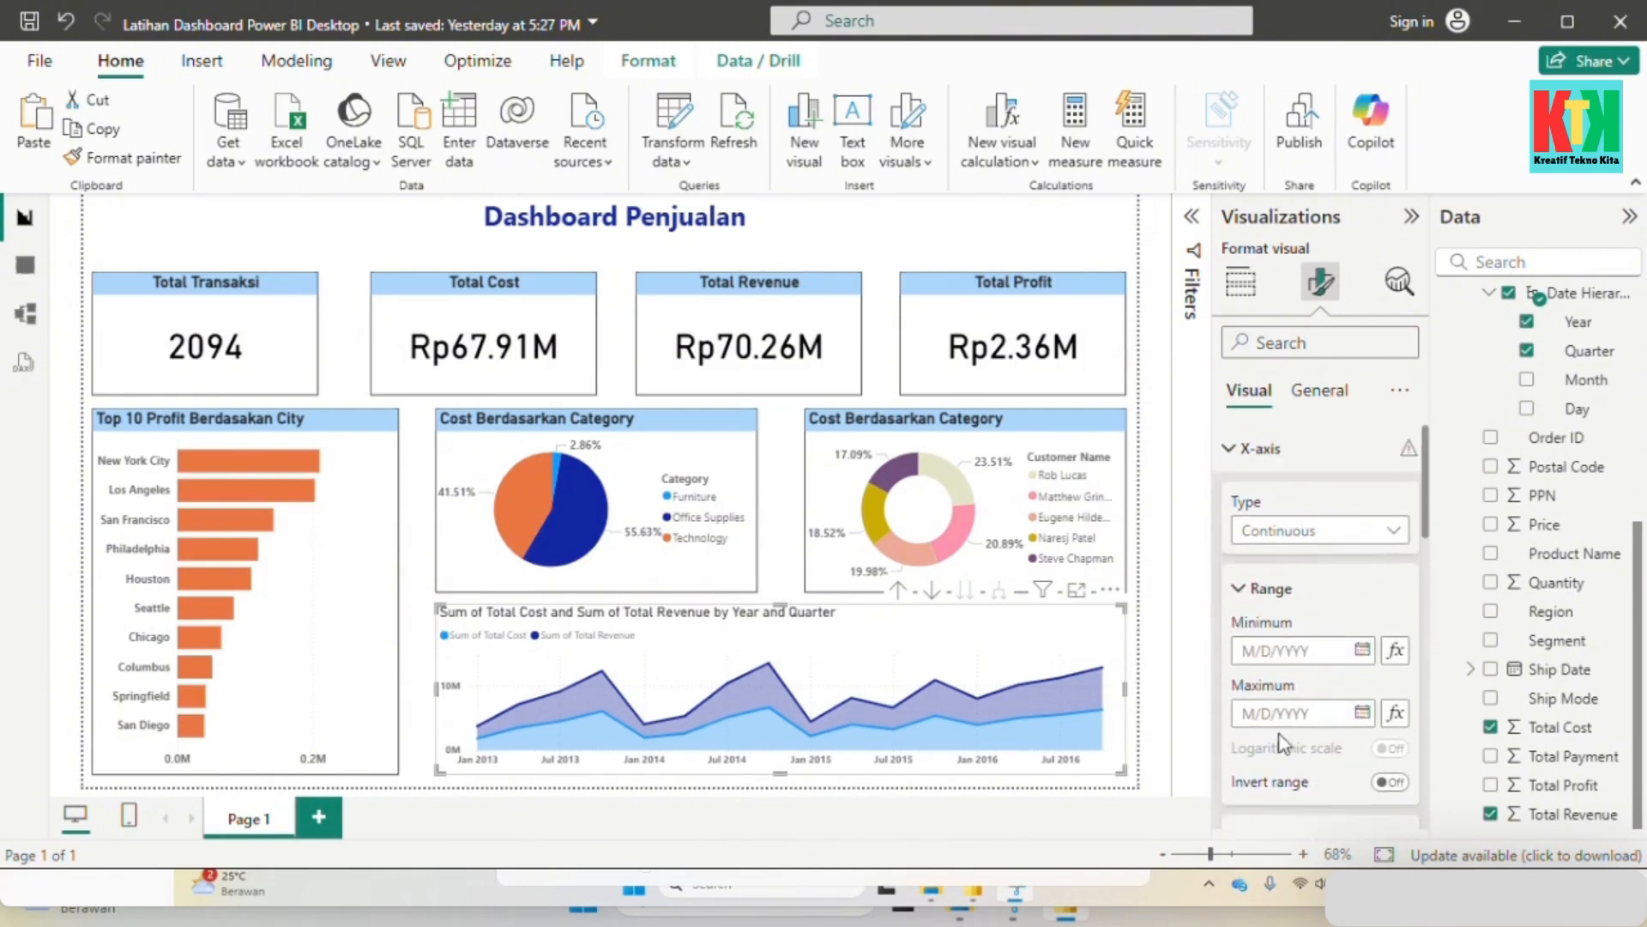
click(1283, 455)
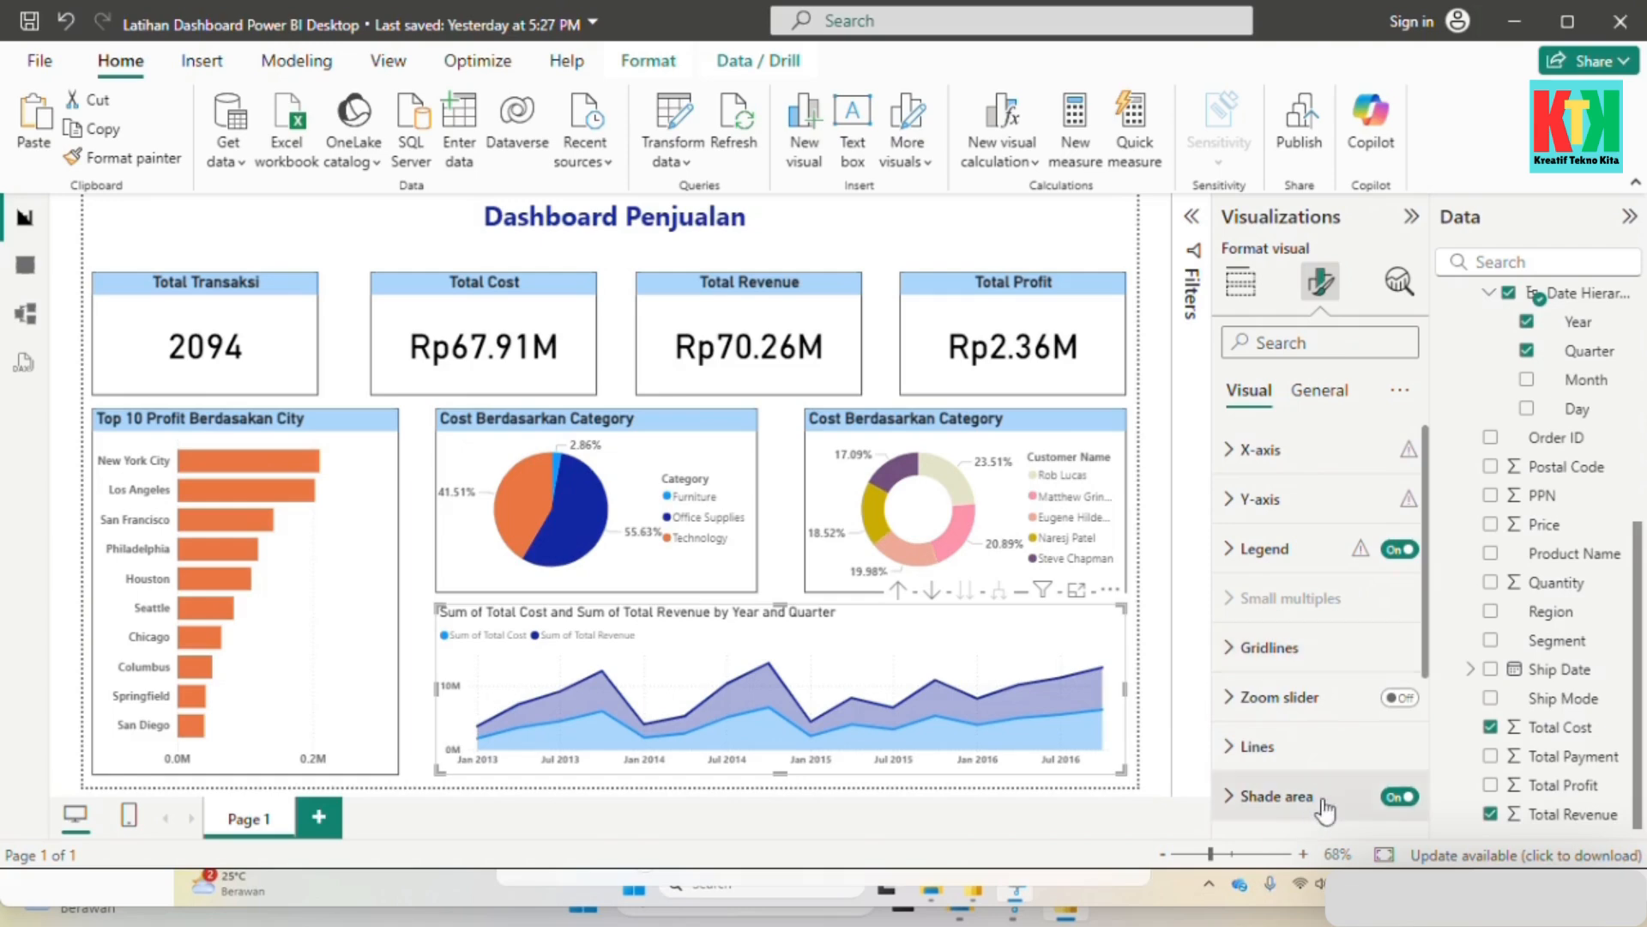
scroll(1340, 777, down, 3)
scroll(1339, 779, down, 1)
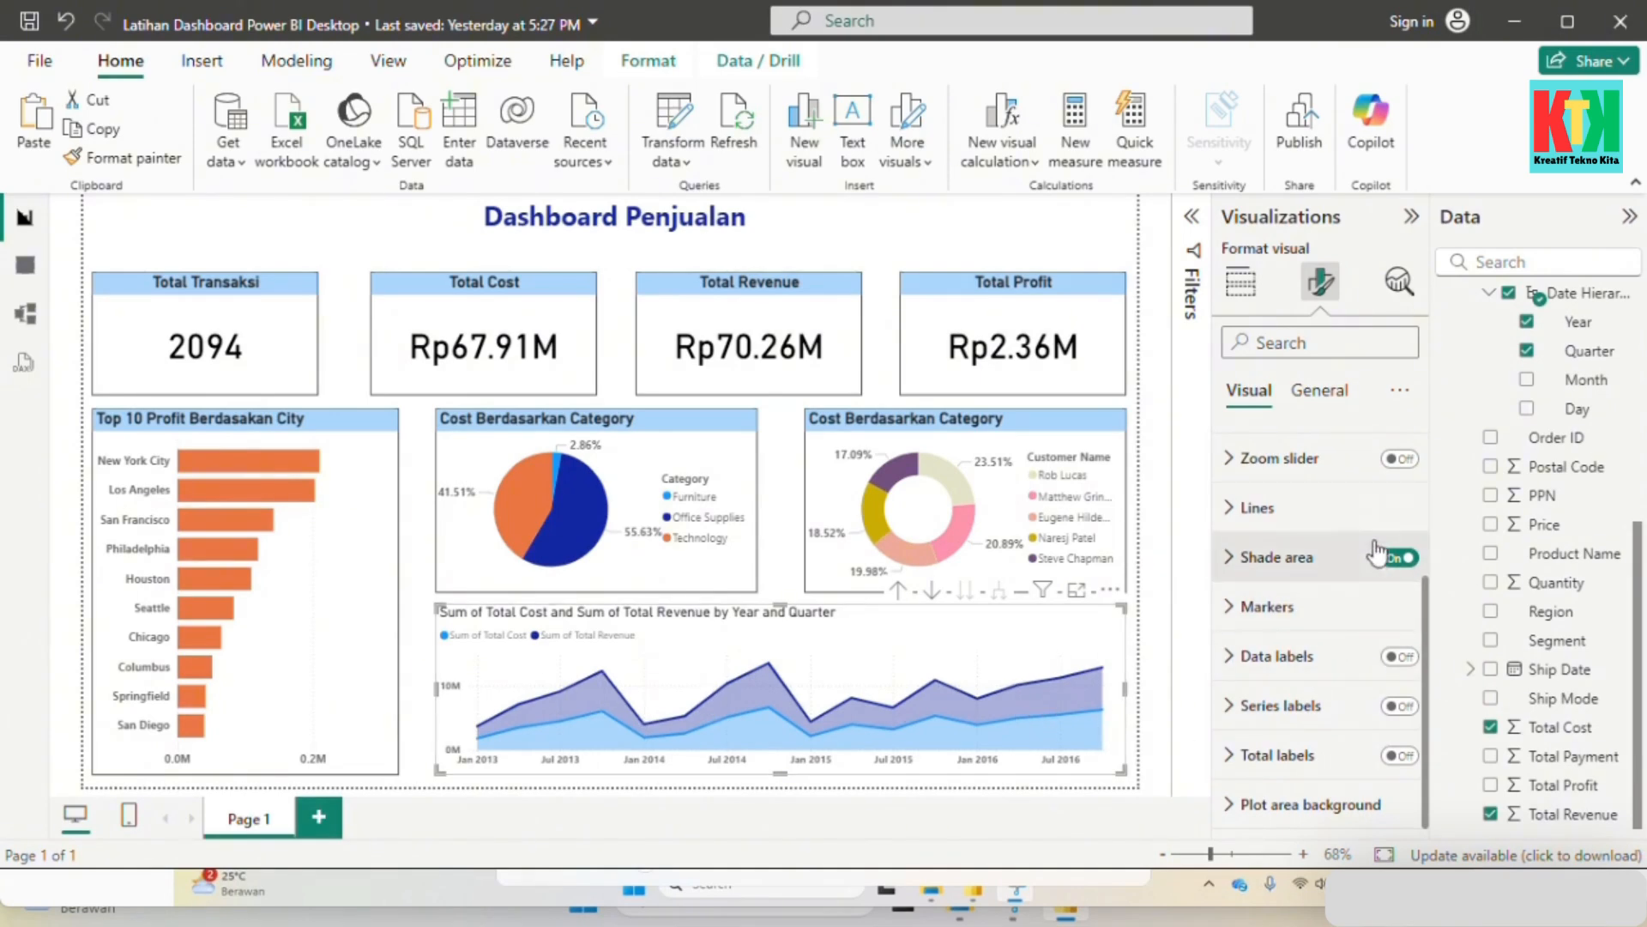
click(1400, 658)
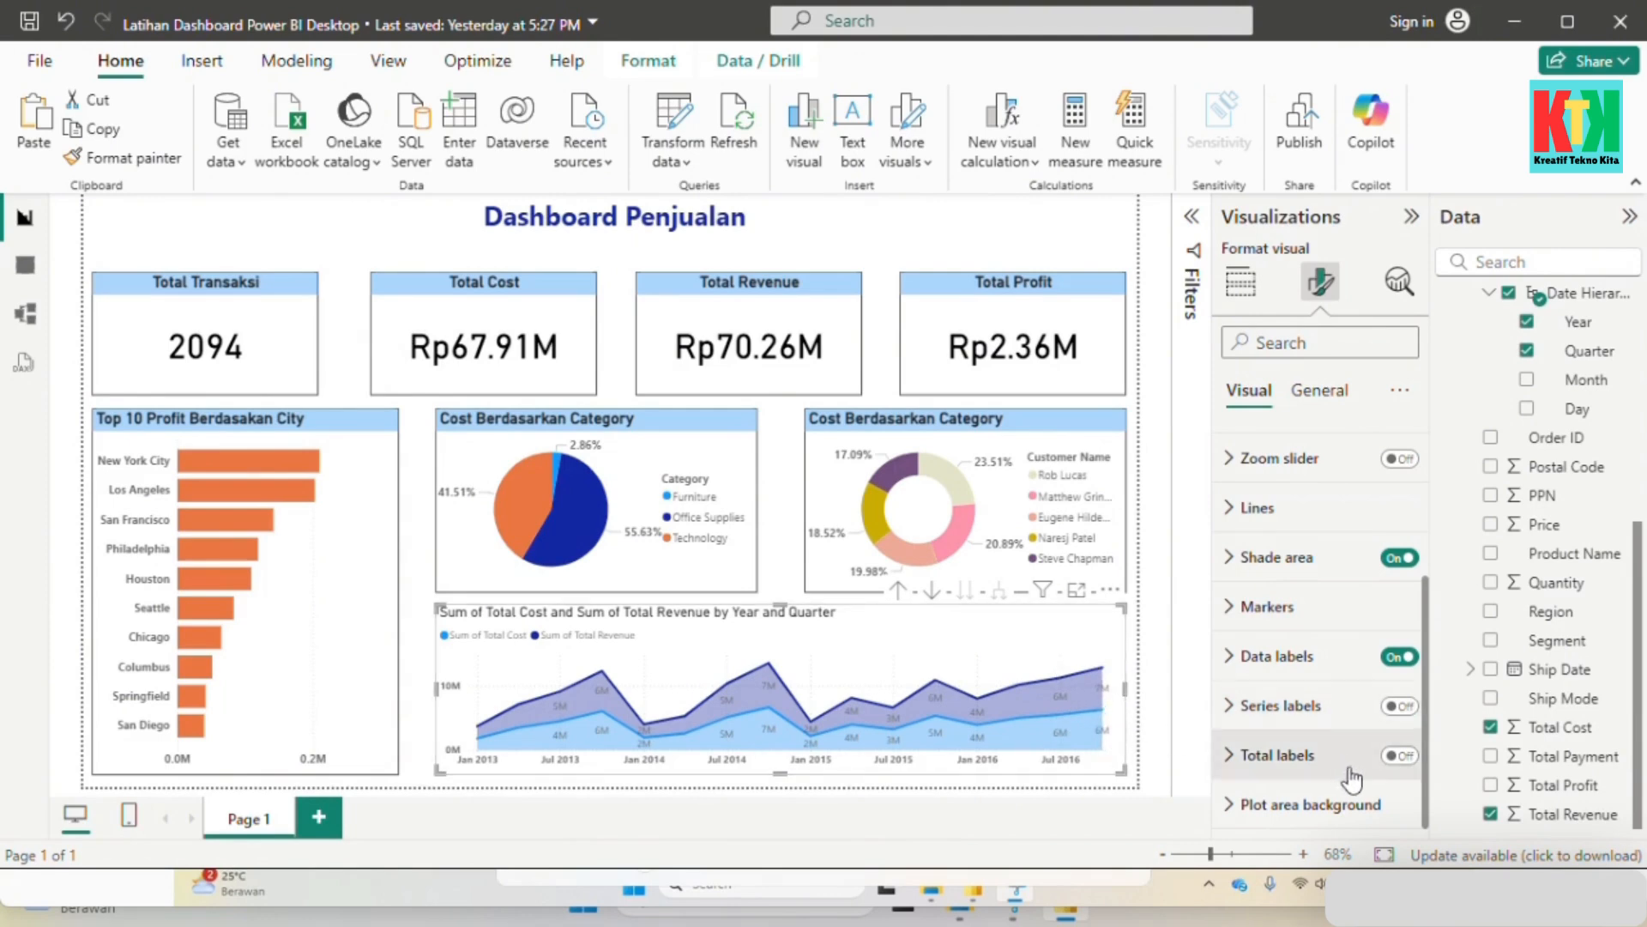
Step: Shorten the area chart's title to "Total Cost VS Total Revenue by Year and Quarter"
click(1316, 391)
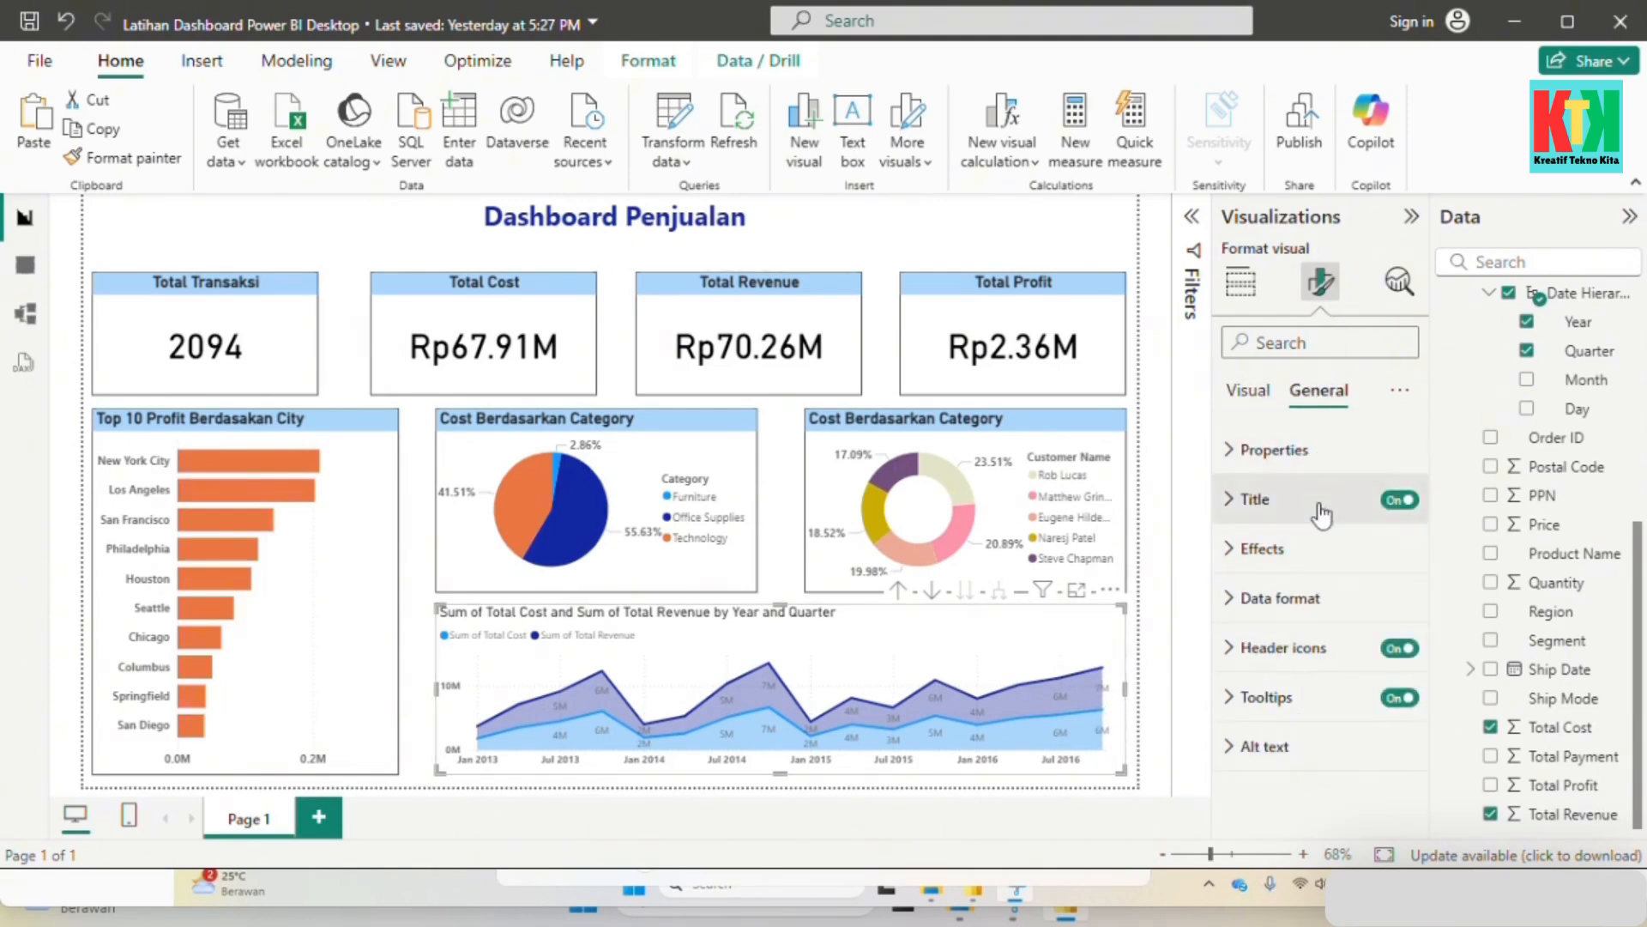
click(1287, 500)
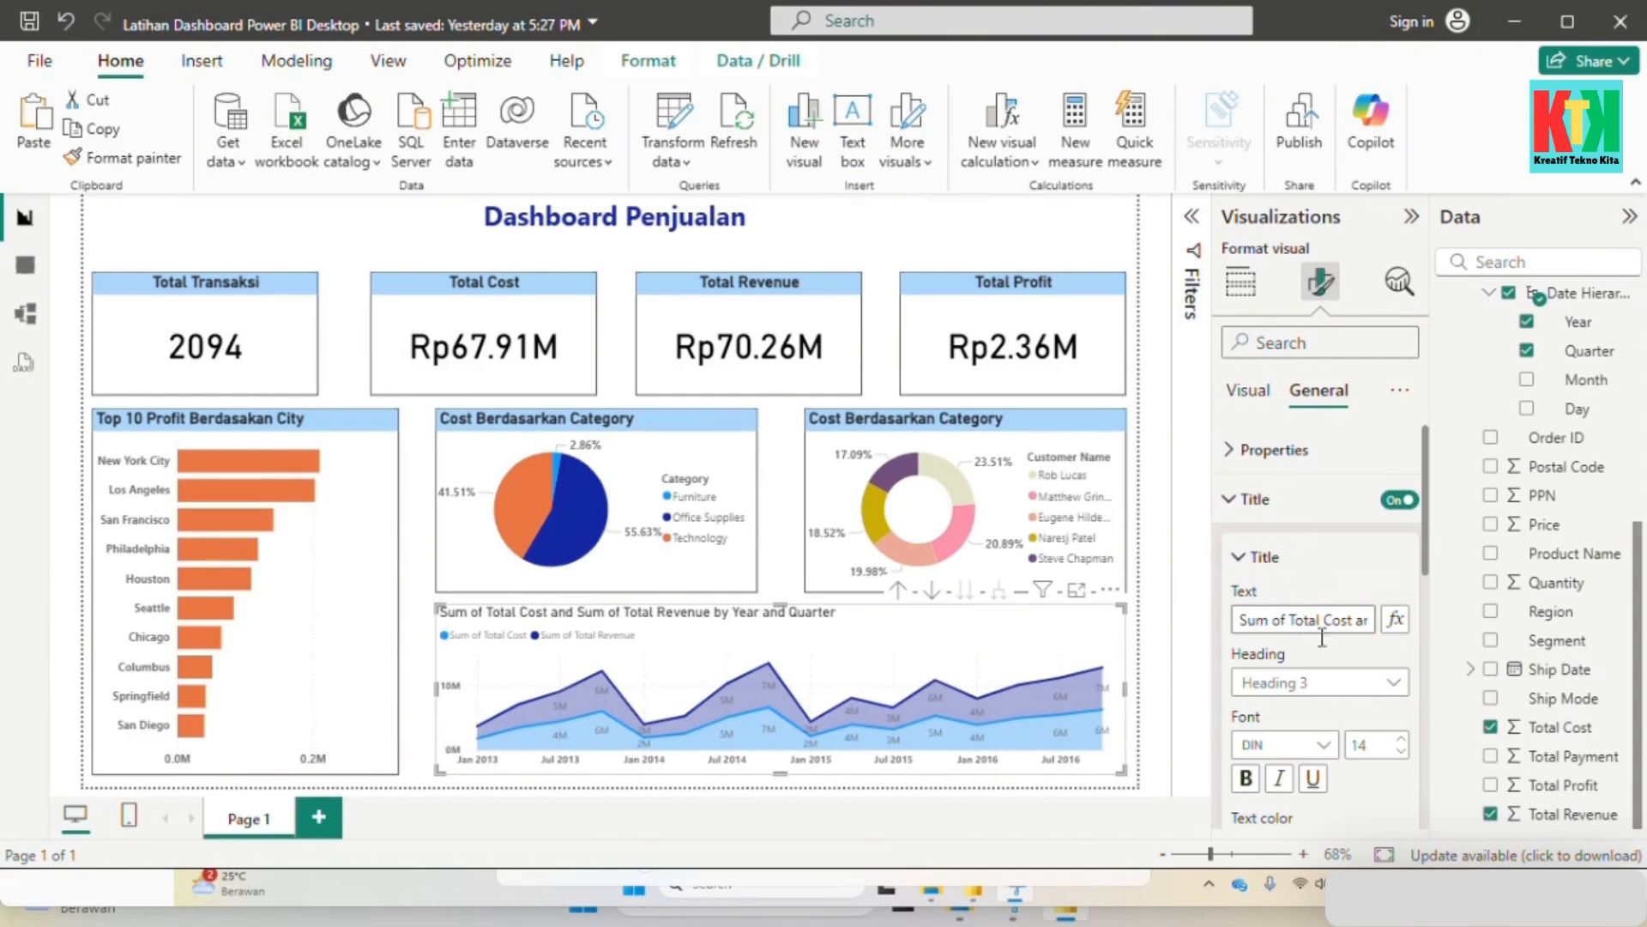
click(1315, 626)
key(Right)
key(Right)
key(Right)
key(Right)
key(Right)
key(Left)
key(Left)
key(Left)
key(Left)
key(Left)
key(Left)
key(Left)
key(ctrl+shift+Left)
key(ctrl+shift+Left)
key(BackSpace)
key(Right)
key(Right)
key(Right)
key(Right)
key(Right)
key(Right)
key(Right)
key(Right)
key(Right)
key(Right)
key(Right)
key(shift+Right)
key(shift+Right)
key(shift+Right)
text(VS)
key(Right)
key(Right)
key(Right)
key(Right)
key(Right)
key(Right)
key(Right)
key(Right)
key(Right)
key(shift+Left)
key(shift+Left)
key(shift+Left)
key(shift+Left)
key(shift+Left)
key(shift+Left)
key(shift+Left)
key(BackSpace)
Step: Replace "by" with "Berdasarkan" and "and" with "dan" in the area chart's title
key(Right)
key(Right)
key(Right)
key(Right)
key(Right)
key(Right)
key(Right)
key(Right)
key(Right)
key(Right)
key(Right)
key(Right)
key(Right)
key(Right)
key(Right)
key(Right)
key(Right)
key(Right)
key(Right)
key(Right)
key(ctrl+Right)
key(ctrl+Left)
key(ctrl+Left)
key(ctrl+Left)
key(shift+Right)
key(shift+Right)
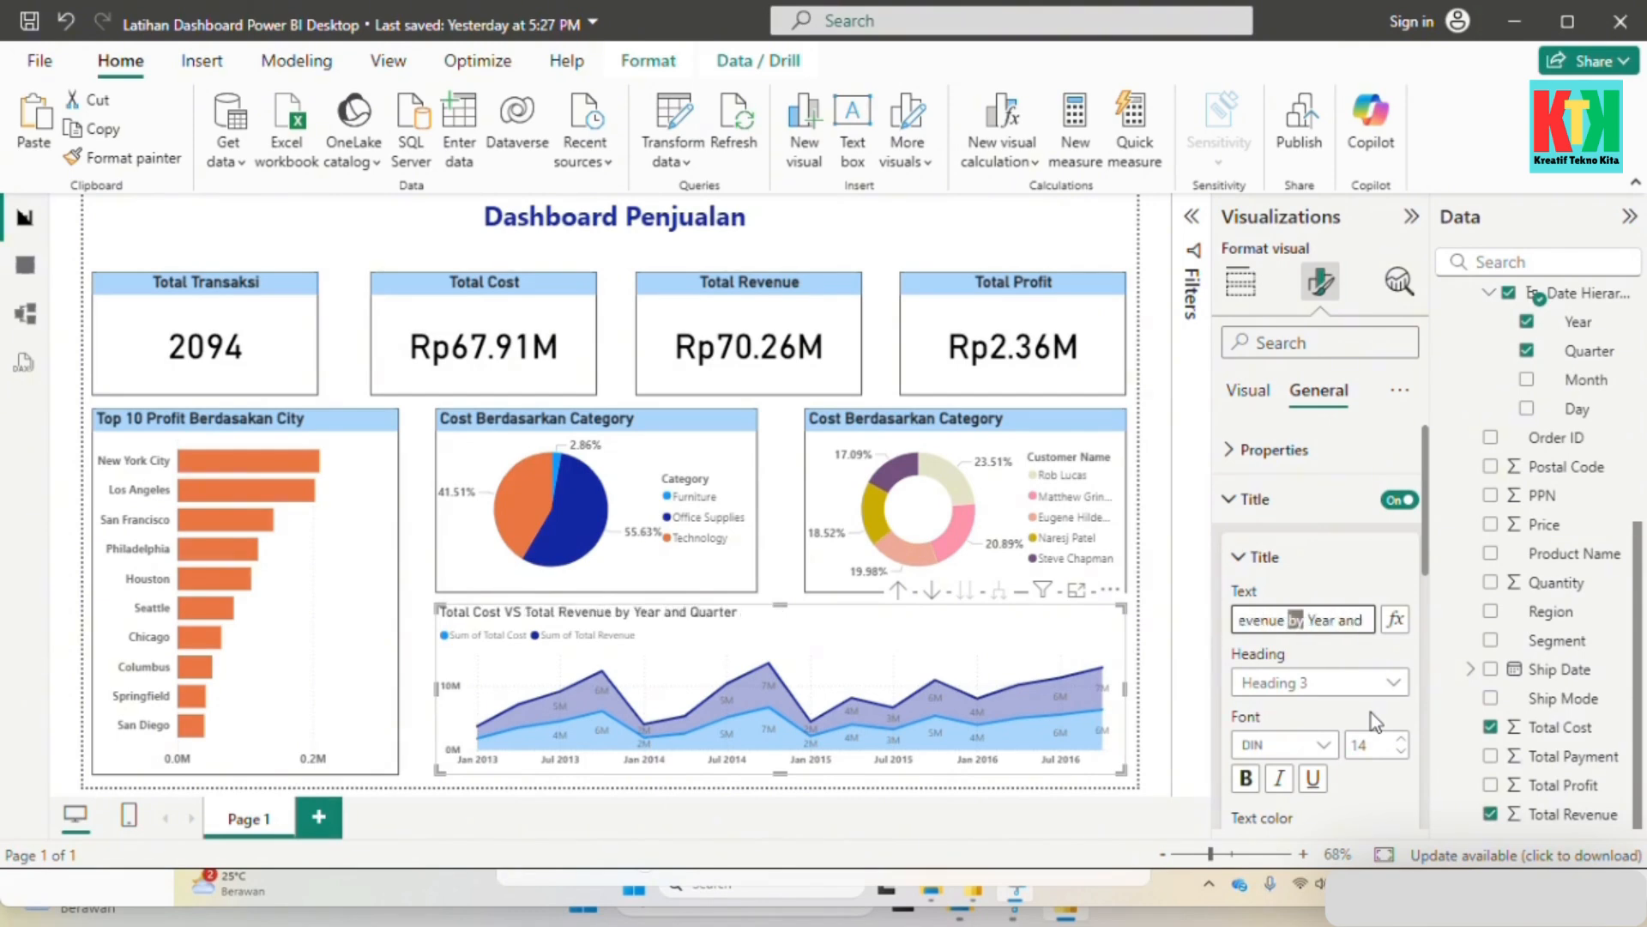
text(Berdasarkan)
key(Right)
key(Right)
key(Right)
key(Right)
key(Right)
key(Right)
key(Right)
key(Right)
key(Right)
key(Right)
key(Right)
key(Right)
key(Right)
key(Right)
key(Right)
key(Right)
key(Right)
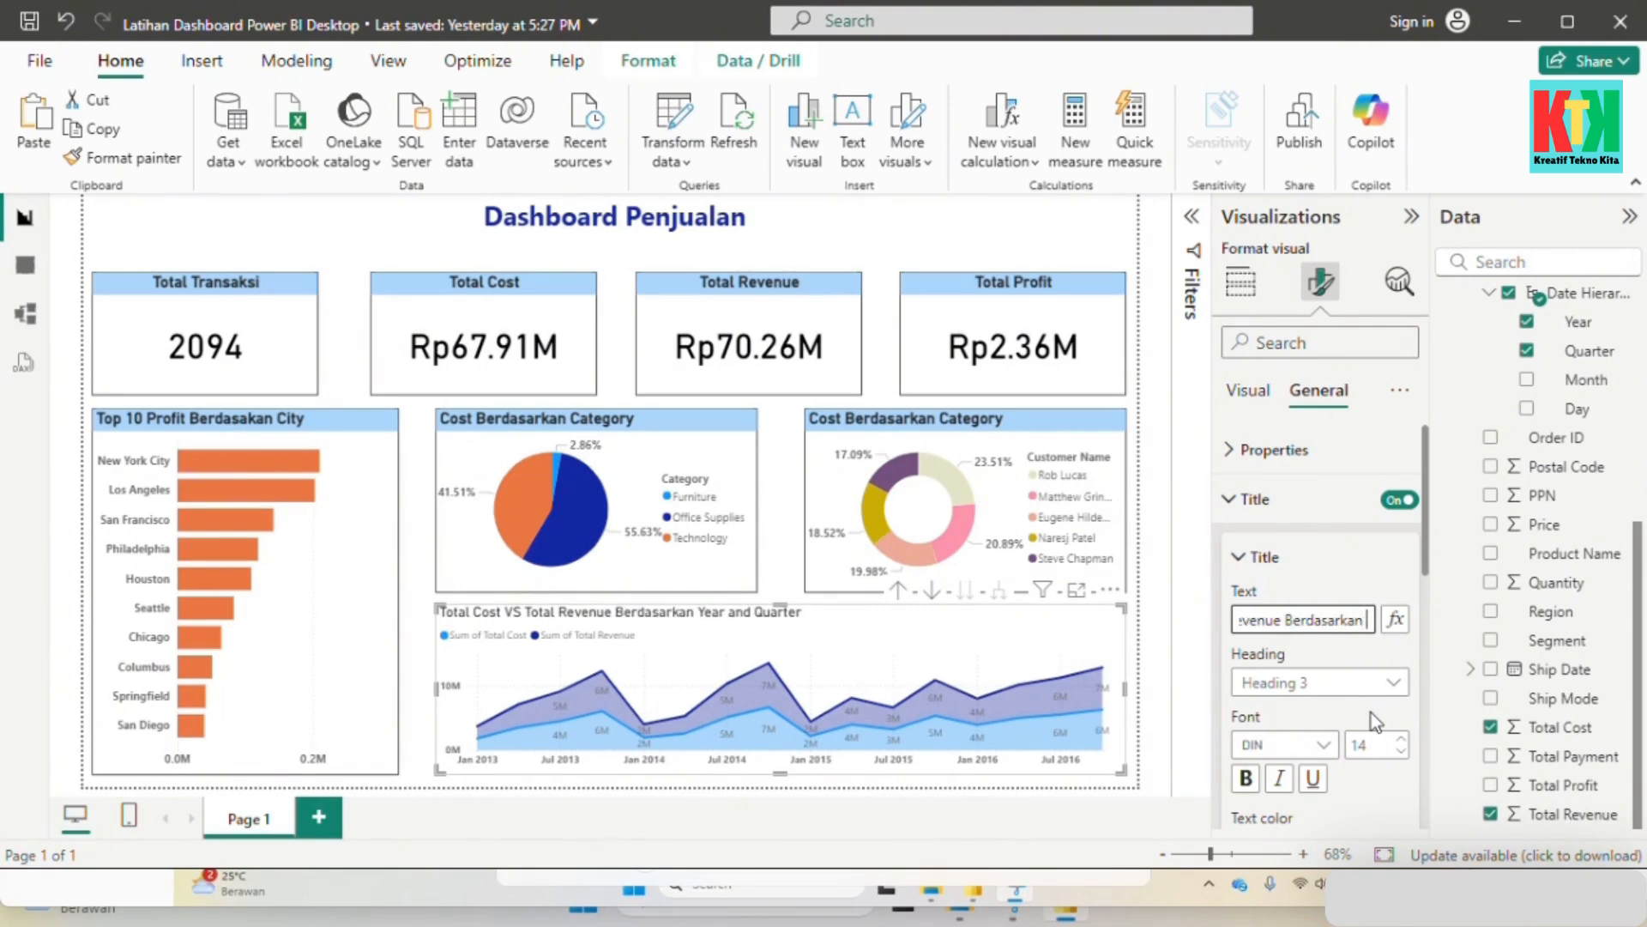
key(Left)
key(Left)
key(Left)
key(Left)
key(Left)
key(Left)
key(Left)
key(Left)
key(BackSpace)
key(BackSpace)
key(BackSpace)
text(dan)
click(1359, 831)
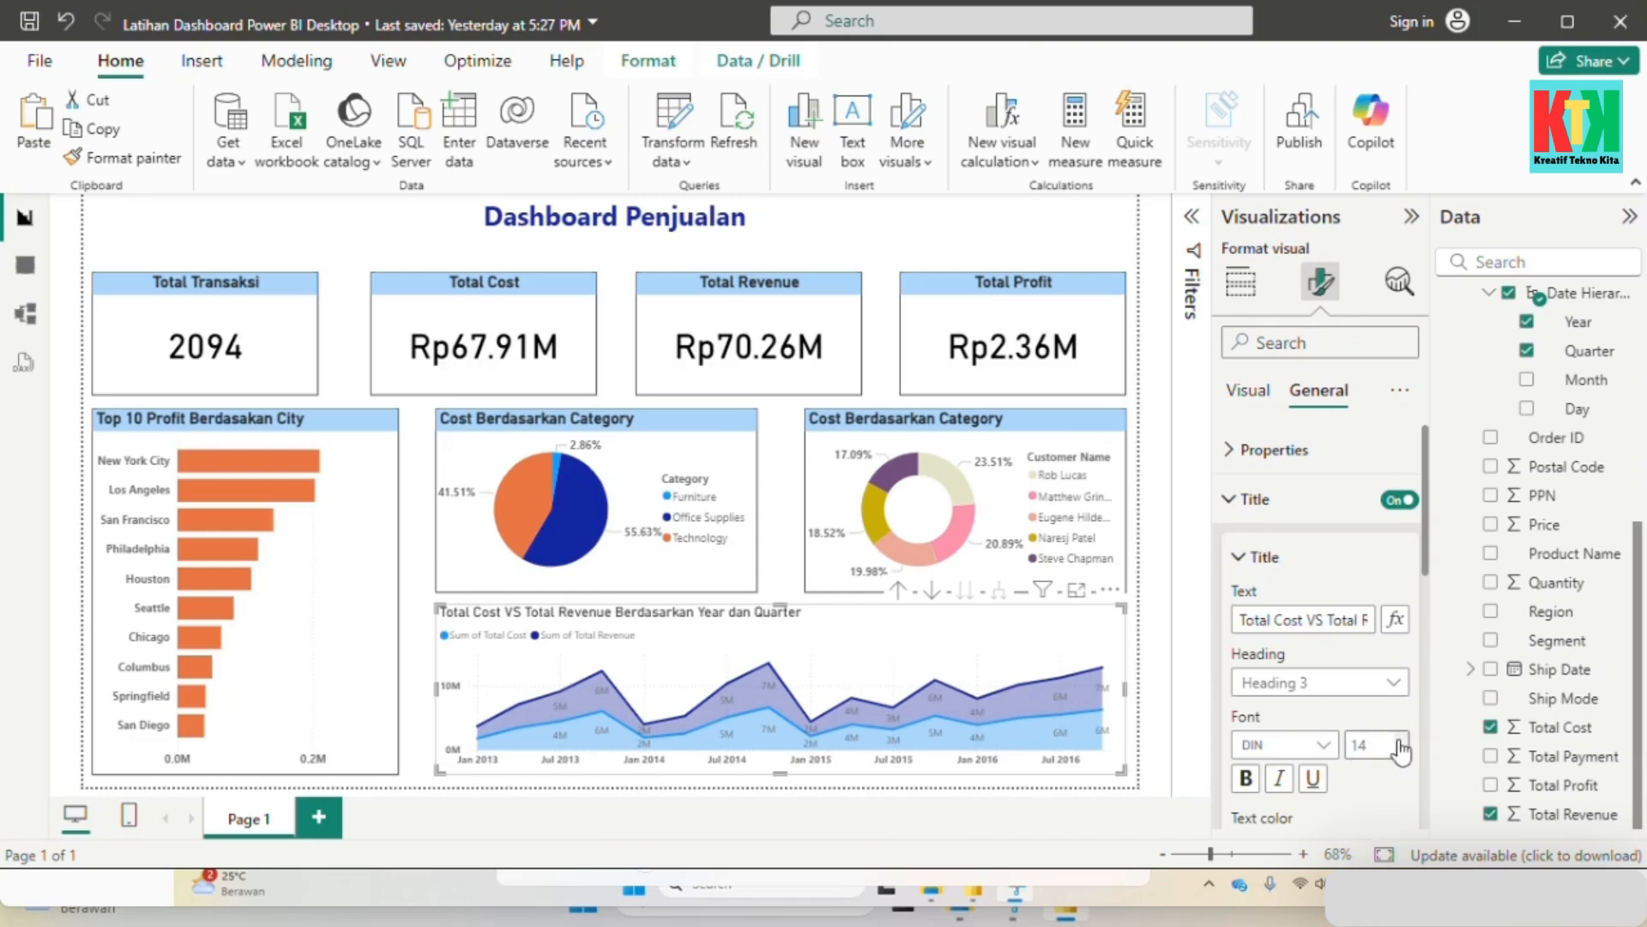
Step: Format the area chart's title in bold at size 16 with a light blue background
click(1245, 778)
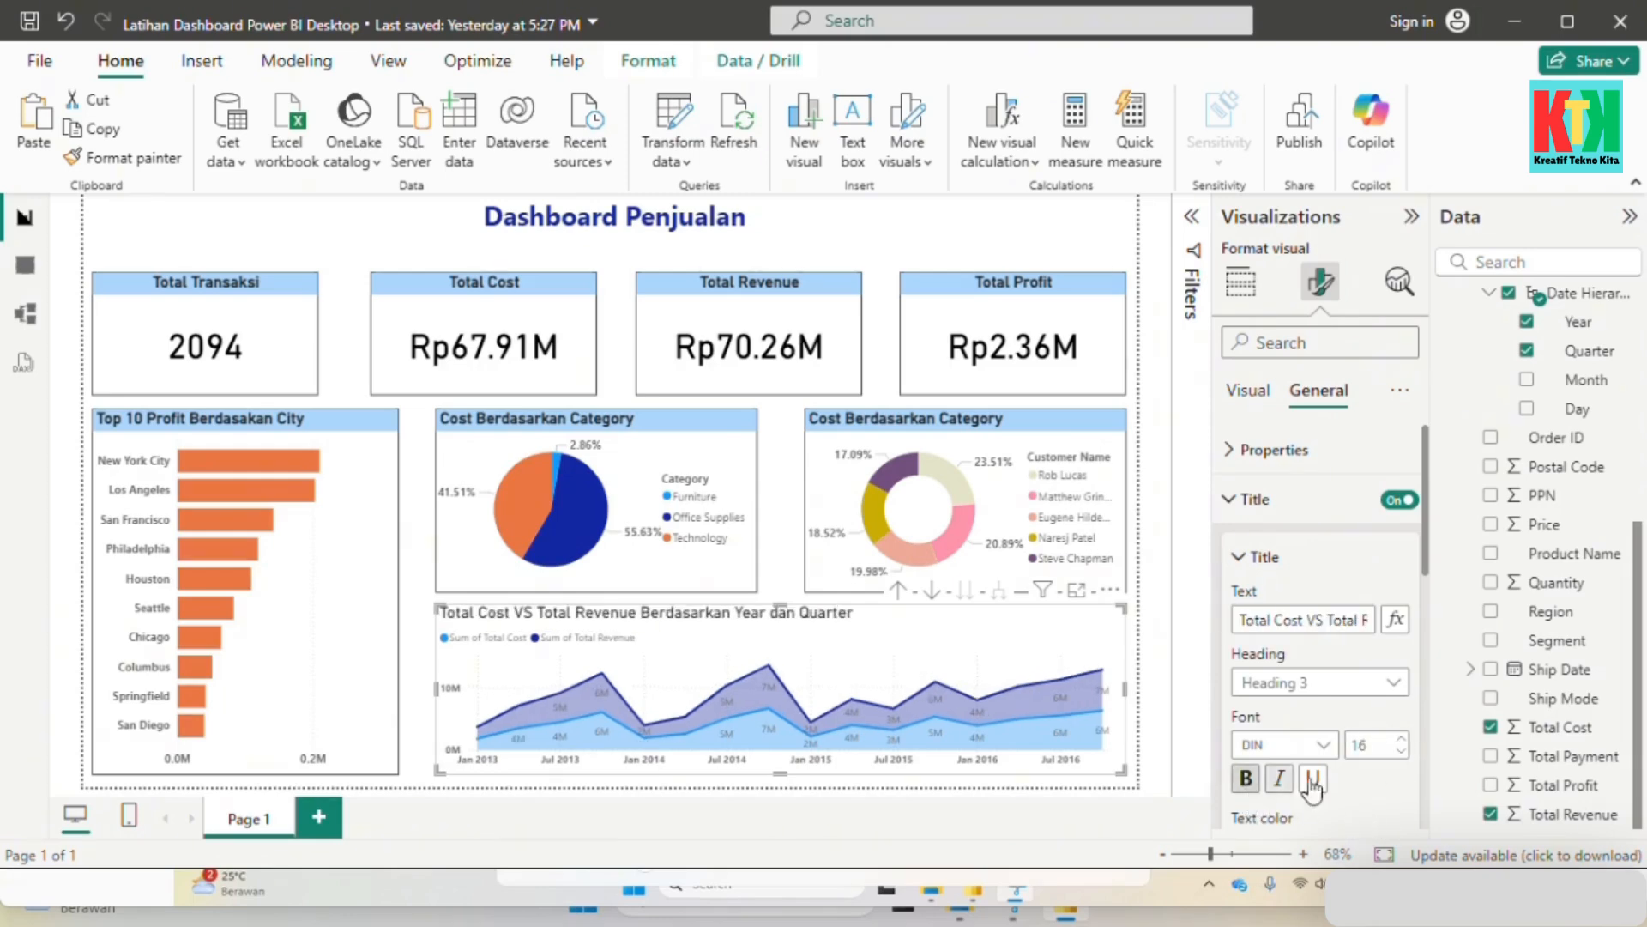
scroll(1405, 790, down, 1)
scroll(1404, 790, down, 2)
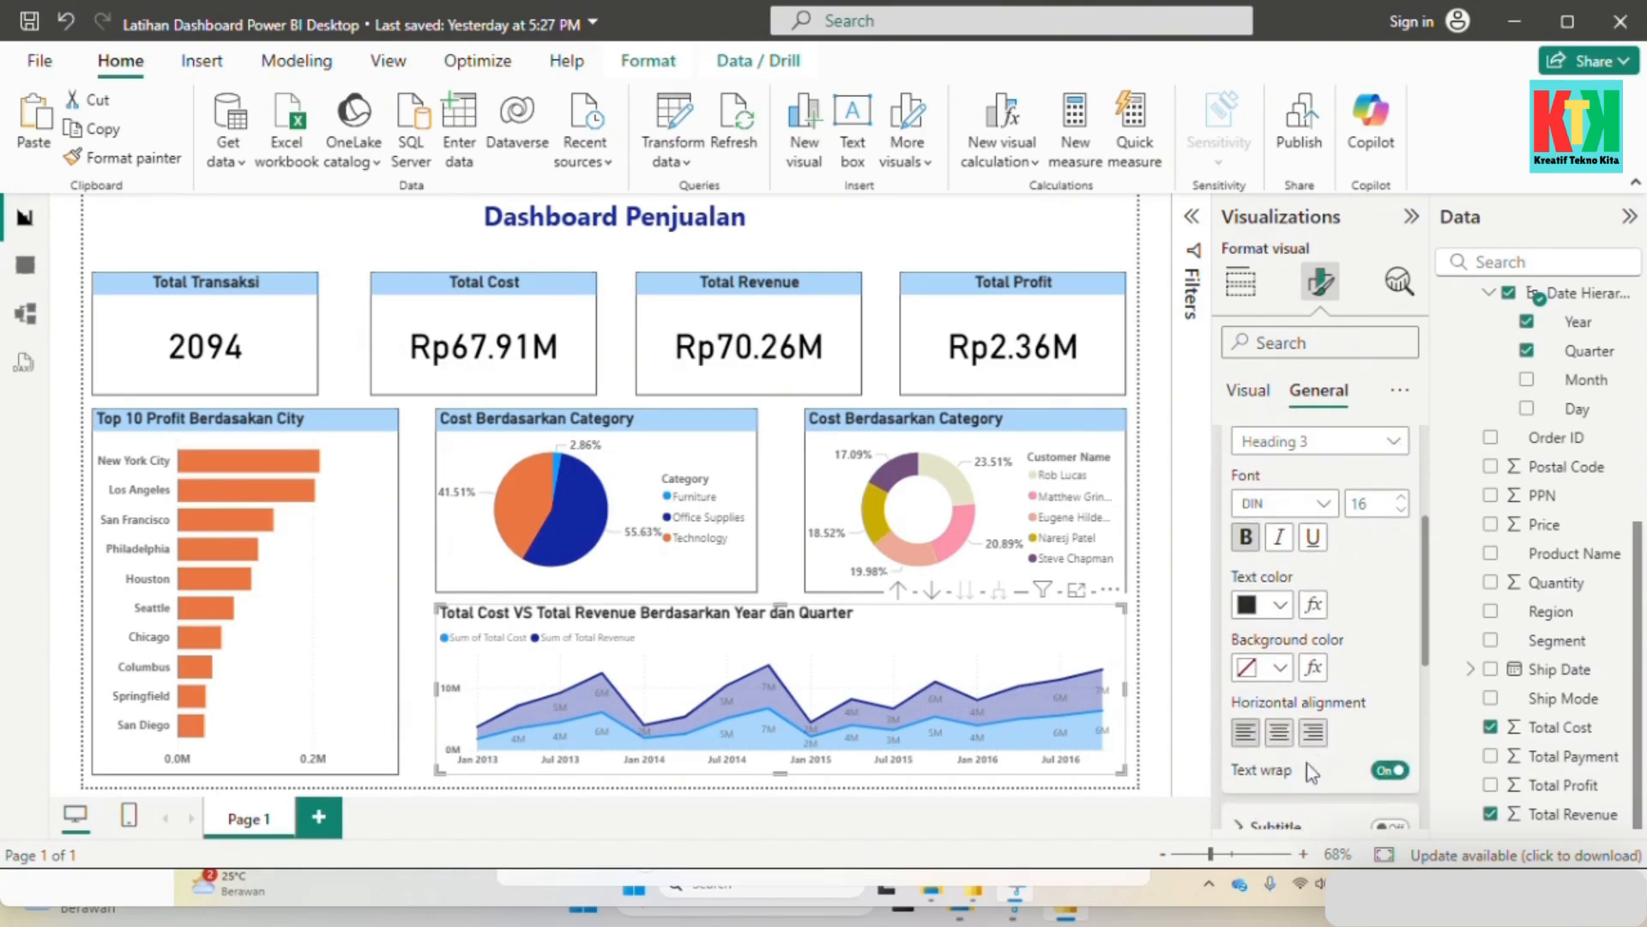
click(1280, 667)
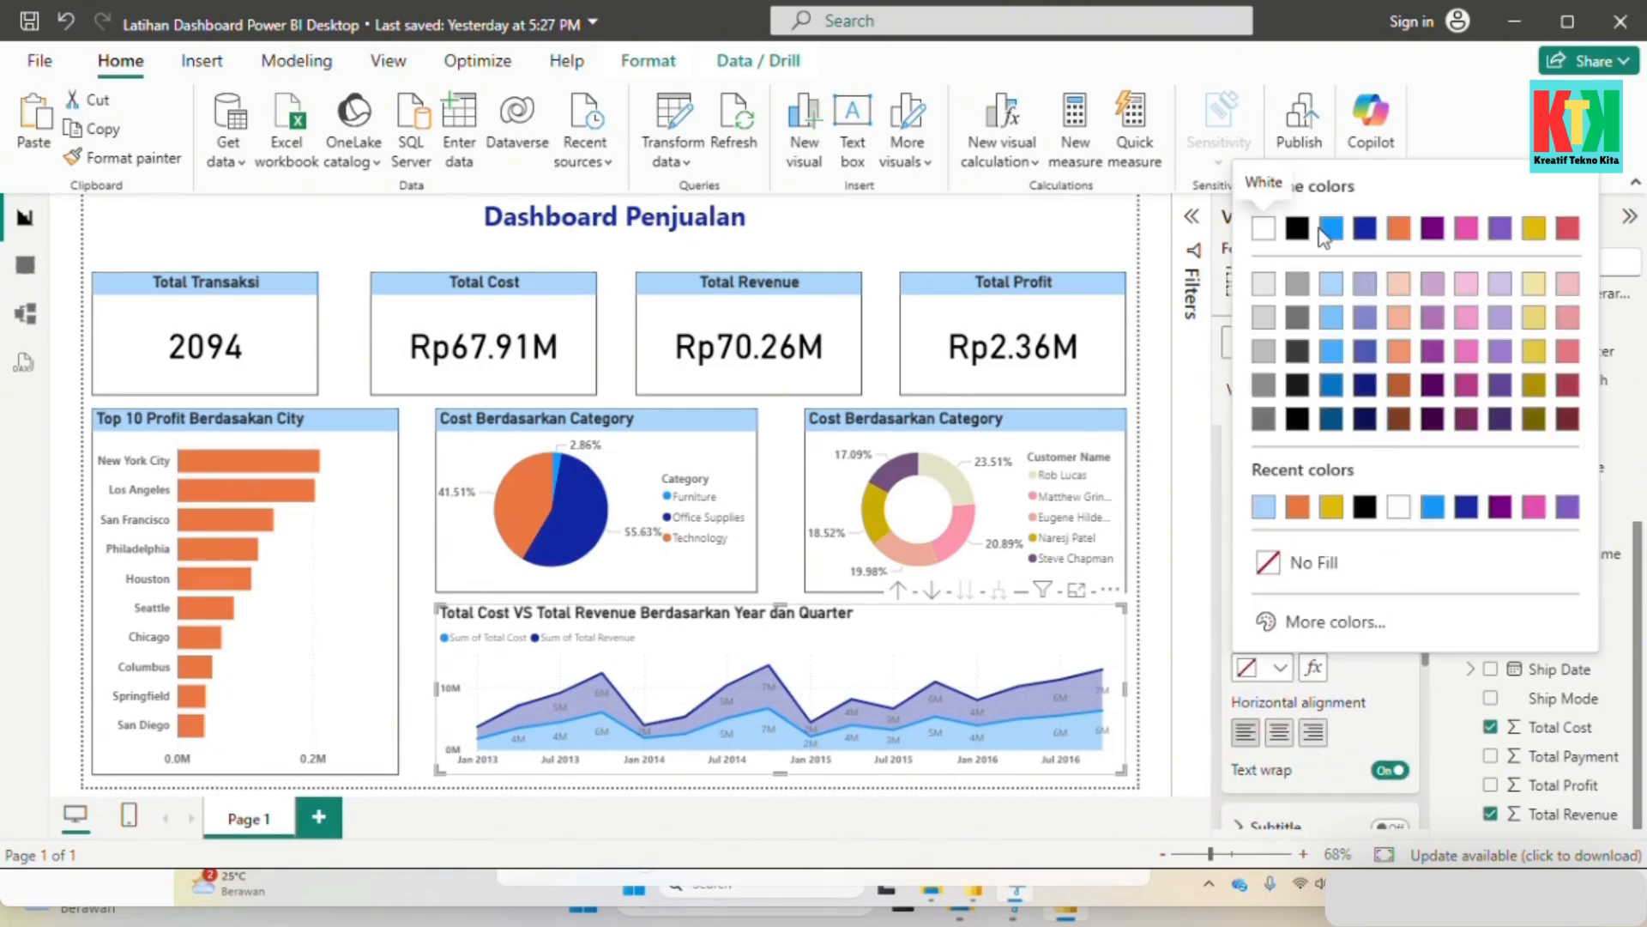
click(1332, 287)
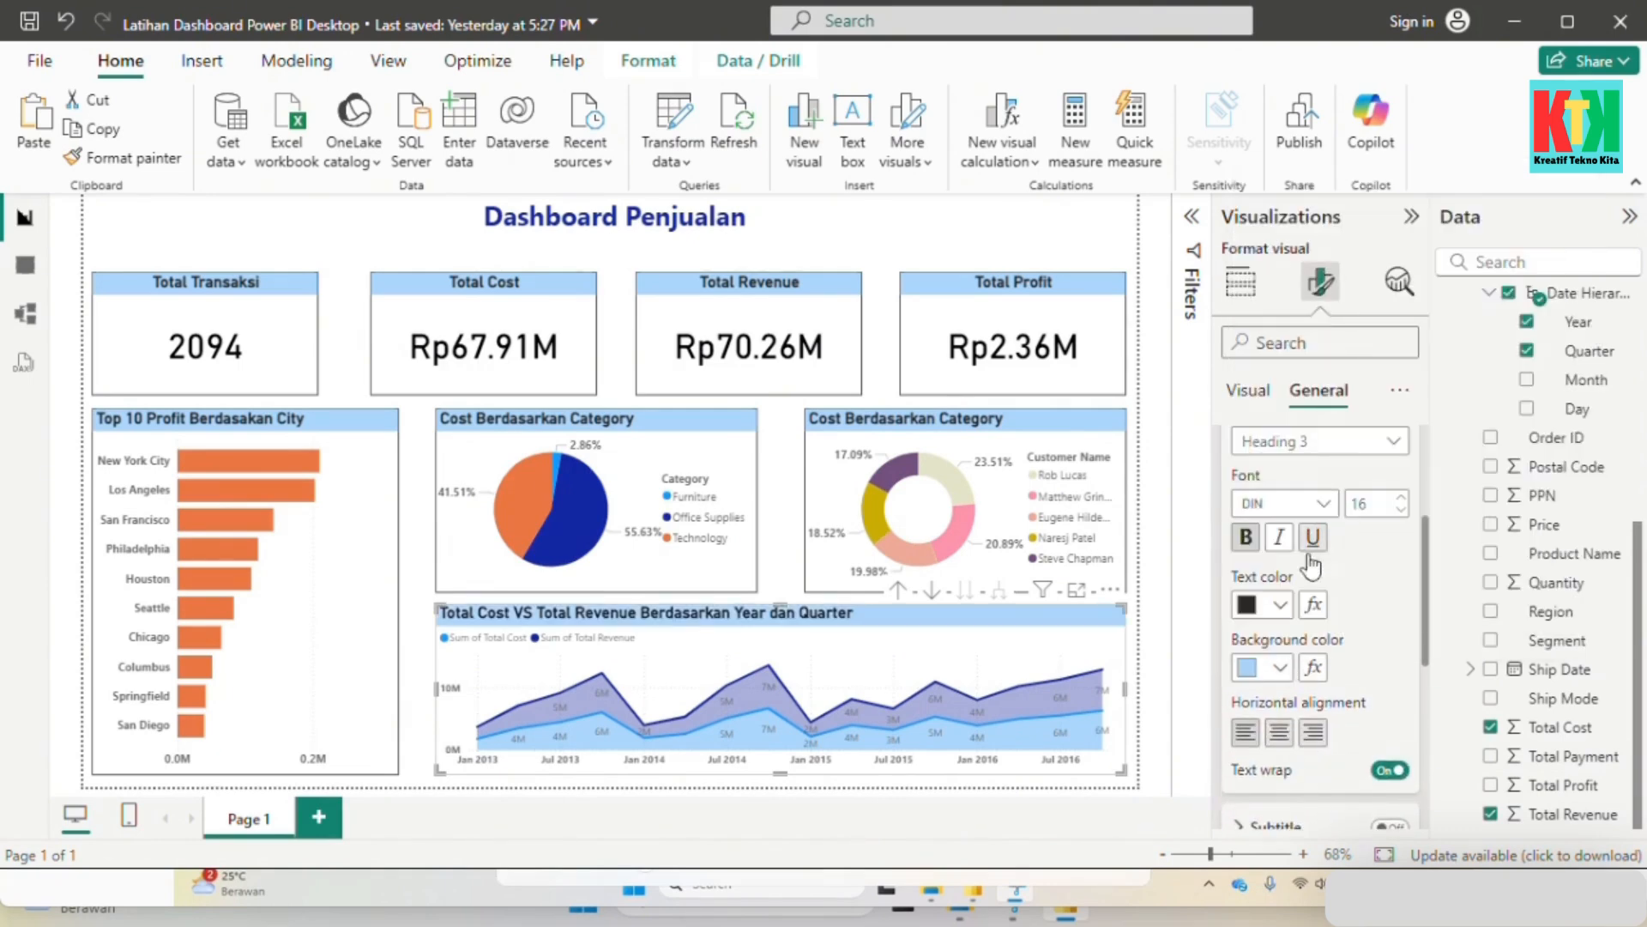
Step: Turn on the visual border for the stacked area chart and deselect it
scroll(1367, 597, down, 3)
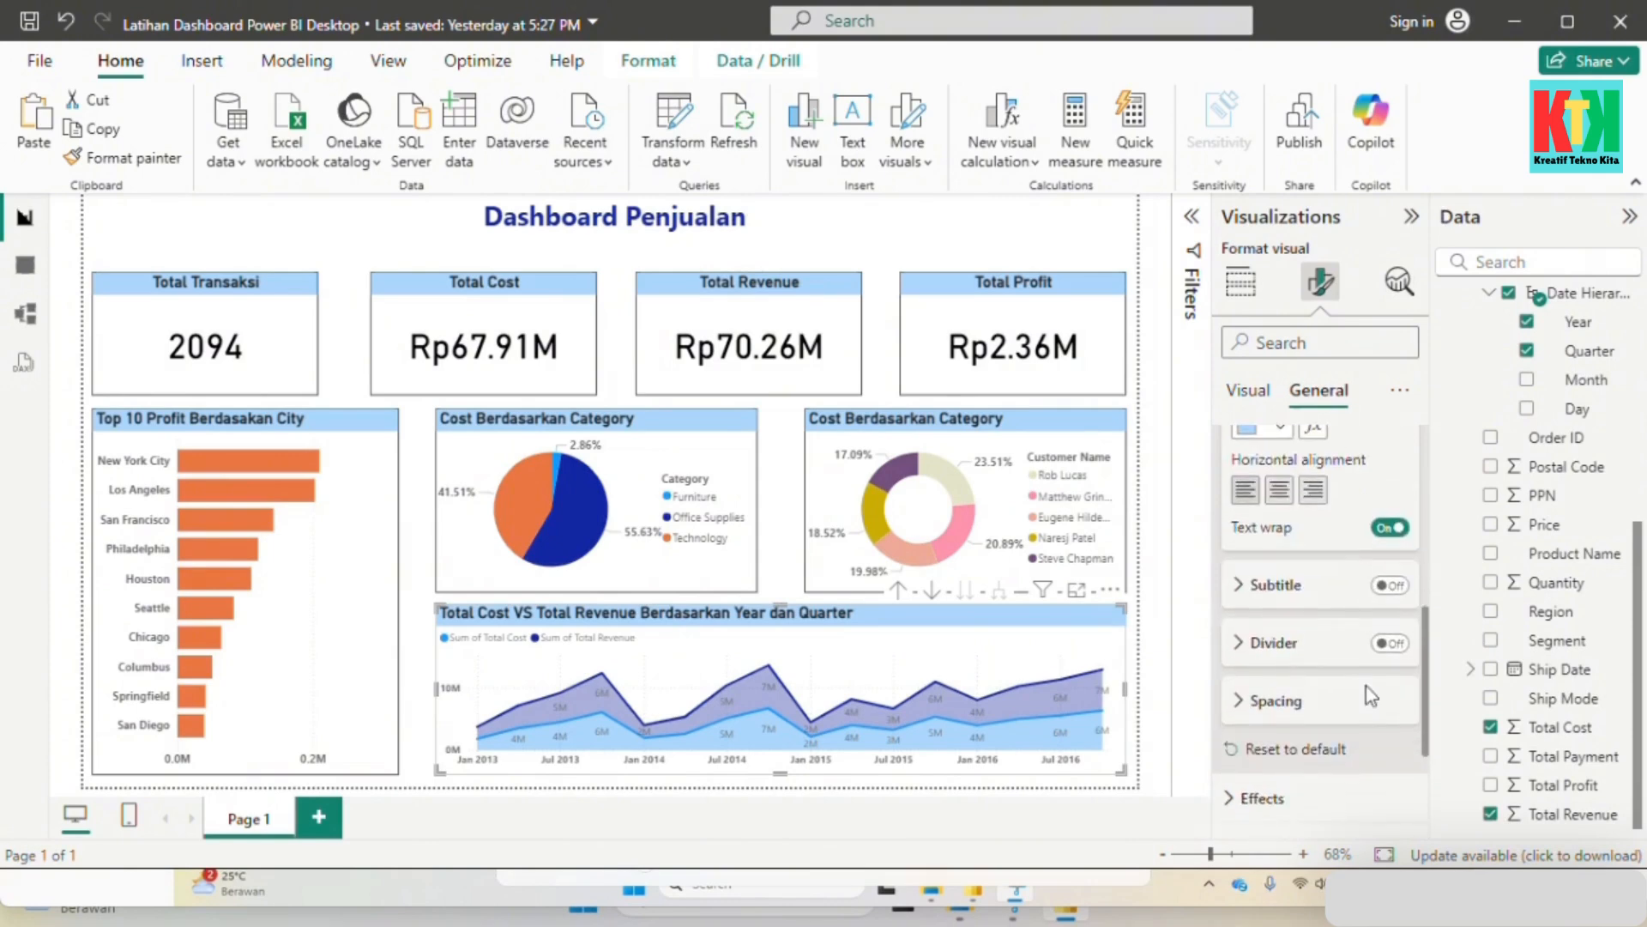
scroll(1366, 686, down, 3)
click(1362, 600)
scroll(1369, 669, down, 2)
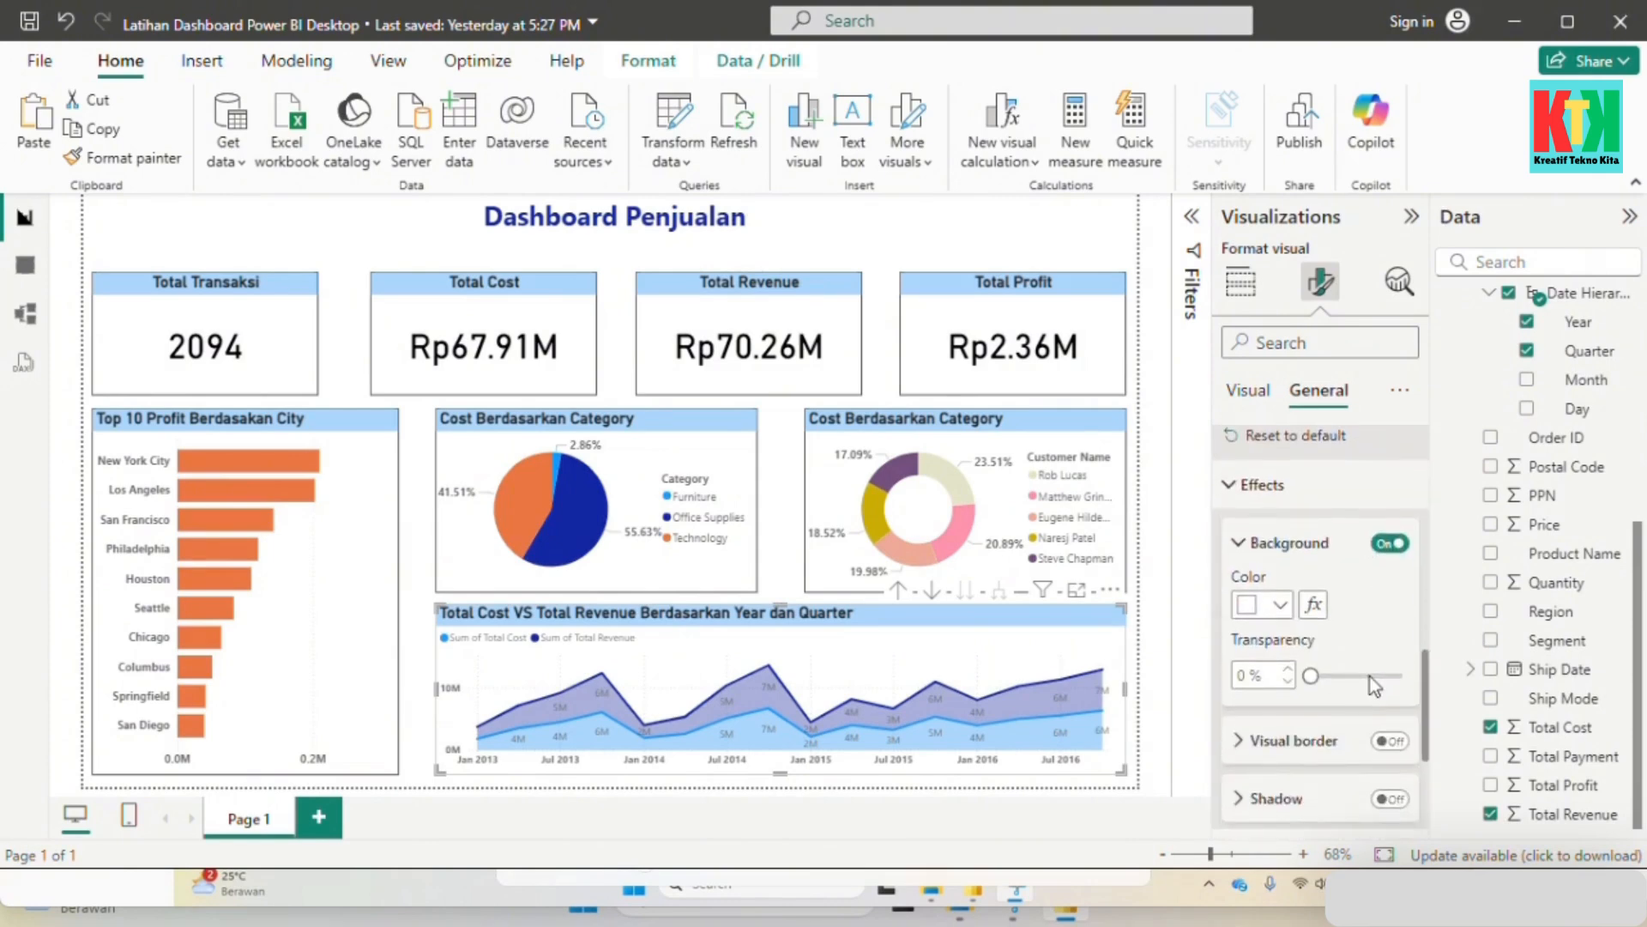
scroll(1371, 677, down, 2)
click(1390, 621)
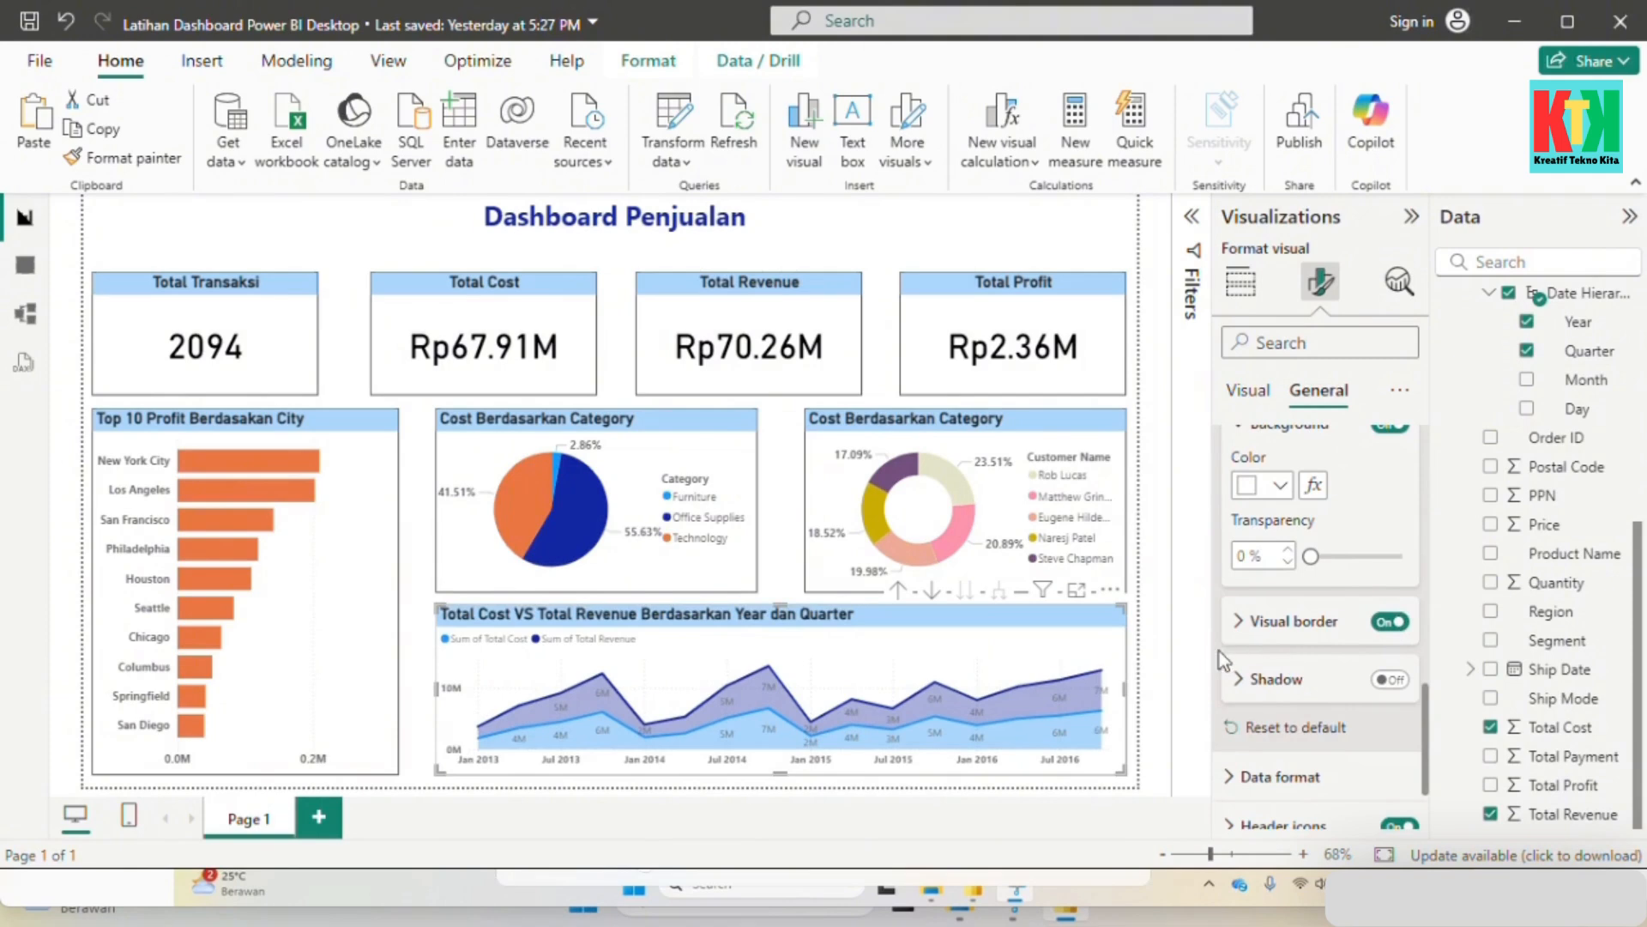
click(1157, 617)
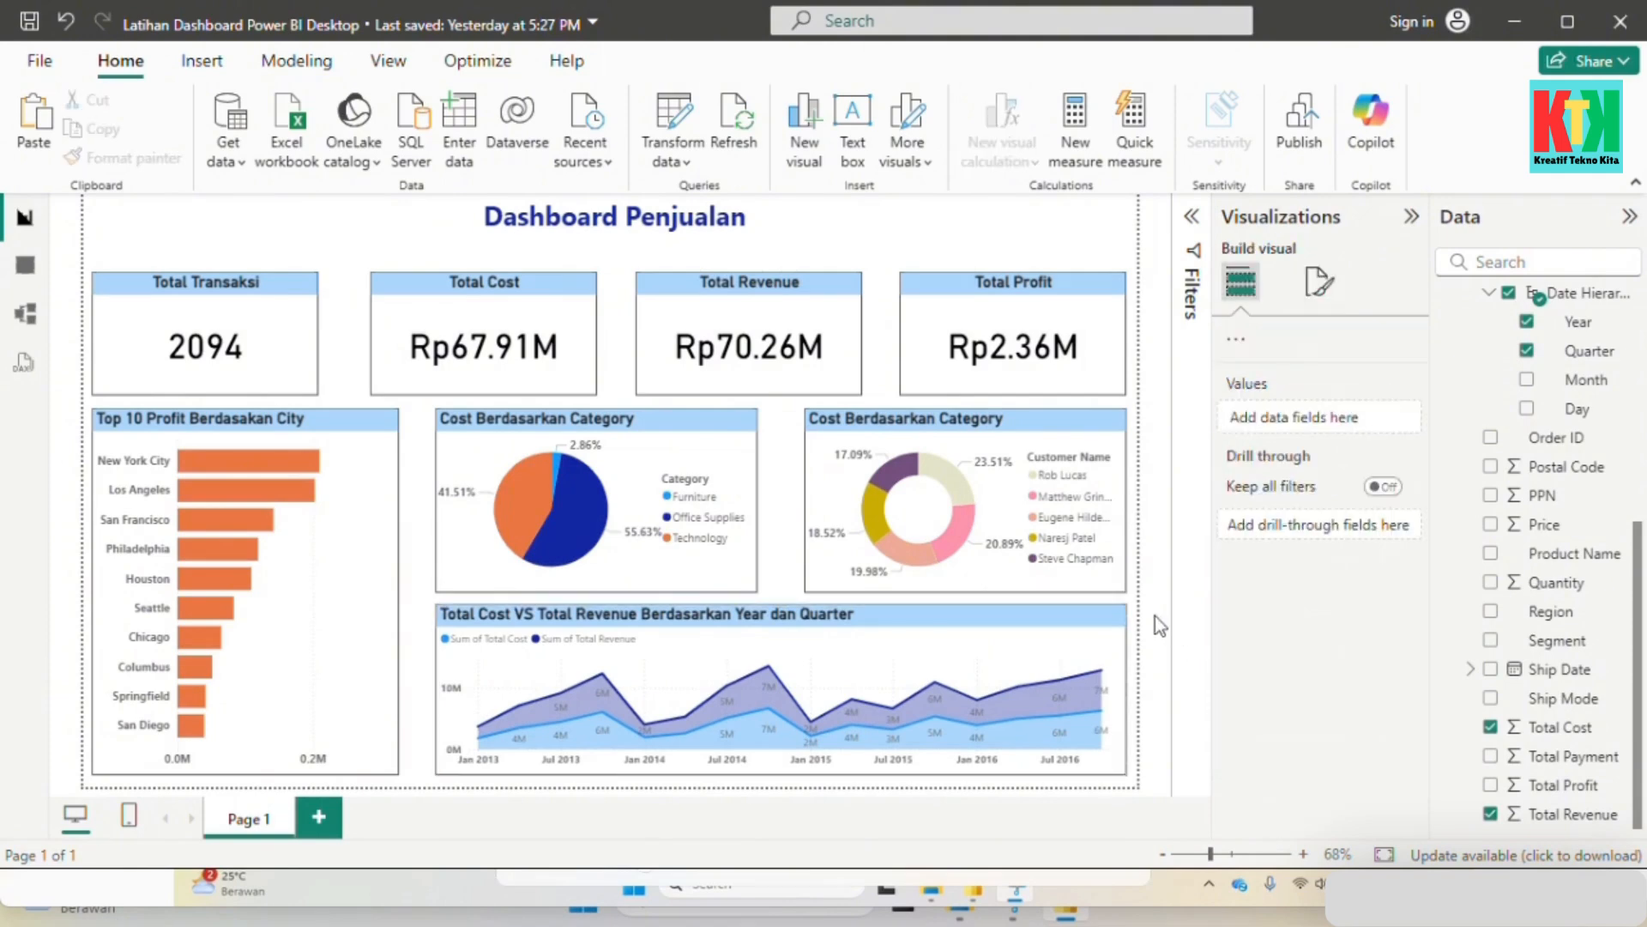
click(973, 631)
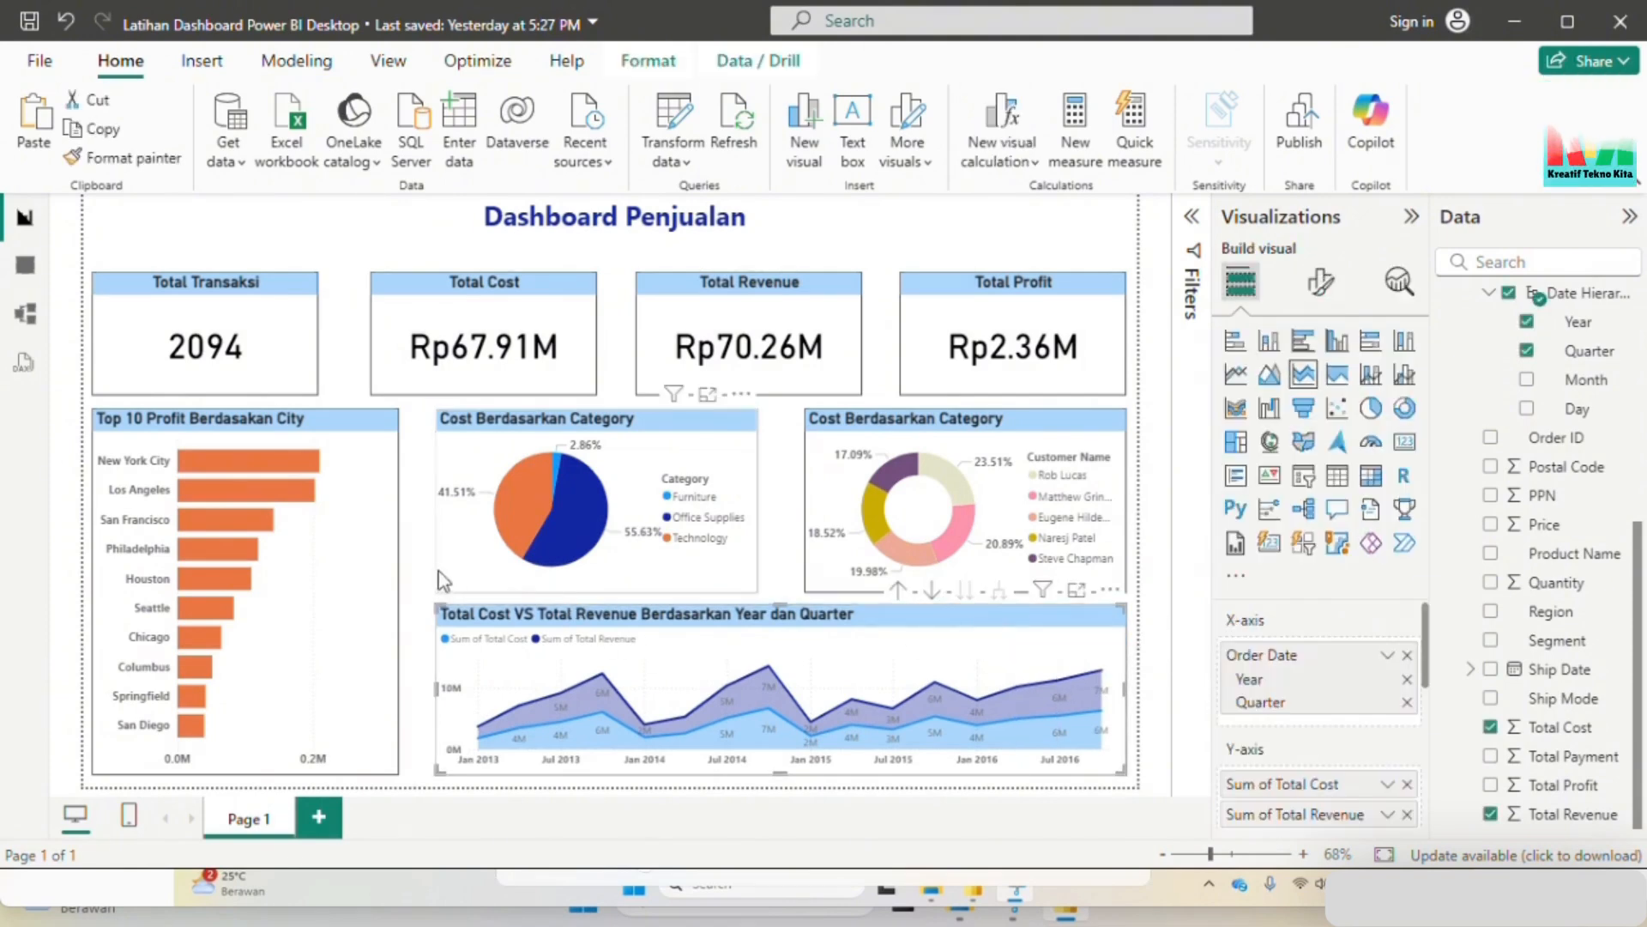
click(416, 543)
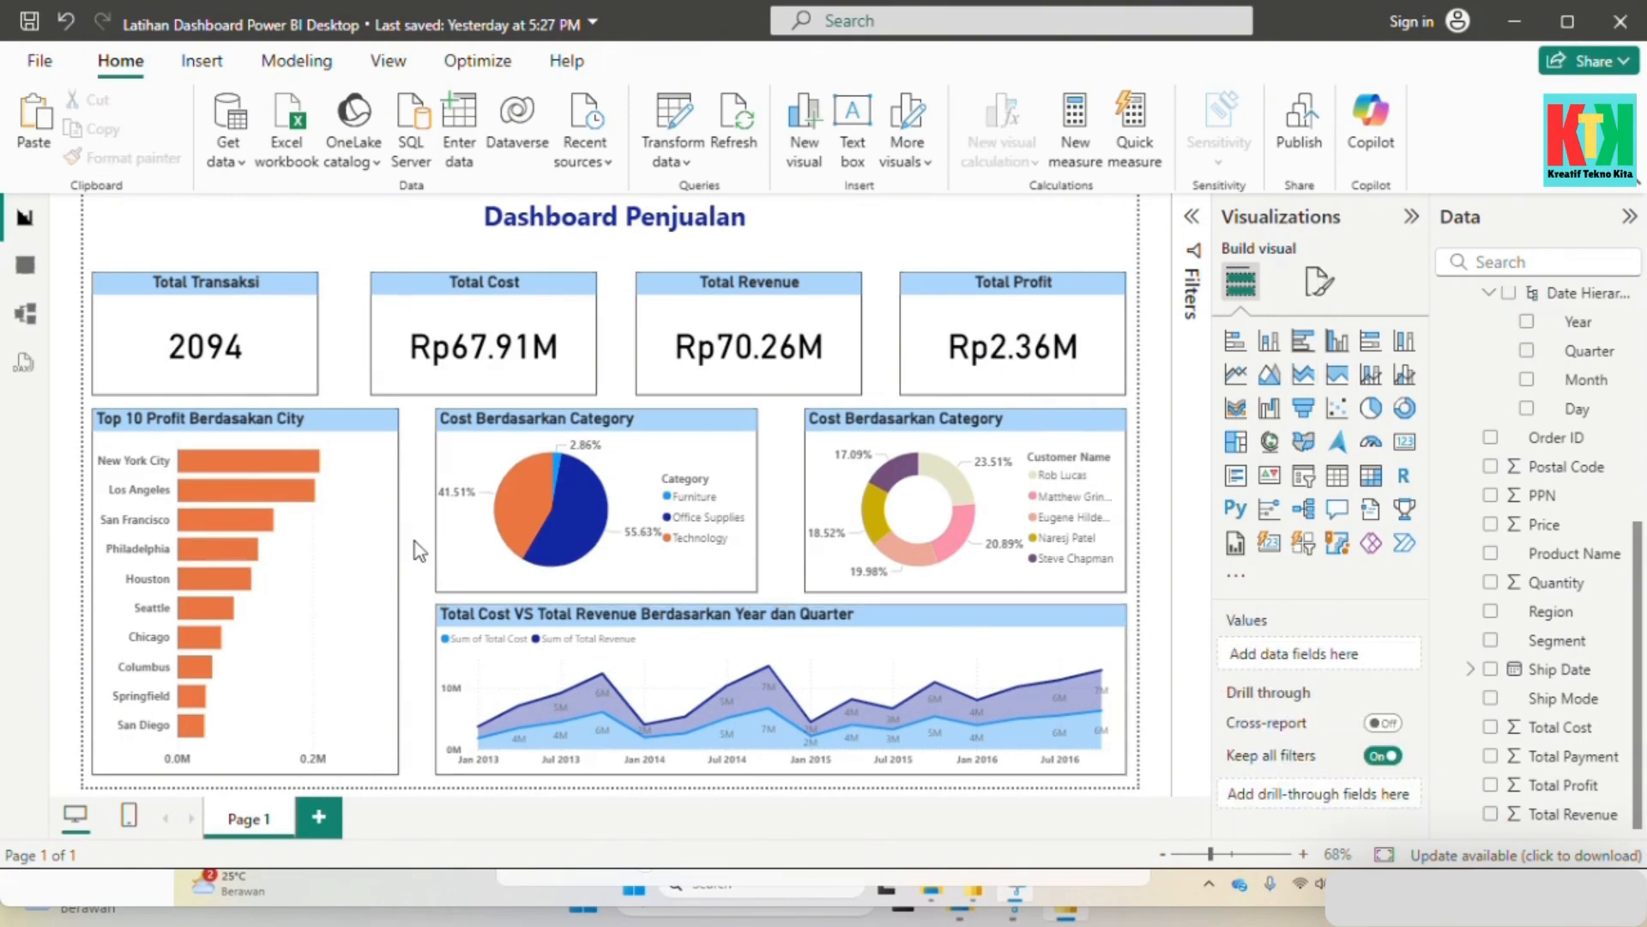
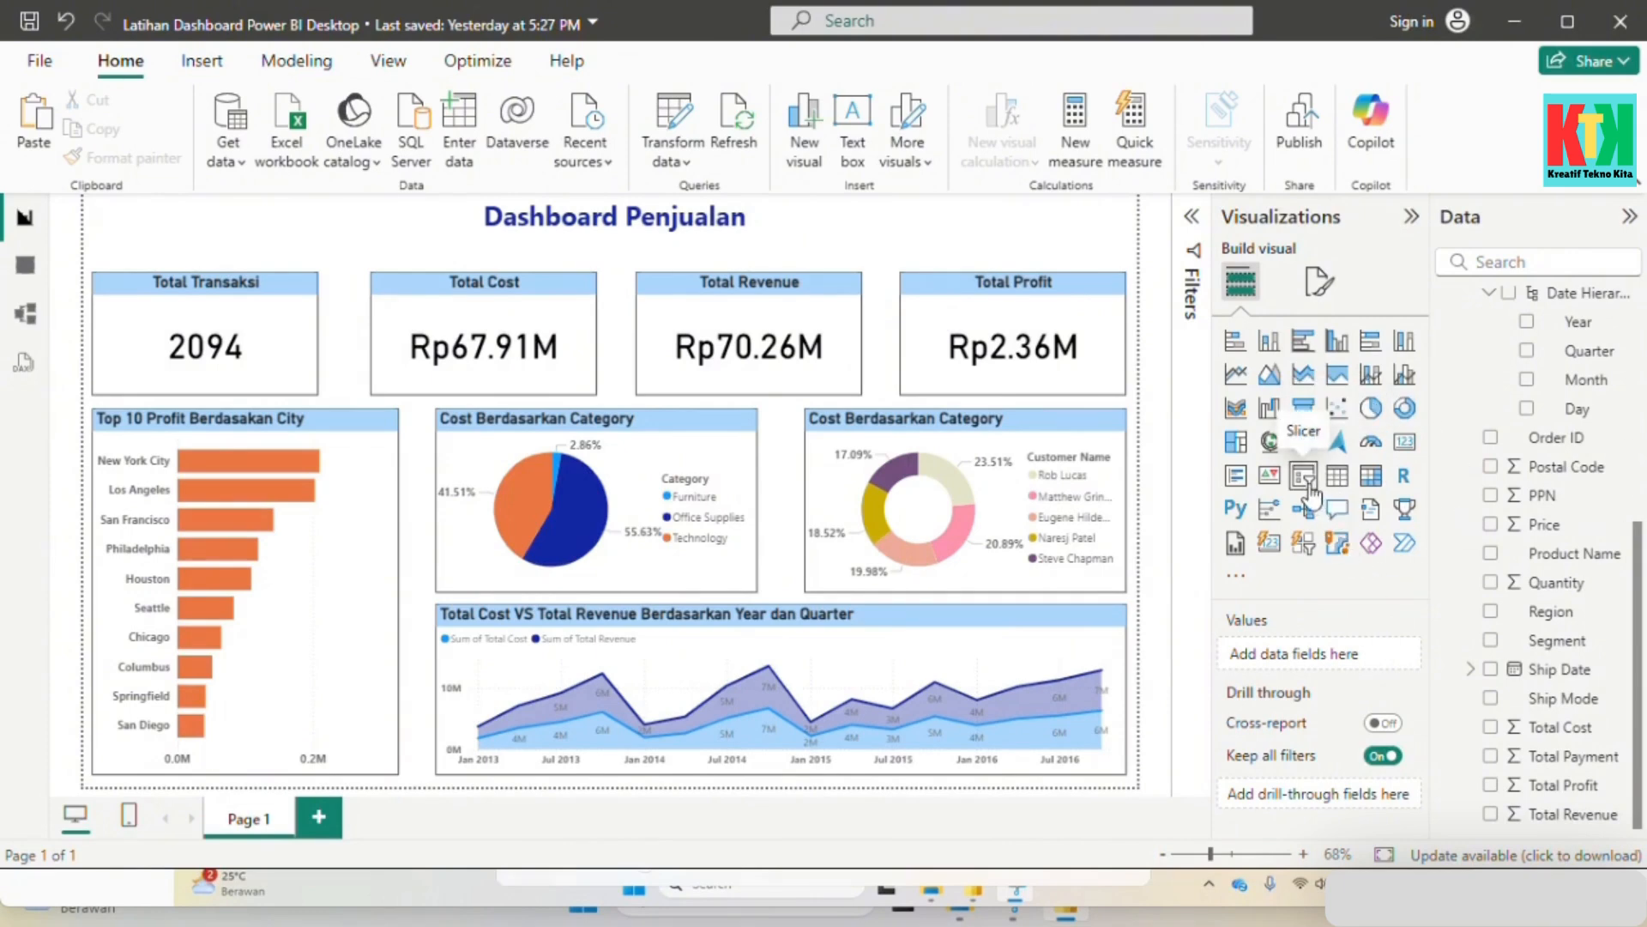
Step: Add a slicer for the State table's City field, sized as a narrow strip above the Total Transaksi card
click(1310, 493)
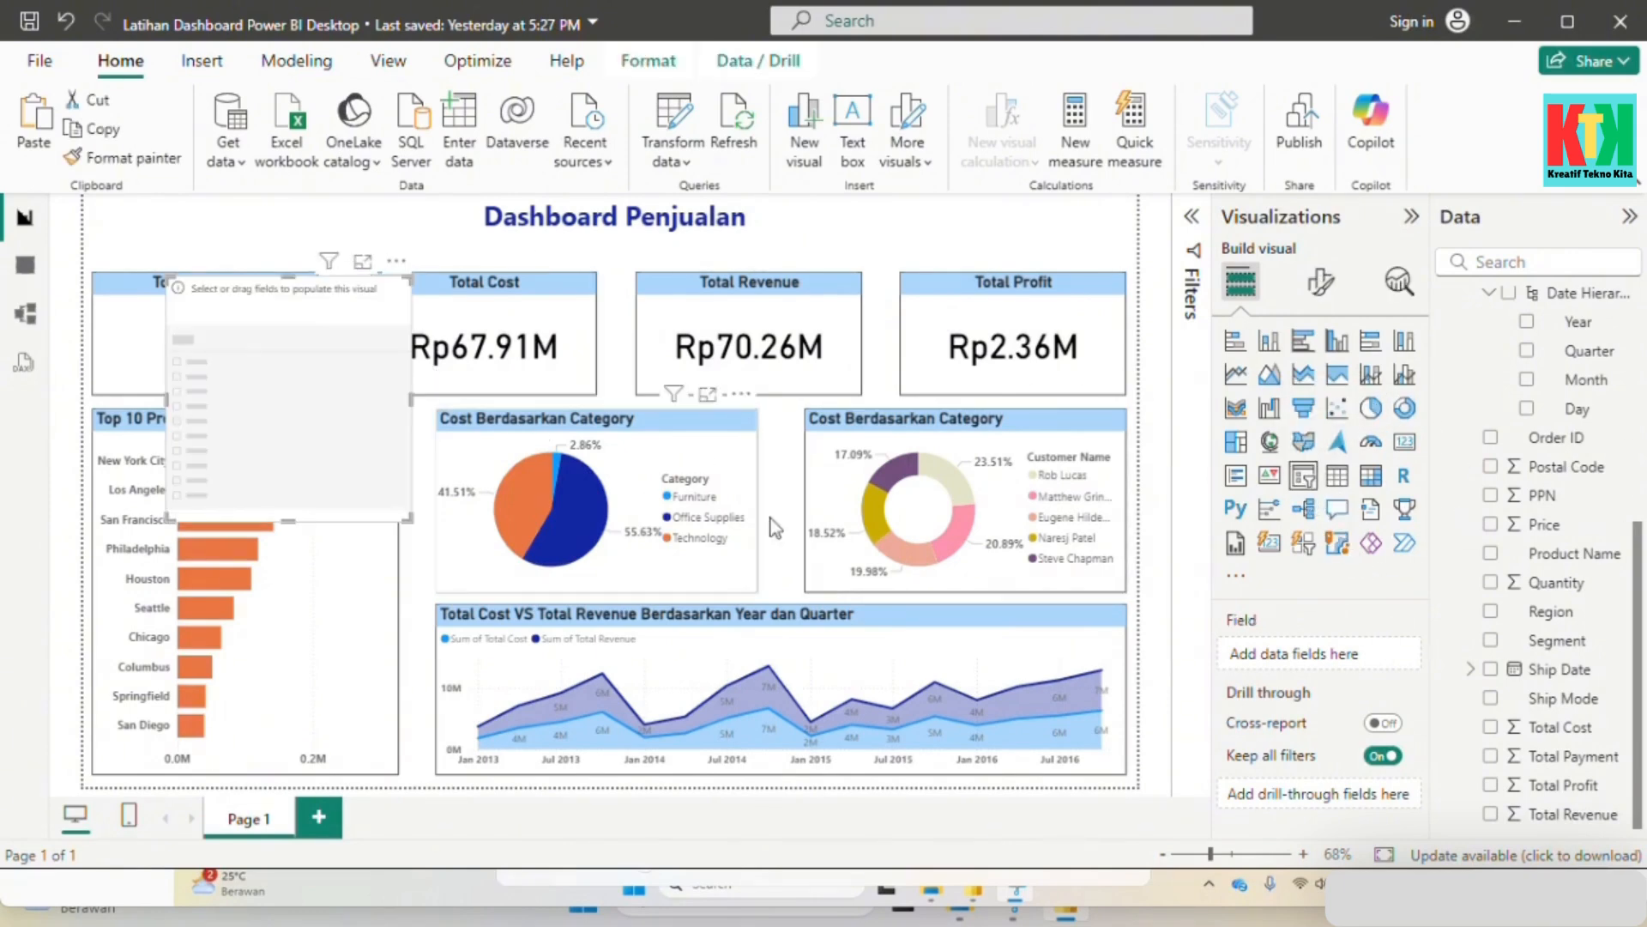
drag(312, 310, 255, 262)
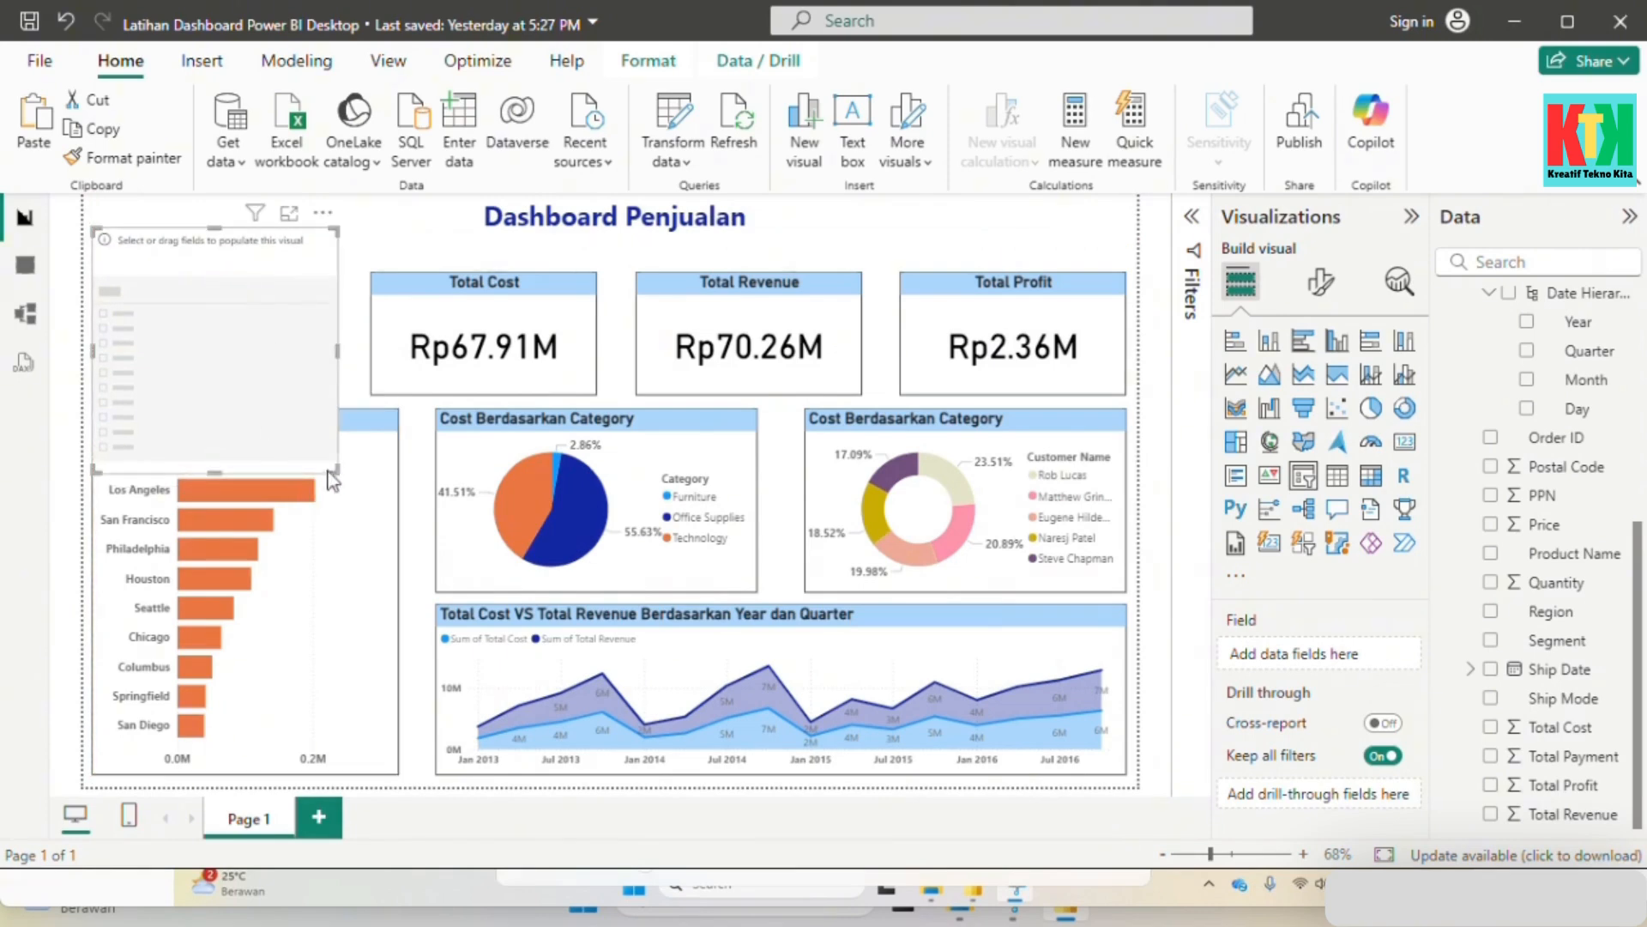
drag(335, 470, 353, 259)
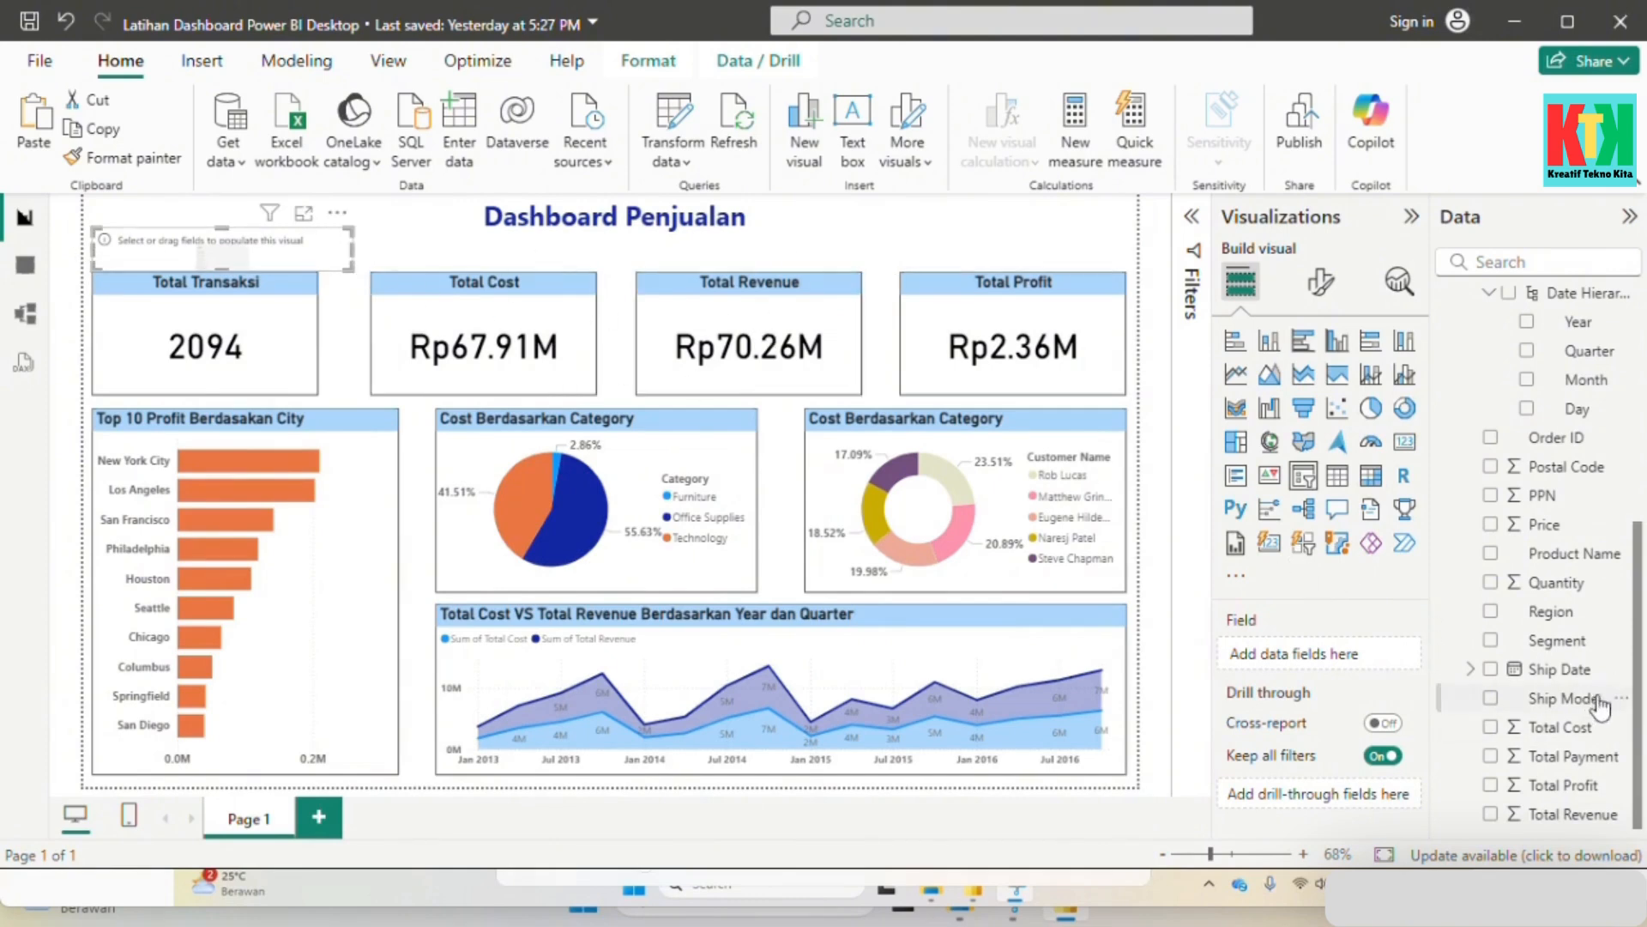
scroll(1597, 716, up, 5)
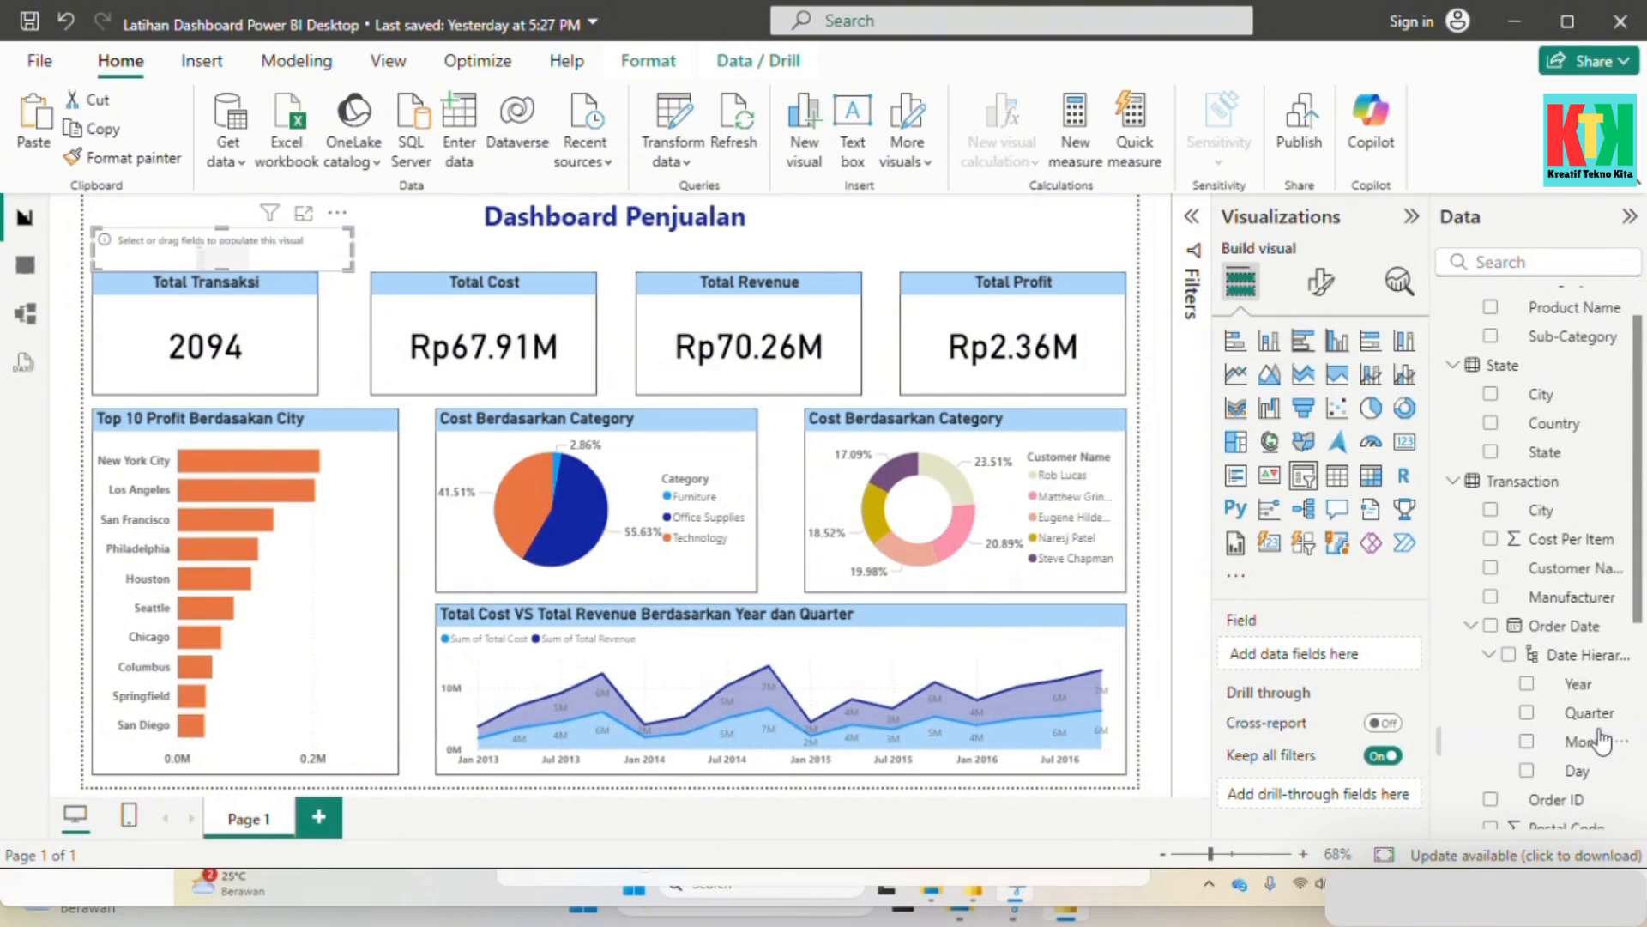
scroll(1511, 652, up, 1)
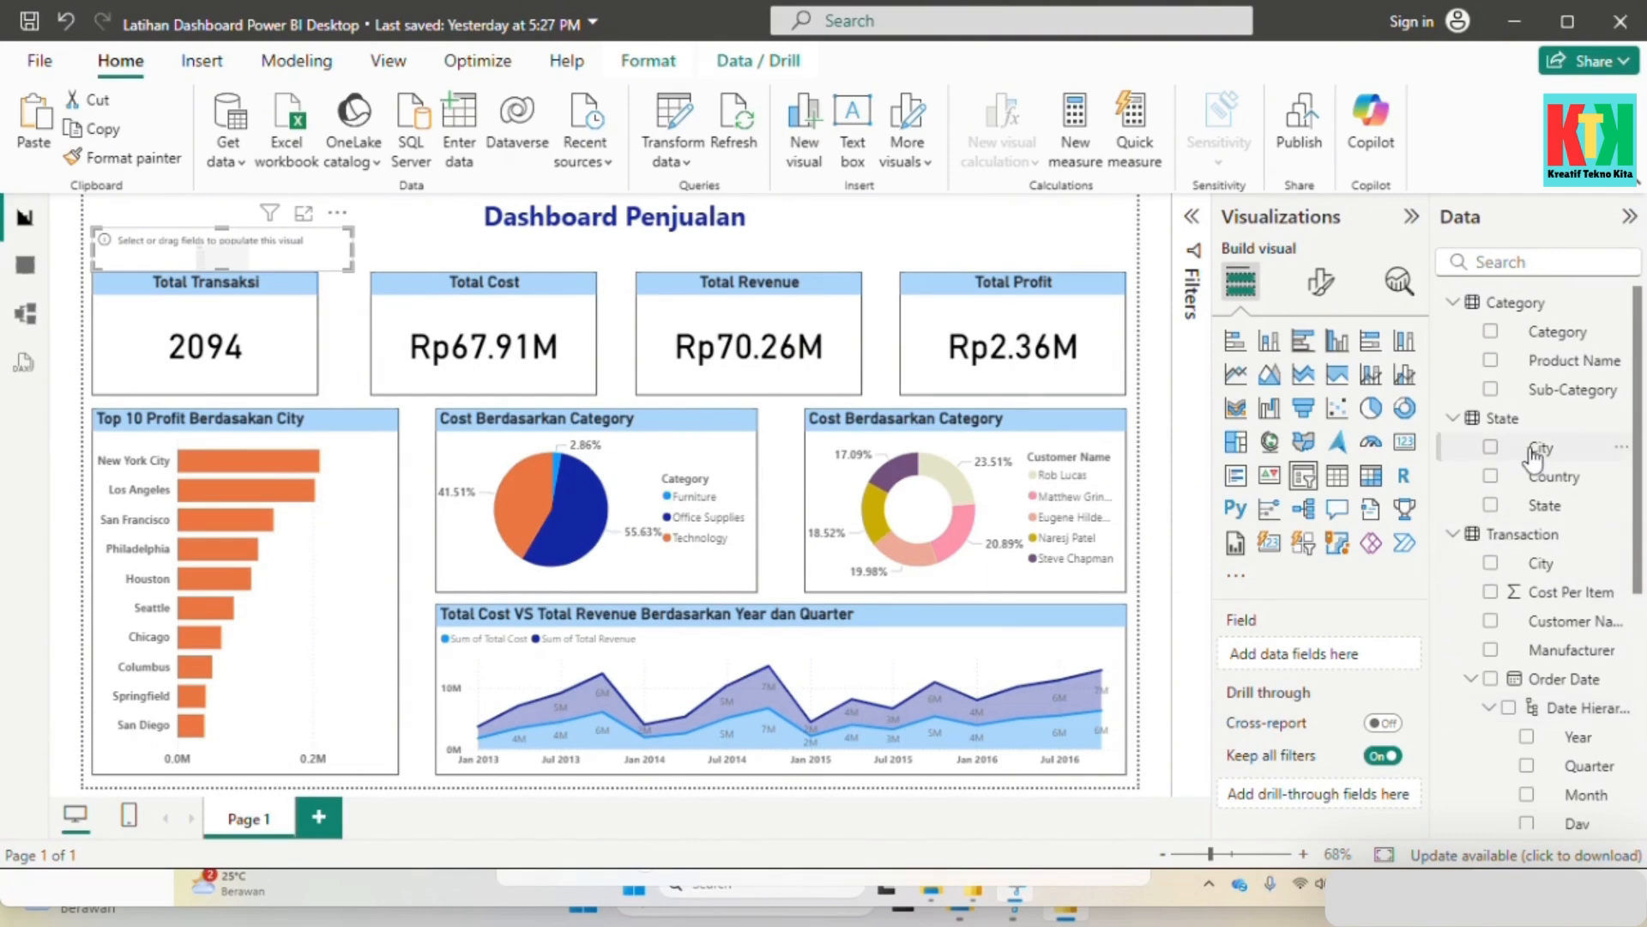
drag(1534, 459, 1338, 656)
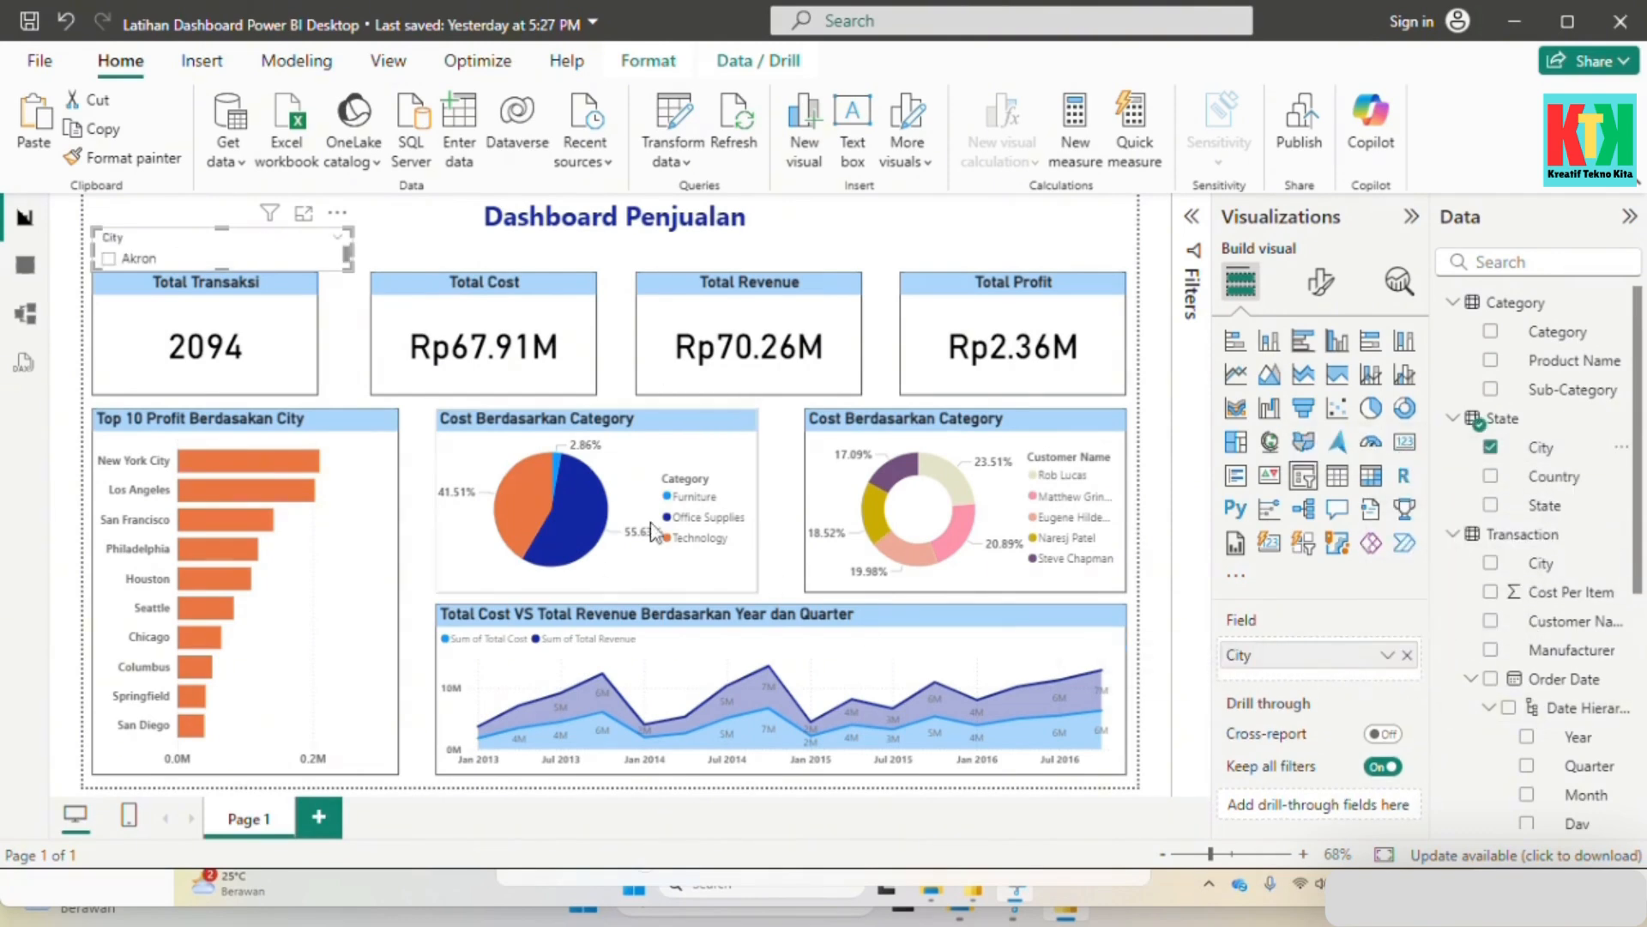
Step: Set the City slicer's style to Dropdown
click(1323, 283)
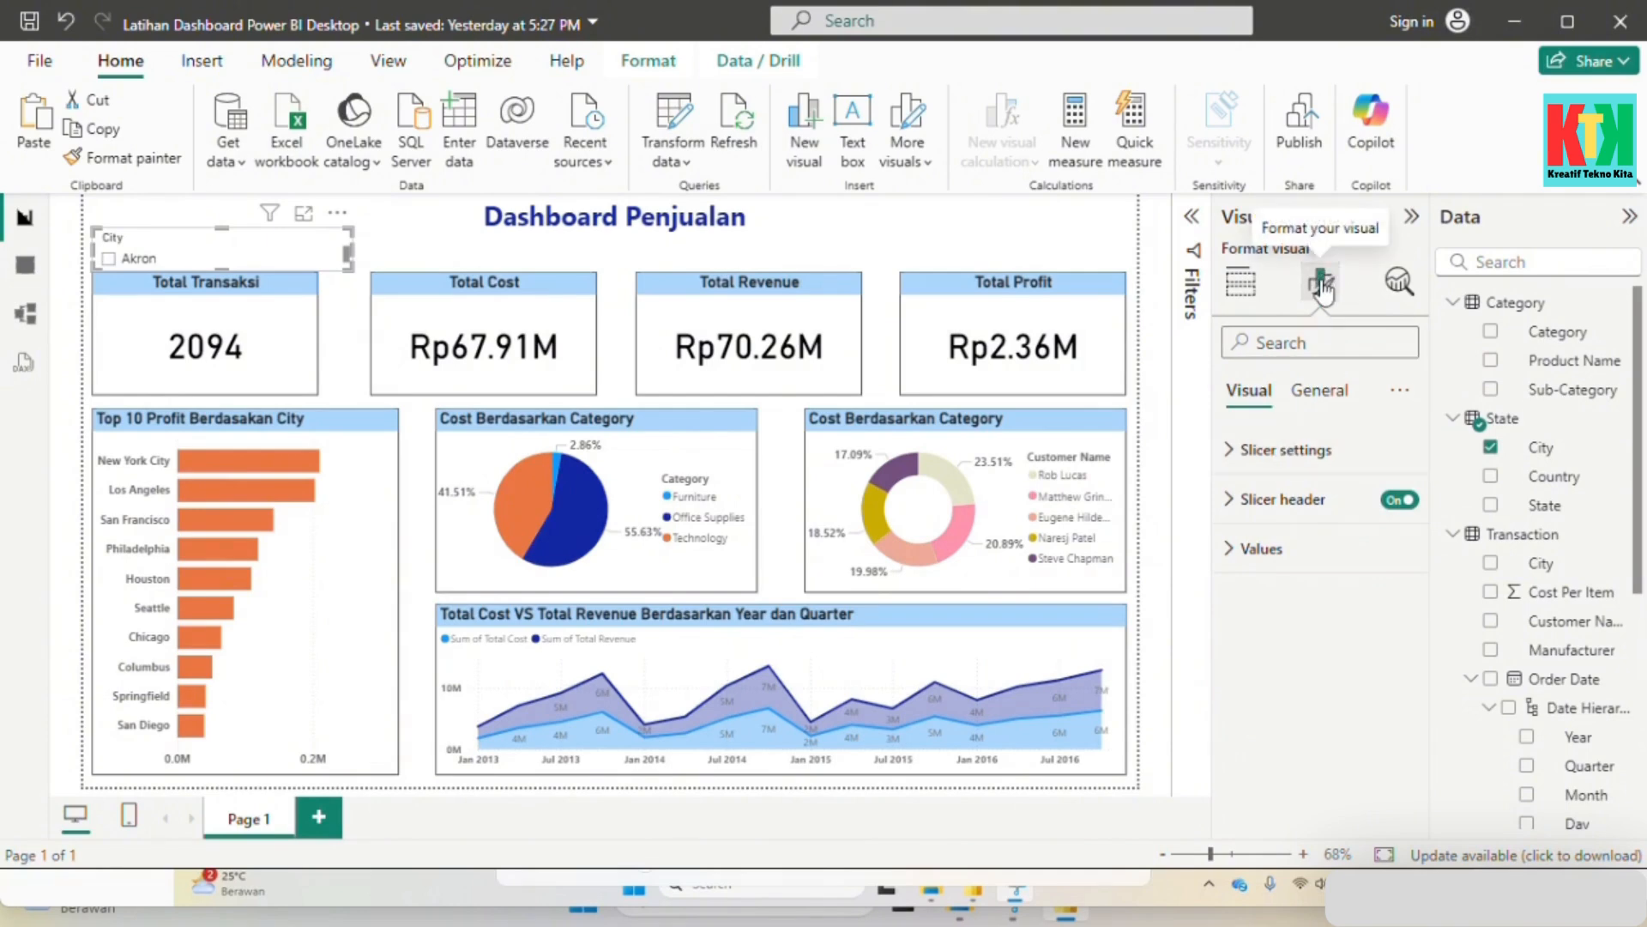
click(1294, 468)
click(1383, 580)
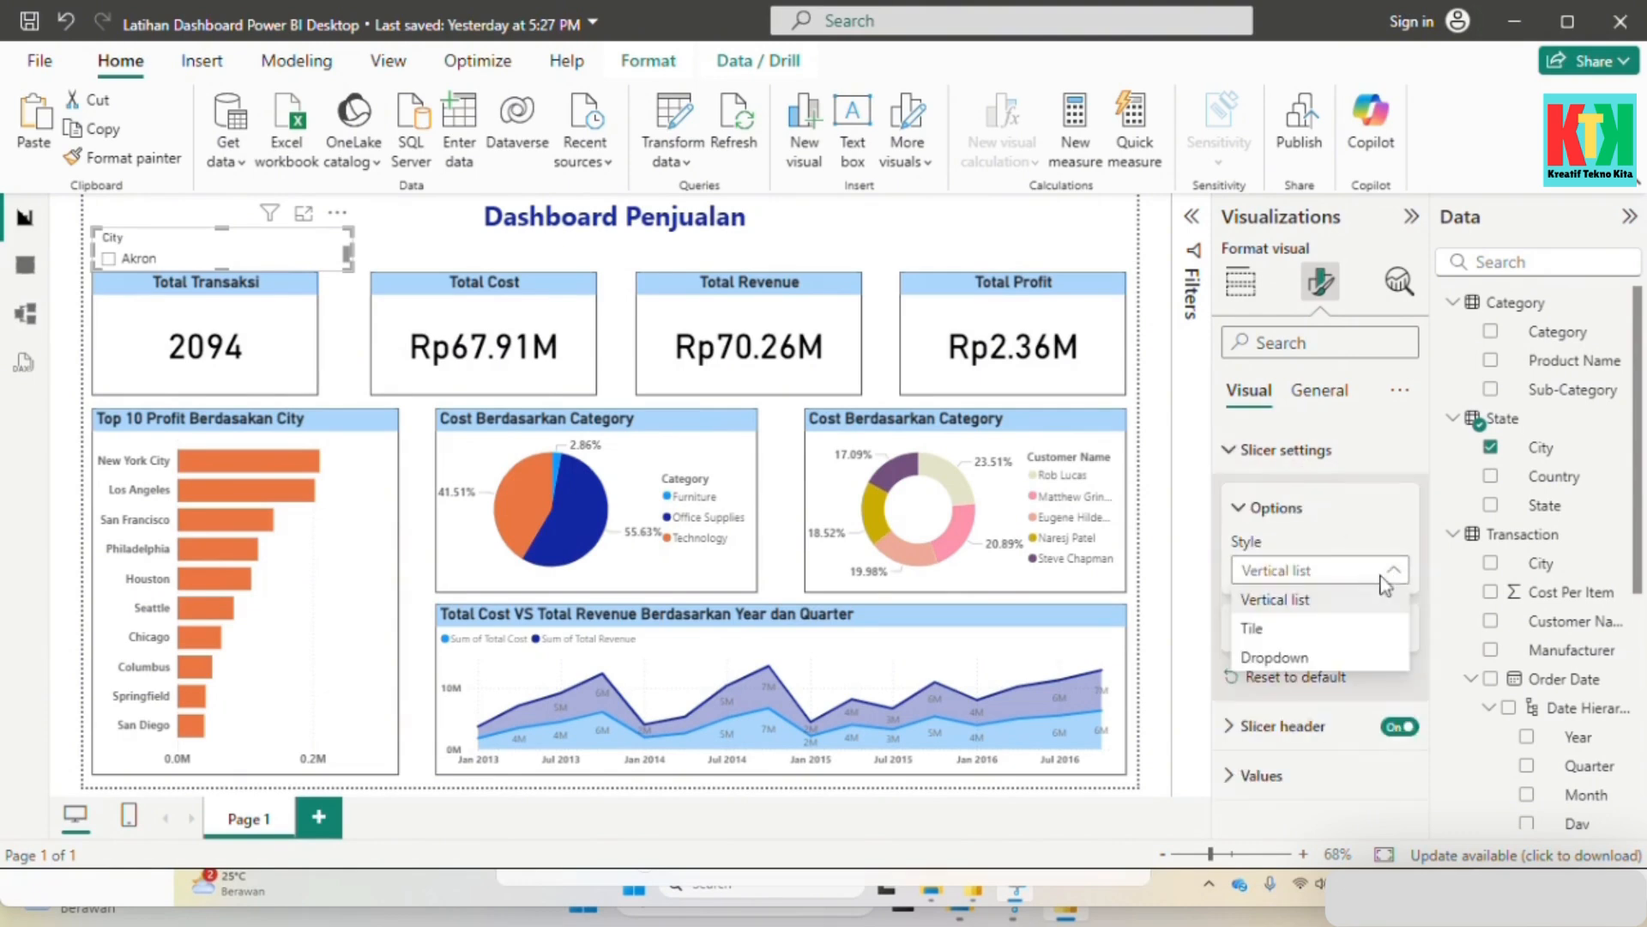
click(1304, 657)
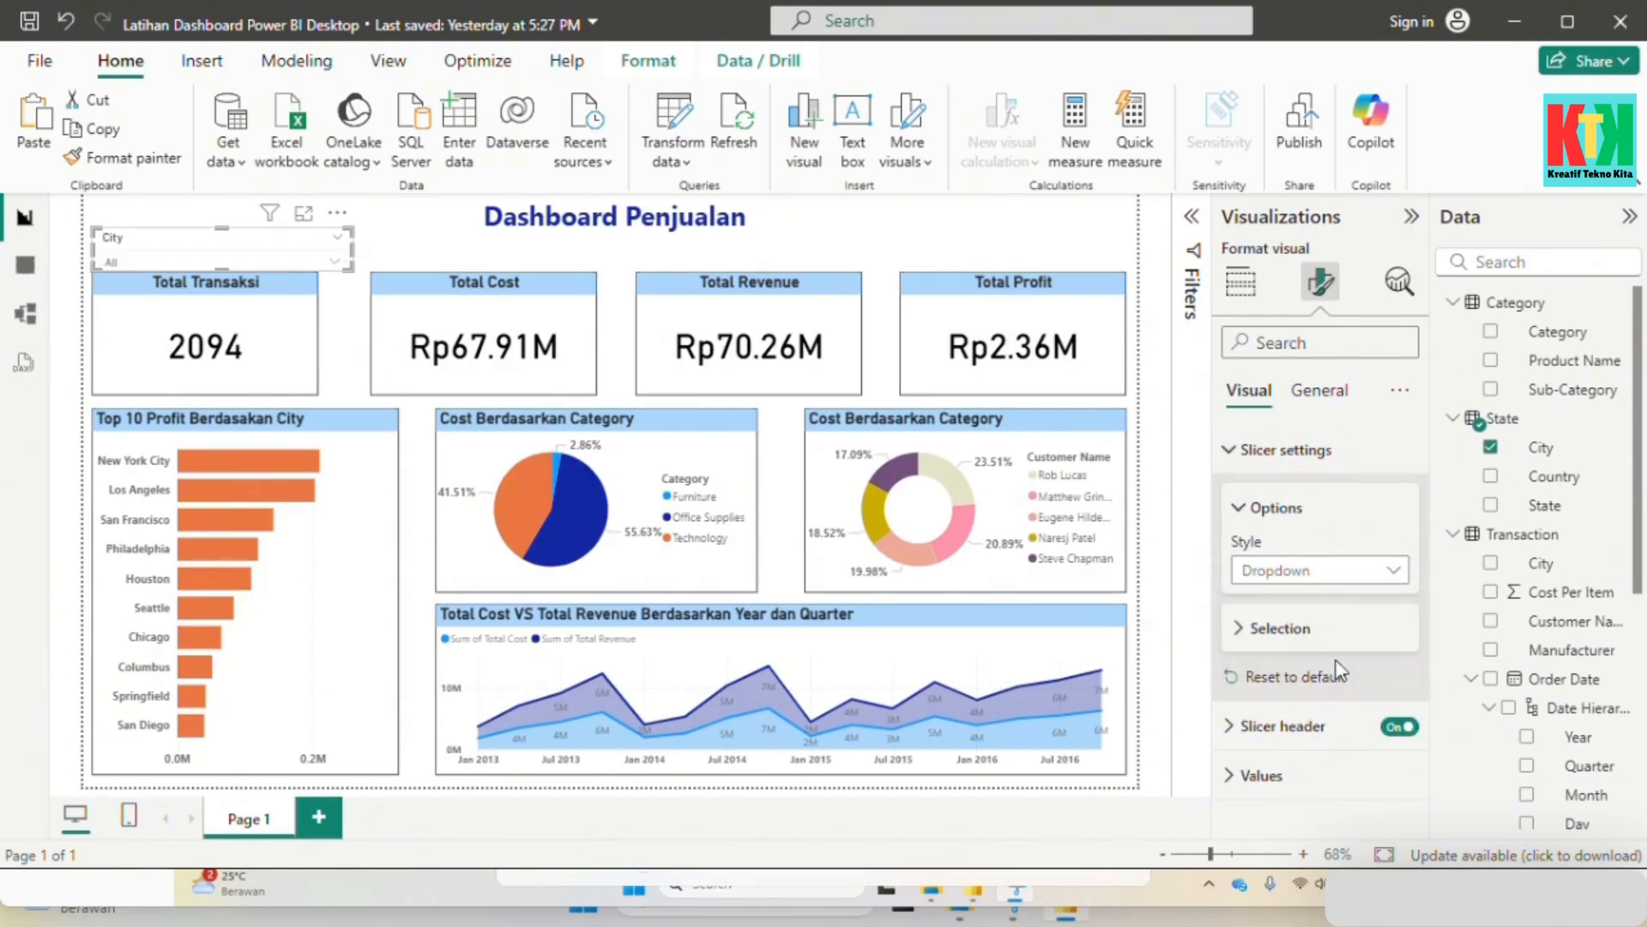
Step: Make the City slicer's values bold
click(1316, 775)
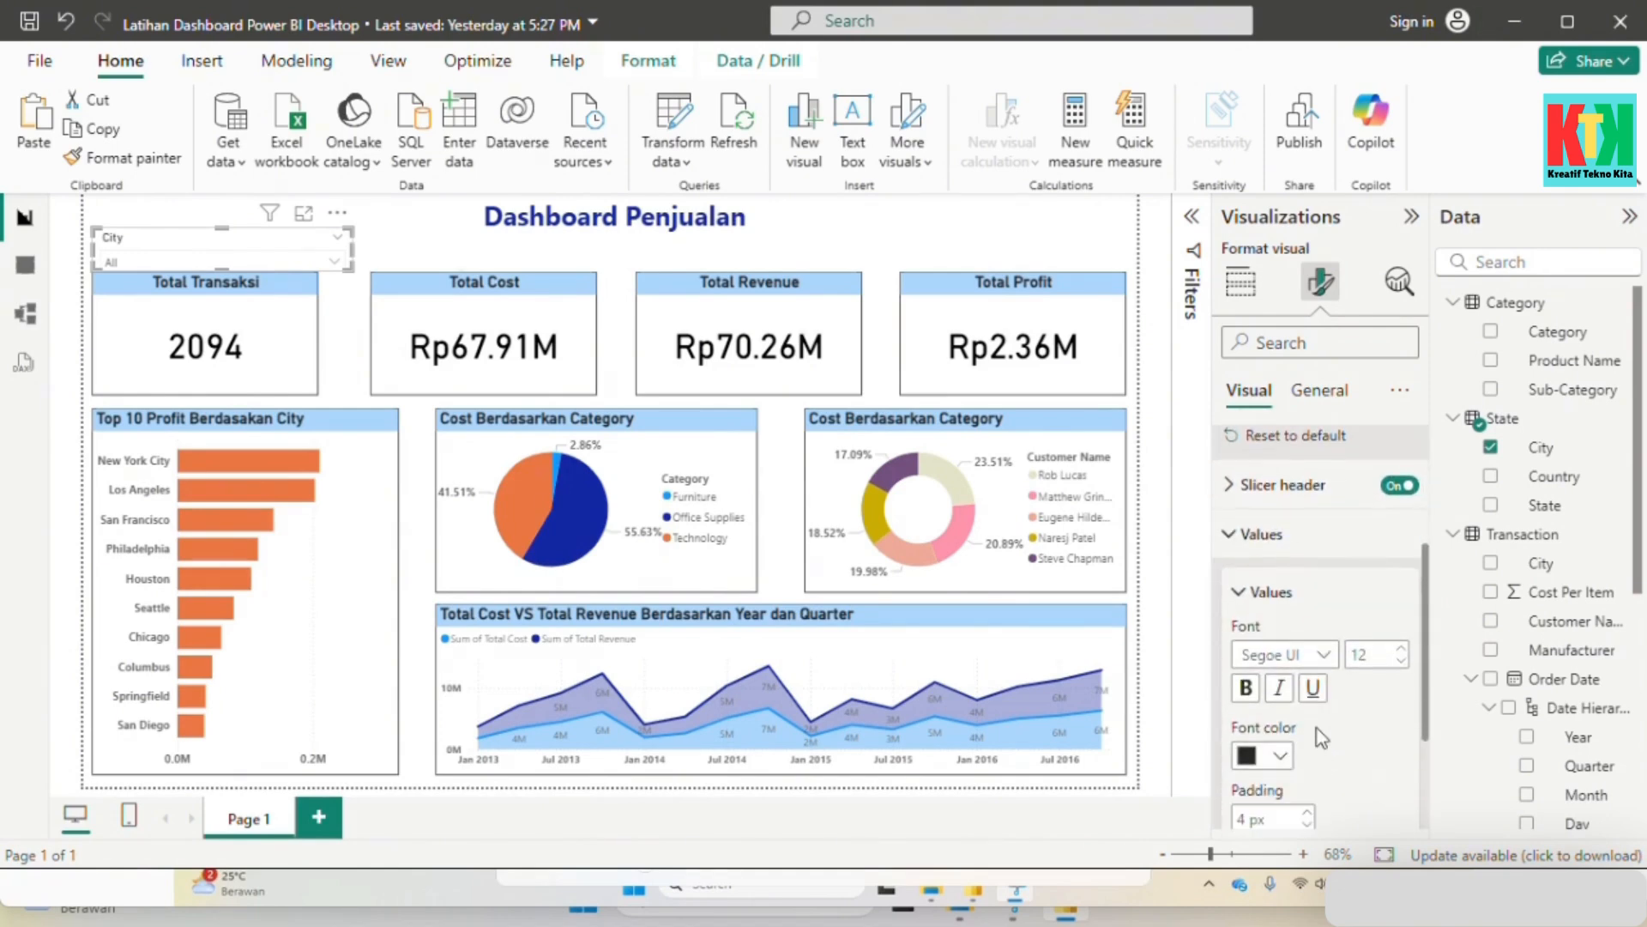
click(1246, 687)
scroll(1341, 743, down, 2)
scroll(1346, 755, down, 1)
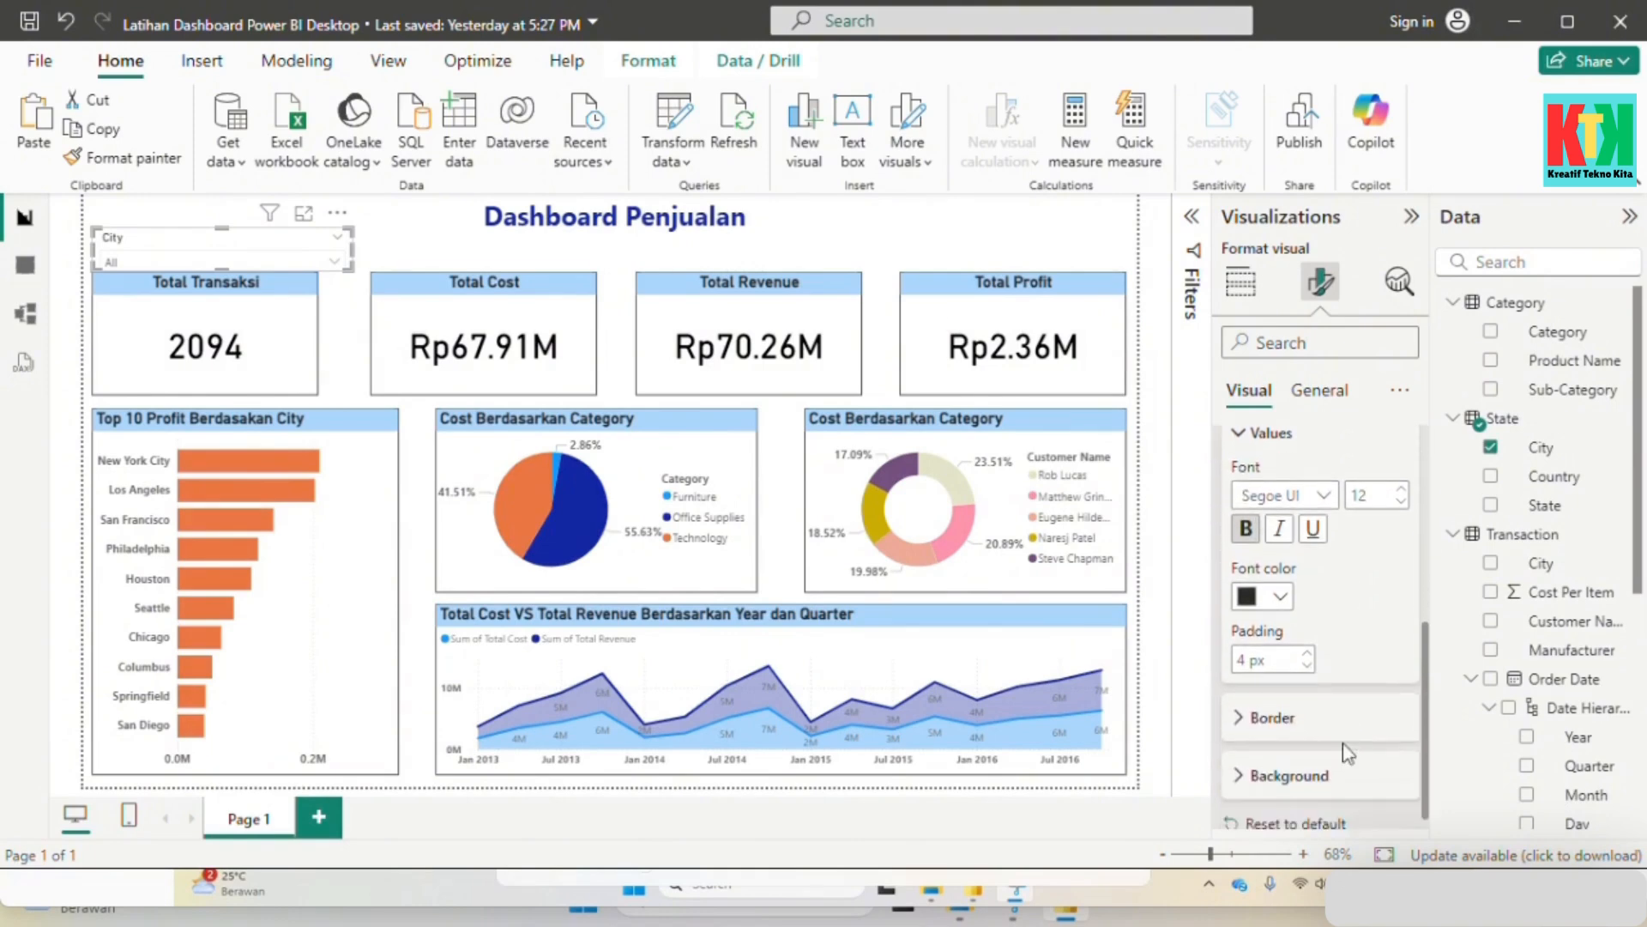
scroll(1342, 743, up, 5)
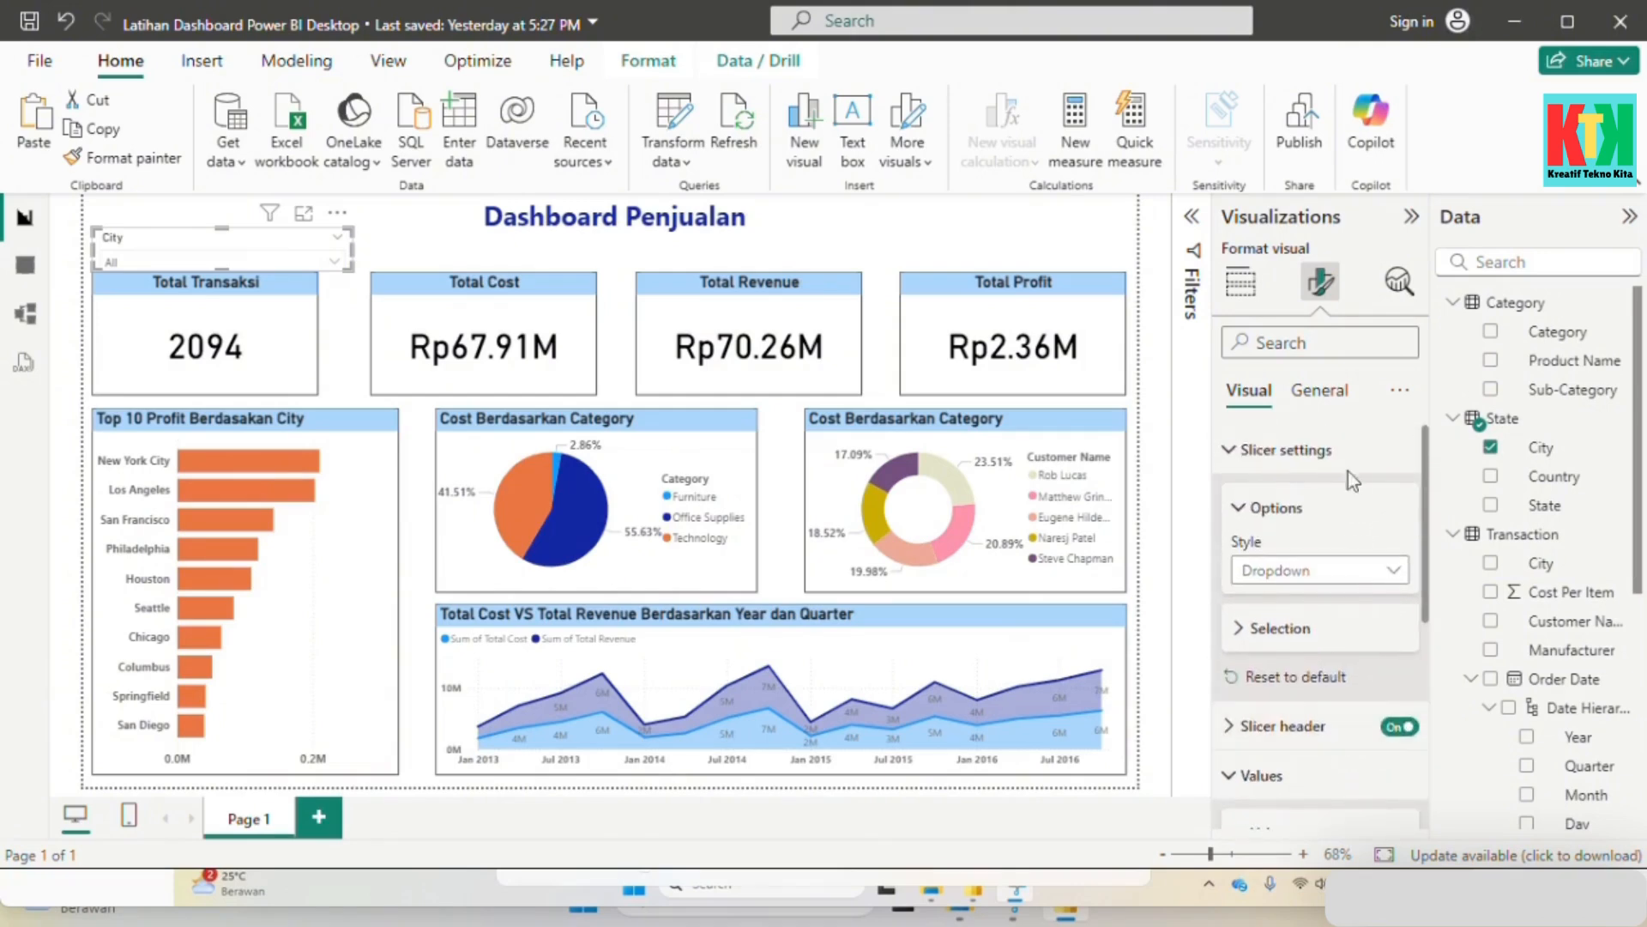
Step: Turn on the slicer's title and set its text to "City"
click(1322, 391)
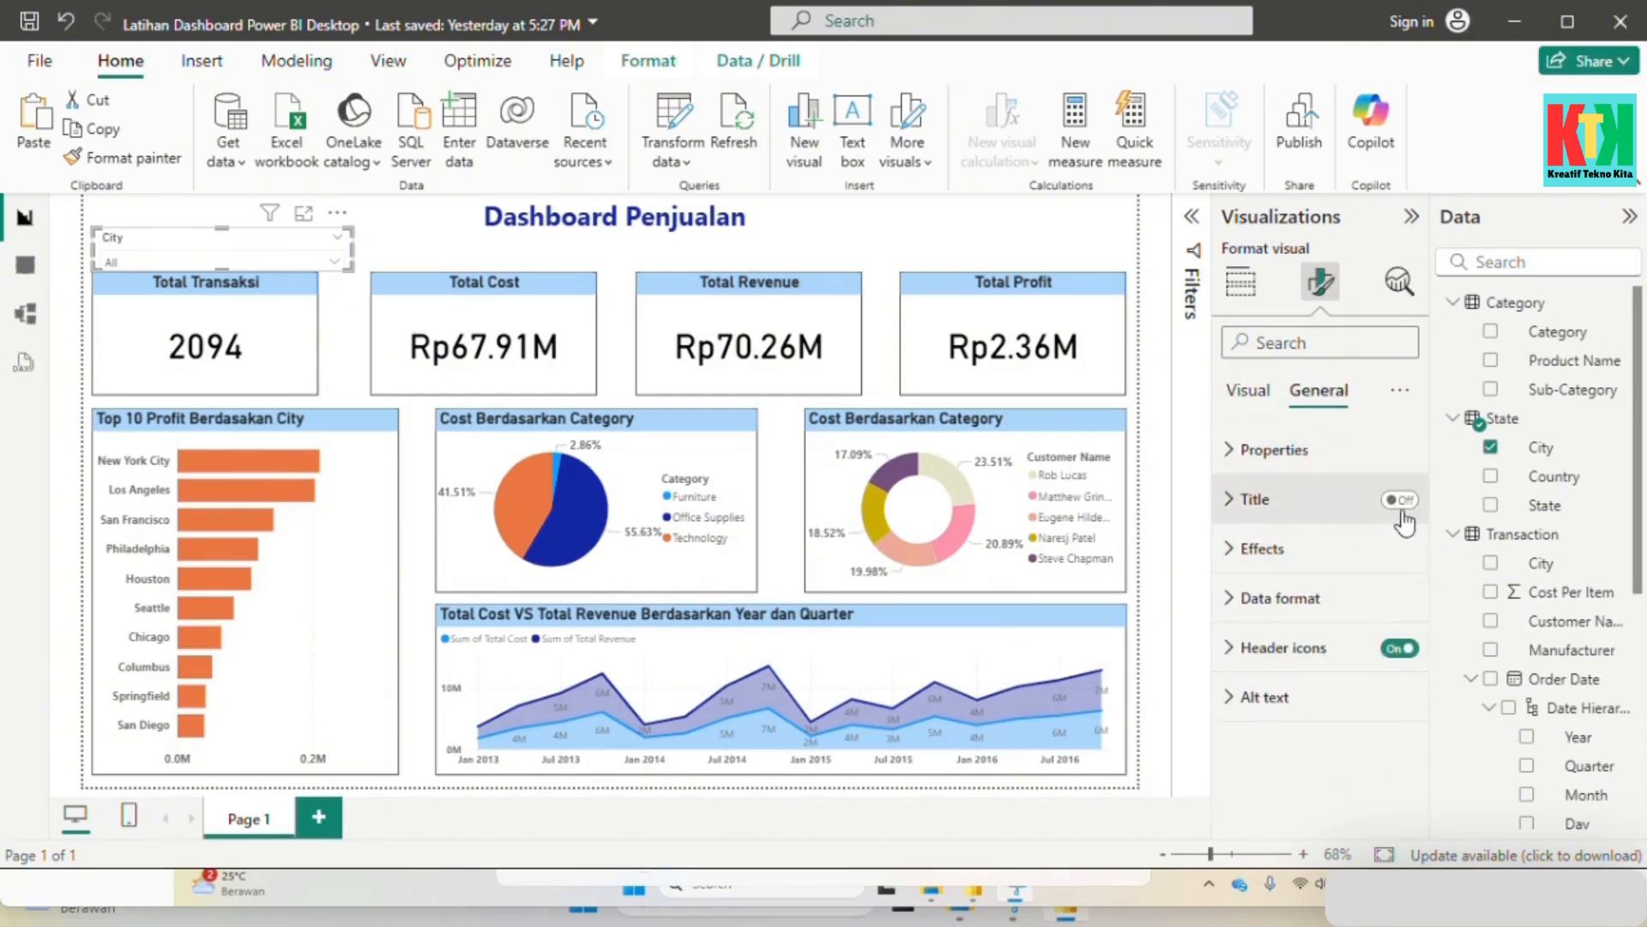
click(1402, 508)
click(1332, 521)
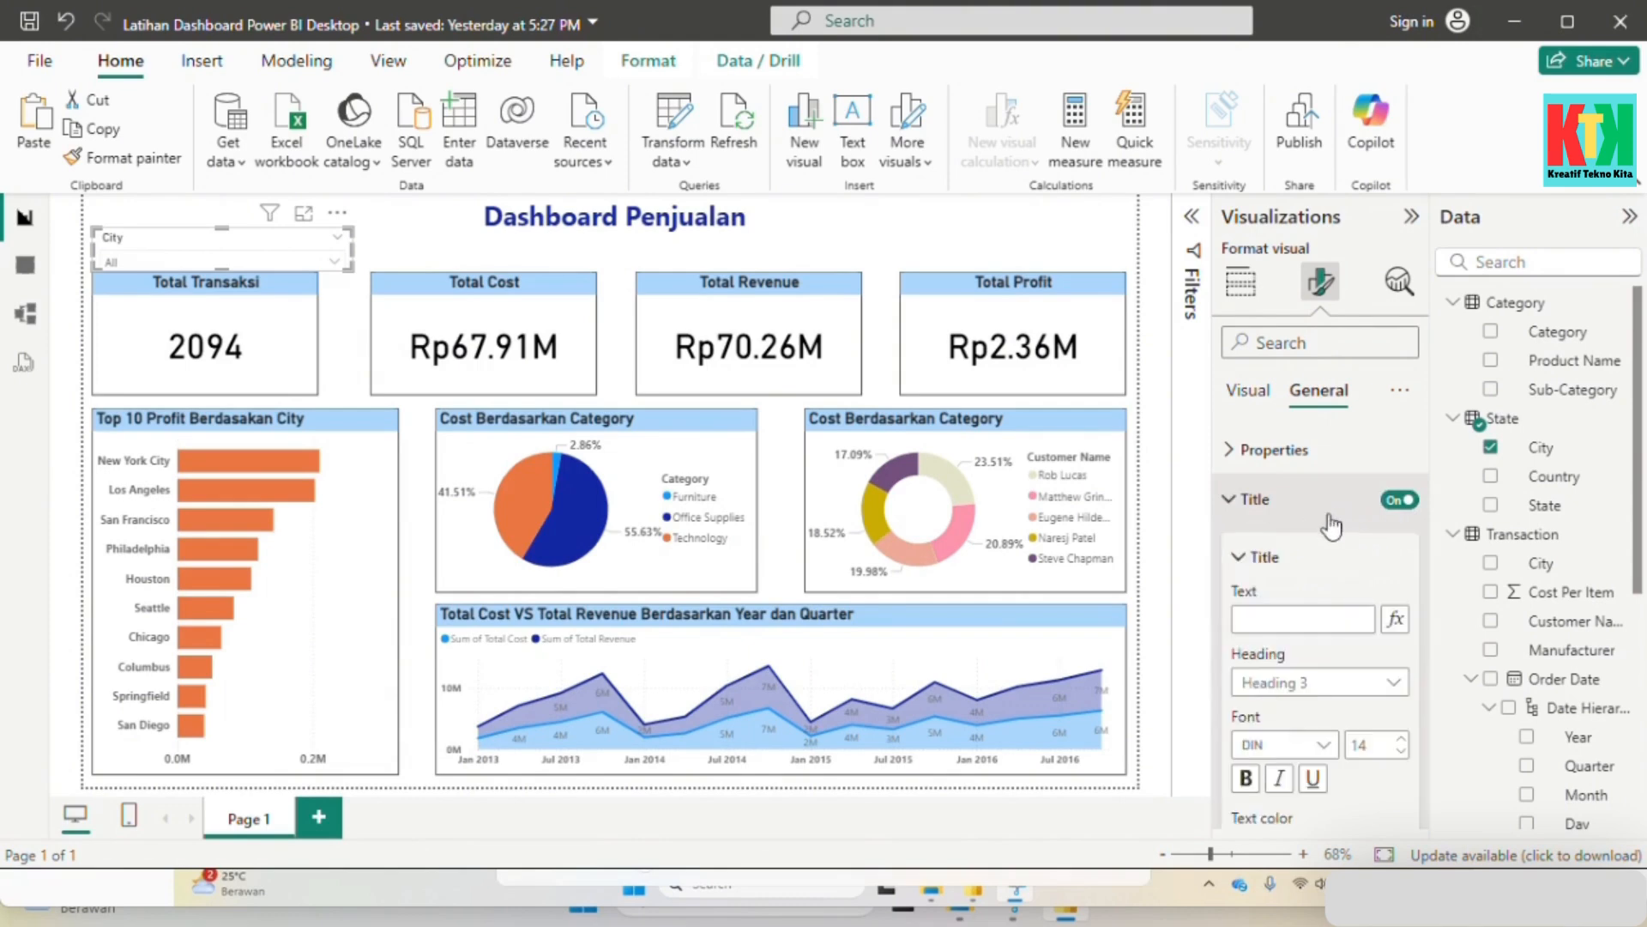
click(1297, 618)
text(City)
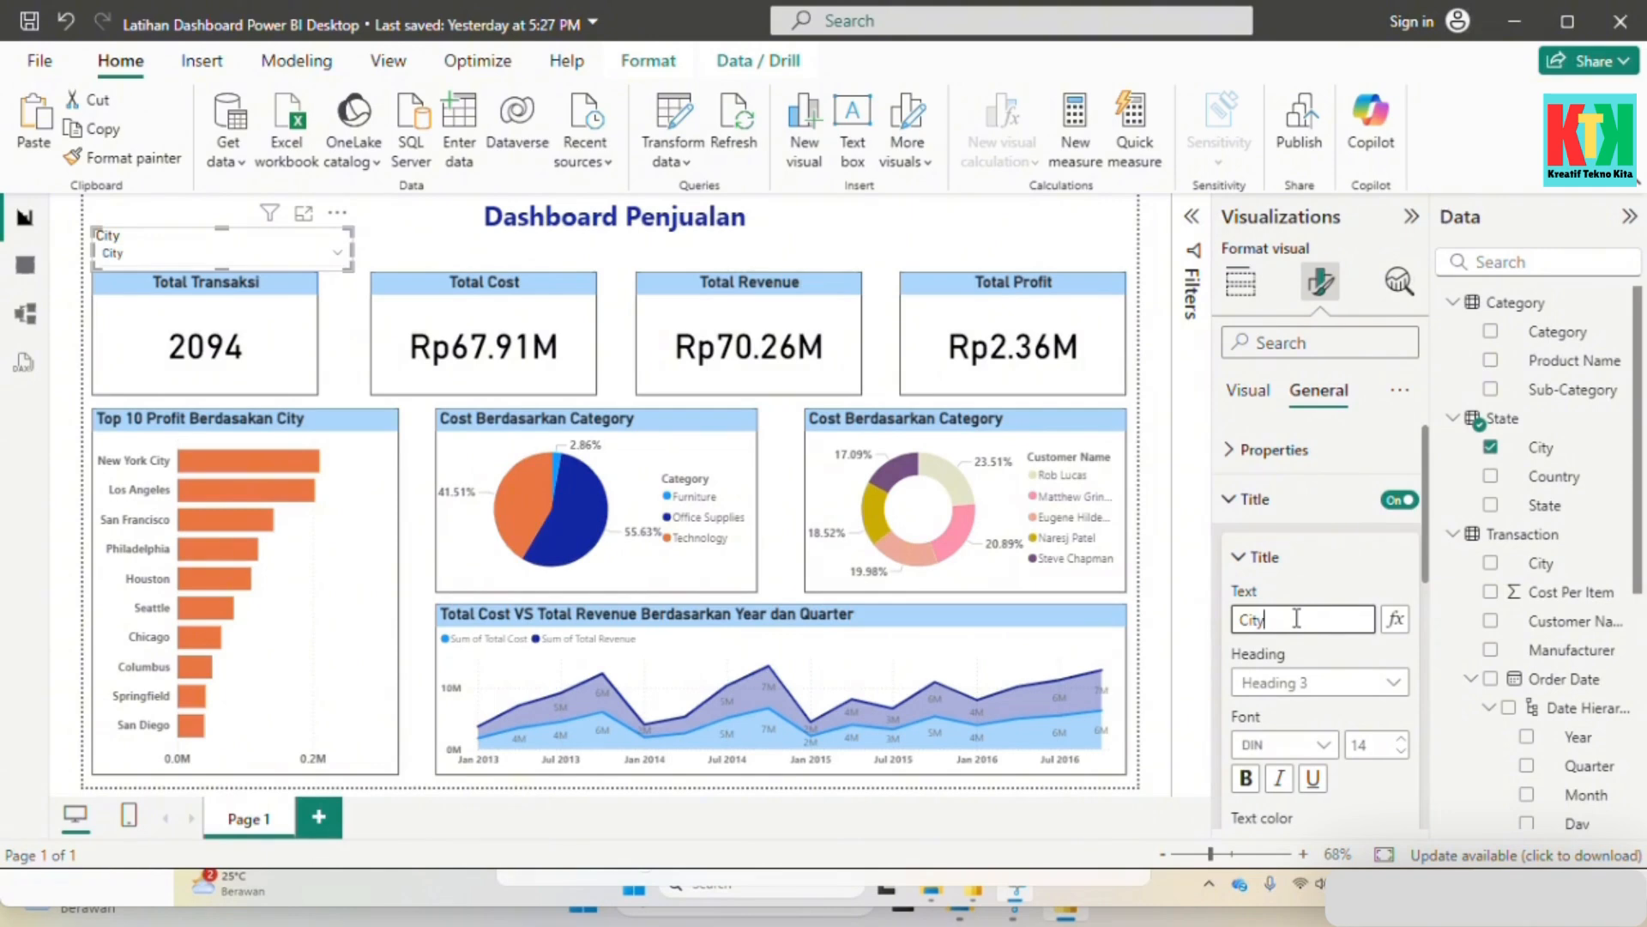
Step: Turn off the City slicer's built-in slicer header
click(1249, 390)
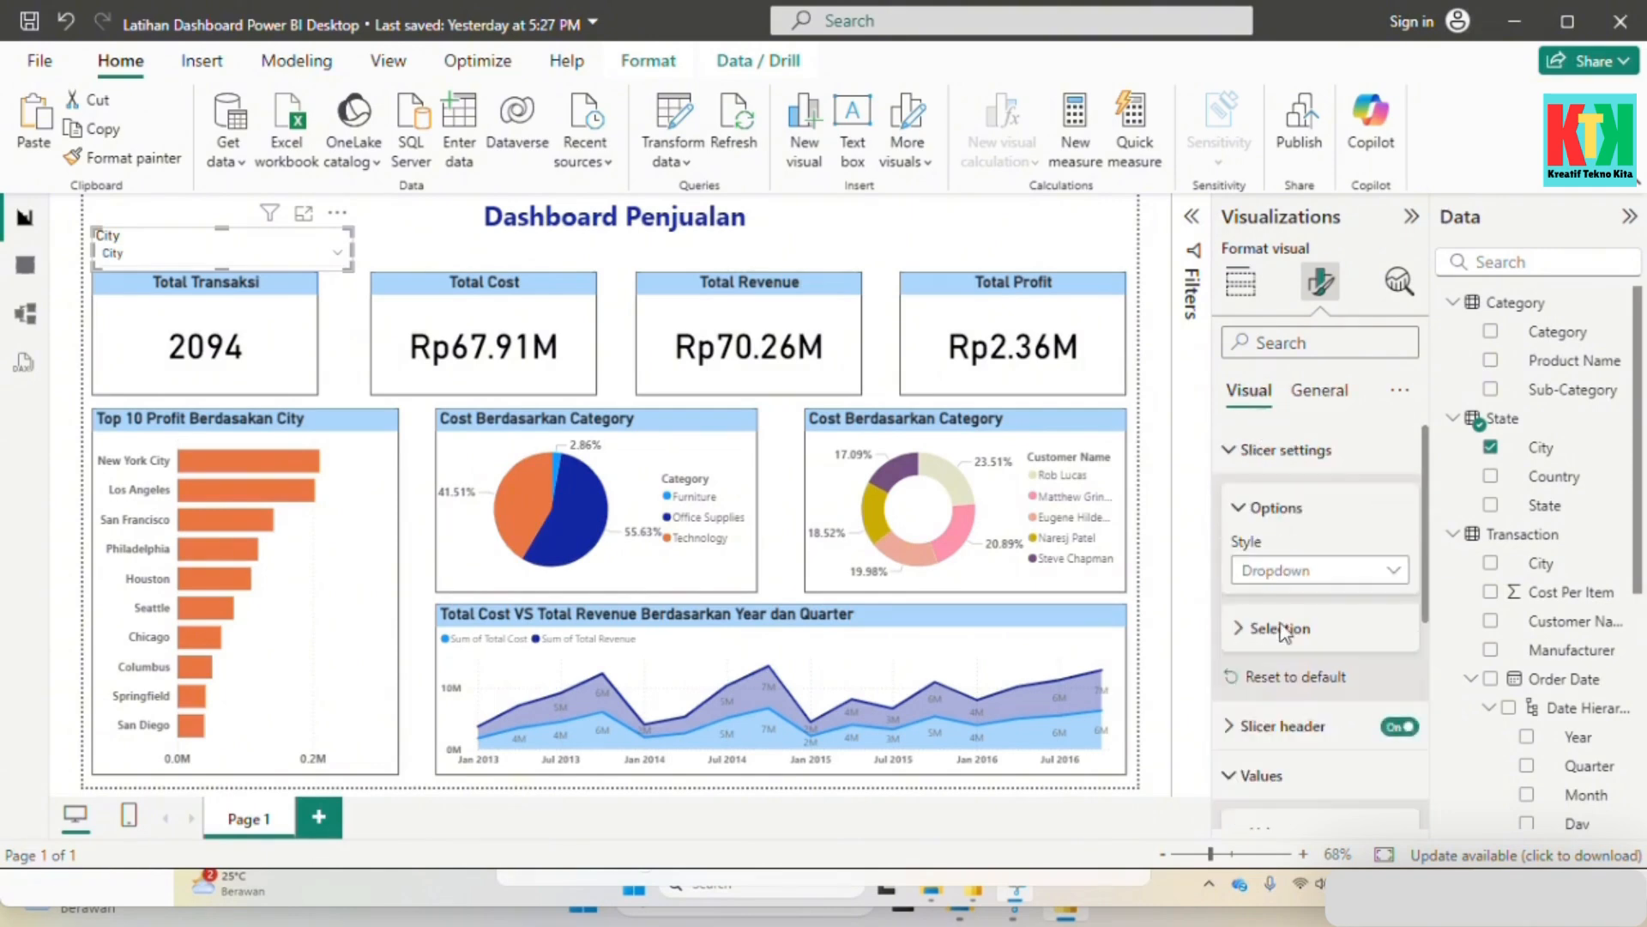
scroll(1326, 793, down, 5)
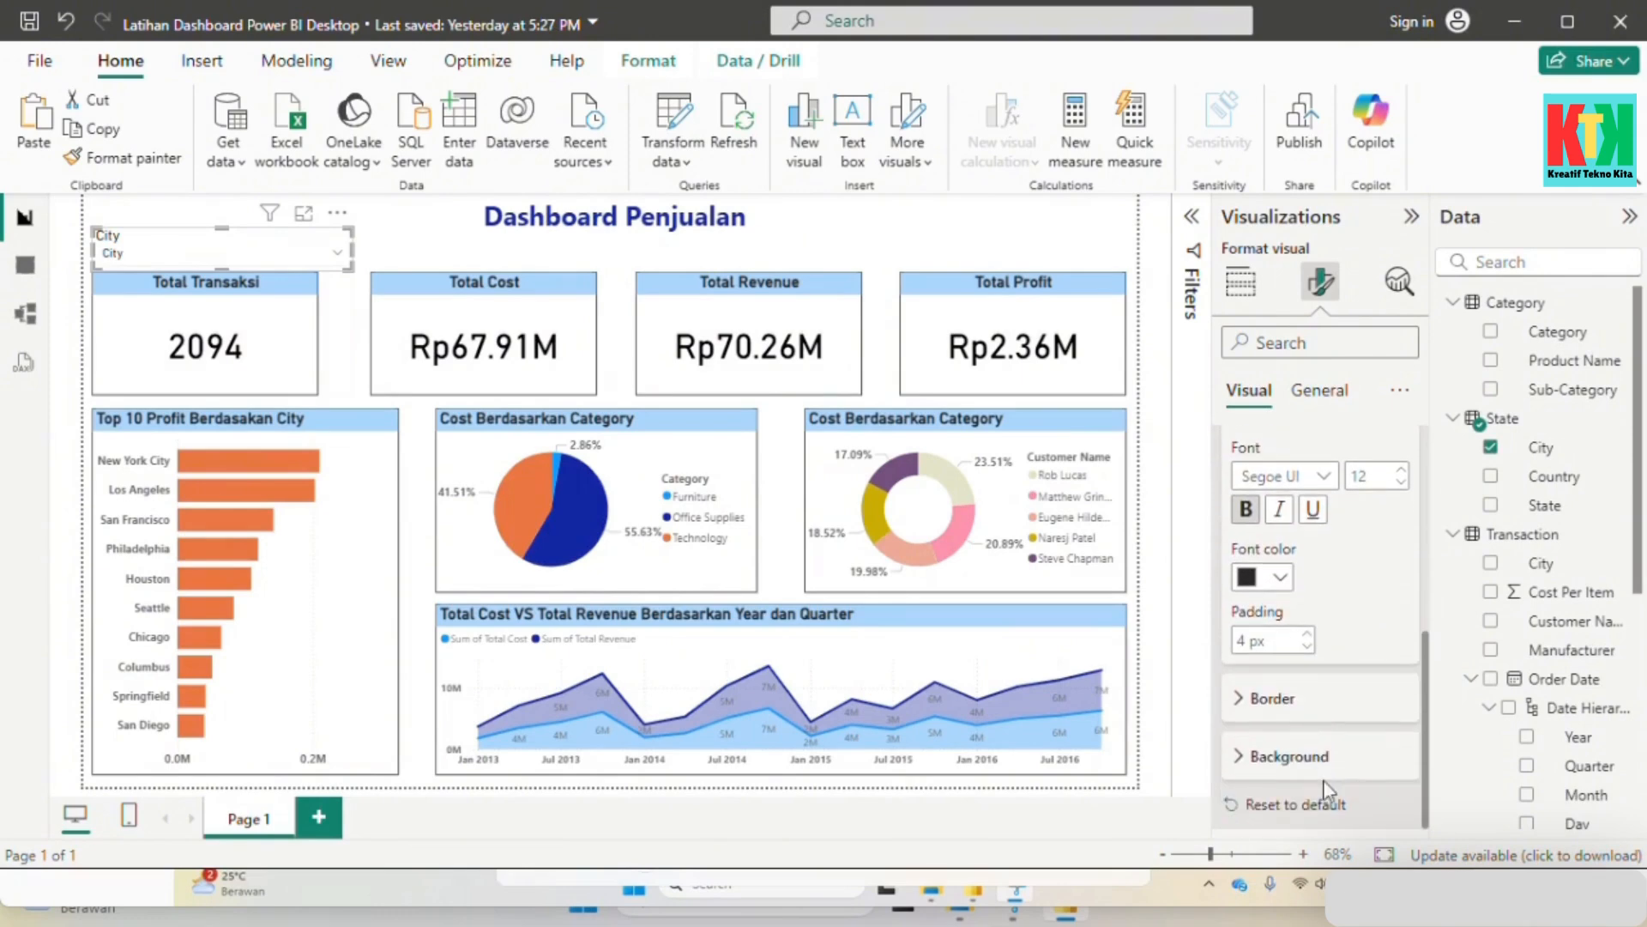
scroll(1351, 774, up, 5)
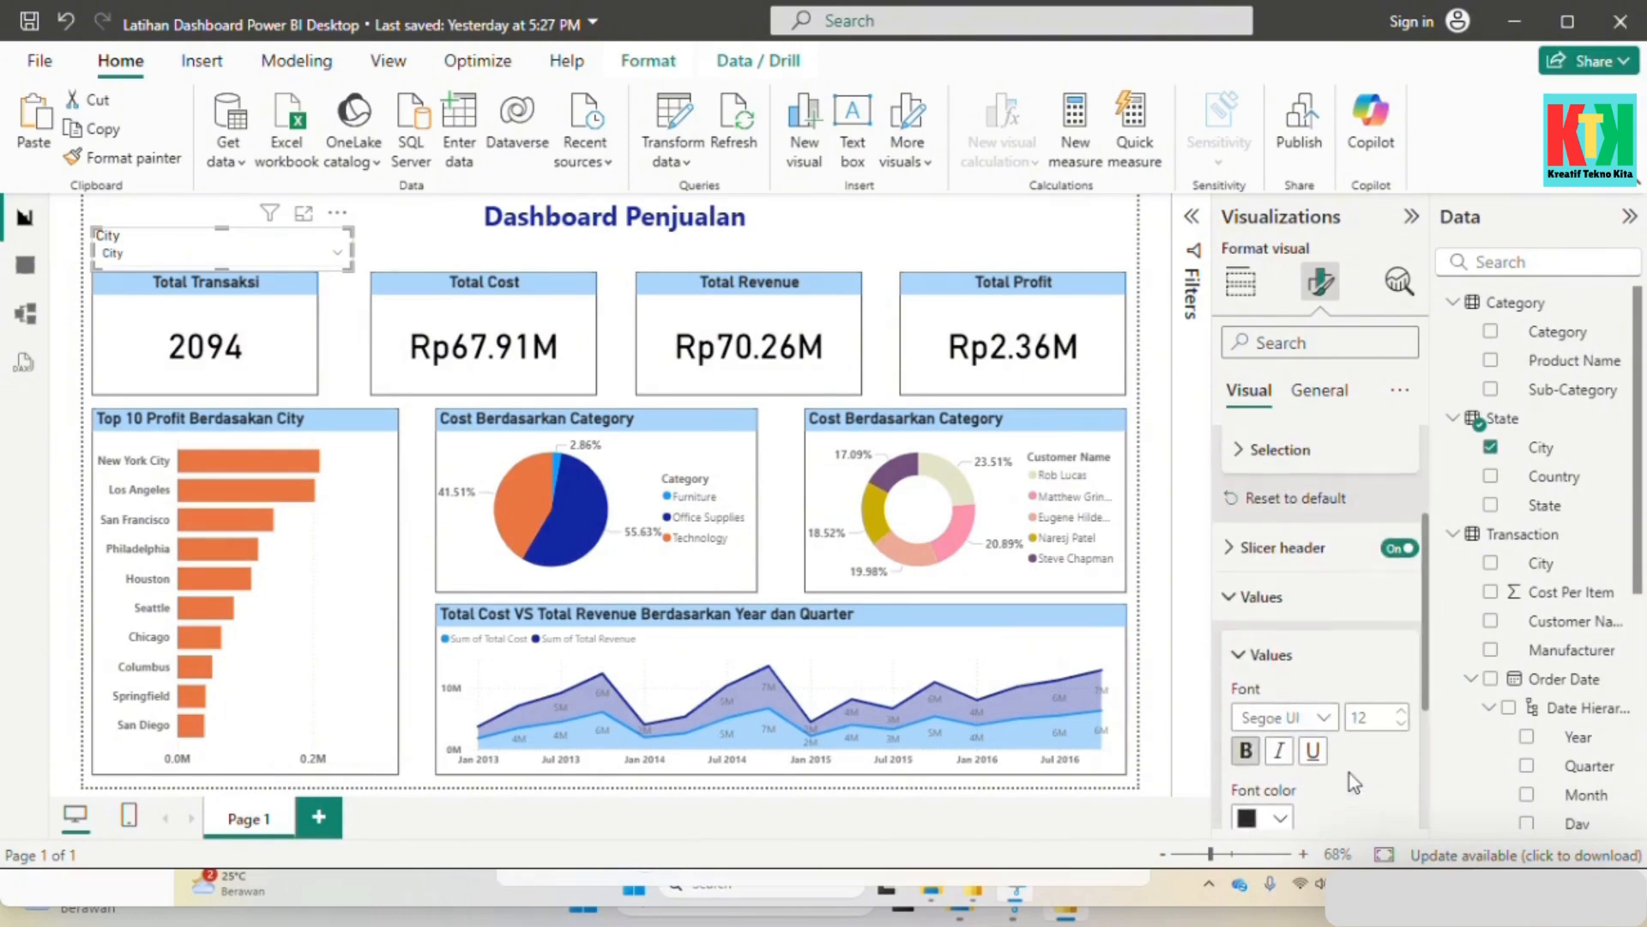
scroll(1350, 774, up, 4)
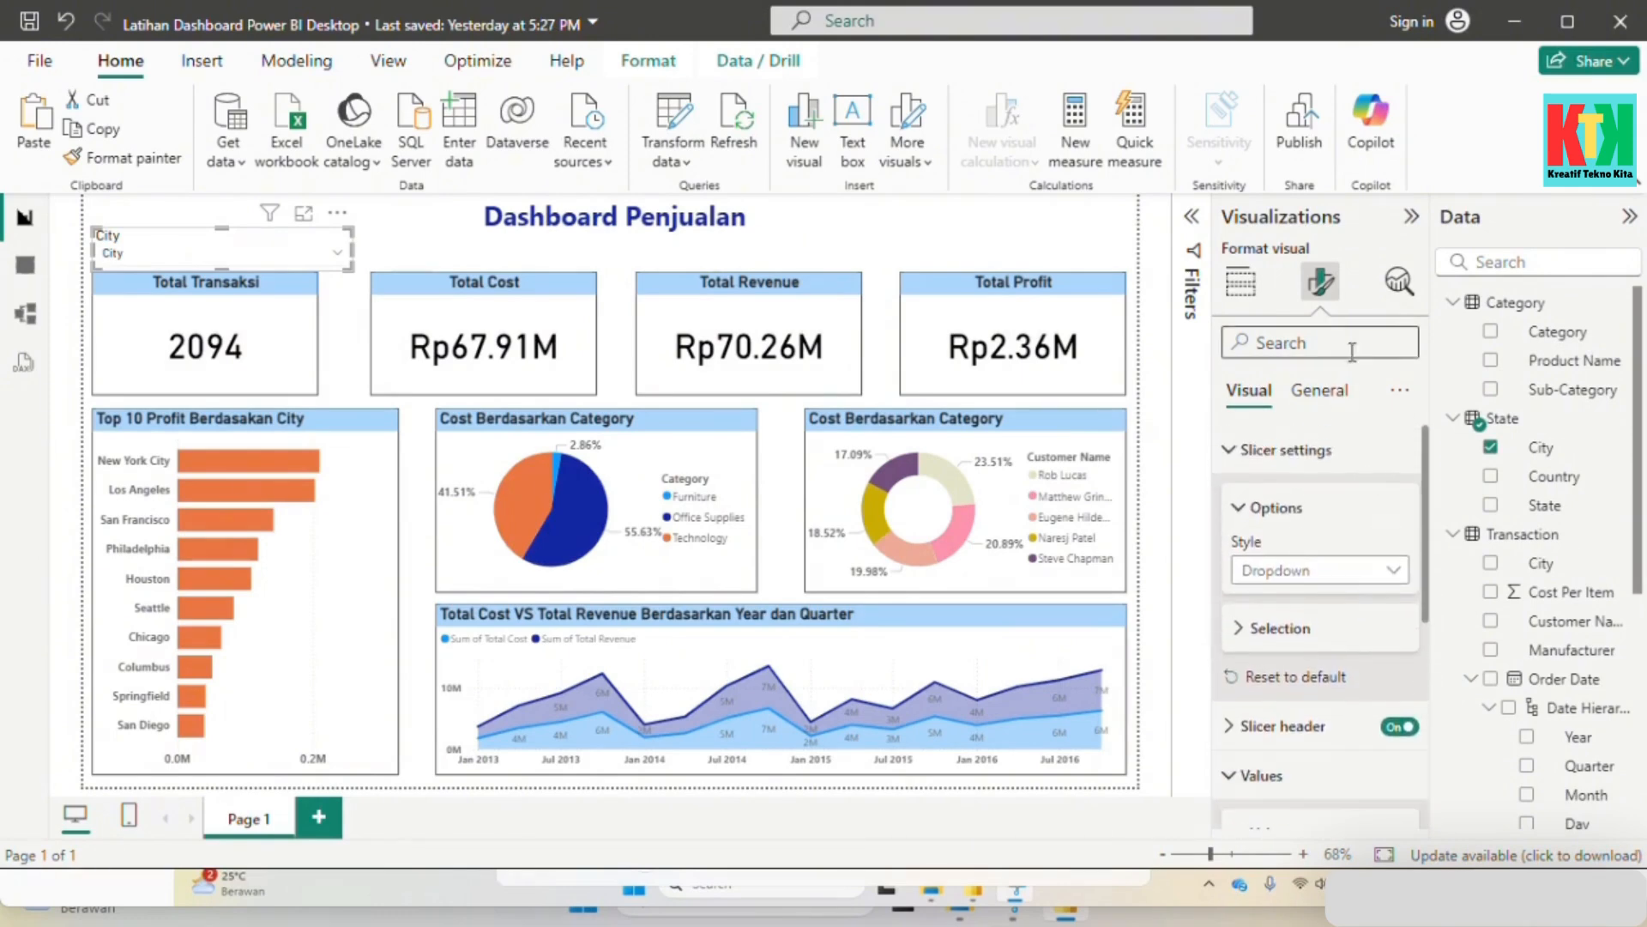
click(1241, 281)
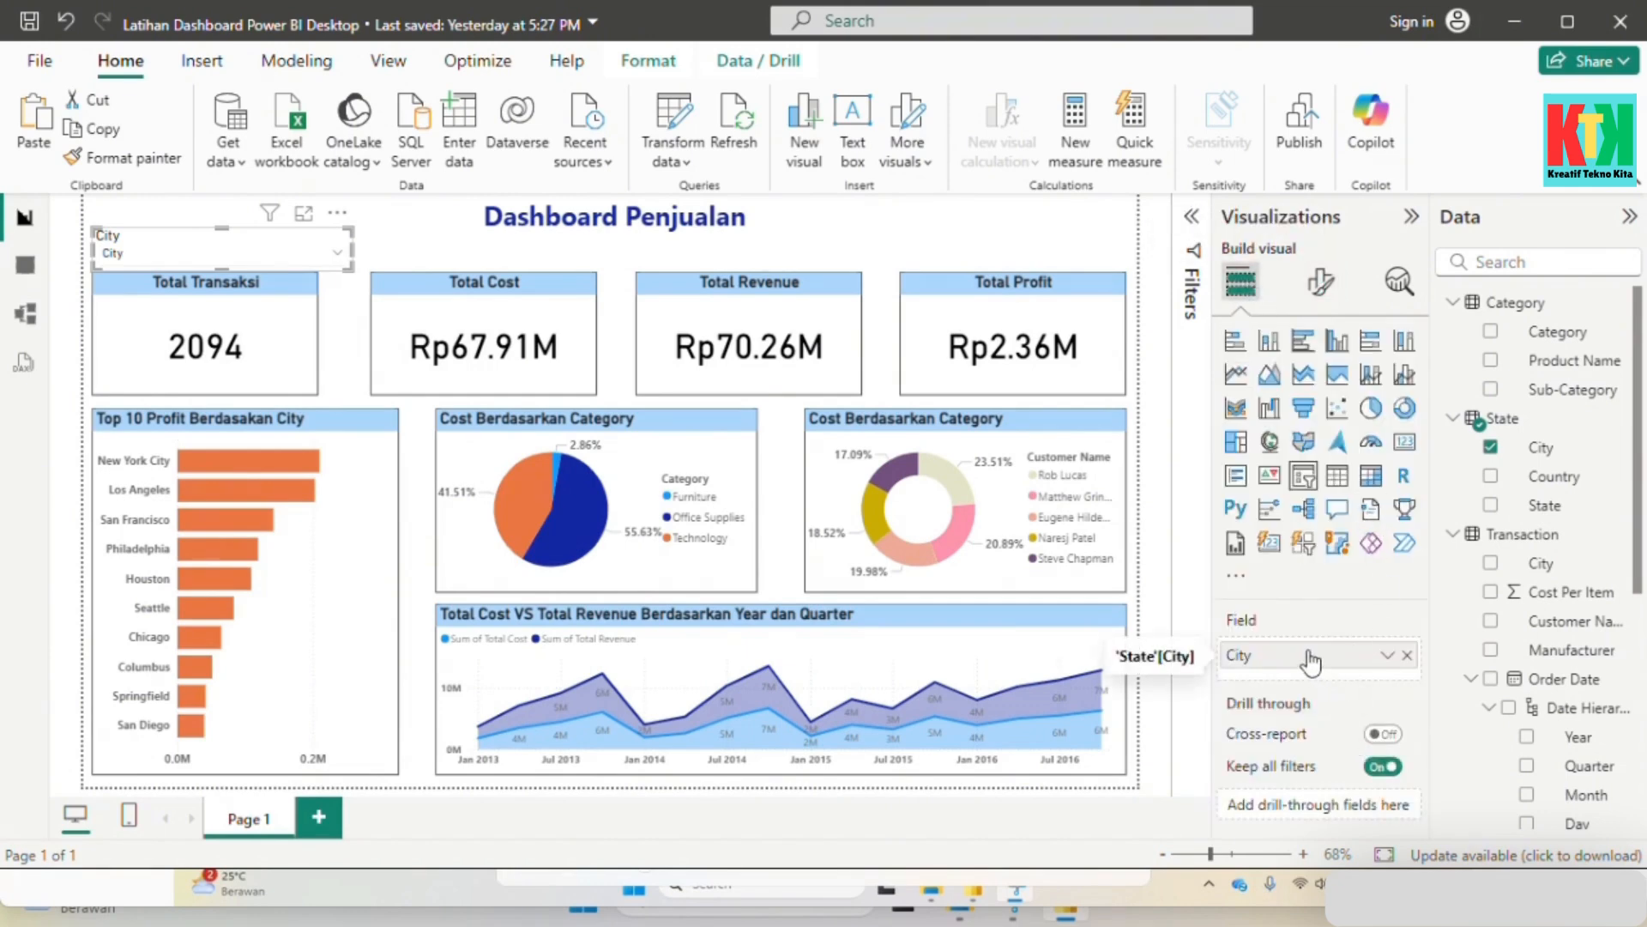
click(1321, 283)
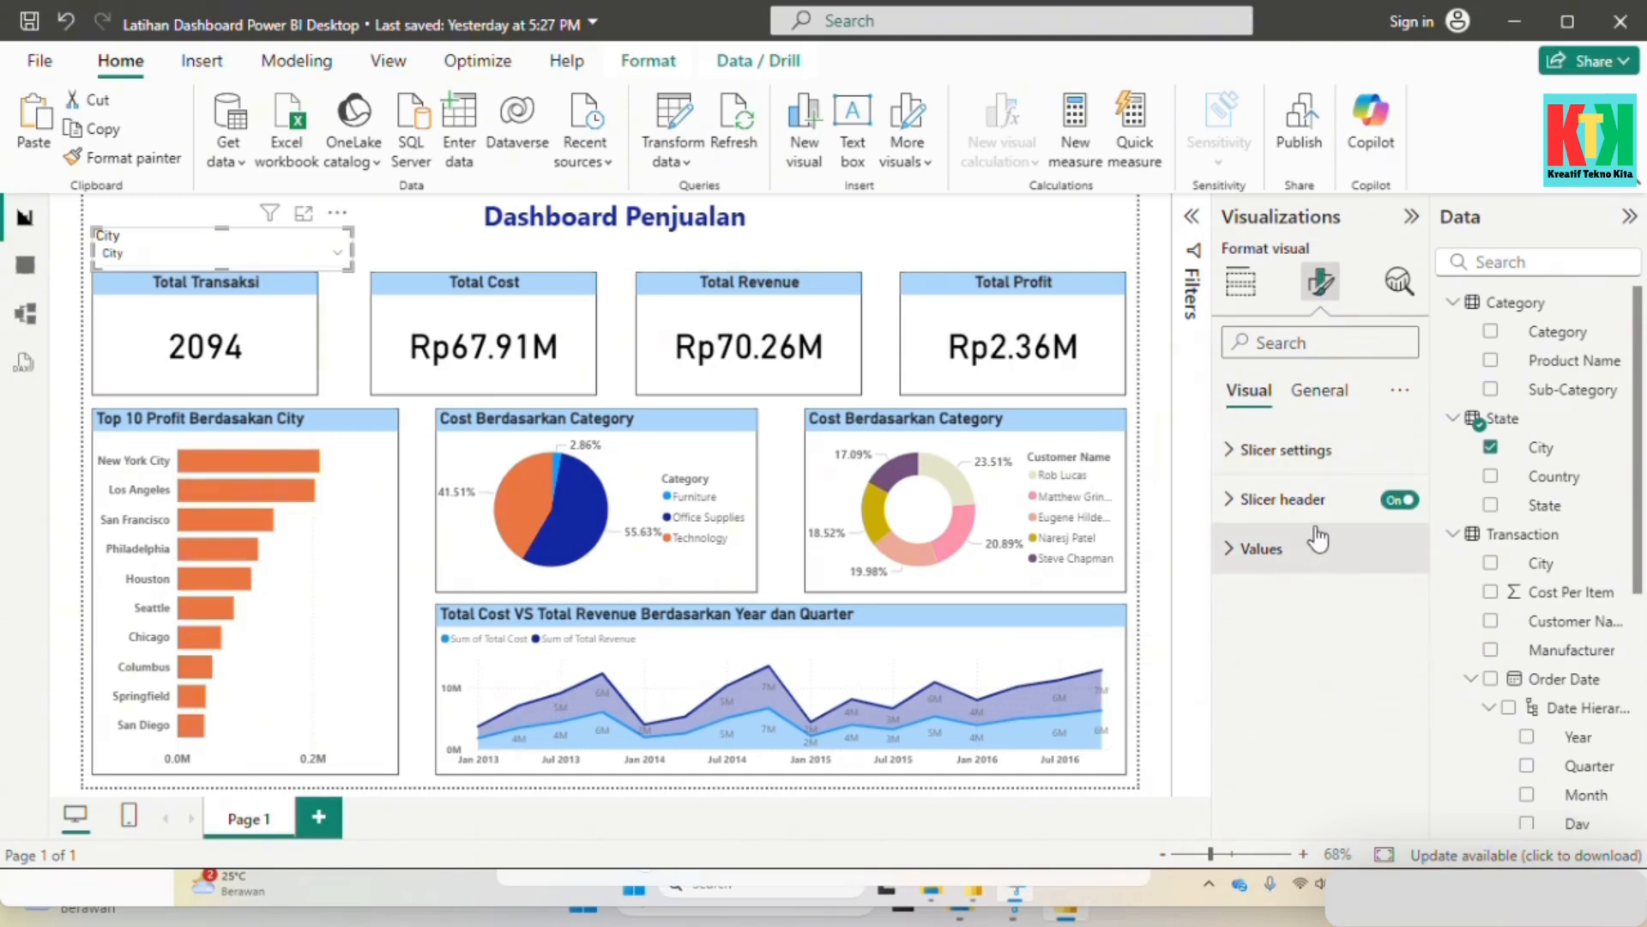
click(1386, 509)
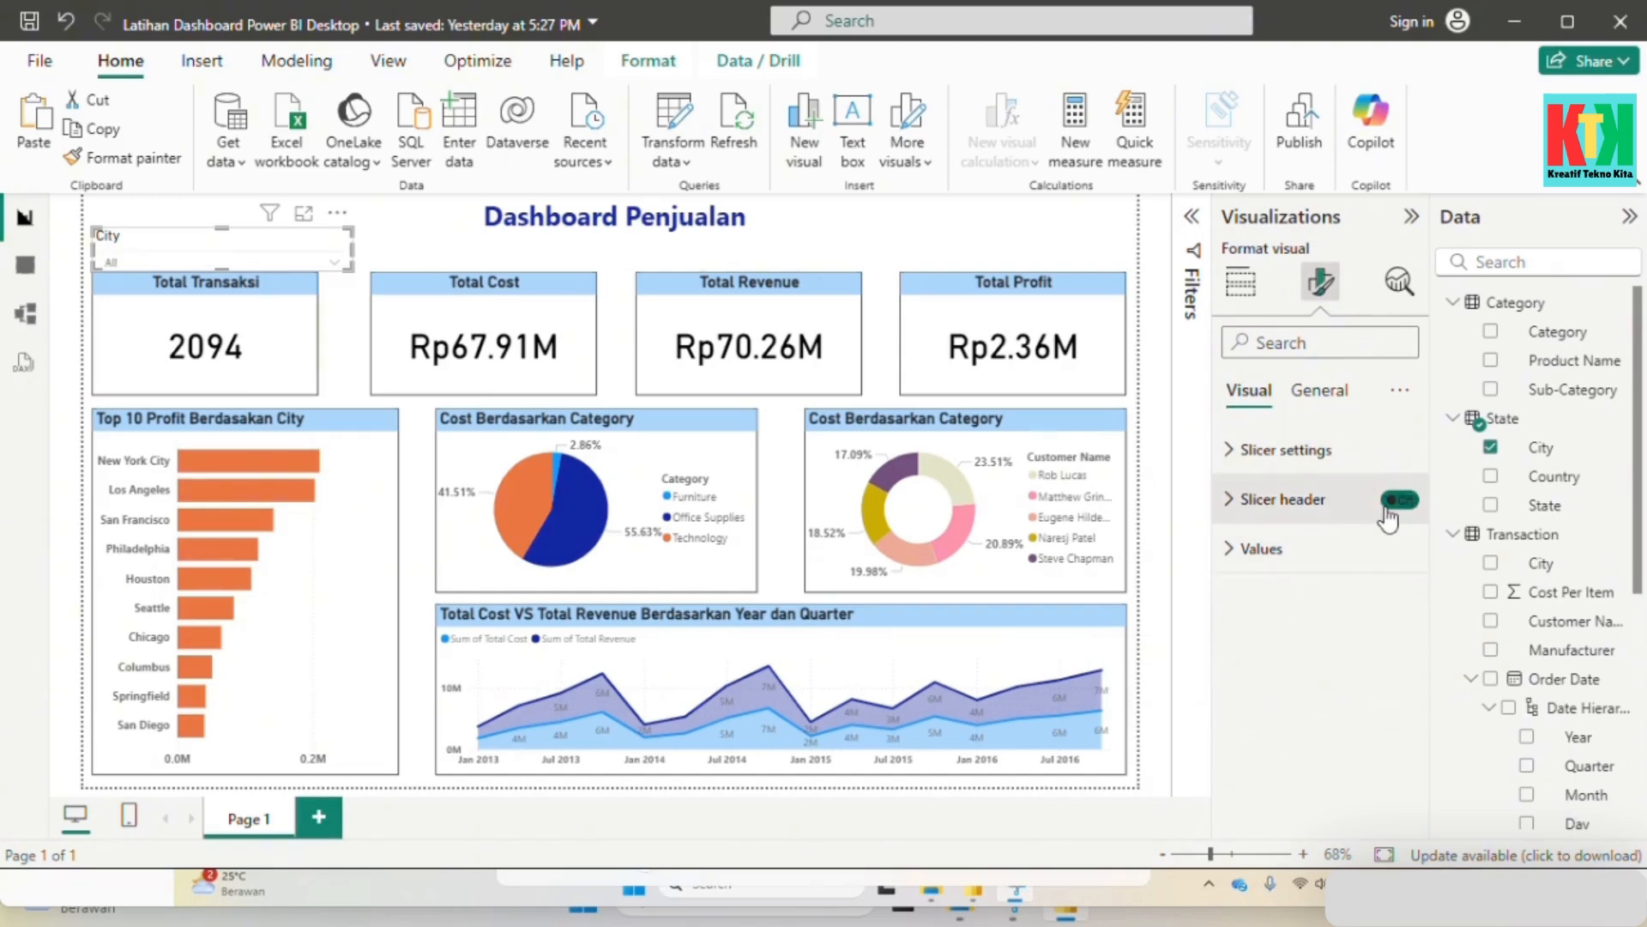
Step: Format the City slicer's title in bold at size 16 with a light blue background
click(1319, 389)
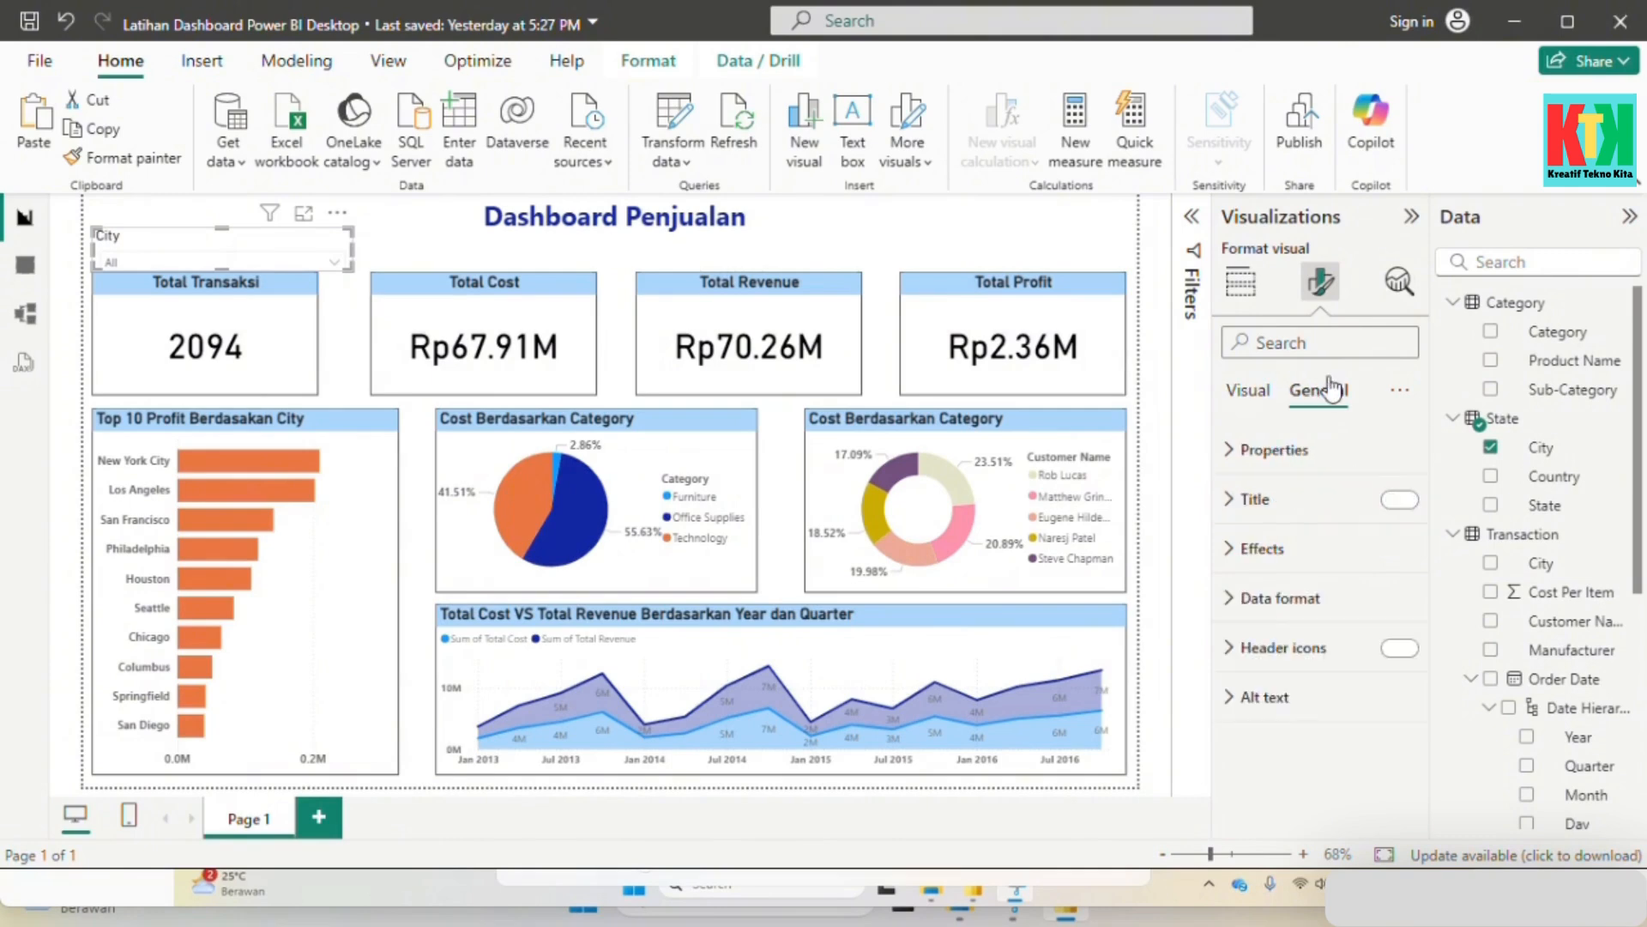
click(1321, 500)
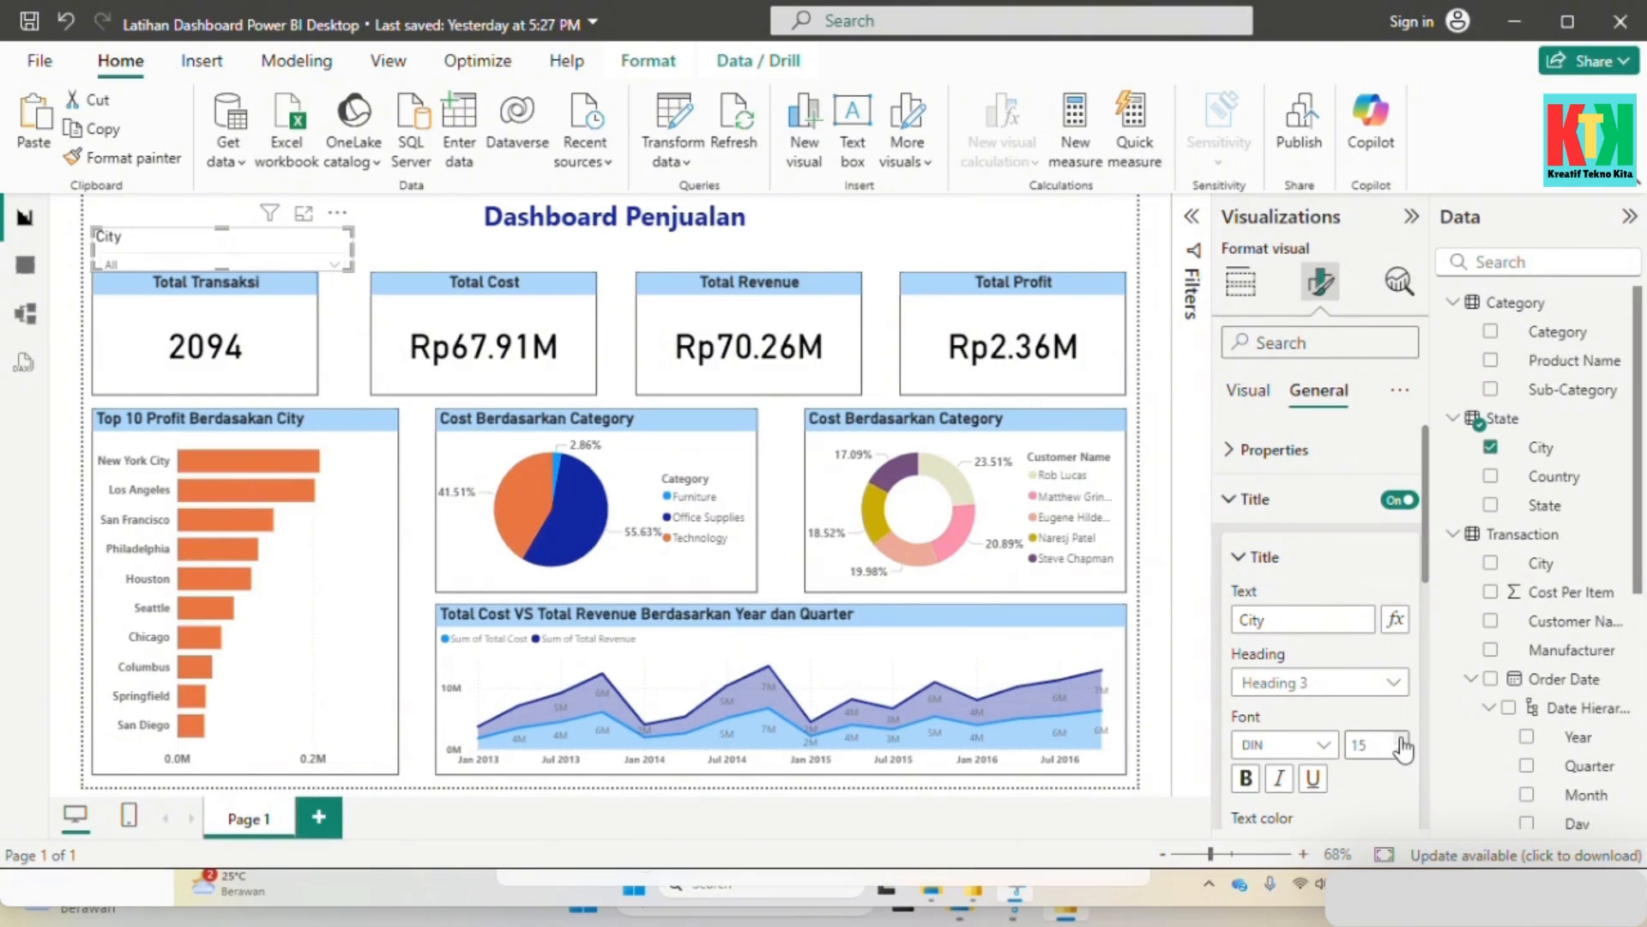
click(1245, 778)
scroll(1279, 740, down, 2)
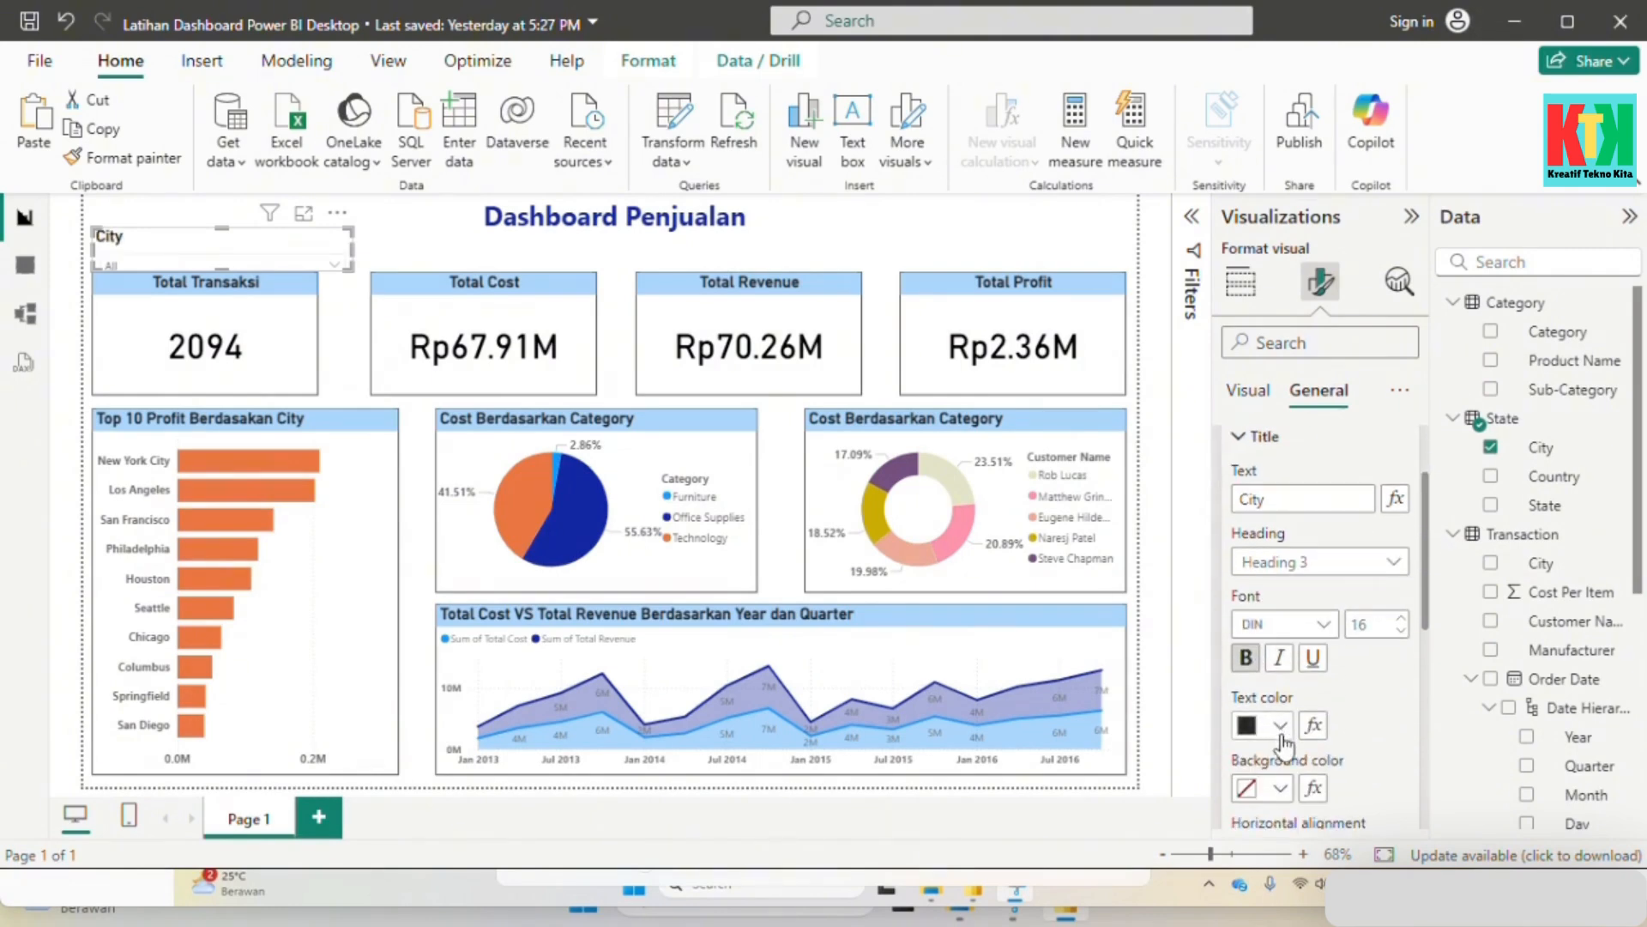
scroll(1283, 747, down, 2)
click(1280, 667)
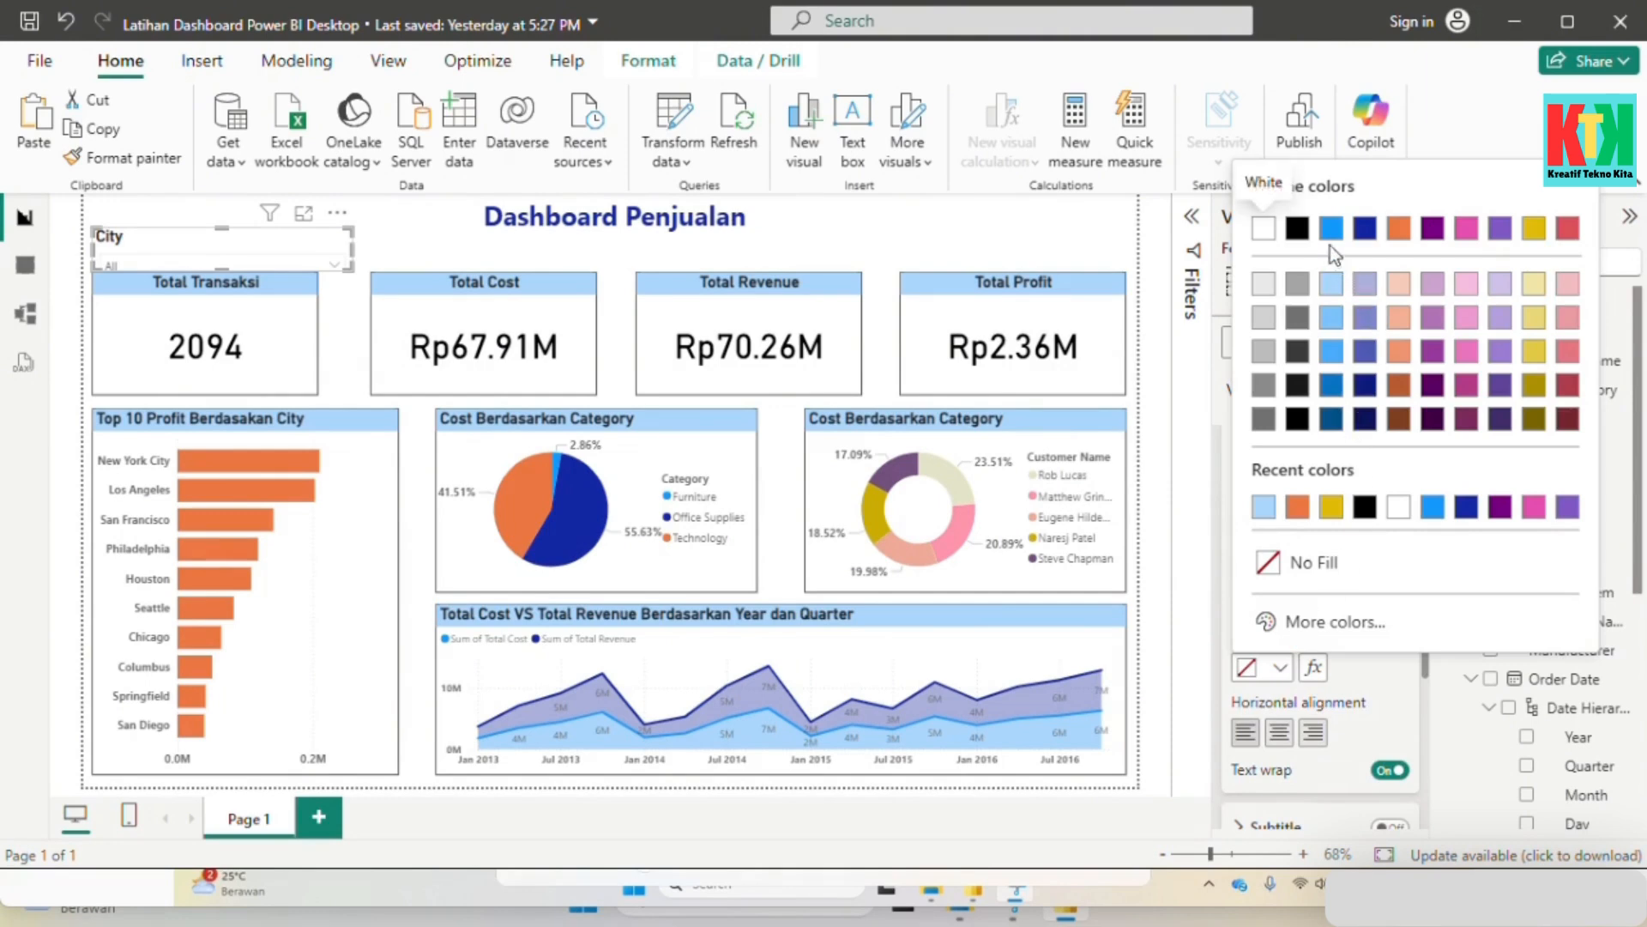
click(1328, 289)
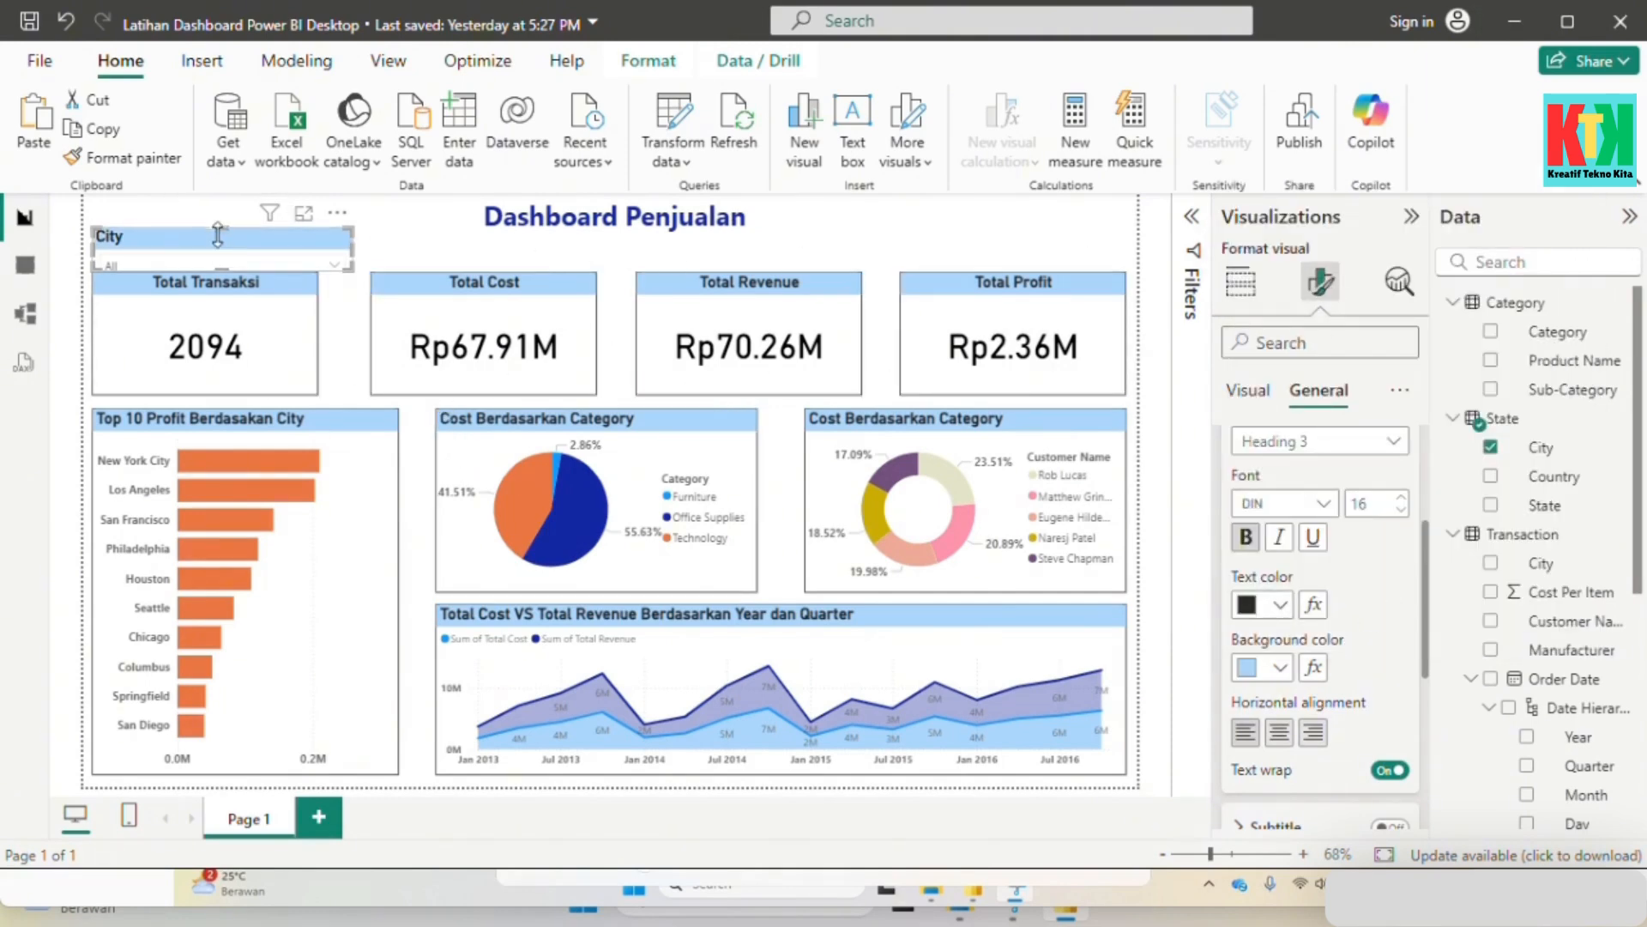
Step: Fine-tune the City slicer's vertical position just above the Total Transaksi card and deselect it
drag(218, 234, 234, 231)
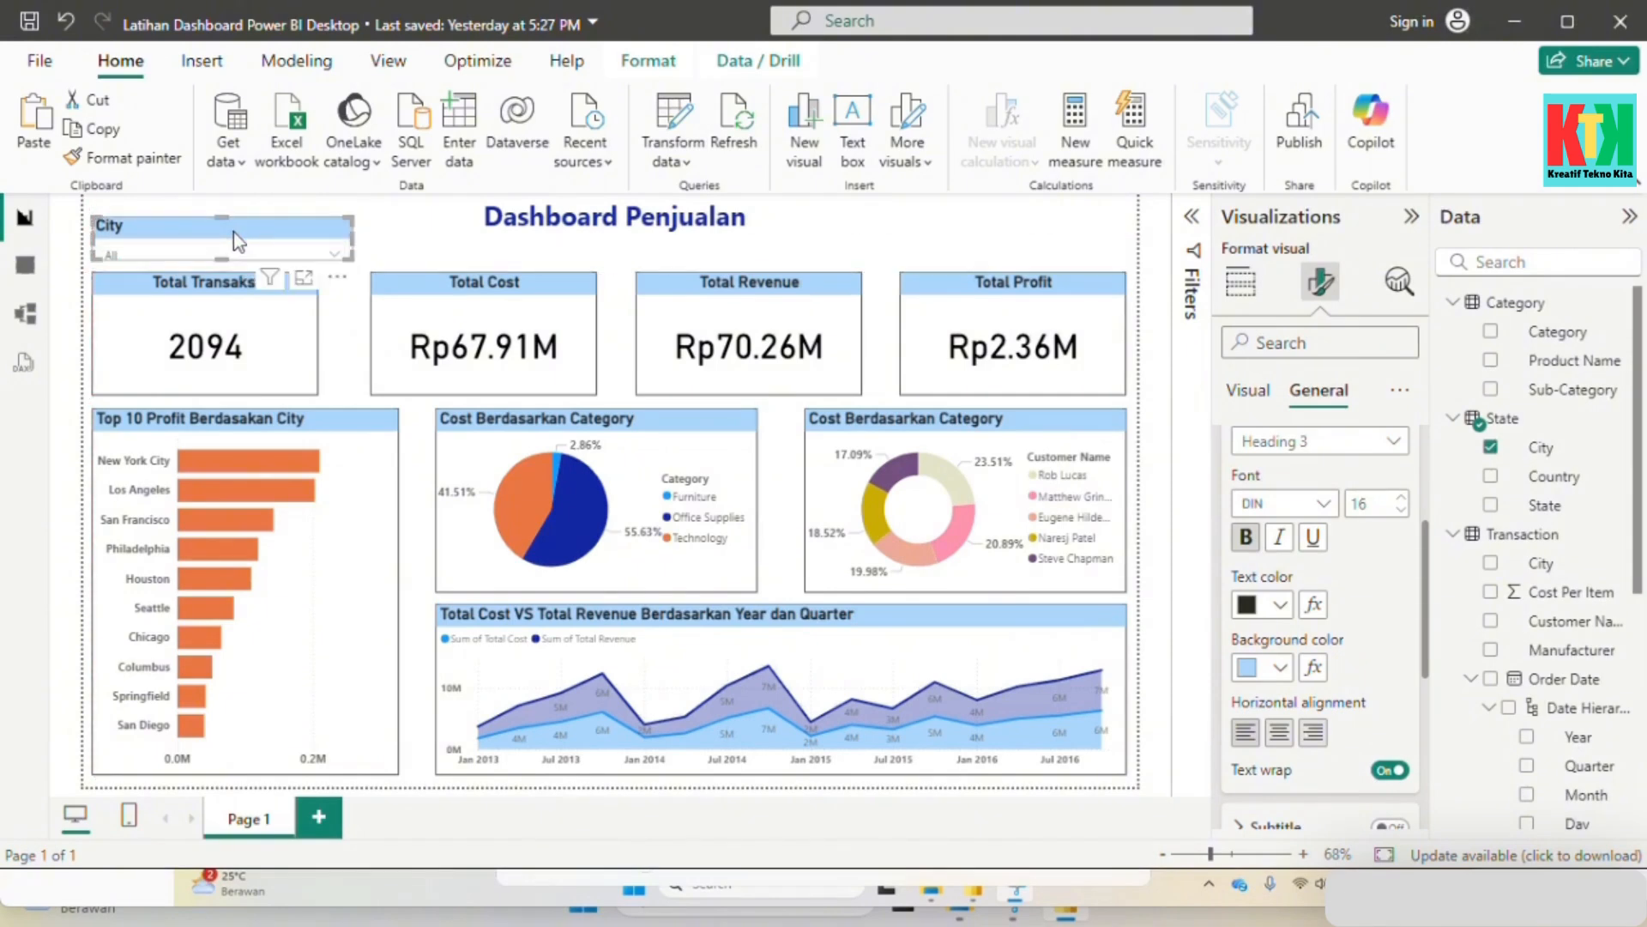
key(Down)
key(Down)
key(Down)
key(Down)
key(Down)
key(Down)
key(Down)
key(Down)
key(Down)
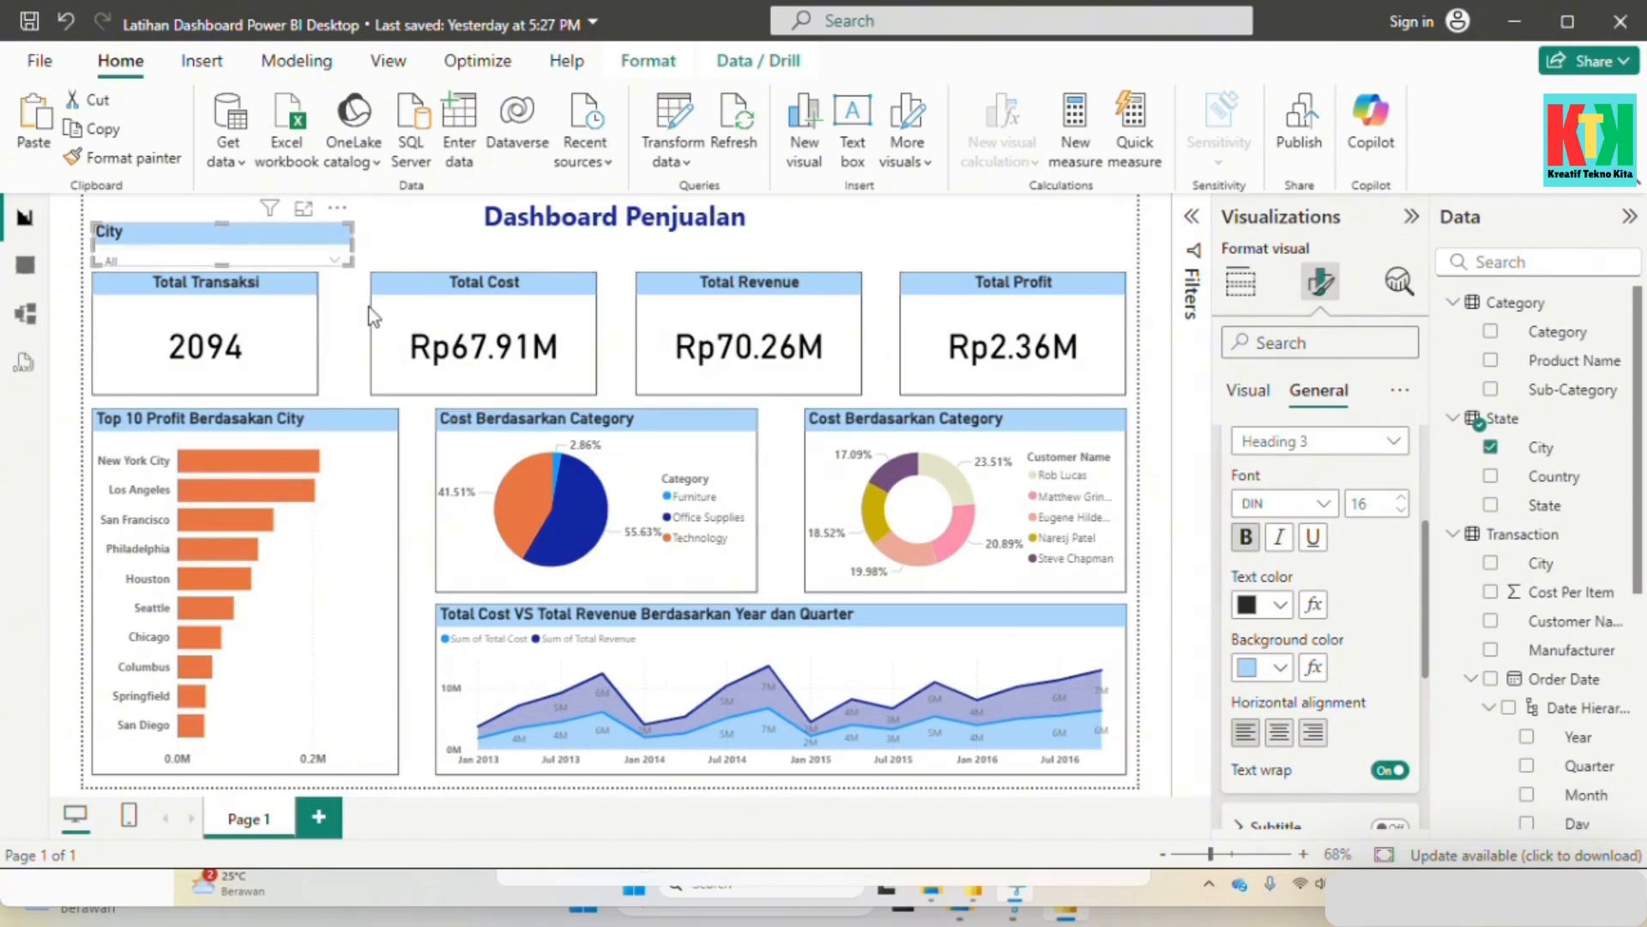
key(Up)
key(Up)
key(Down)
click(481, 227)
click(471, 261)
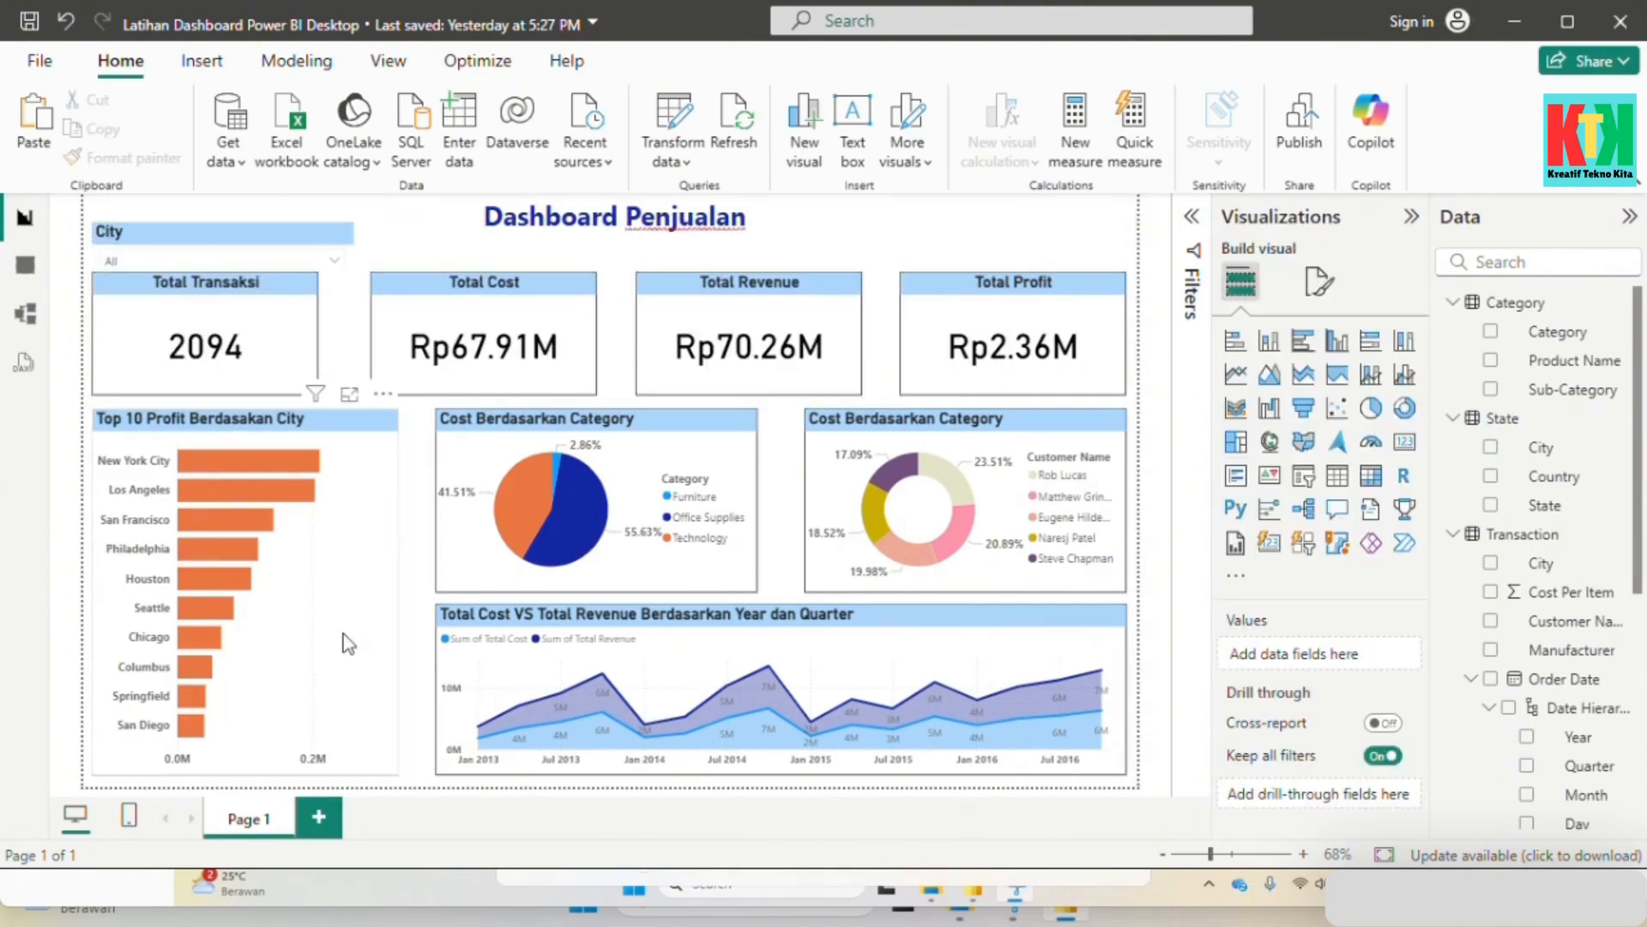
Step: Move the four total cards together slightly down, closer to the charts, and select the City slicer
click(349, 666)
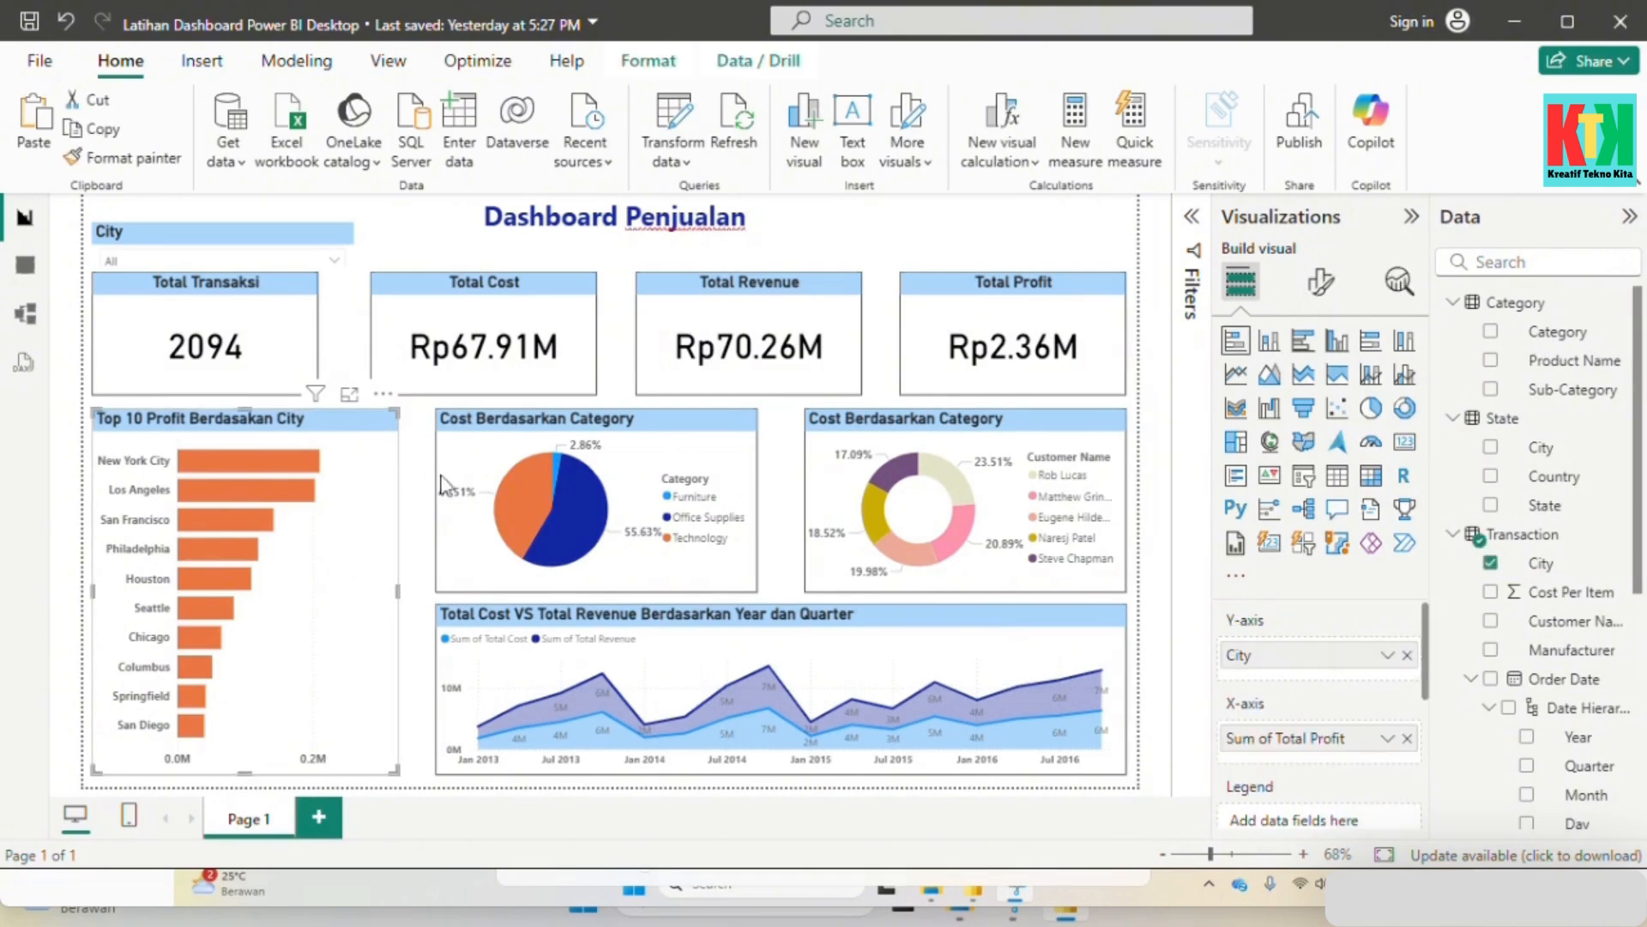
click(296, 344)
ctrl+click(477, 342)
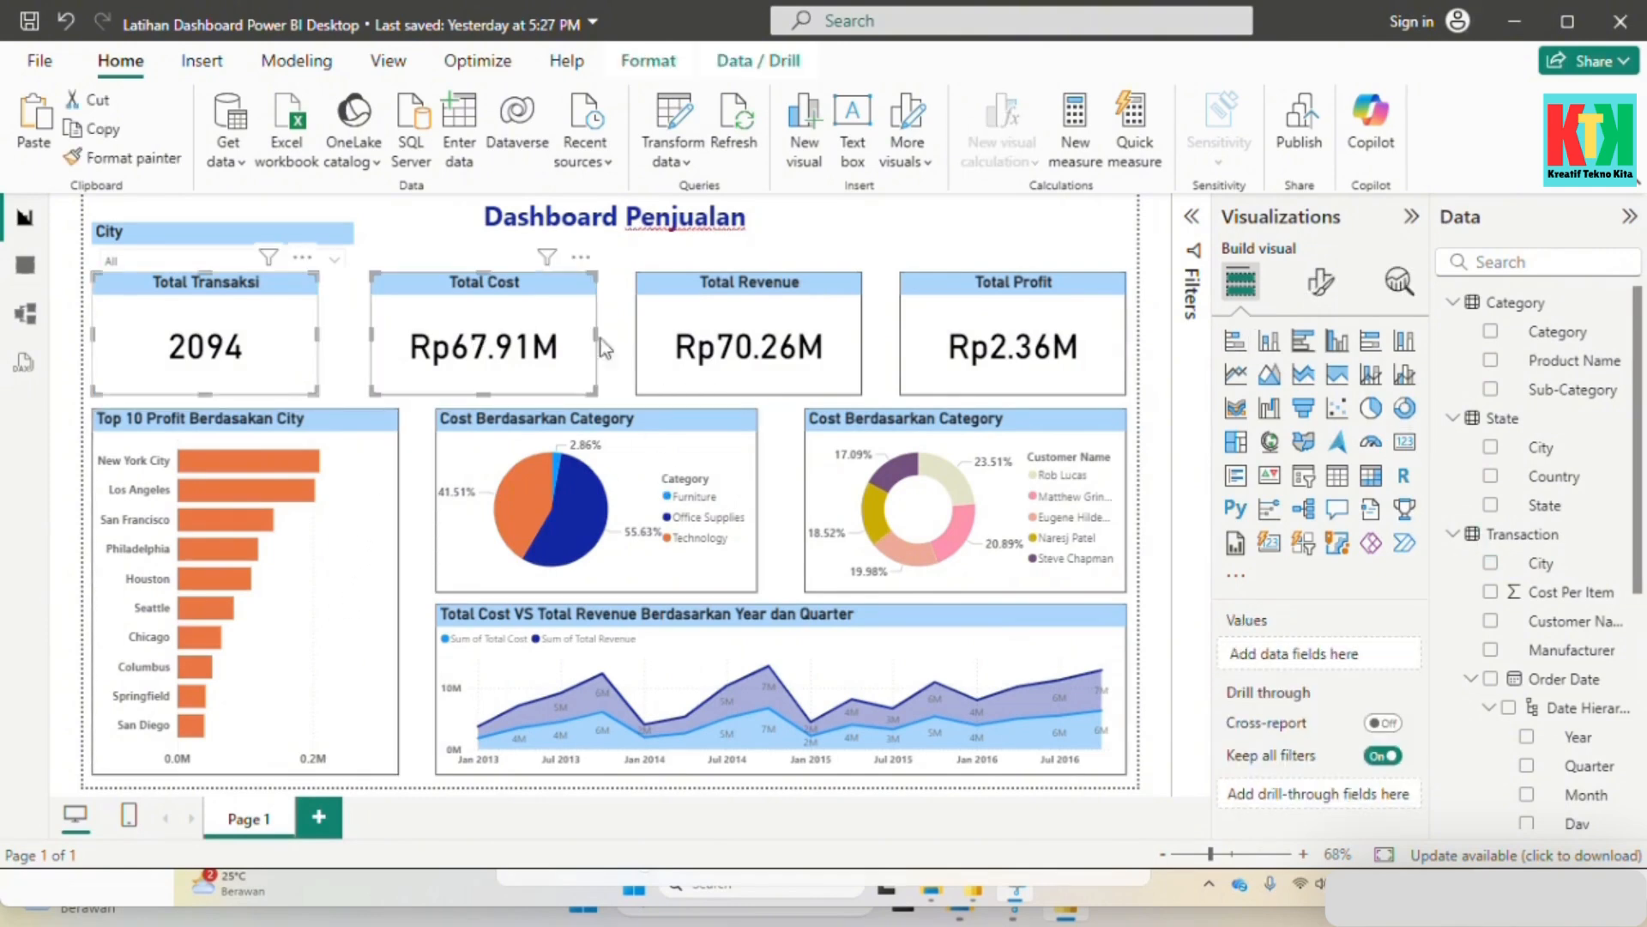
ctrl+click(719, 343)
ctrl+click(965, 325)
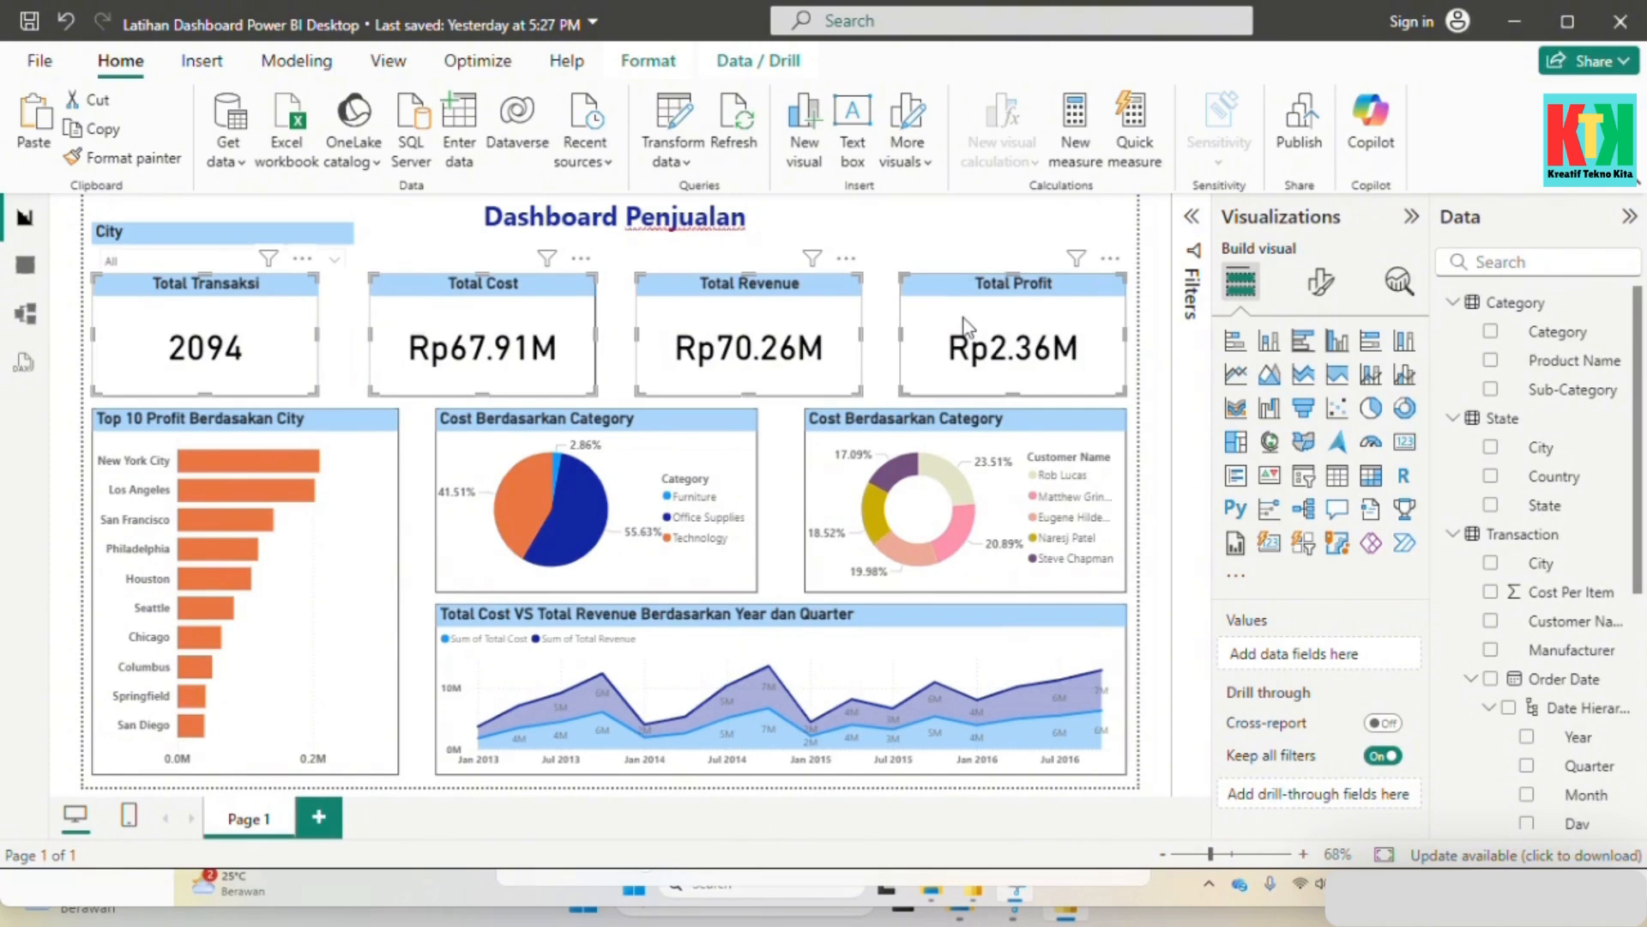
key(Down)
key(Down)
key(Down)
key(Down)
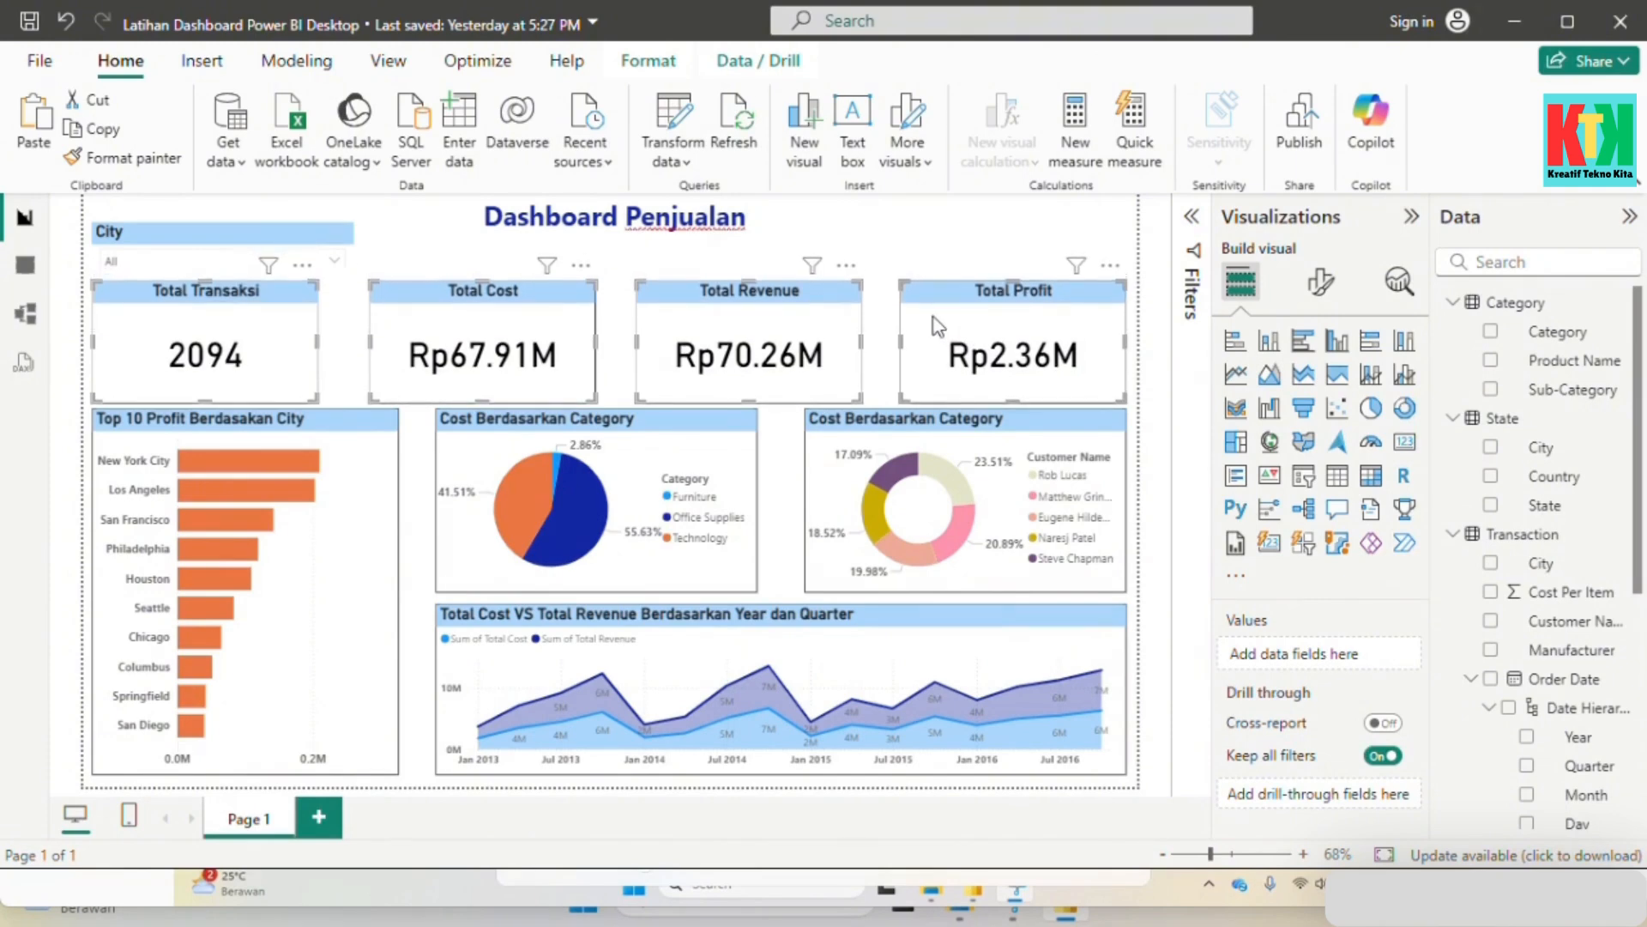
click(269, 250)
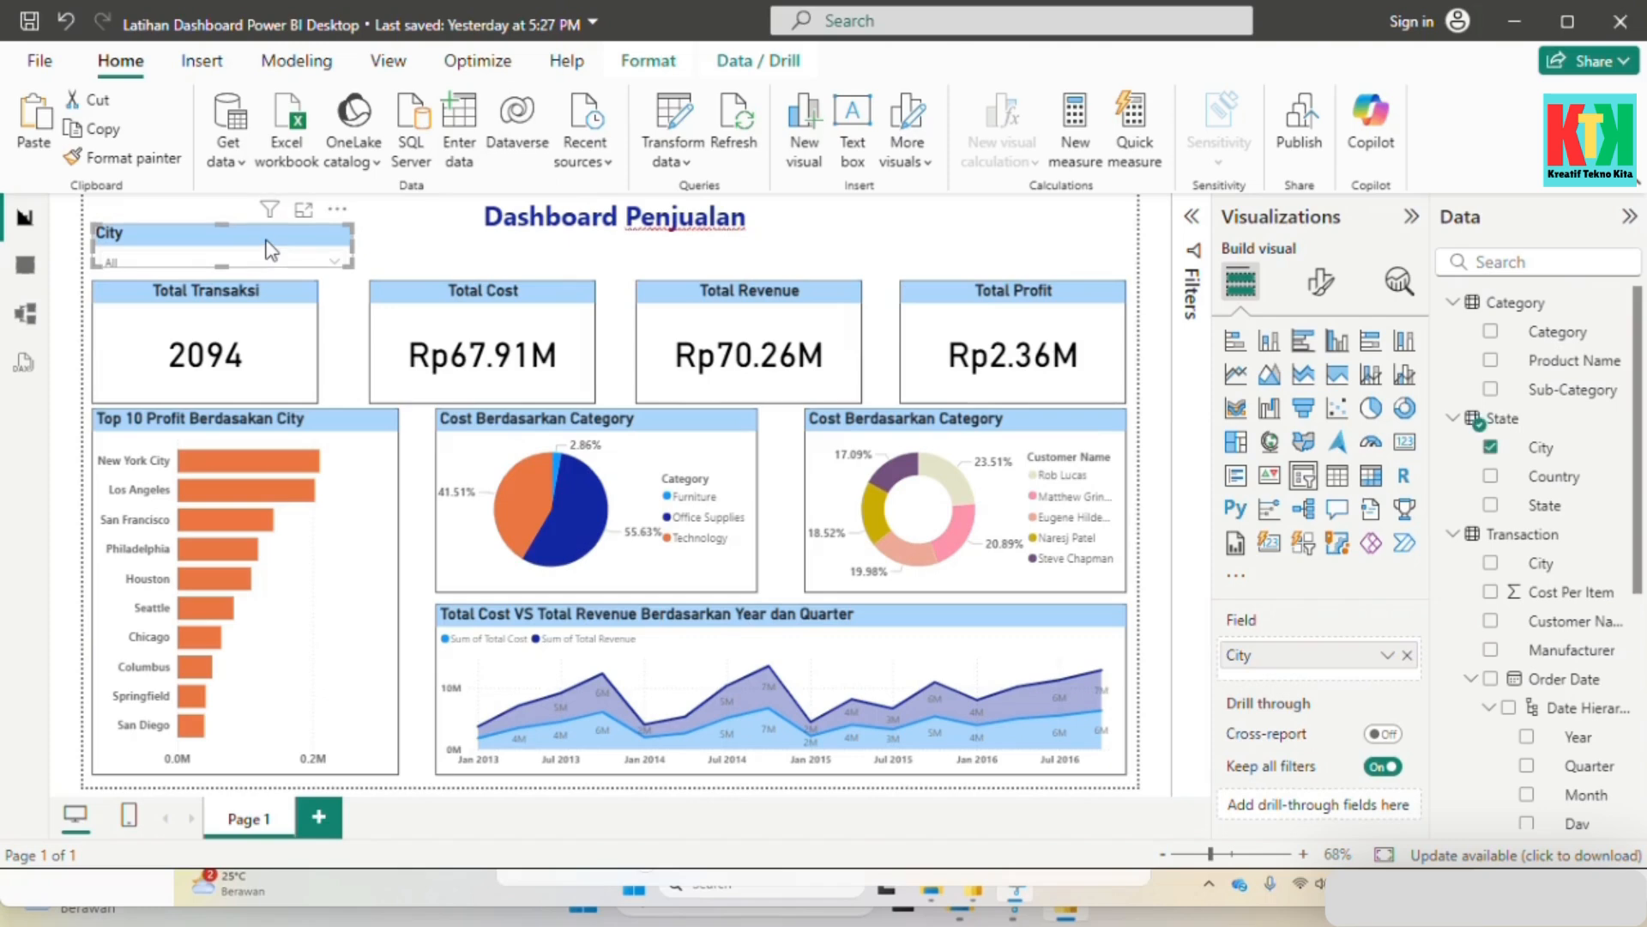
Step: Nudge the City slicer down, extend its height to the Total Transaksi card's upper edge, and check that its dropdown opens
key(Down)
key(Down)
key(Down)
key(Down)
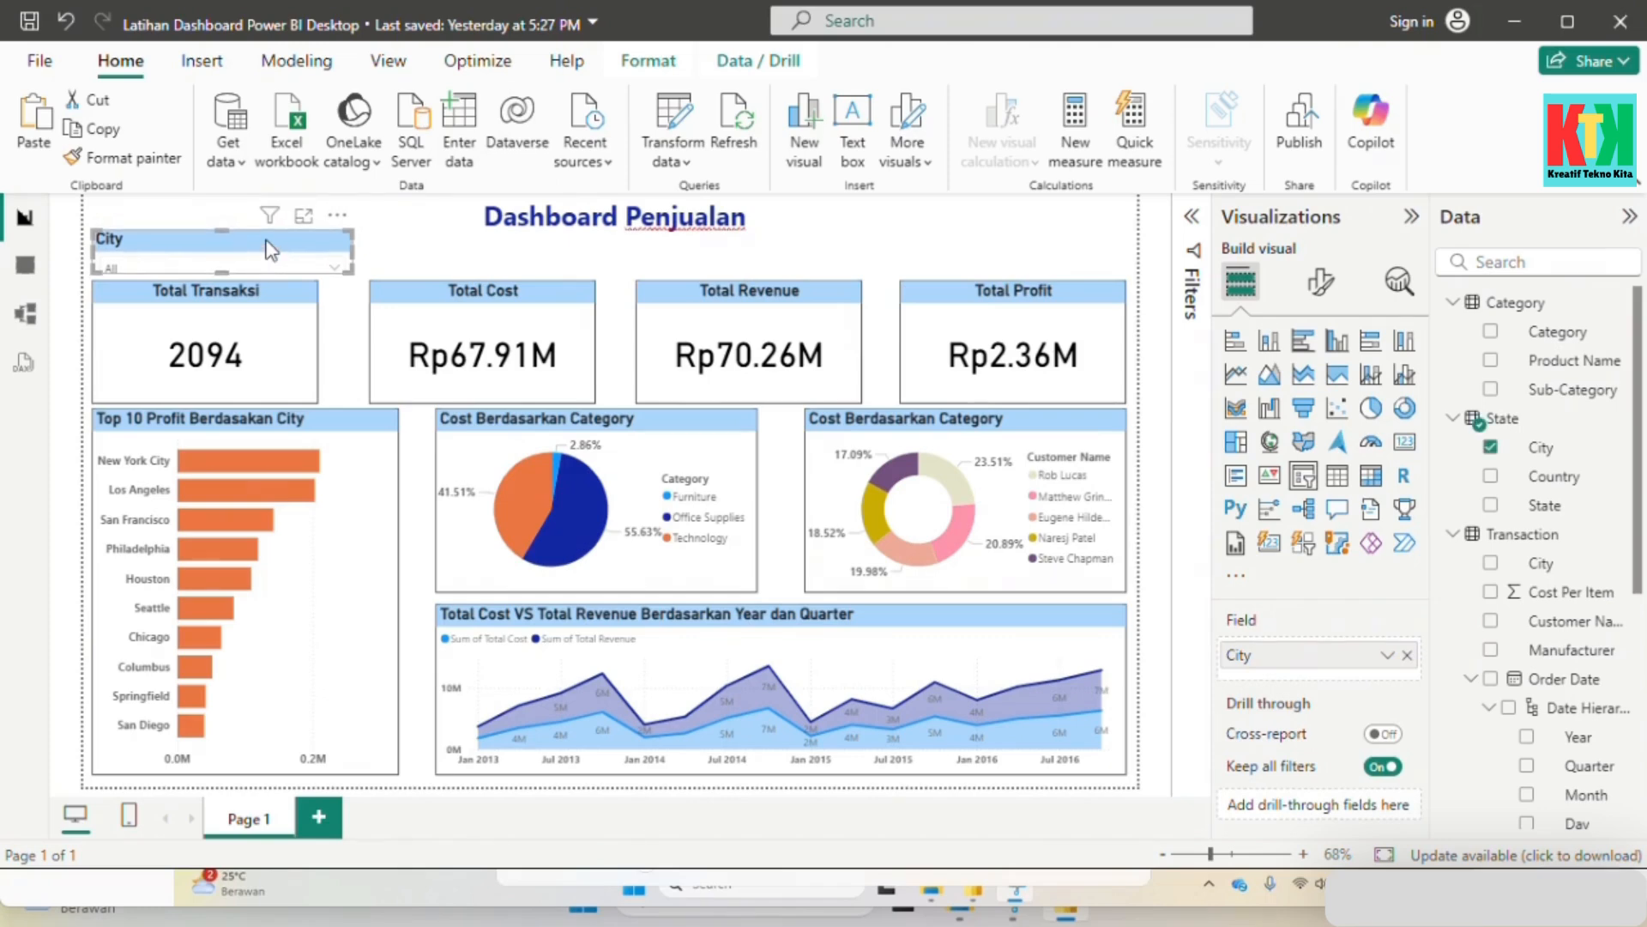
drag(219, 266, 230, 292)
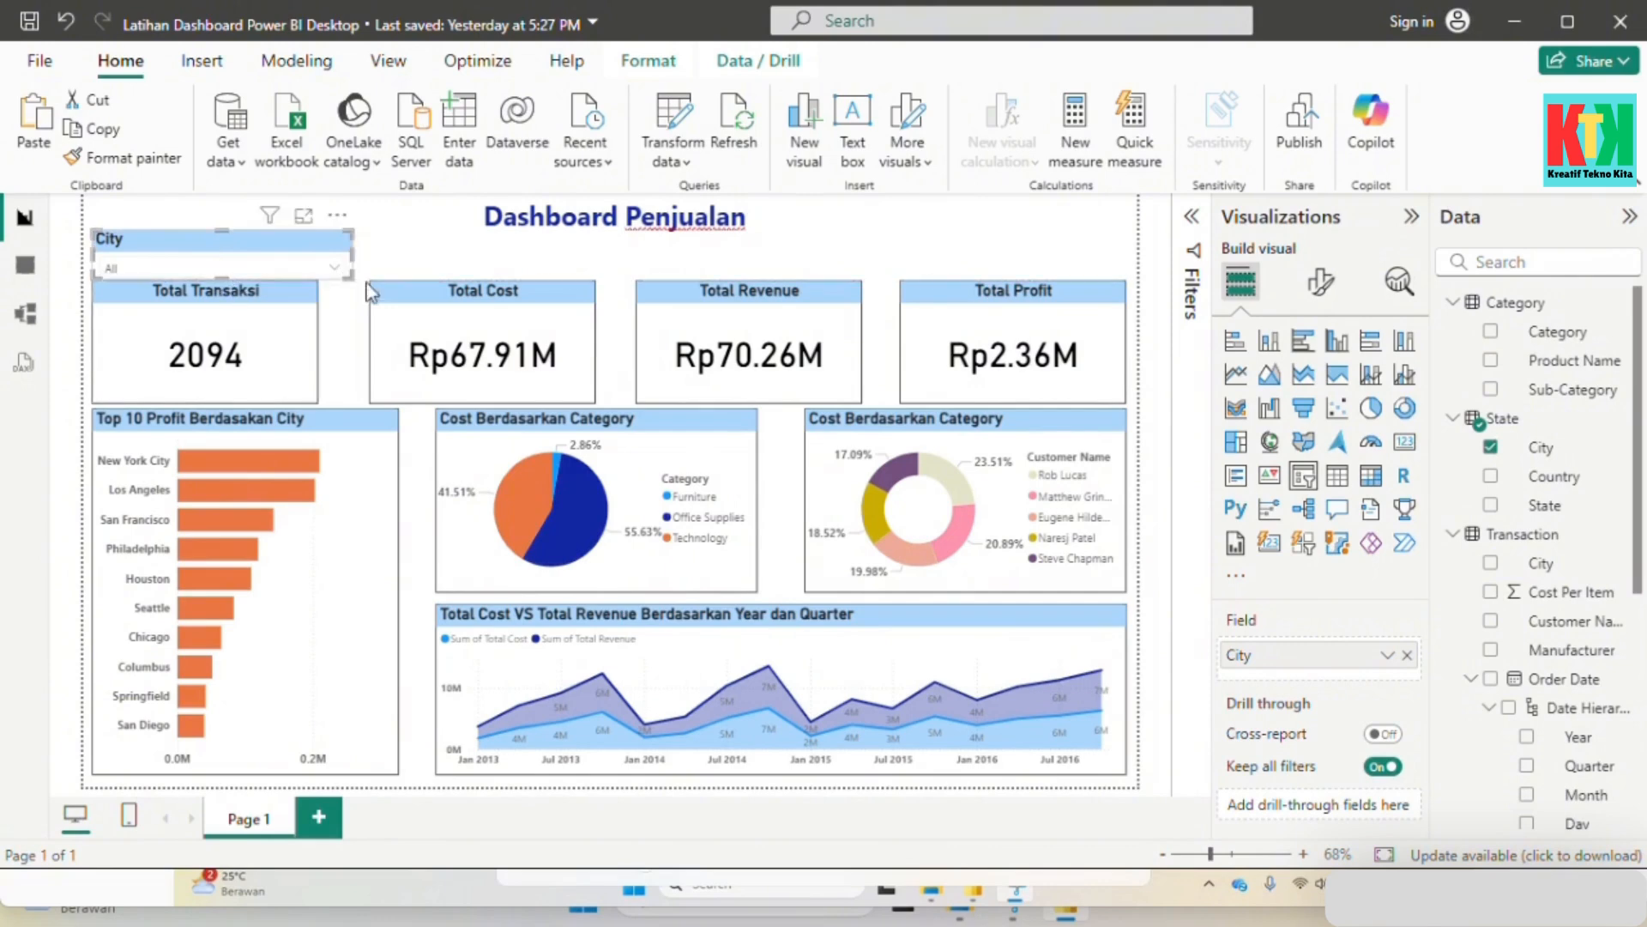
click(336, 272)
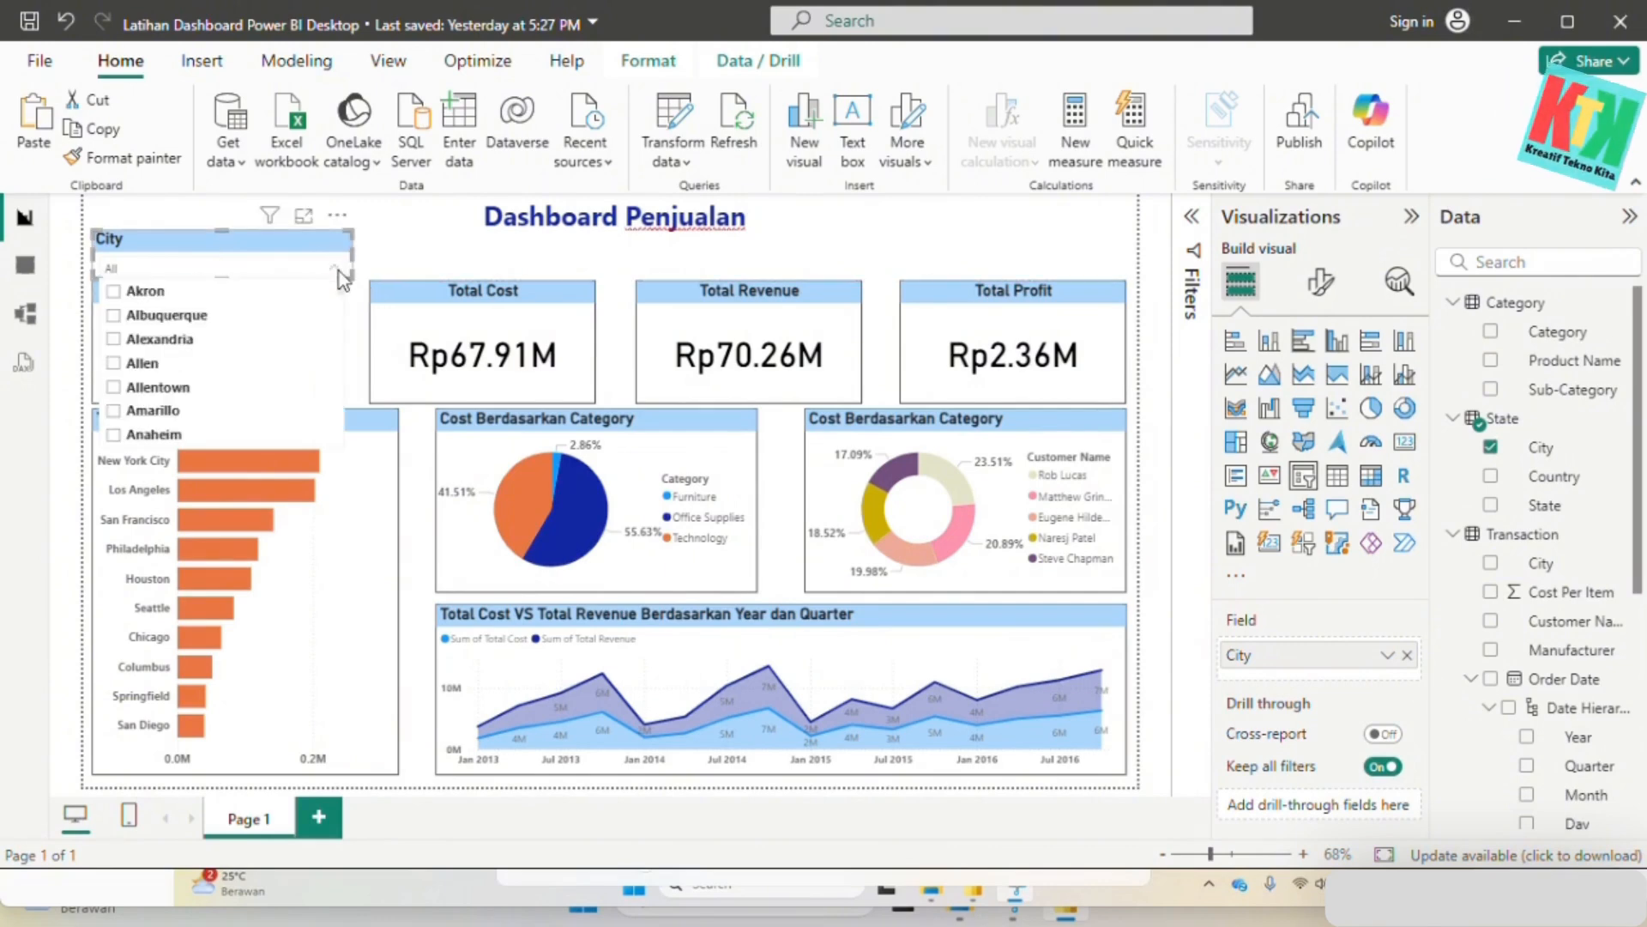
click(338, 271)
click(399, 266)
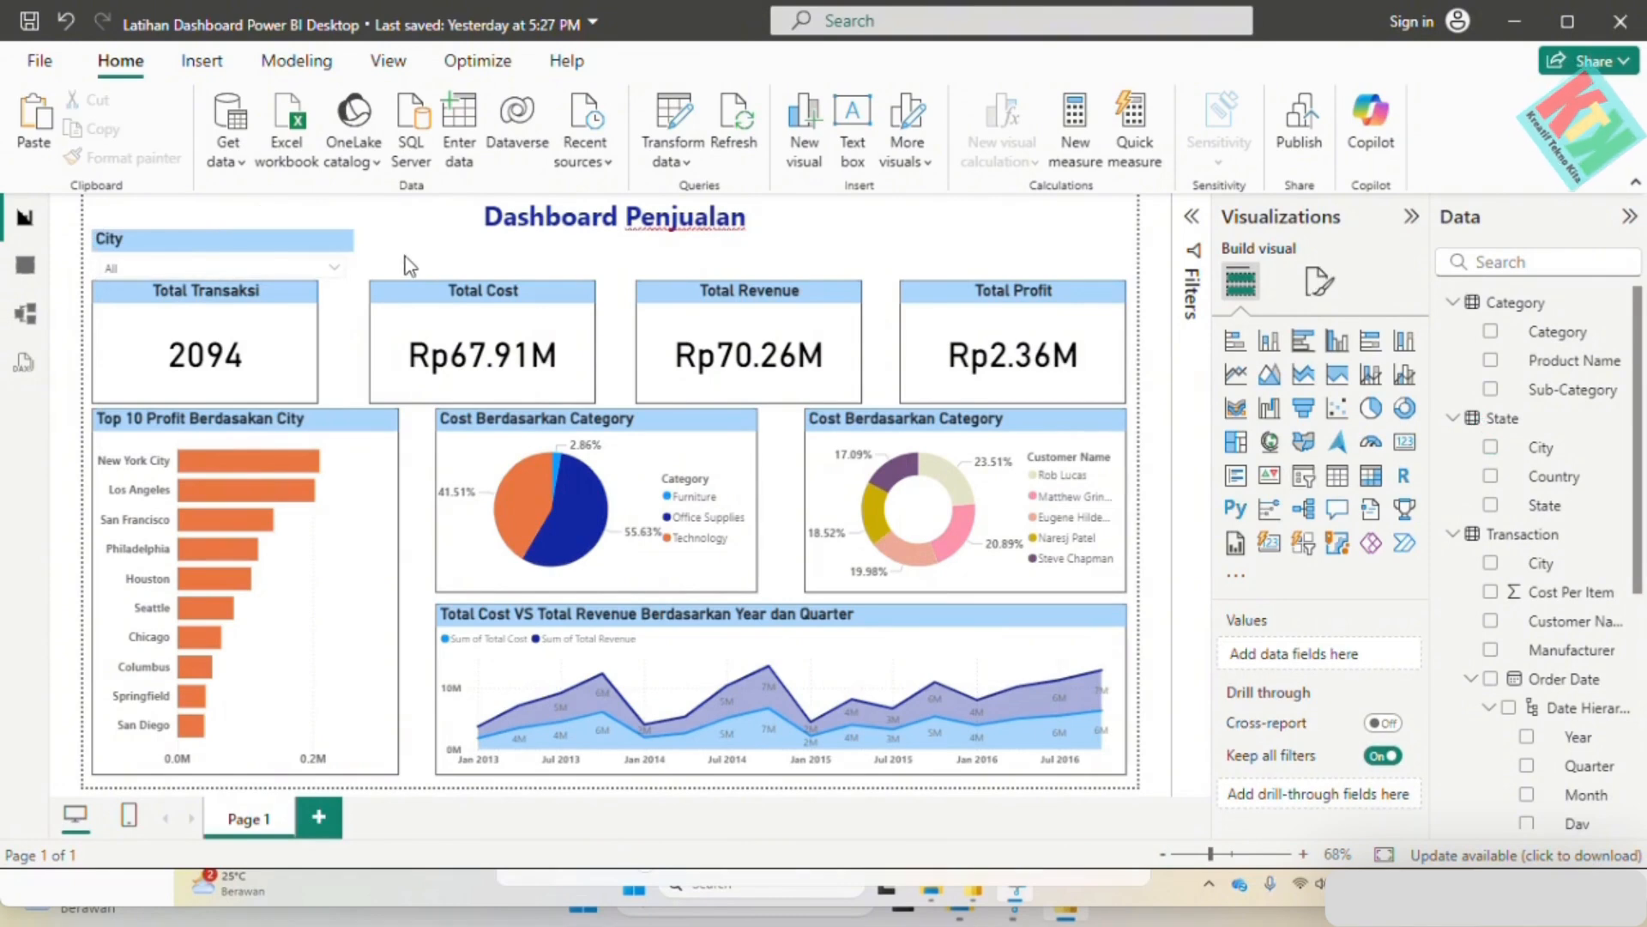
click(318, 248)
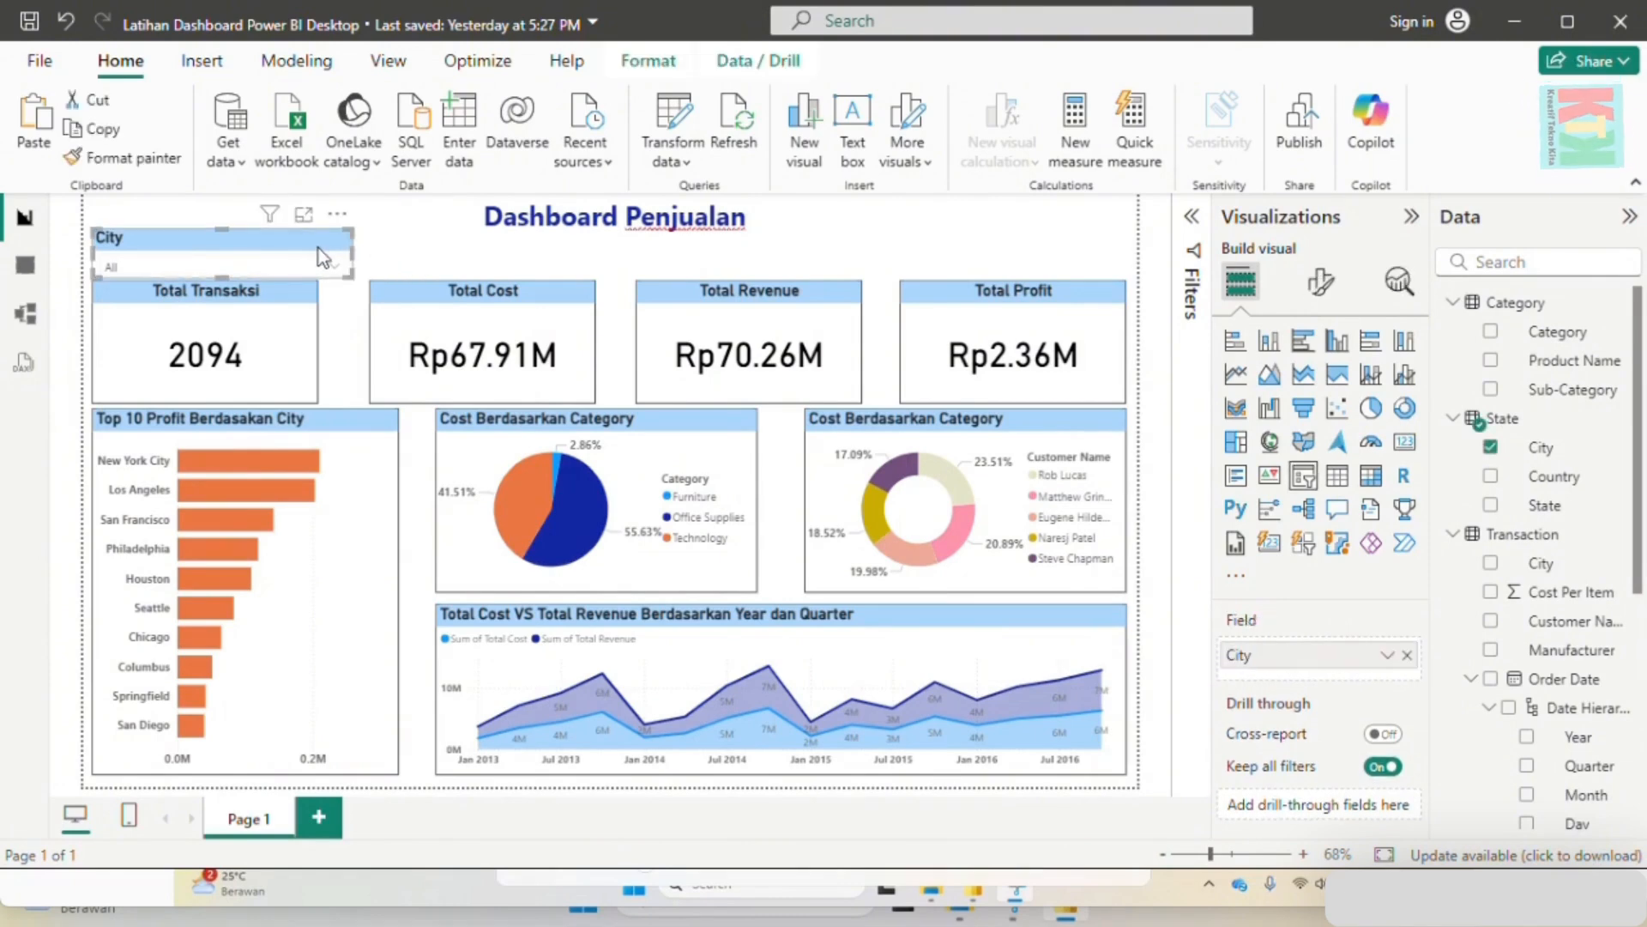
click(378, 254)
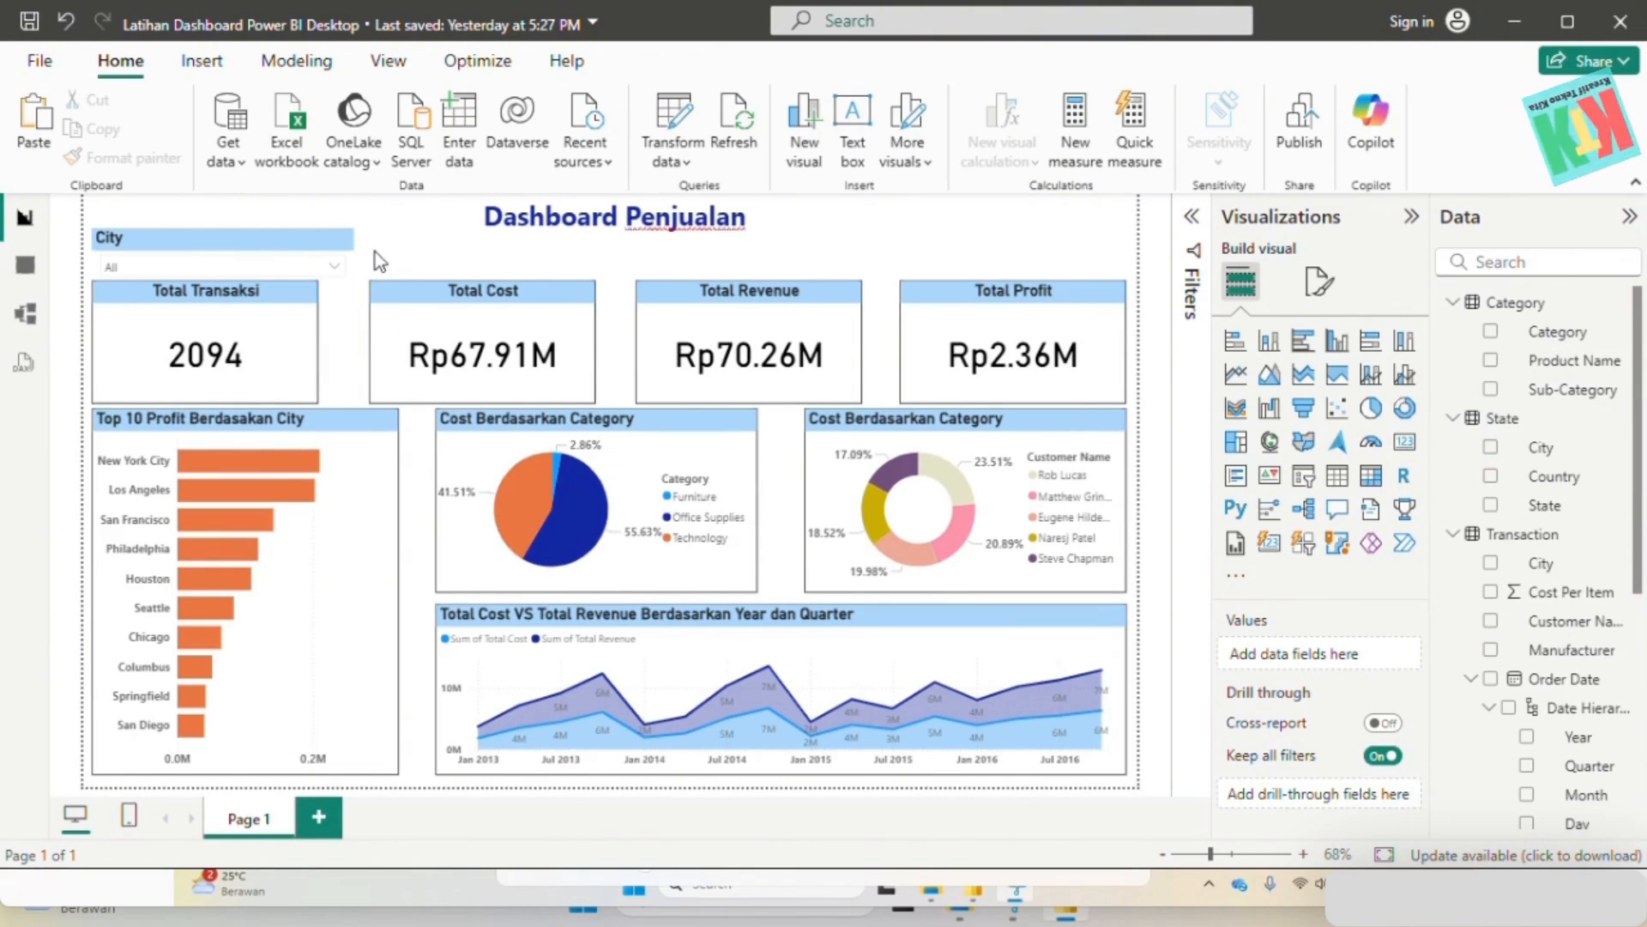
Step: Test the City slicer by filtering the dashboard on single cities such as Yonkers, Woonsocket, Woodland and York, and clear the selection
click(330, 268)
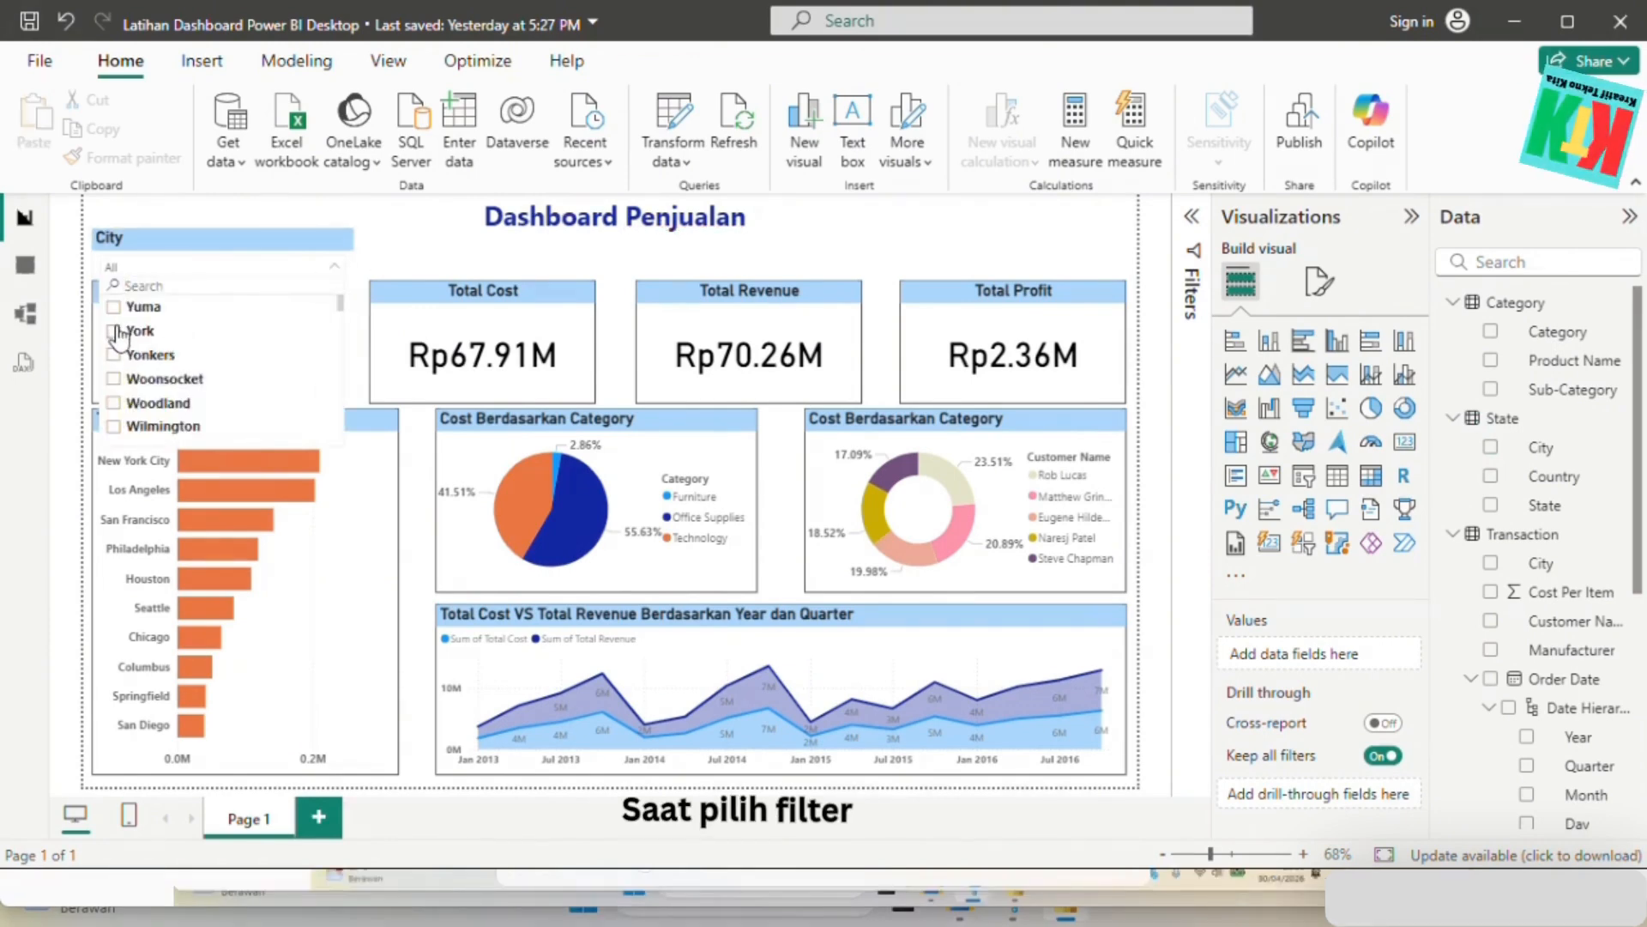
click(118, 354)
click(118, 379)
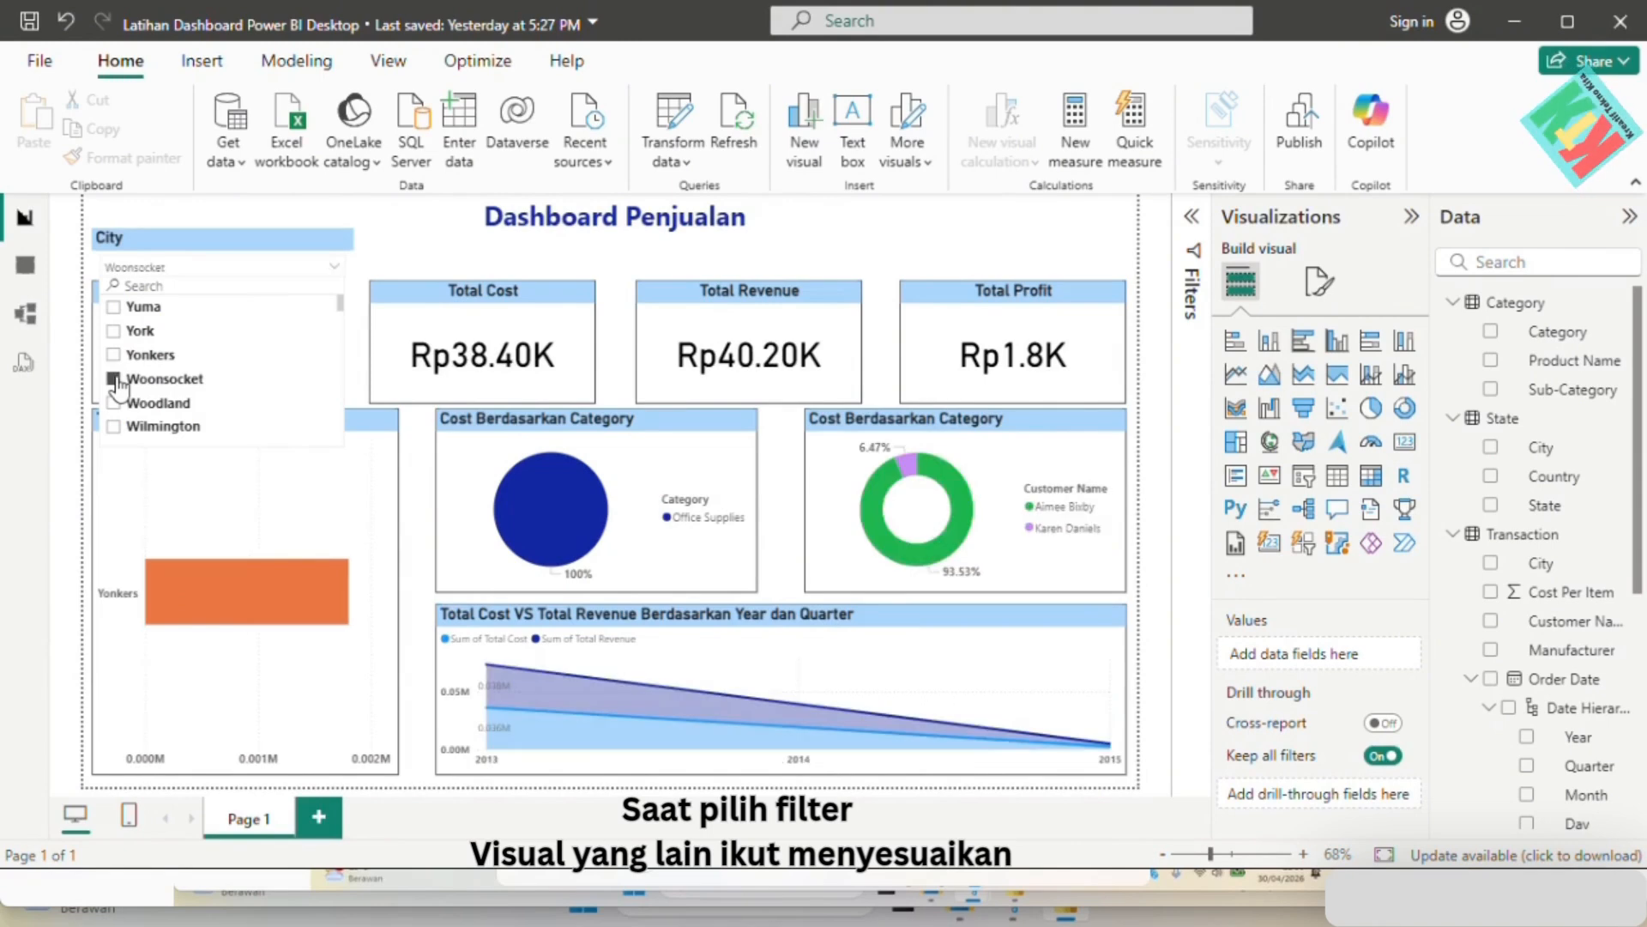
click(117, 354)
click(117, 403)
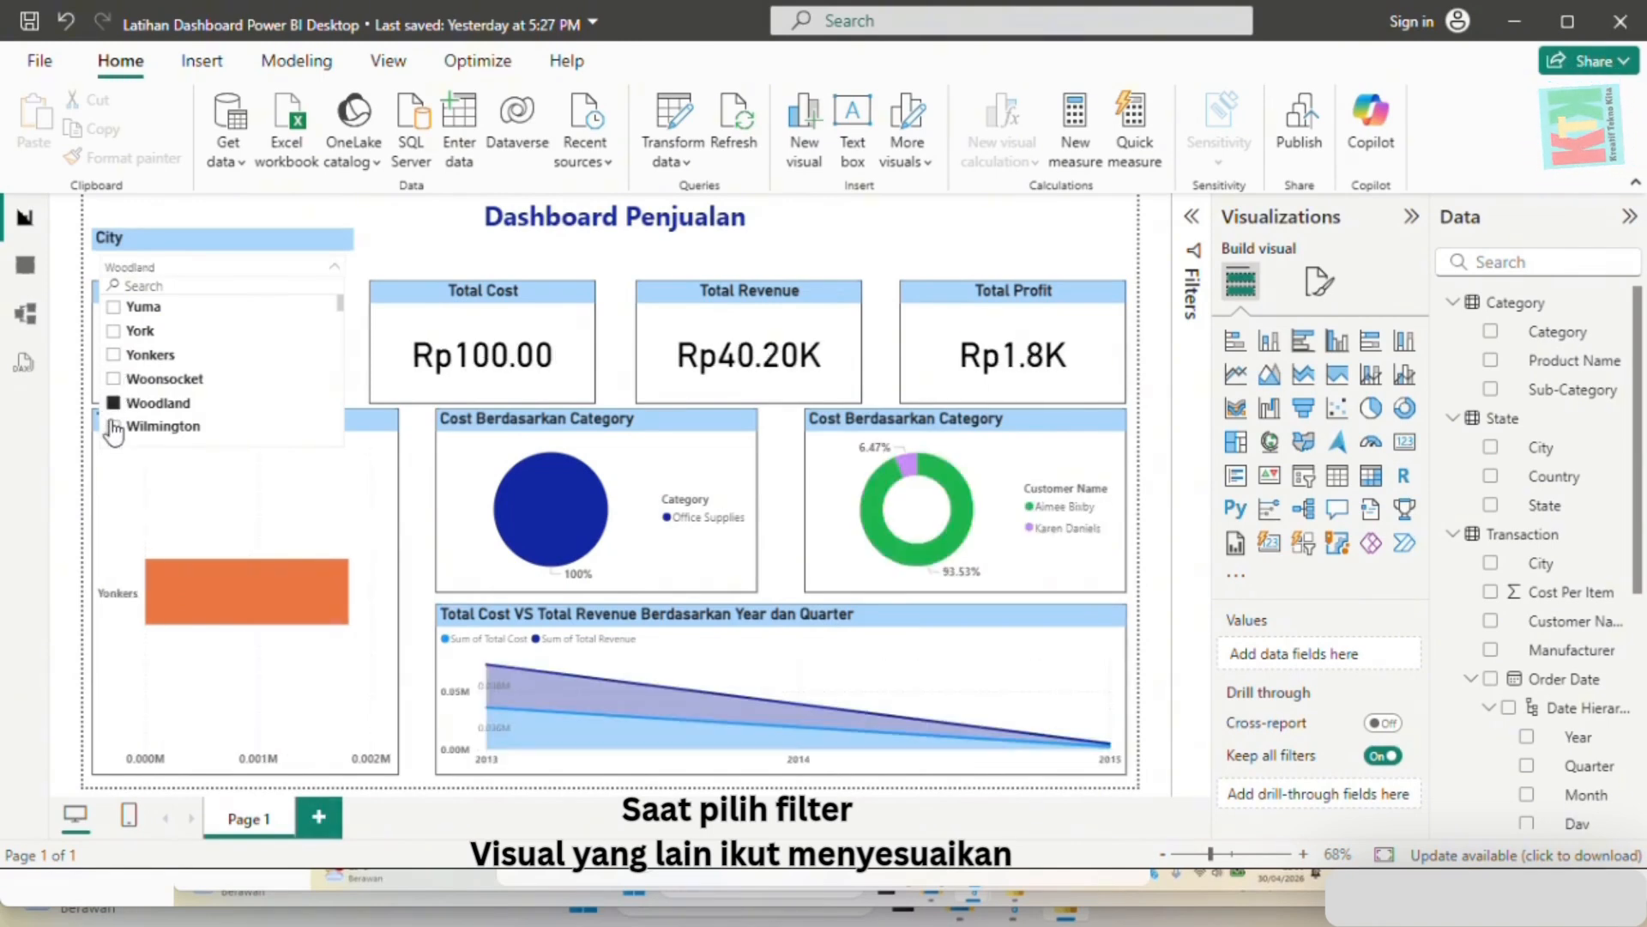
click(118, 426)
click(116, 379)
click(116, 331)
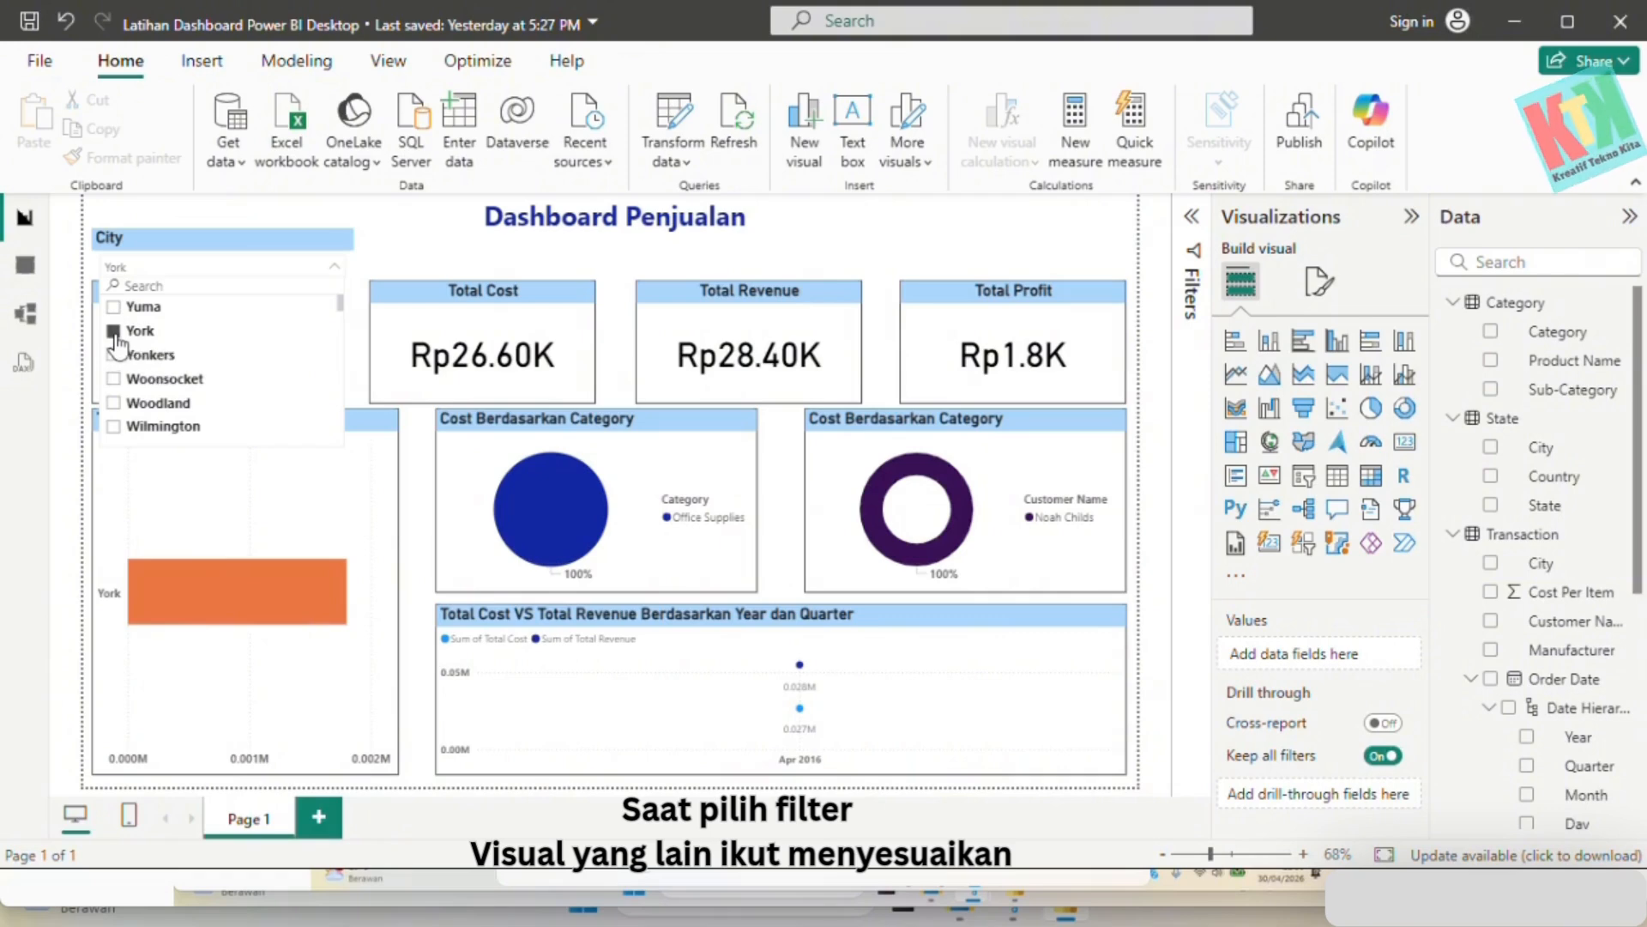
click(118, 330)
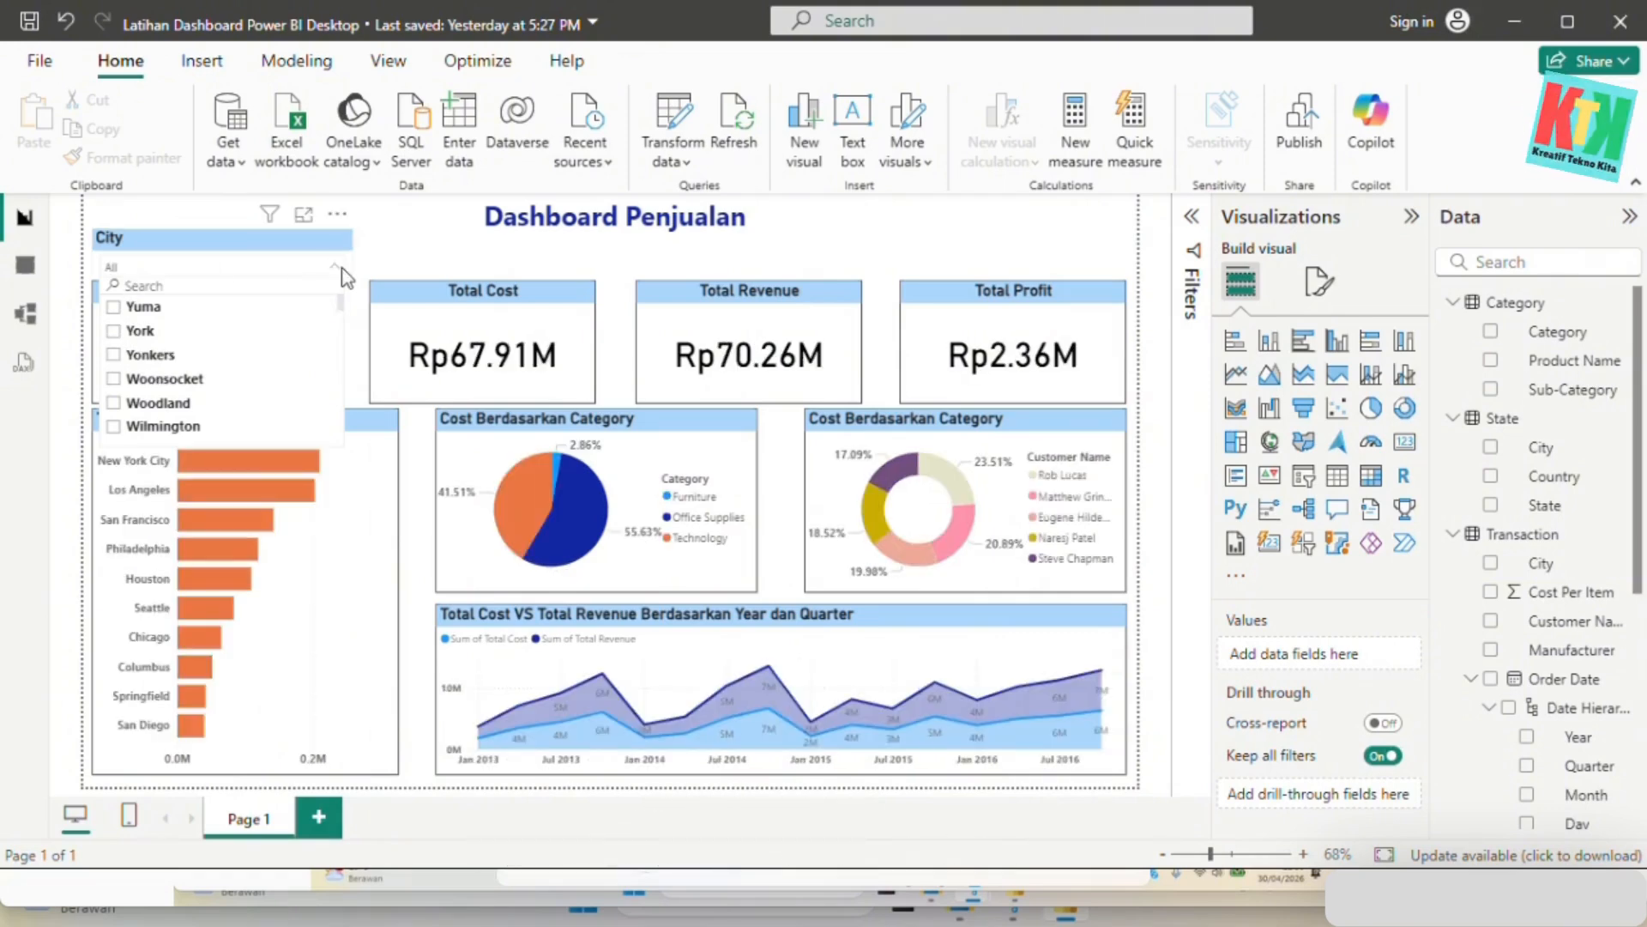
click(341, 268)
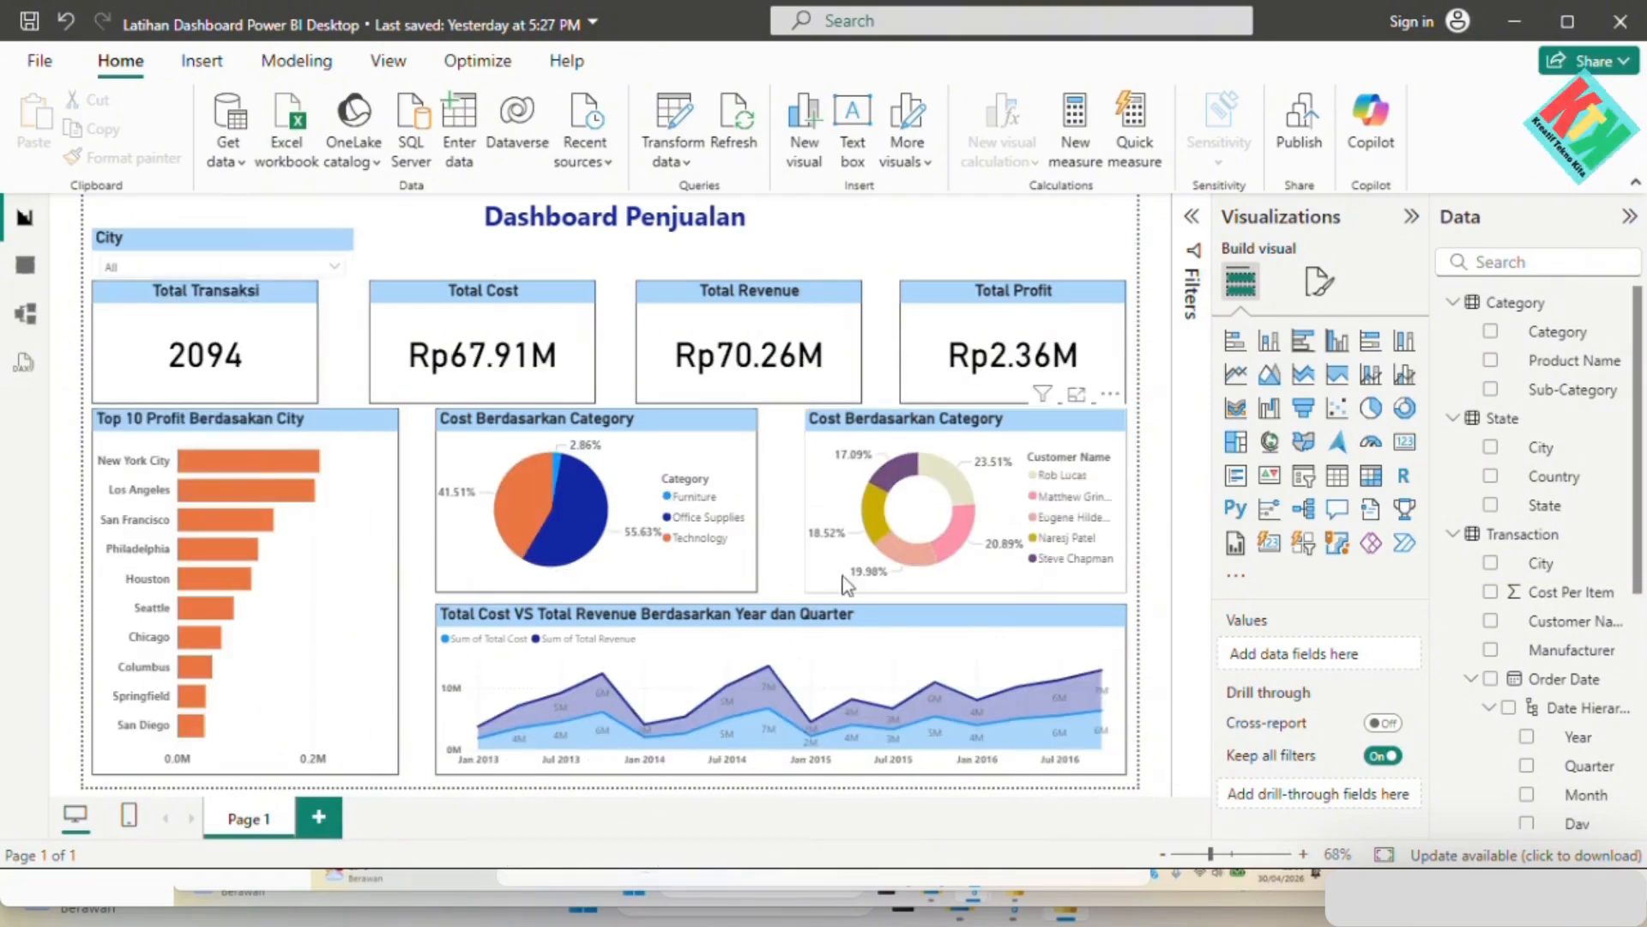
Step: Test cross-filtering from the category pie chart with the Office Supplies and Technology slices, and clear the highlight
click(588, 532)
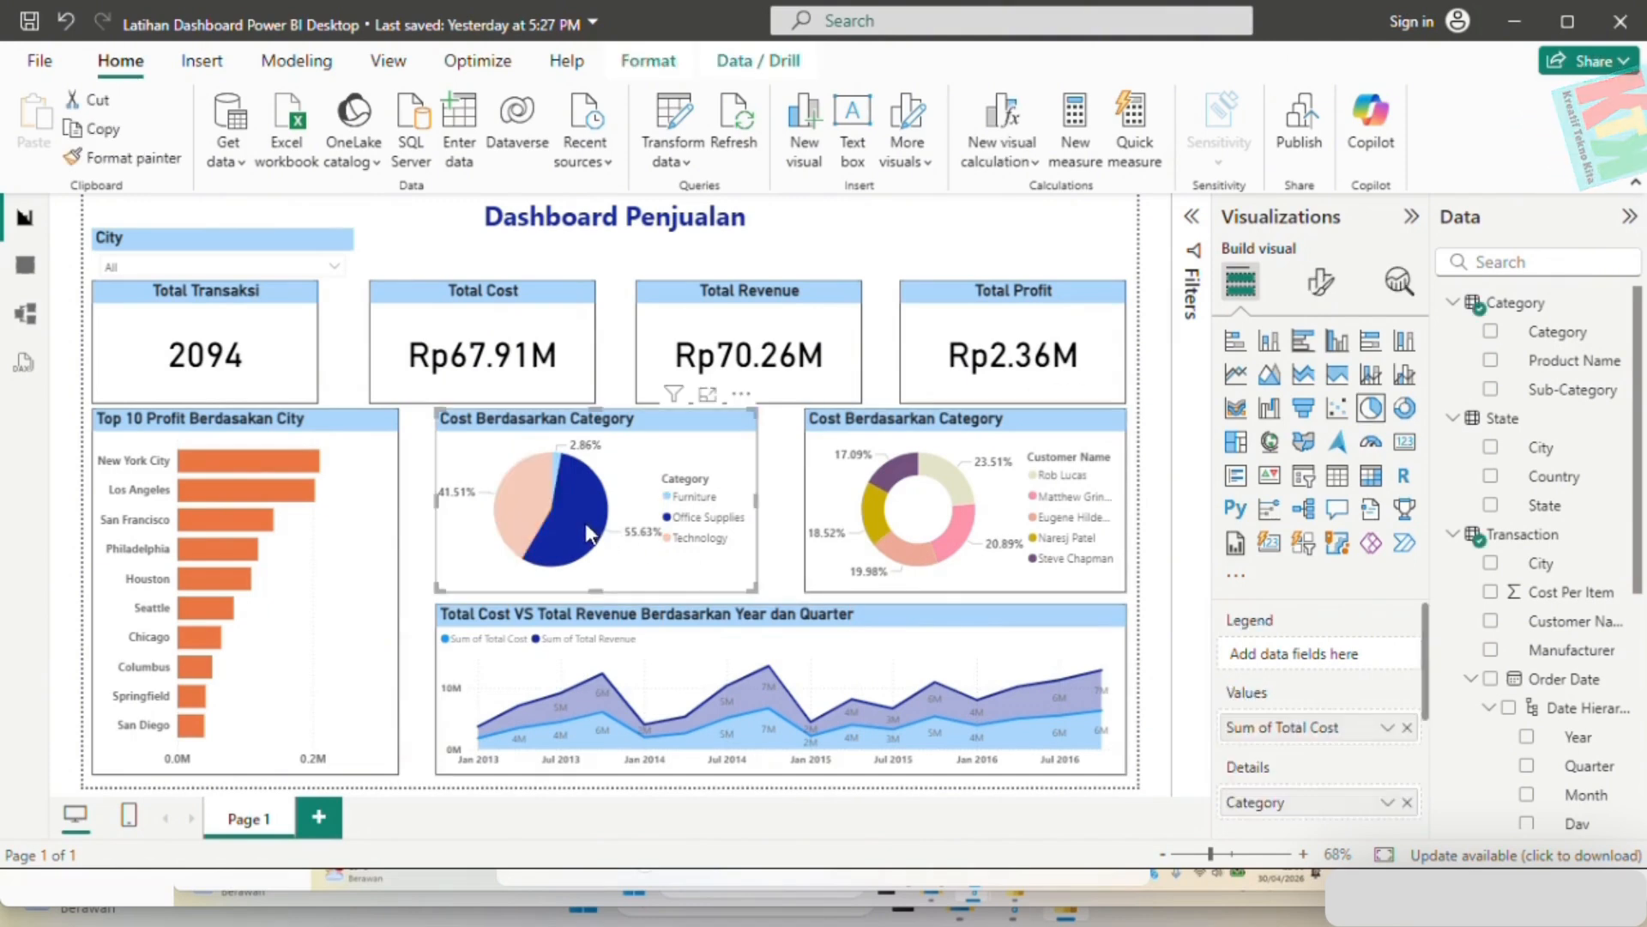
click(537, 510)
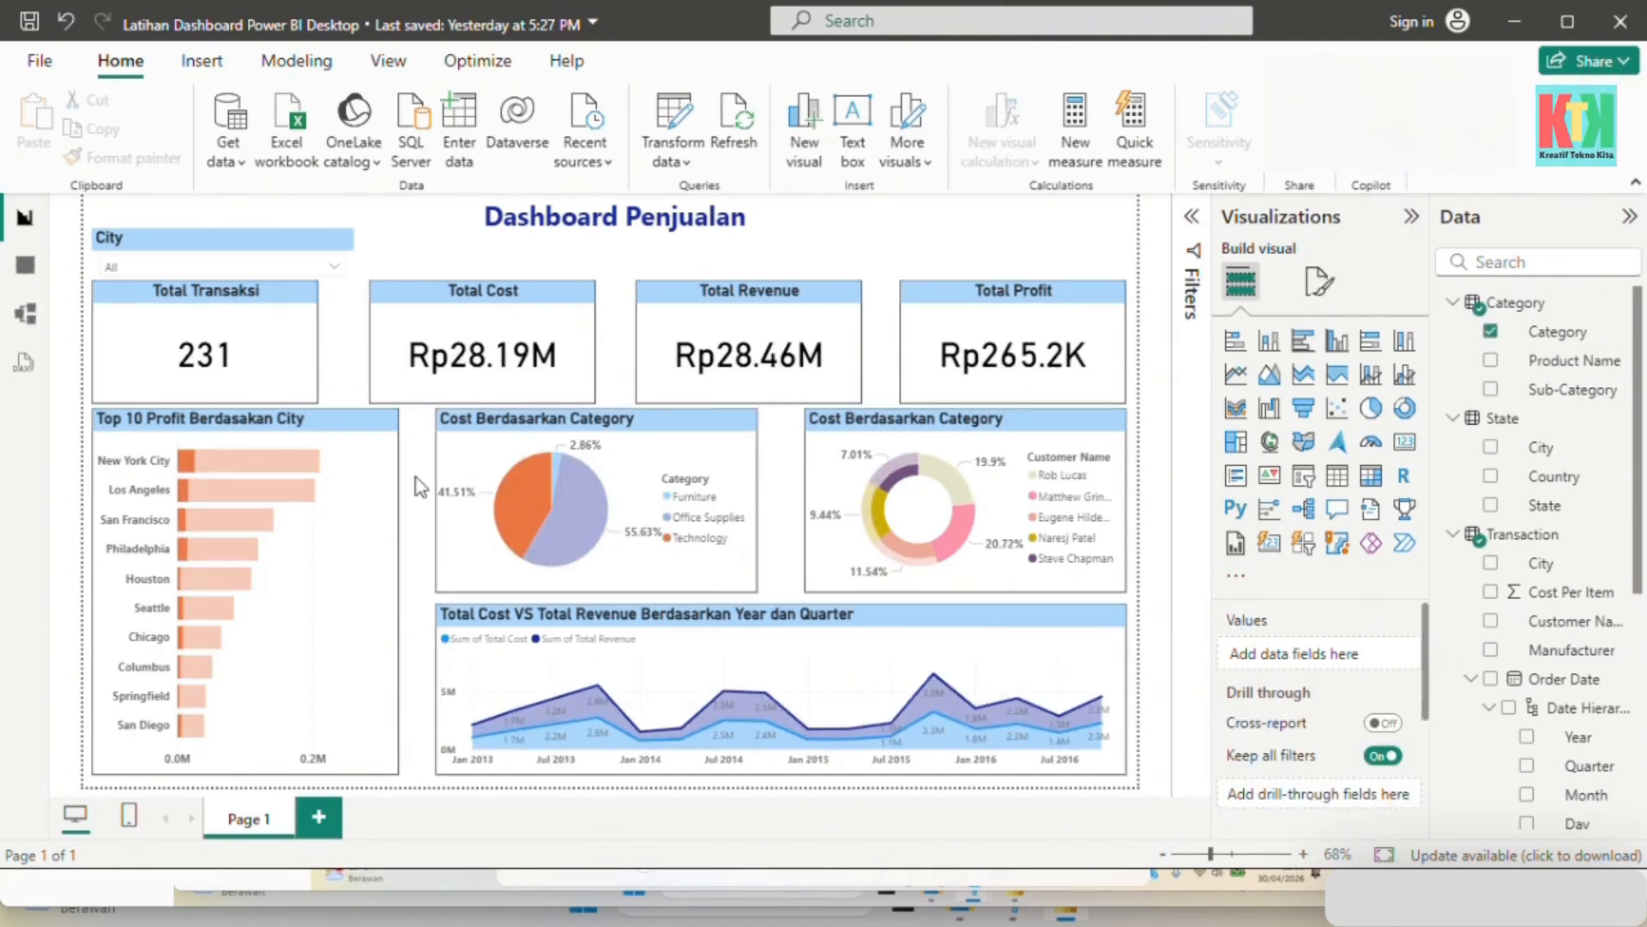
click(580, 504)
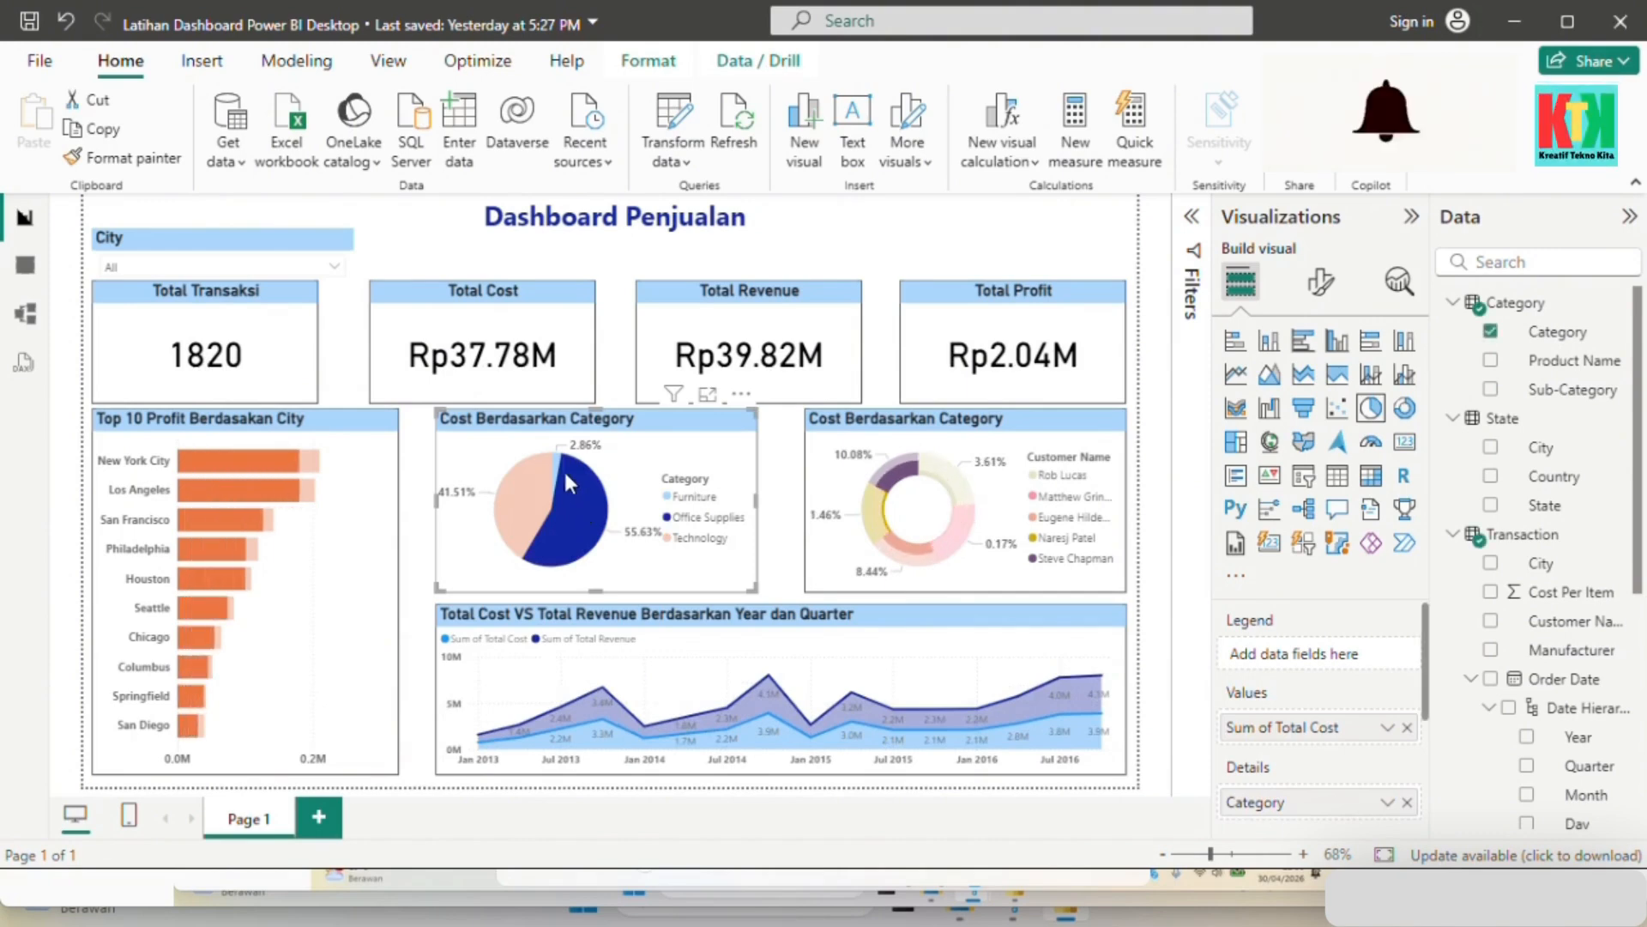
click(562, 470)
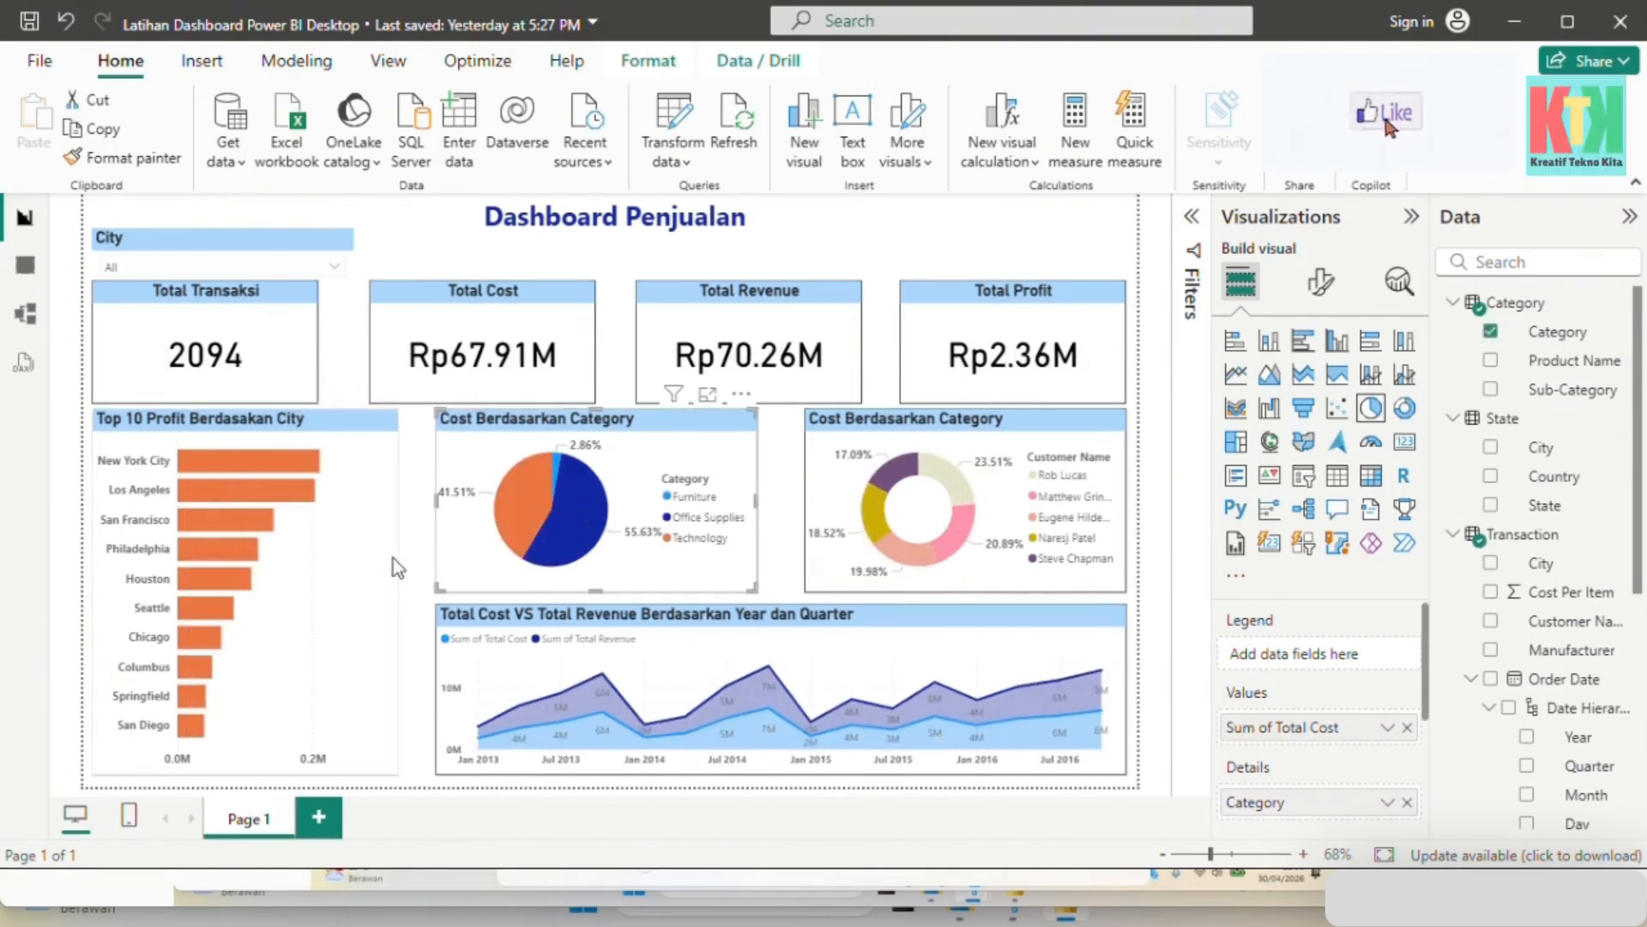
click(413, 498)
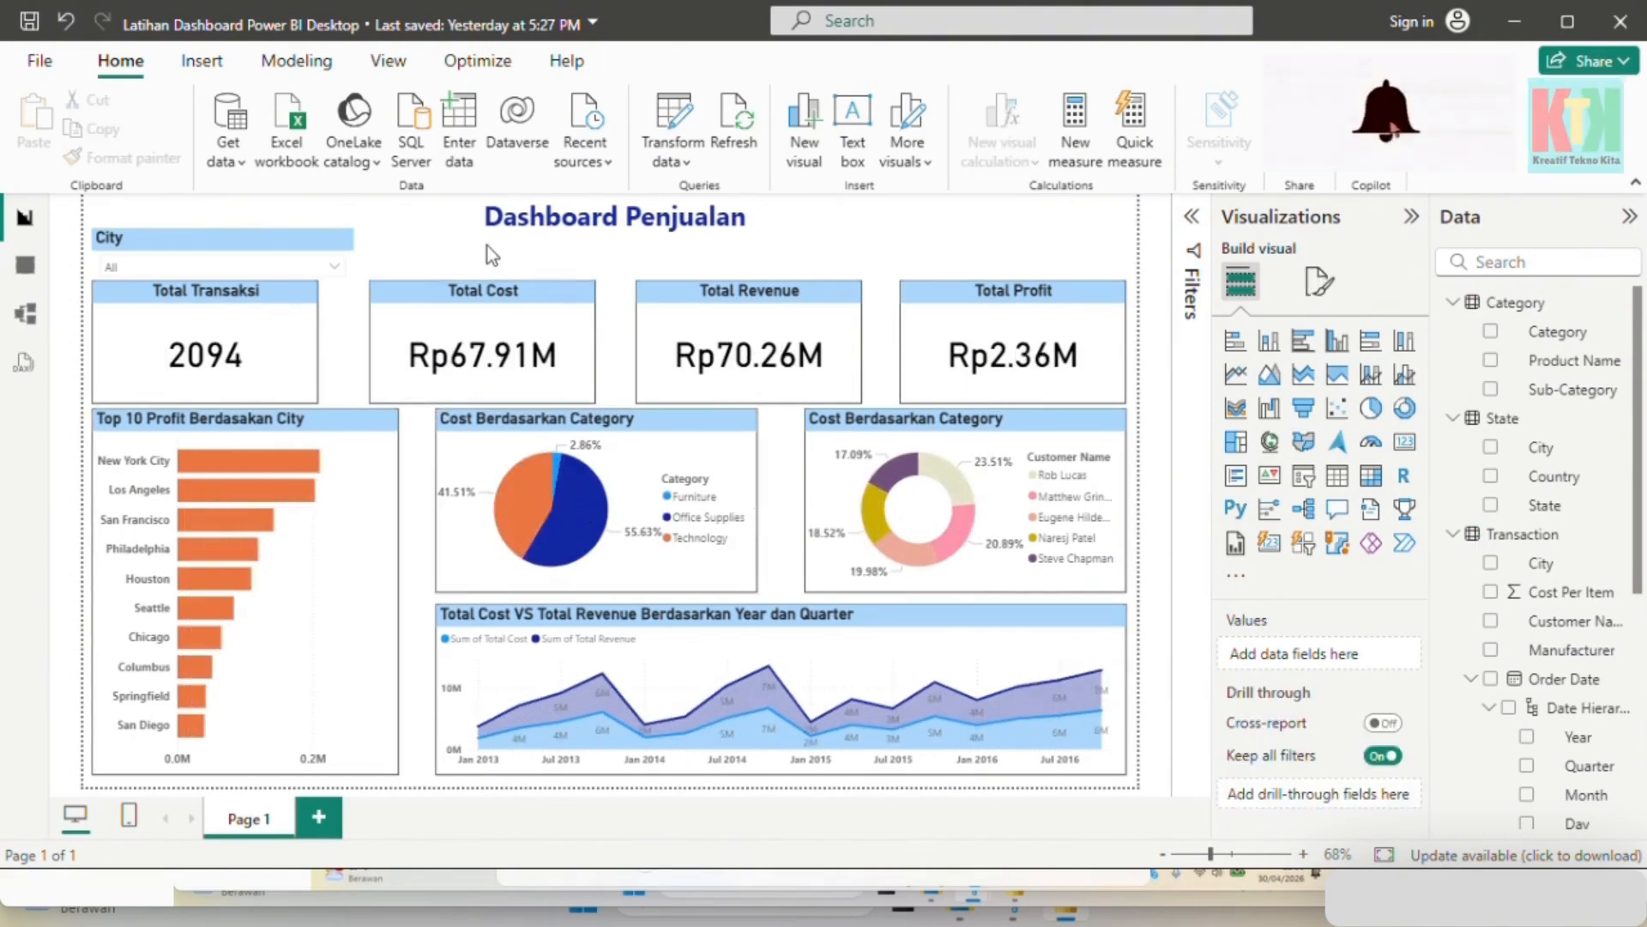